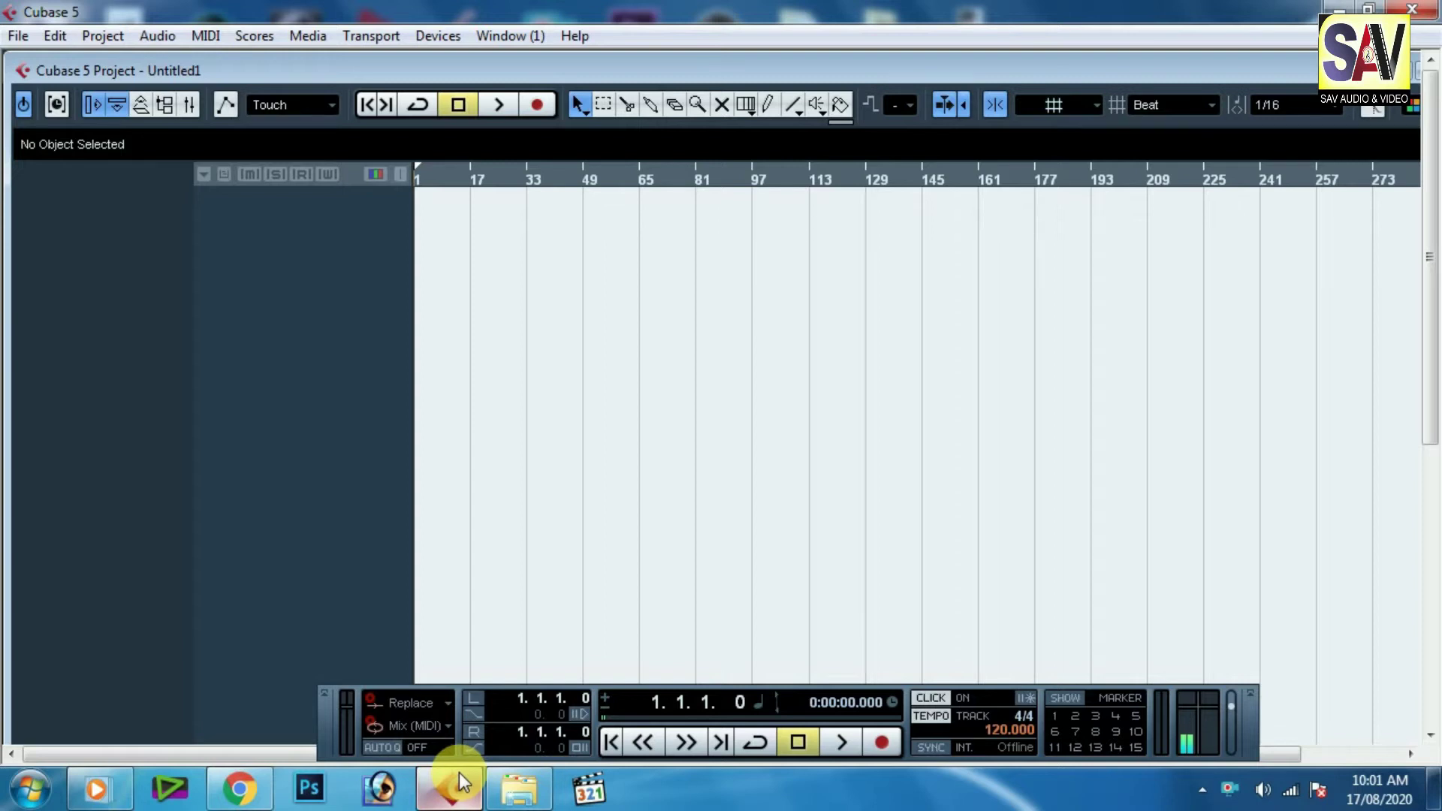
Step: Maximize the project window and move the transport panel slightly up, clear of the window's lower edge
double_click(859, 64)
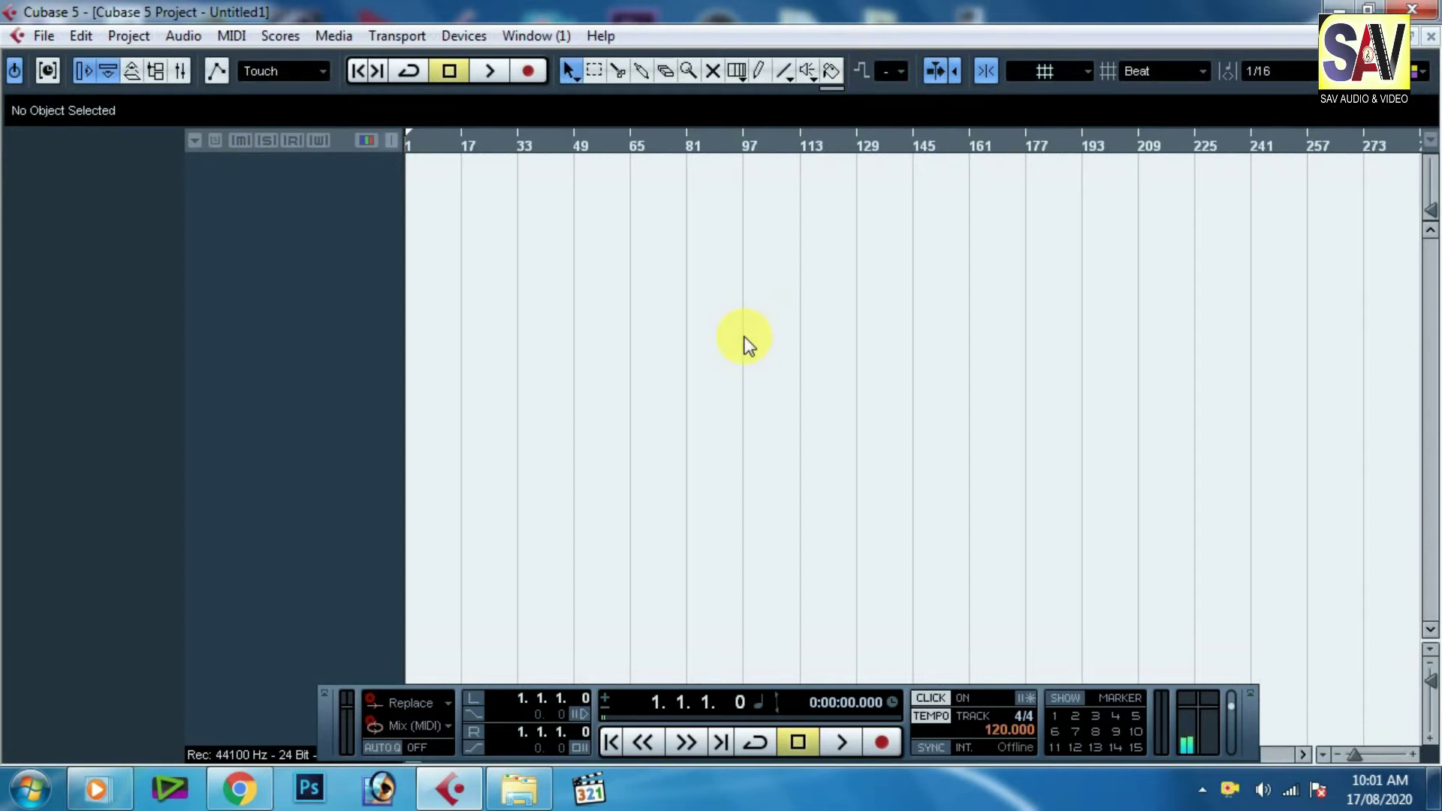
left_click_drag(329, 746, 343, 710)
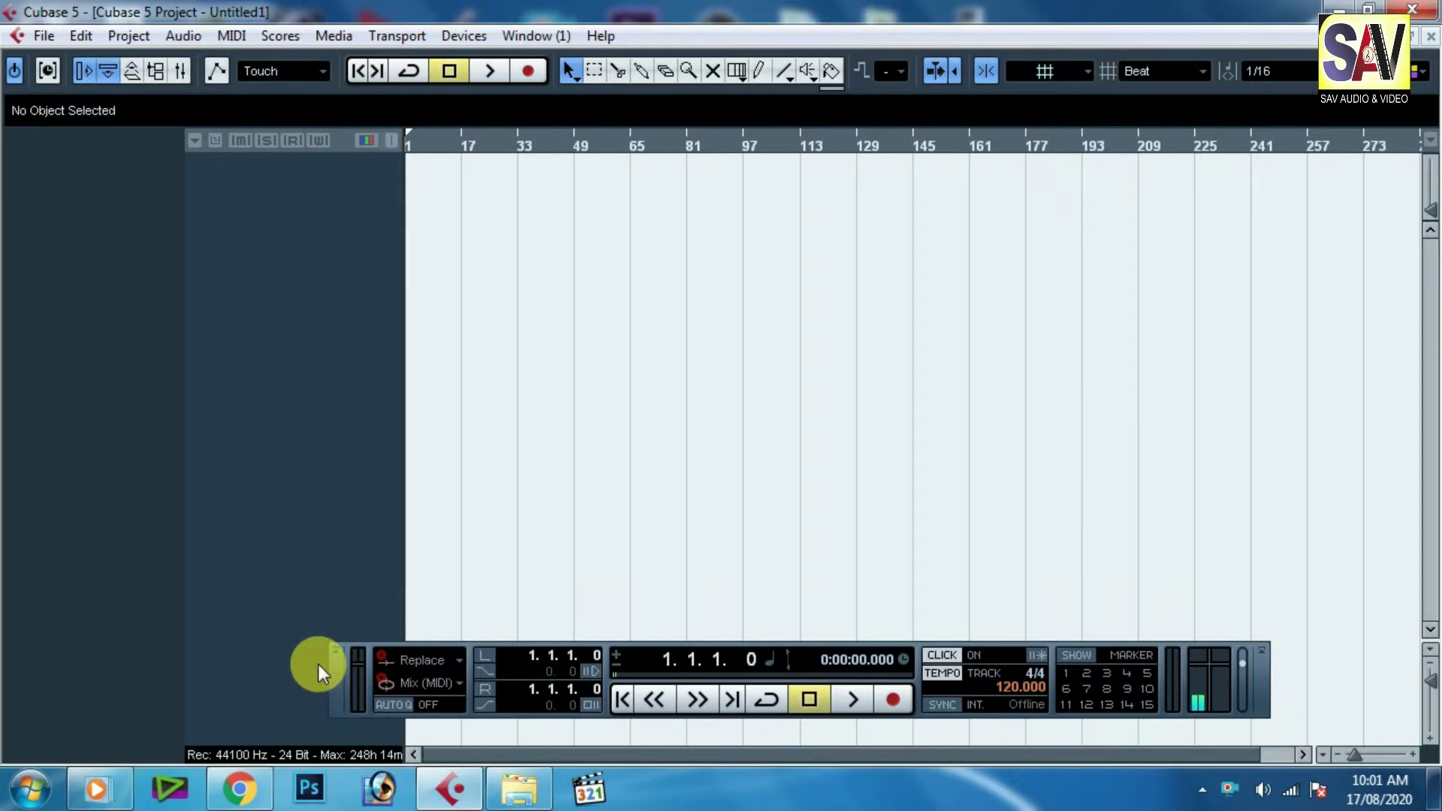
Step: Start a new project from the Empty template
left_click(43, 36)
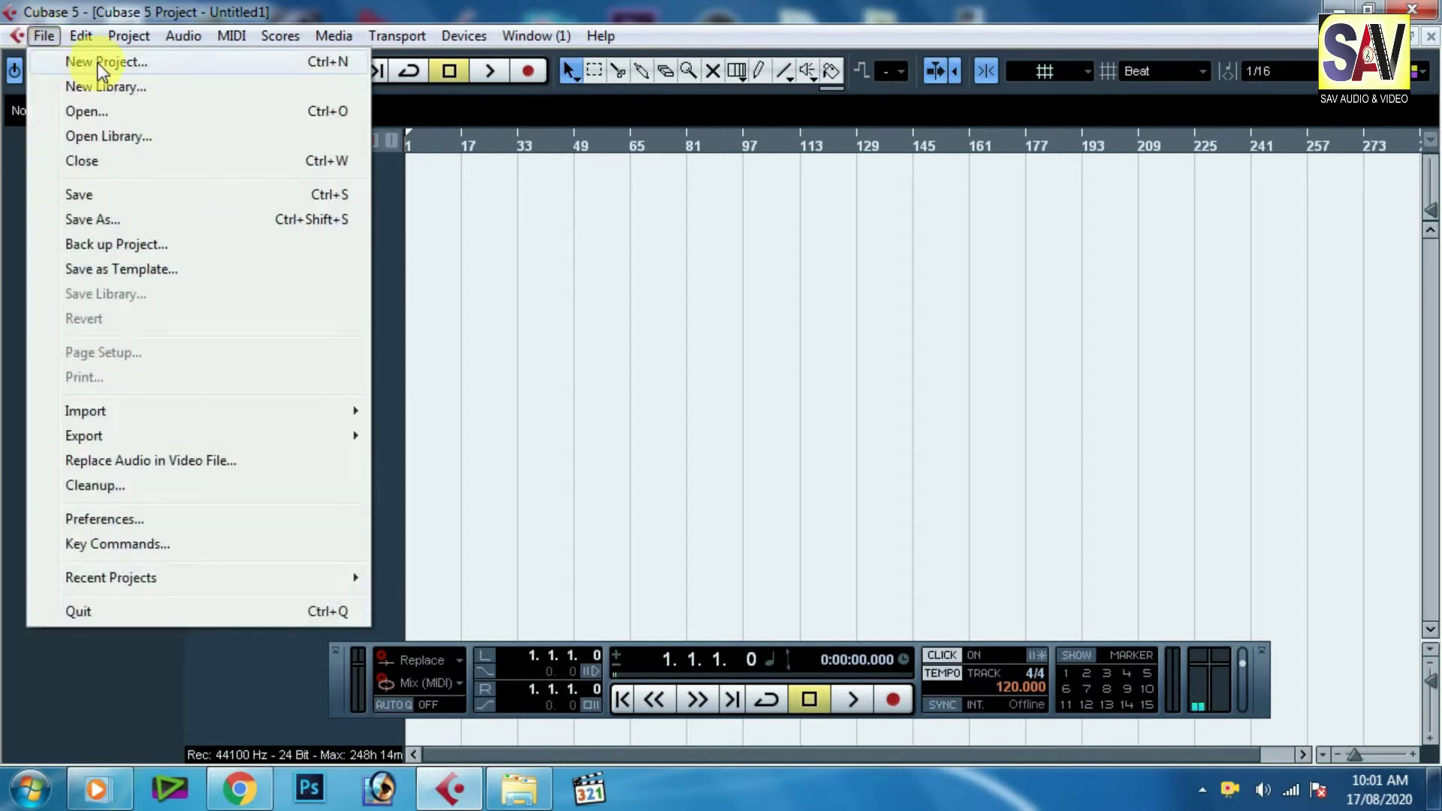
left_click(96, 62)
left_click_drag(766, 436, 767, 251)
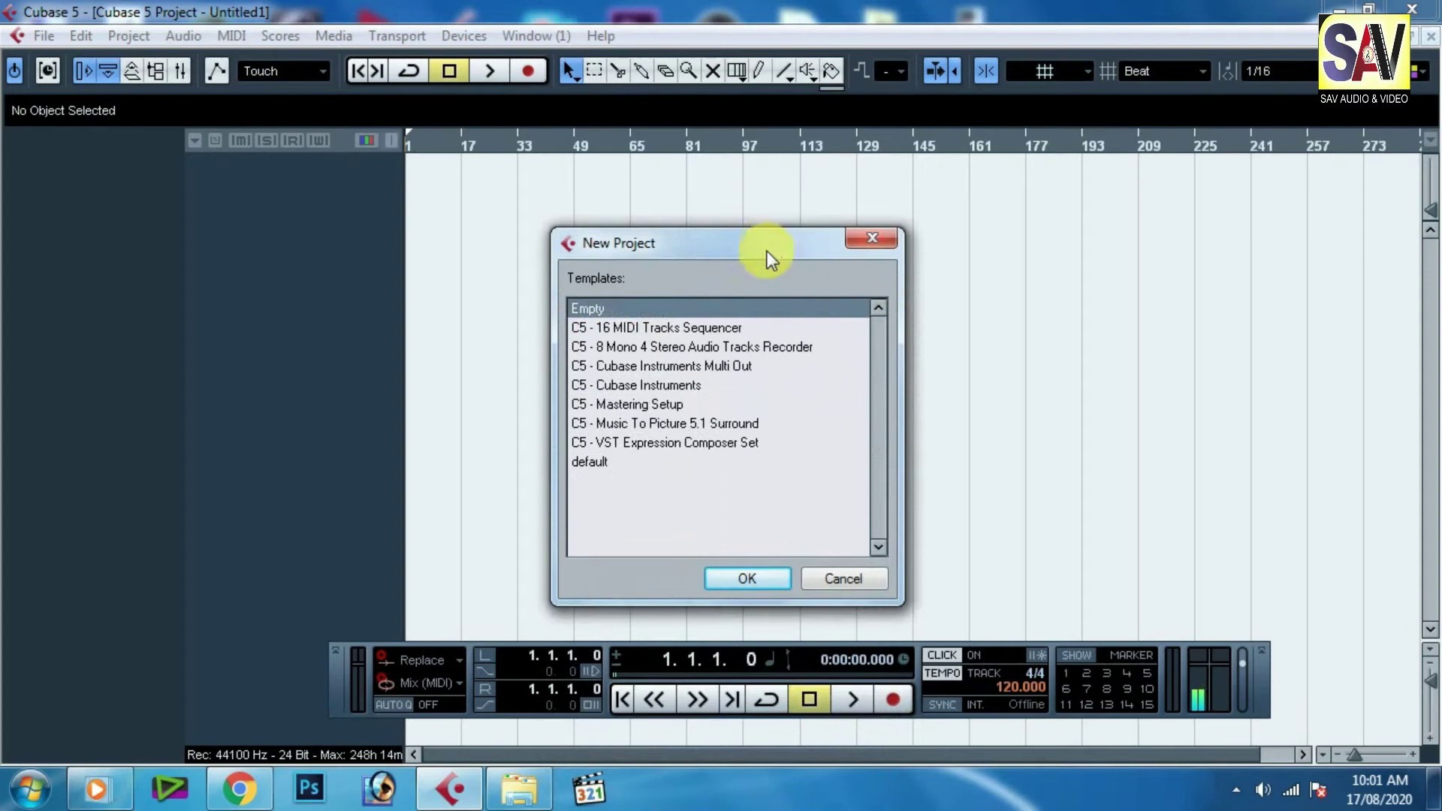
left_click(747, 578)
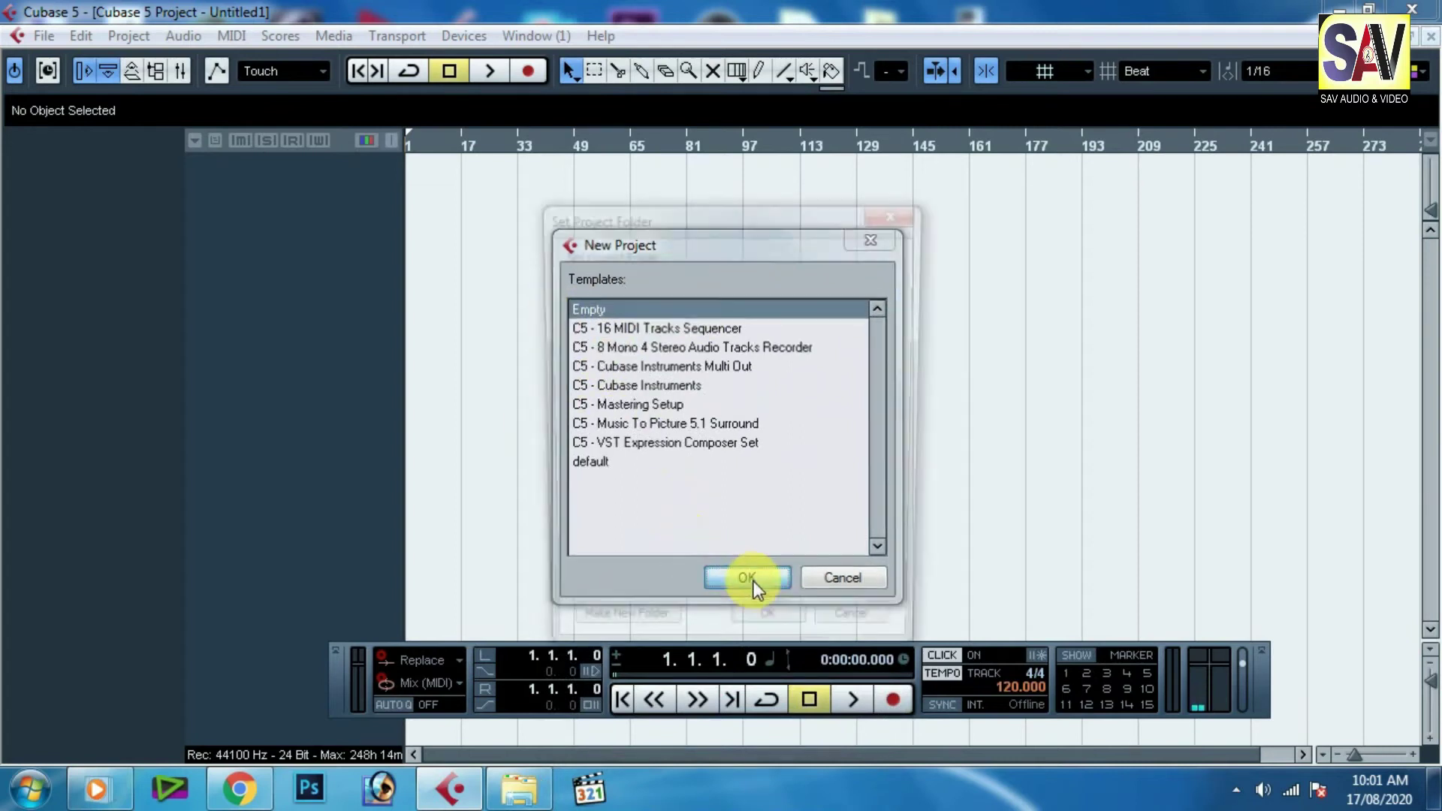
Step: Make a new folder named CUBASE SAMPLE on Local Disk (D:) and set it as the project folder
left_click_drag(761, 203, 754, 155)
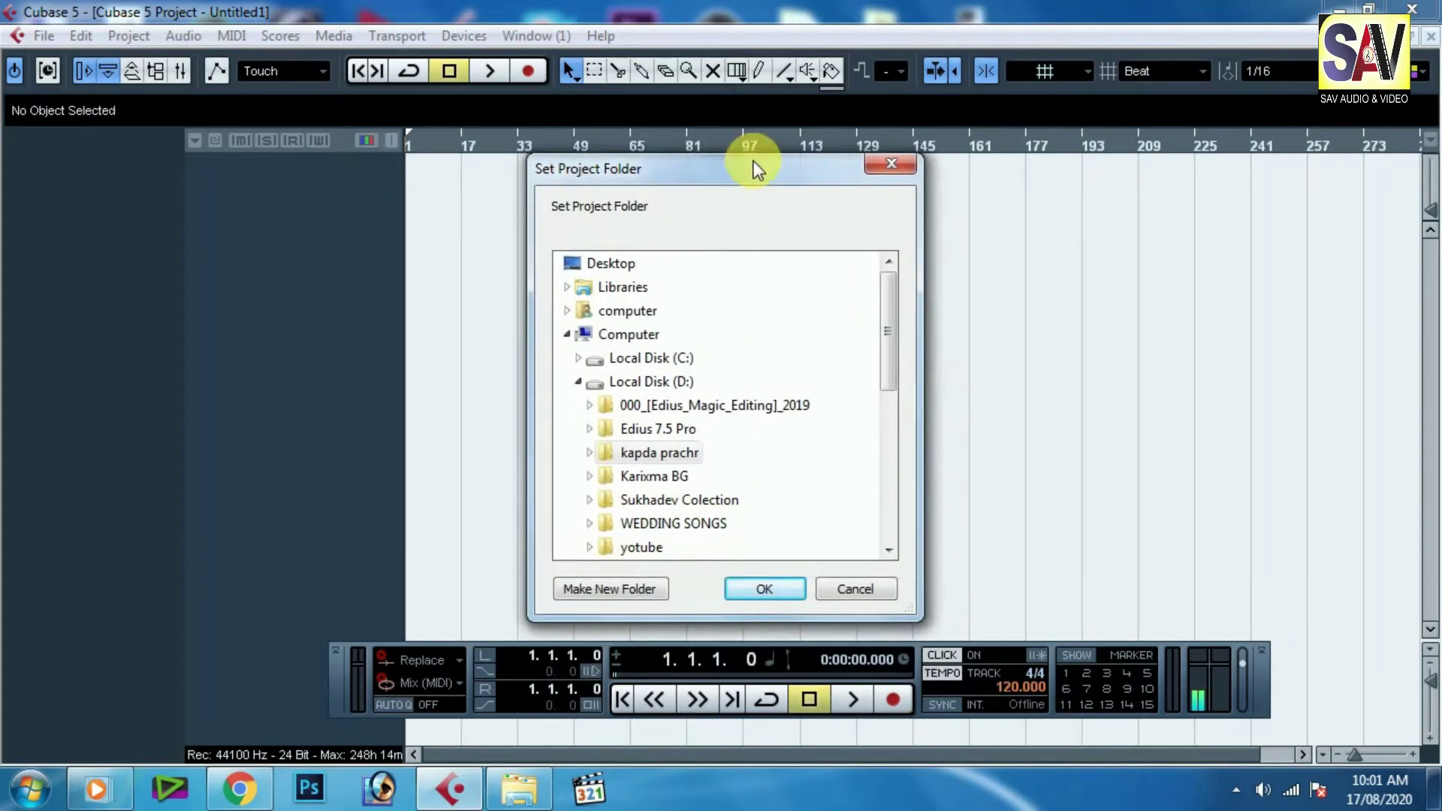
left_click(577, 380)
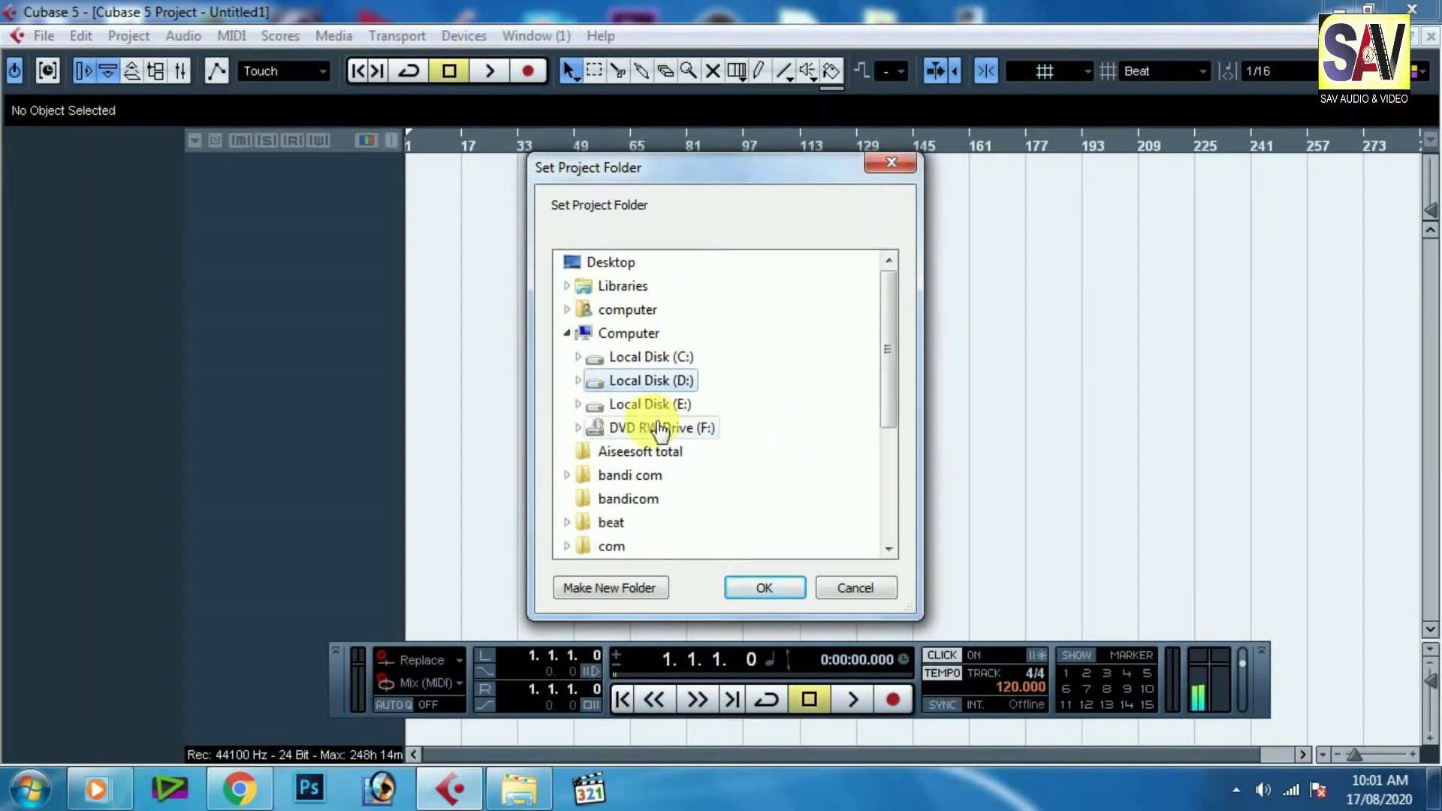
left_click(578, 381)
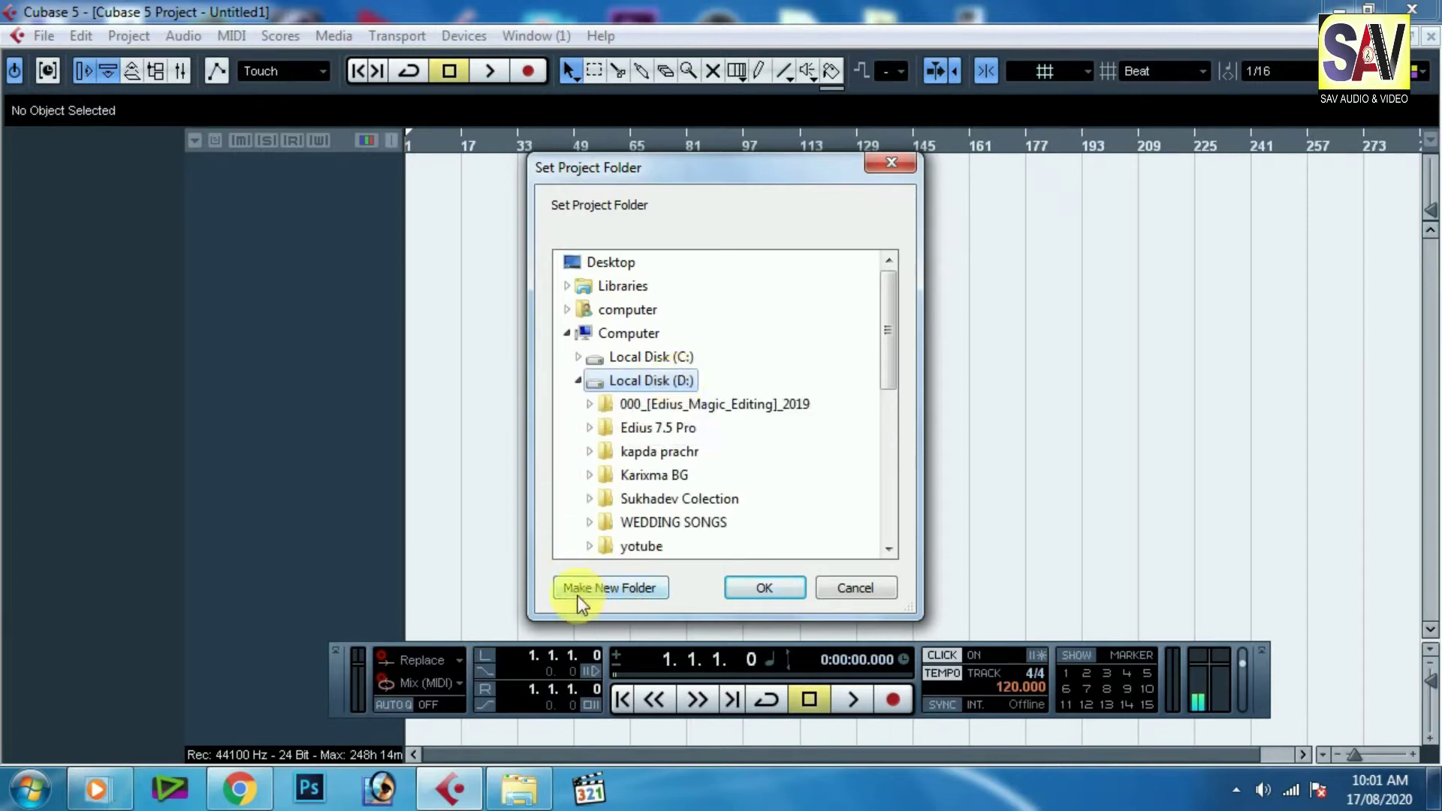
left_click(616, 592)
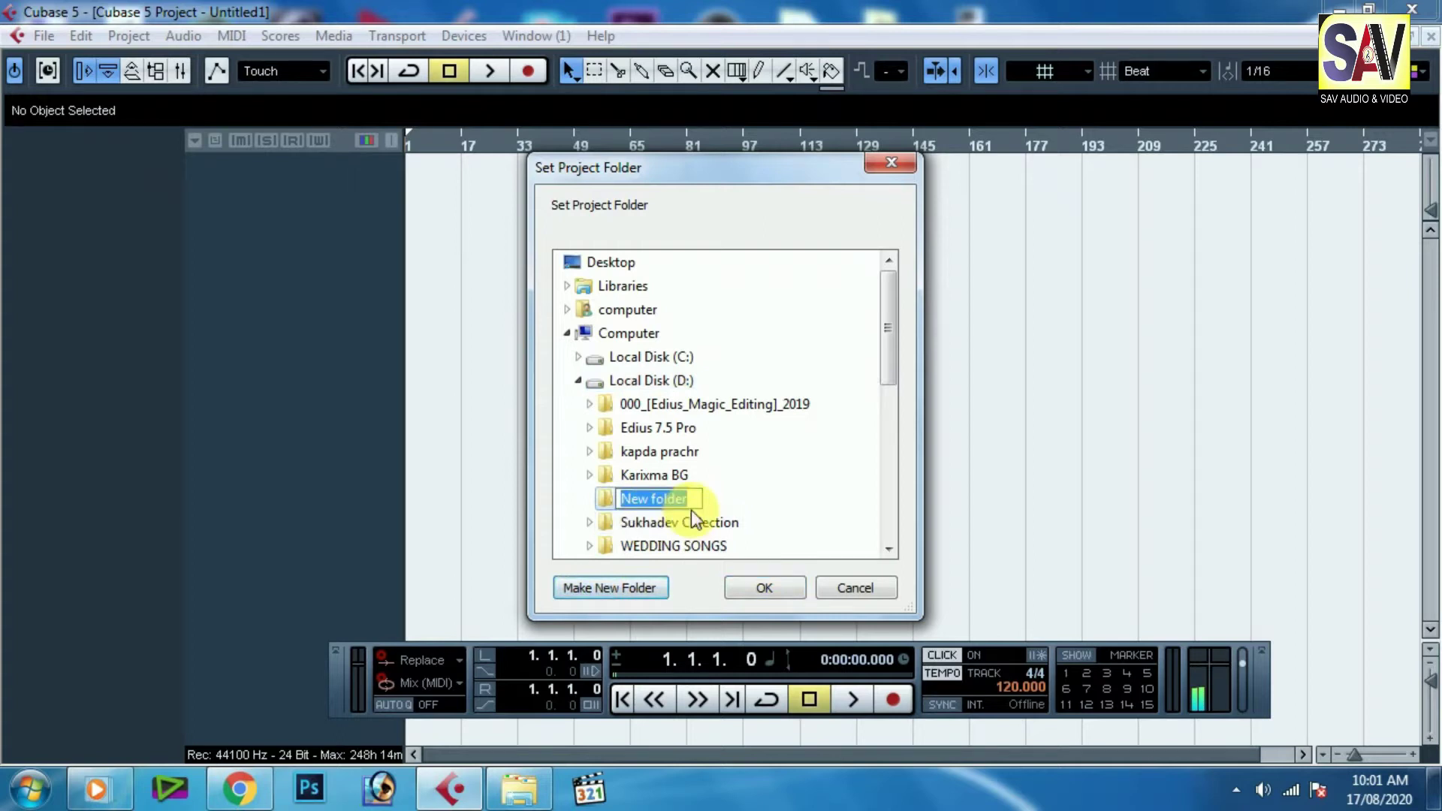
type("CUBASE S")
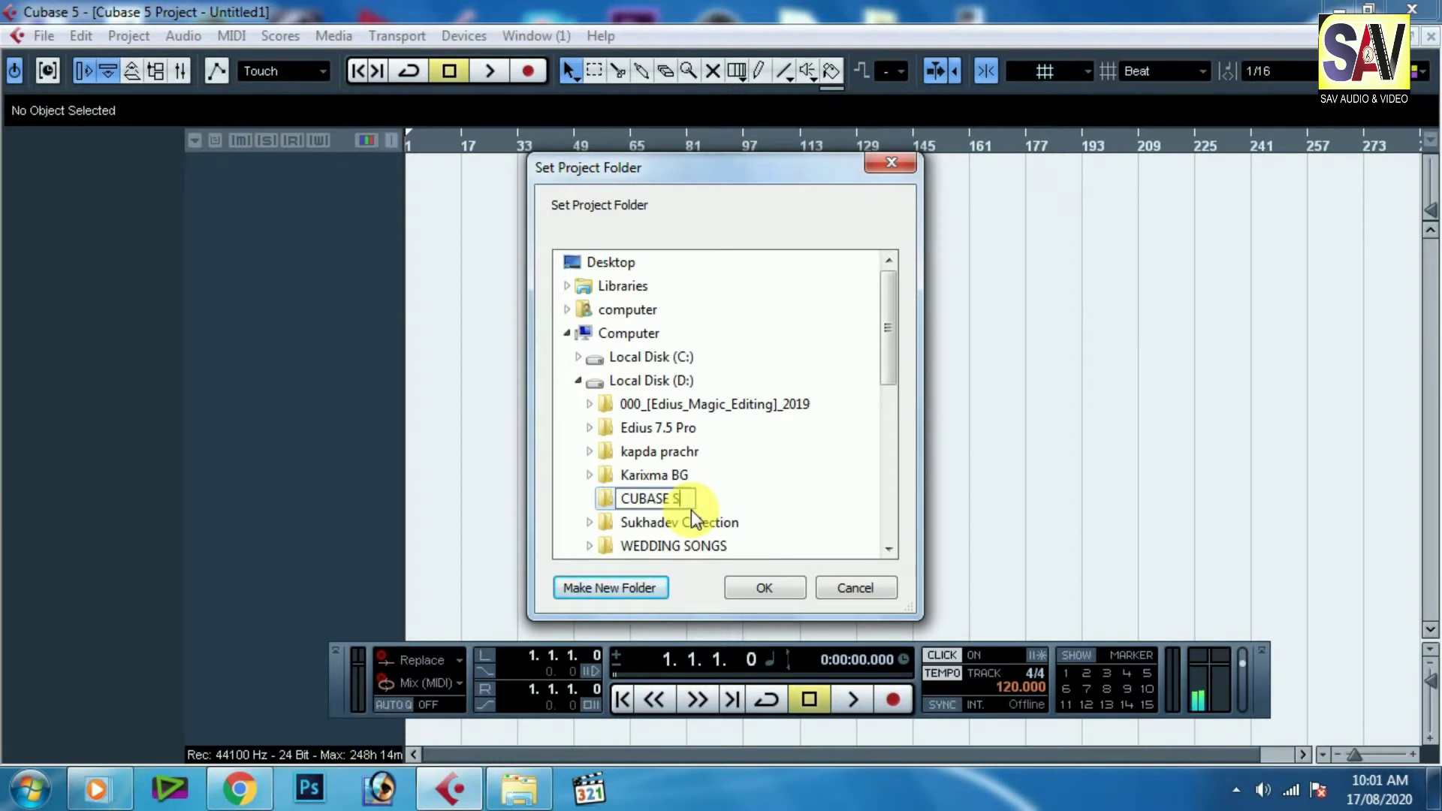
type("AMPLE")
left_click(783, 588)
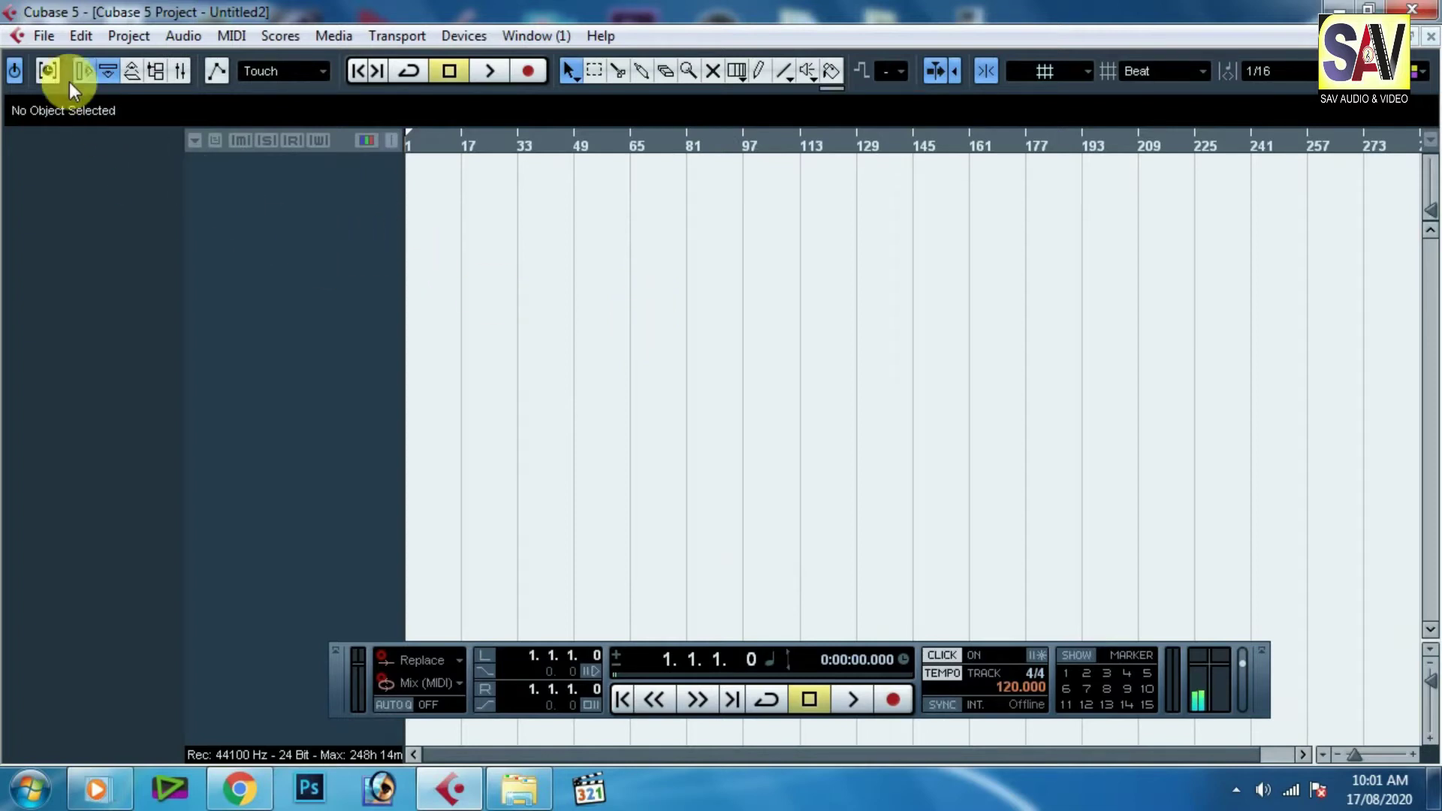
right_click(273, 196)
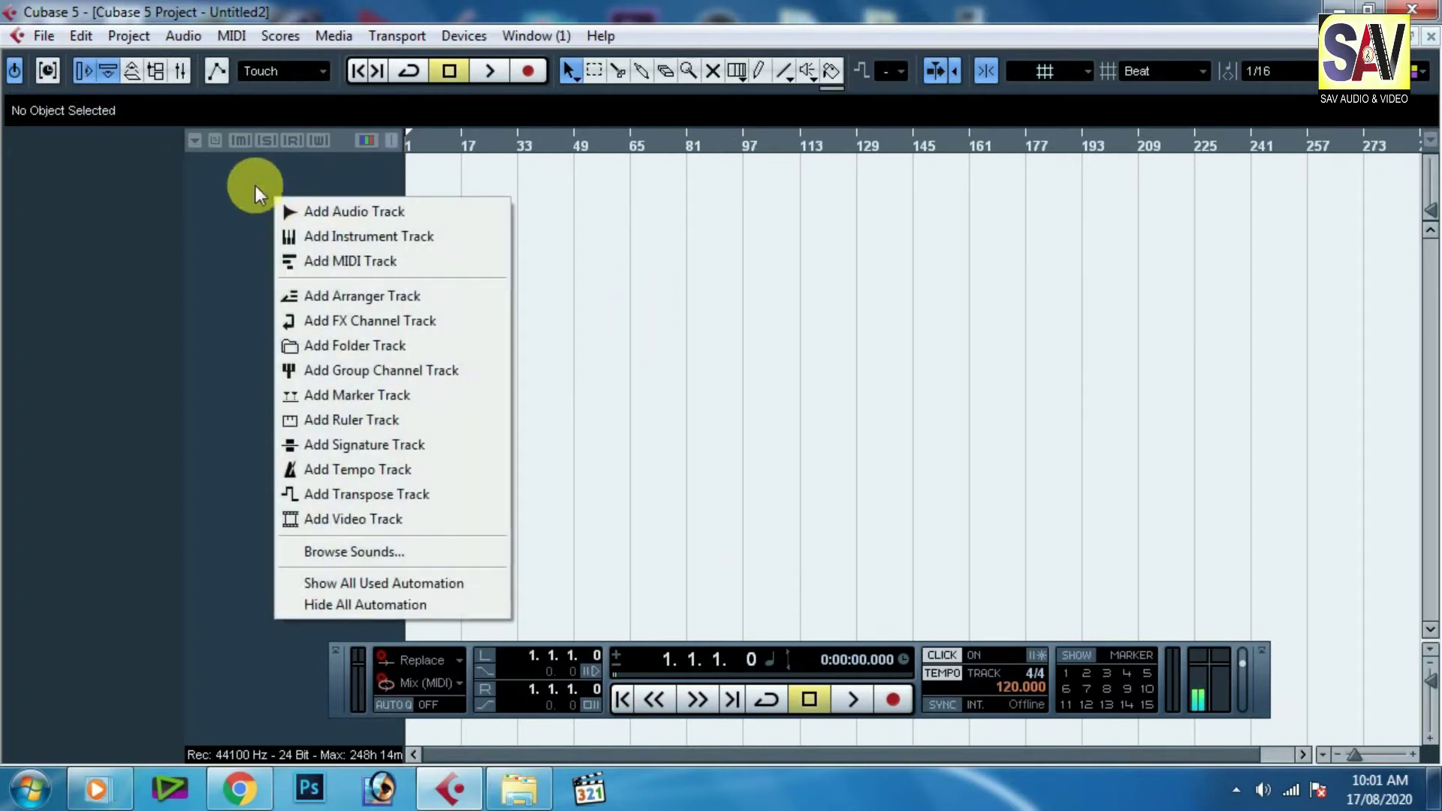
left_click(45, 35)
left_click(423, 287)
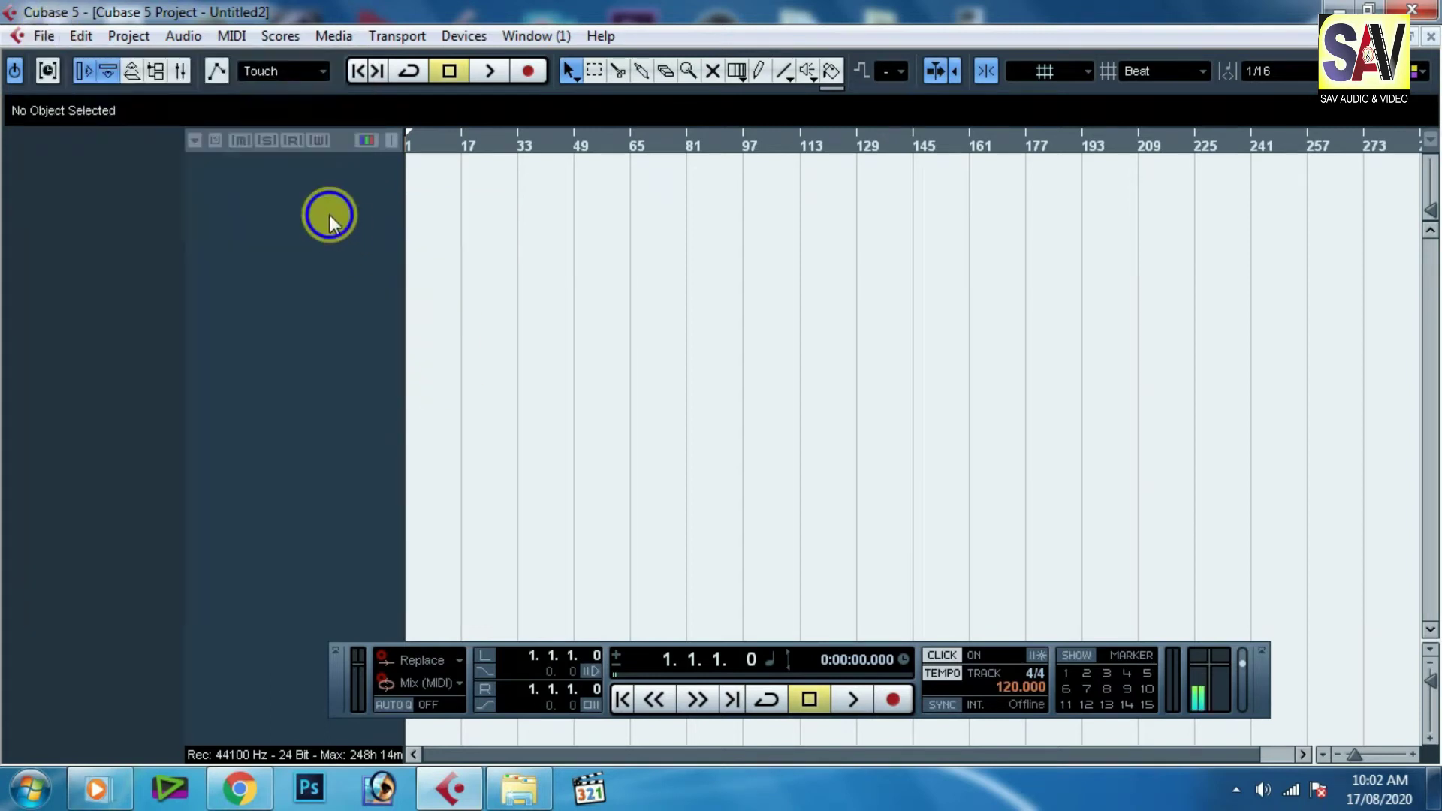
Step: Add one audio track with the Mono configuration to the empty project
right_click(331, 214)
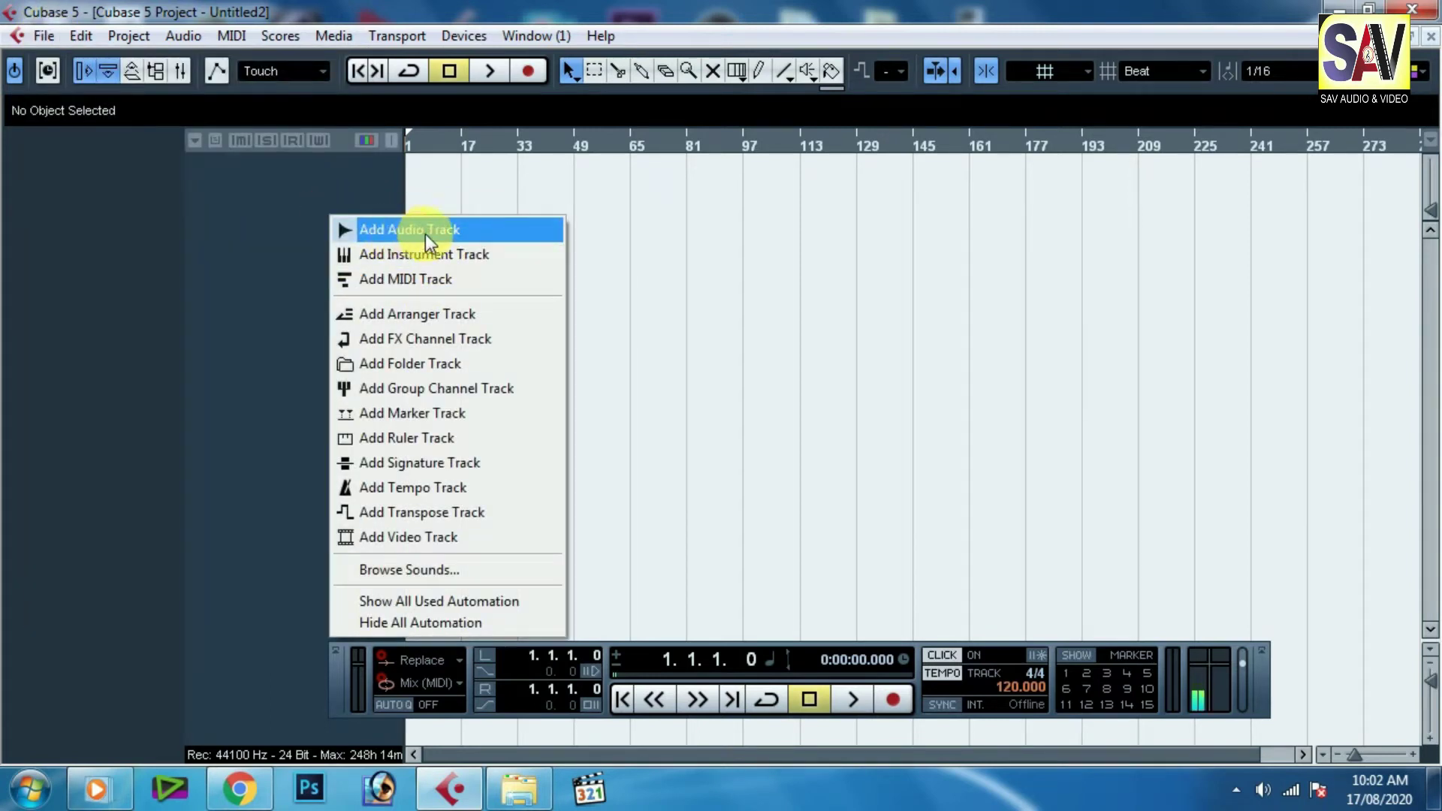
left_click(425, 233)
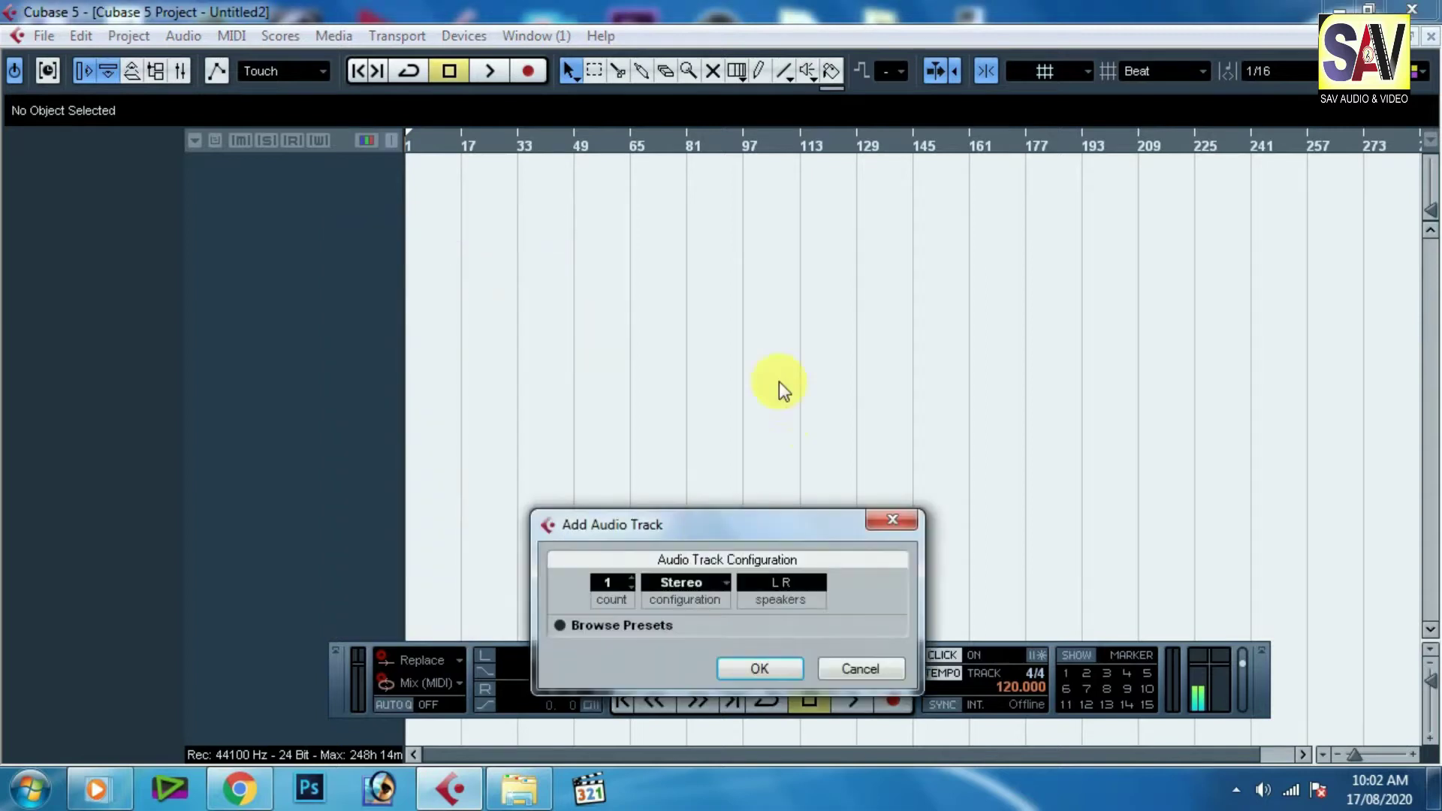
left_click(711, 585)
left_click(720, 417)
left_click_drag(760, 520, 765, 259)
left_click(715, 331)
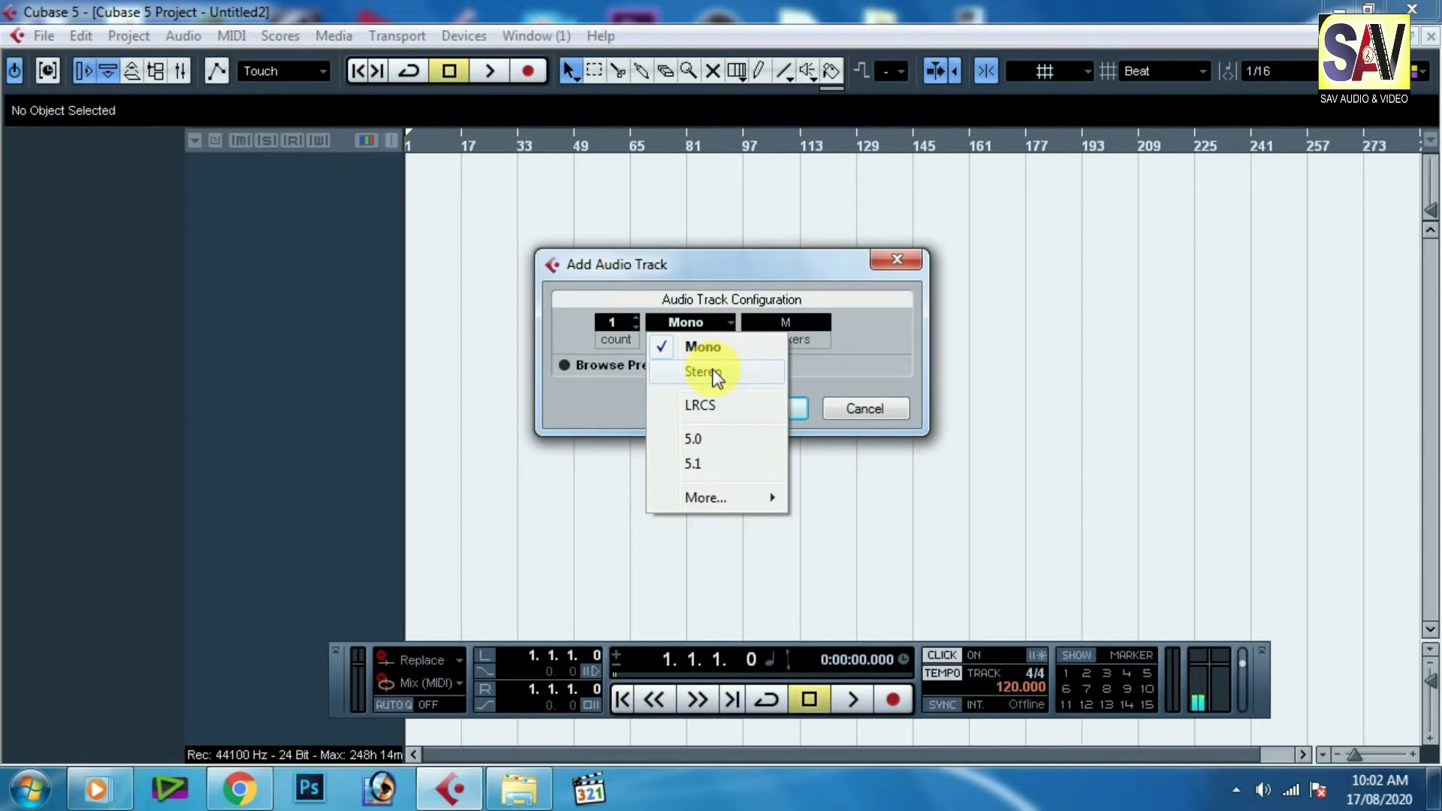
left_click(732, 346)
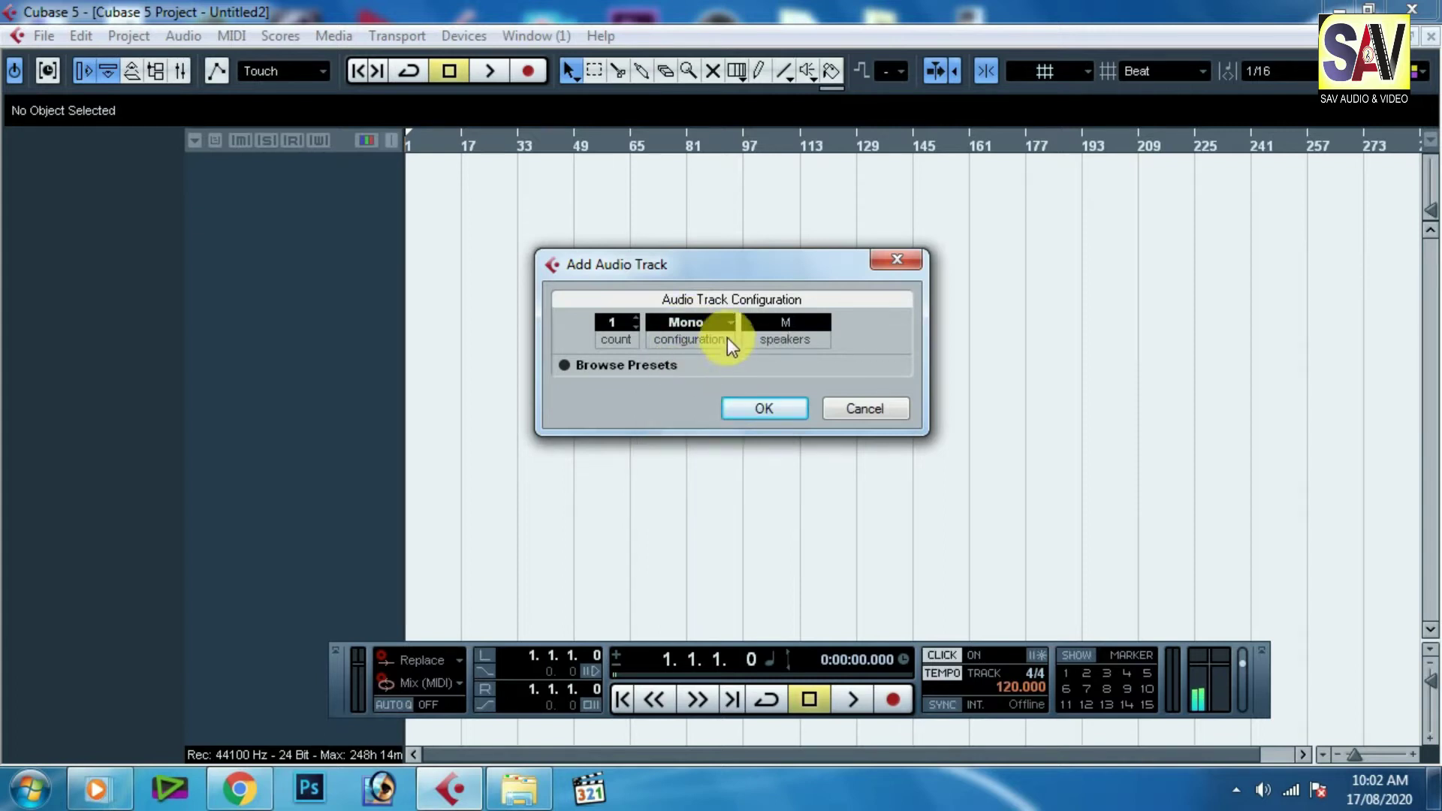
left_click(778, 409)
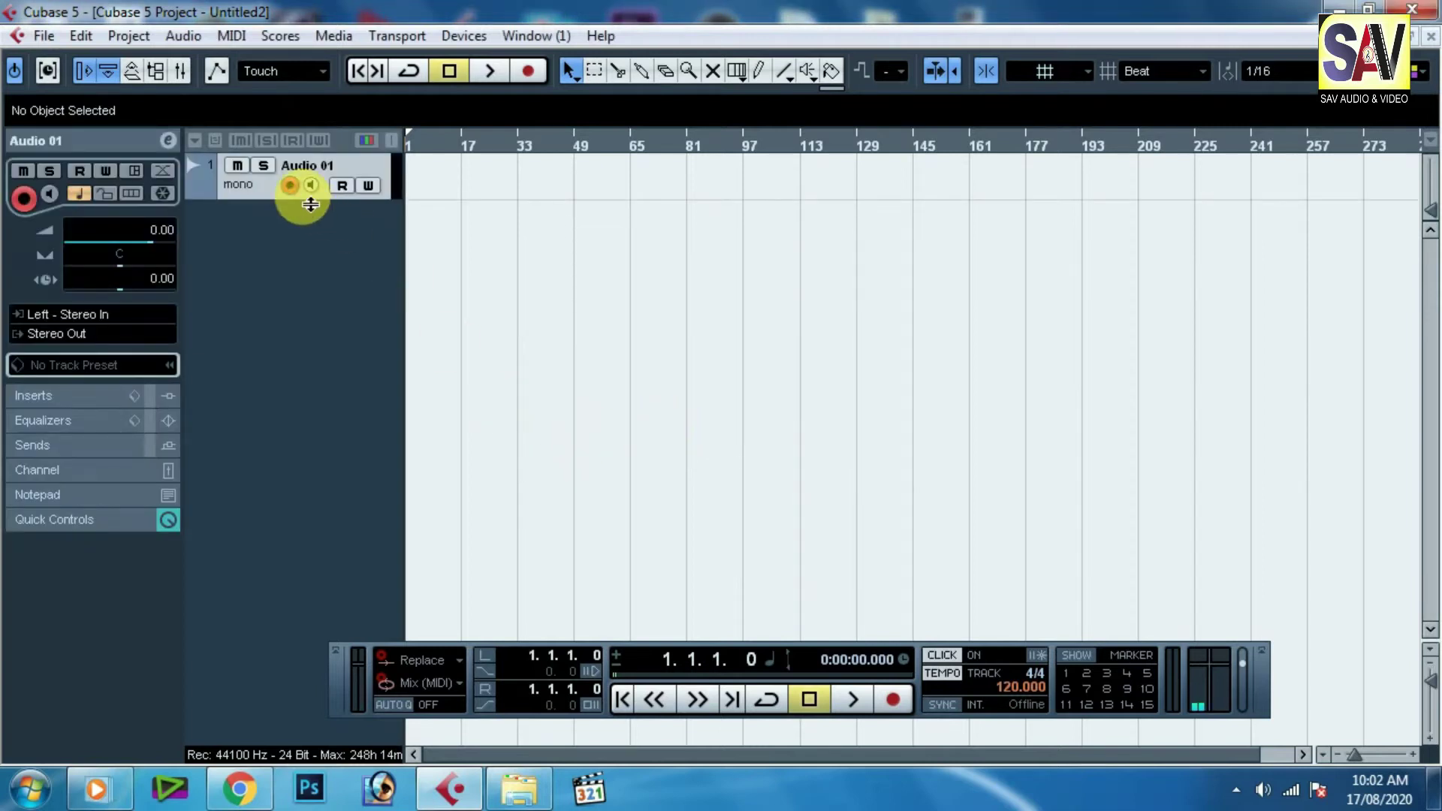
Step: Increase the height of the Audio 01 track and place the project cursor at about 15.3.1.0 (29 seconds)
left_click_drag(311, 203, 309, 305)
left_click_drag(443, 150, 476, 186)
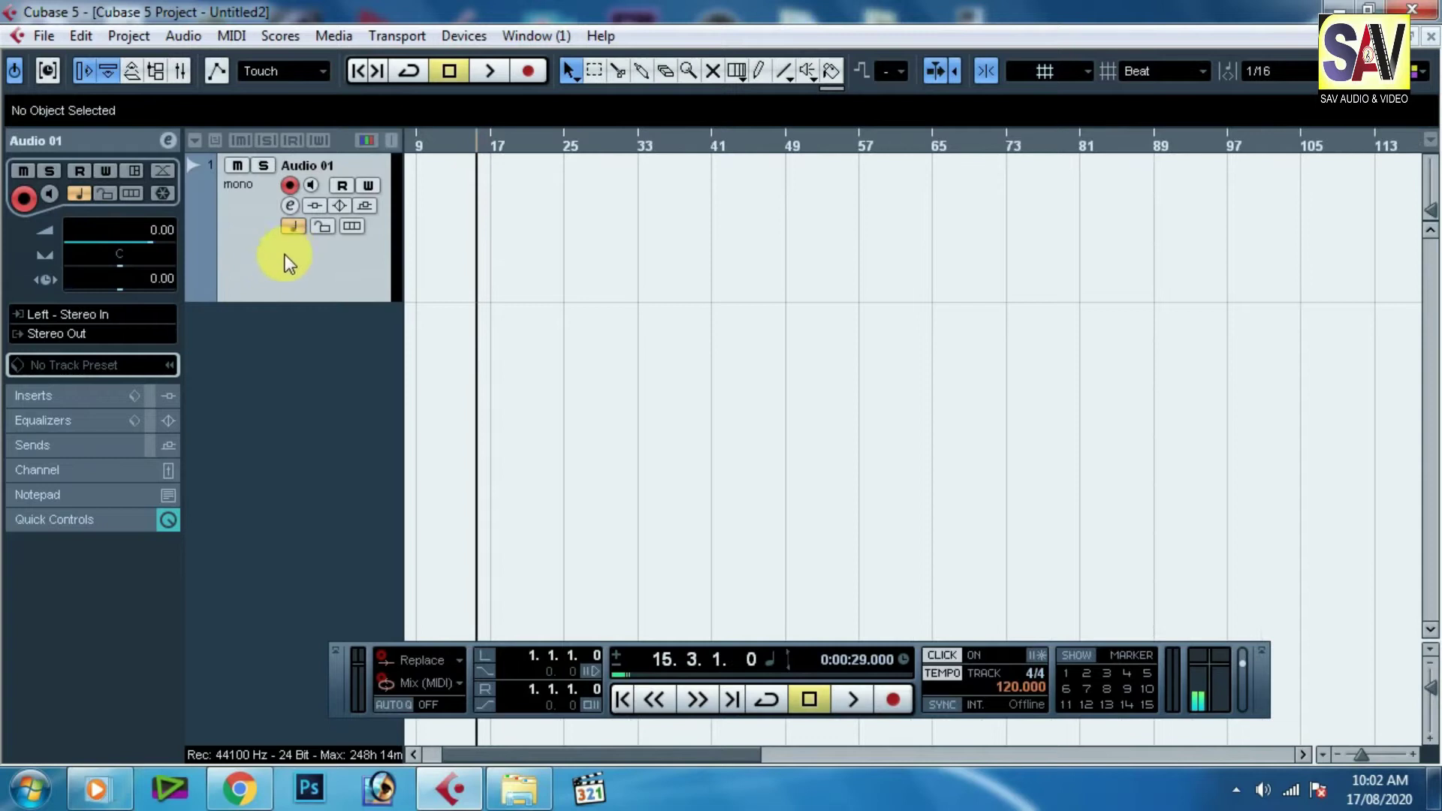
Step: Record a take about five seconds long on the mono Audio 01 track from the cursor position
left_click(532, 71)
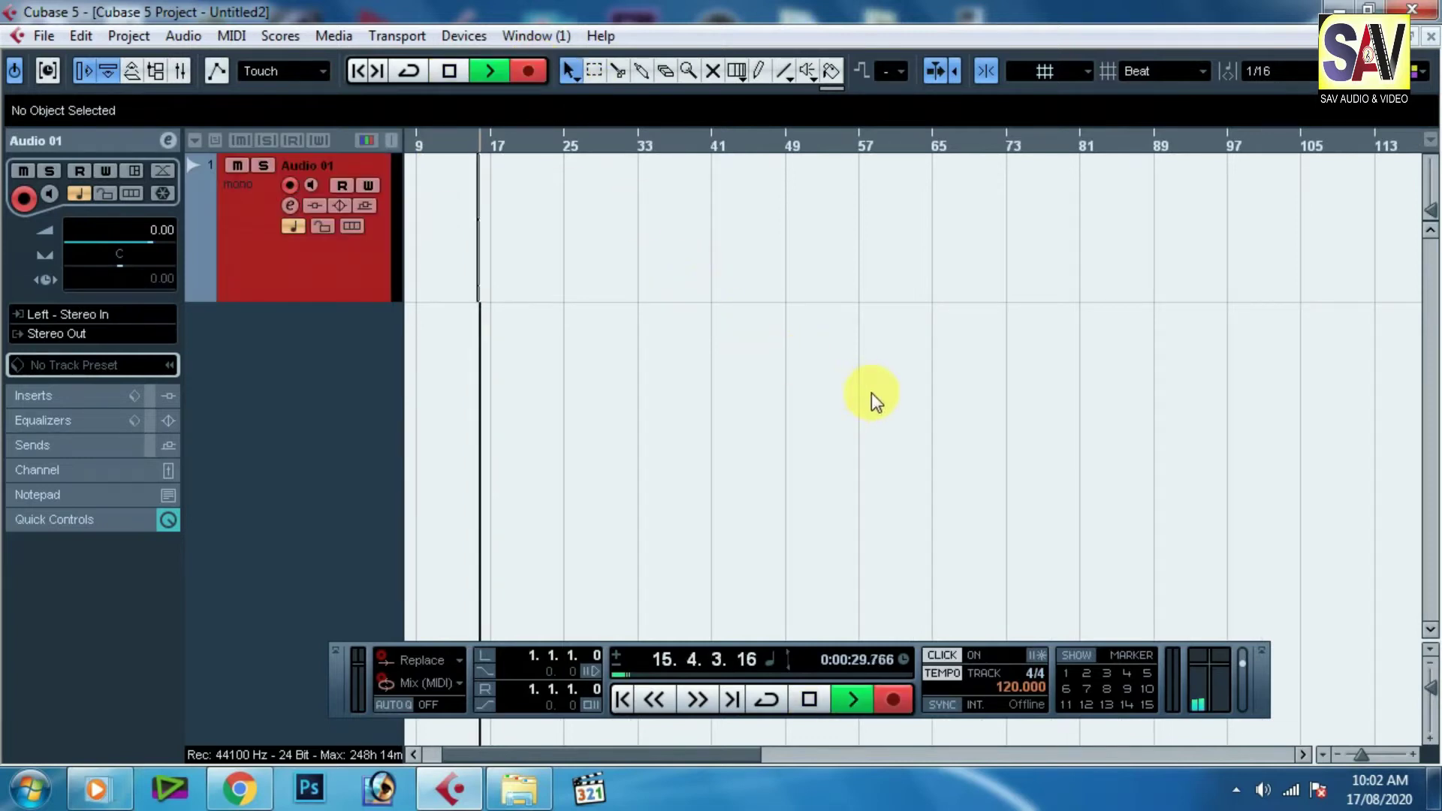
key("h")
key("h")
key("h")
key("h")
key("h")
key("h")
key("h")
key("h")
key("h")
key("h")
key("h")
key("h")
key("h")
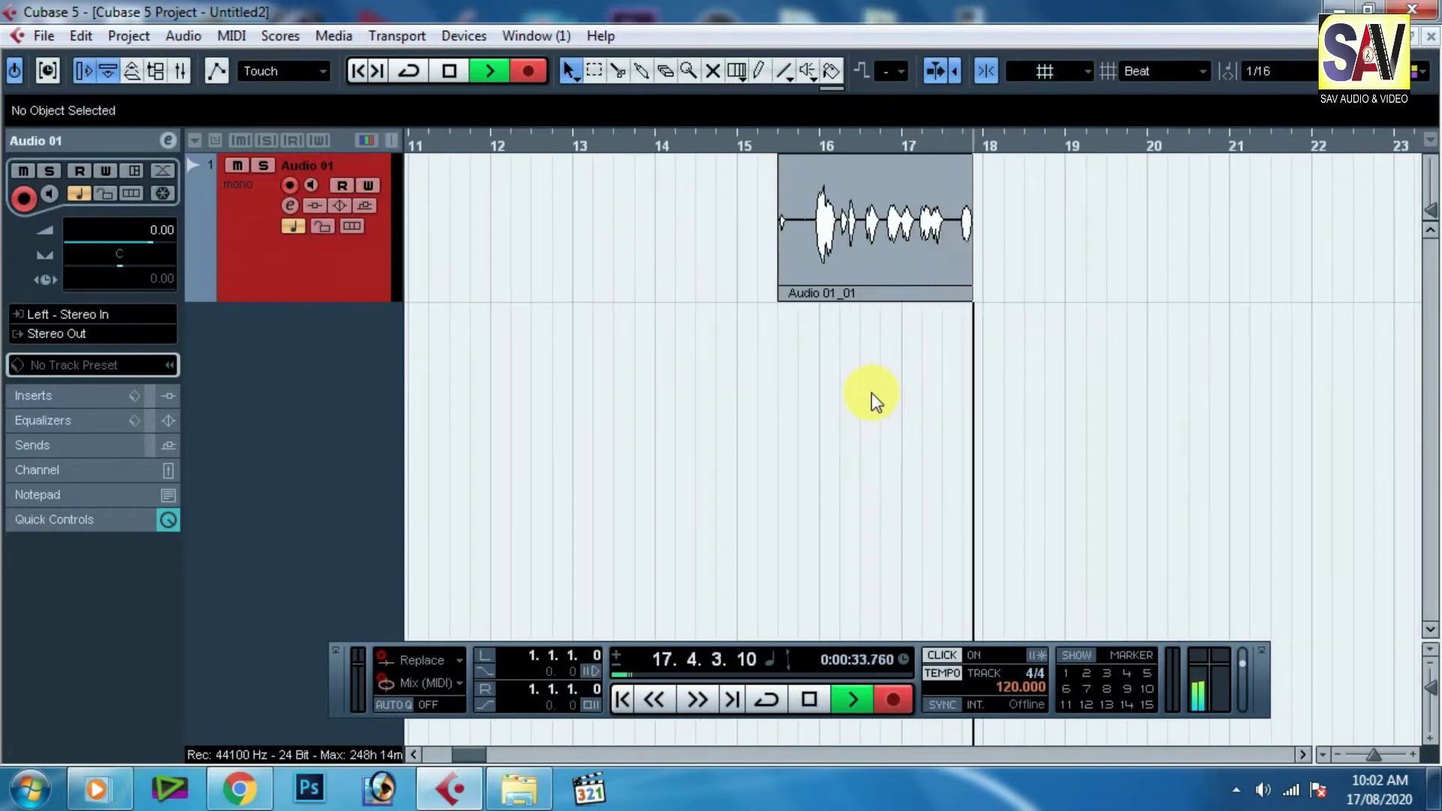
key("space")
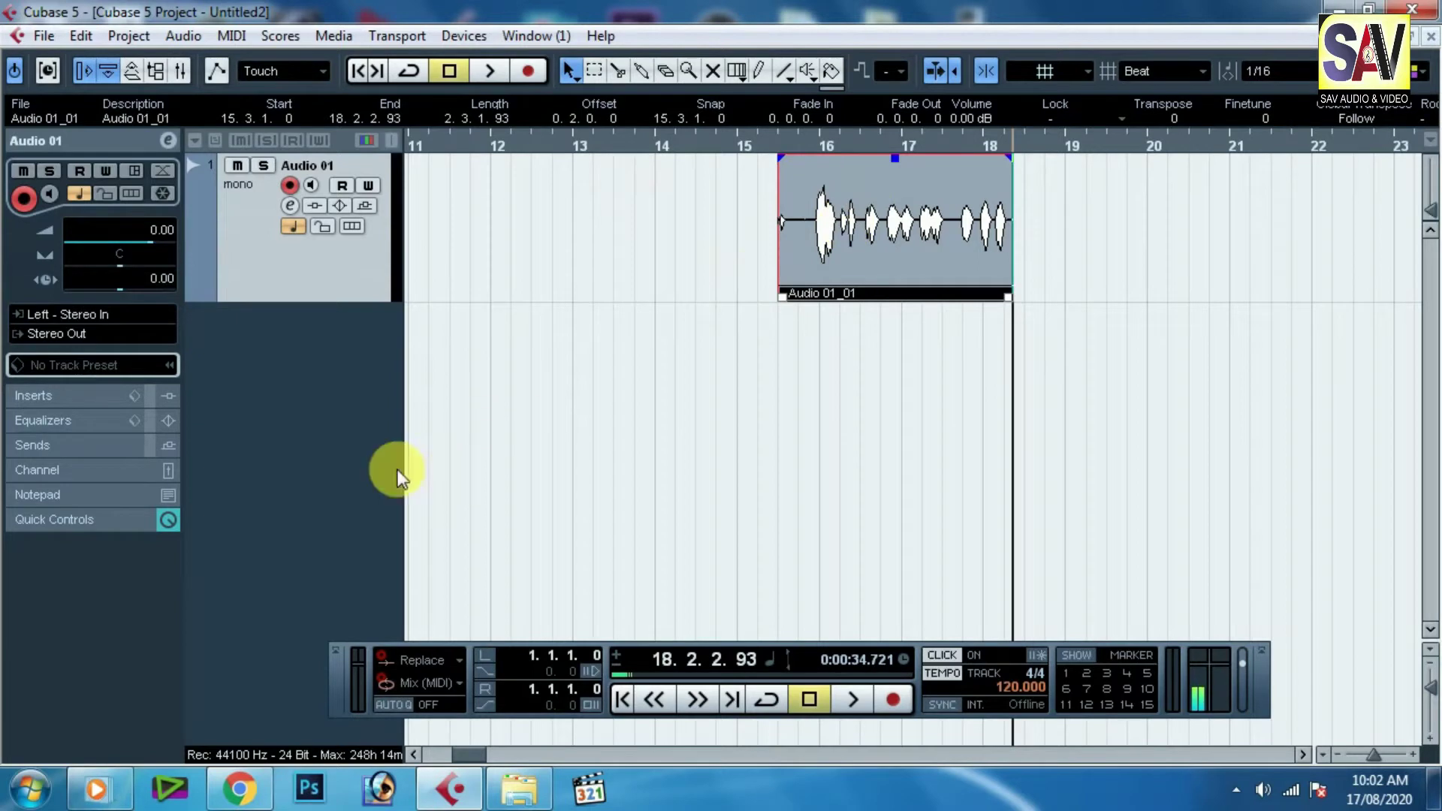
Step: Add one audio track with the Stereo configuration below Audio 01
right_click(275, 383)
left_click(417, 358)
left_click(721, 323)
left_click(732, 376)
left_click(743, 412)
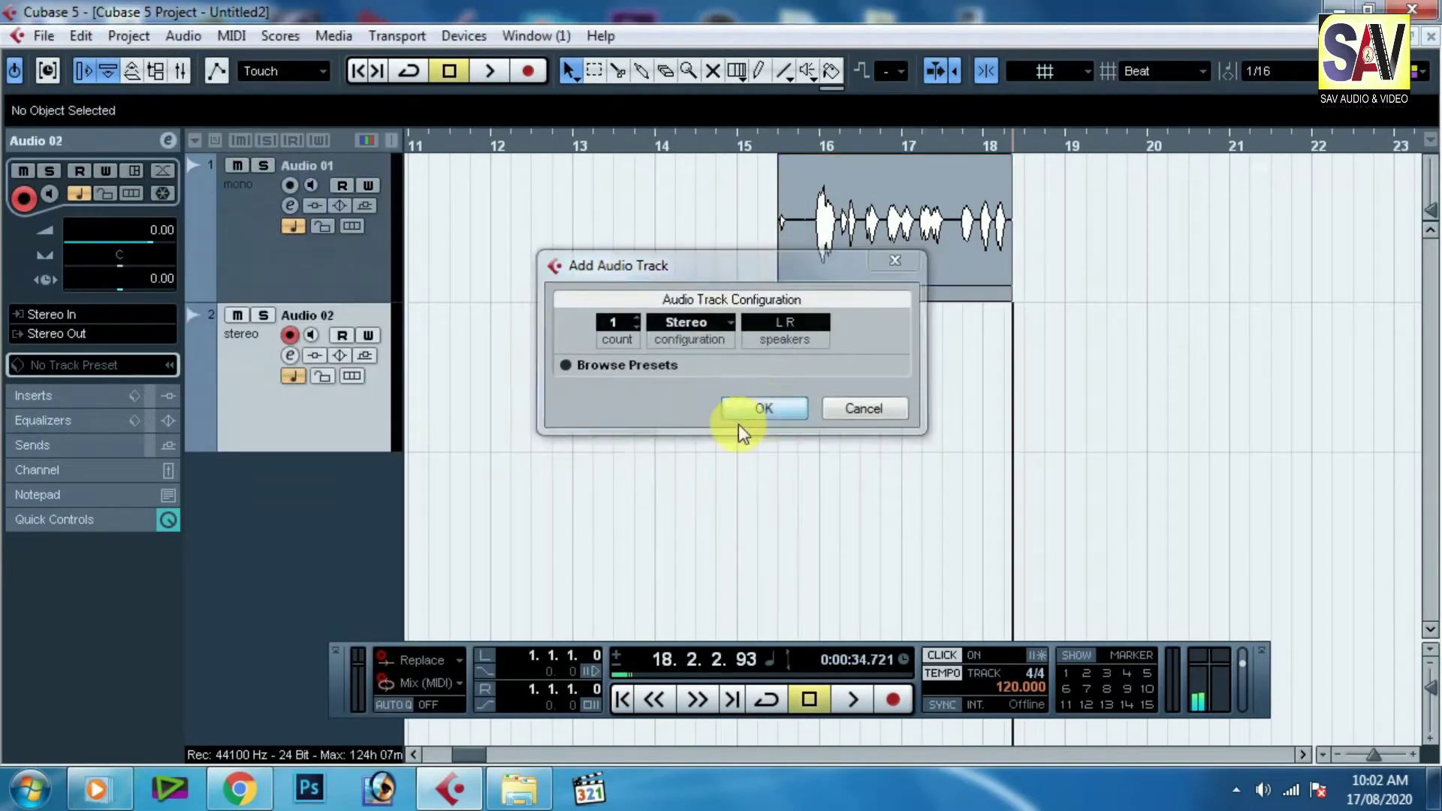
Step: Record a take about three seconds long on the stereo Audio 02 track, starting at about 12.2.1.0 (22.5 seconds)
left_click_drag(622, 143, 488, 139)
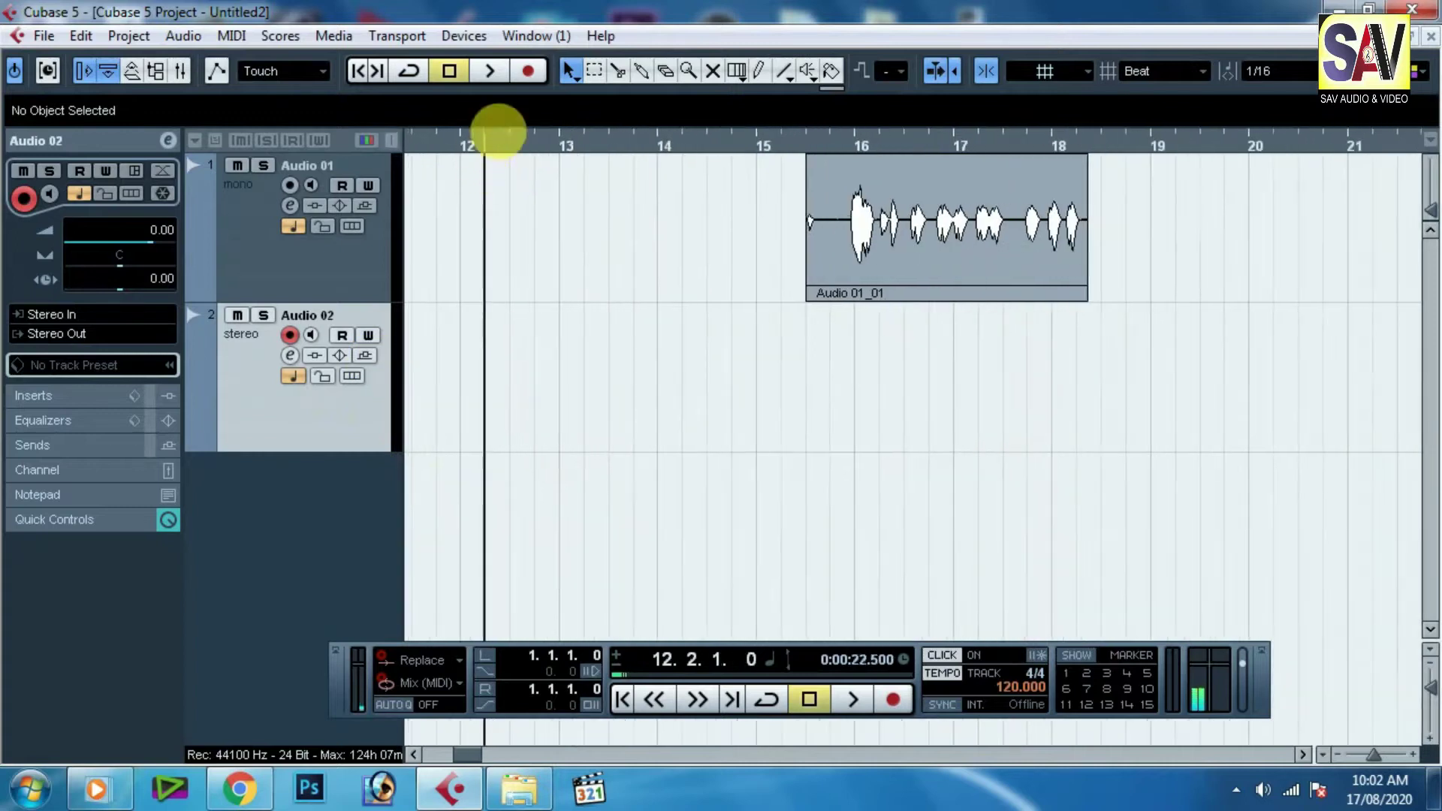
left_click(529, 71)
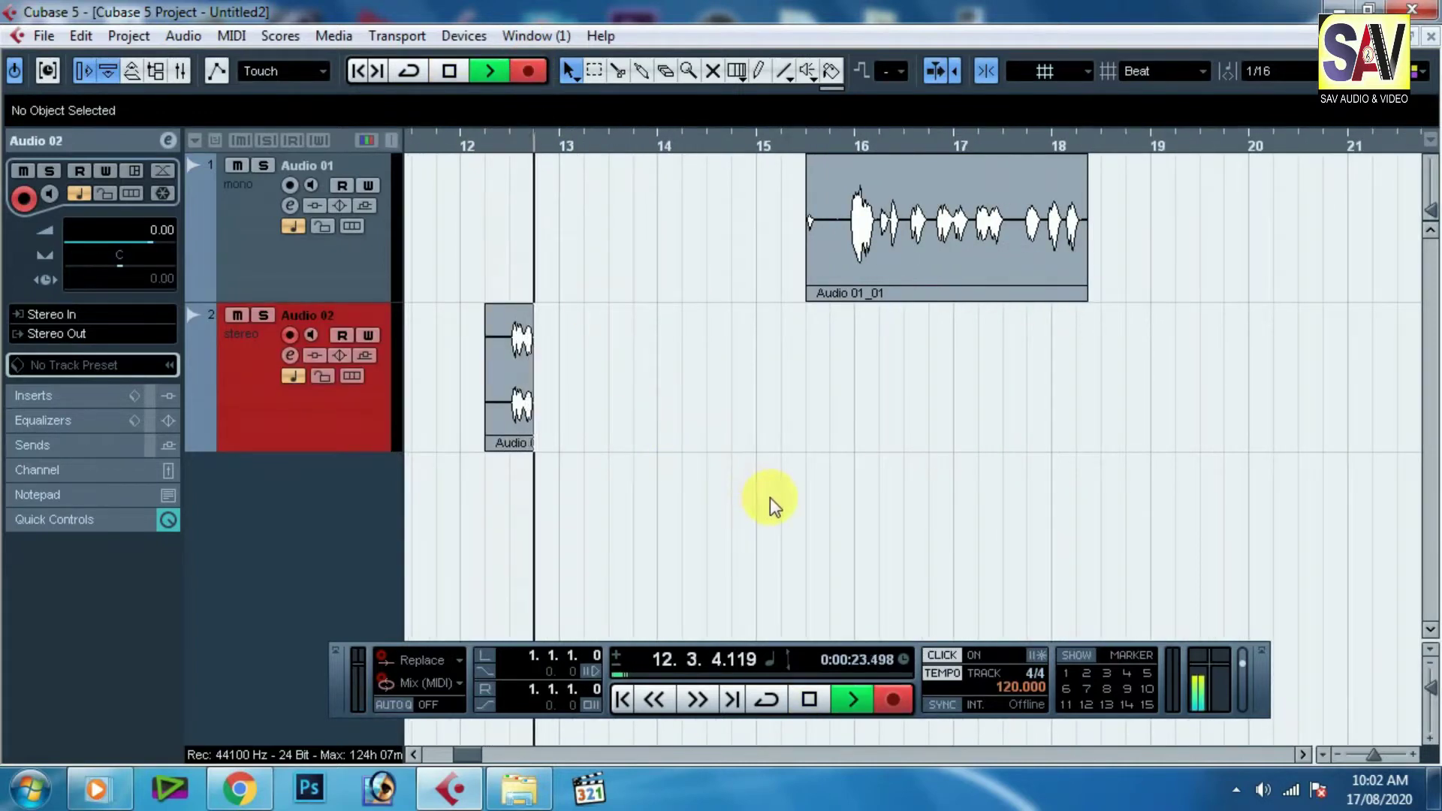
key("space")
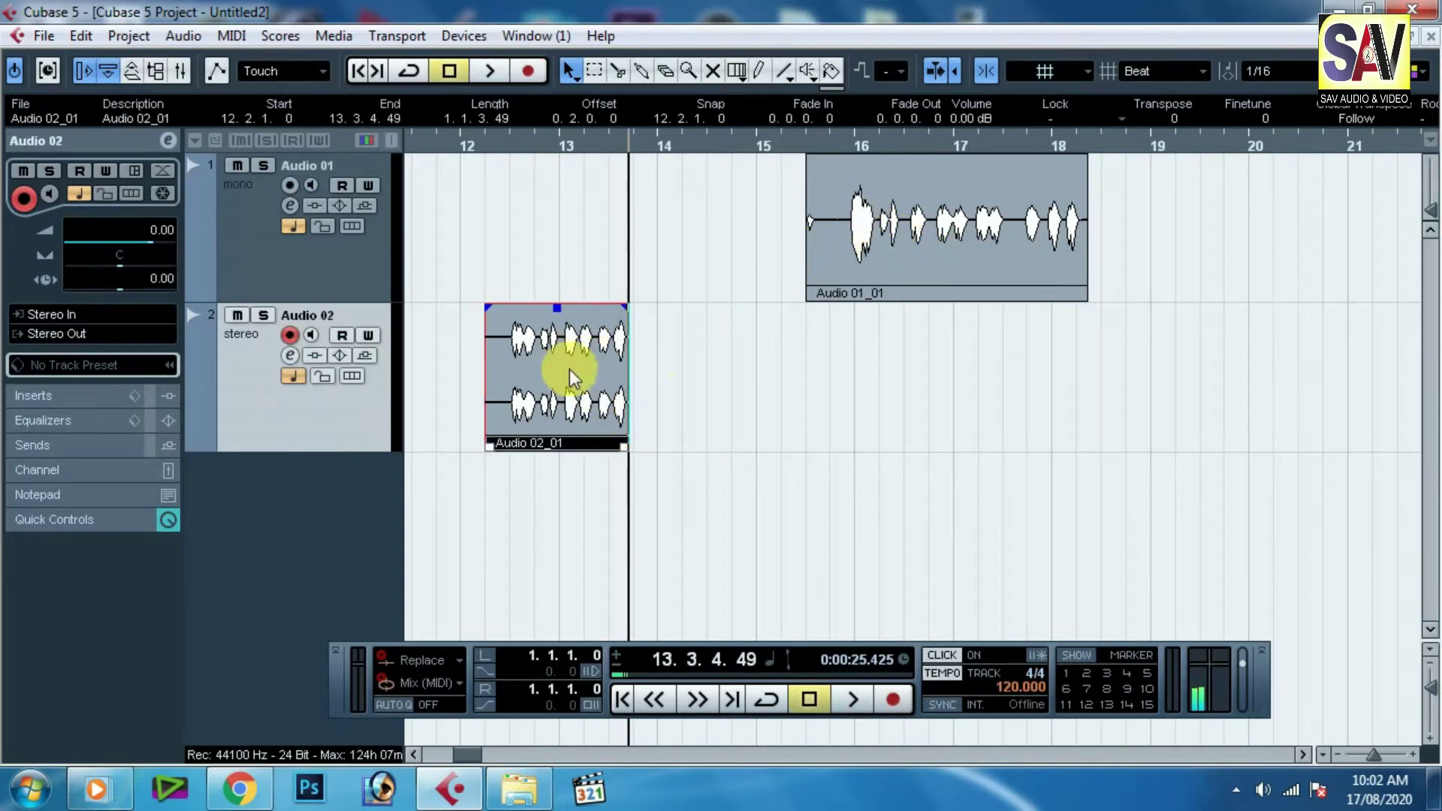
left_click_drag(478, 360, 699, 366)
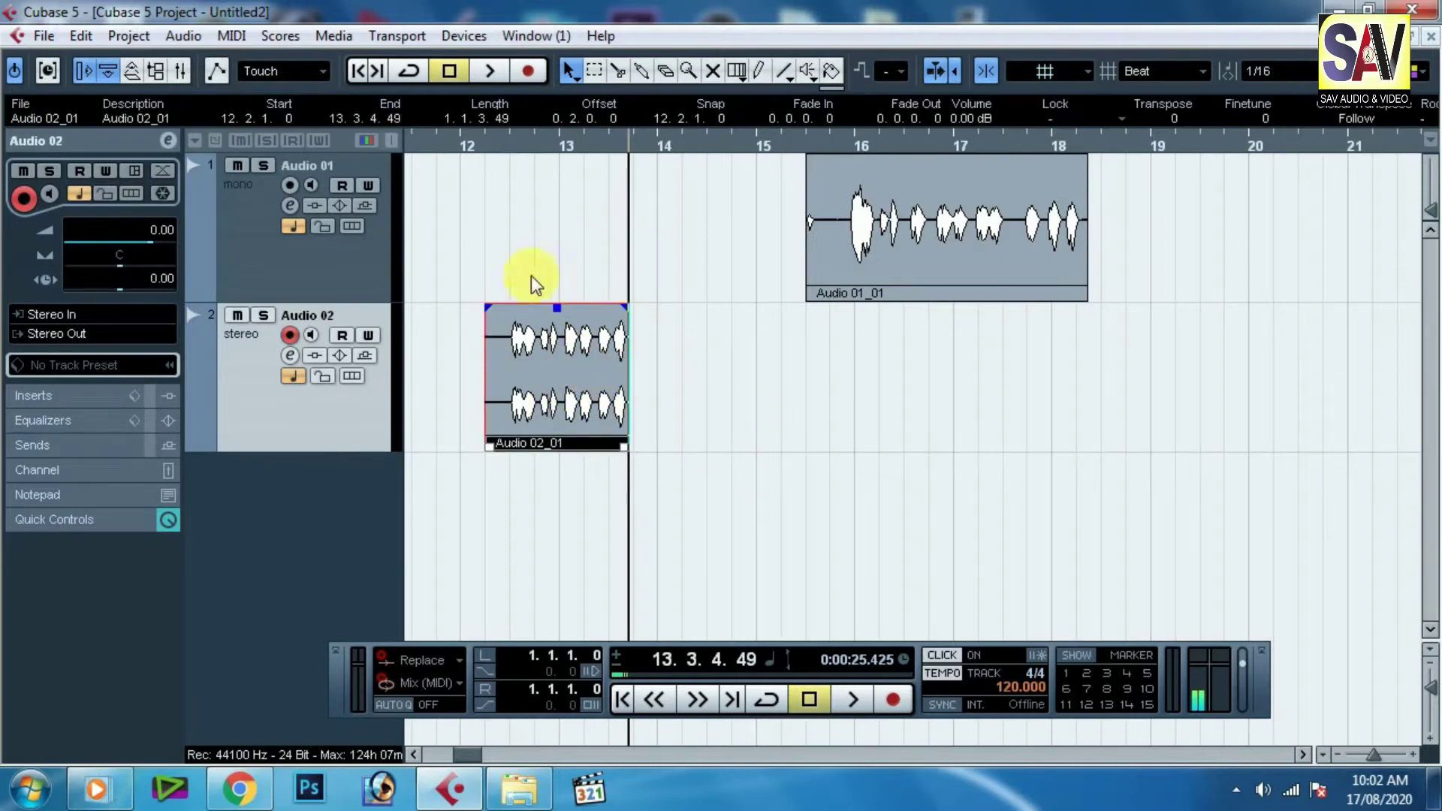
left_click(52, 37)
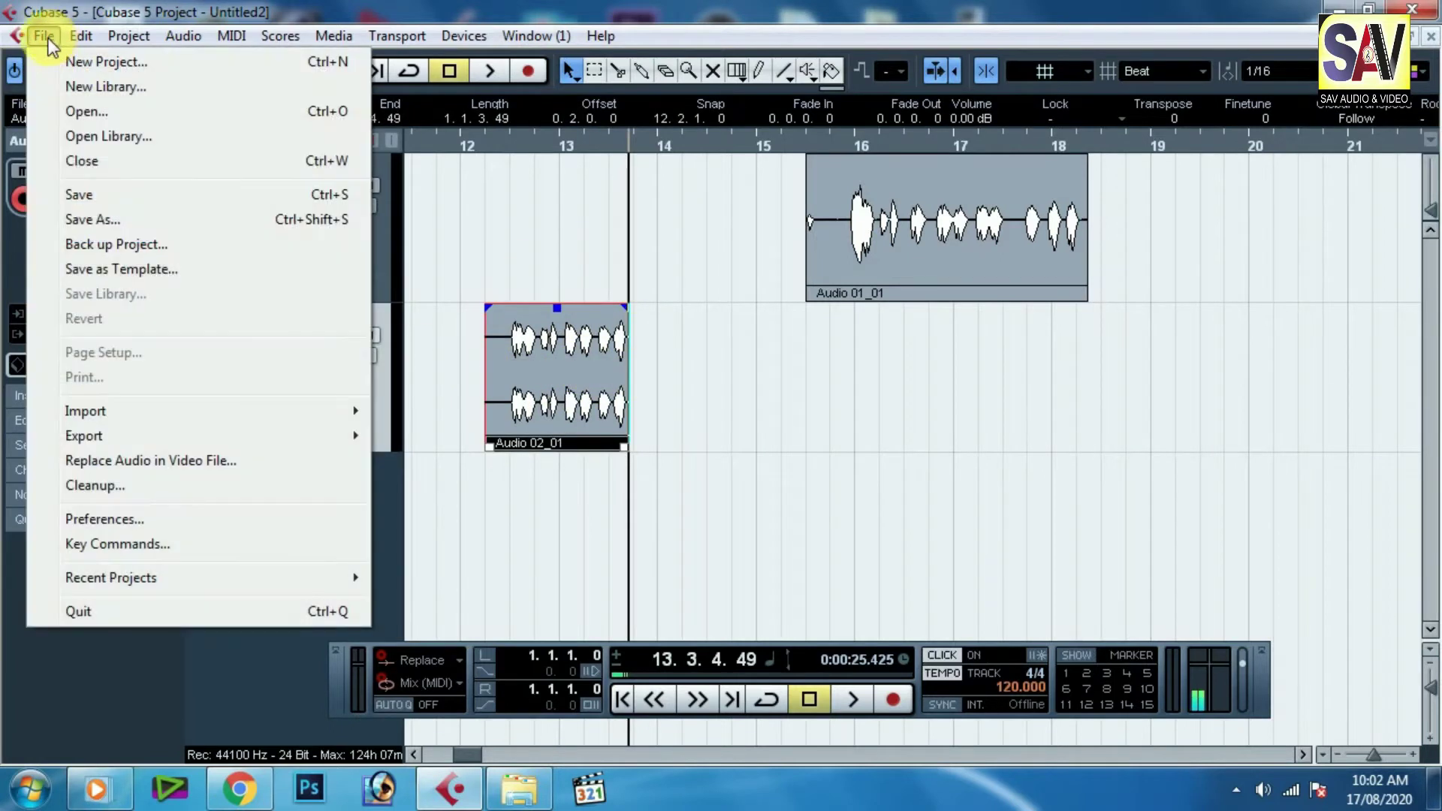
left_click(137, 86)
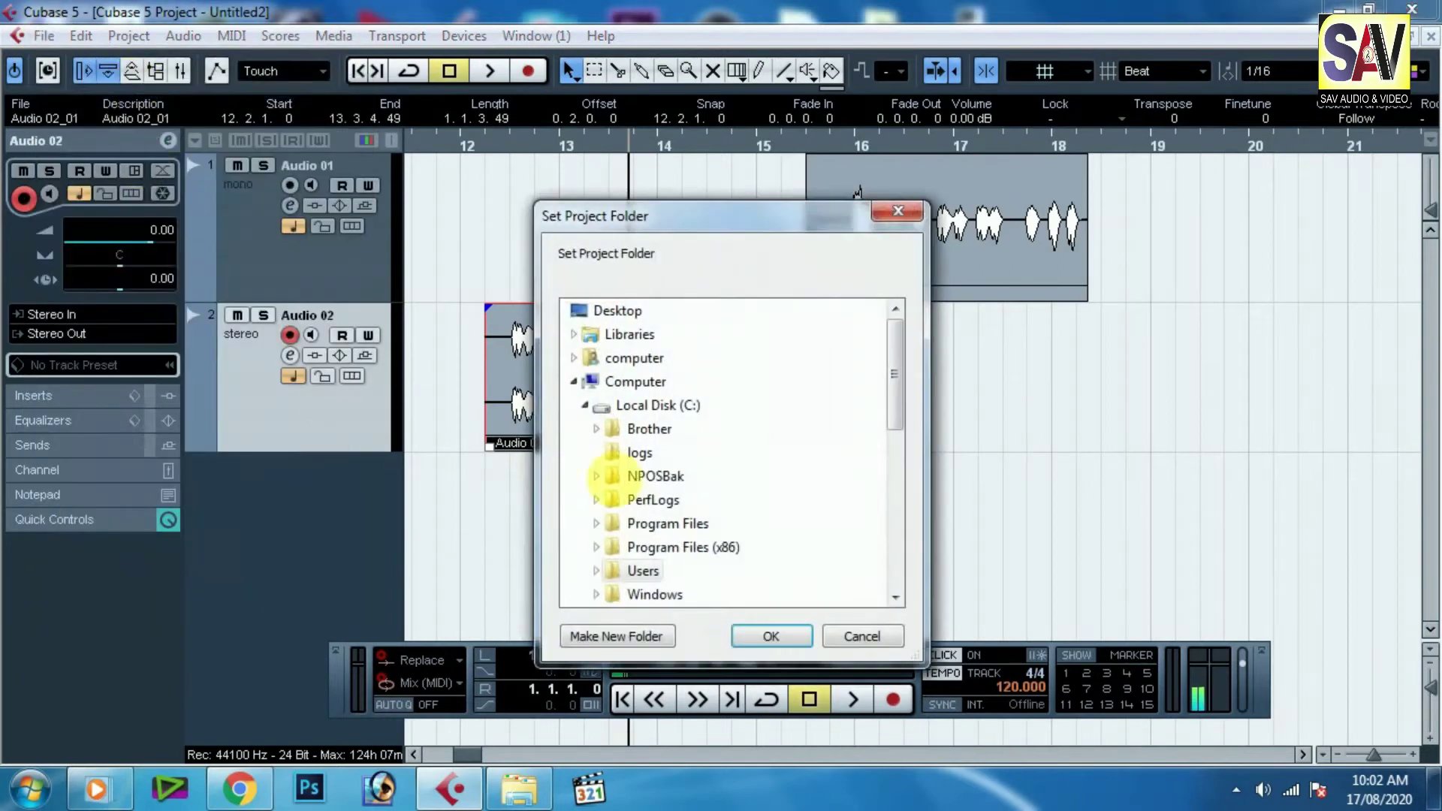
left_click(573, 384)
left_click(864, 637)
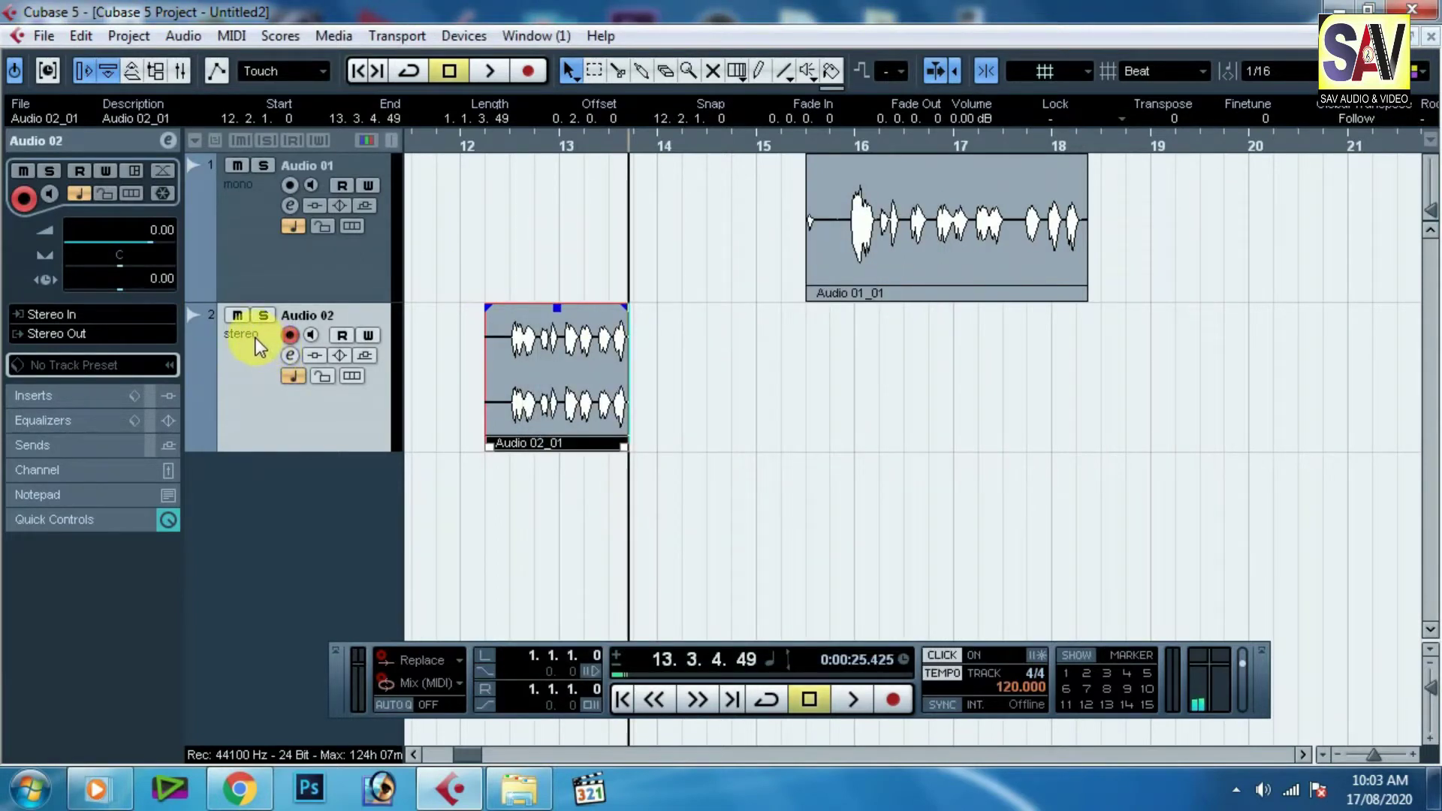
left_click(45, 37)
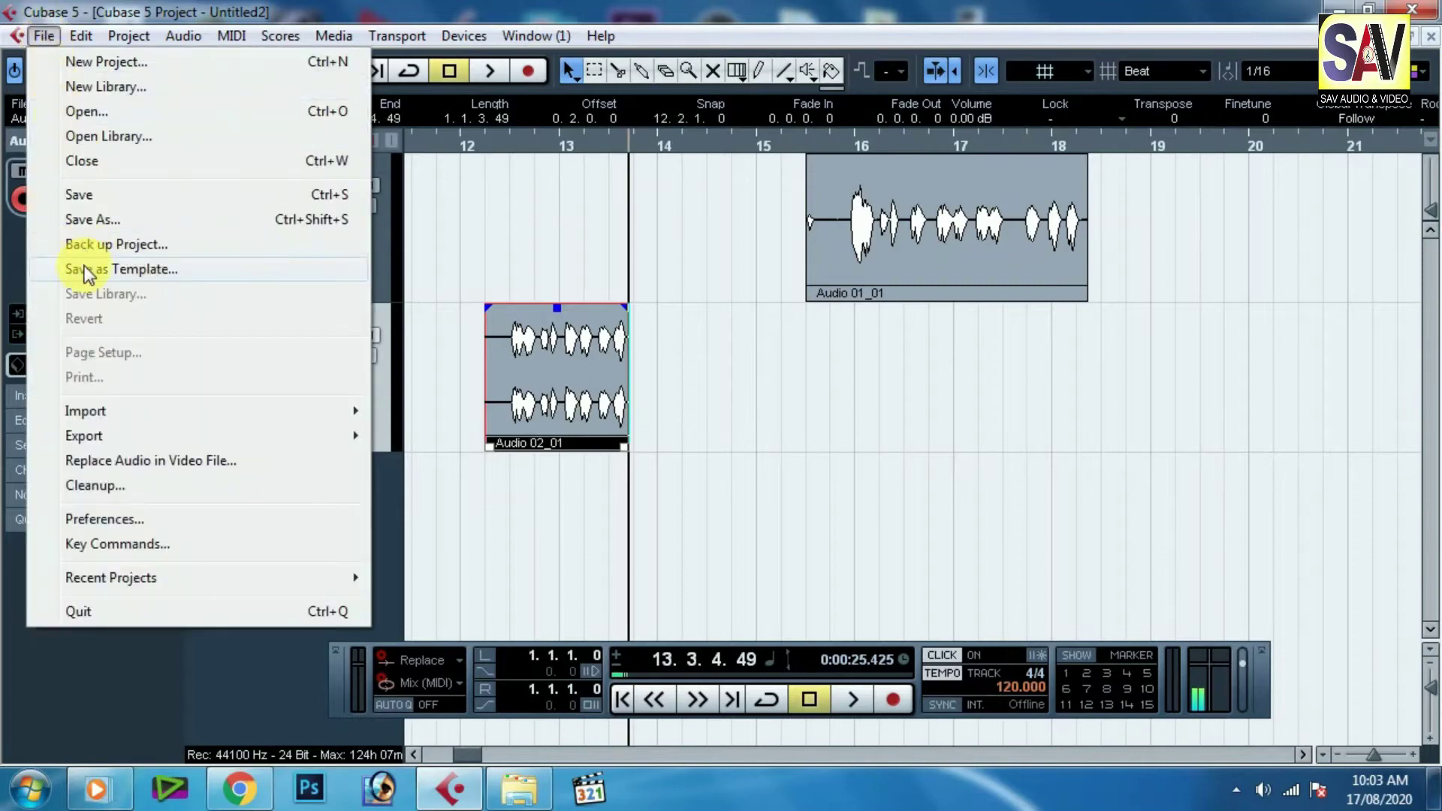
left_click(115, 162)
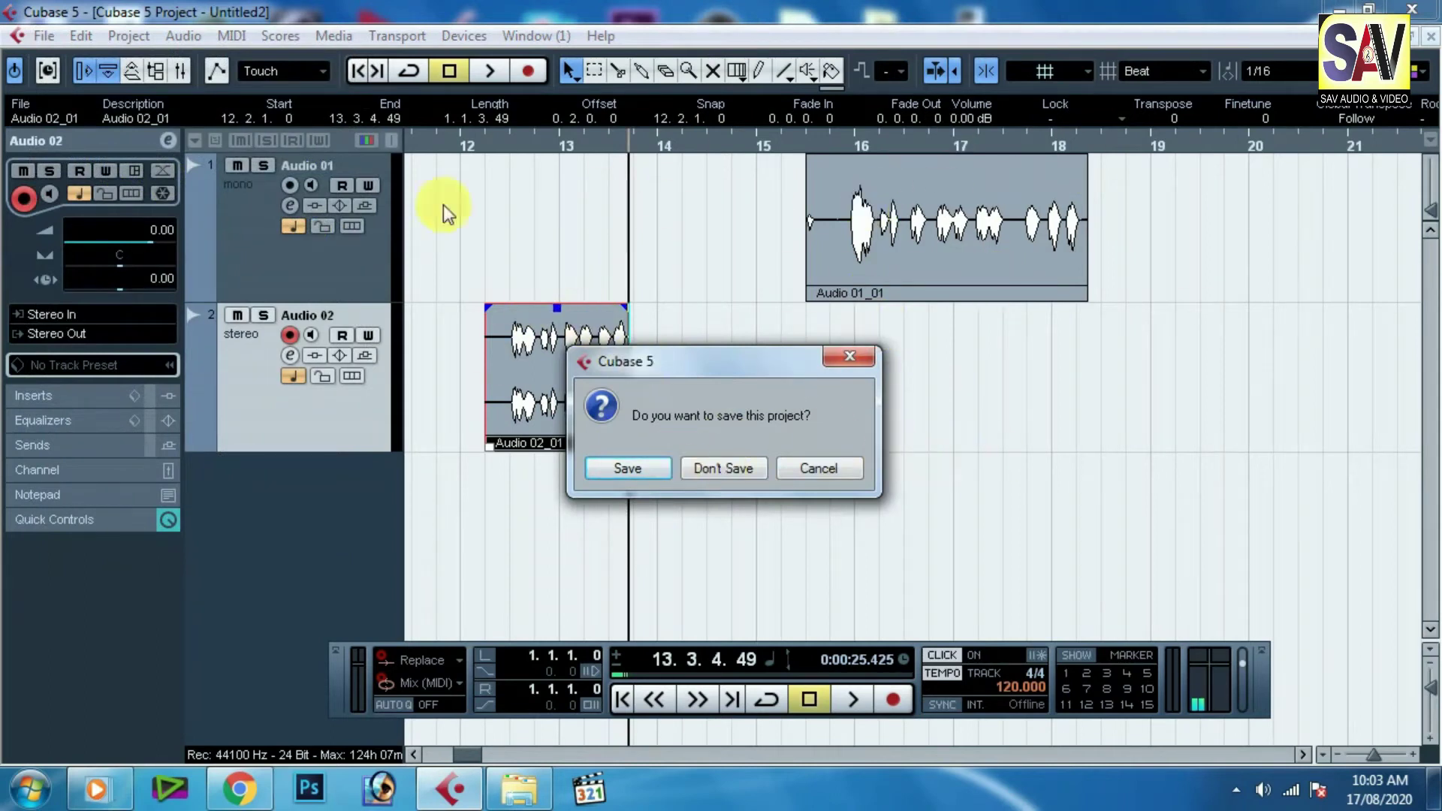
left_click(848, 462)
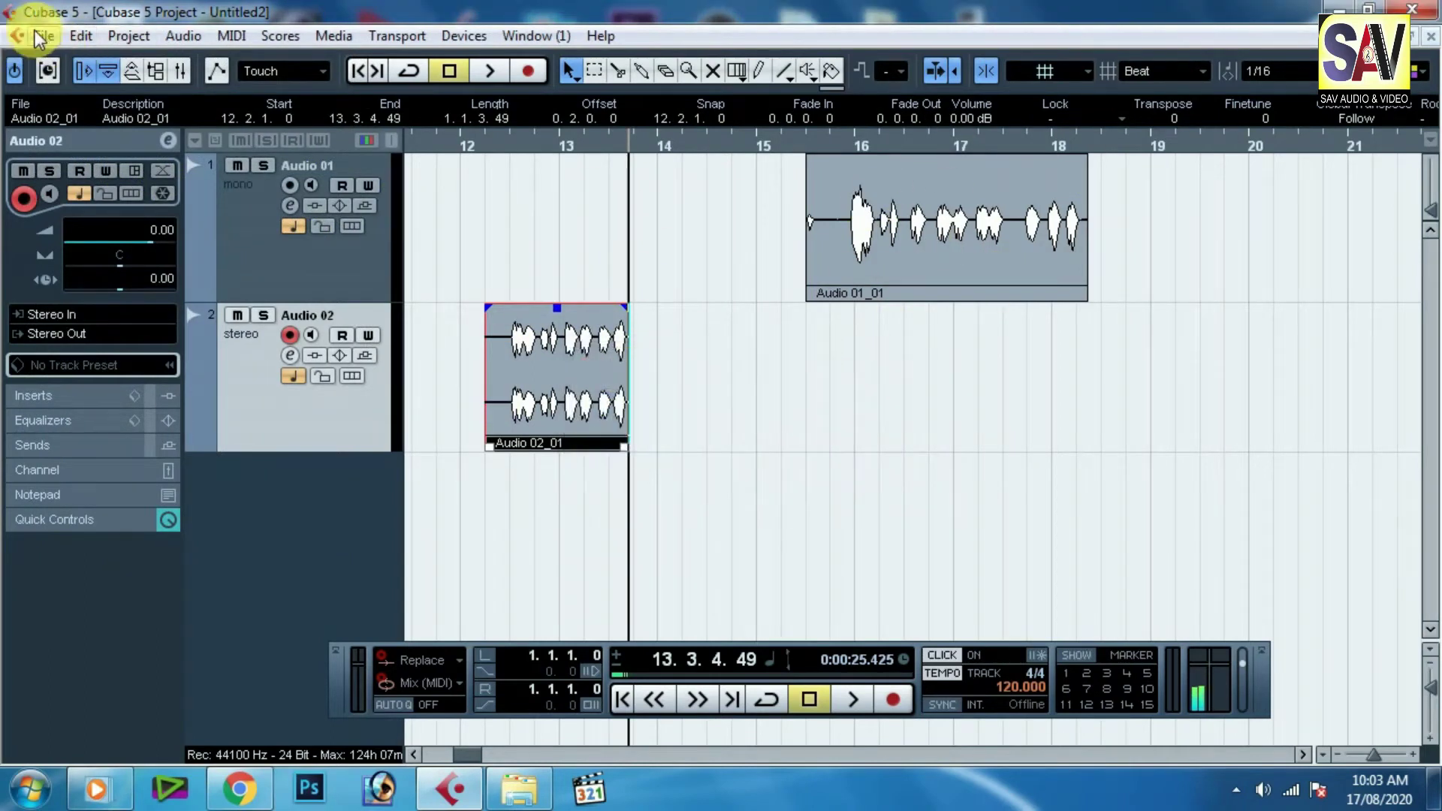
Step: Save the project as 01 NEW SONG in the CUBASE SAMPLE folder
left_click(44, 36)
left_click(123, 201)
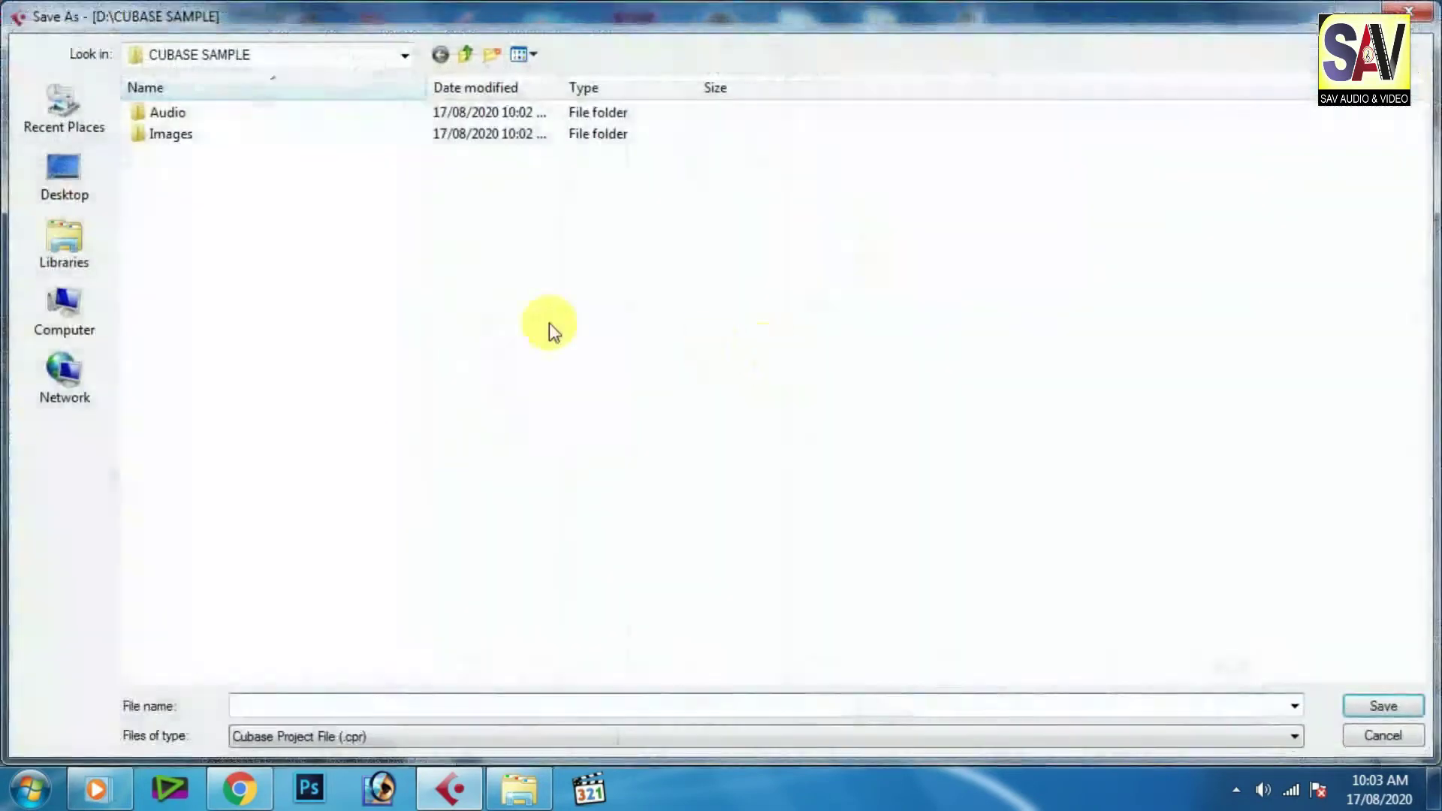
left_click(454, 707)
type("01 NW SONG")
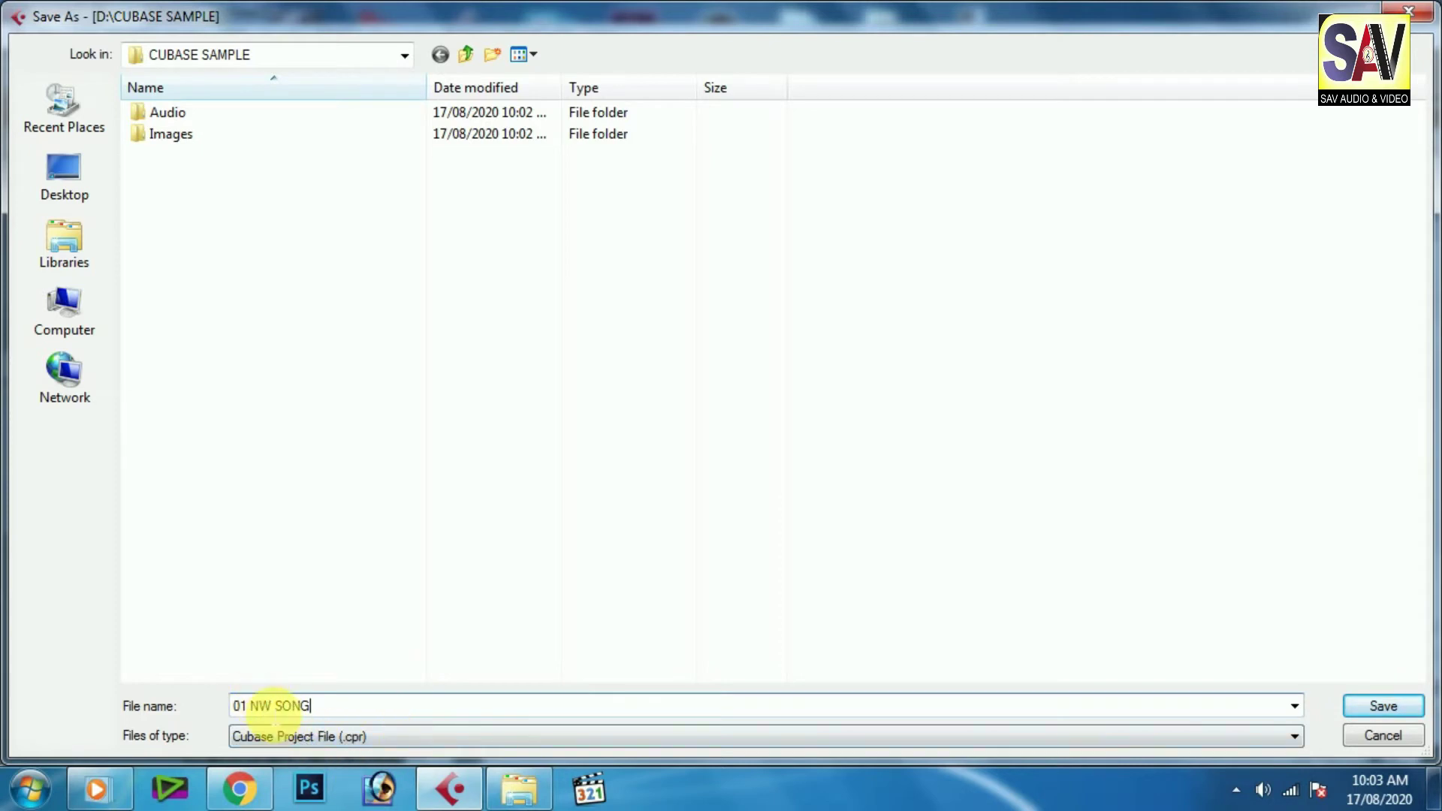
left_click(262, 706)
type("E")
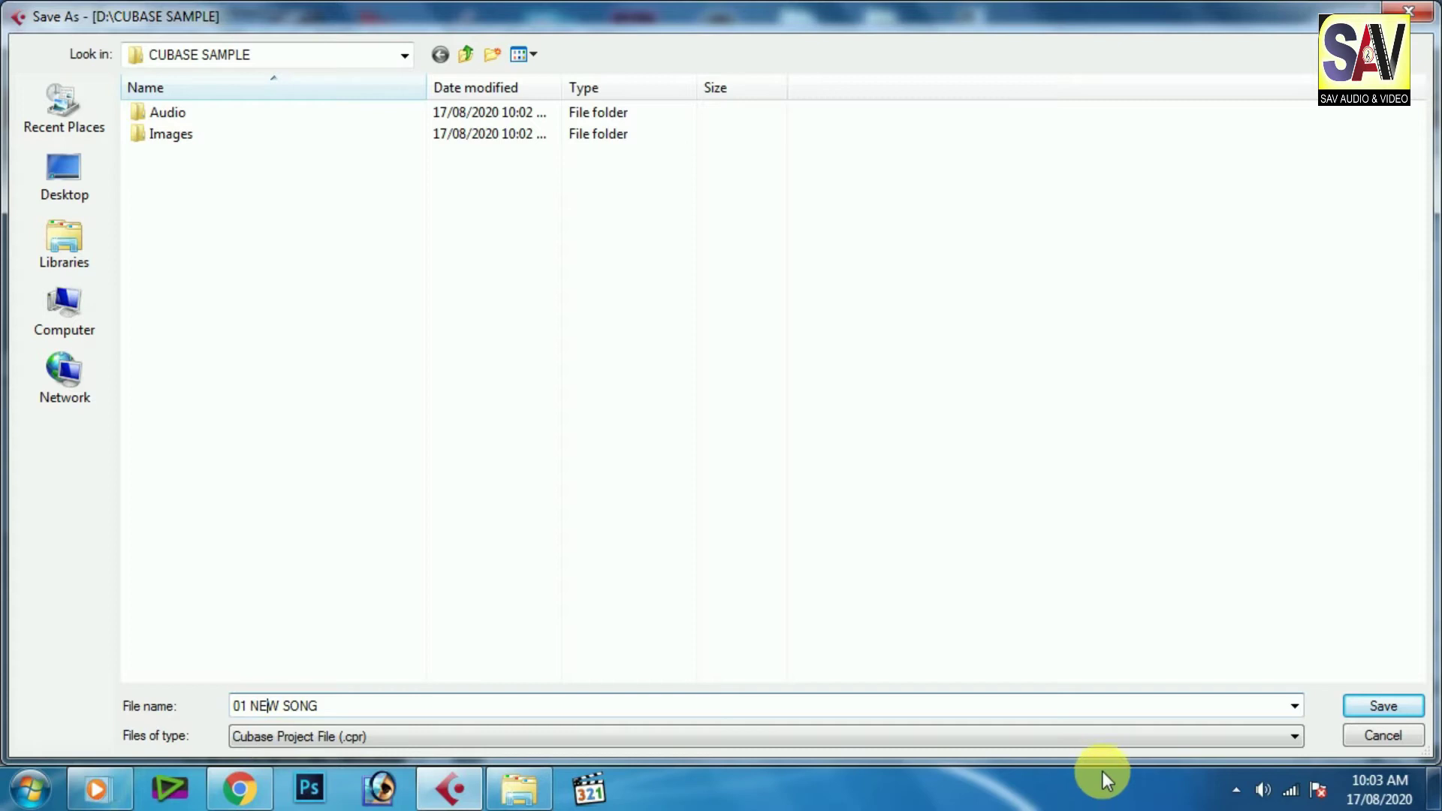
left_click(1390, 707)
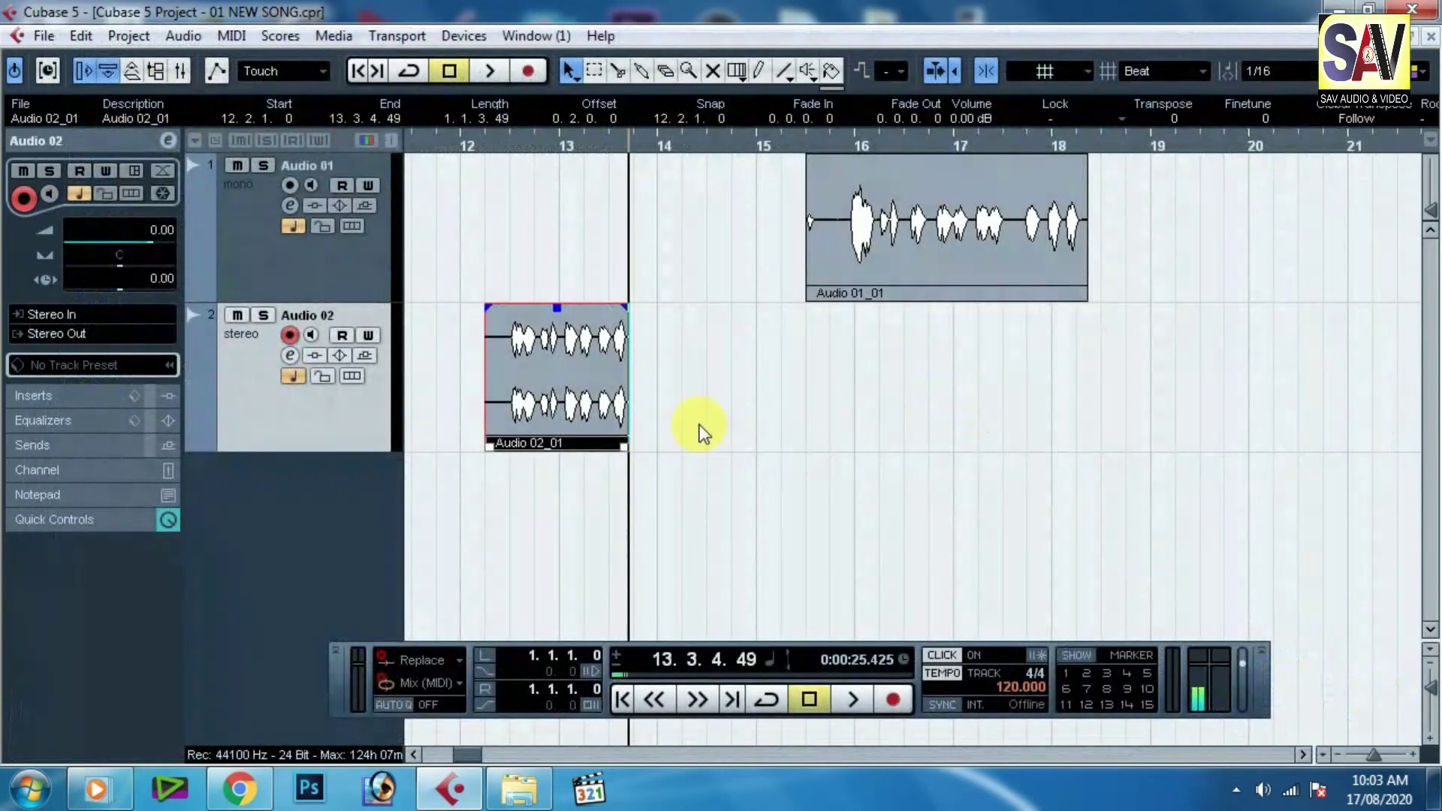
Step: Close the project, reopen 01 NEW SONG.cpr from the CUBASE SAMPLE folder and place the project cursor at 12.3.1.0
left_click(1430, 38)
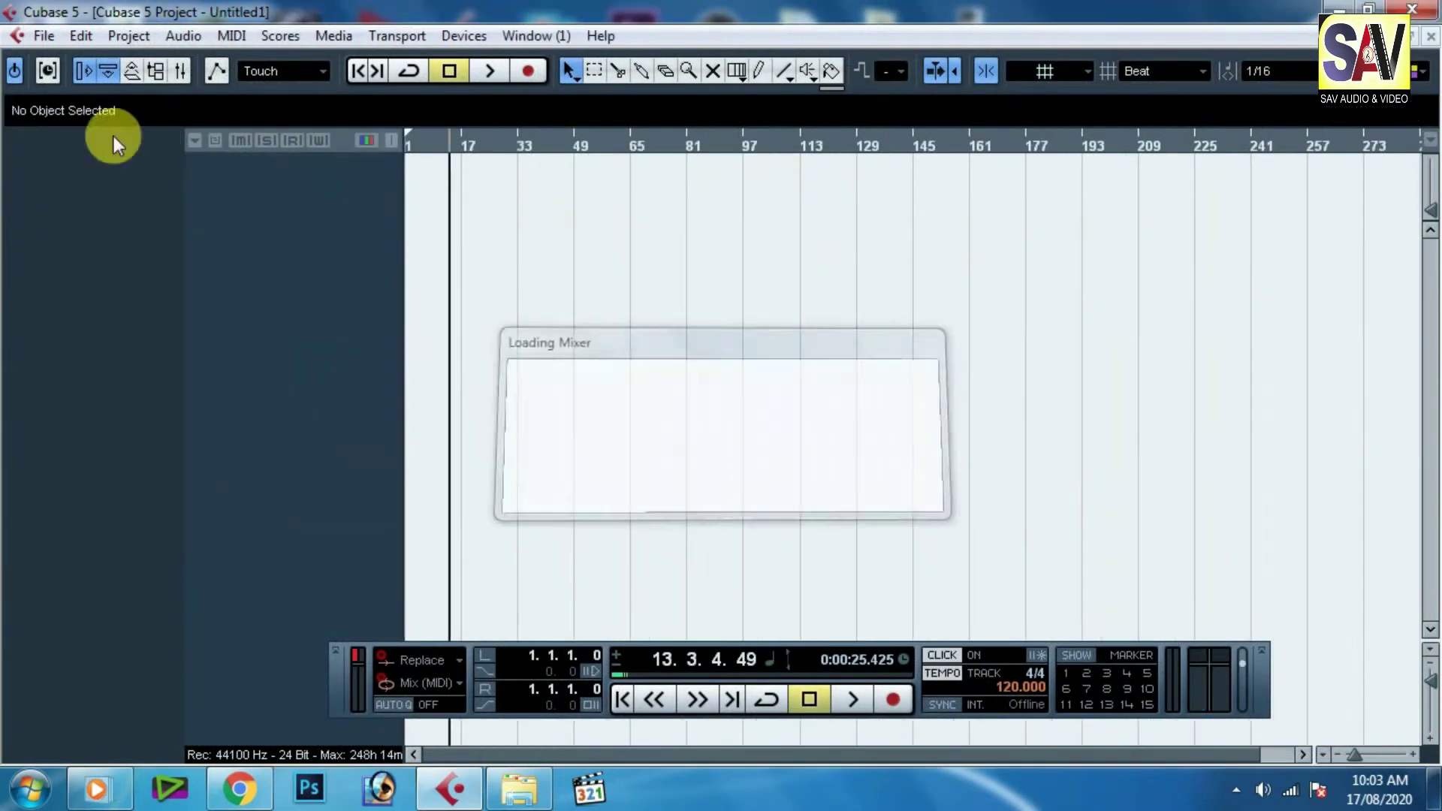
left_click(37, 36)
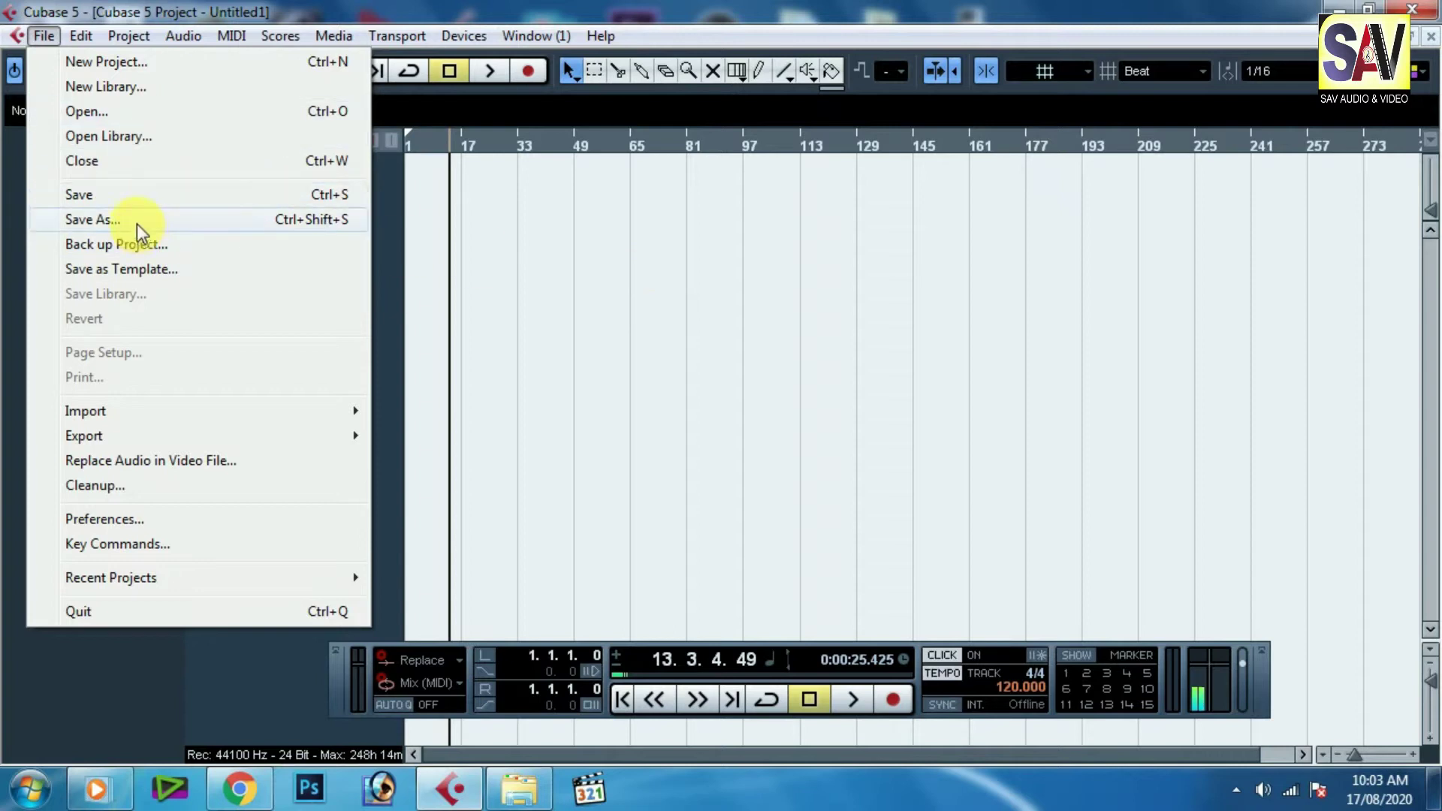
left_click(125, 109)
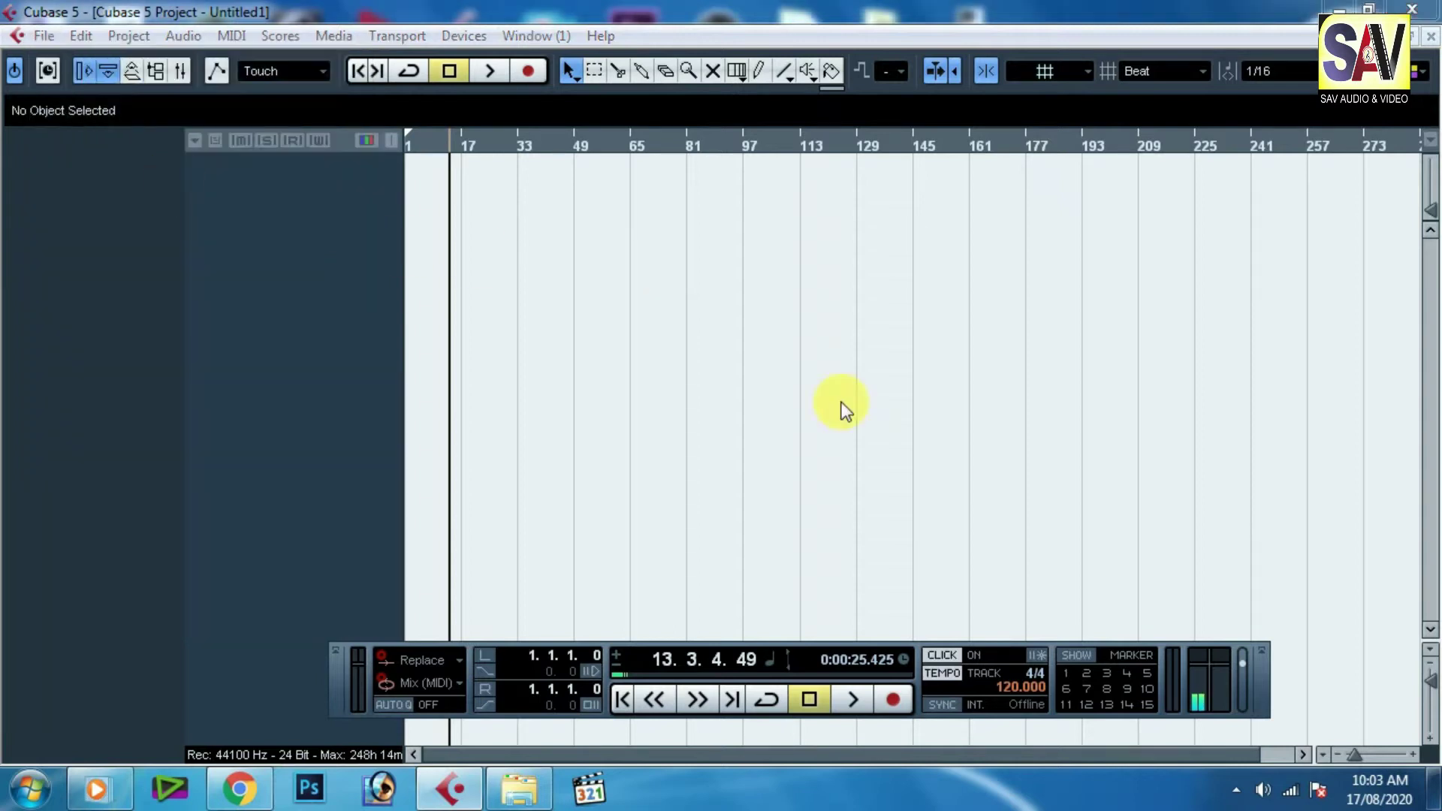
left_click(215, 154)
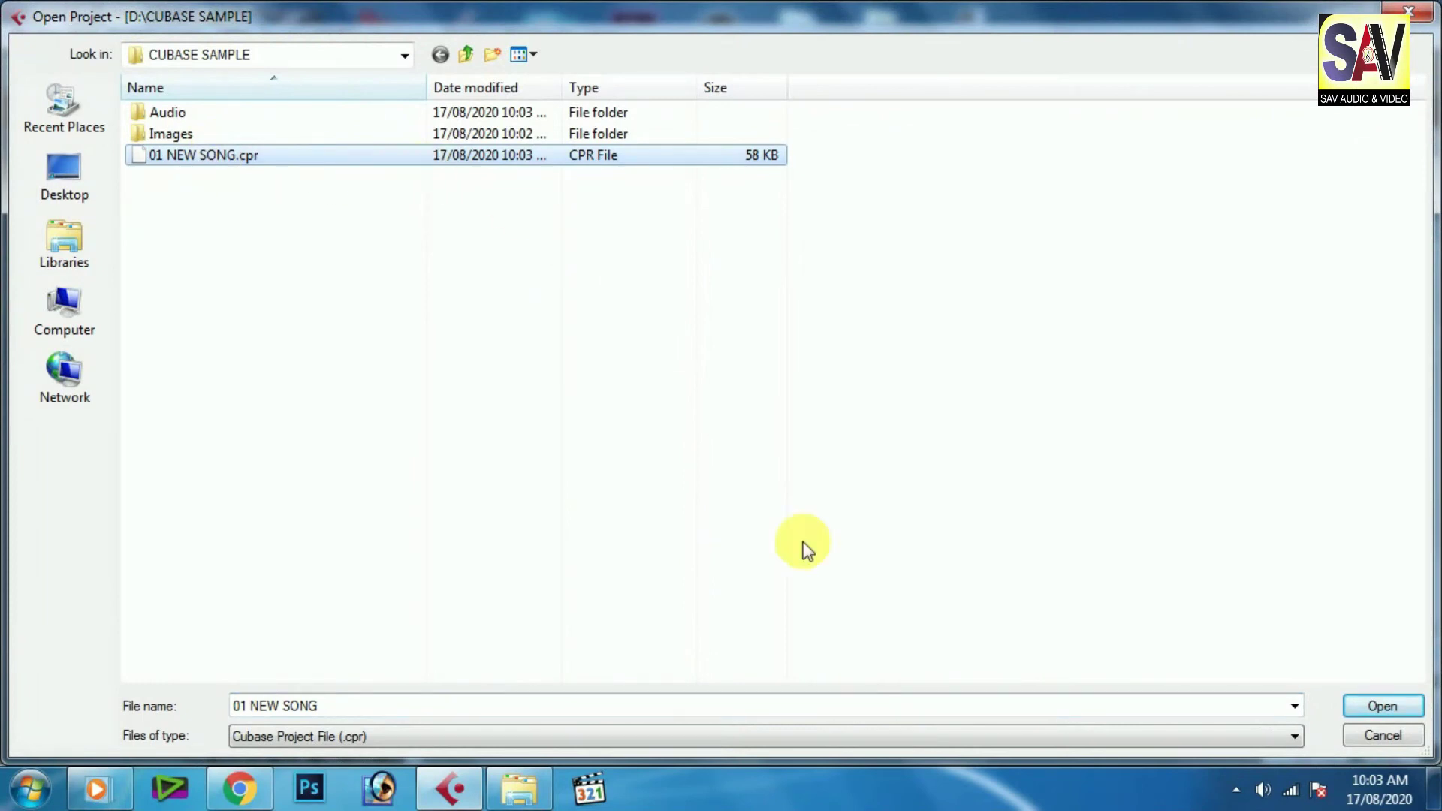
left_click(1382, 706)
left_click(686, 471)
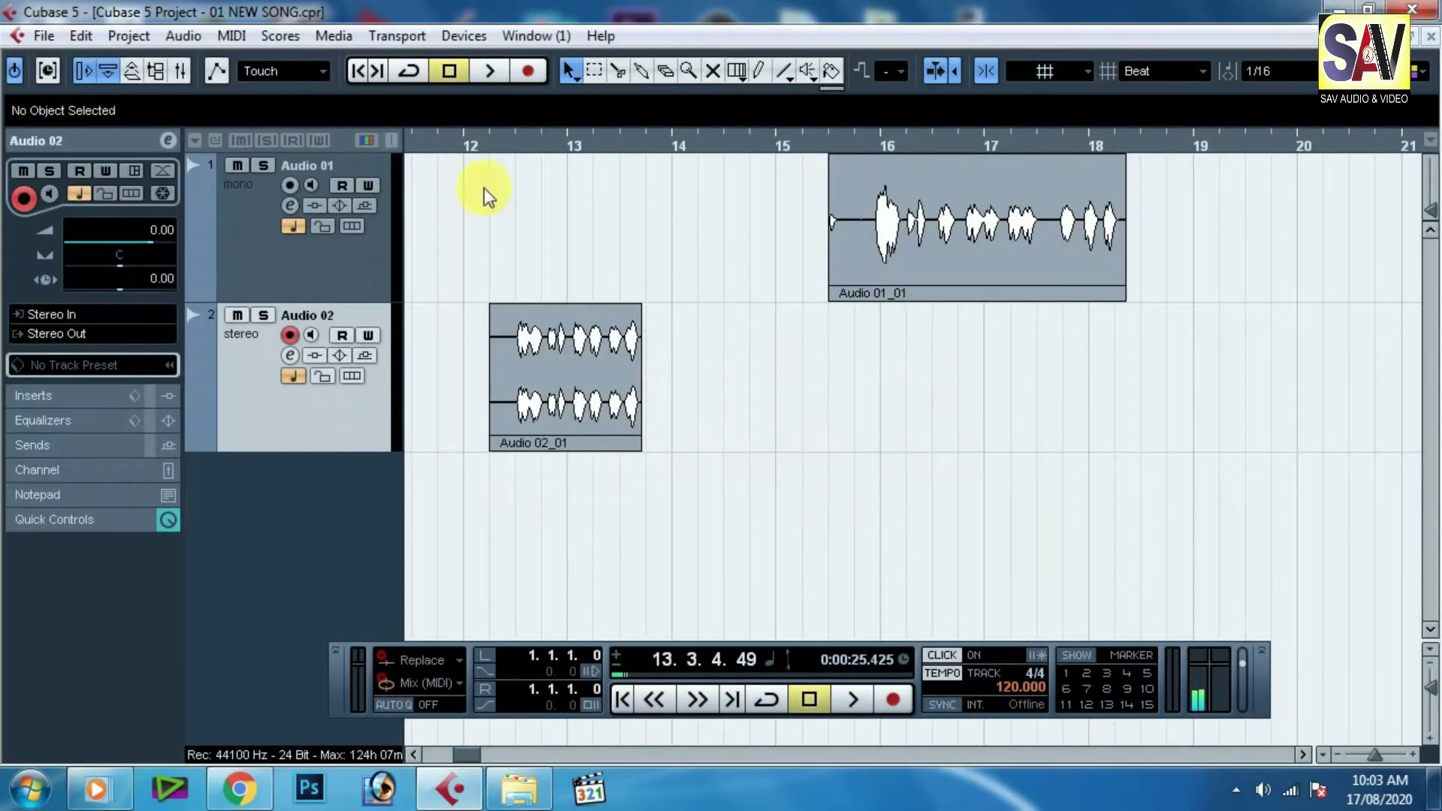
left_click_drag(522, 147, 471, 154)
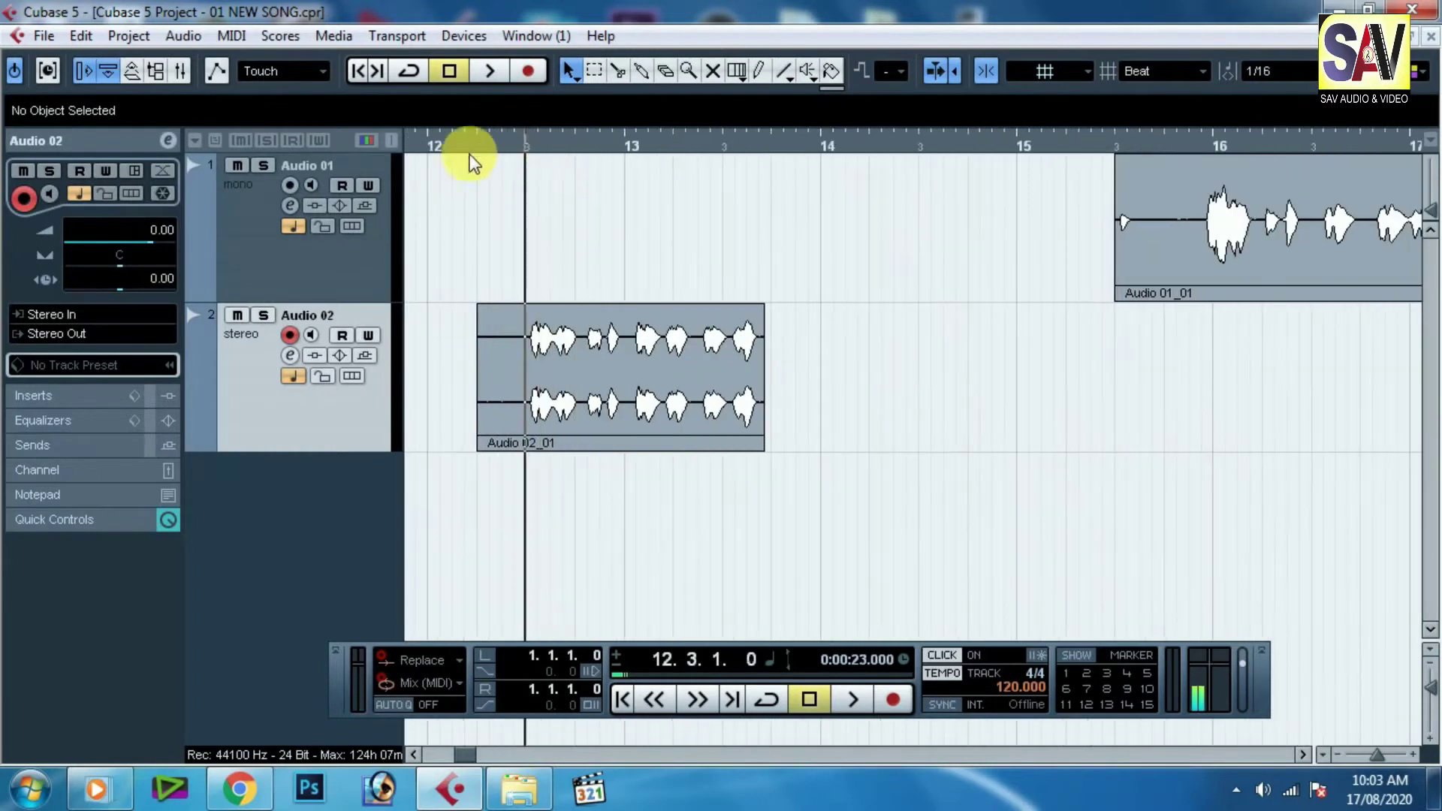
left_click(43, 35)
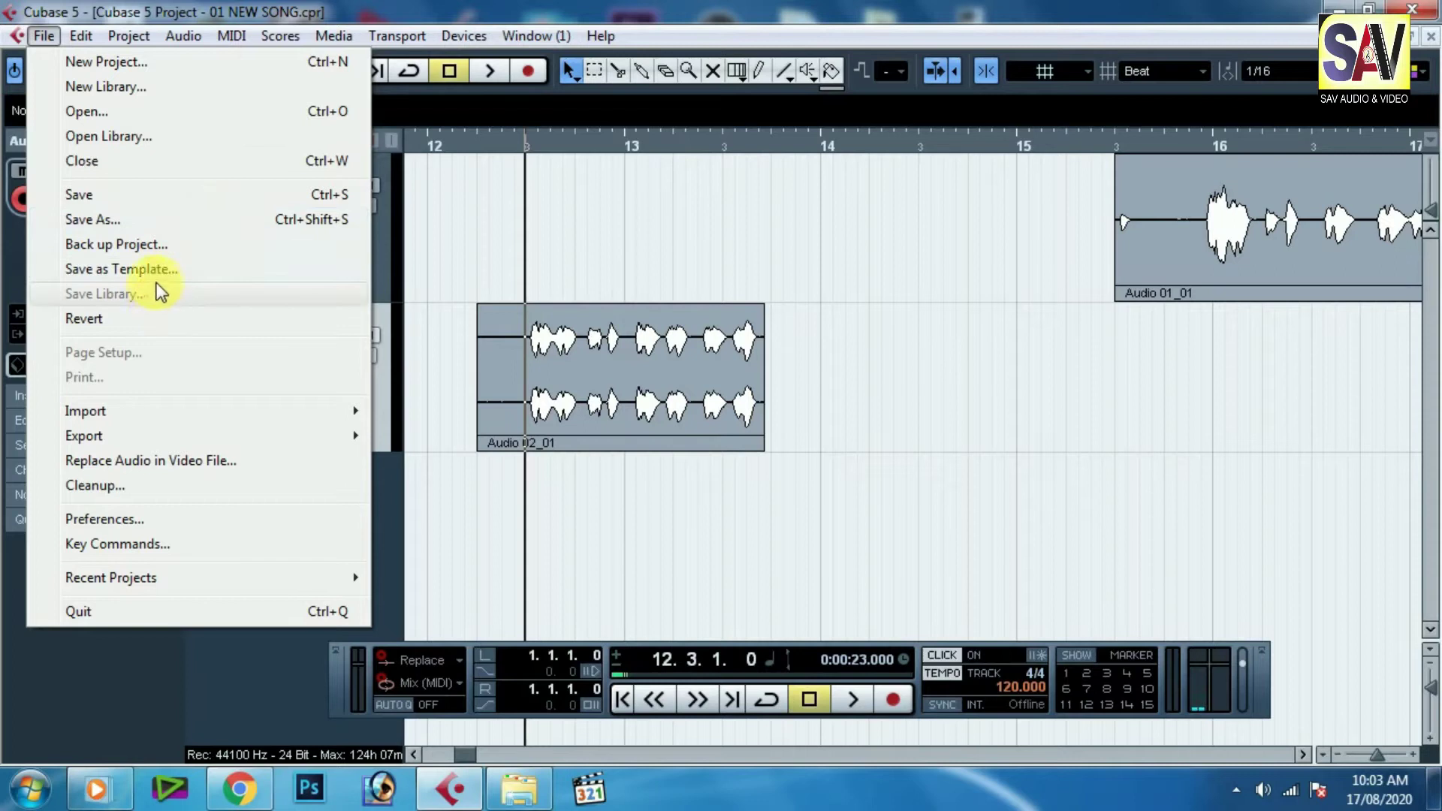
mouse_move(283, 416)
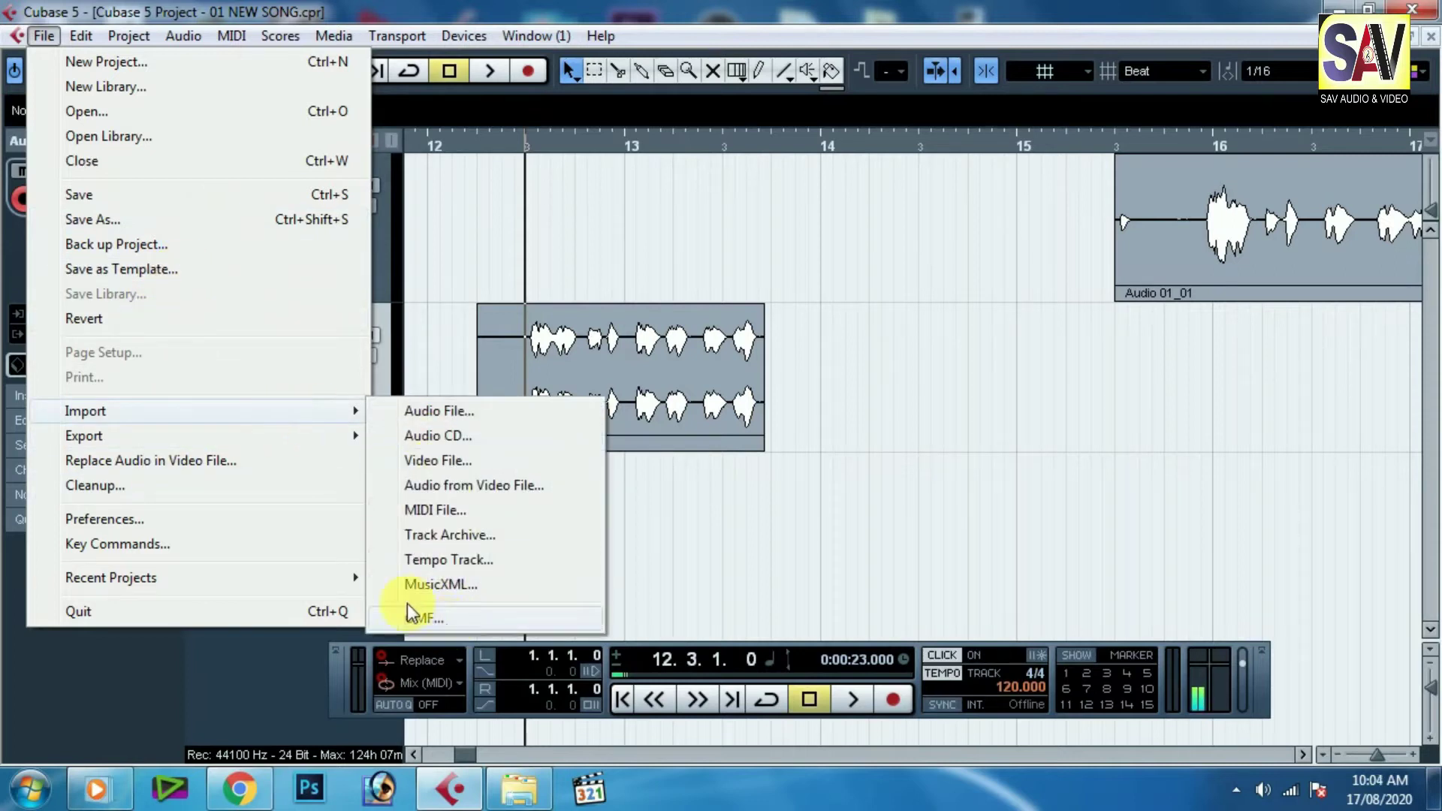
mouse_move(110, 436)
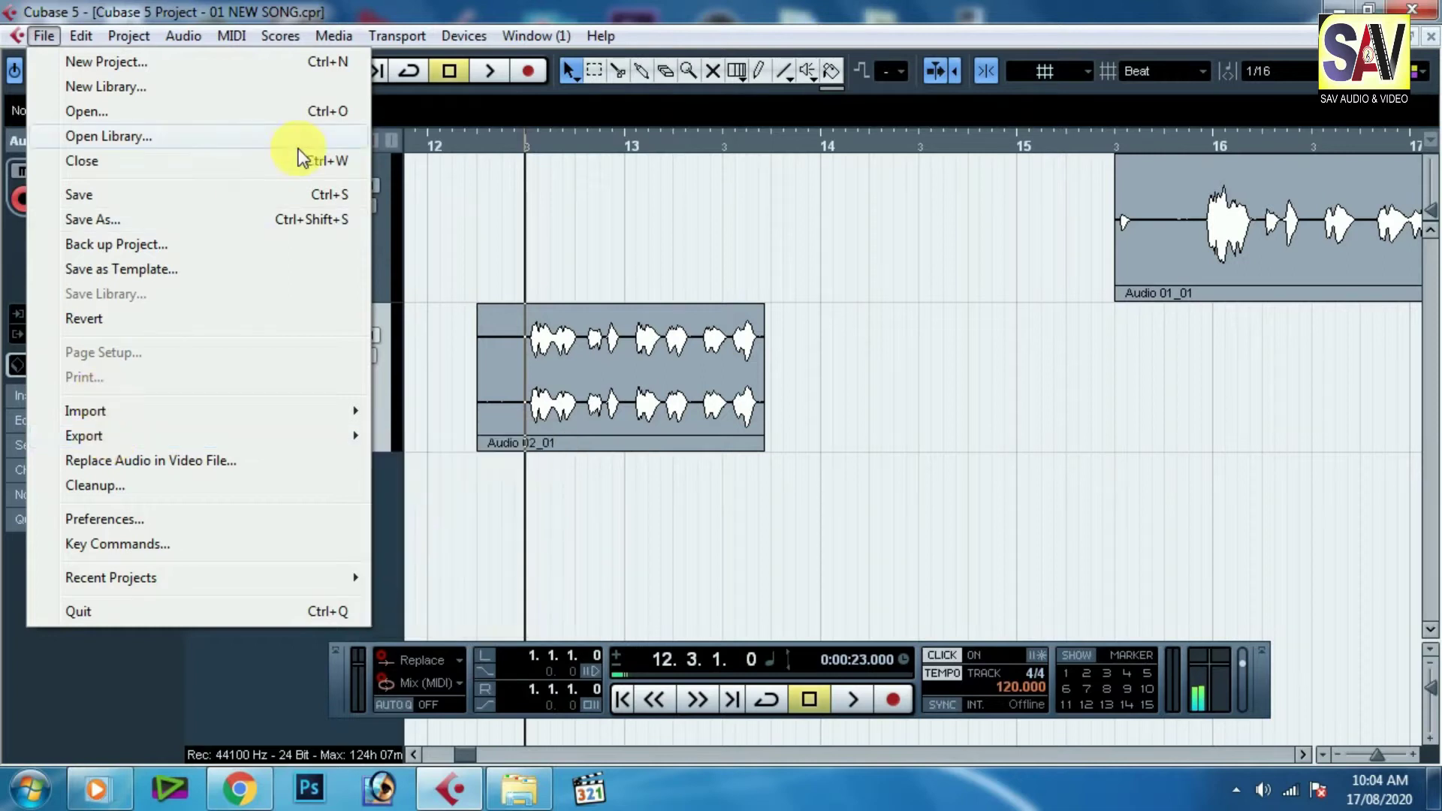
mouse_move(242, 436)
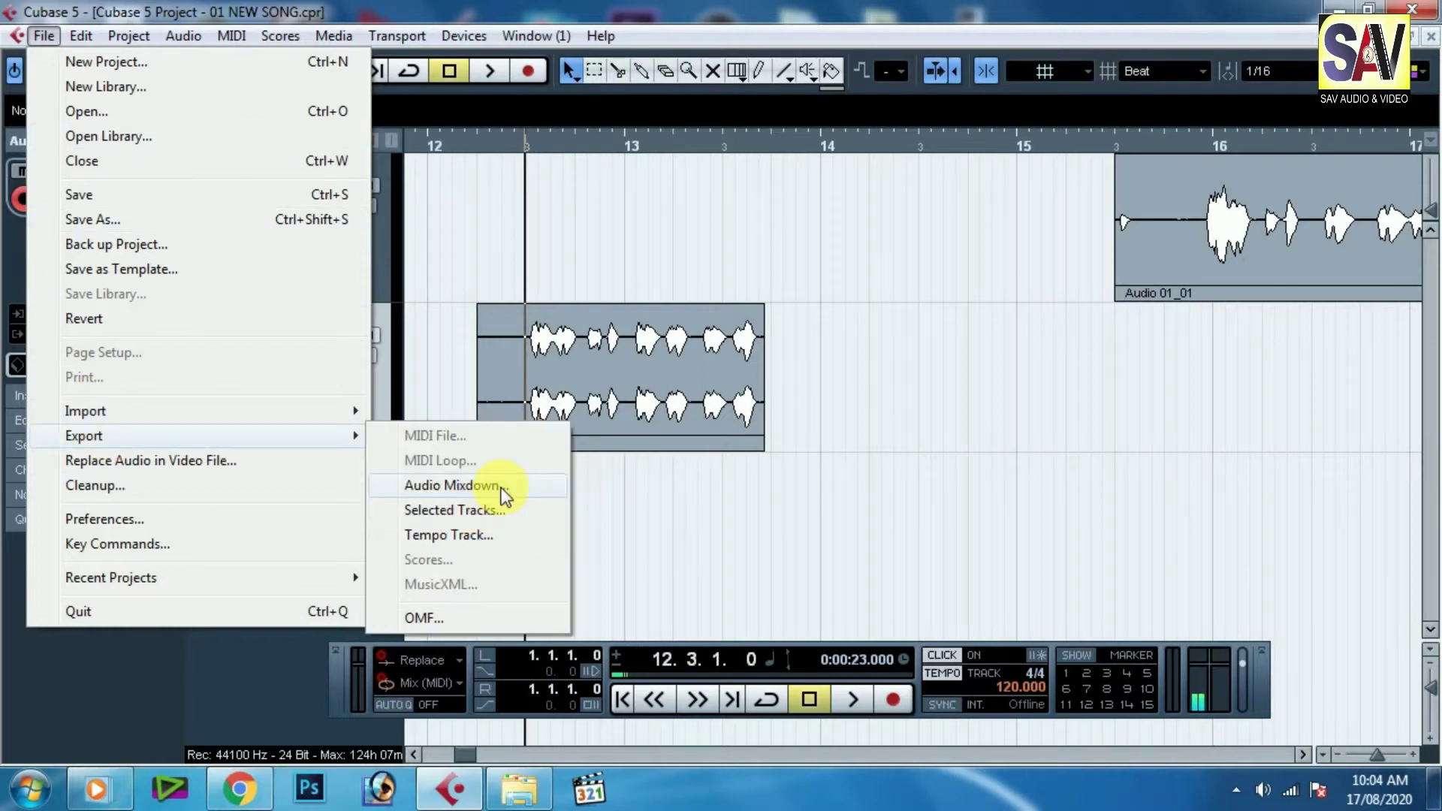
left_click(461, 621)
left_click(790, 156)
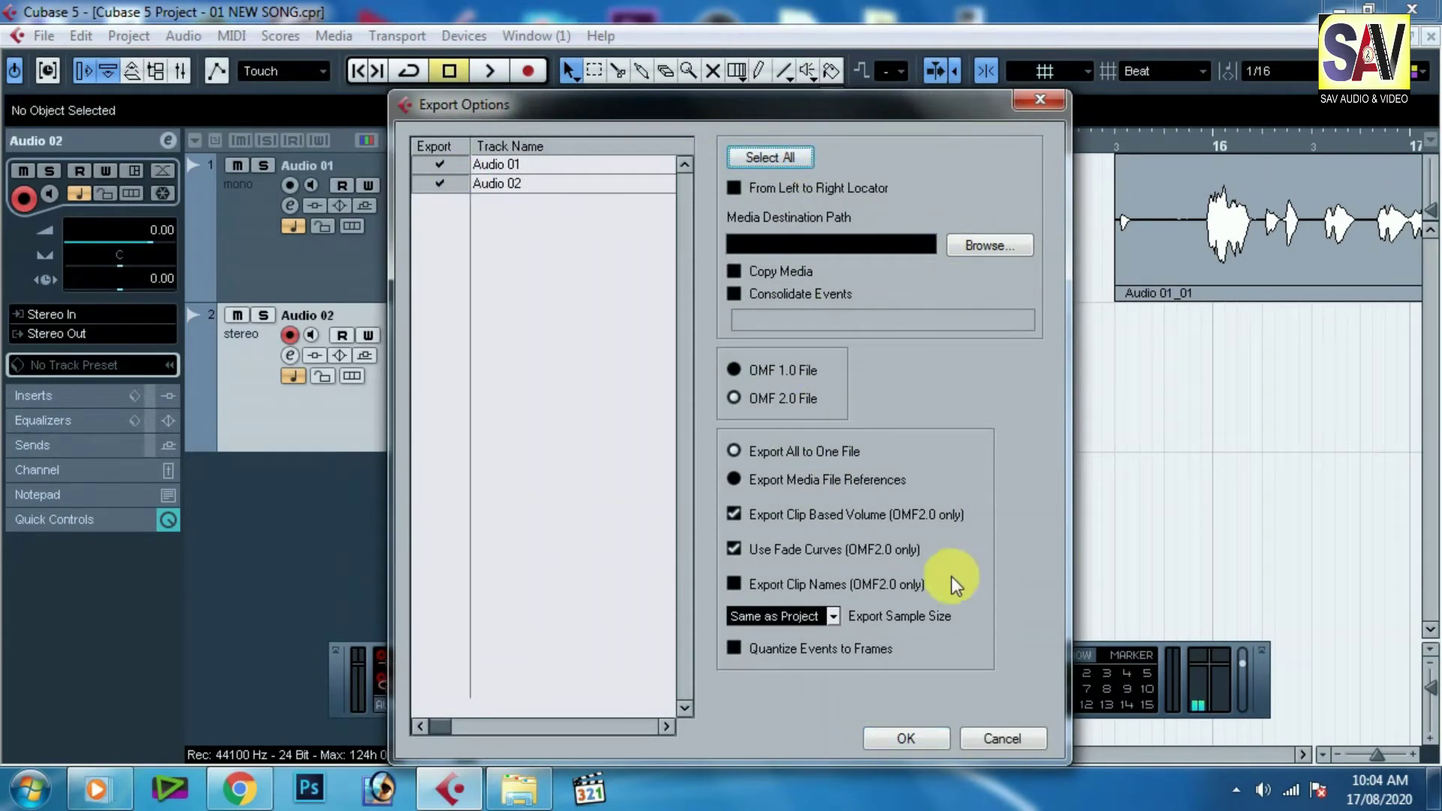
left_click(1002, 738)
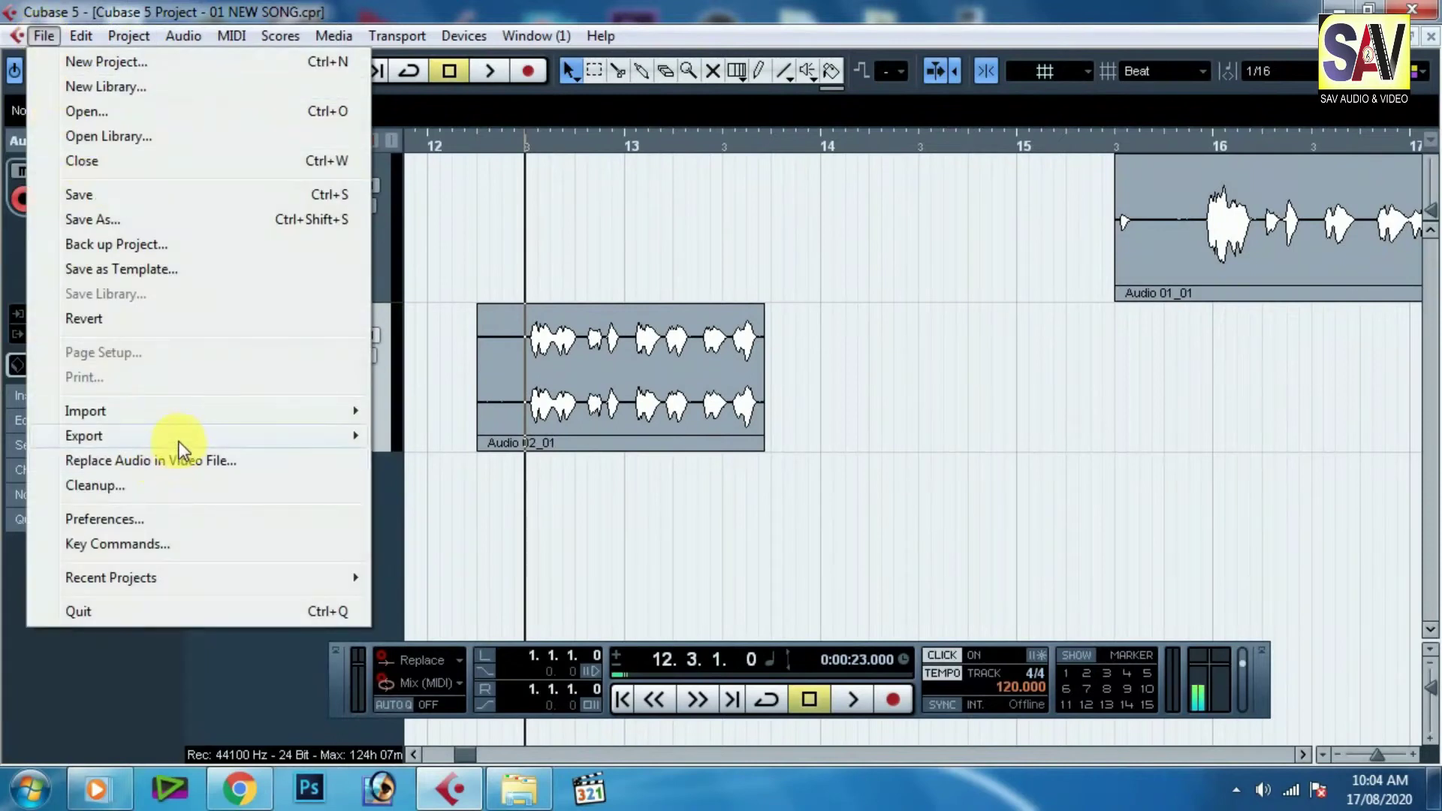
Step: Export all tracks as an OMF 2.0 file named 01 in the CUBASE SAMPLE folder
mouse_move(195, 437)
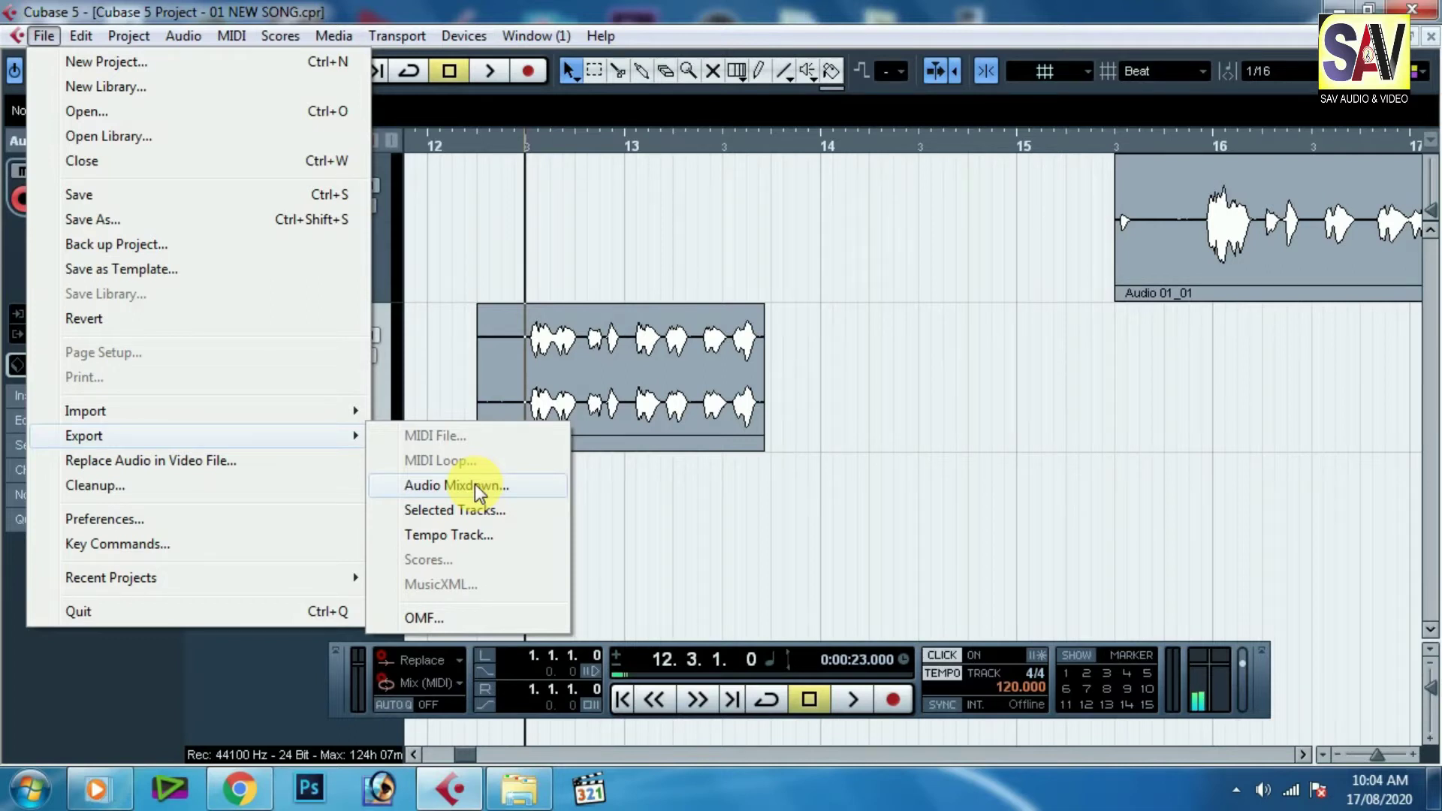
left_click(449, 618)
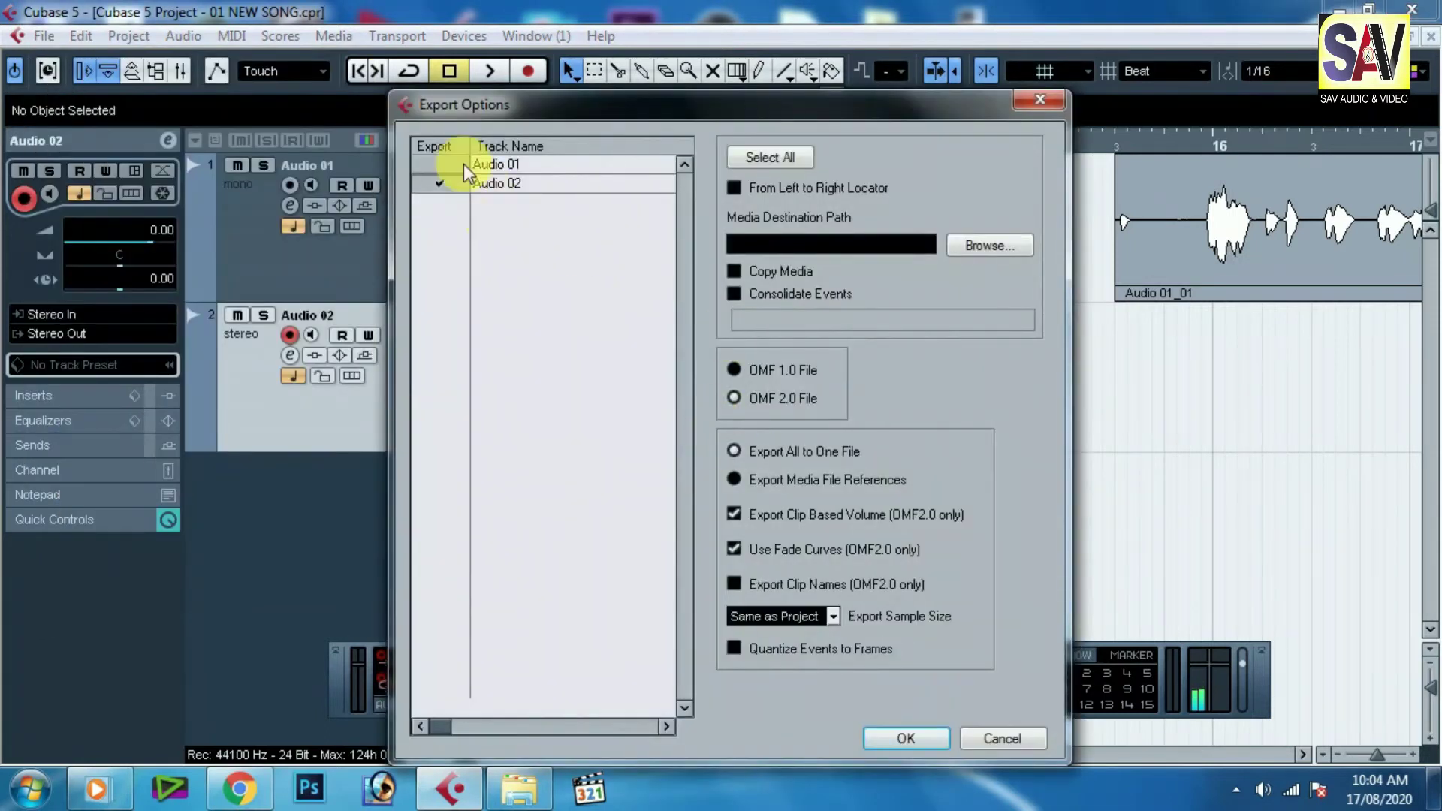
left_click(772, 161)
left_click(919, 743)
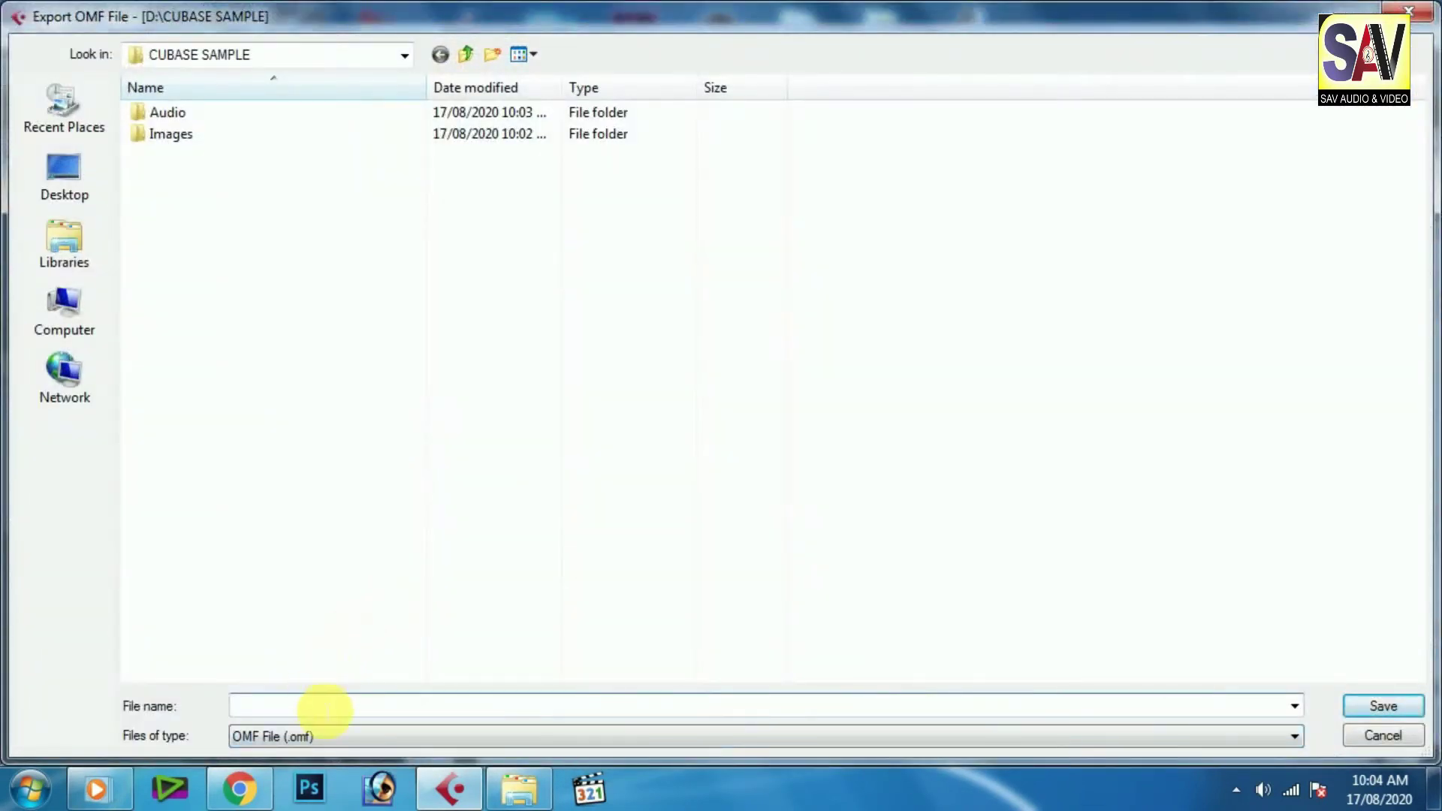
type("01")
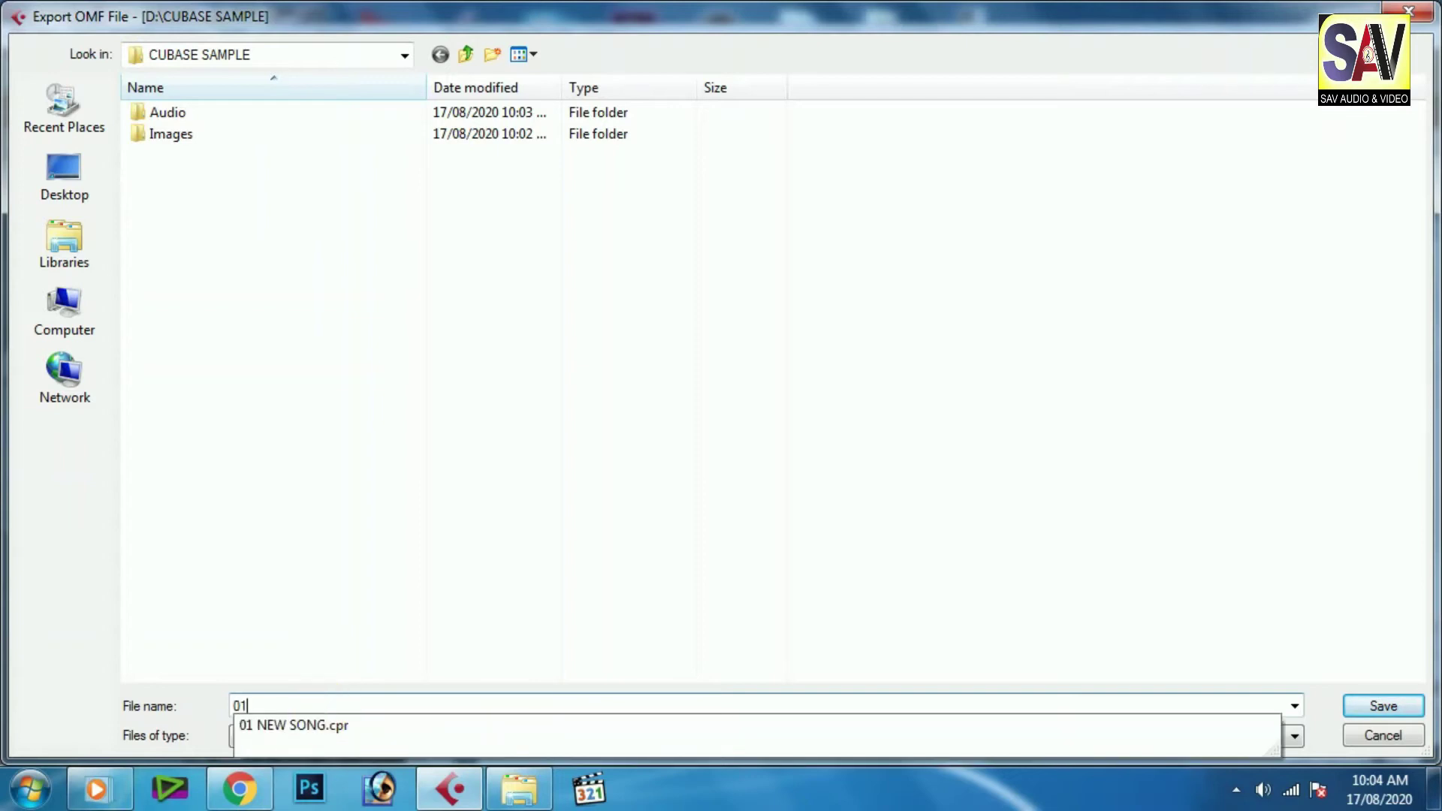
left_click(421, 623)
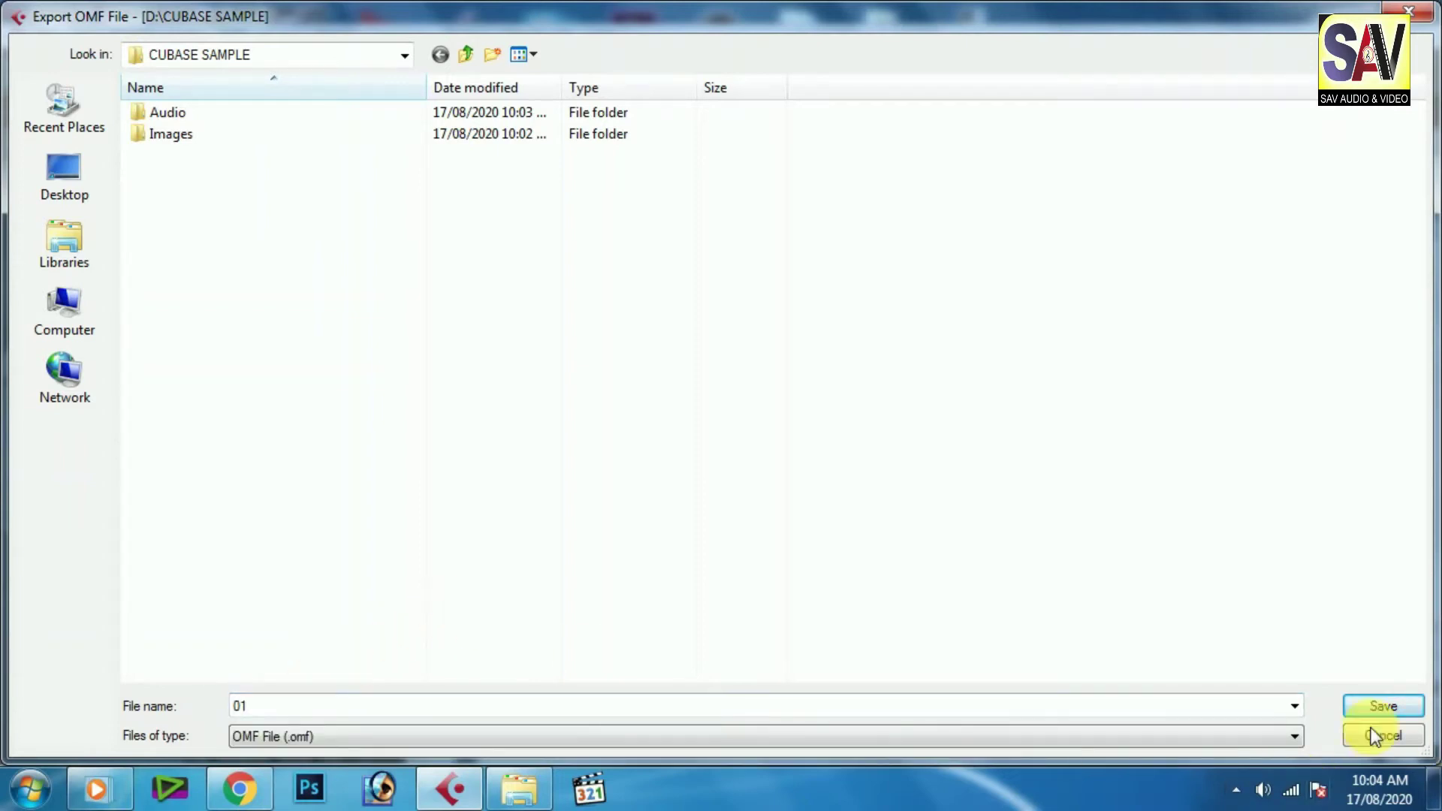
left_click(1355, 708)
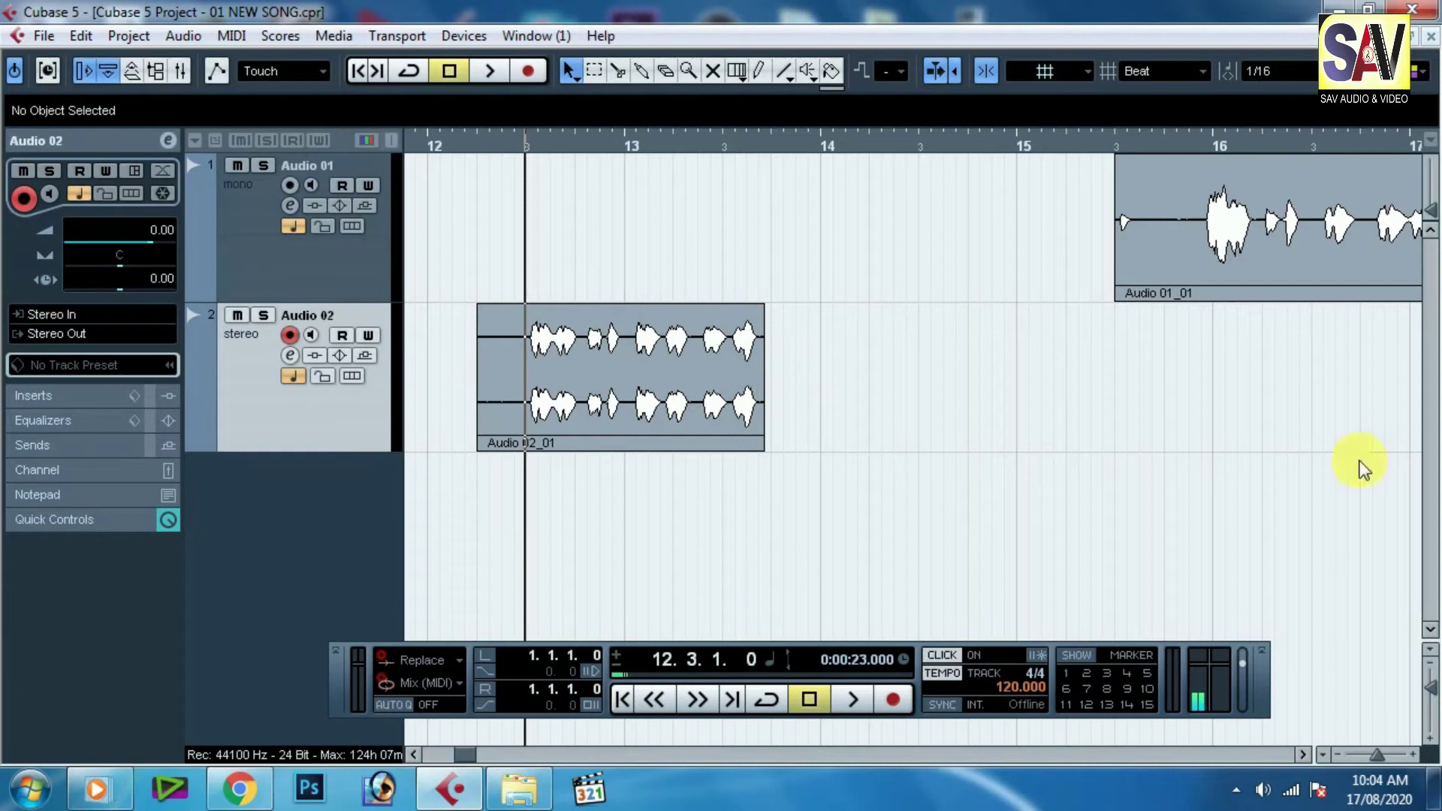
Step: Close both open projects and start an OMF import of 01.omf with CUBASE SAMPLE as the project folder
left_click(1431, 37)
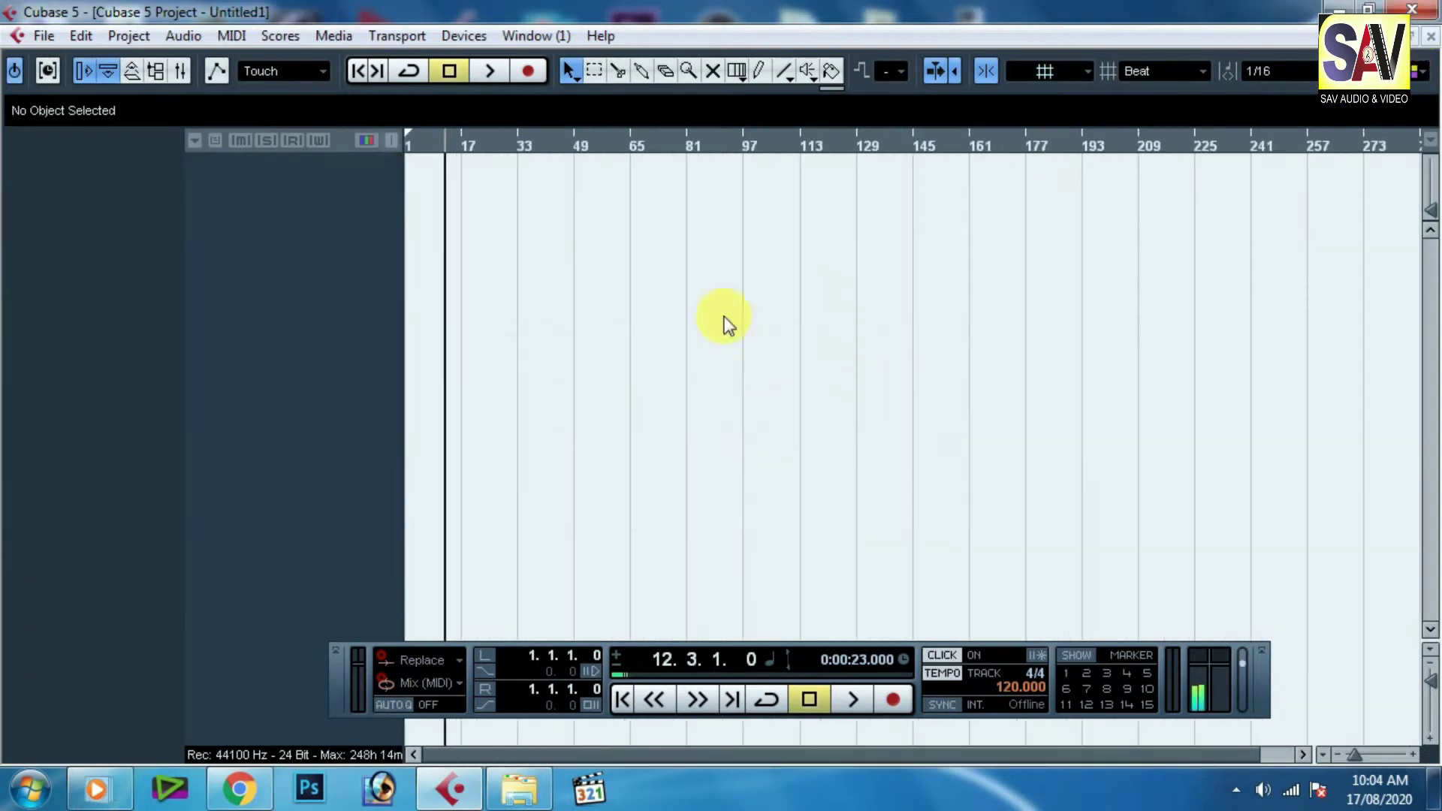
left_click(1432, 37)
left_click(18, 35)
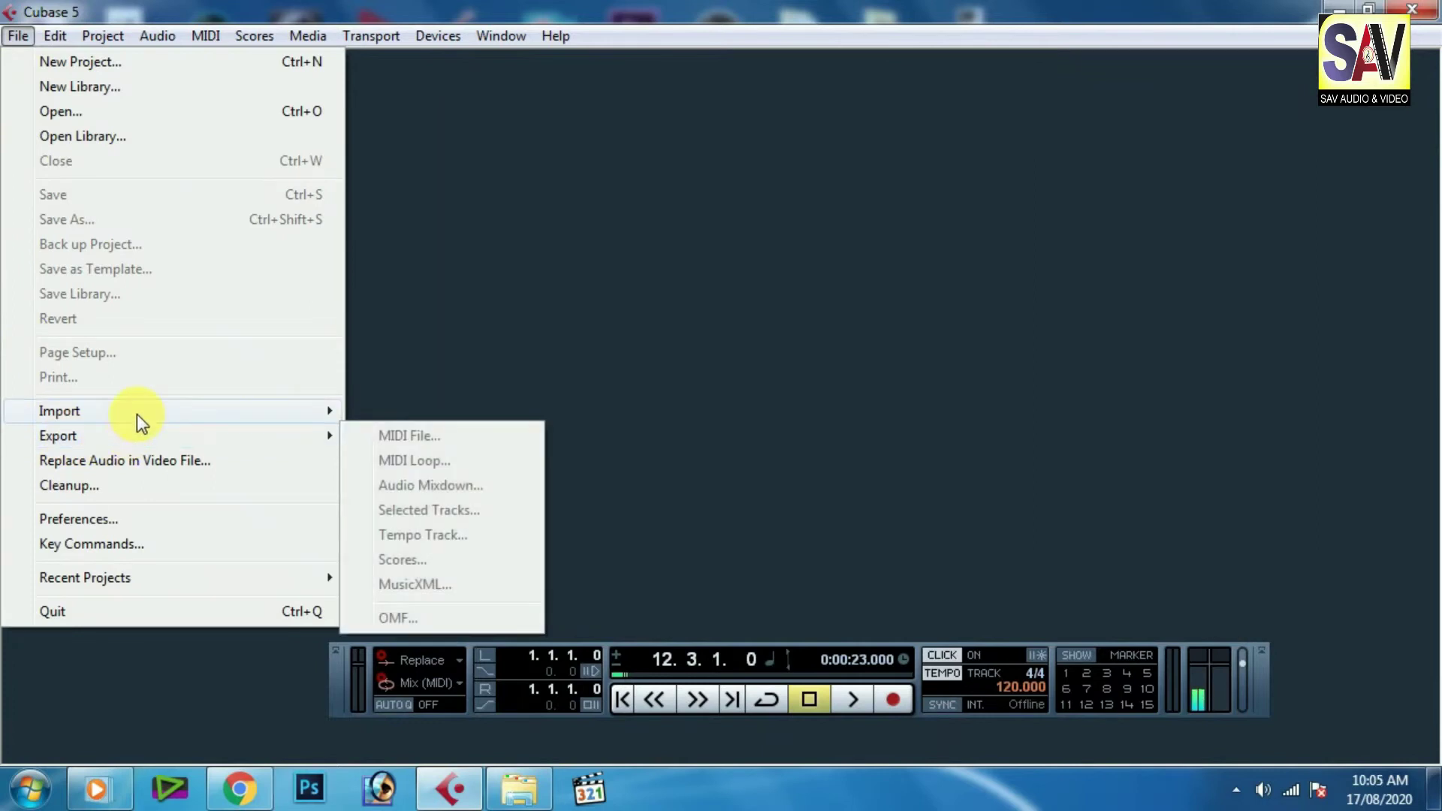
mouse_move(141, 419)
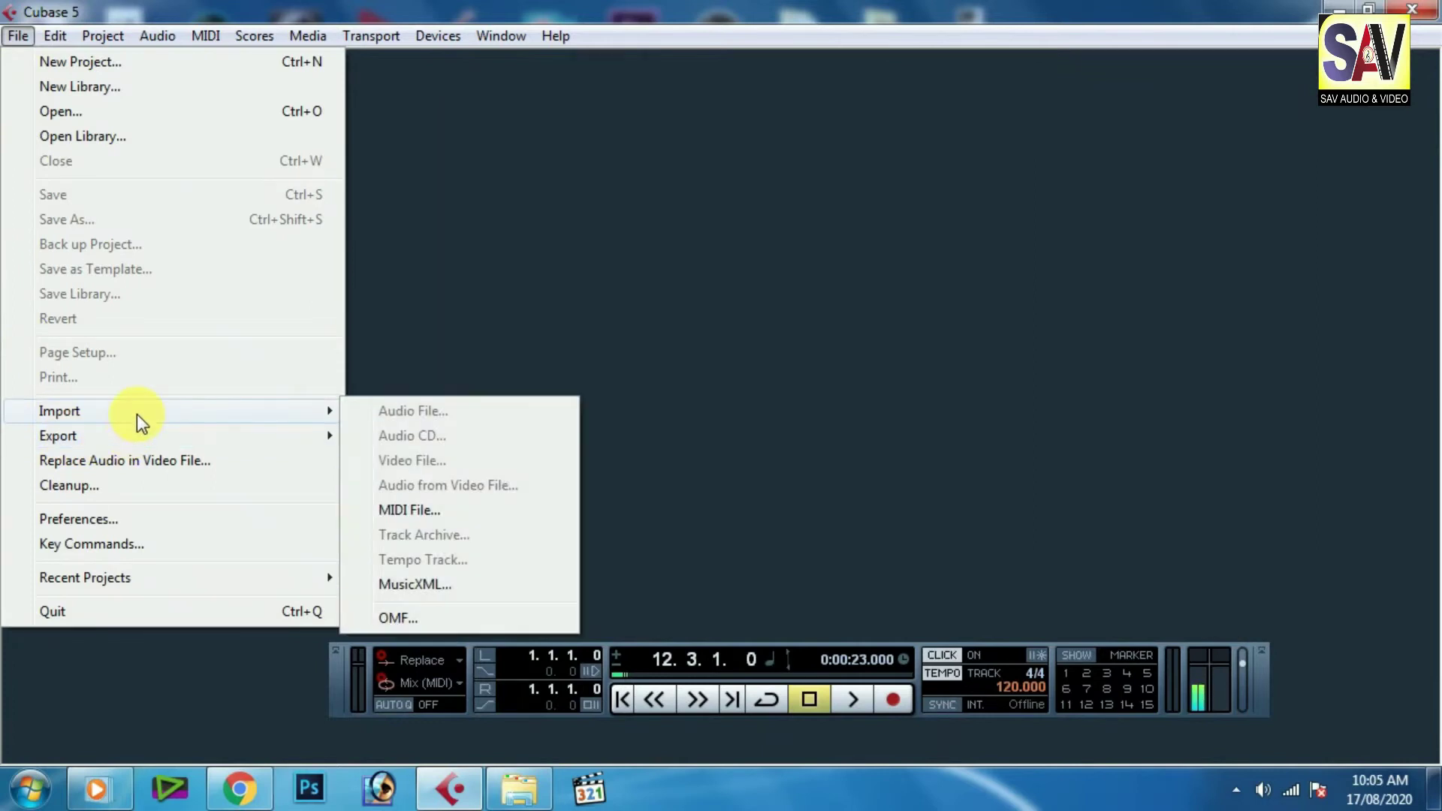
left_click(398, 619)
left_click(171, 158)
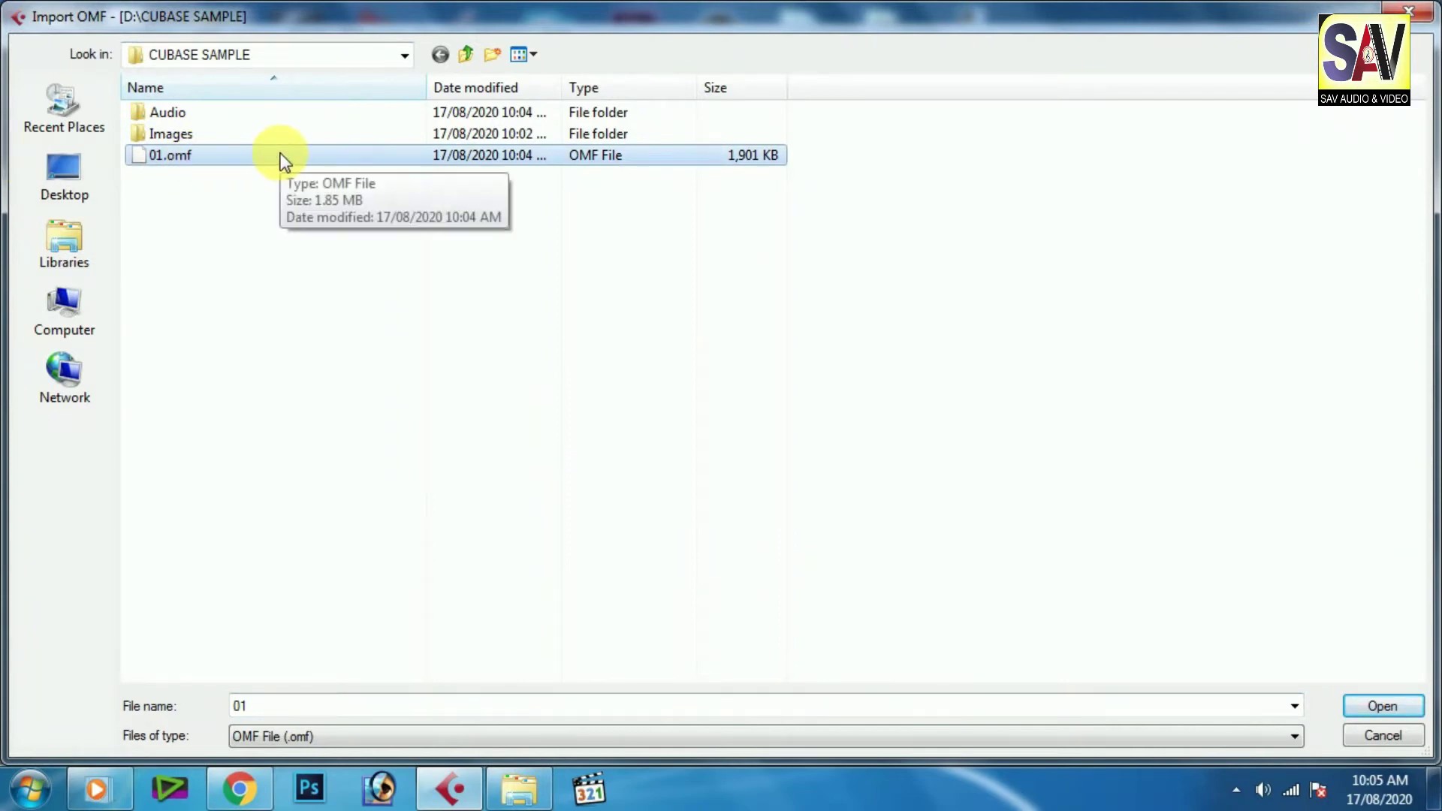
left_click(1406, 712)
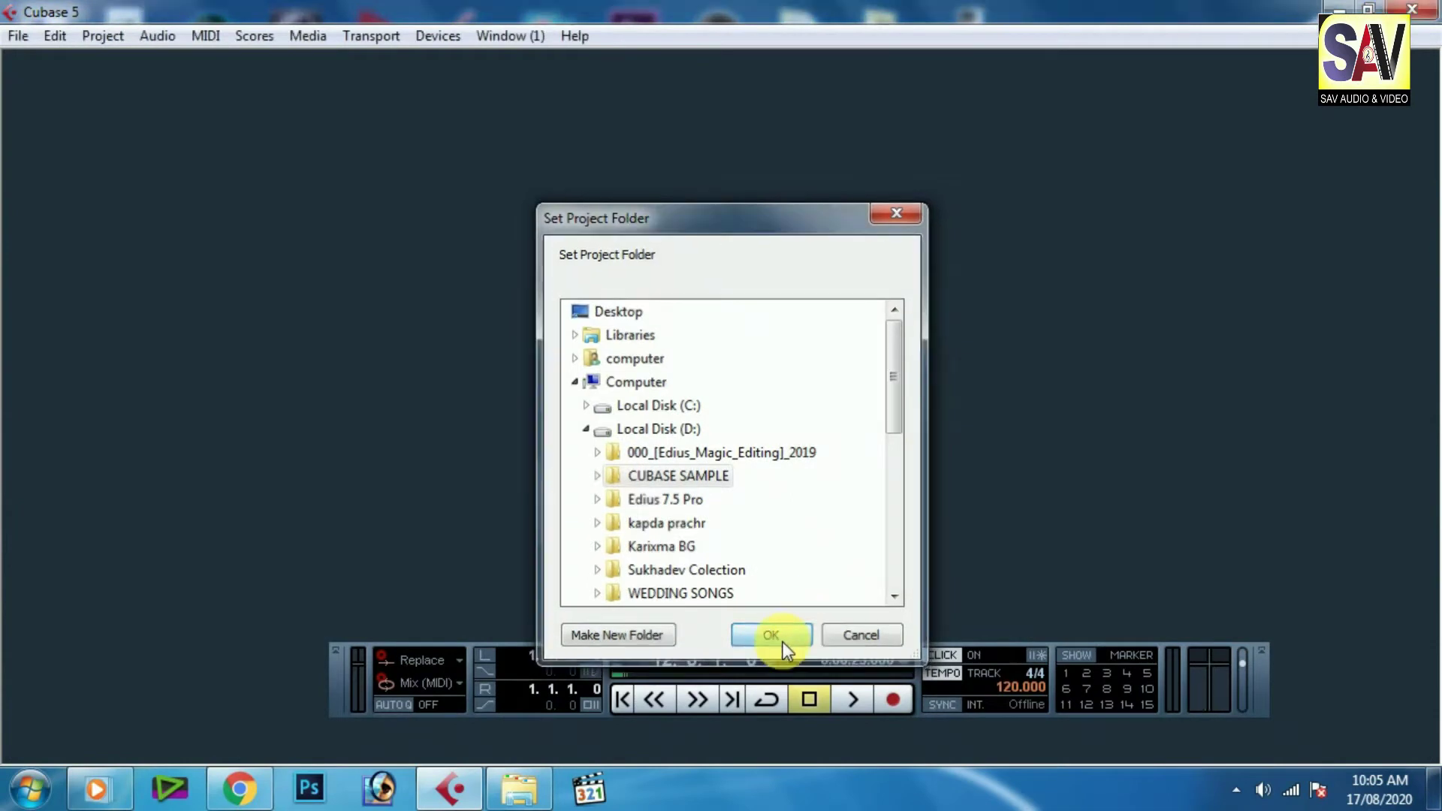
left_click(781, 638)
Step: Import all tracks of the OMF file, Audio 01 and Audio 02
left_click_drag(830, 332, 836, 119)
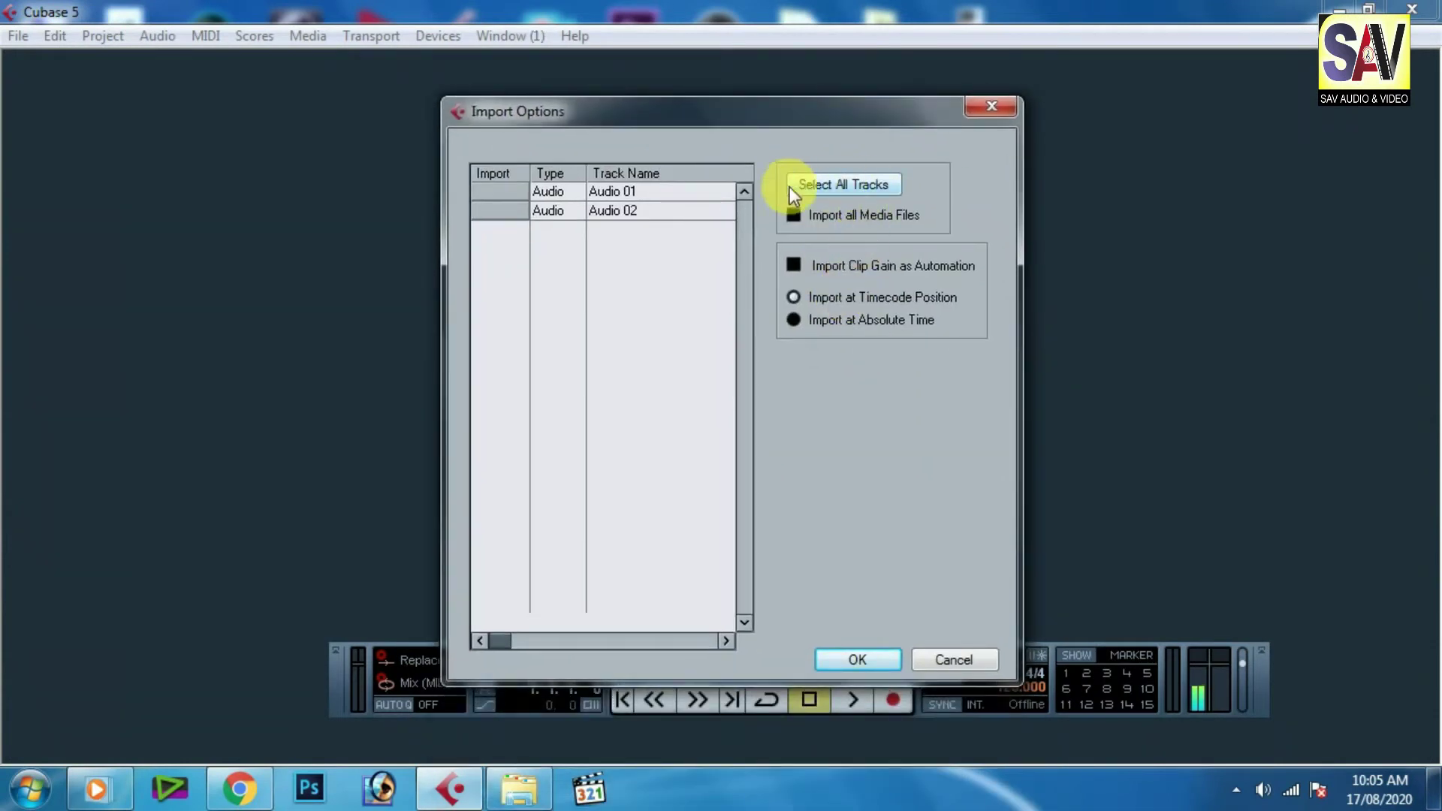
left_click(842, 186)
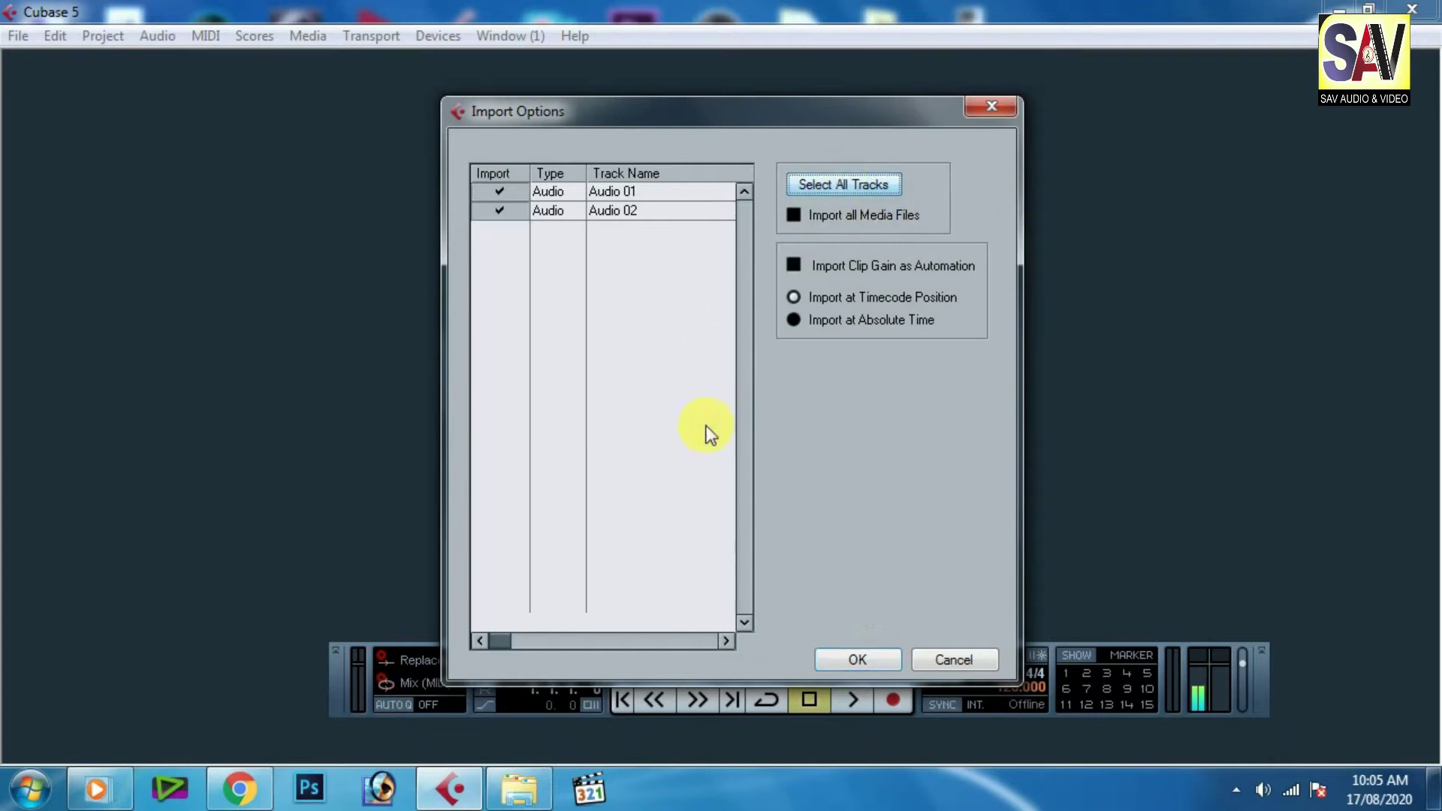
left_click(861, 659)
Step: Play back the imported Audio 02 clip from 0:00:23:00 and the Audio 01 clip from 0:00:30:00
left_click_drag(445, 175, 425, 300)
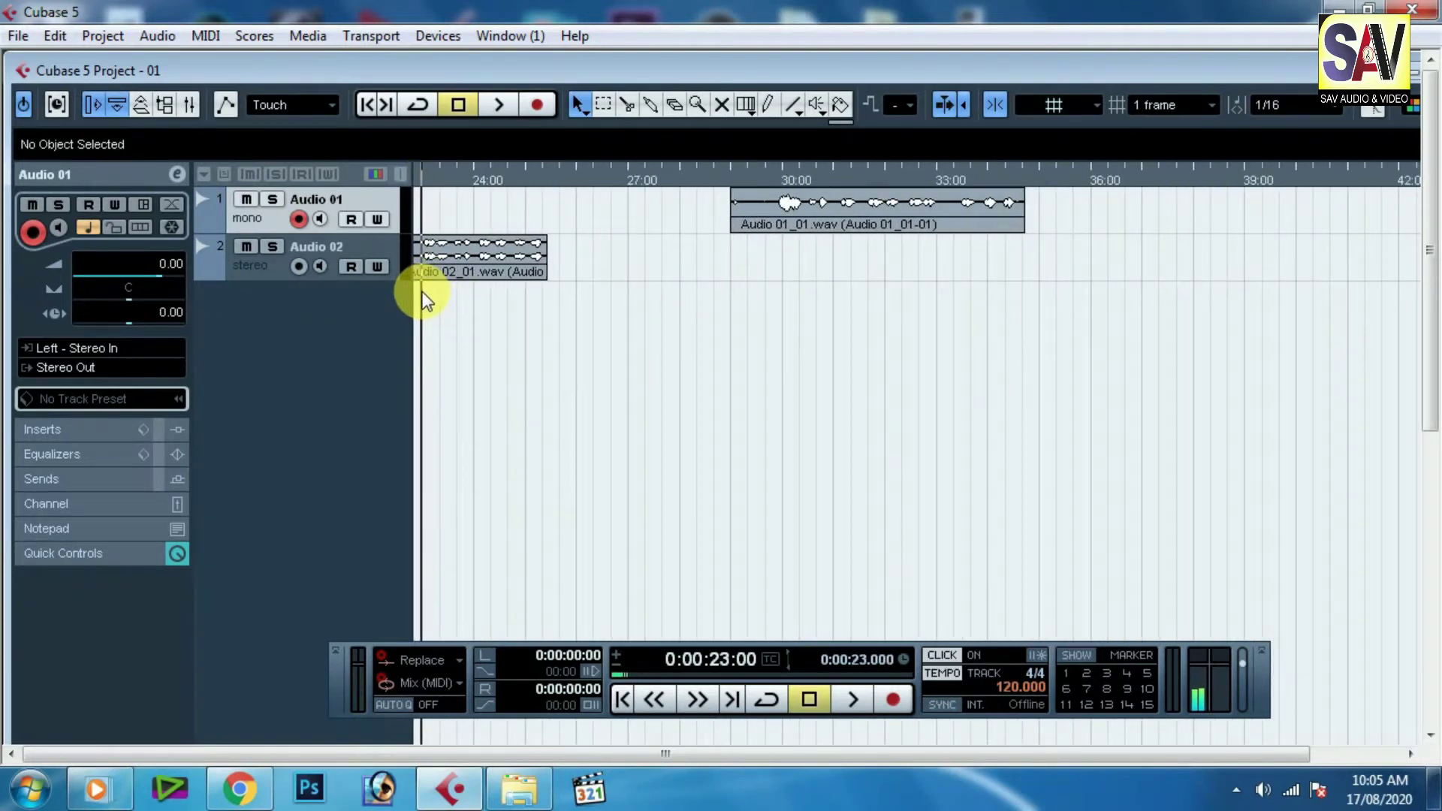
key("space")
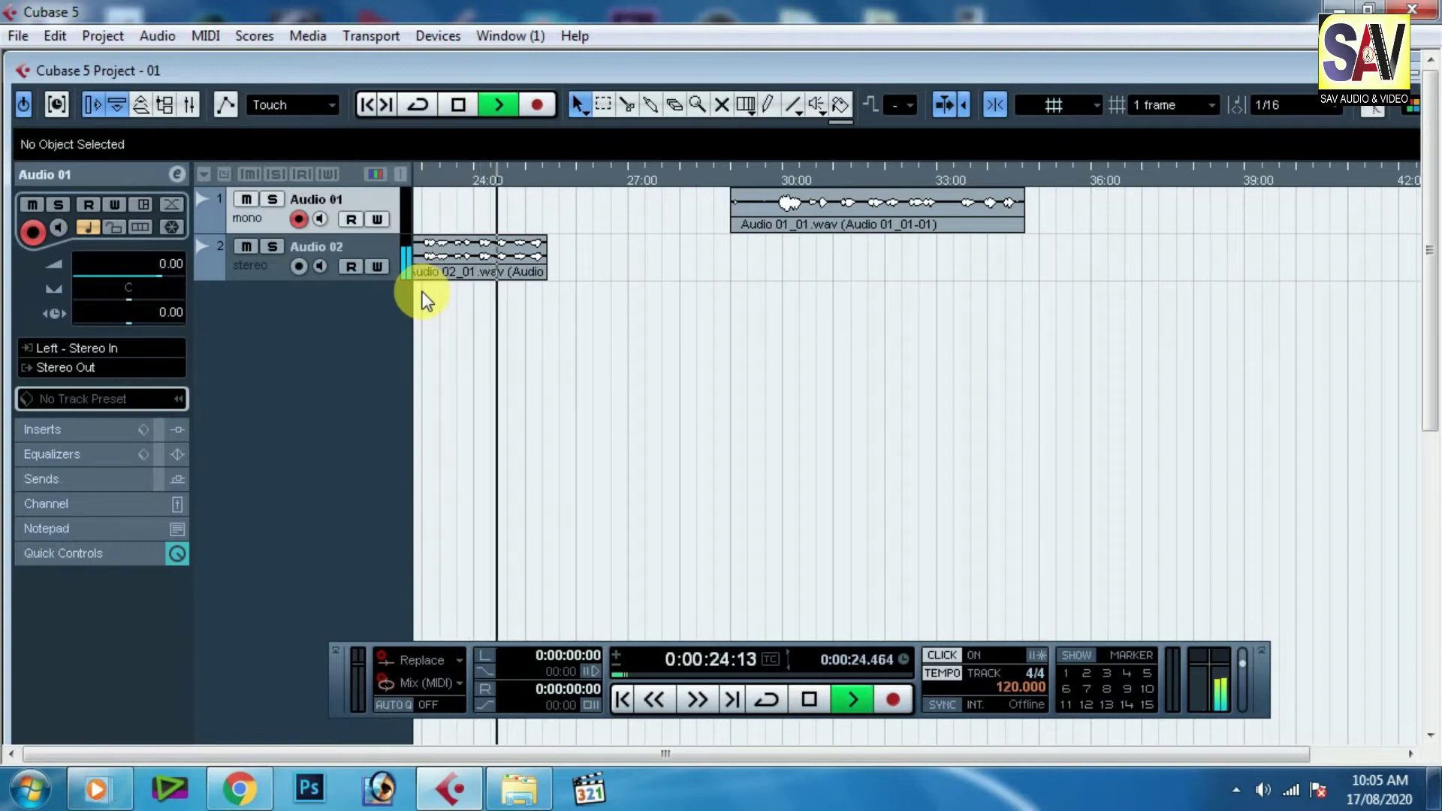
key("space")
left_click(783, 175)
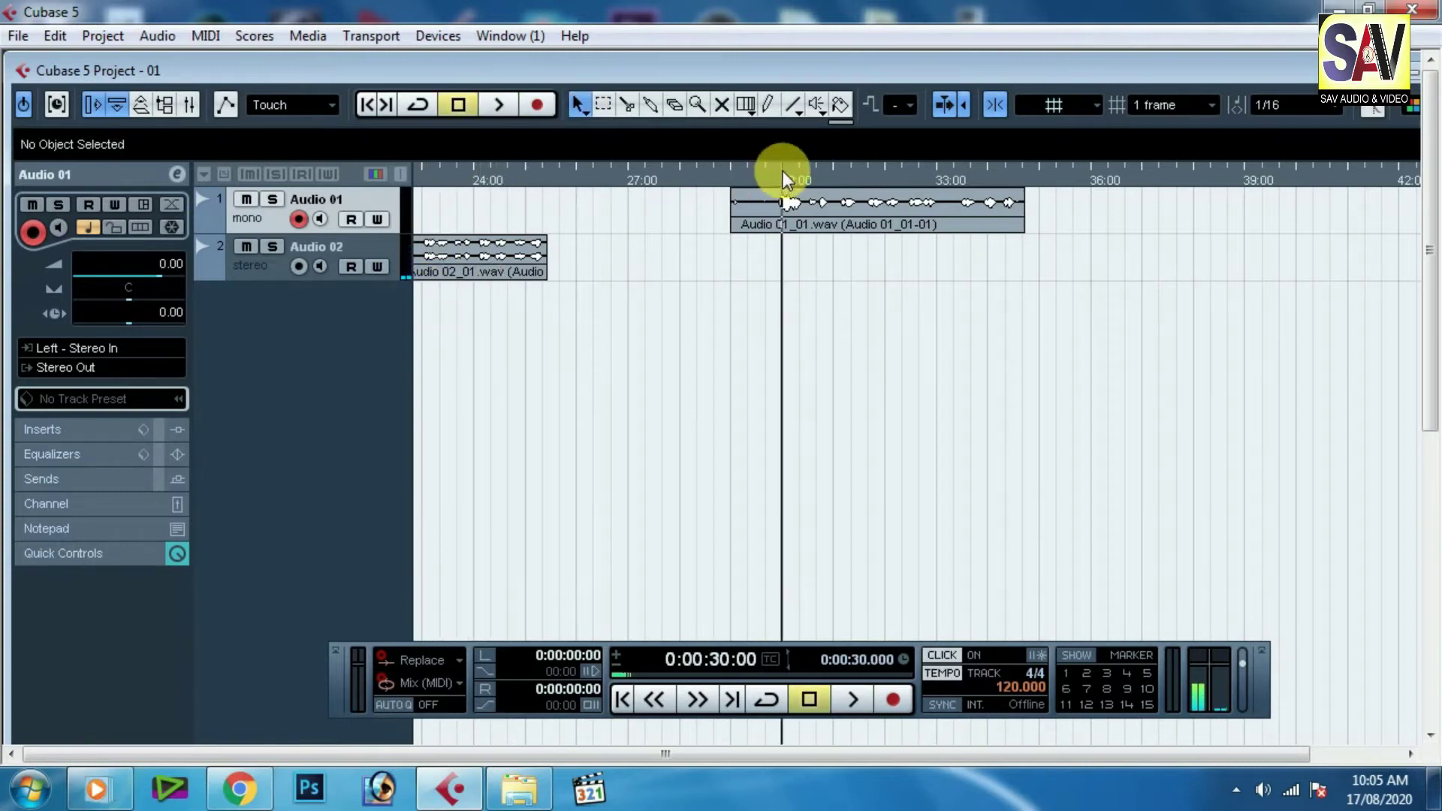
key("space")
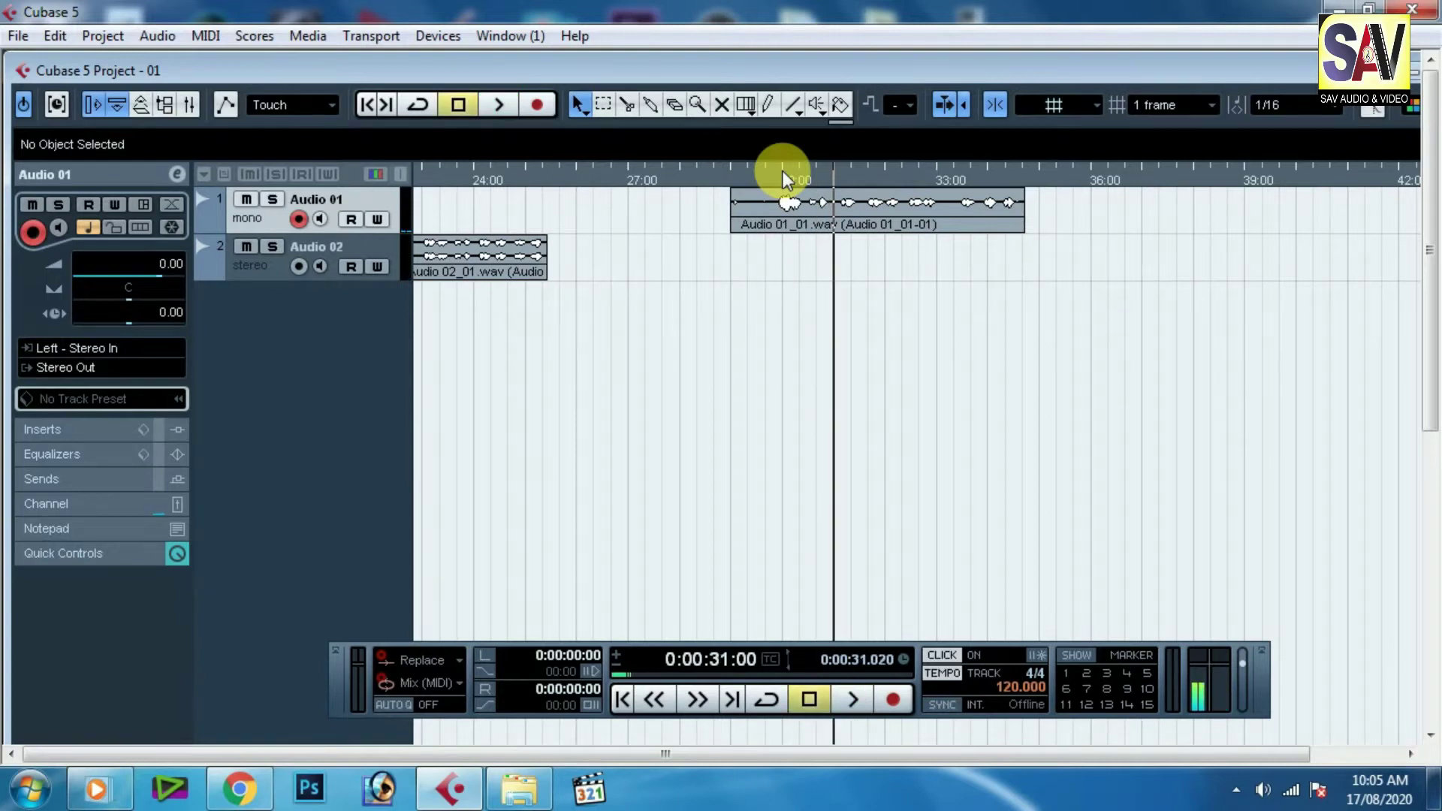
Step: Open the preferences and review the Appearance settings for General, Meters and Work Area
left_click(18, 36)
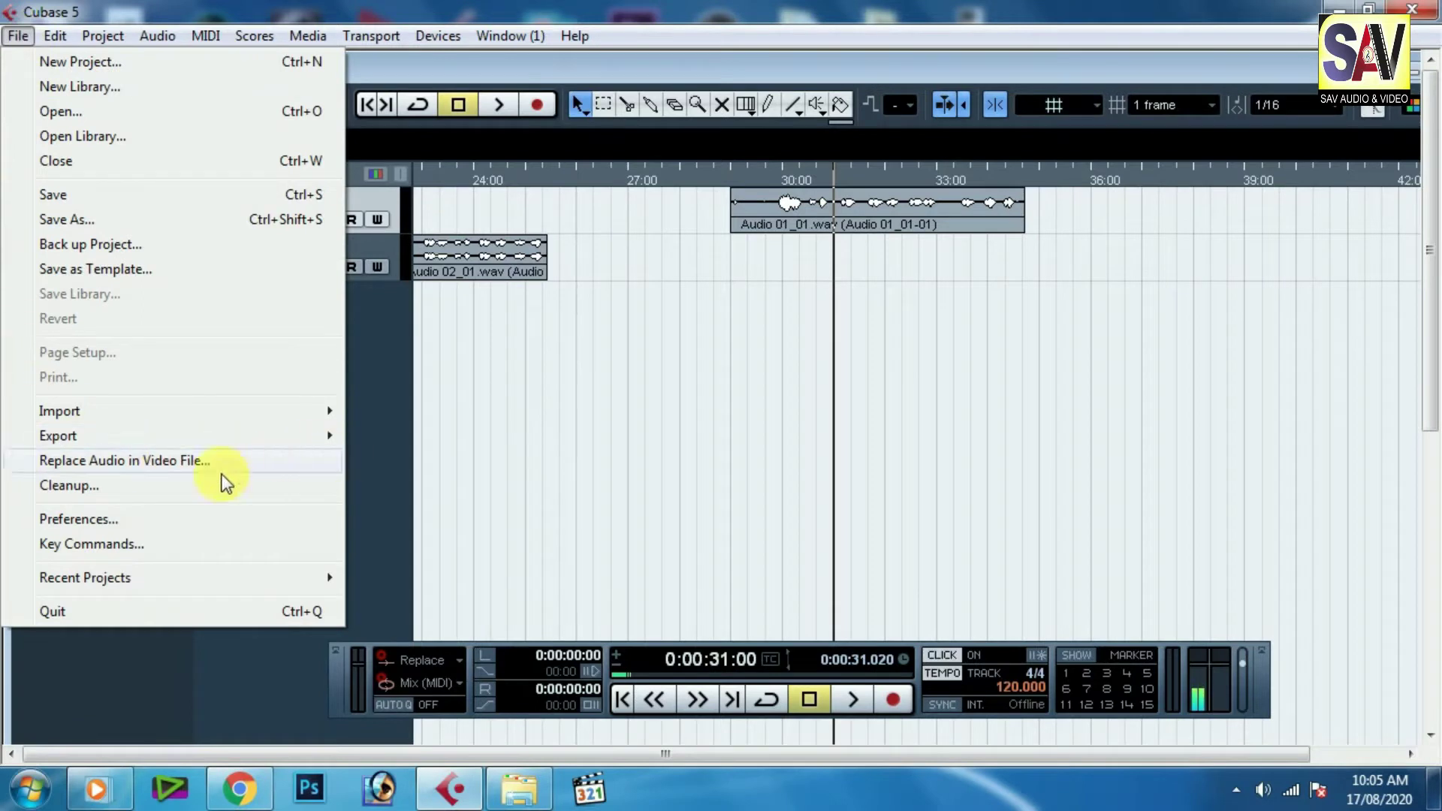
left_click(177, 522)
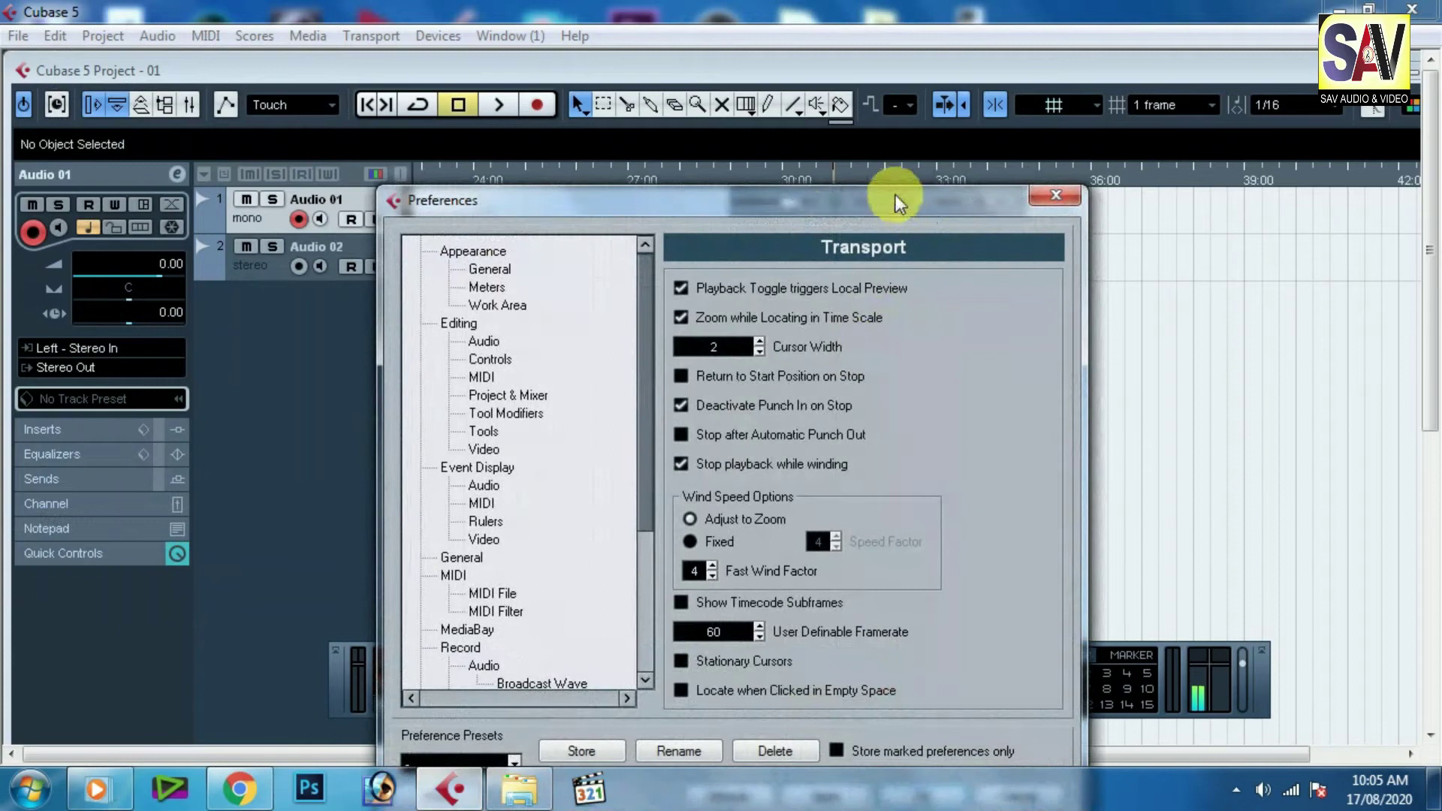
left_click_drag(808, 204, 820, 144)
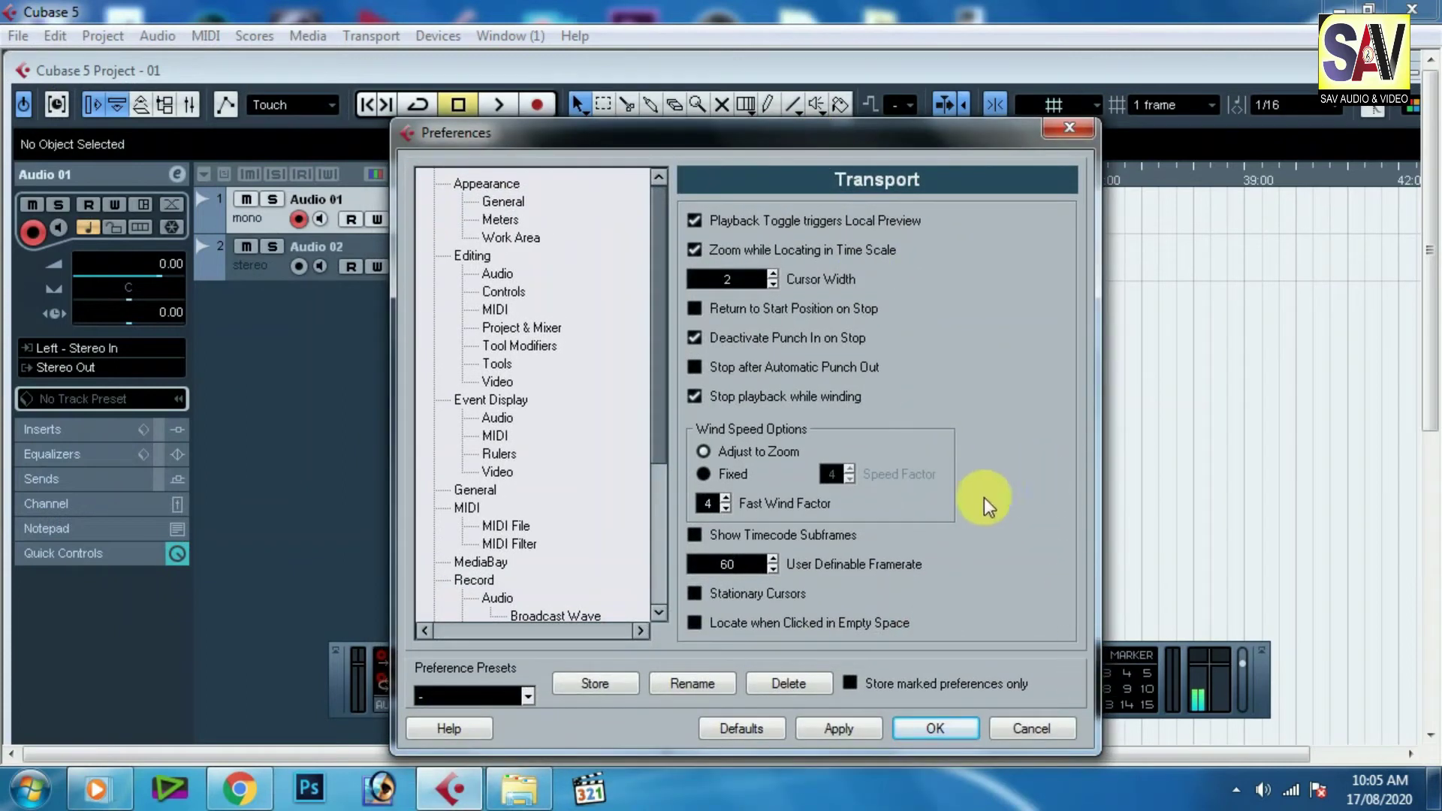
left_click_drag(660, 419, 660, 313)
left_click(486, 184)
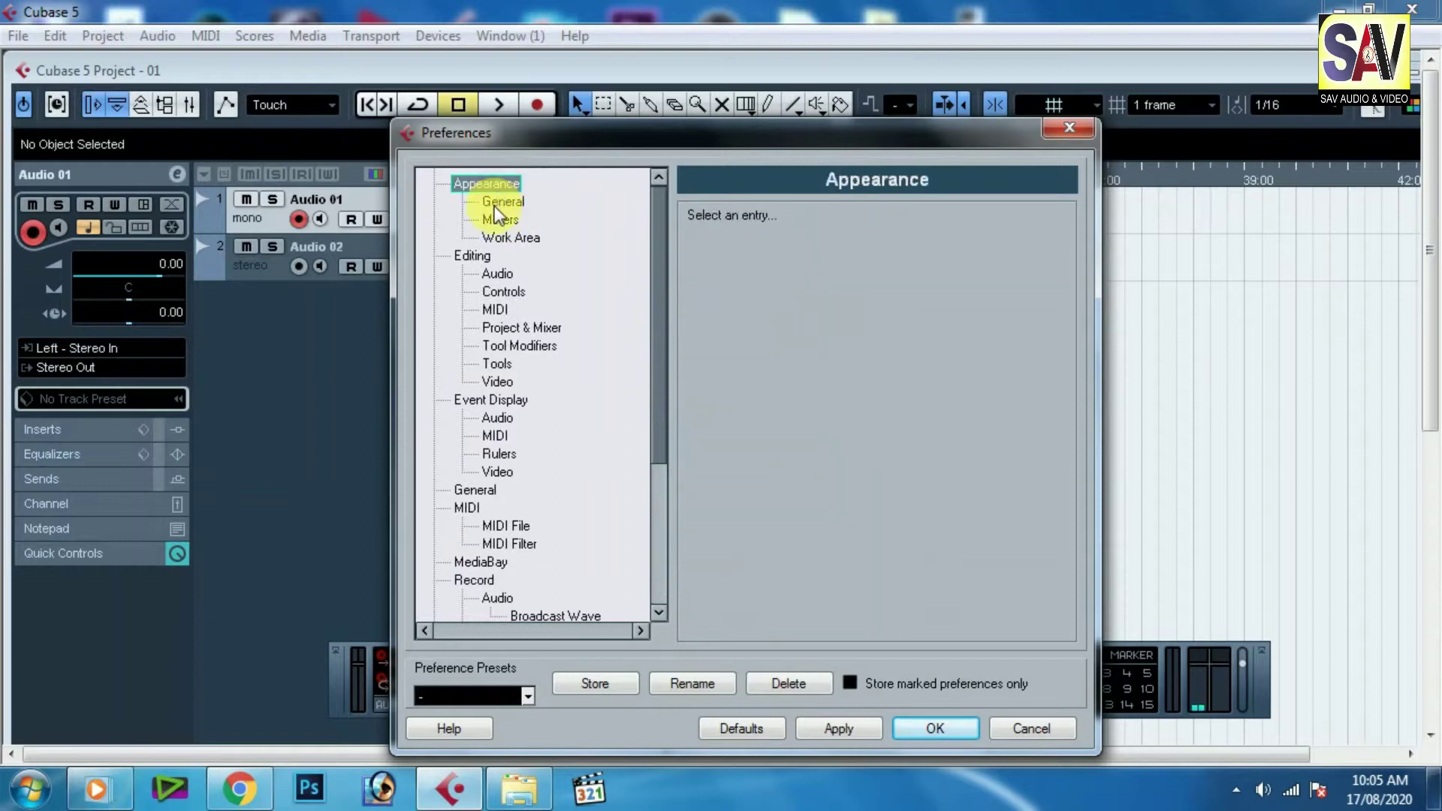
left_click(501, 201)
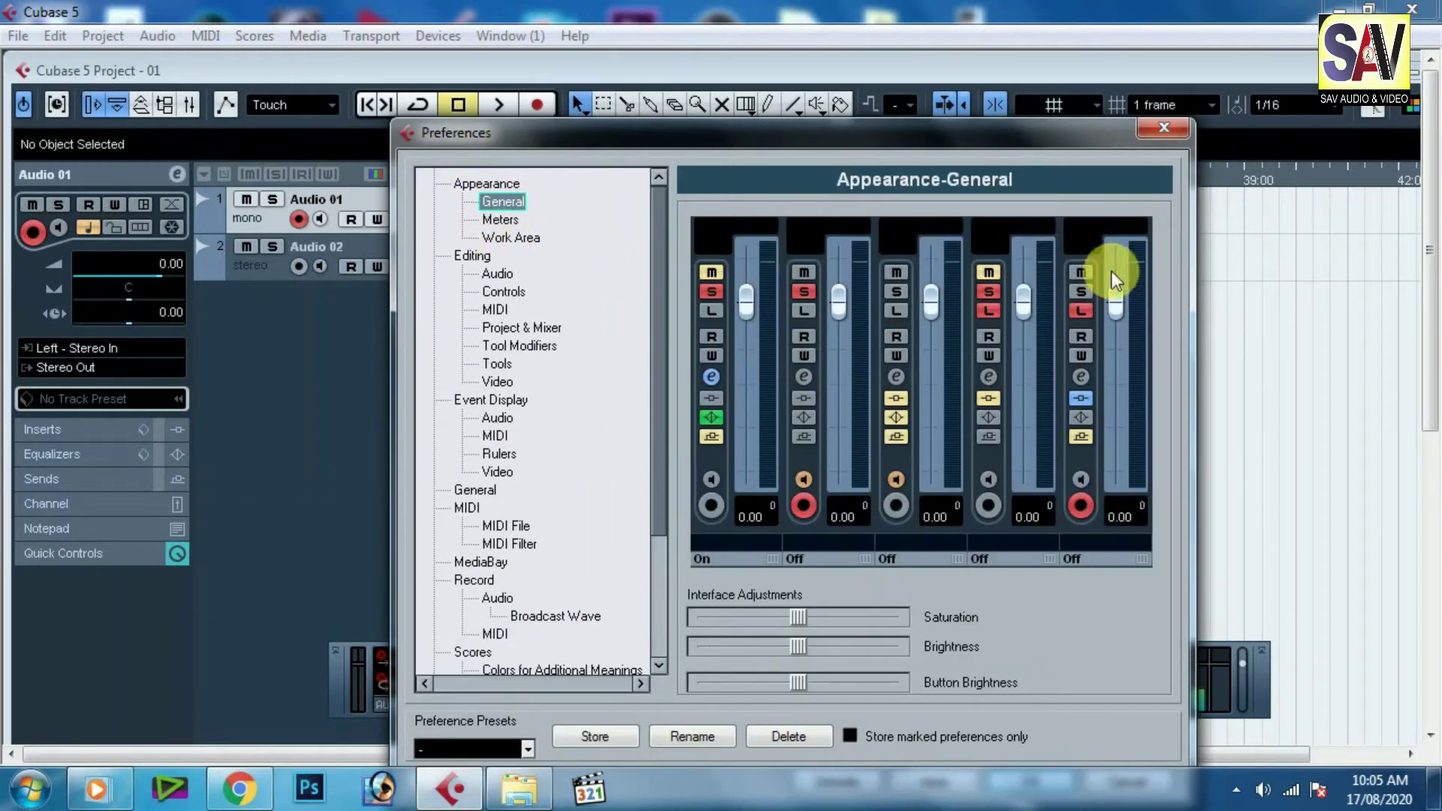
mouse_move(1033, 308)
left_mouse_down()
mouse_move(1030, 364)
mouse_move(1037, 283)
mouse_move(1040, 321)
left_mouse_up()
left_click(500, 220)
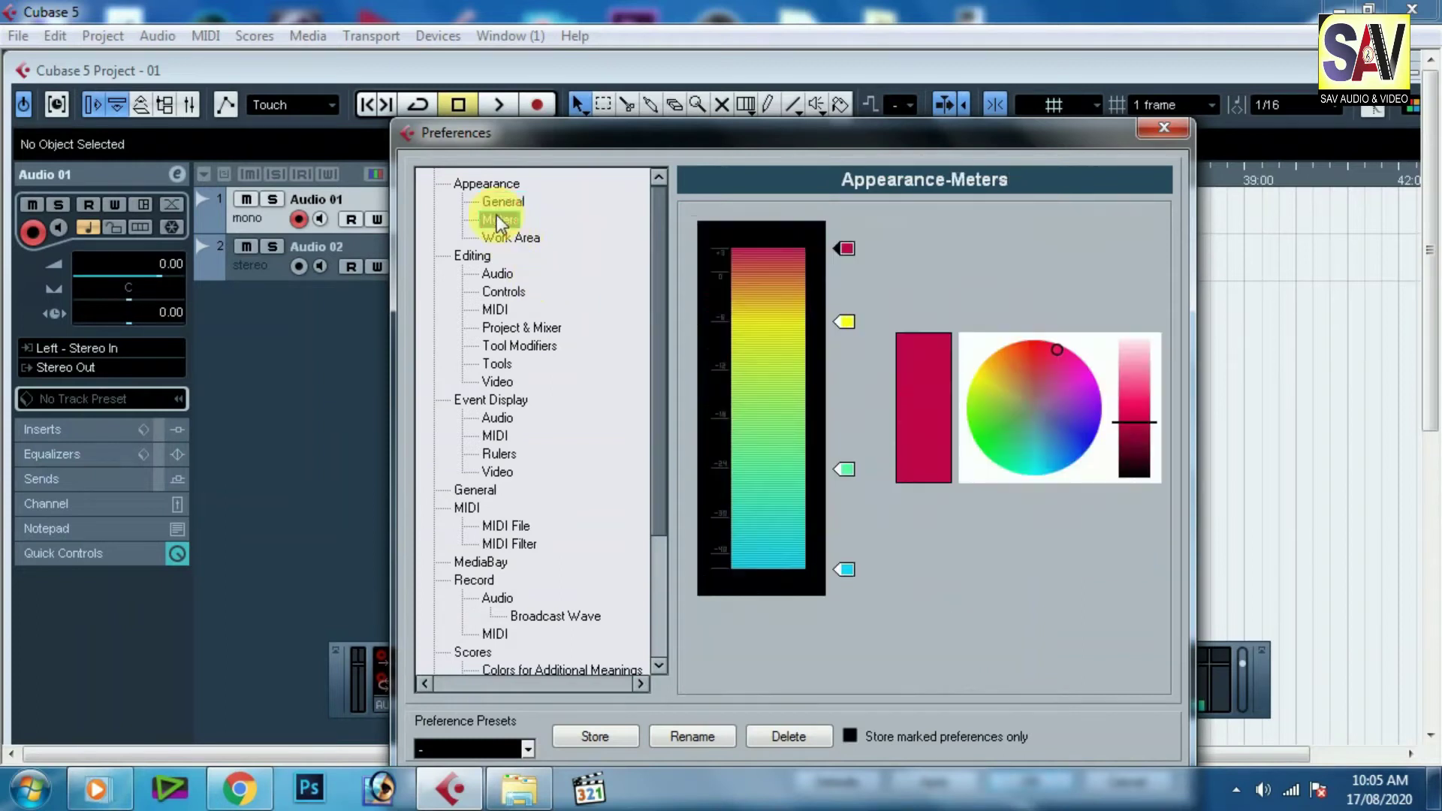
left_click(510, 237)
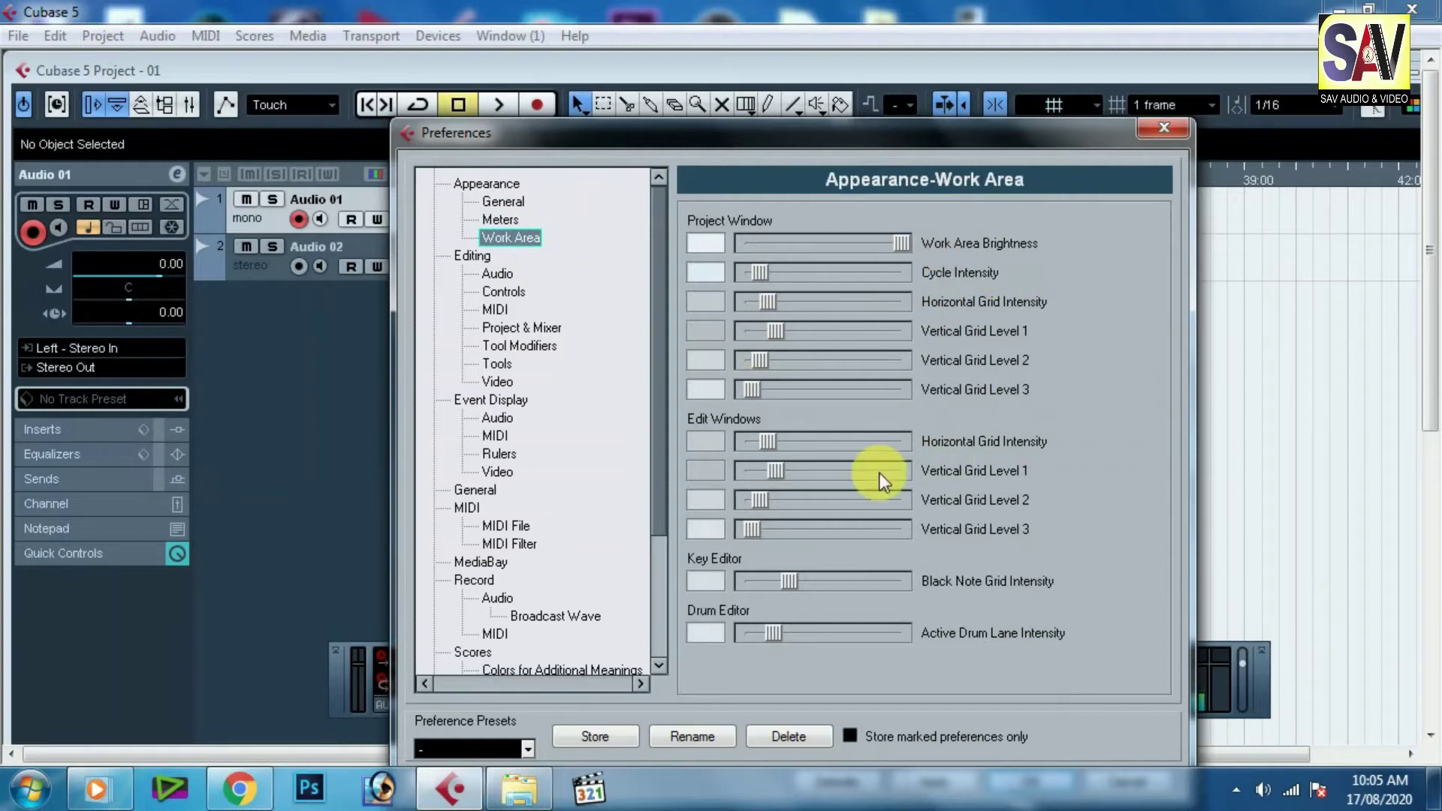
Step: Enable Delete Overlaps in the Editing preferences and apply the change
left_click(471, 255)
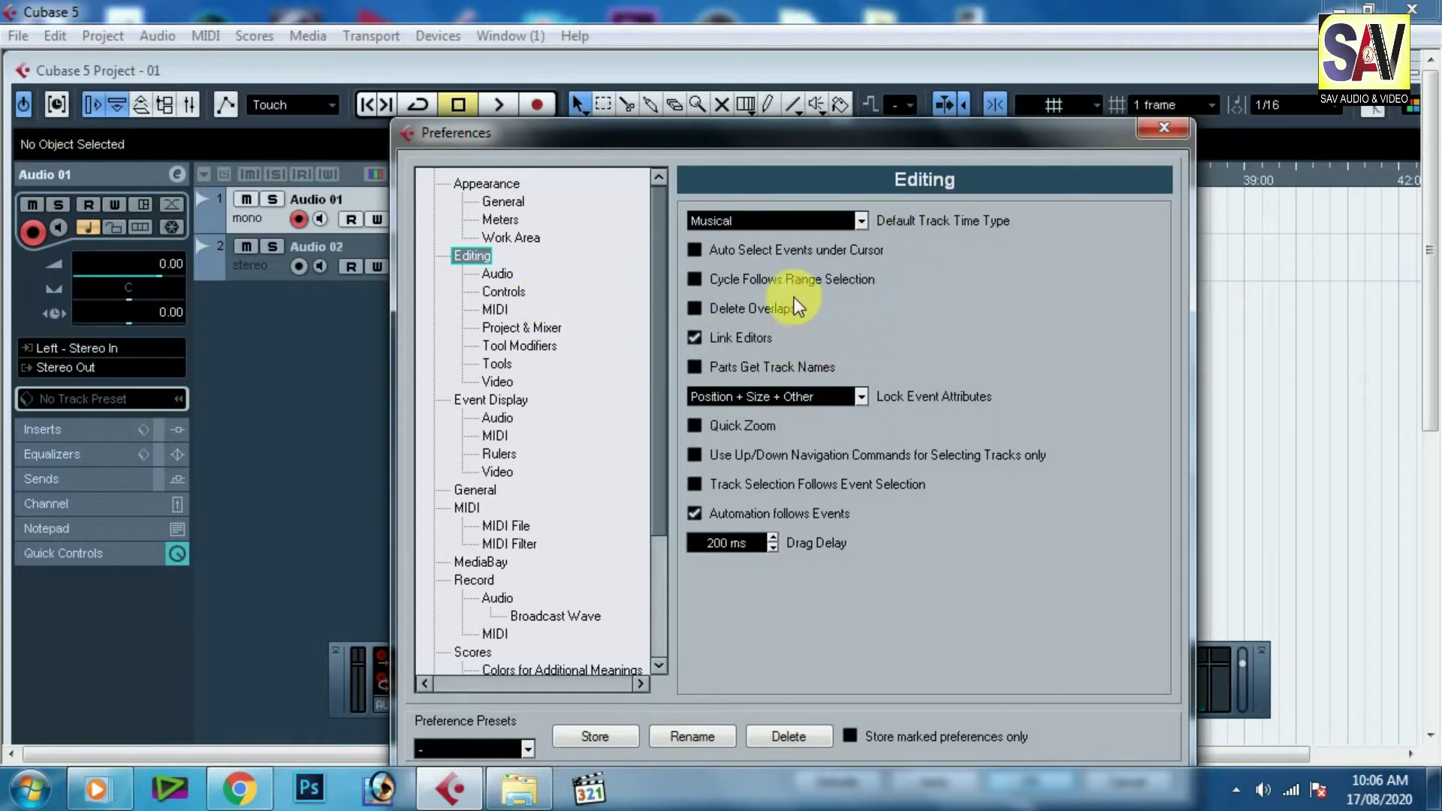
left_click(736, 309)
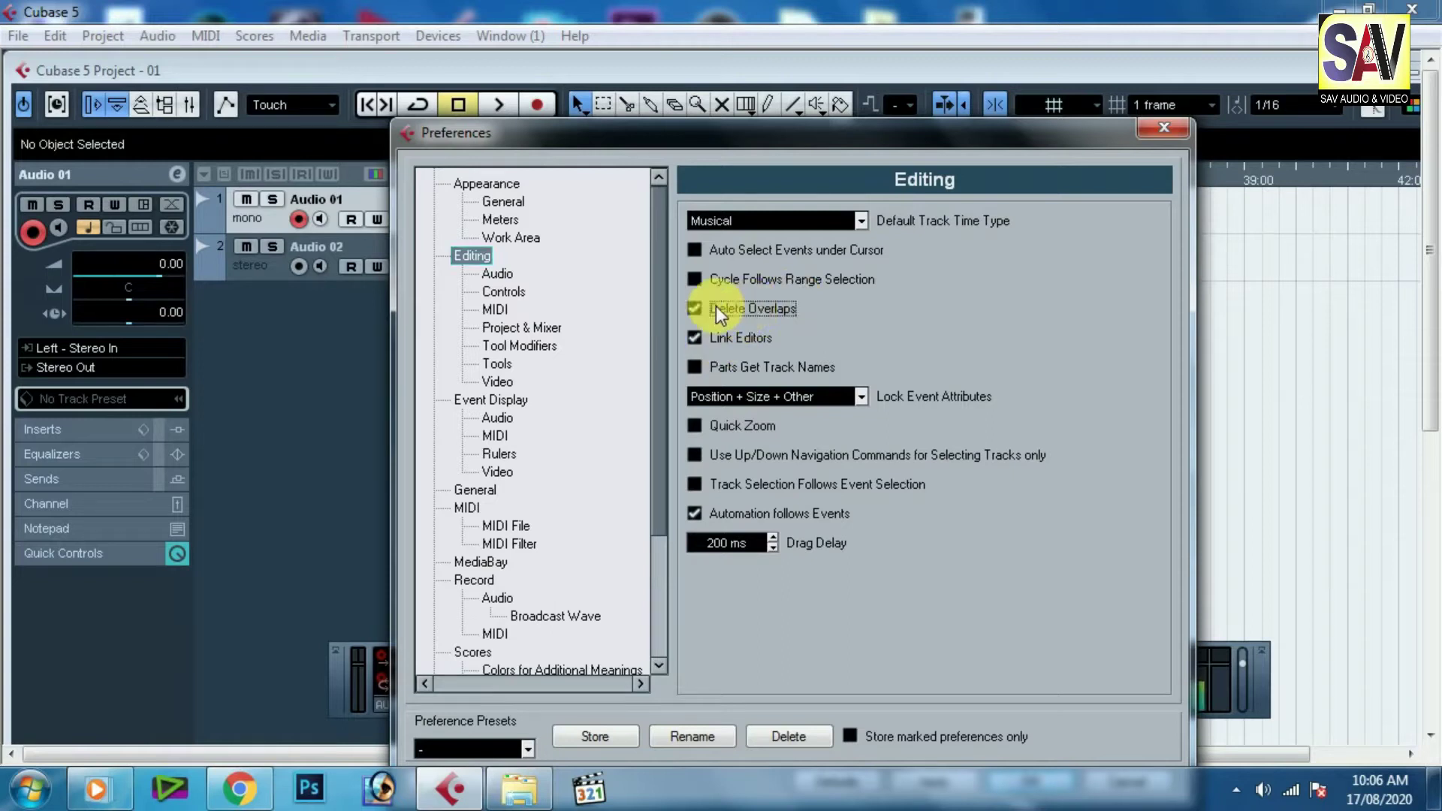
left_click_drag(844, 129, 968, 290)
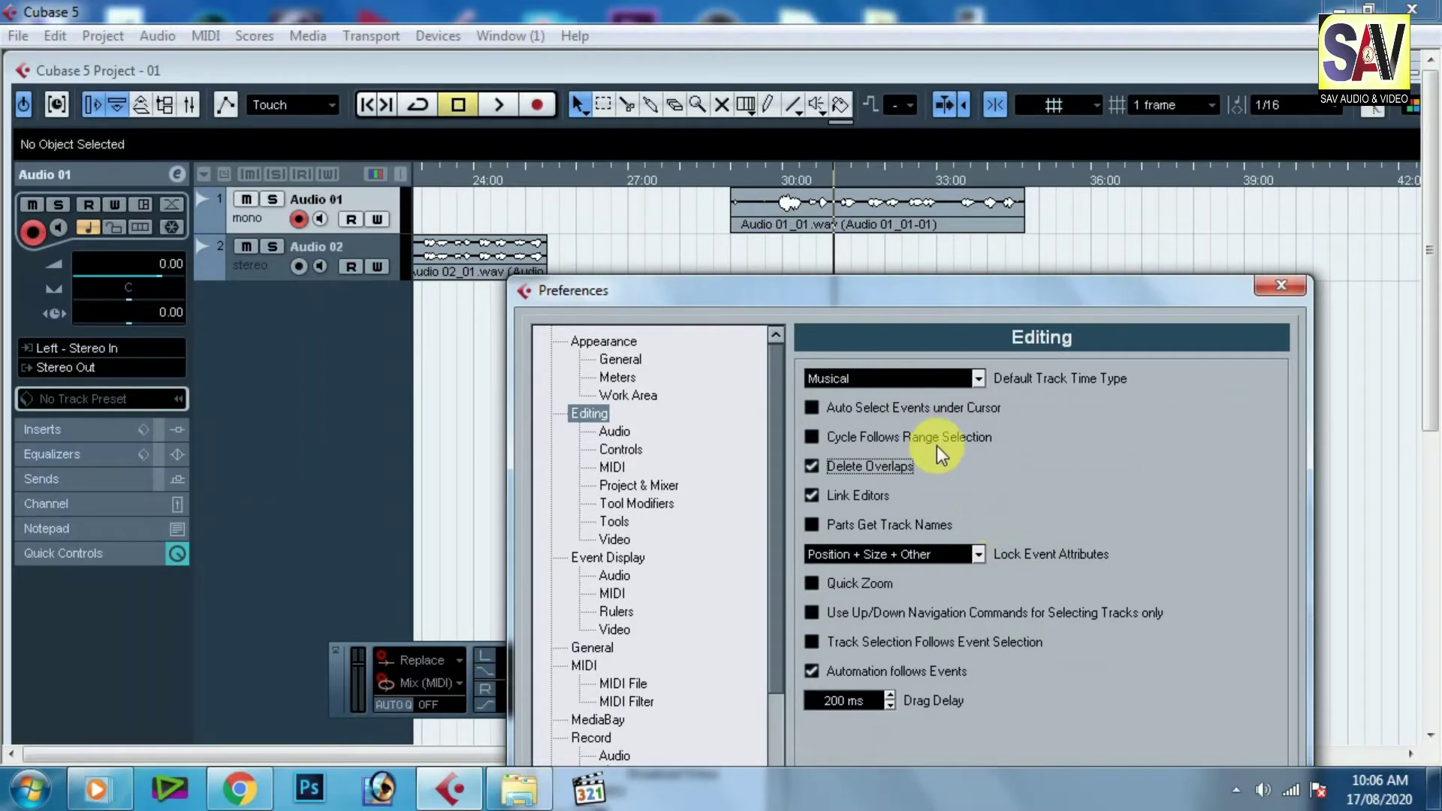
left_click_drag(998, 297, 898, 175)
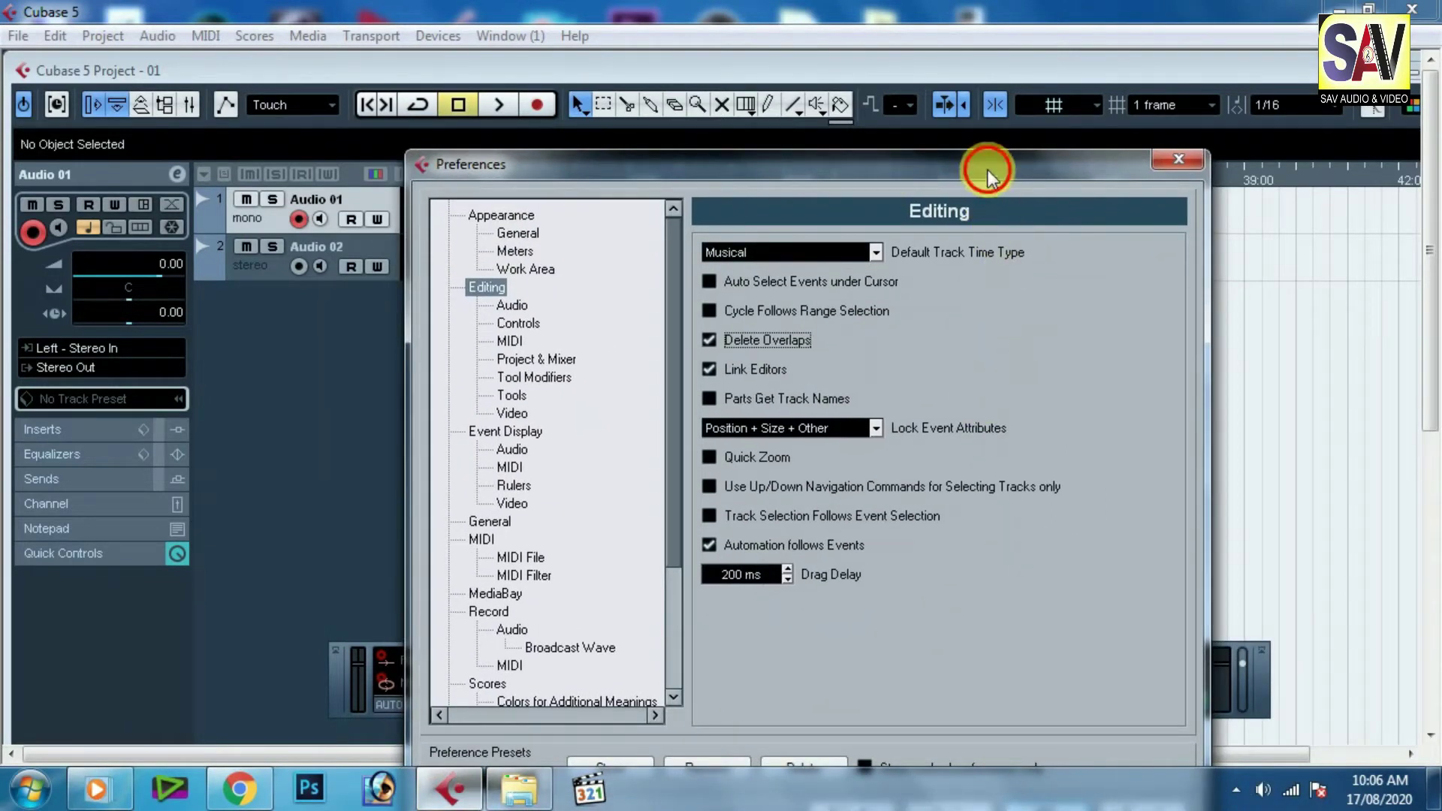
left_click_drag(988, 167, 917, 88)
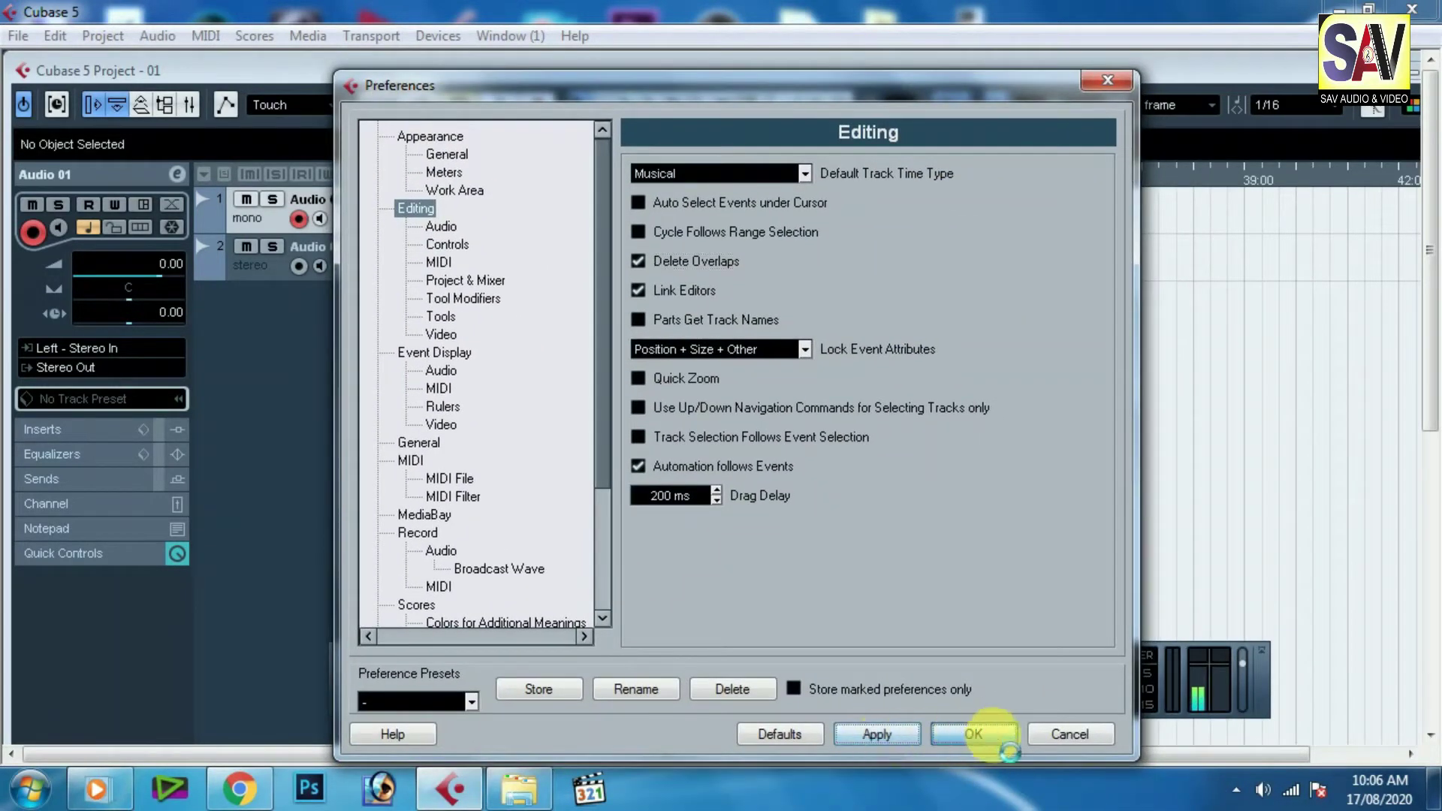
left_click(976, 734)
Step: Start playback at about 0:00:32:25 and record over the end of the Audio 01 clip from 0:00:33:26 to 0:00:37:01
left_click_drag(950, 169, 912, 207)
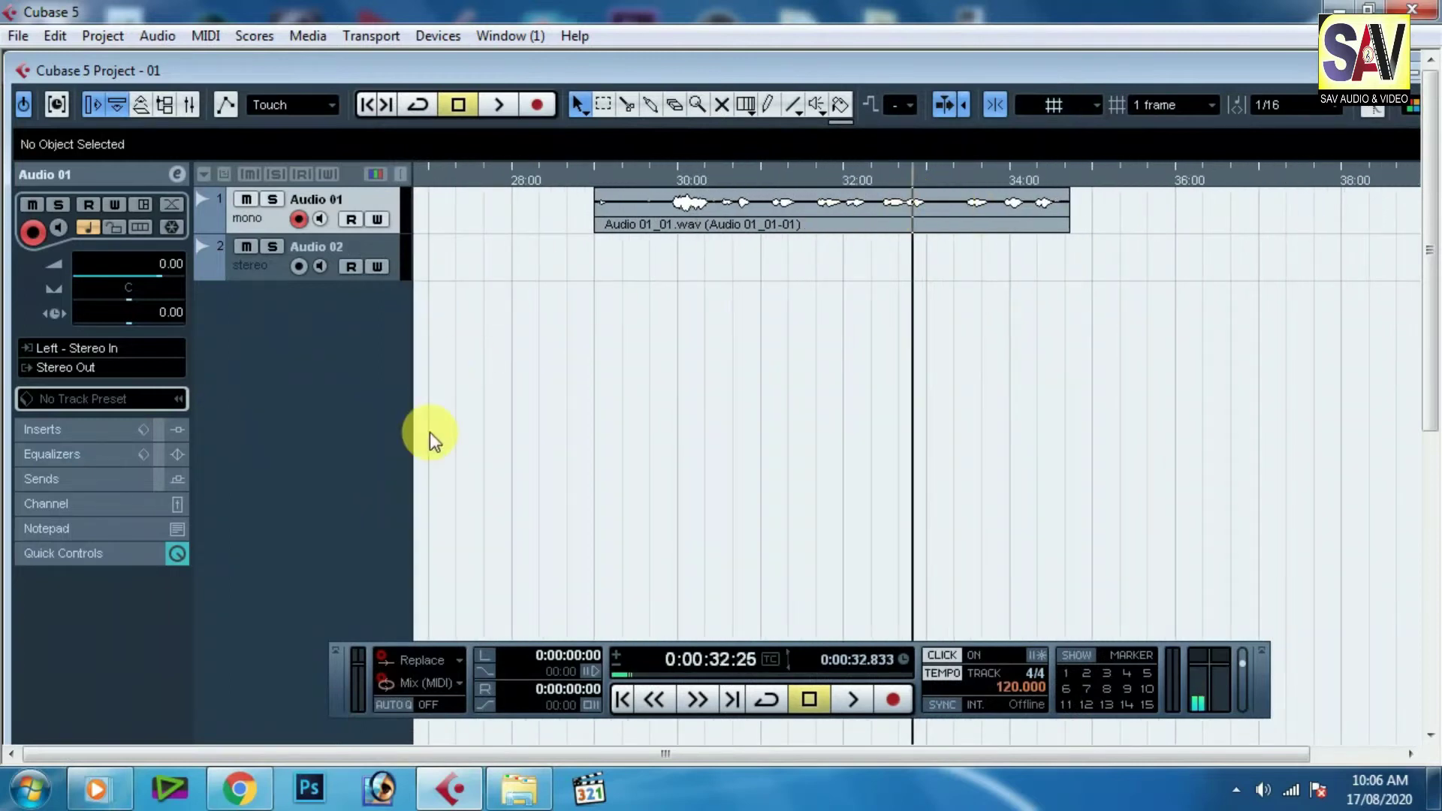
key("space")
key("KP_Multiply")
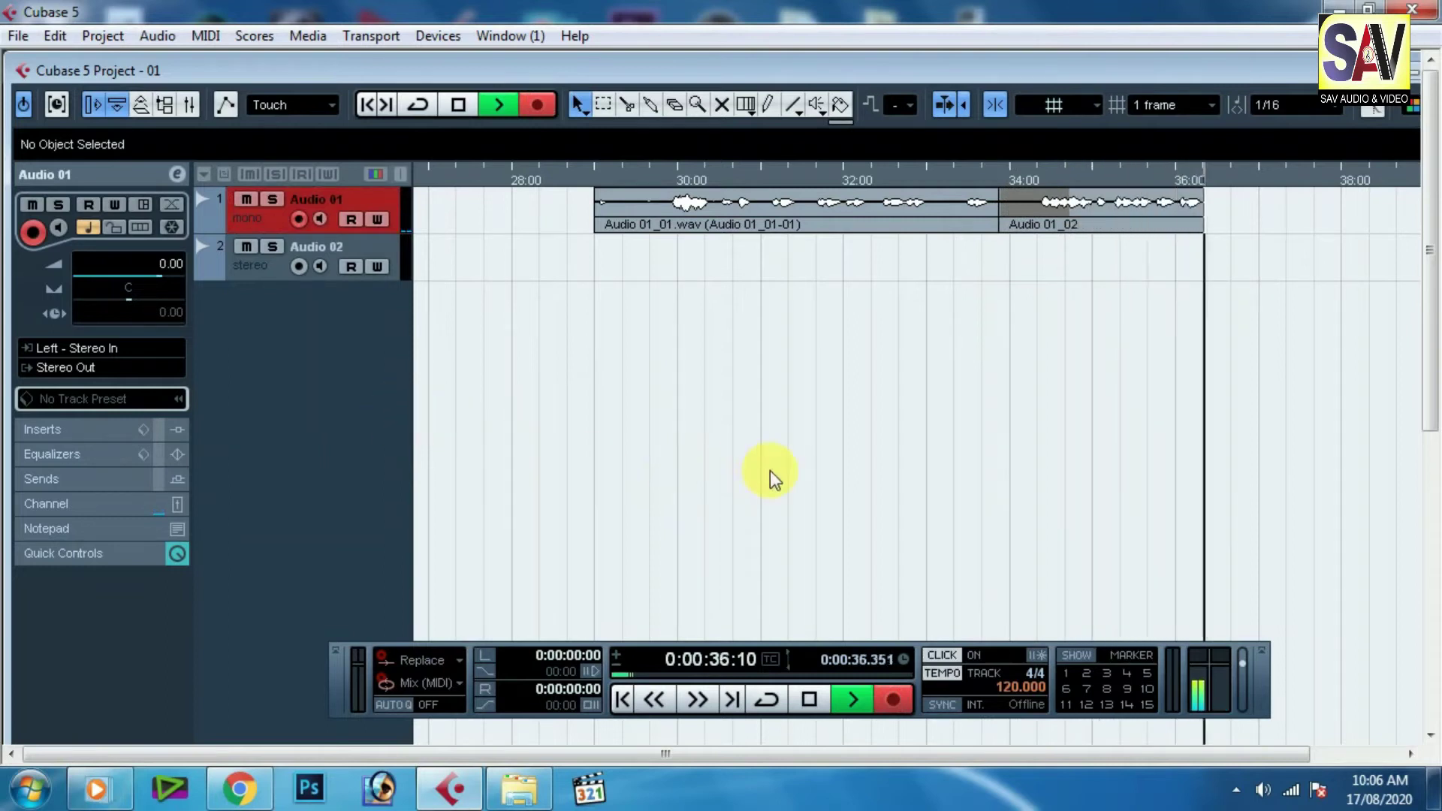
key("space")
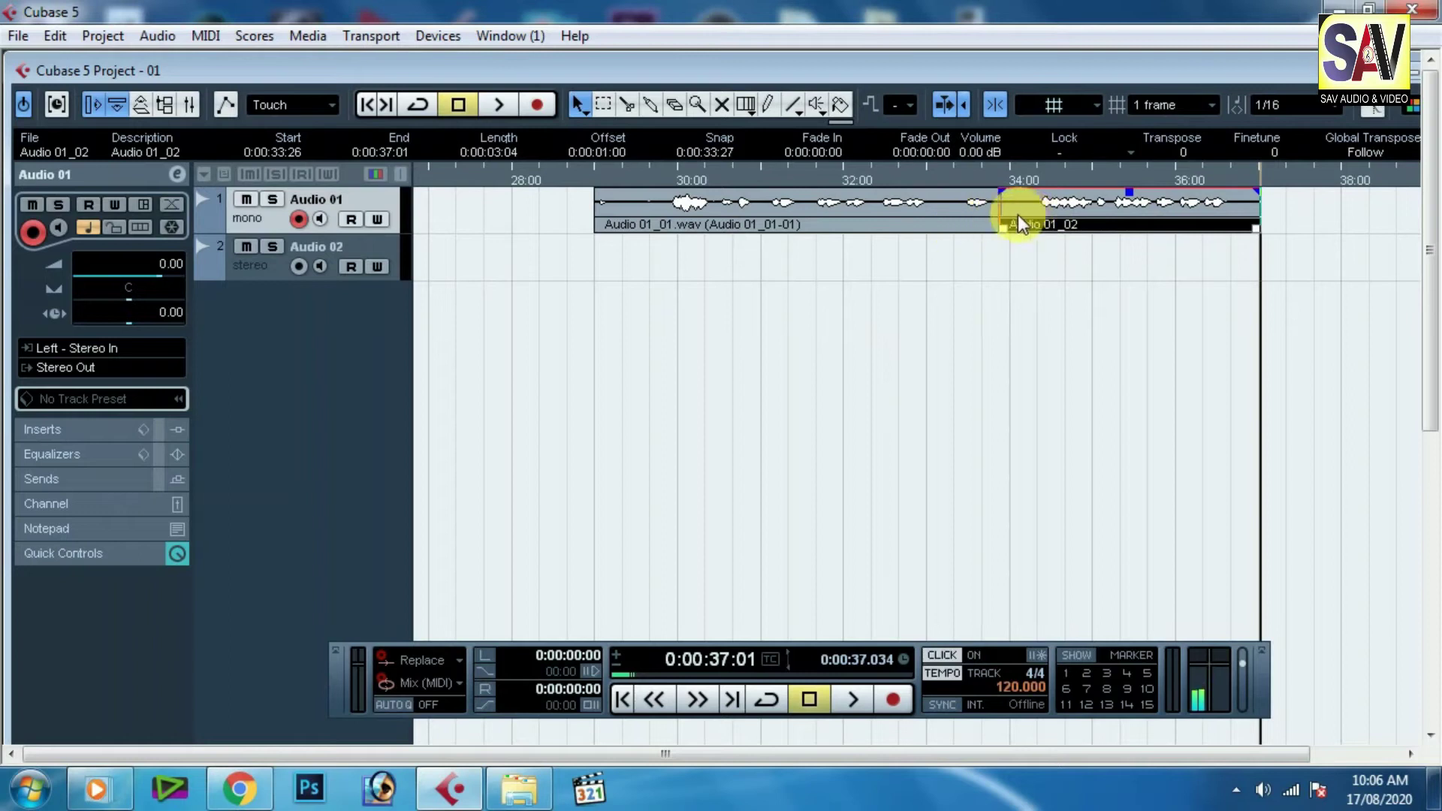
Step: Start playback at 0:00:29:27 and record another take inside the first Audio 01 clip from 0:00:31:02 to 0:00:33:00
left_click(668, 170)
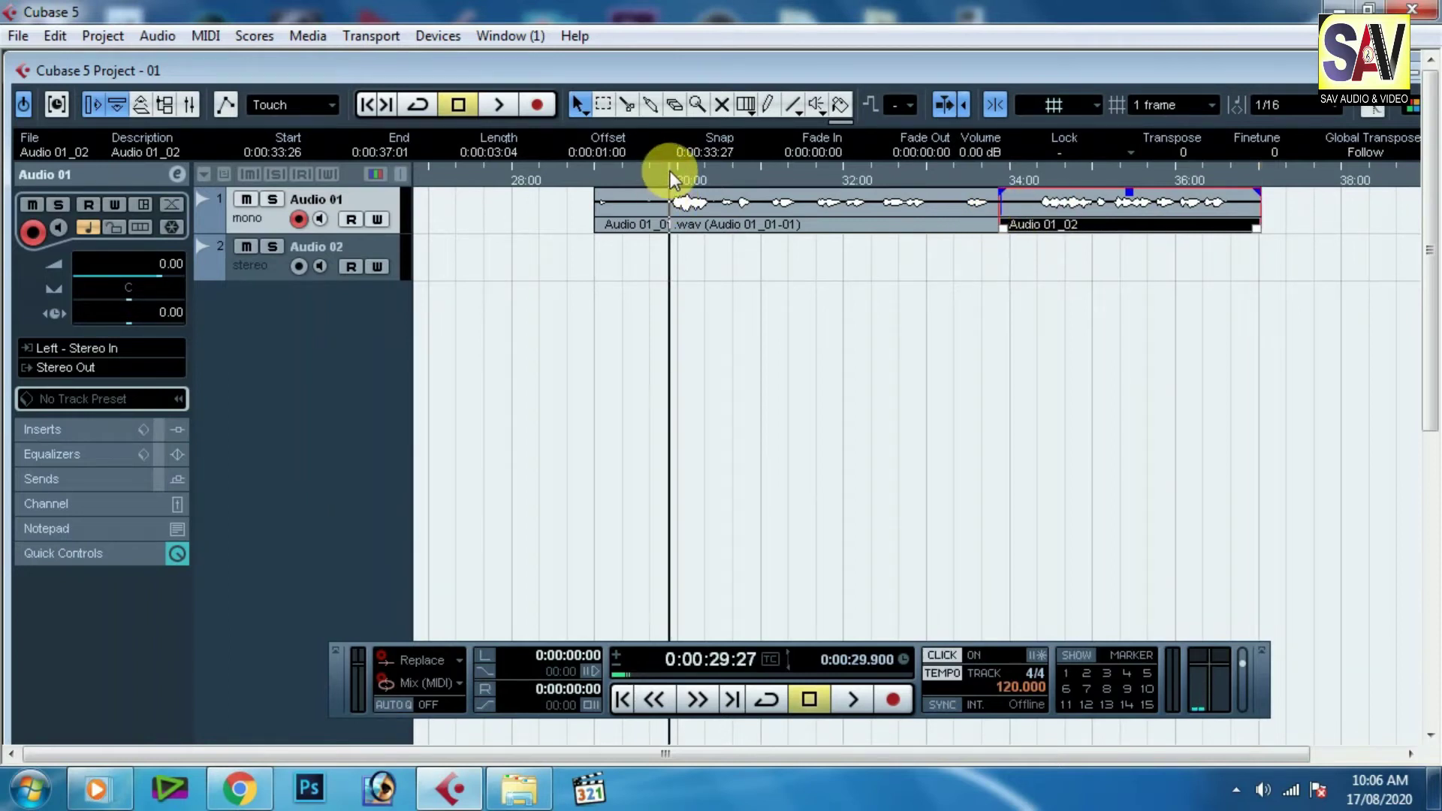
key("space")
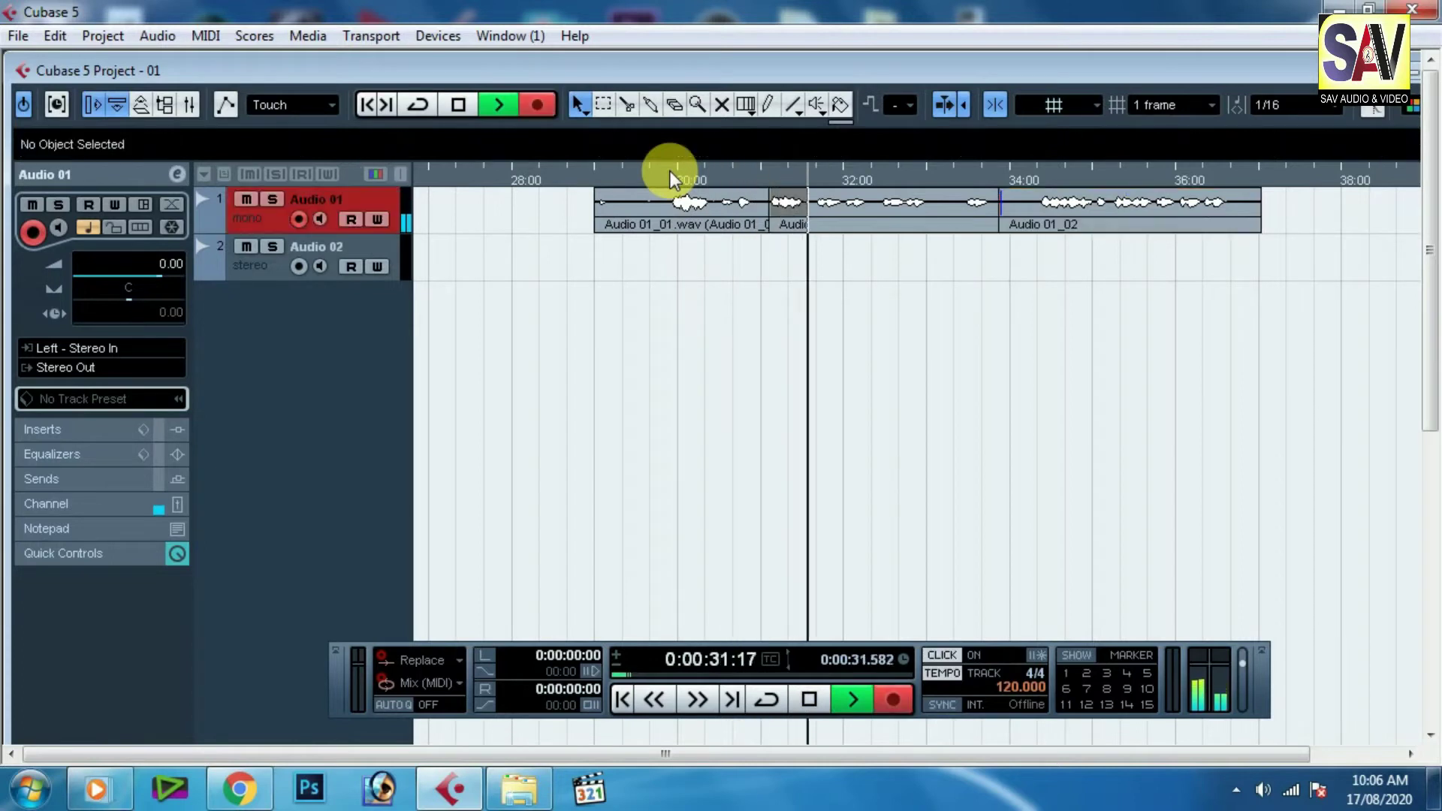
key("space")
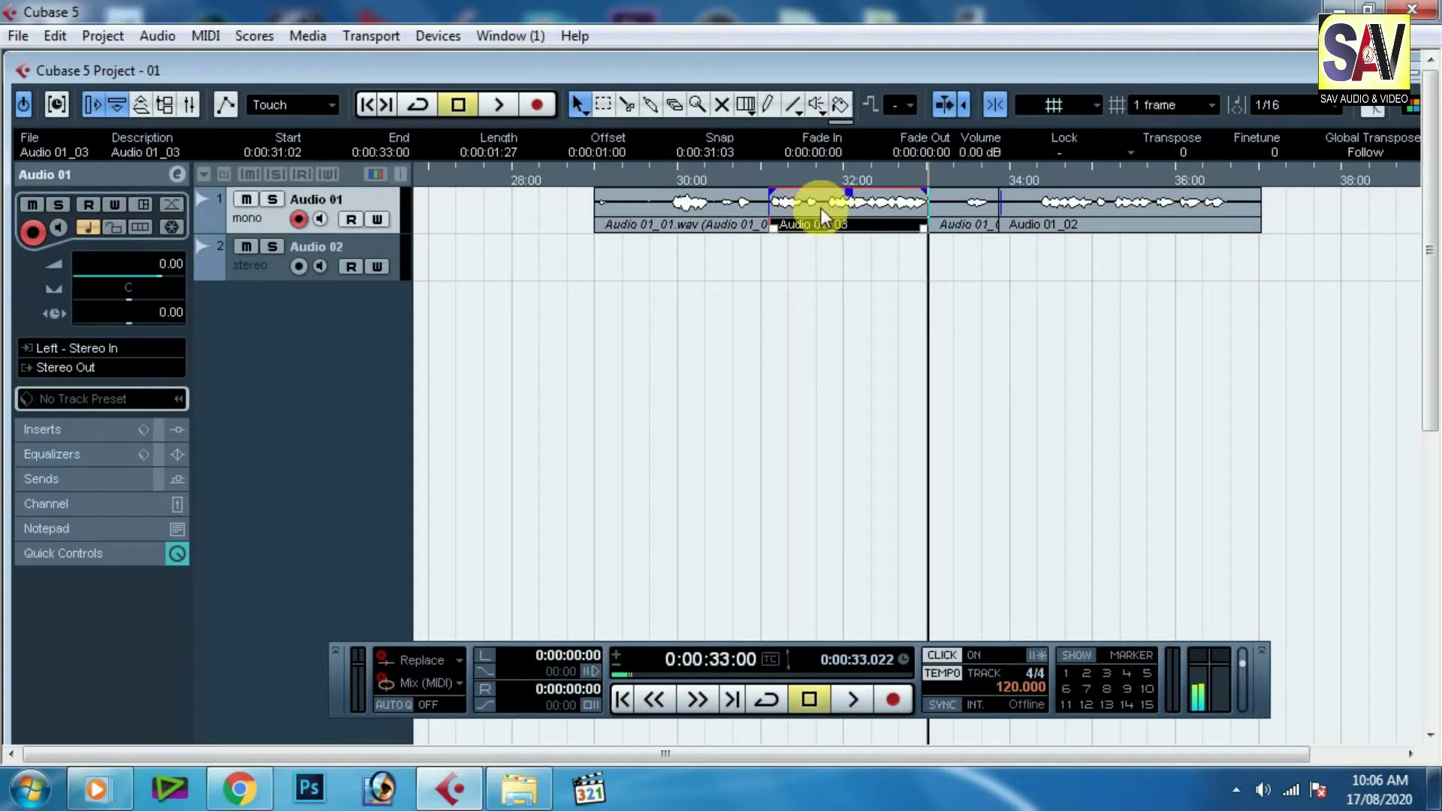
Step: Move the Audio 01_03 clip onto a new track below Audio 02 and extend the first Audio 01 clip across the gap
left_click_drag(824, 212, 829, 301)
left_click(763, 218)
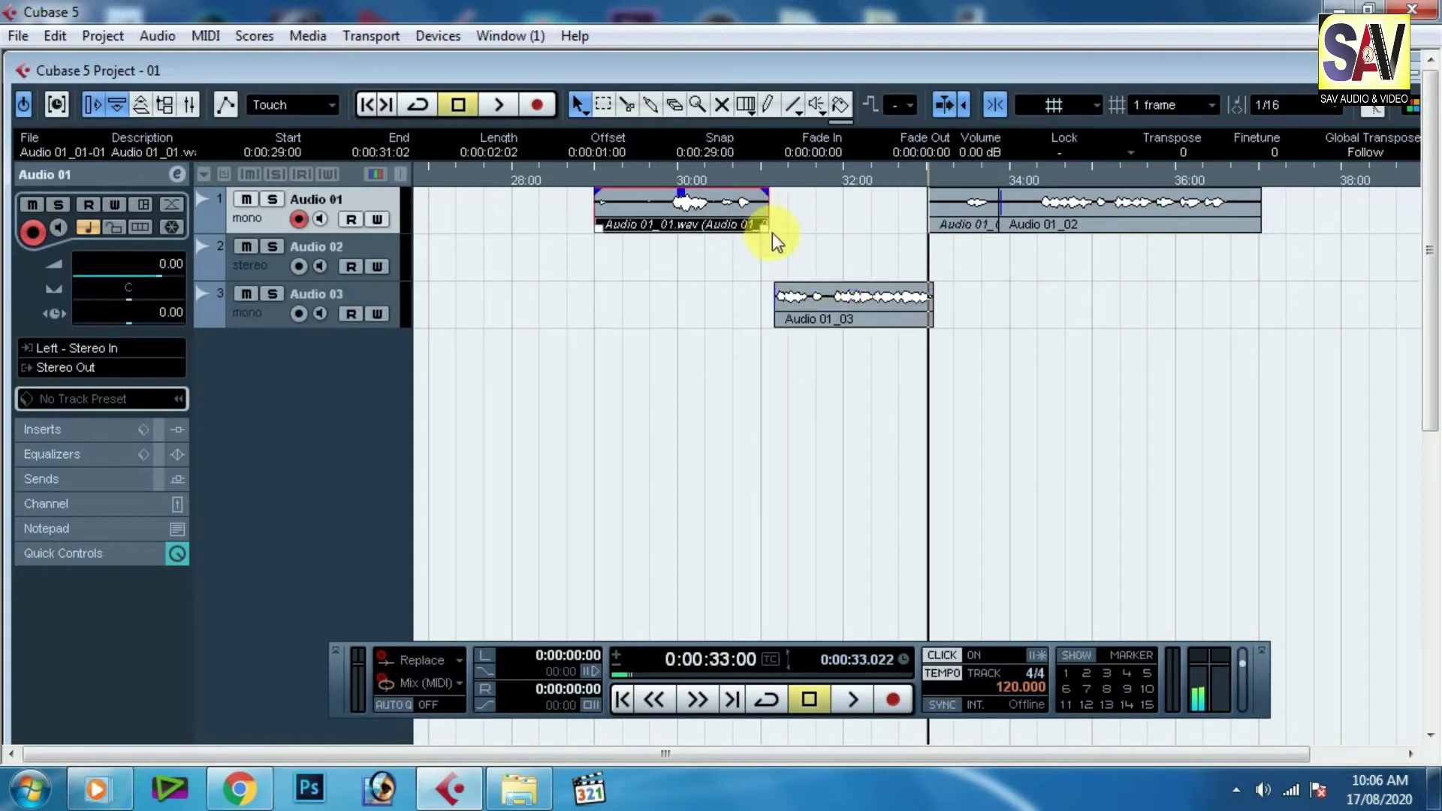
left_click_drag(768, 228, 922, 242)
Step: Move the Audio 01_03 clip back onto the Audio 01 track and place the cursor at 0:00:29:26
left_click_drag(815, 321, 817, 225)
left_click(839, 295)
left_click_drag(679, 183, 665, 183)
Step: Reopen the preferences and review the Editing, Event Display and Event Display-Audio settings
left_click(15, 36)
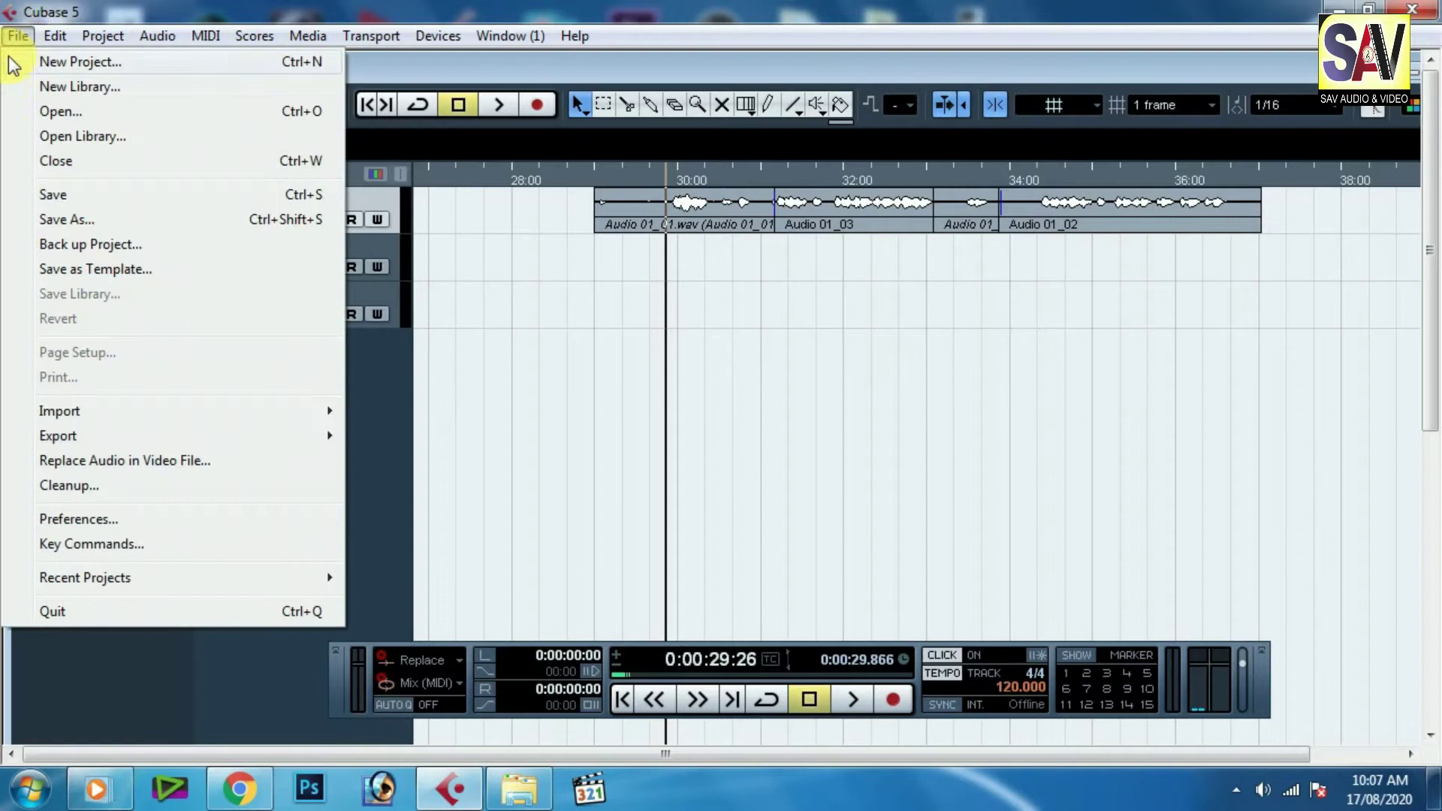
left_click(105, 520)
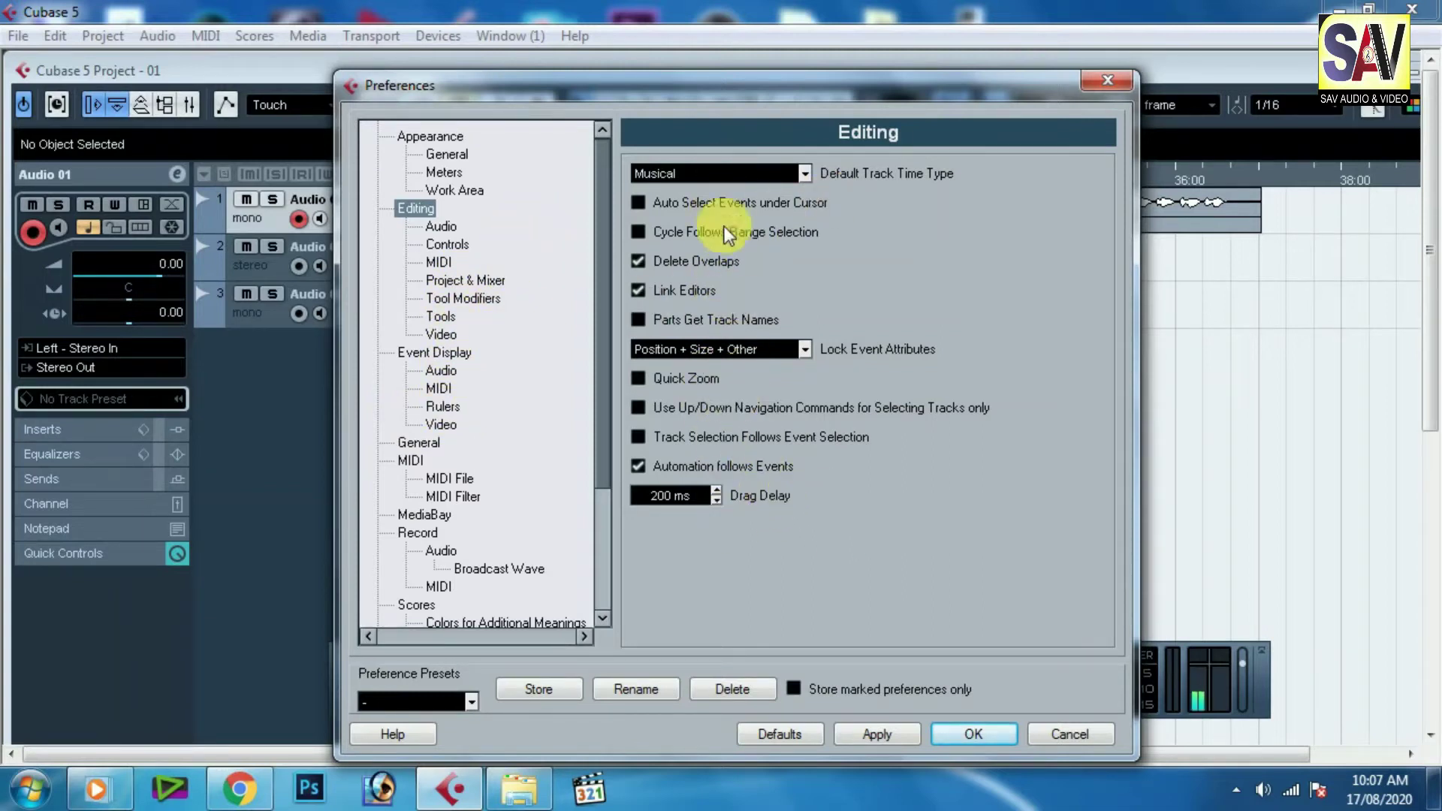
left_click(450, 354)
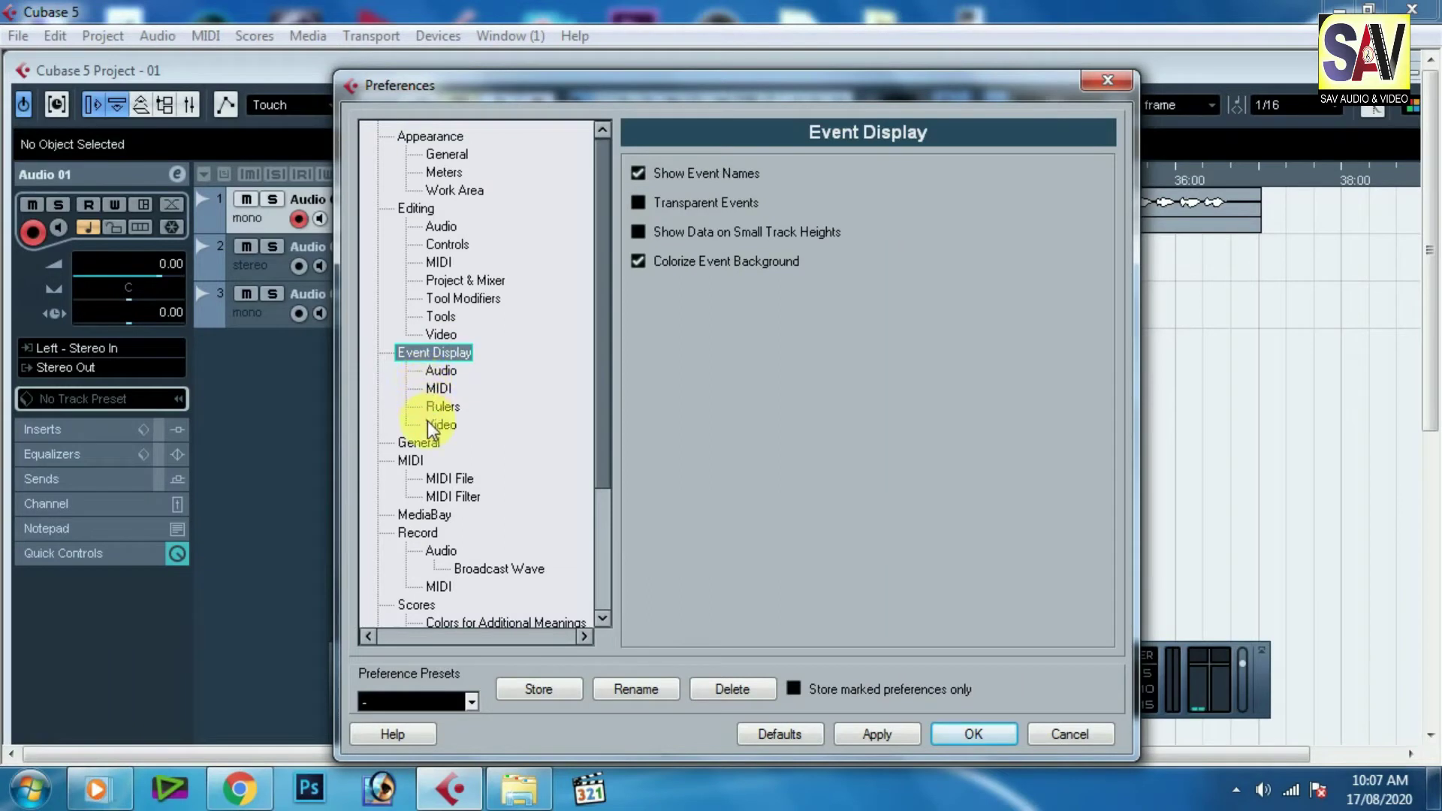
left_click(443, 373)
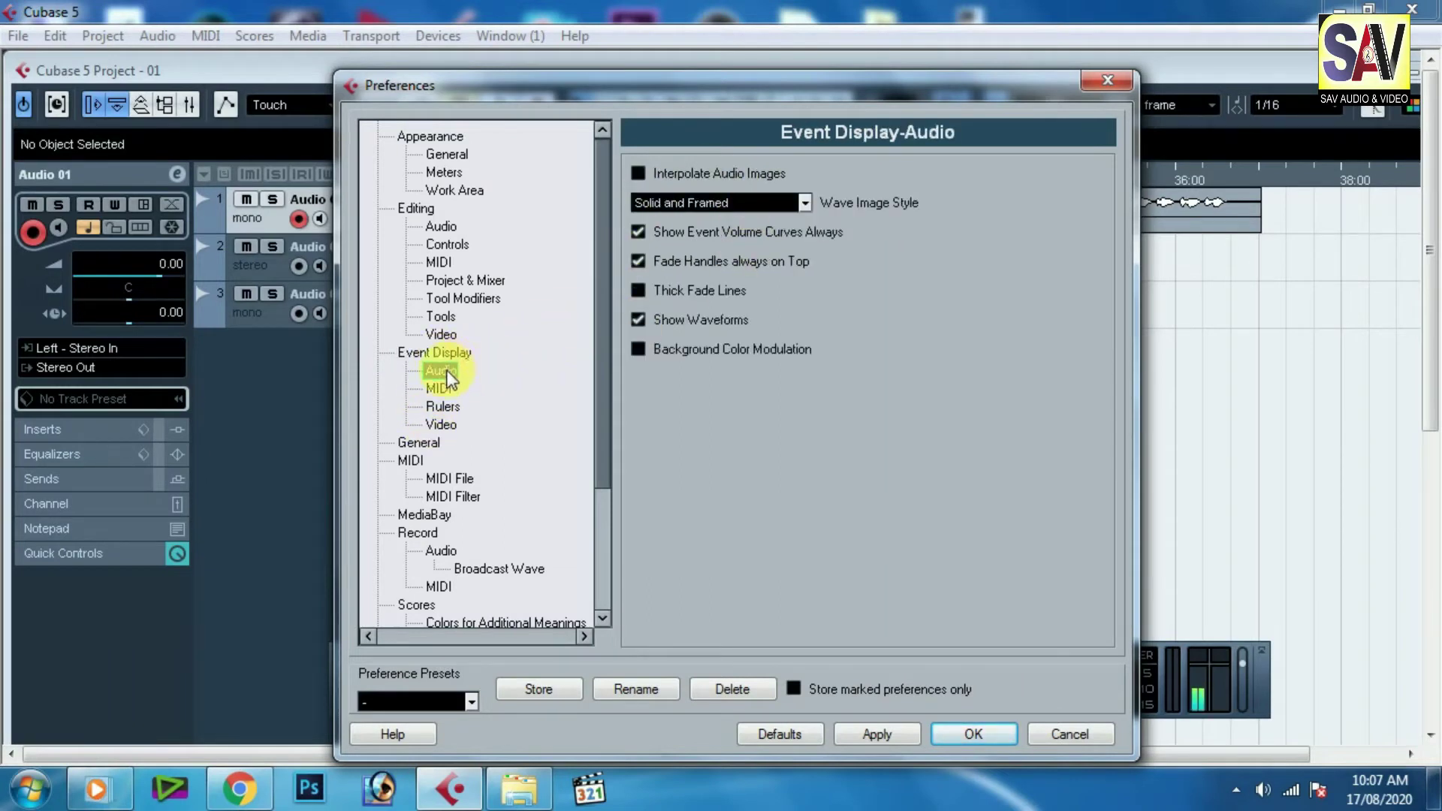
Step: Set the wave image style for audio events to Solid and apply it with the project's clips in view
left_click(680, 203)
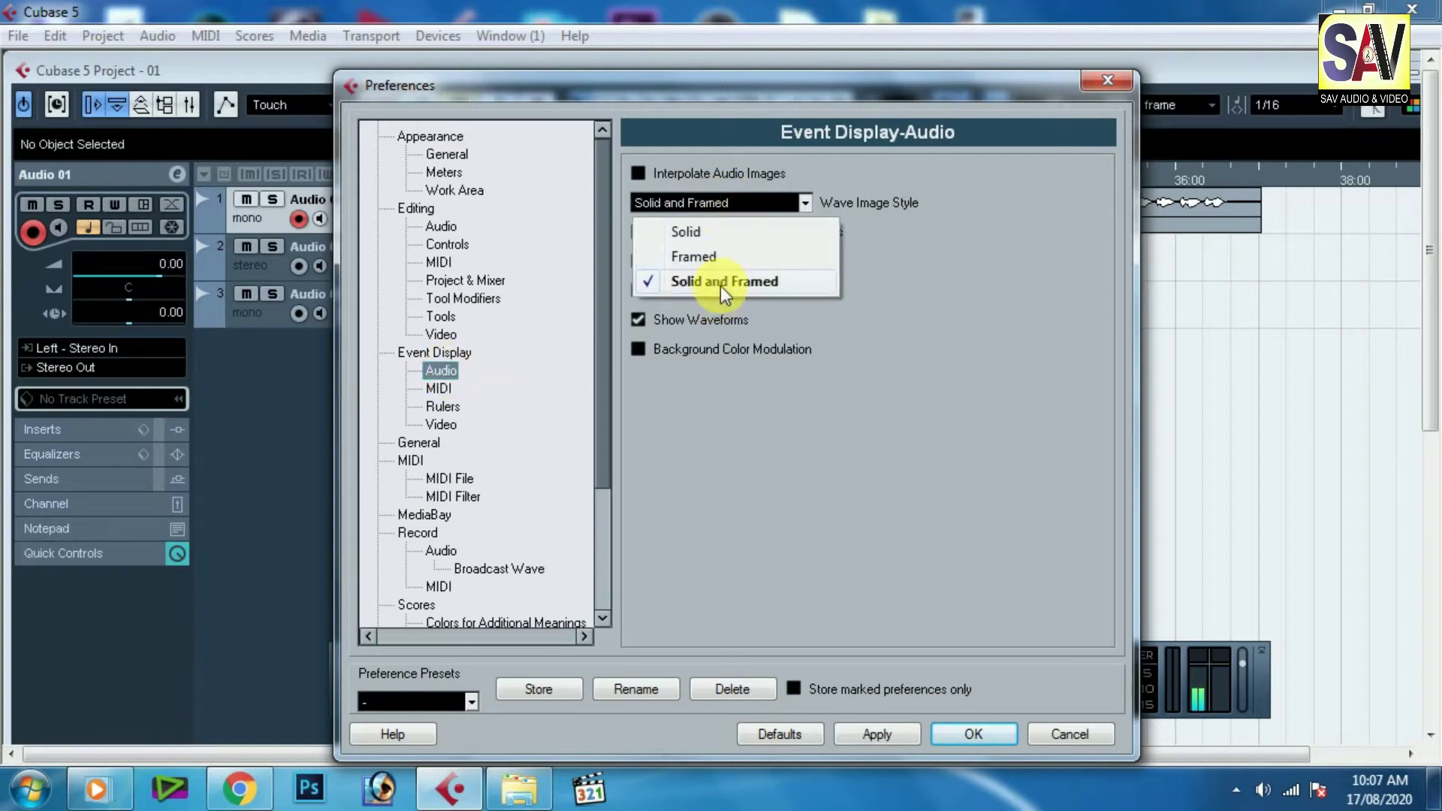
left_click_drag(860, 101, 643, 138)
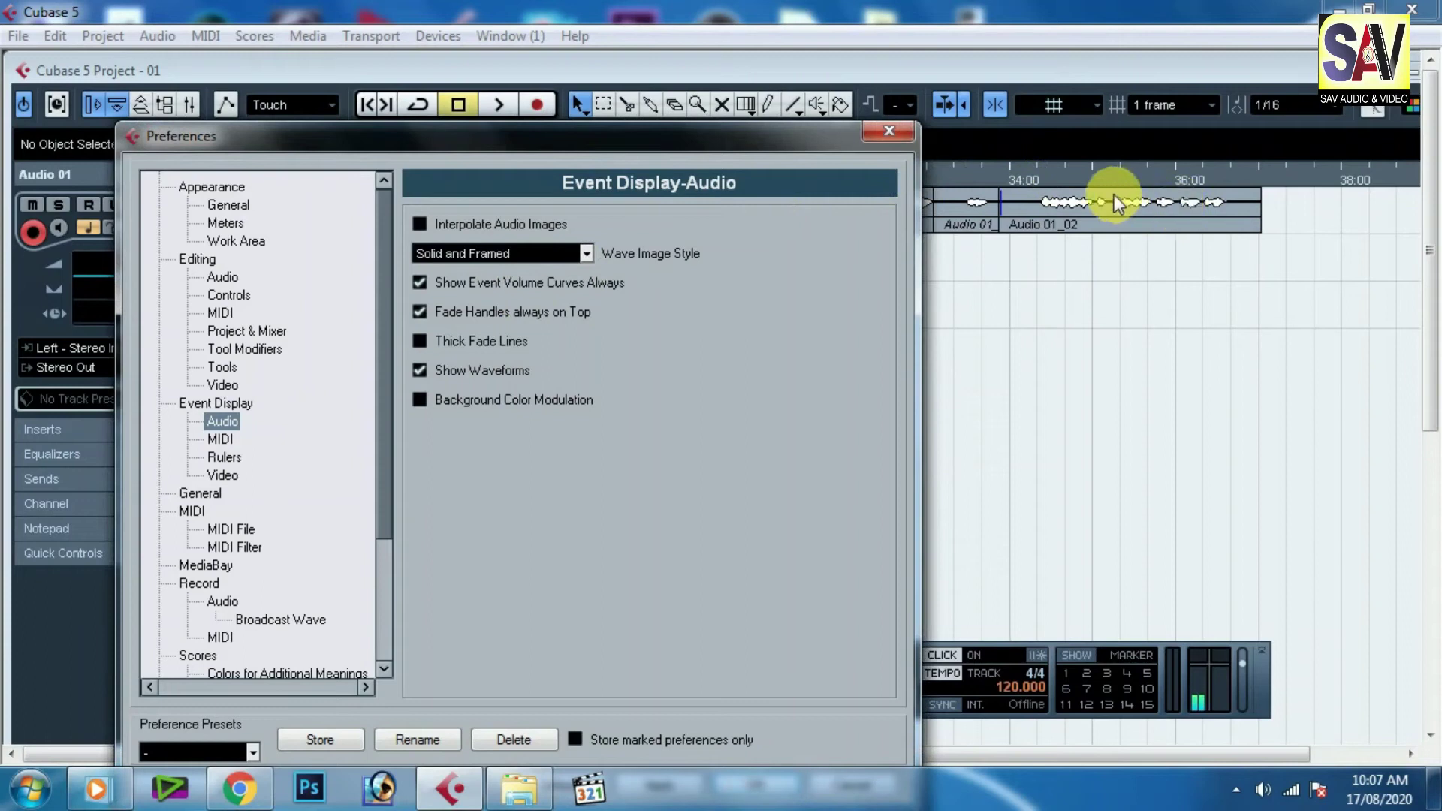
left_click(571, 253)
left_click(469, 283)
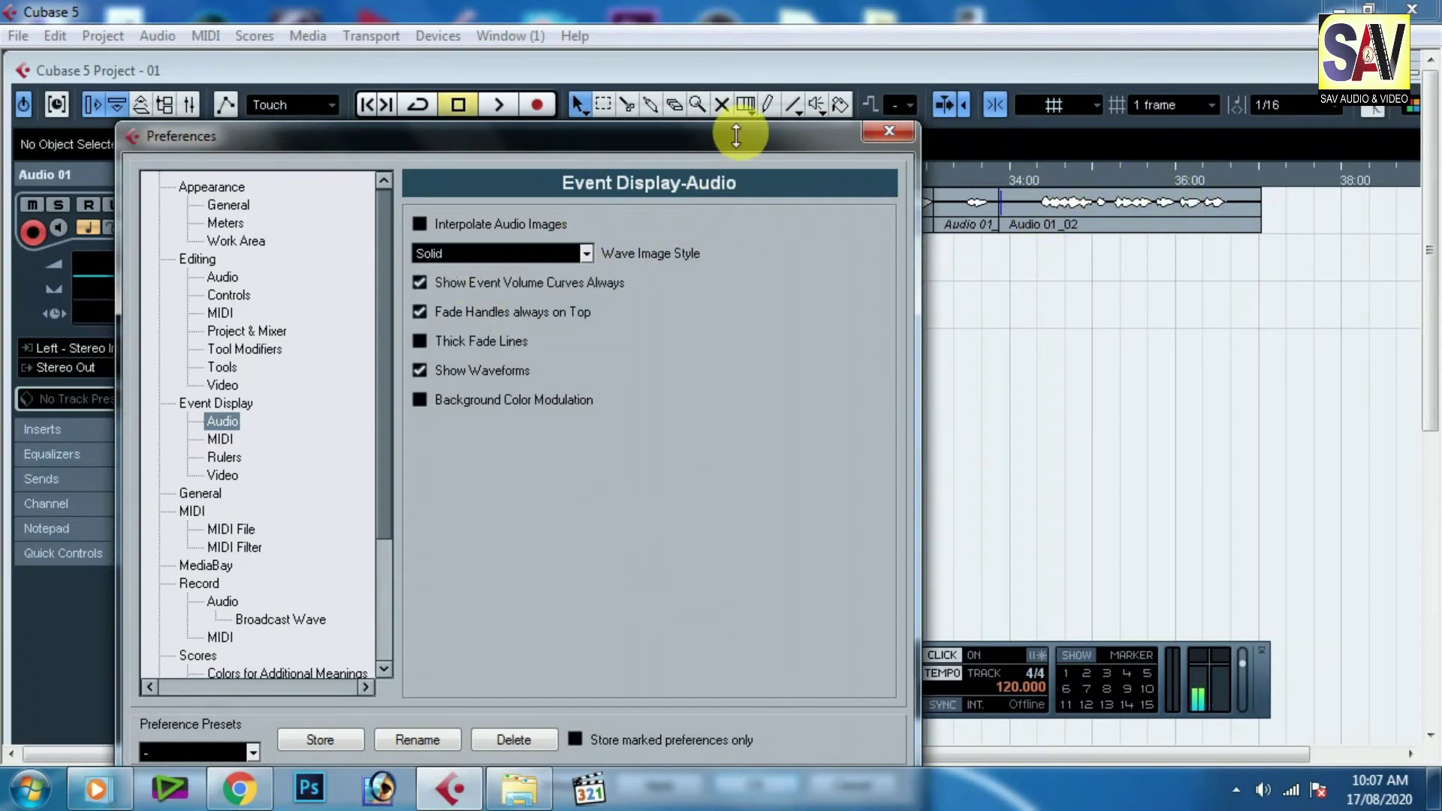
left_click_drag(732, 141, 716, 33)
left_click(660, 679)
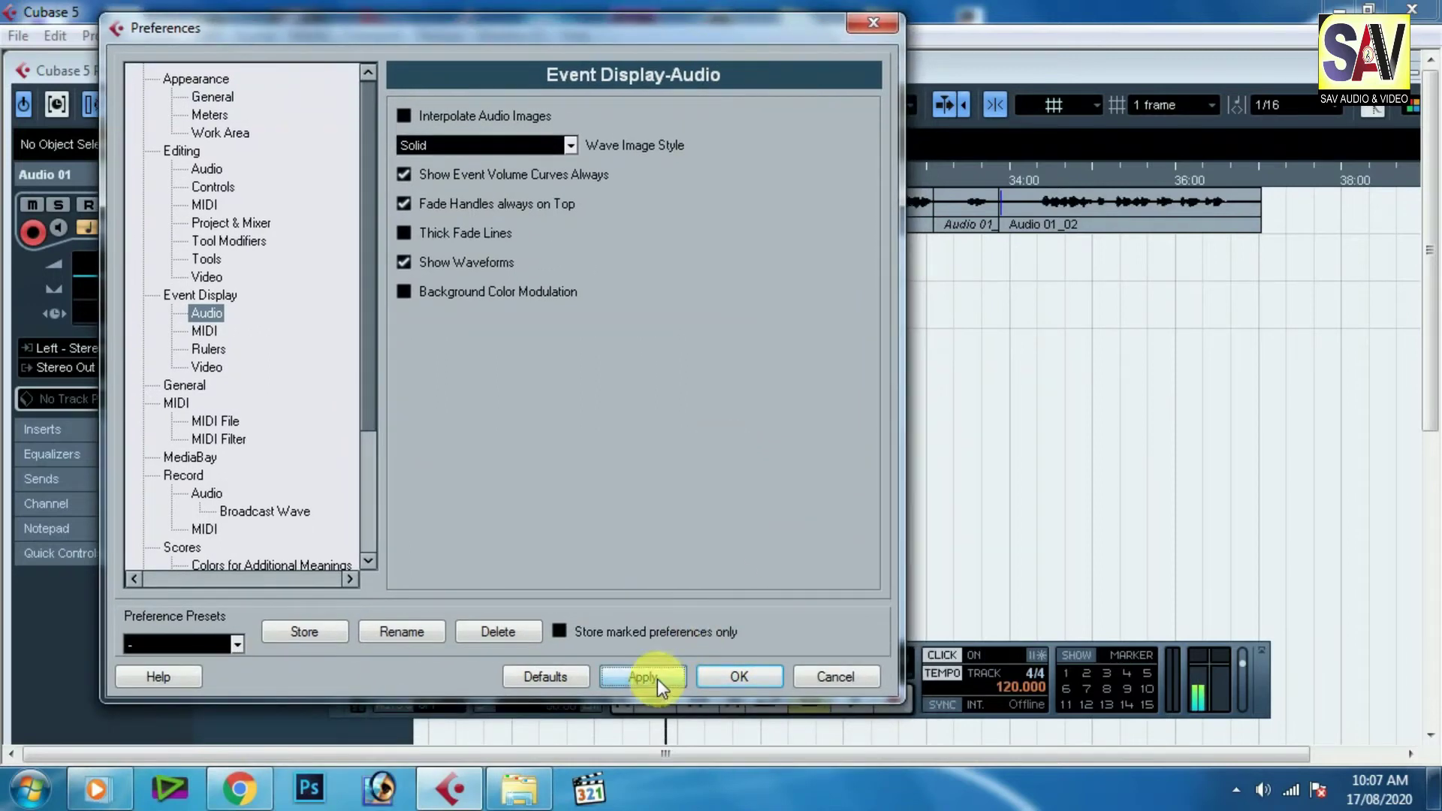
Step: Try the Framed wave image style and set it back to Solid and Framed
left_click(484, 153)
left_click(470, 201)
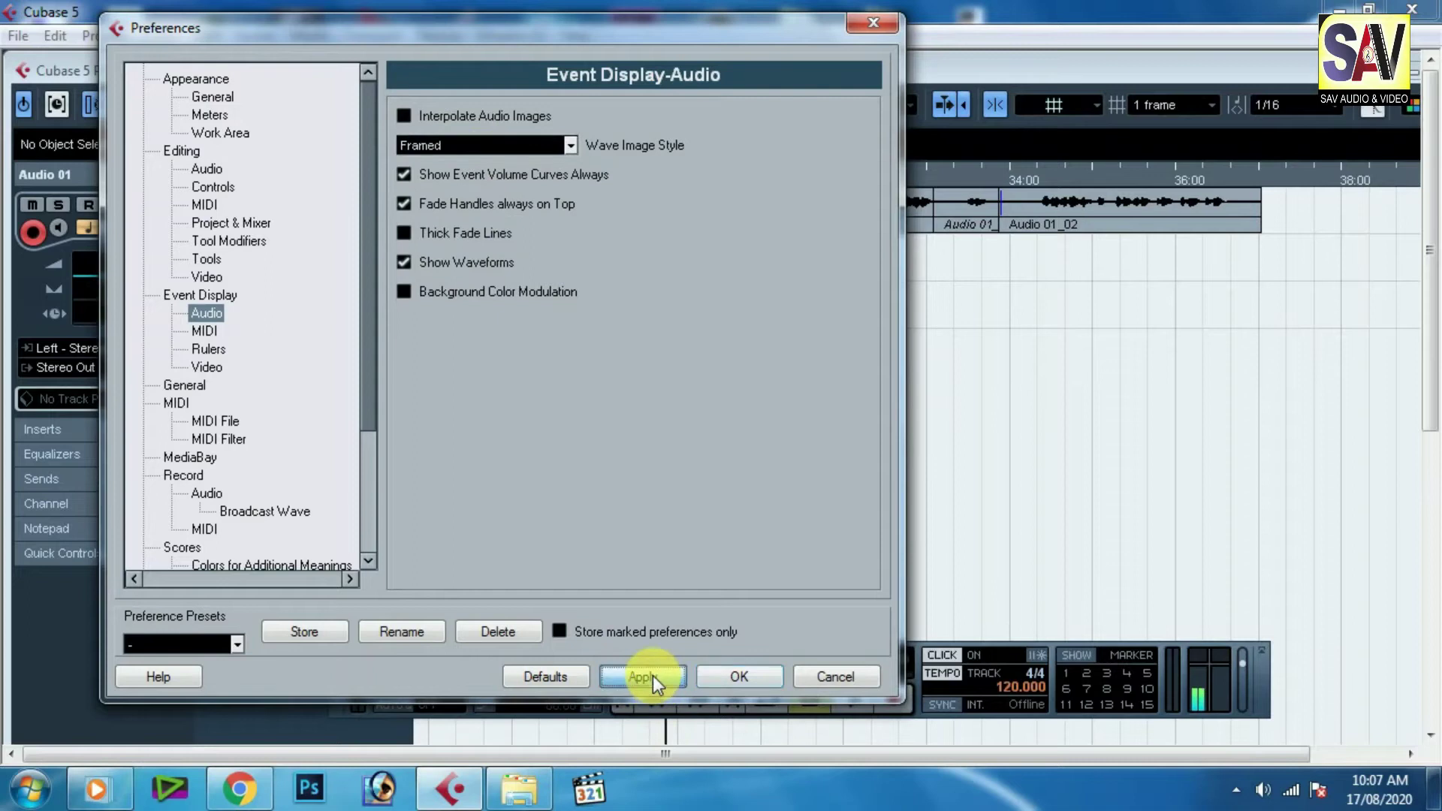
left_click(490, 143)
left_click(495, 220)
left_click(627, 679)
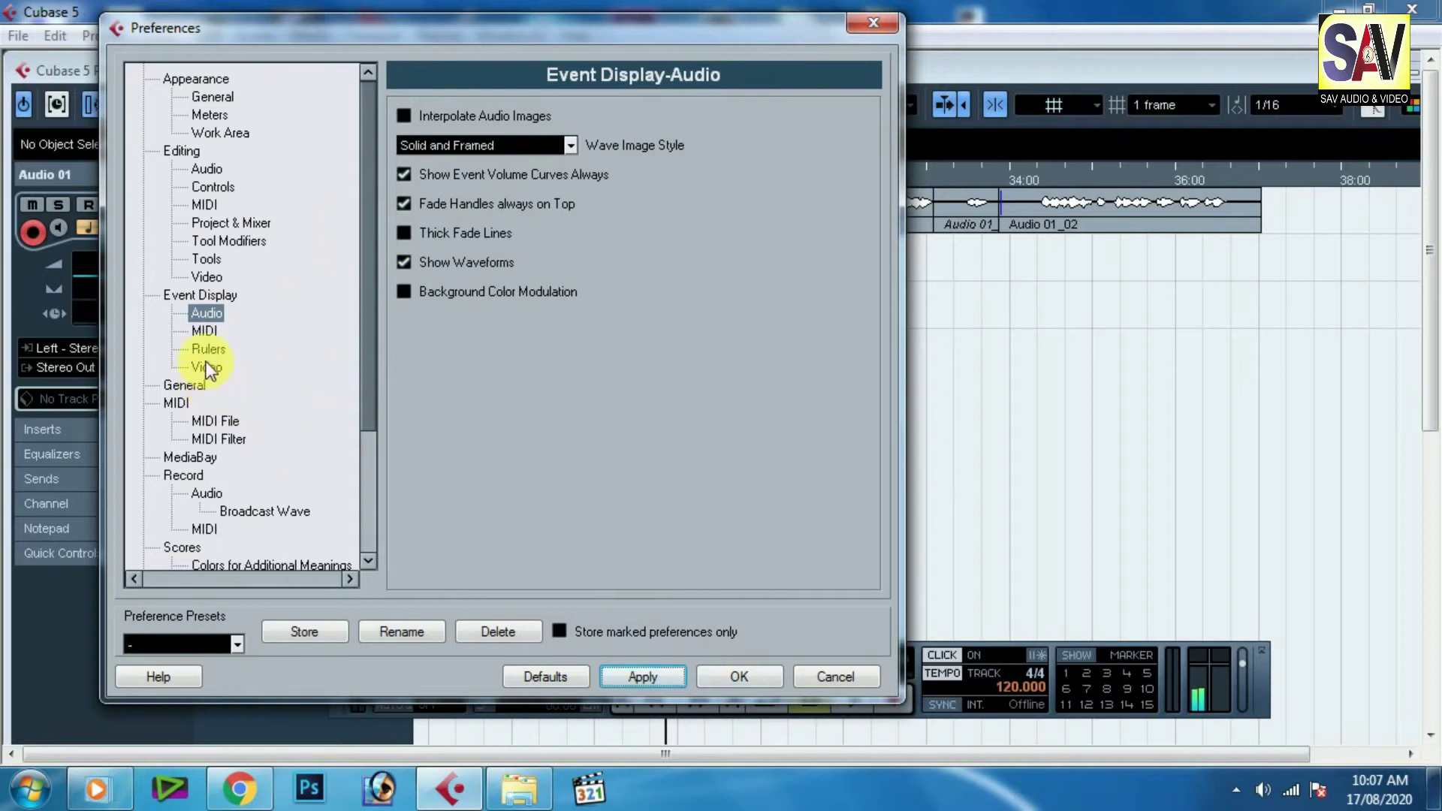
Step: Review the General, MIDI, MediaBay, Record and Transport preferences and close the dialog
left_click(196, 387)
left_click(179, 401)
left_click(204, 458)
left_click(204, 477)
left_click_drag(373, 380, 374, 517)
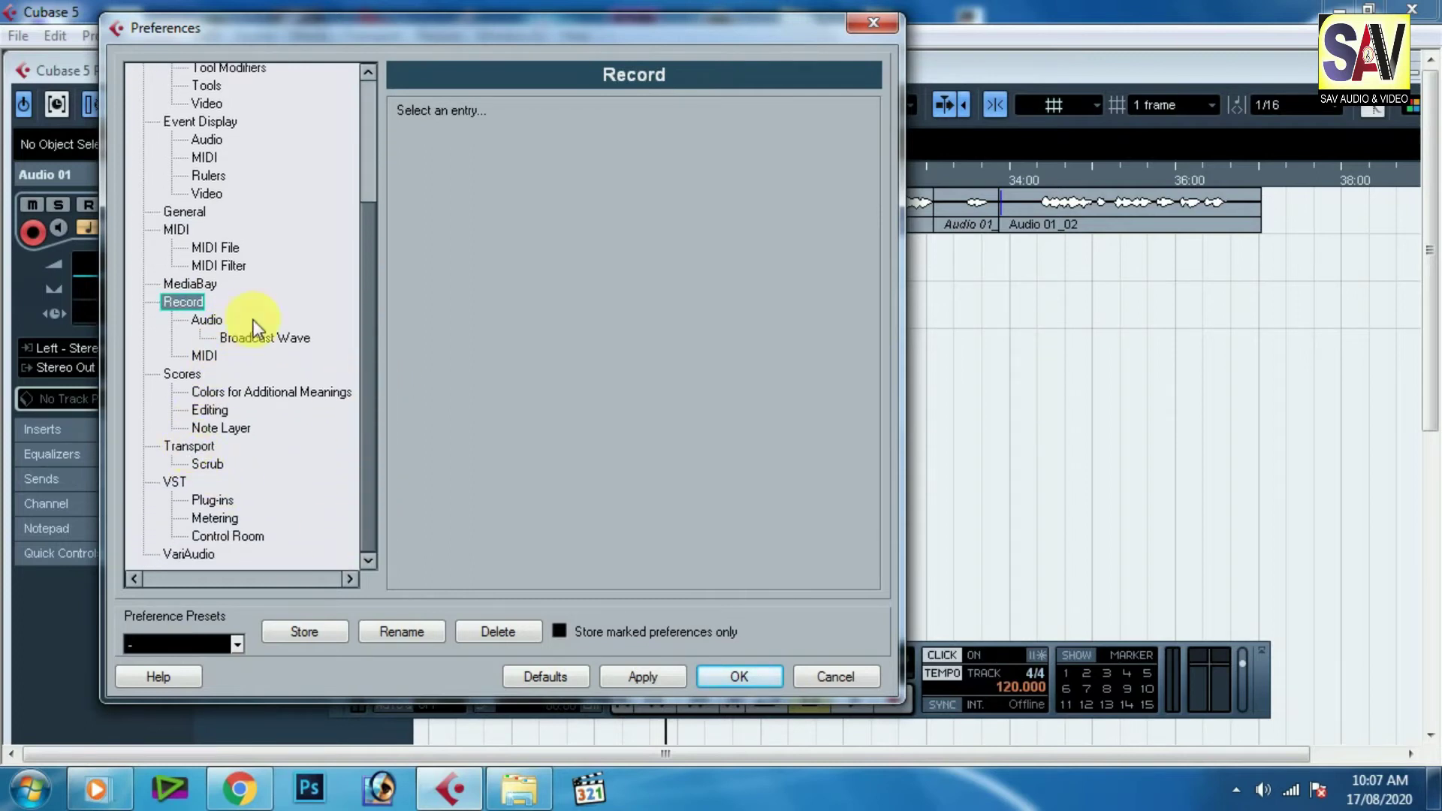
left_click(189, 448)
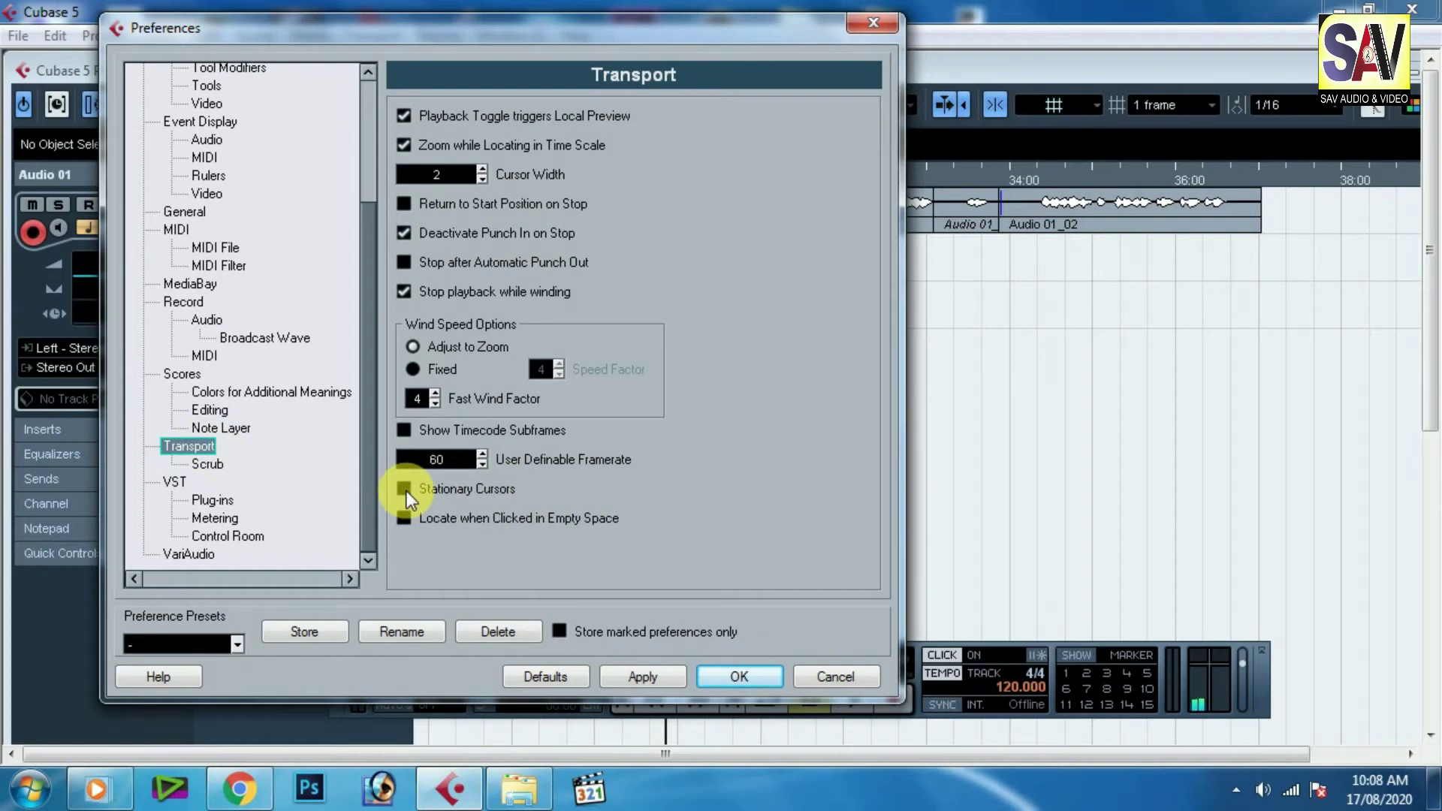
left_click_drag(773, 31, 989, 430)
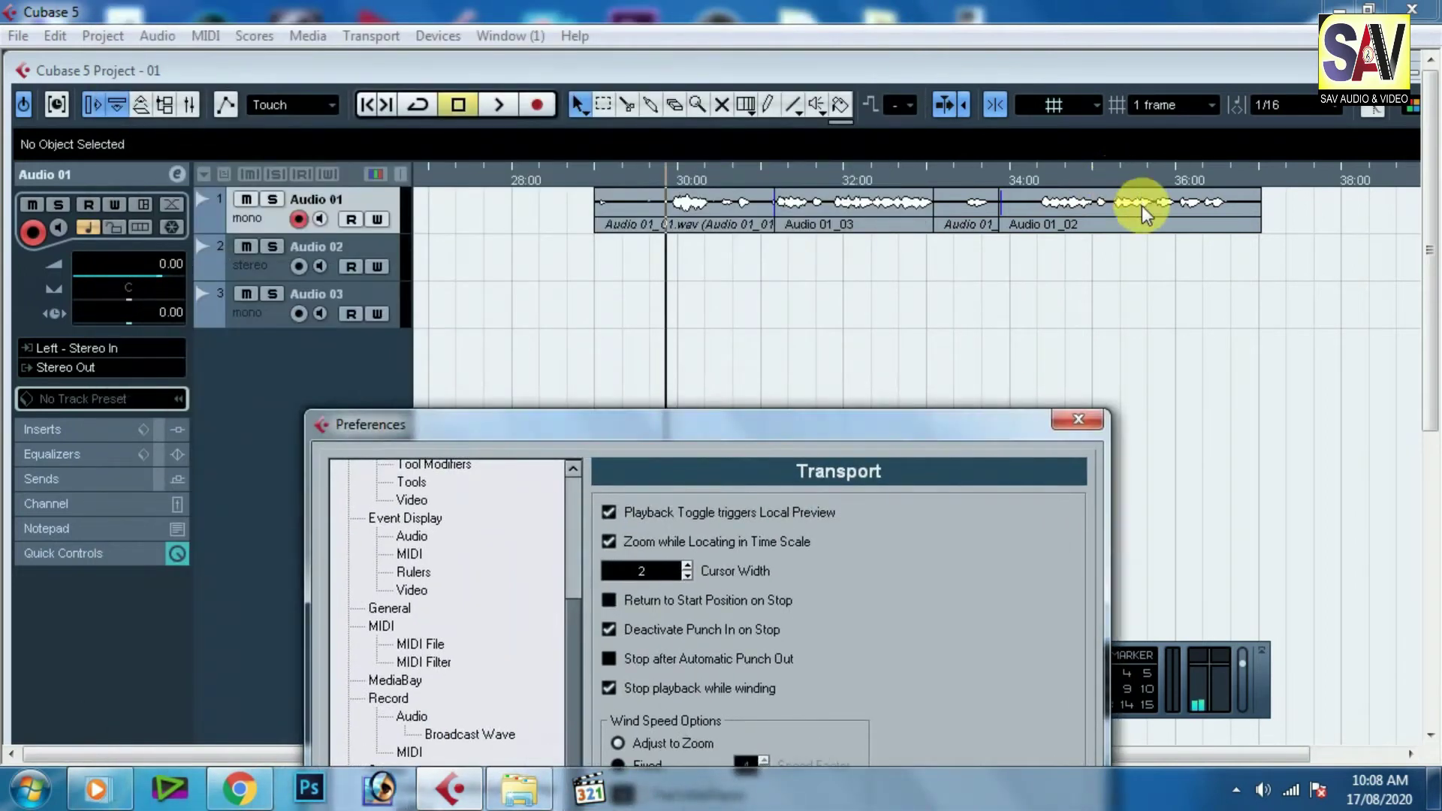
left_click(1078, 432)
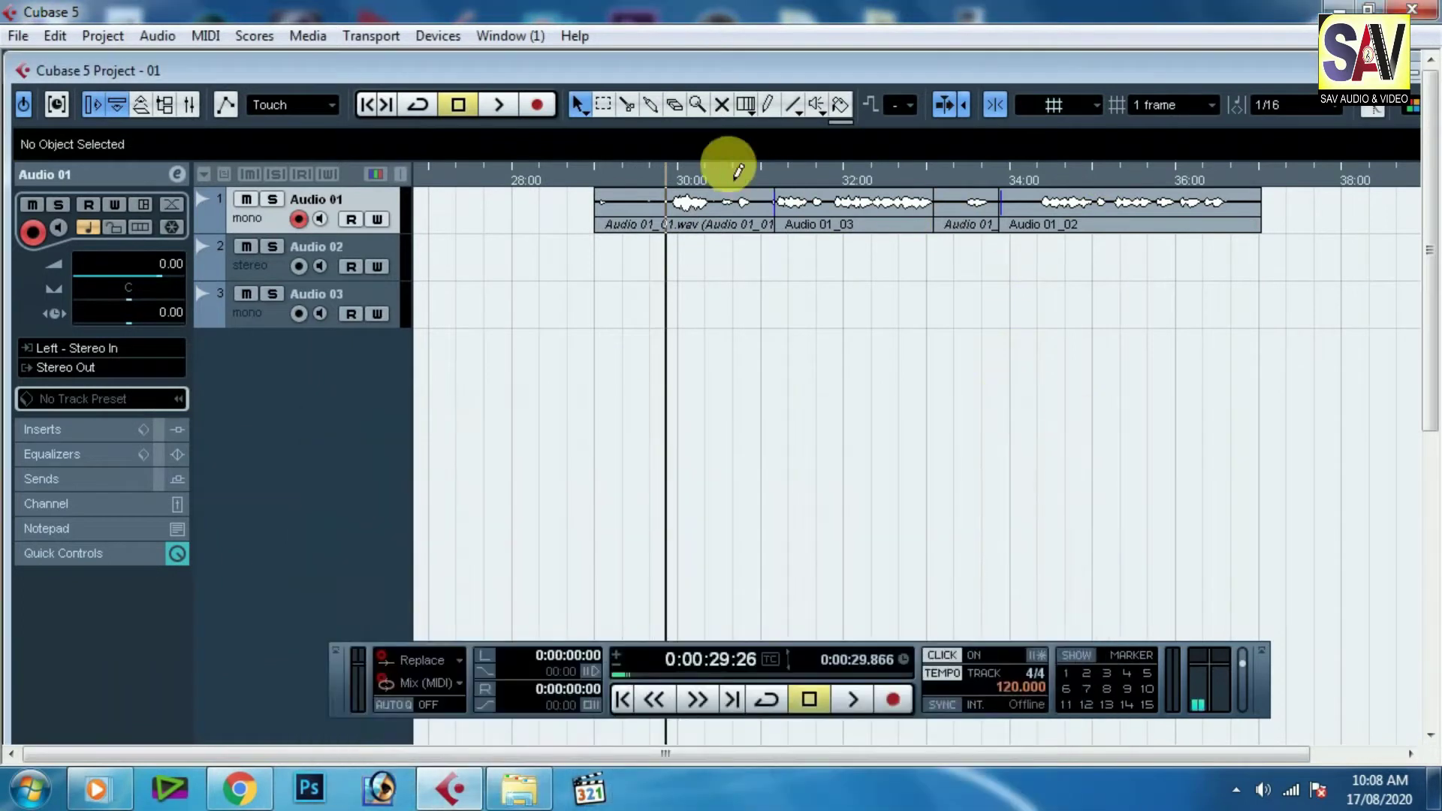
Step: Zoom into the timeline while locating the cursor at 0:00:30:01 and play back the Audio 01 clips
left_click_drag(763, 180, 643, 205)
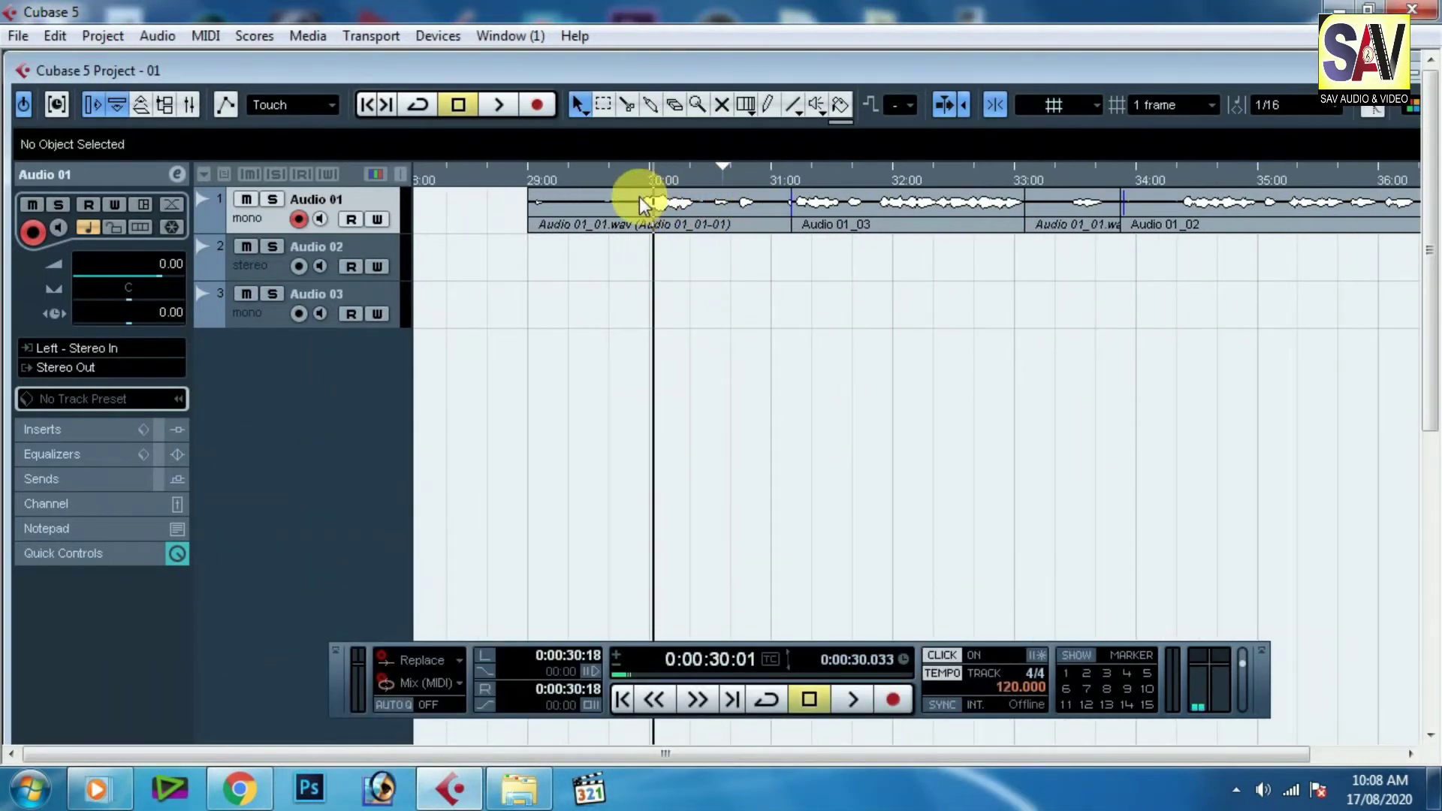
key("space")
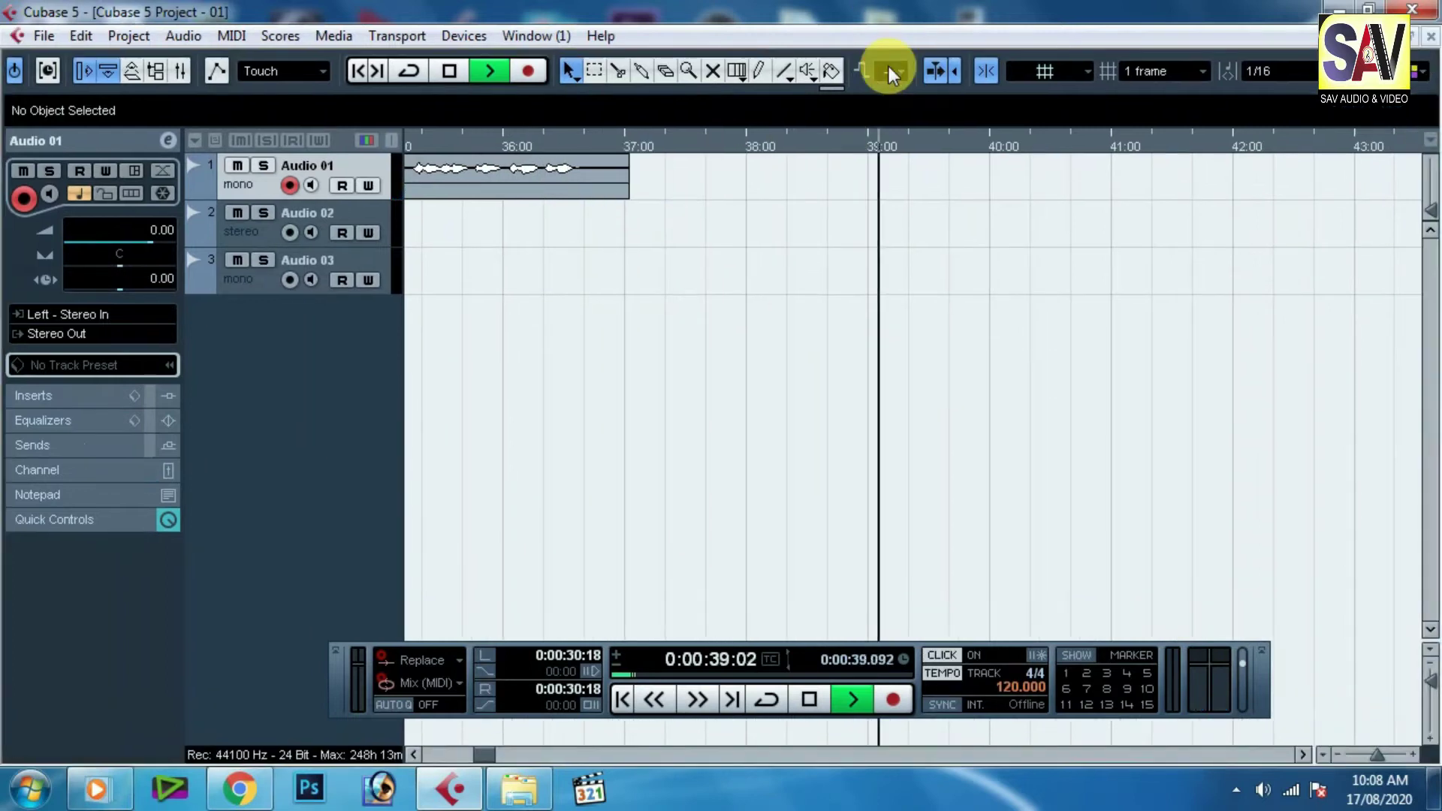
Step: Zoom into and back out of the timeline during playback to examine the project cursor's movement, and stop playback
double_click(889, 70)
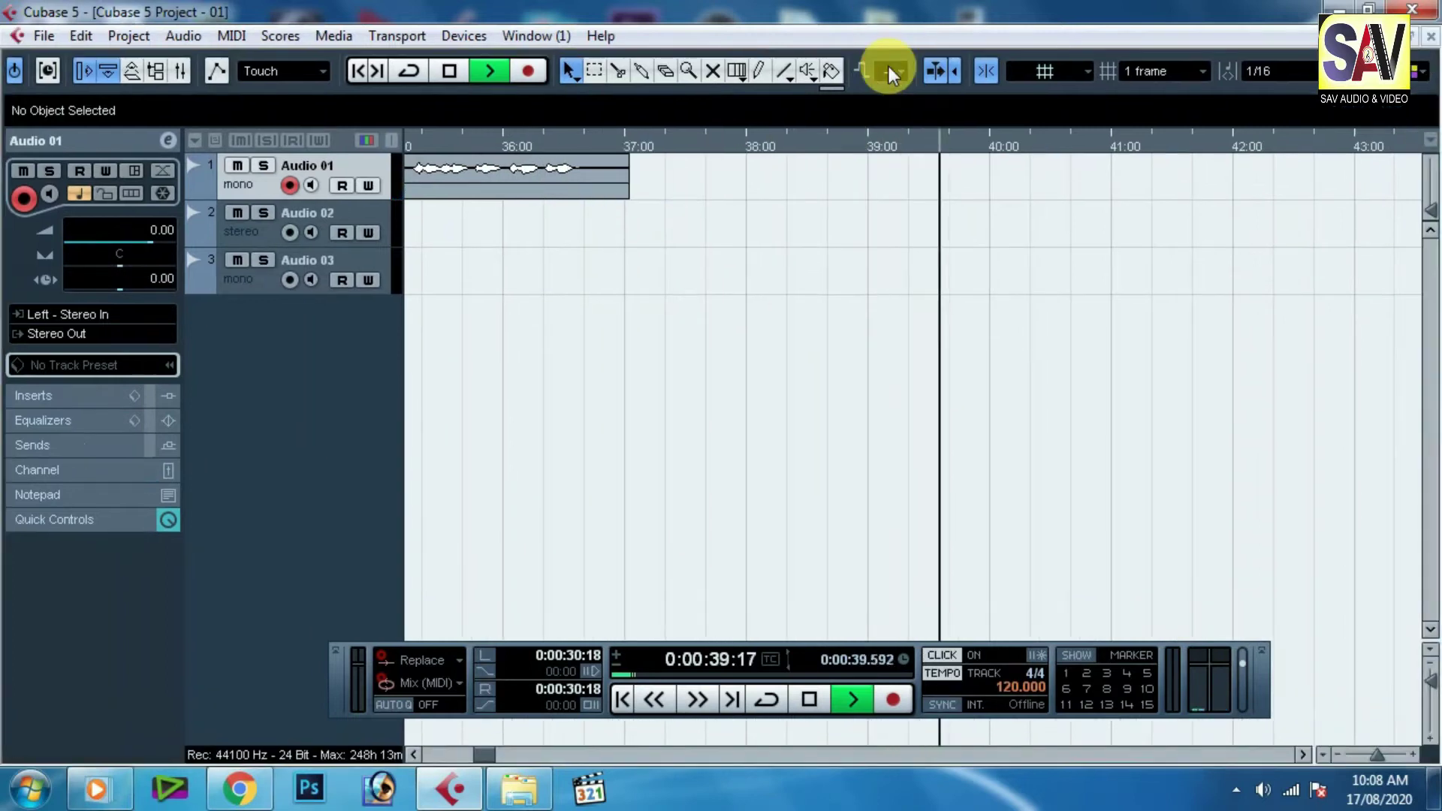
key("h")
key("h")
key("h")
key("h")
key("h")
key("h")
key("h")
key("h")
key("h")
key("h")
key("h")
key("h")
key("h")
key("h")
key("h")
key("h")
key("h")
key("h")
key("h")
key("h")
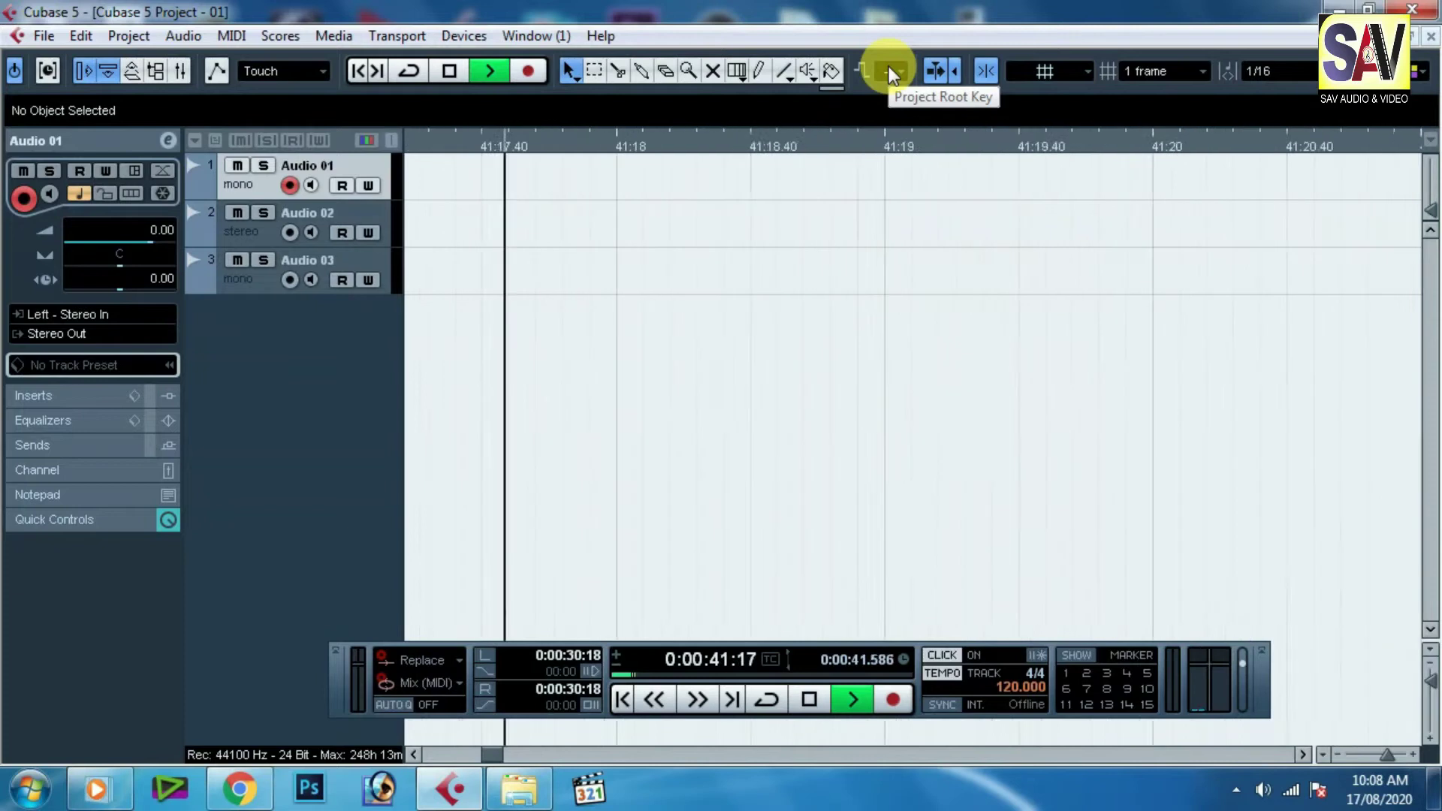
key("g")
key("g")
key("g")
key("g")
key("g")
key("g")
key("g")
key("g")
key("g")
key("g")
key("g")
key("g")
key("g")
key("g")
key("g")
key("g")
key("g")
key("g")
key("g")
key("g")
key("g")
key("g")
key("g")
key("g")
key("g")
key("g")
key("g")
key("g")
key("g")
key("g")
key("g")
key("g")
key("g")
key("g")
key("space")
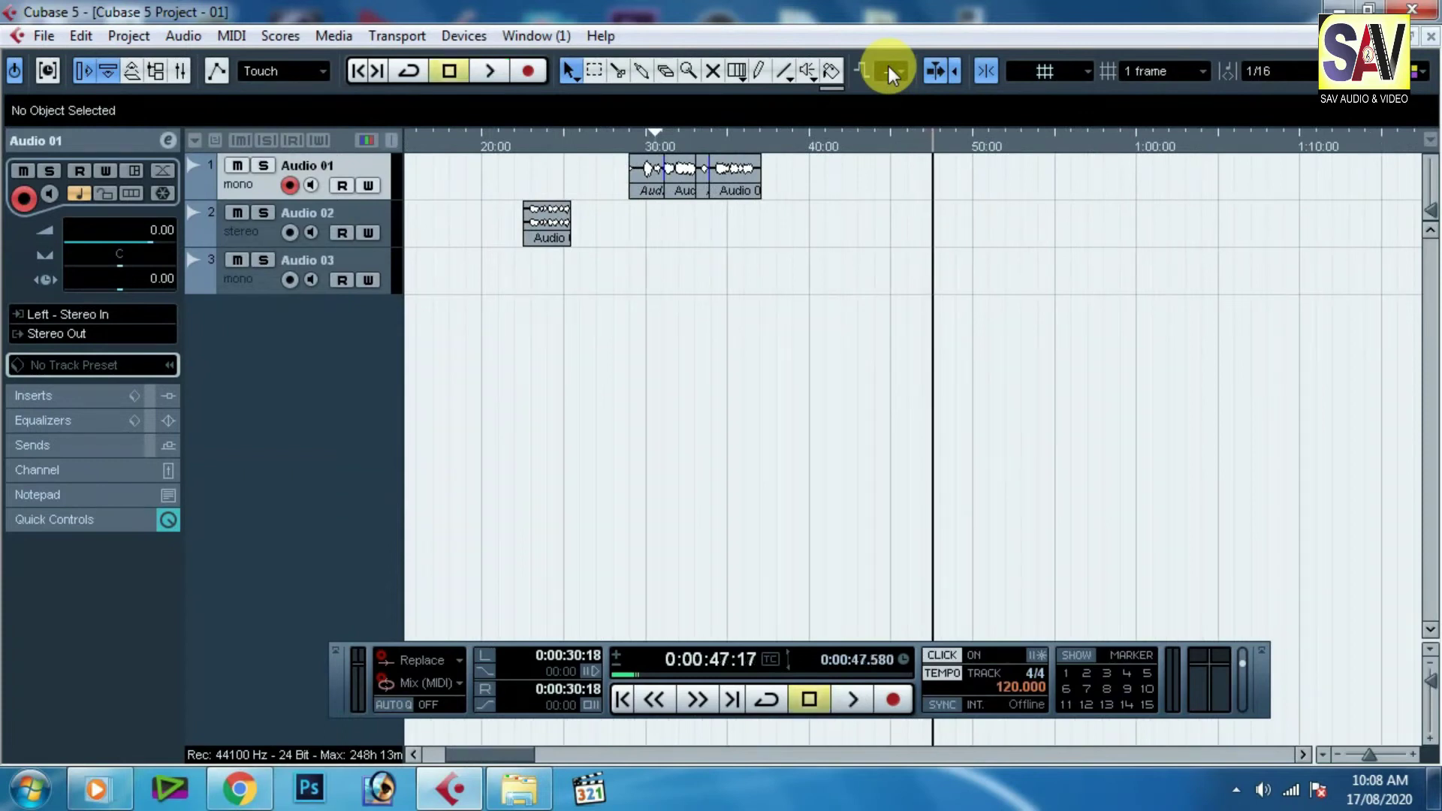
Step: Enable Stationary Cursors in the Transport preferences and confirm the dialog
left_click(44, 36)
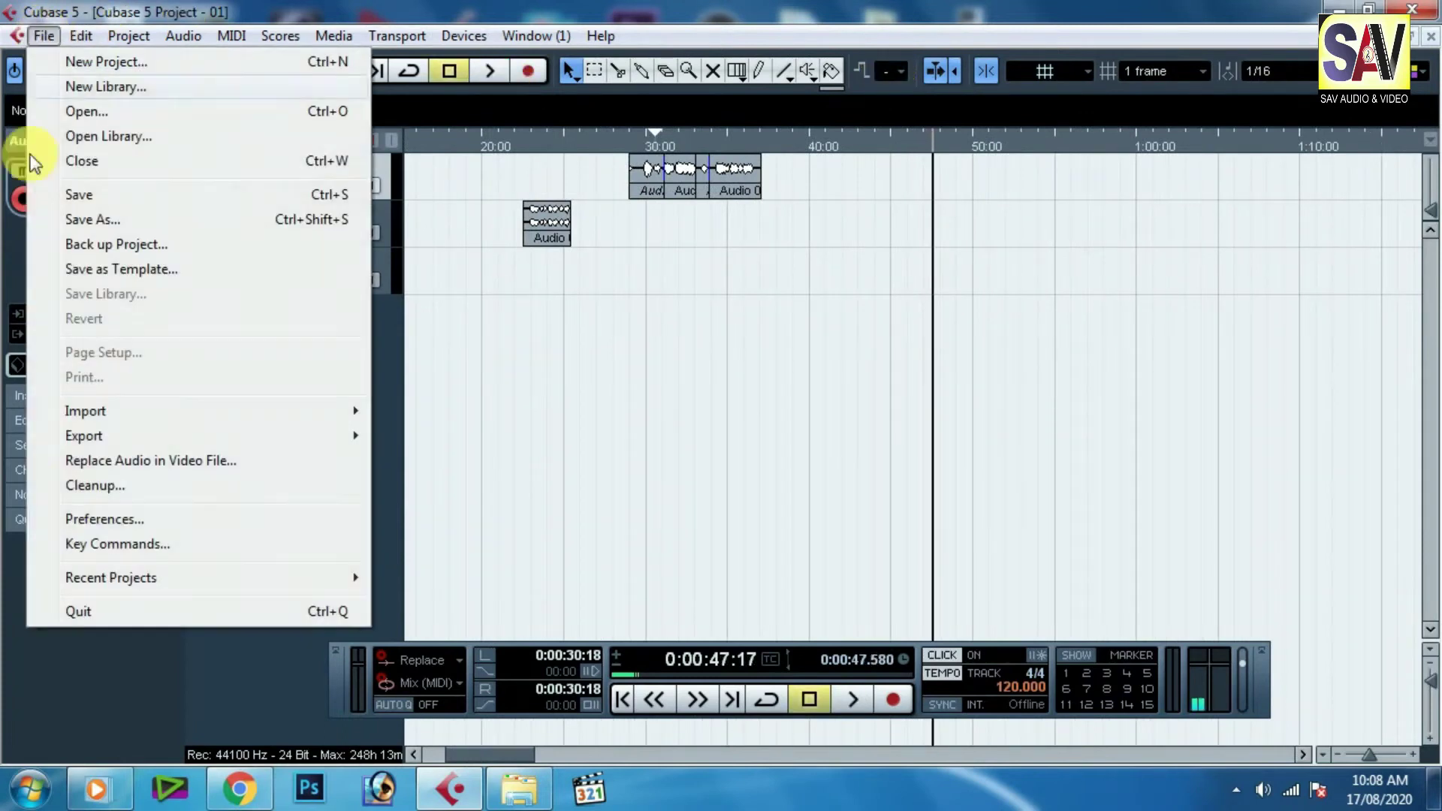
left_click(116, 520)
left_click_drag(594, 435, 495, 137)
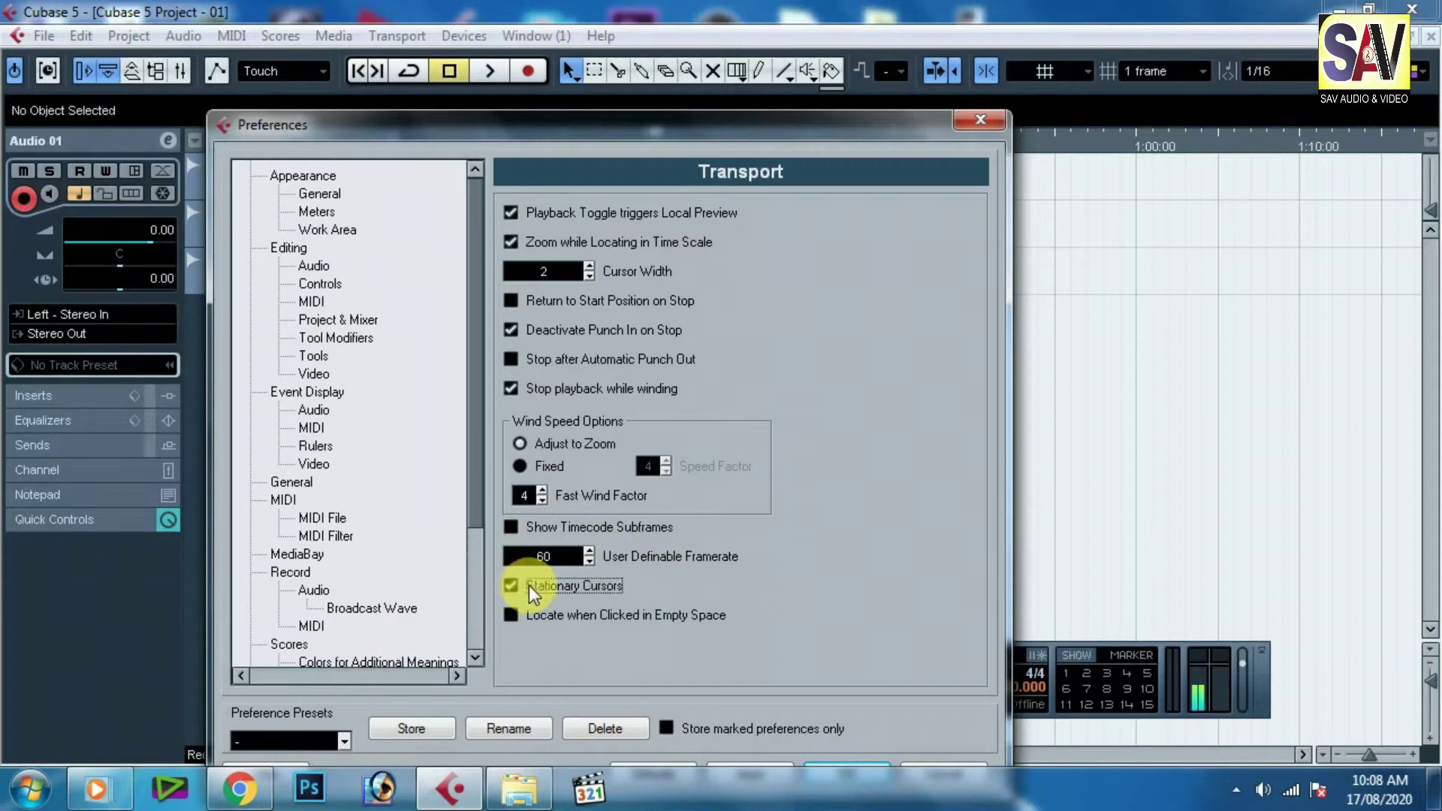
left_click_drag(734, 124, 731, 16)
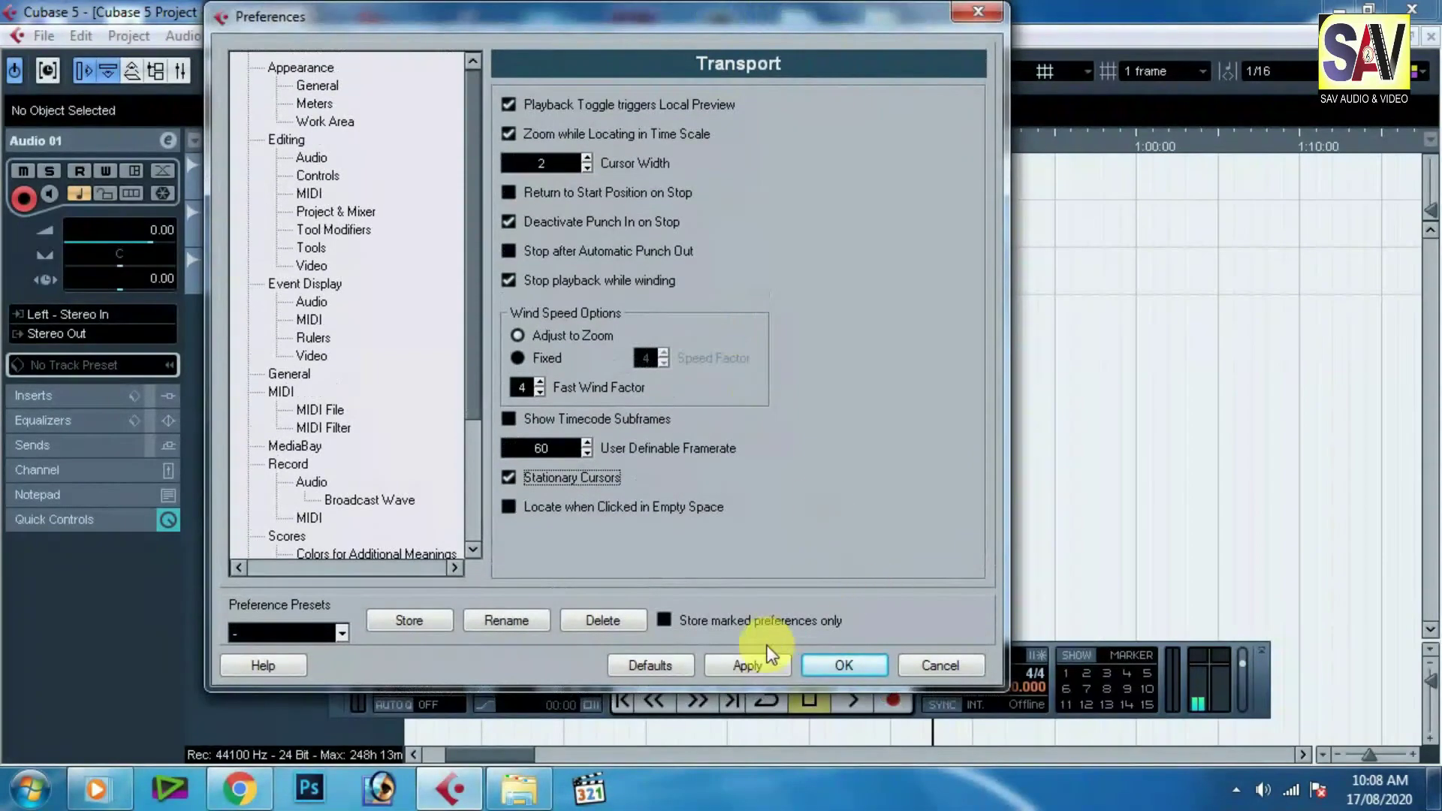
left_click(849, 667)
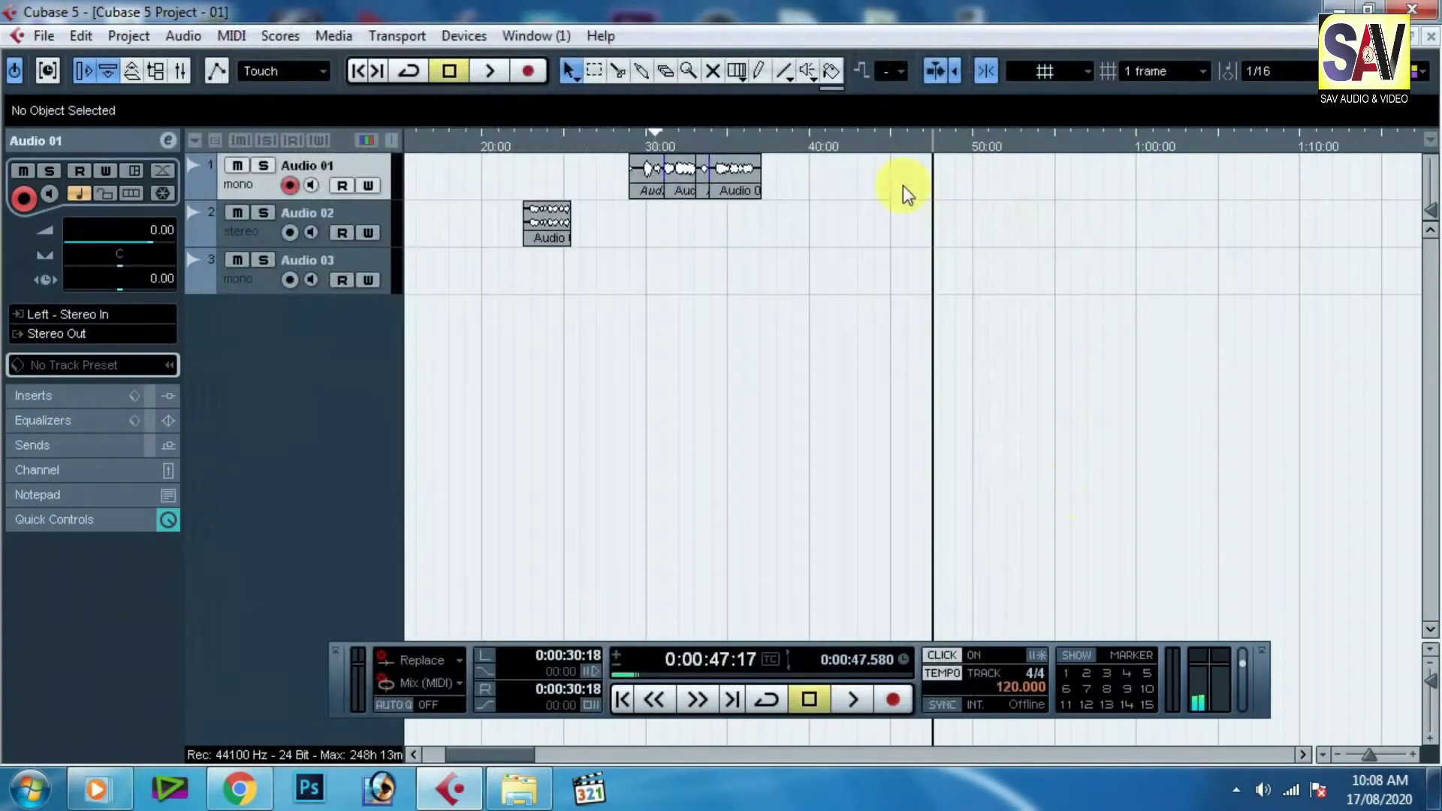
Step: Locate the cursor at 0:00:30:08 and play back the Audio 01 clips to observe how the timeline scrolls under the cursor
left_click_drag(652, 139, 770, 229)
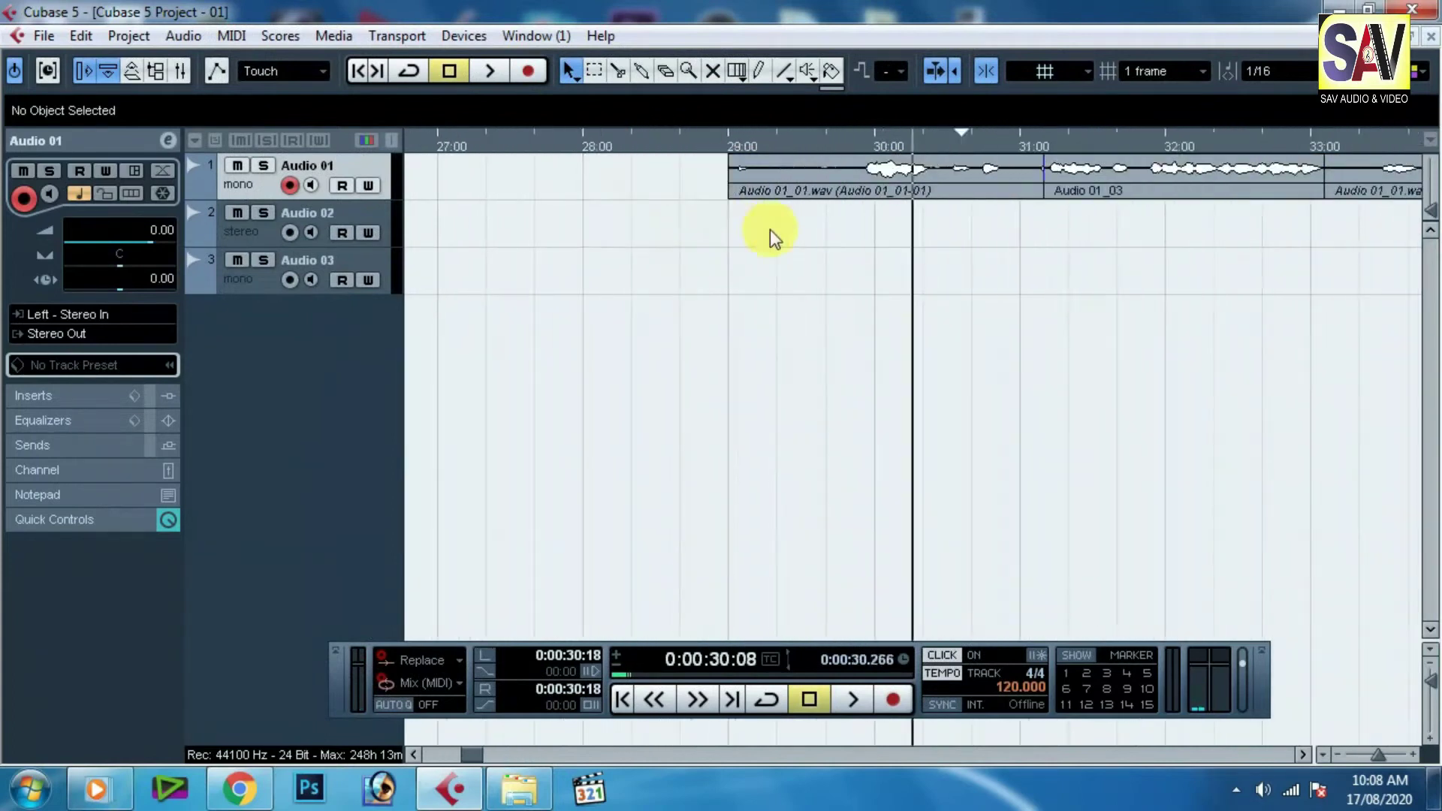
key("space")
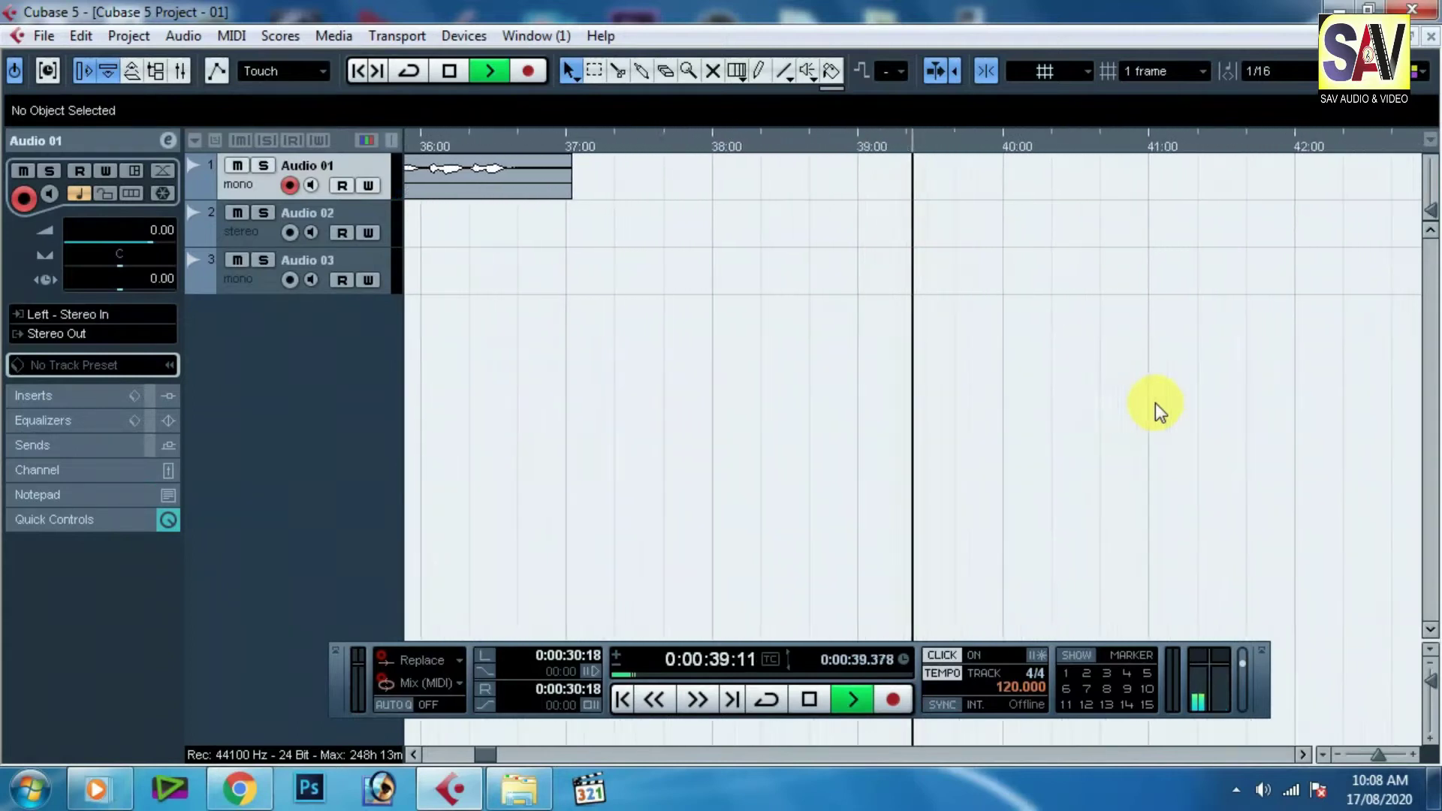
key("space")
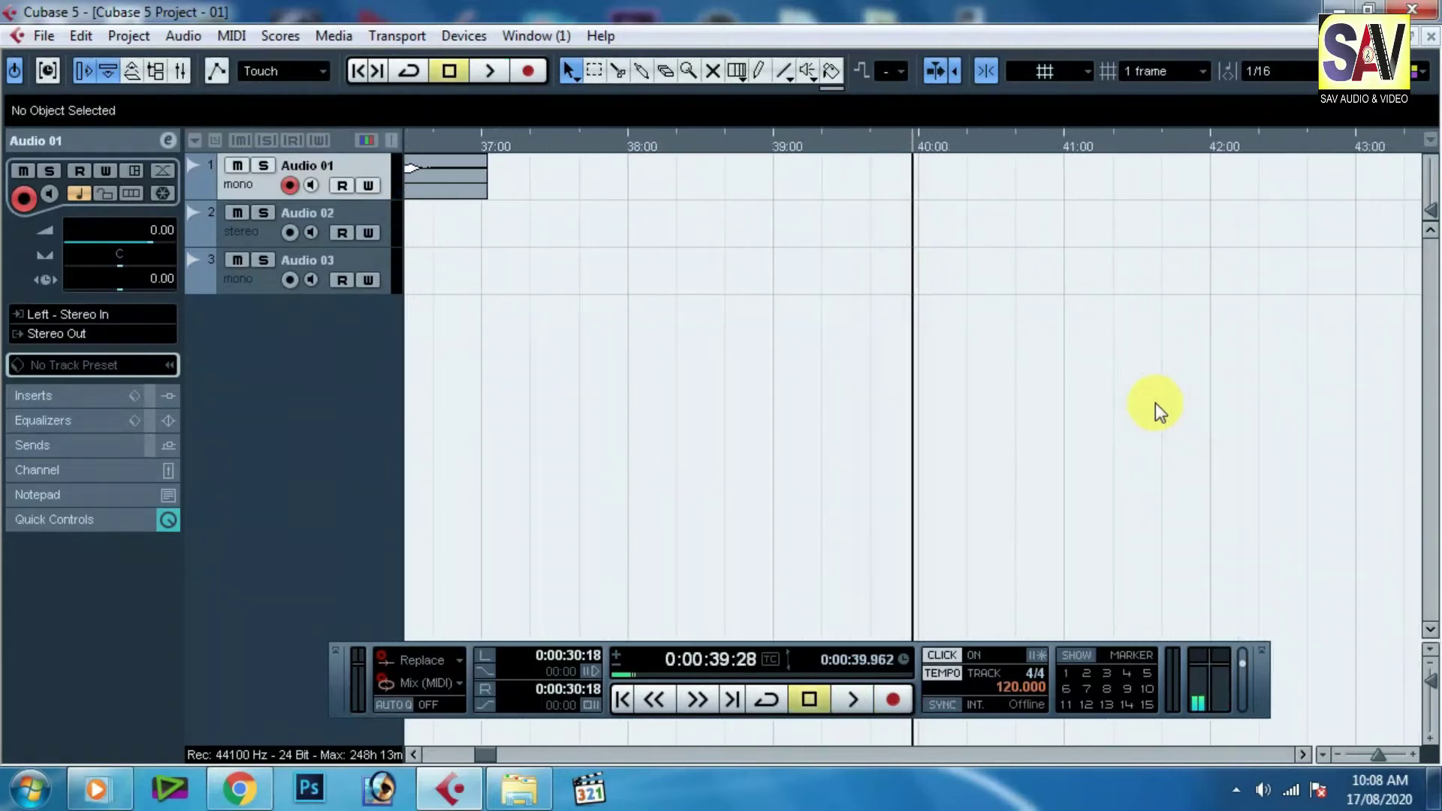
Step: Disable Stationary Cursors in the Transport preferences and confirm the dialog
left_click(43, 36)
left_click(143, 519)
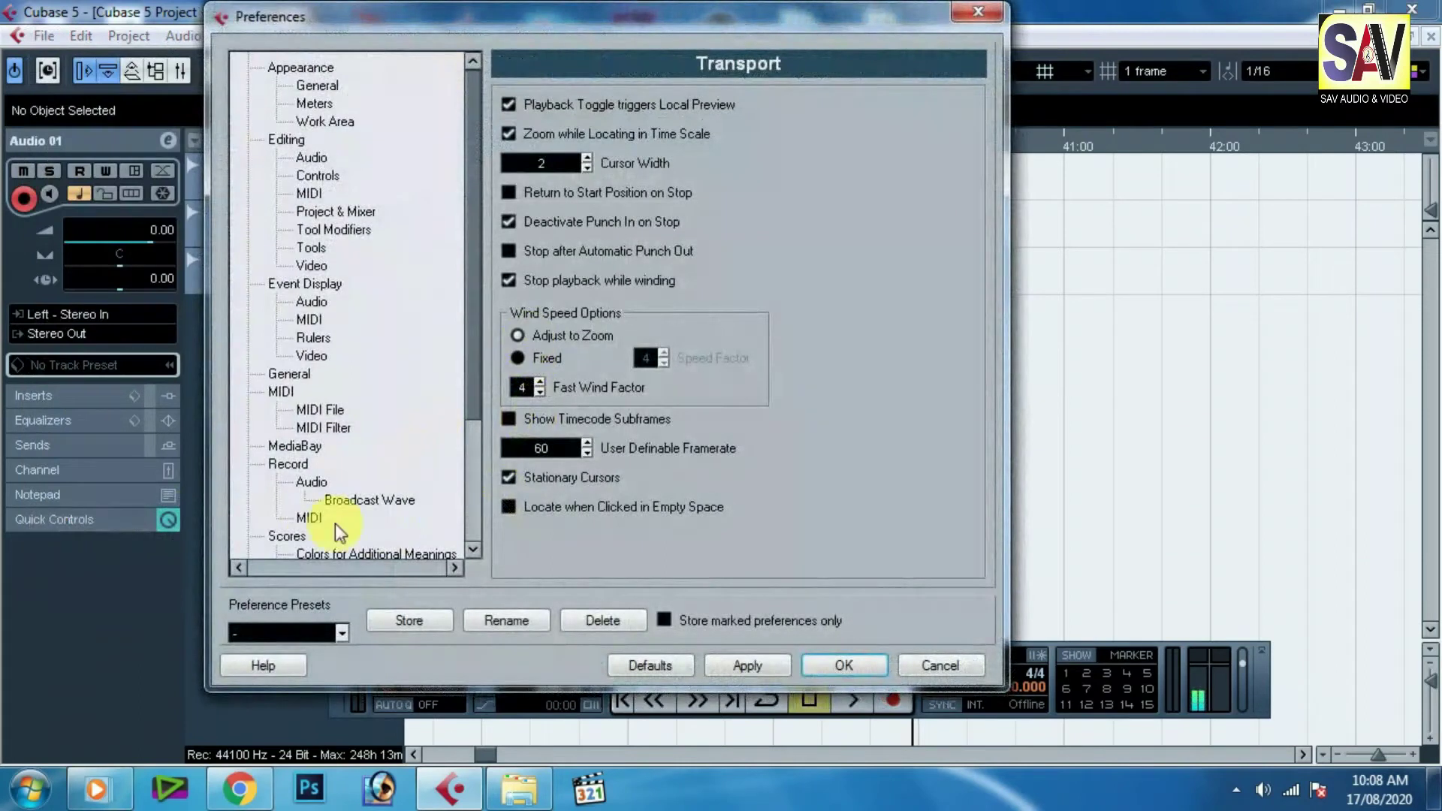
left_click_drag(474, 372, 474, 529)
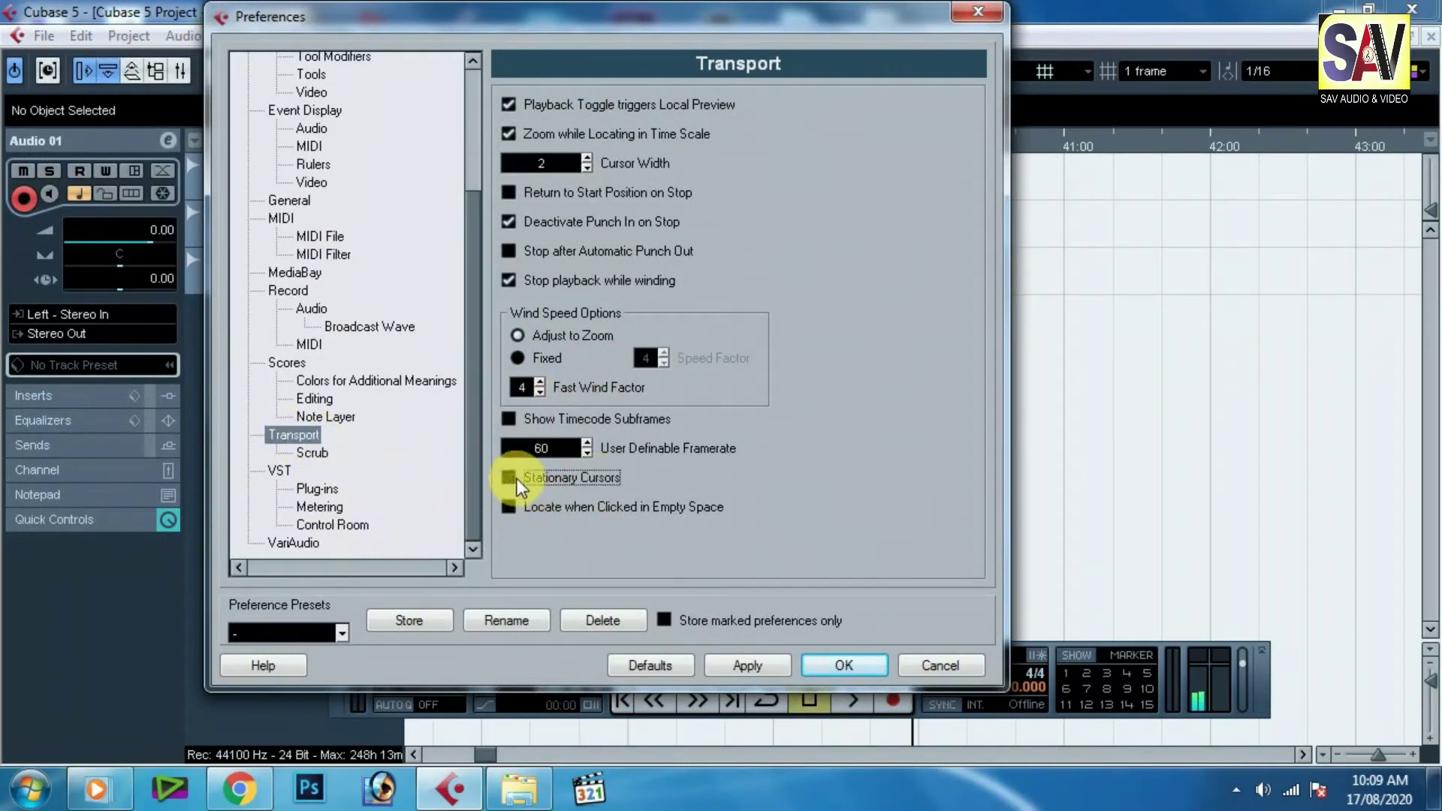
left_click(844, 665)
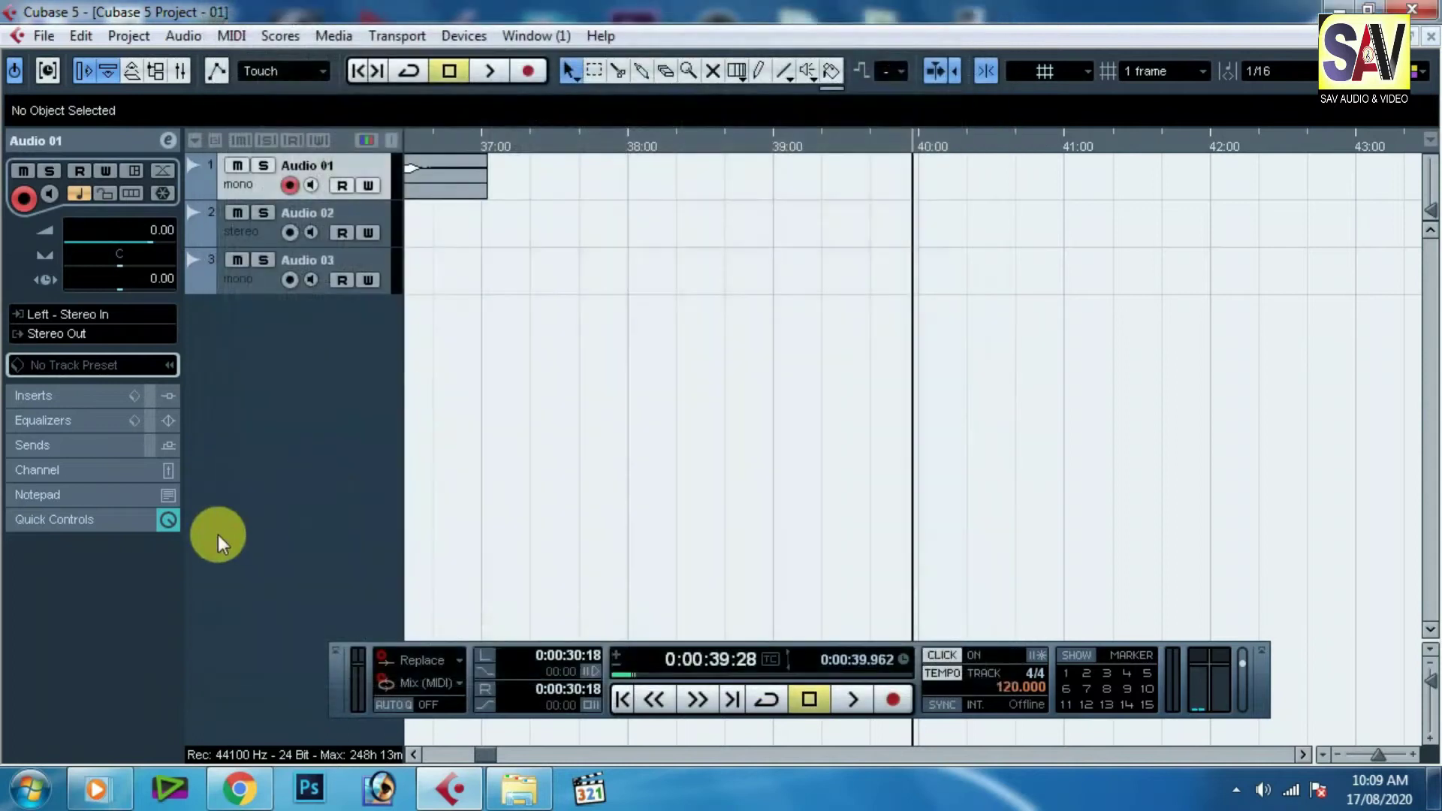
Step: Check the Stationary Cursors setting in the Transport preferences and cancel the dialog
left_click(44, 36)
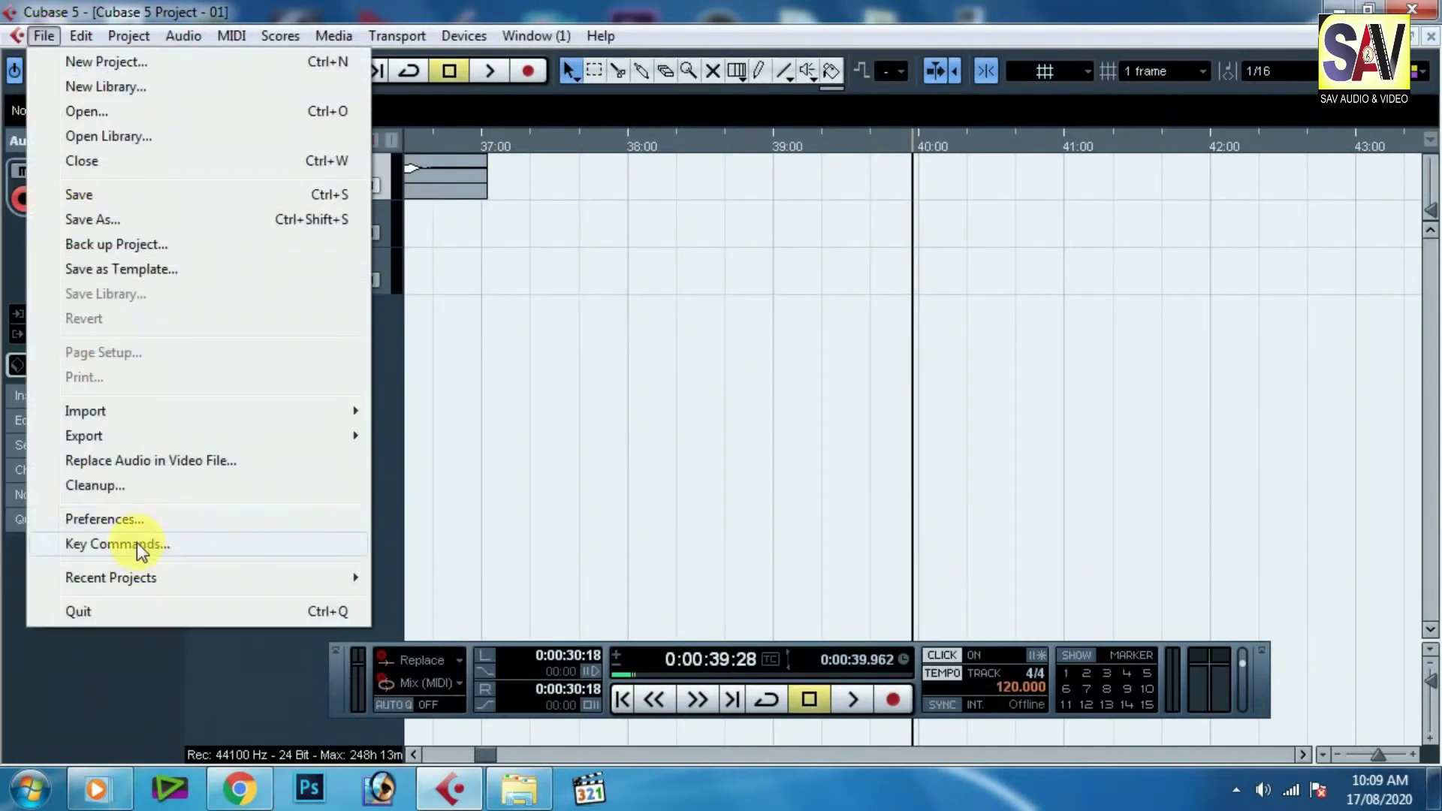
left_click(134, 518)
scroll(341, 471, "down", 2)
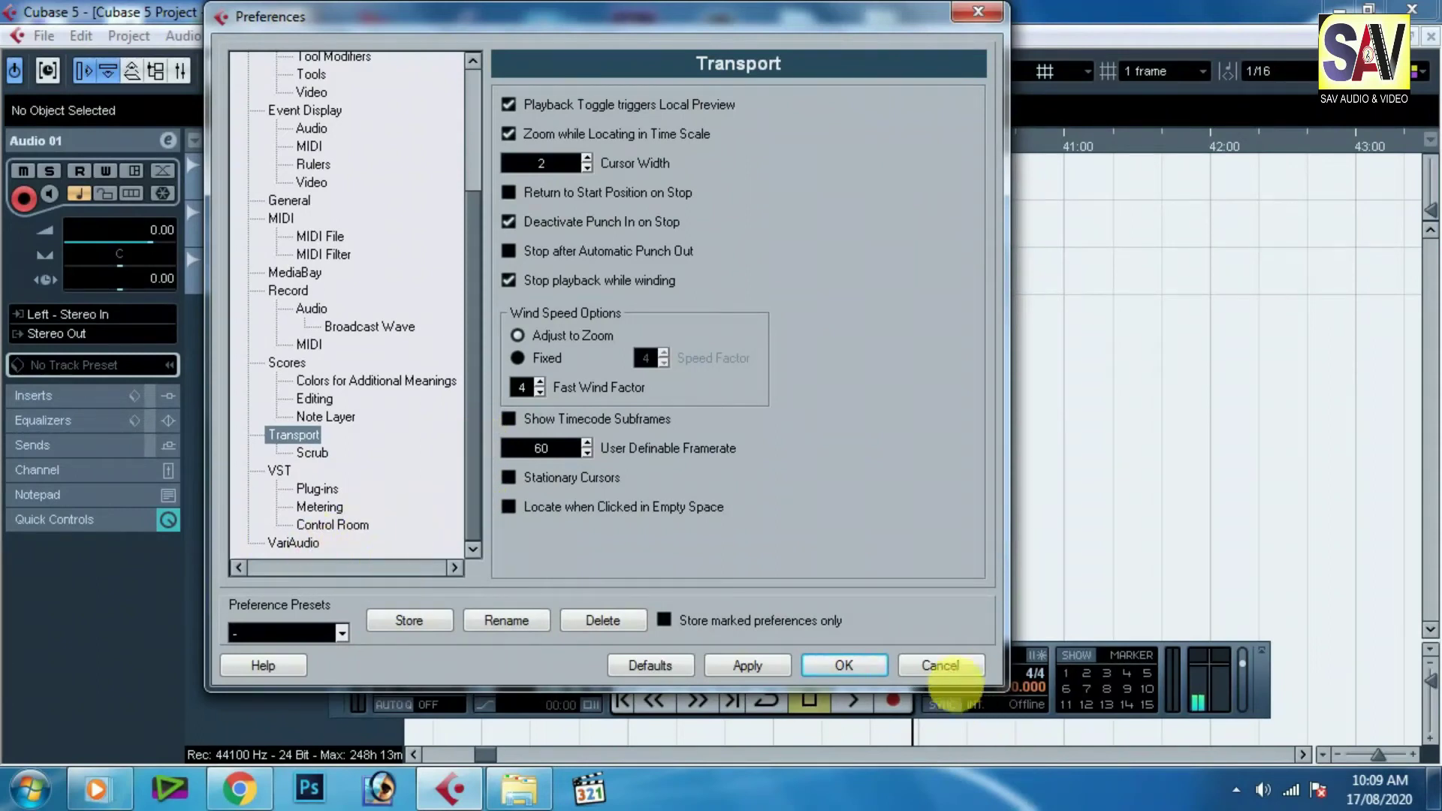
left_click(952, 665)
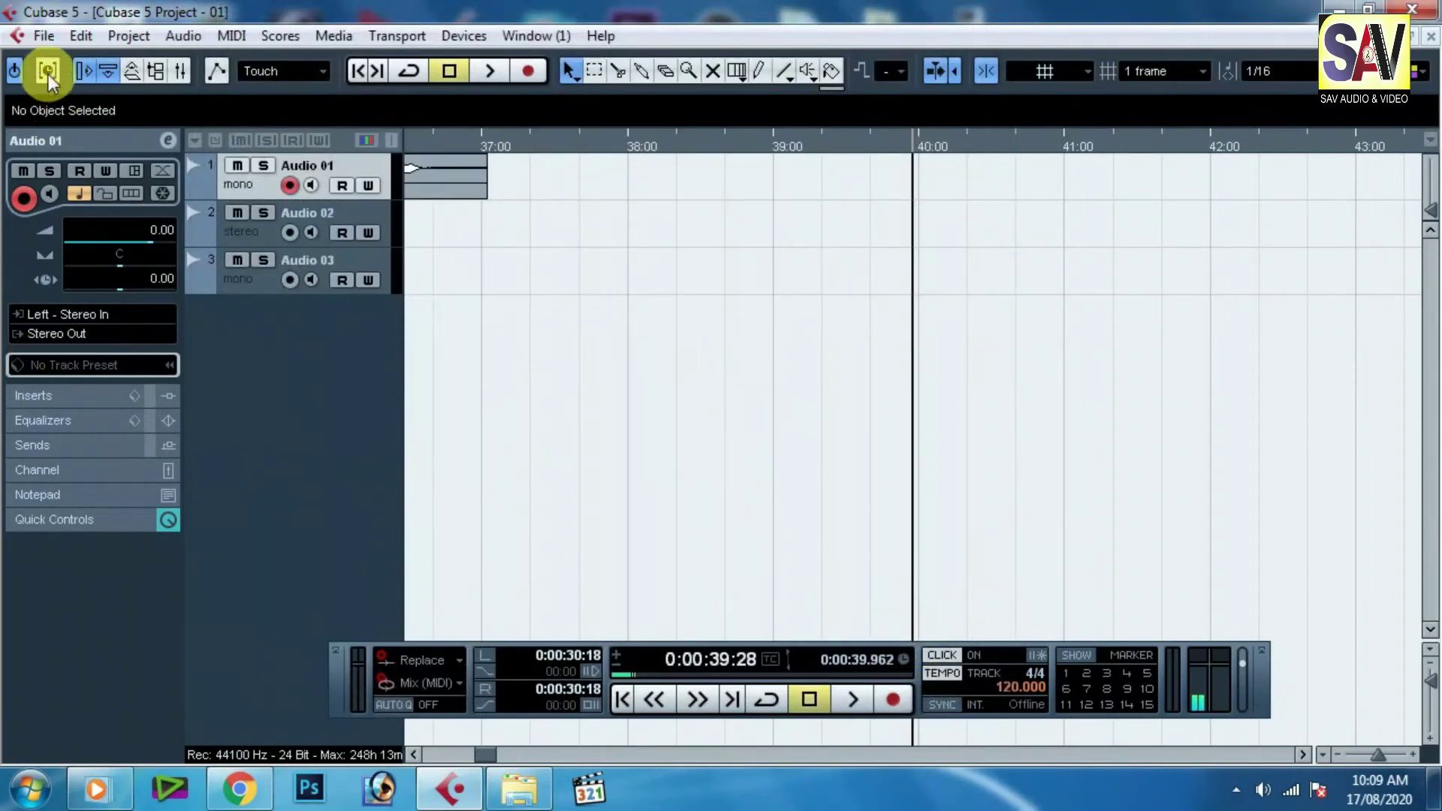
Step: Open the second project in the list of recent projects and activate it
left_click(43, 35)
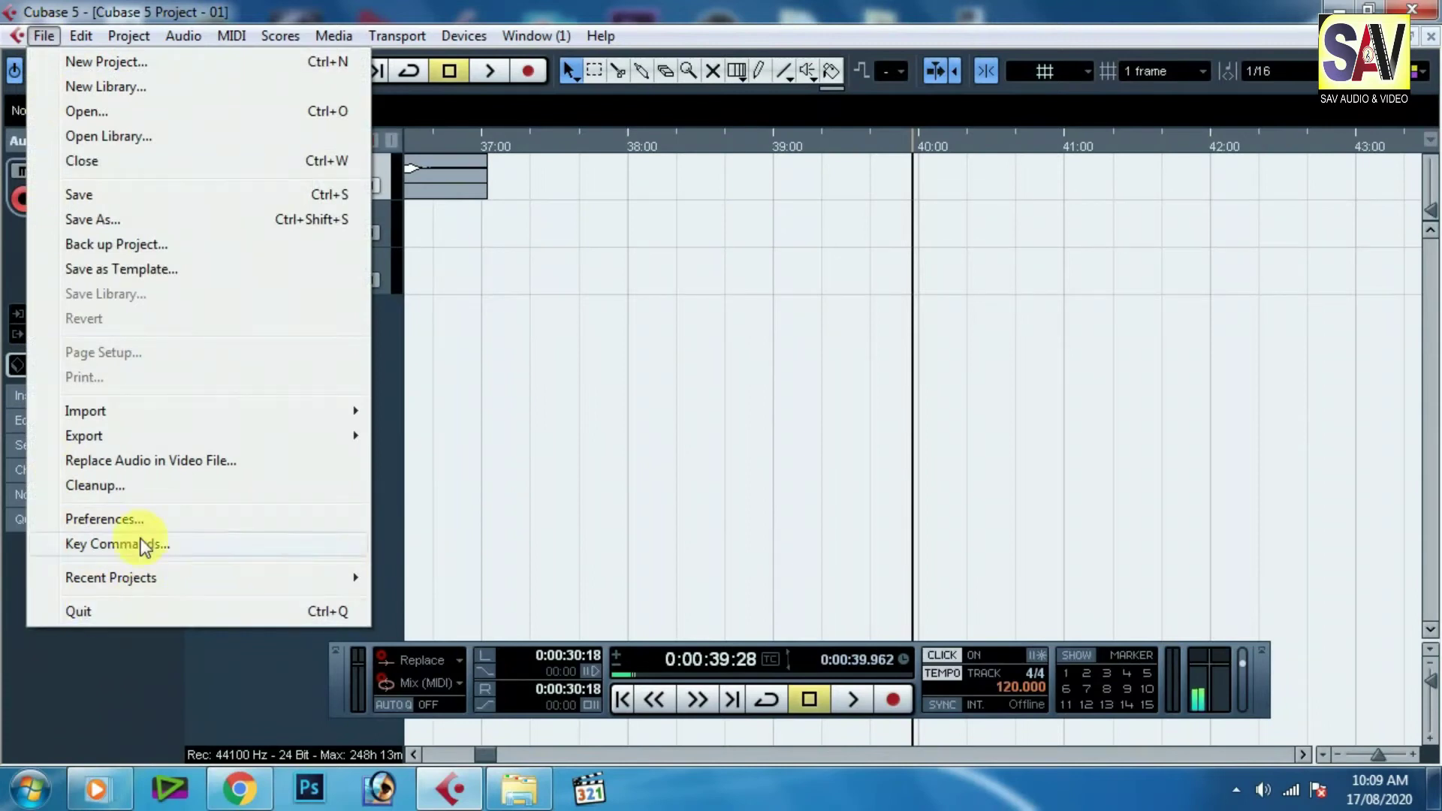
mouse_move(244, 580)
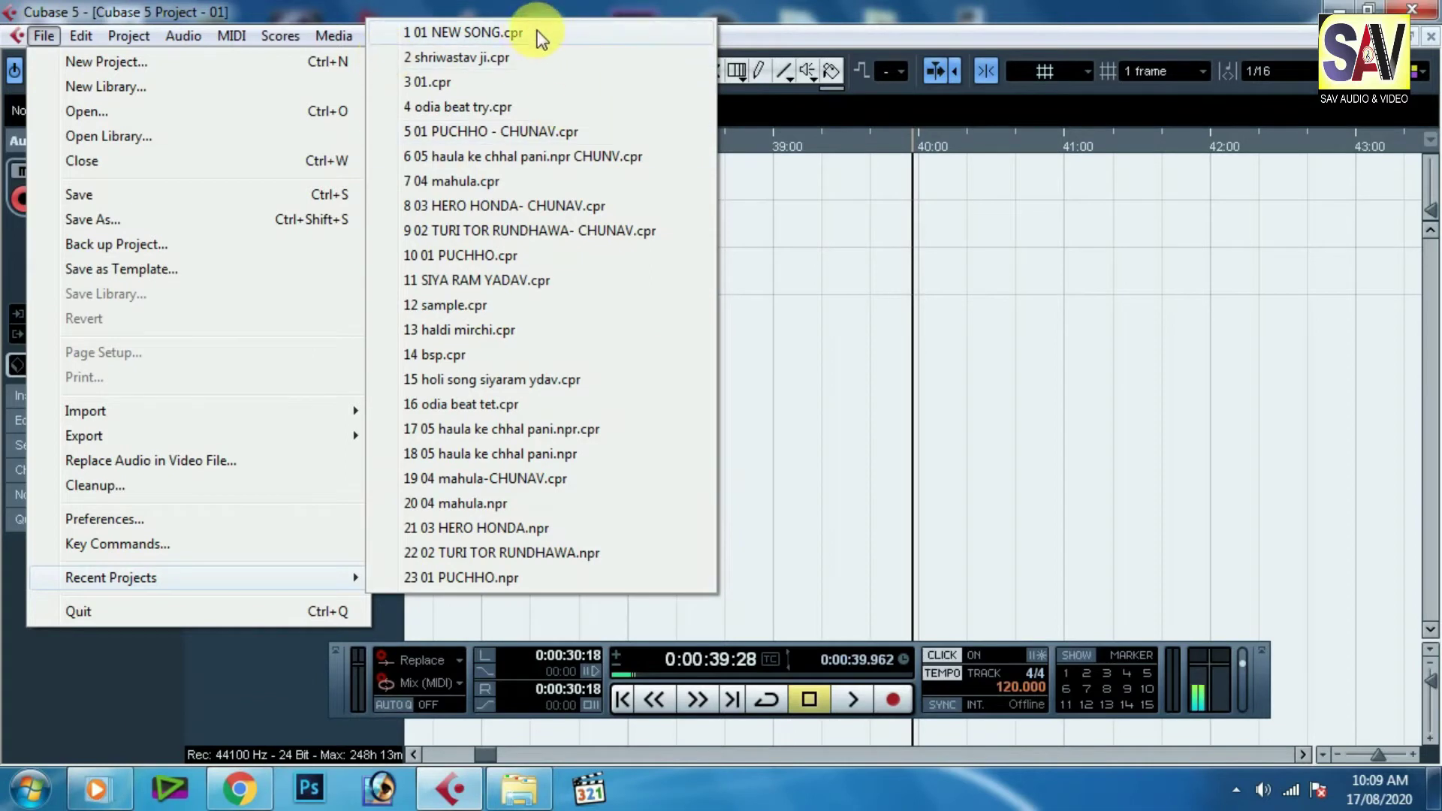
left_click(495, 60)
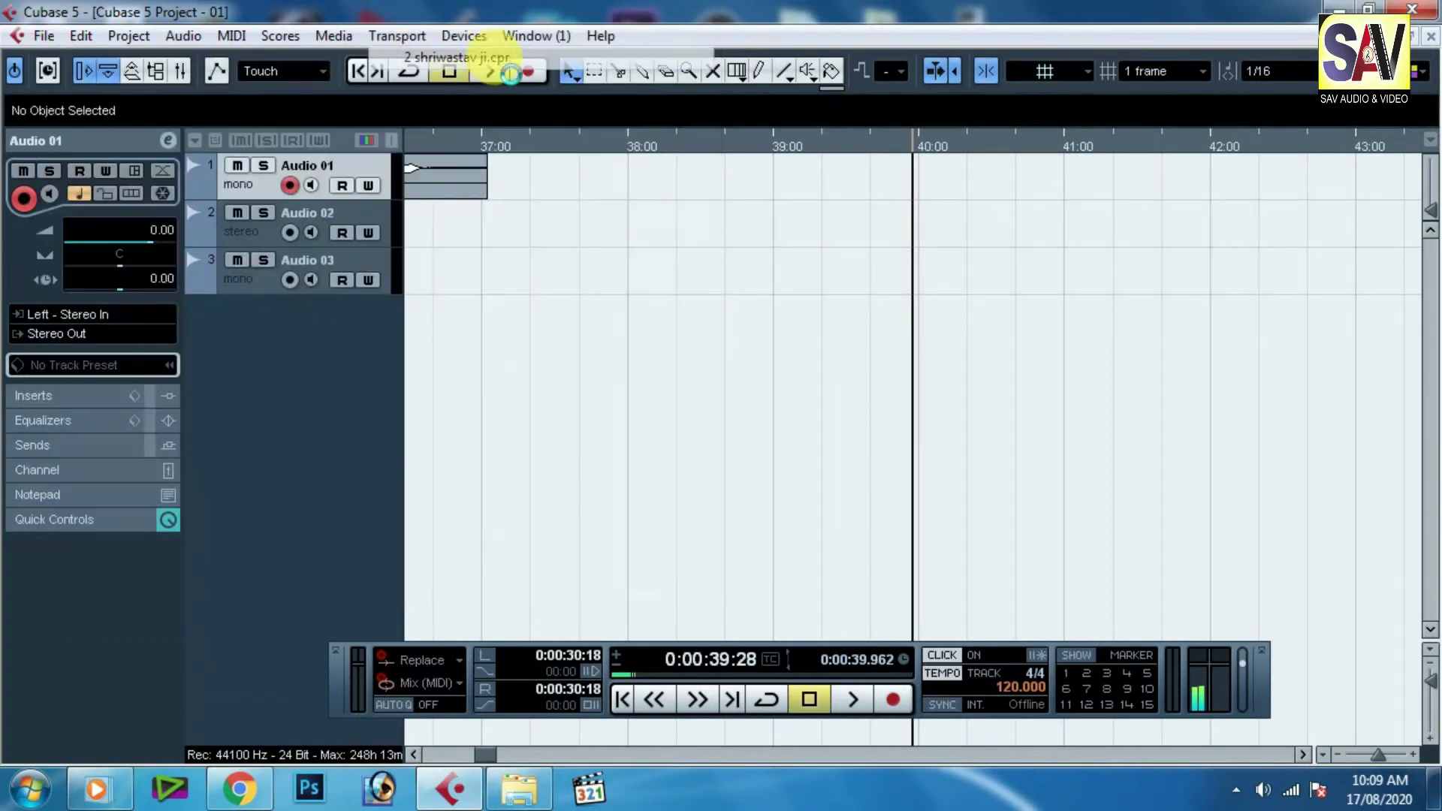
left_click(662, 465)
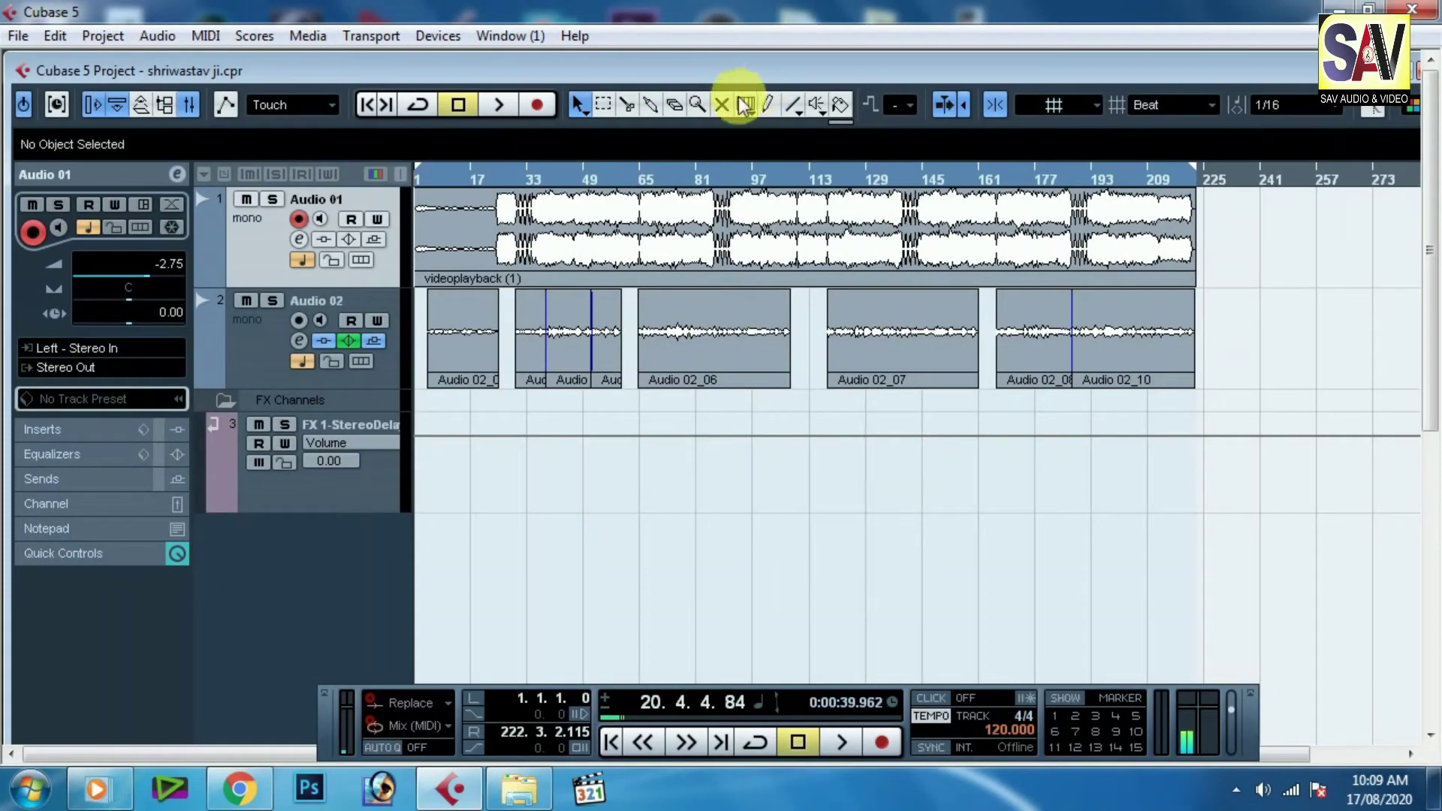
Step: Mute the Audio 01 track and play back short passages of Audio 02 from bars 11 and 43
left_click_drag(442, 182, 453, 201)
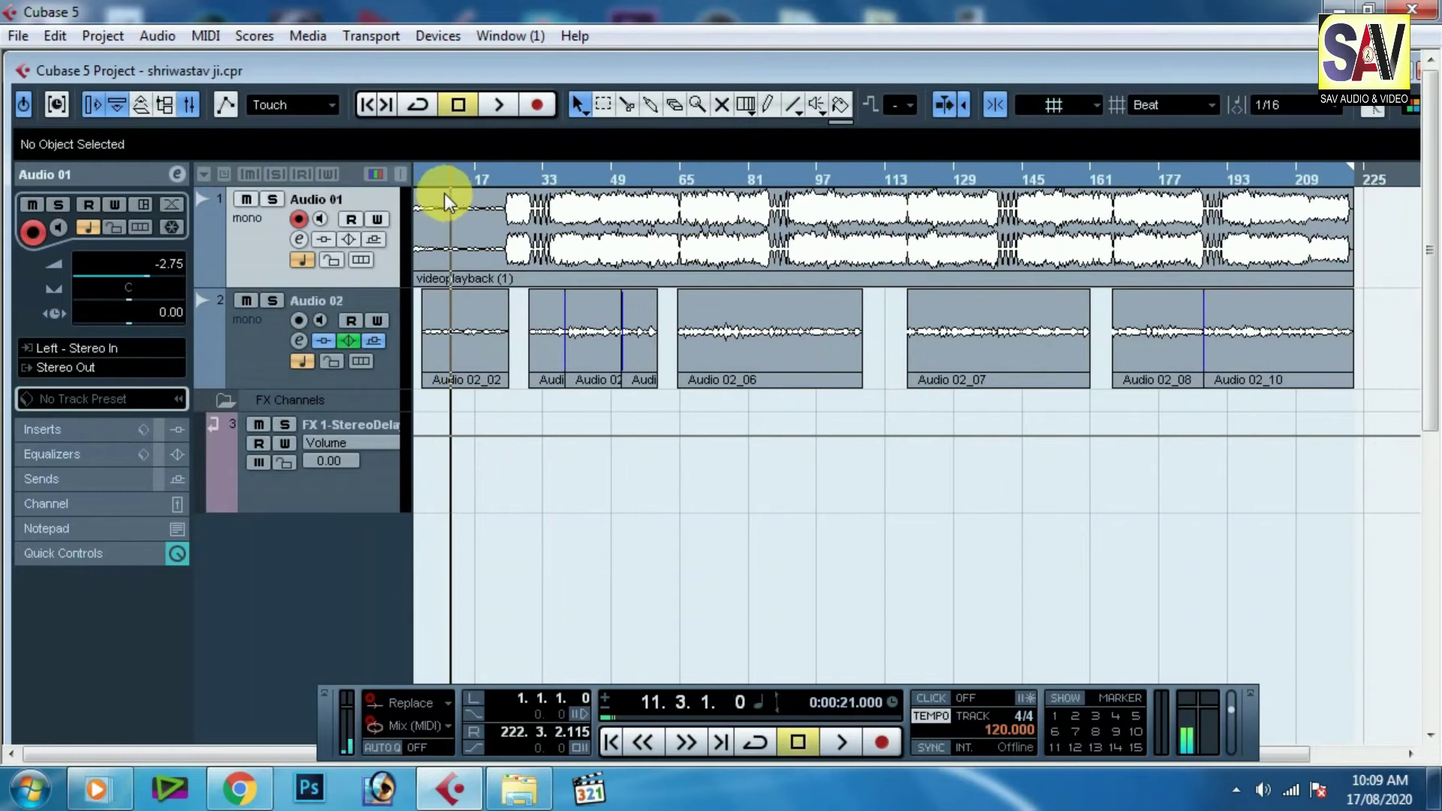
left_click(247, 199)
key("space")
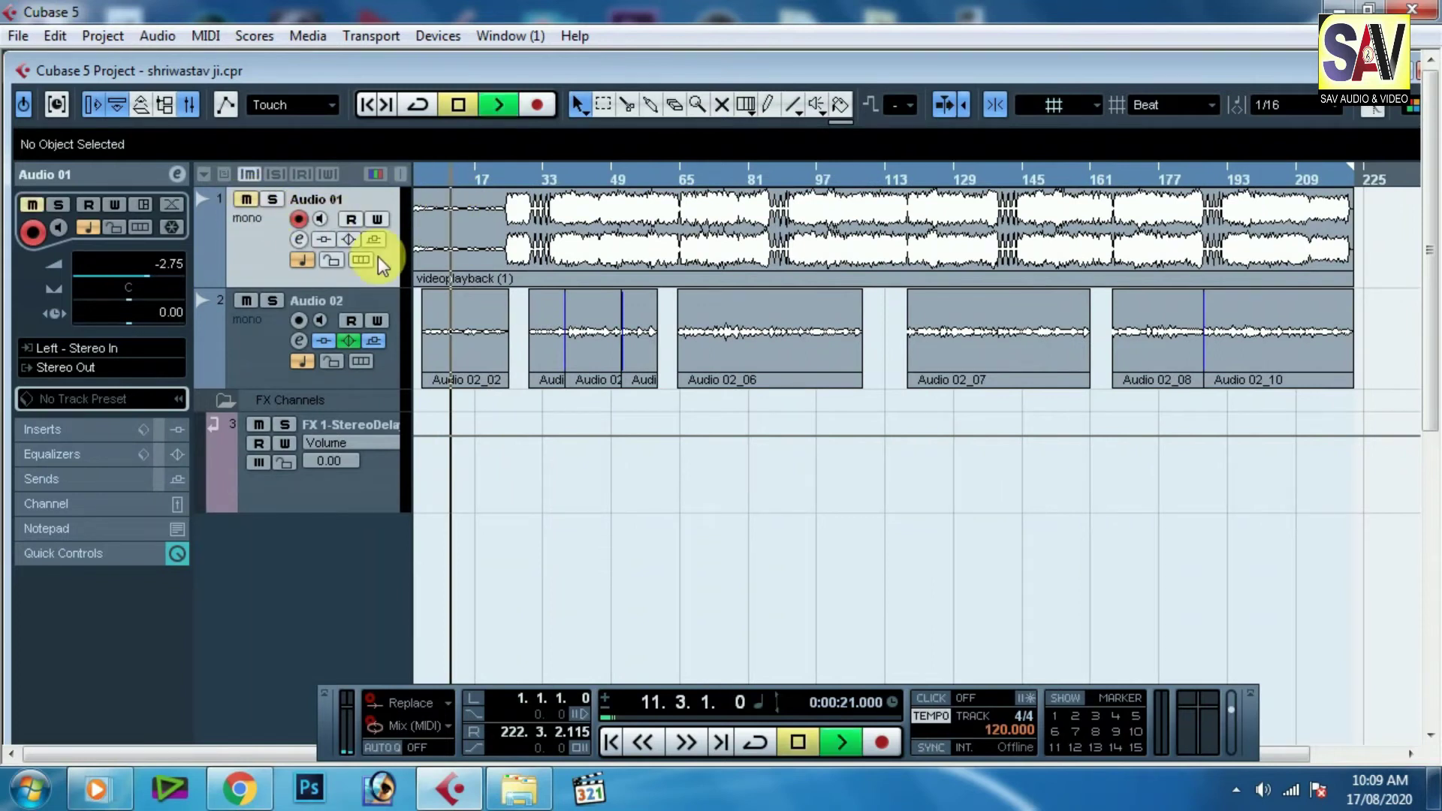
key("space")
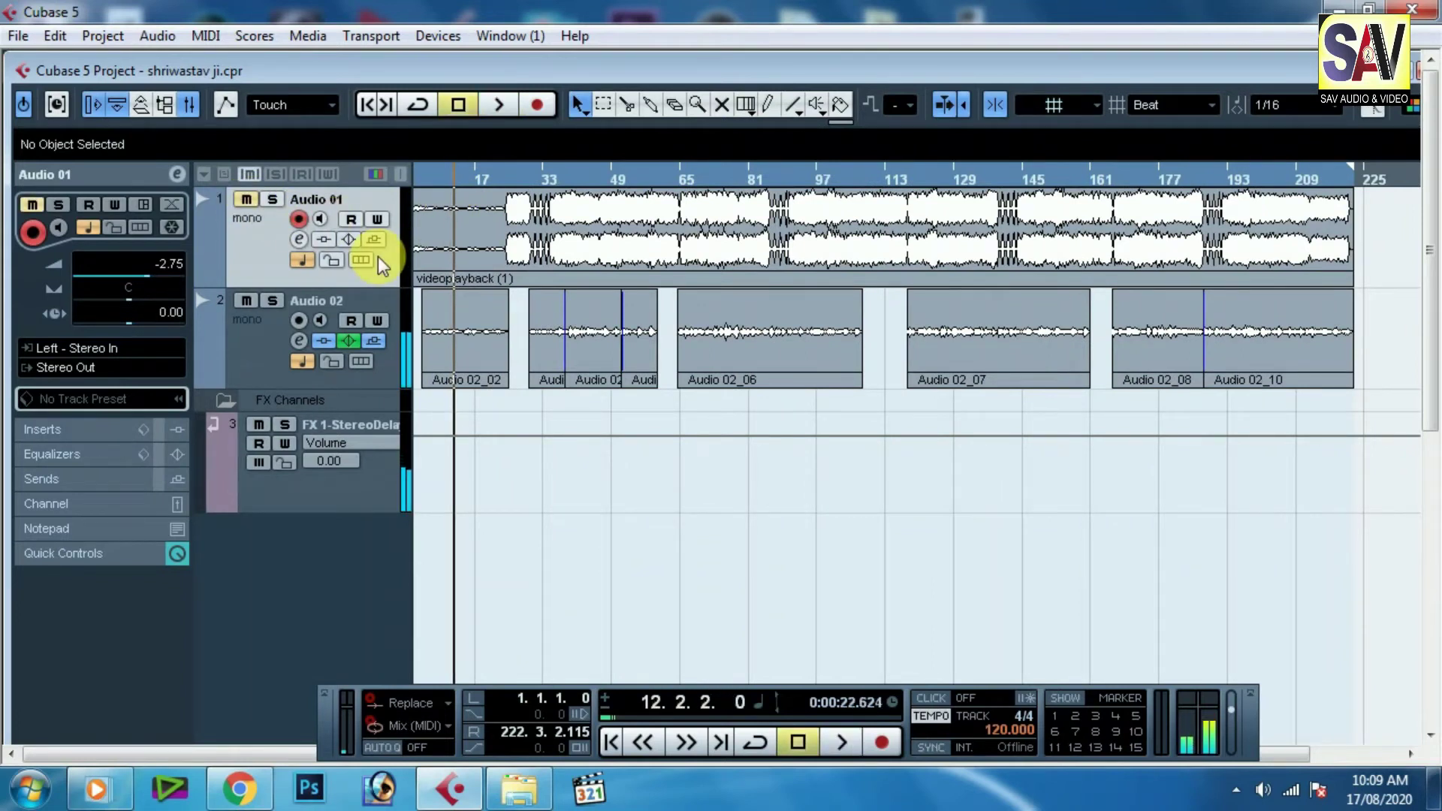
left_click(586, 184)
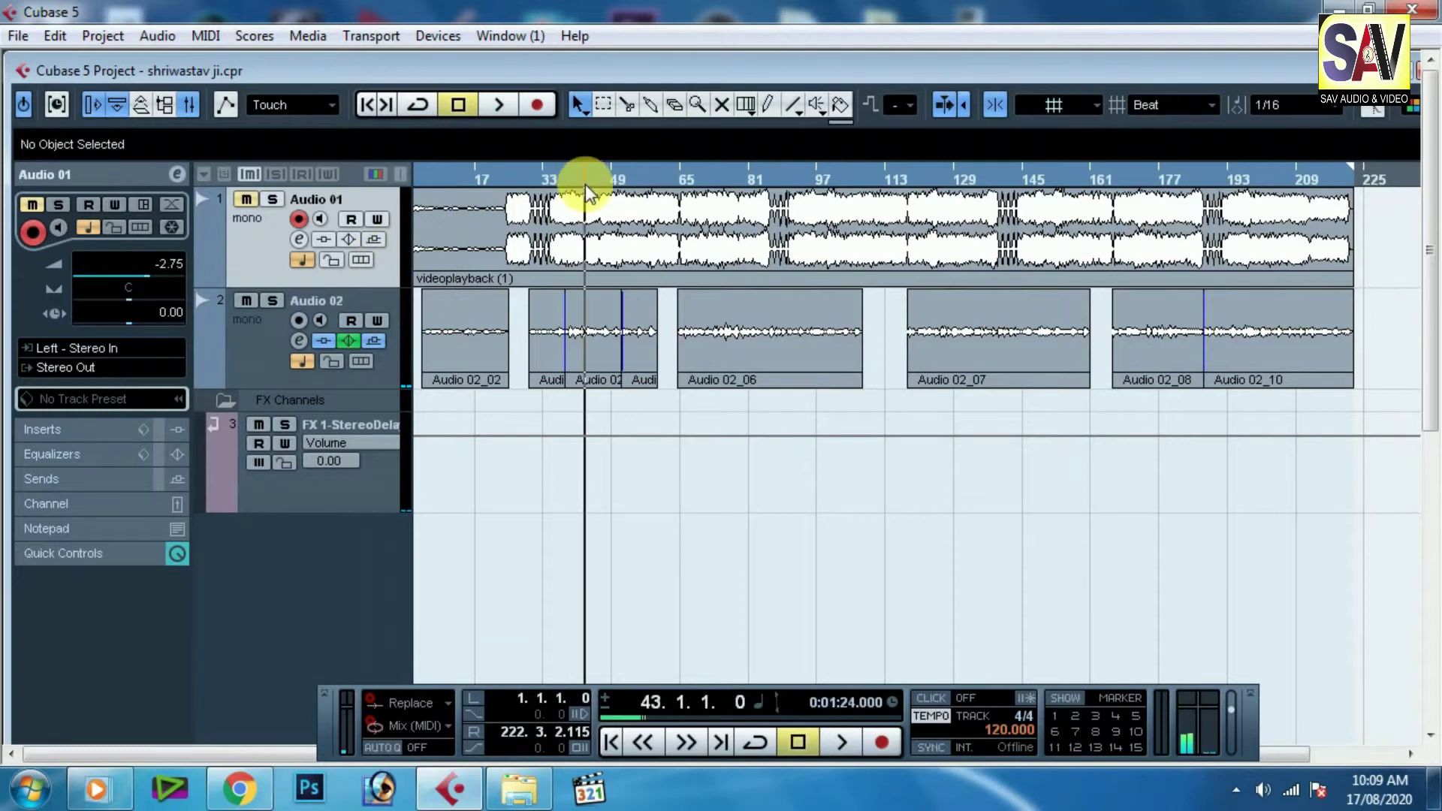
key("space")
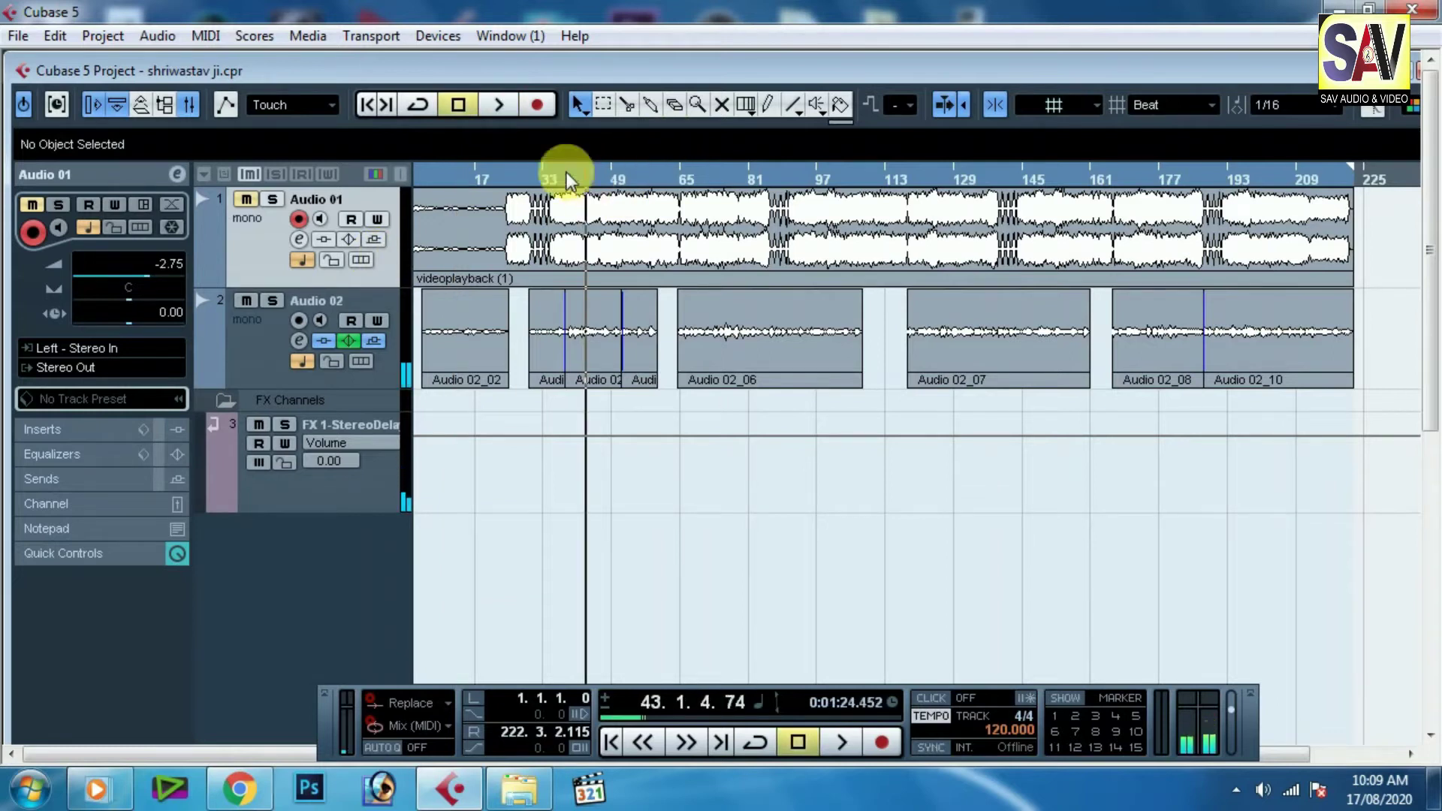
left_click(18, 35)
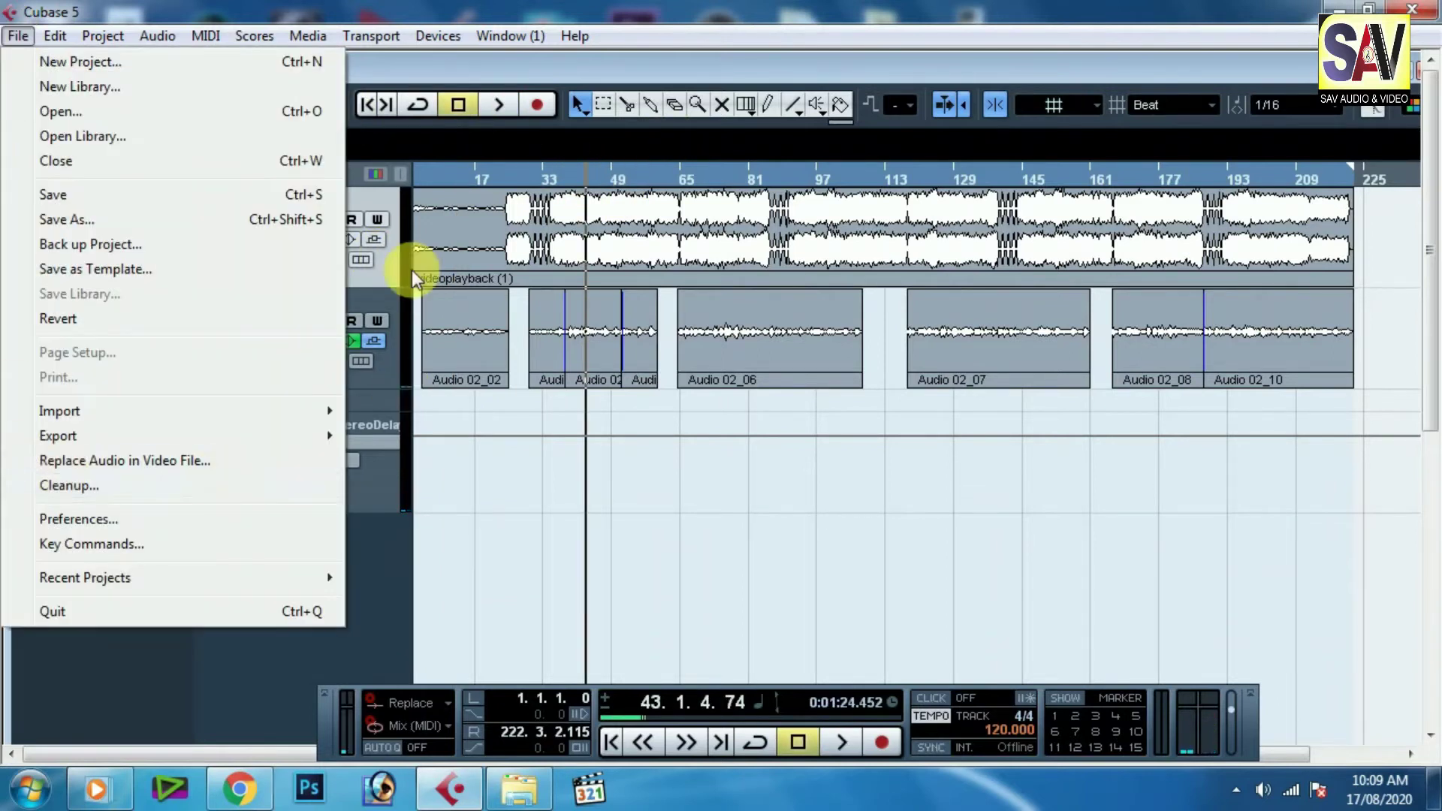
left_click(479, 70)
left_click(18, 36)
left_click(144, 520)
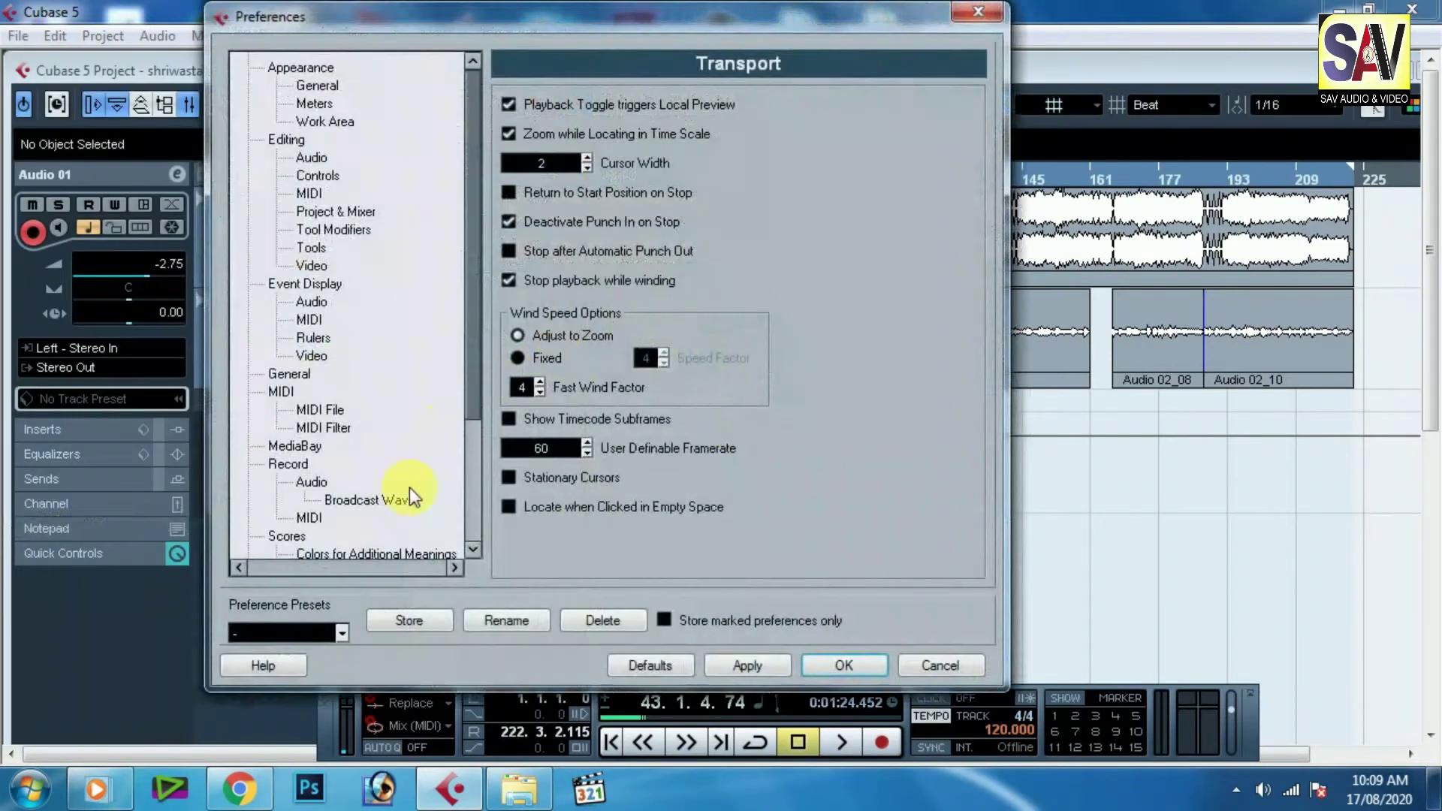
left_click(930, 665)
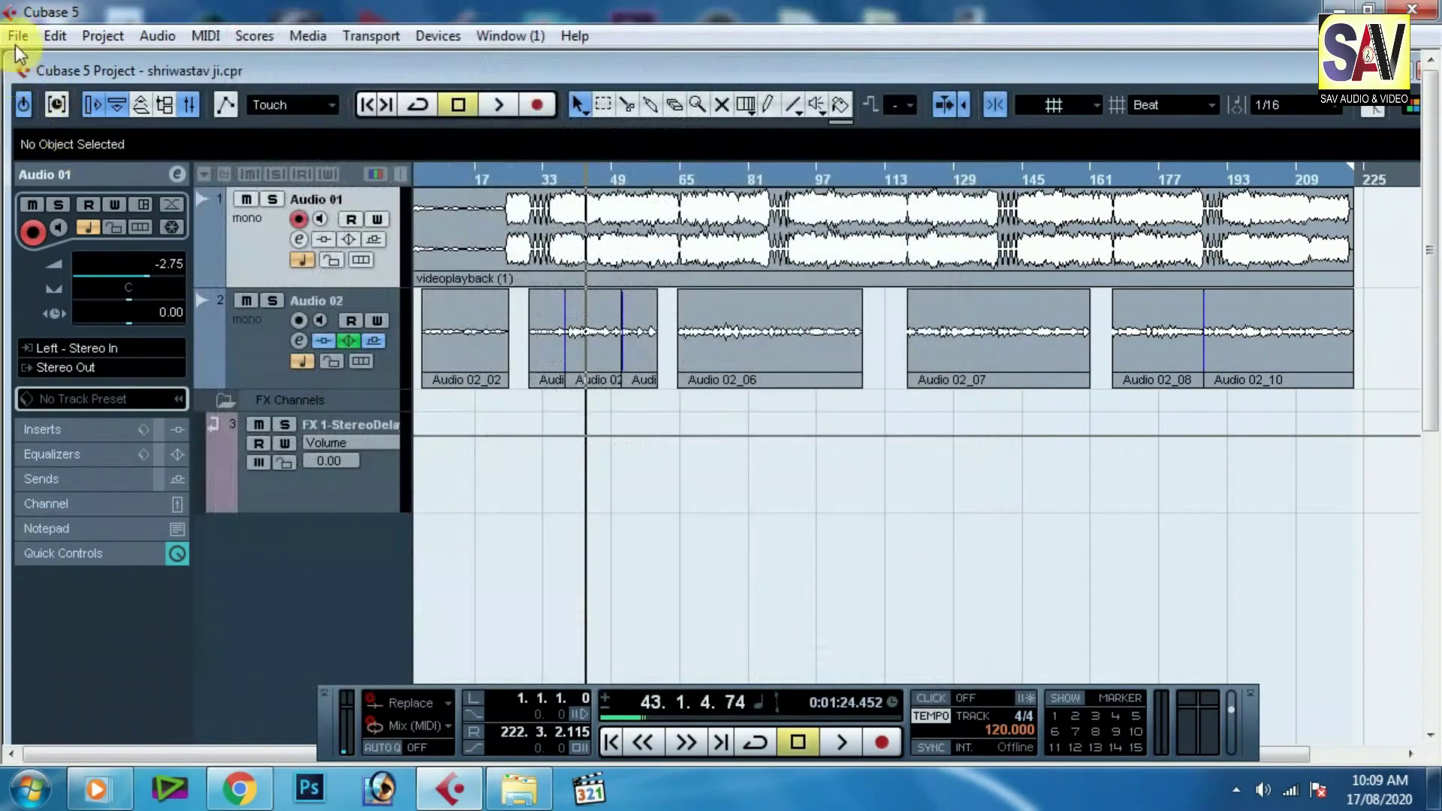
Step: Quit Cubase without saving the project and delete its newly recorded files
left_click(18, 36)
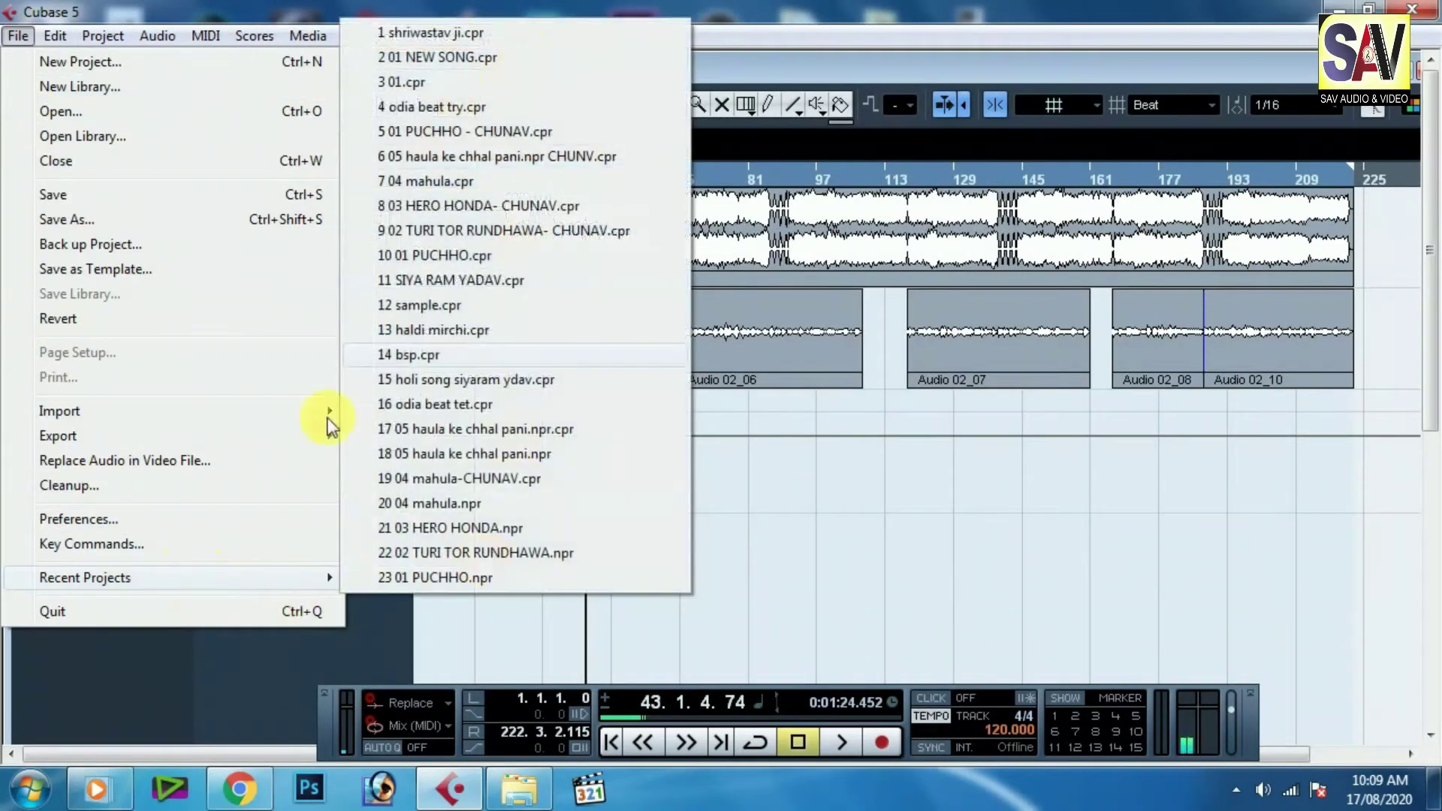
left_click(235, 613)
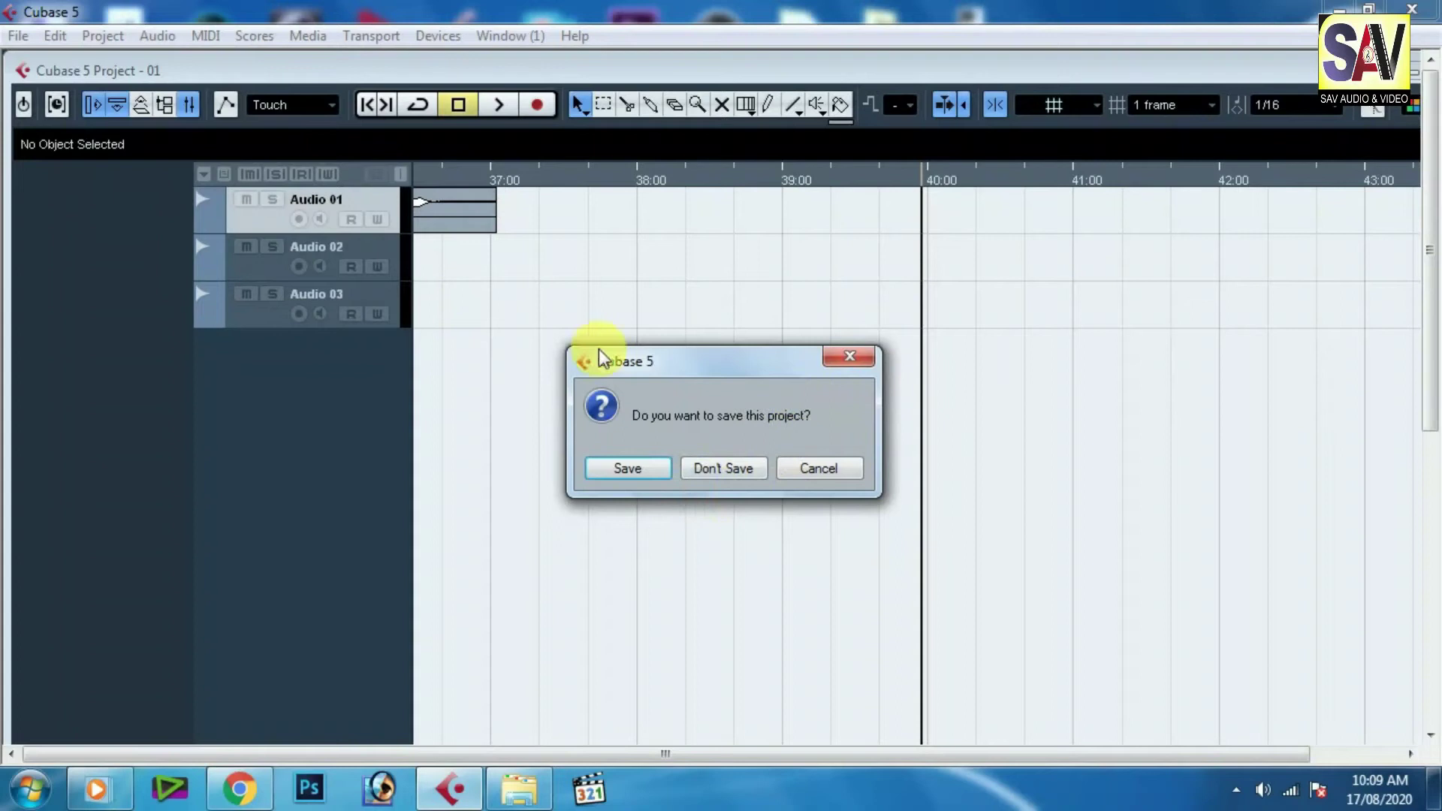
left_click(729, 469)
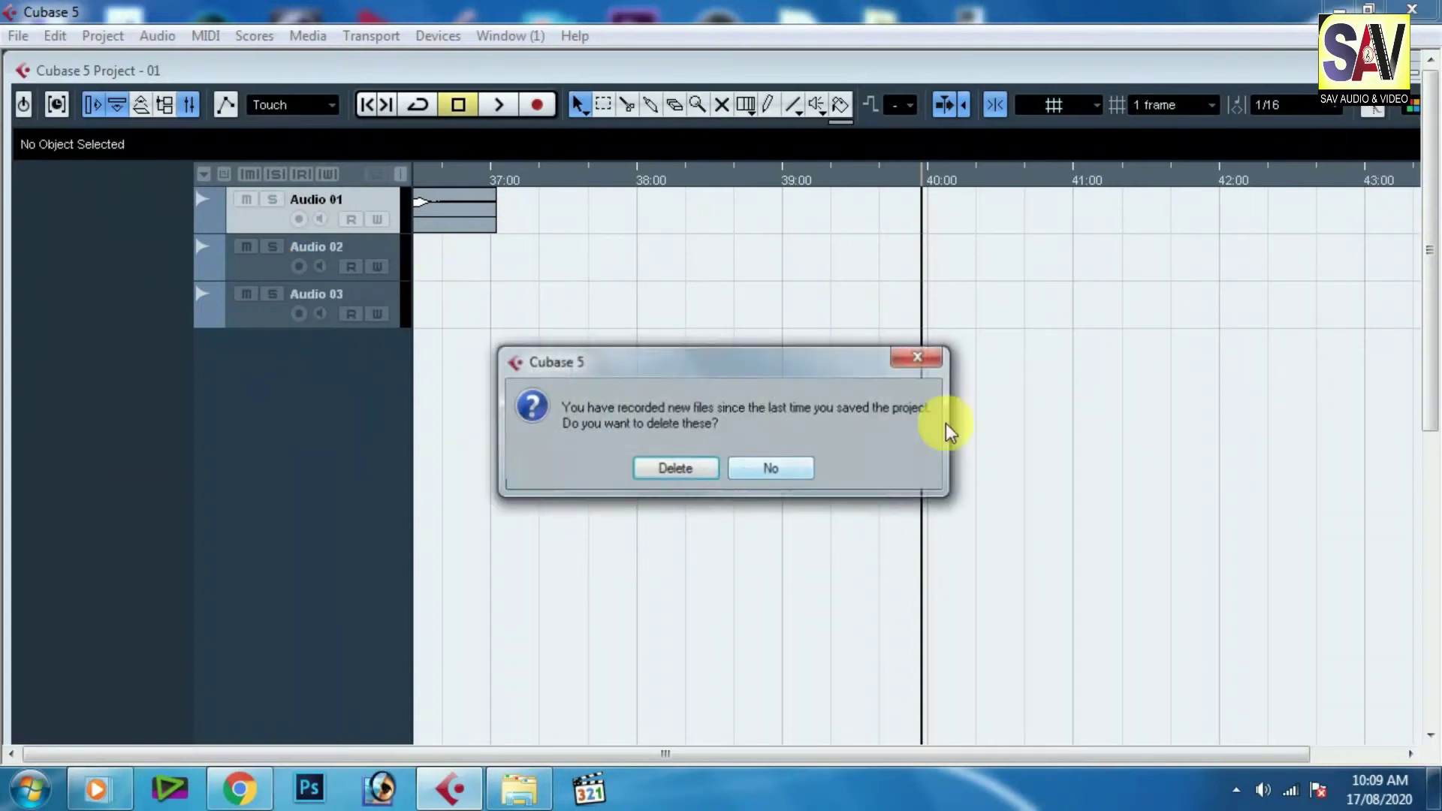
left_click(684, 470)
left_click(765, 468)
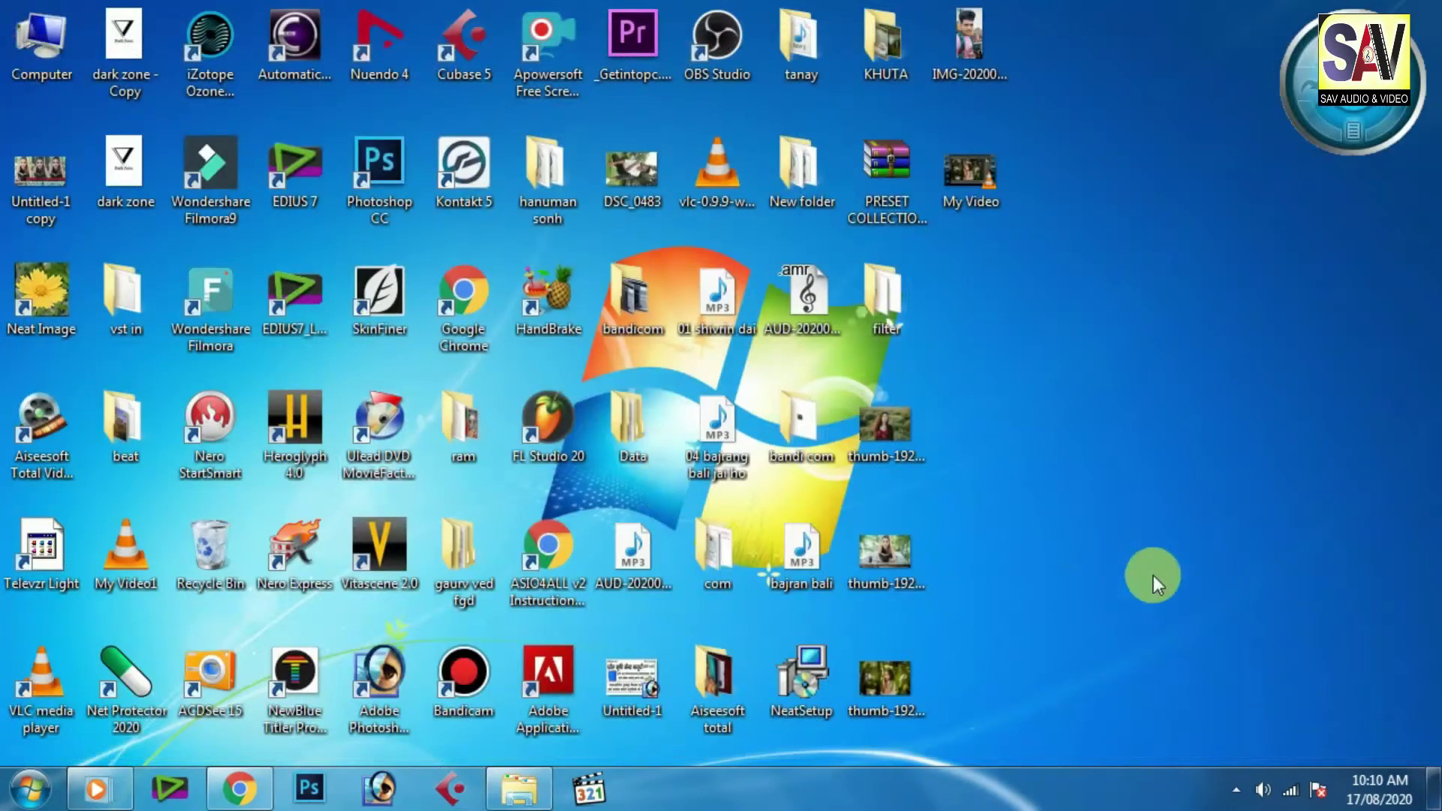
Step: Launch Cubase 5 again from the Windows desktop
right_click(1101, 323)
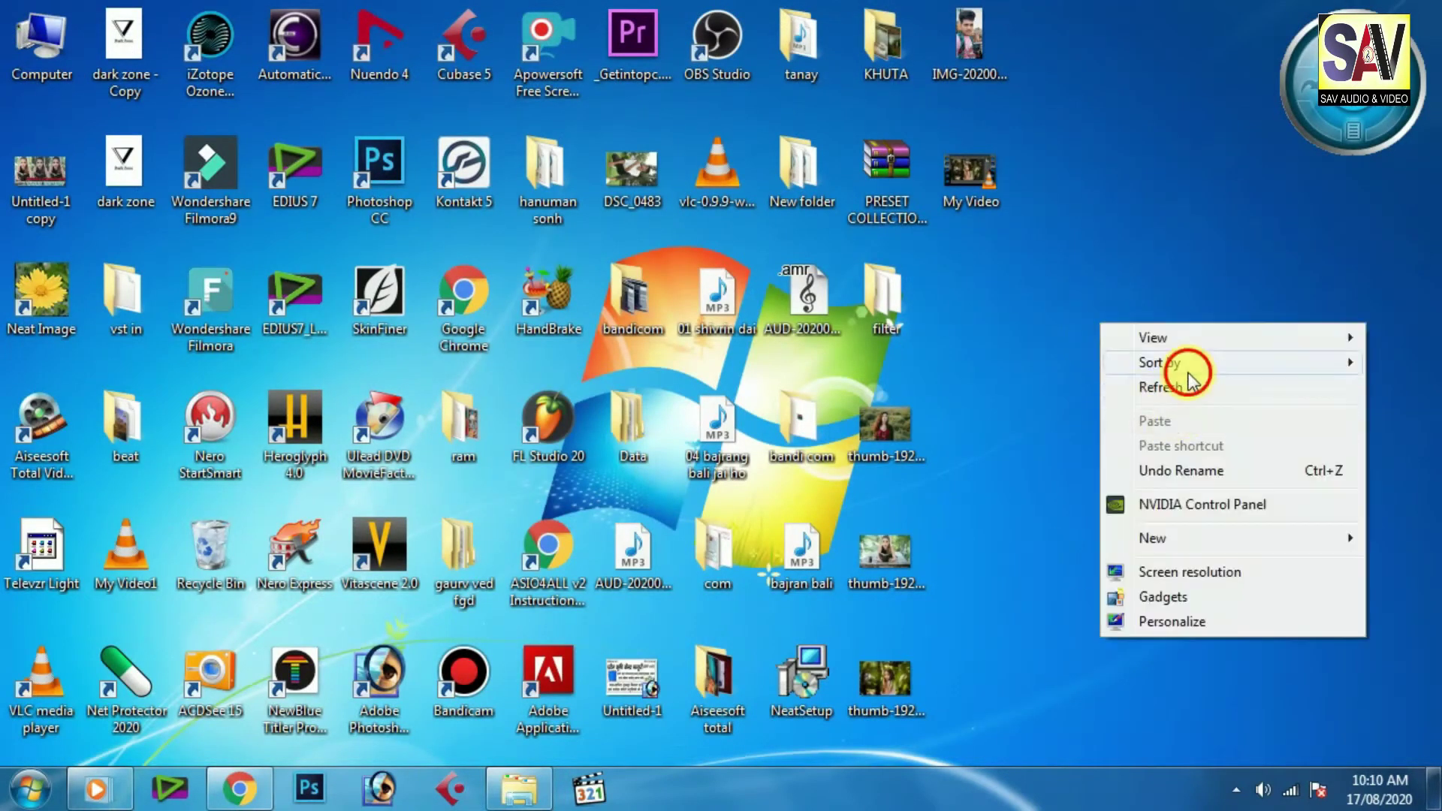
left_click(447, 790)
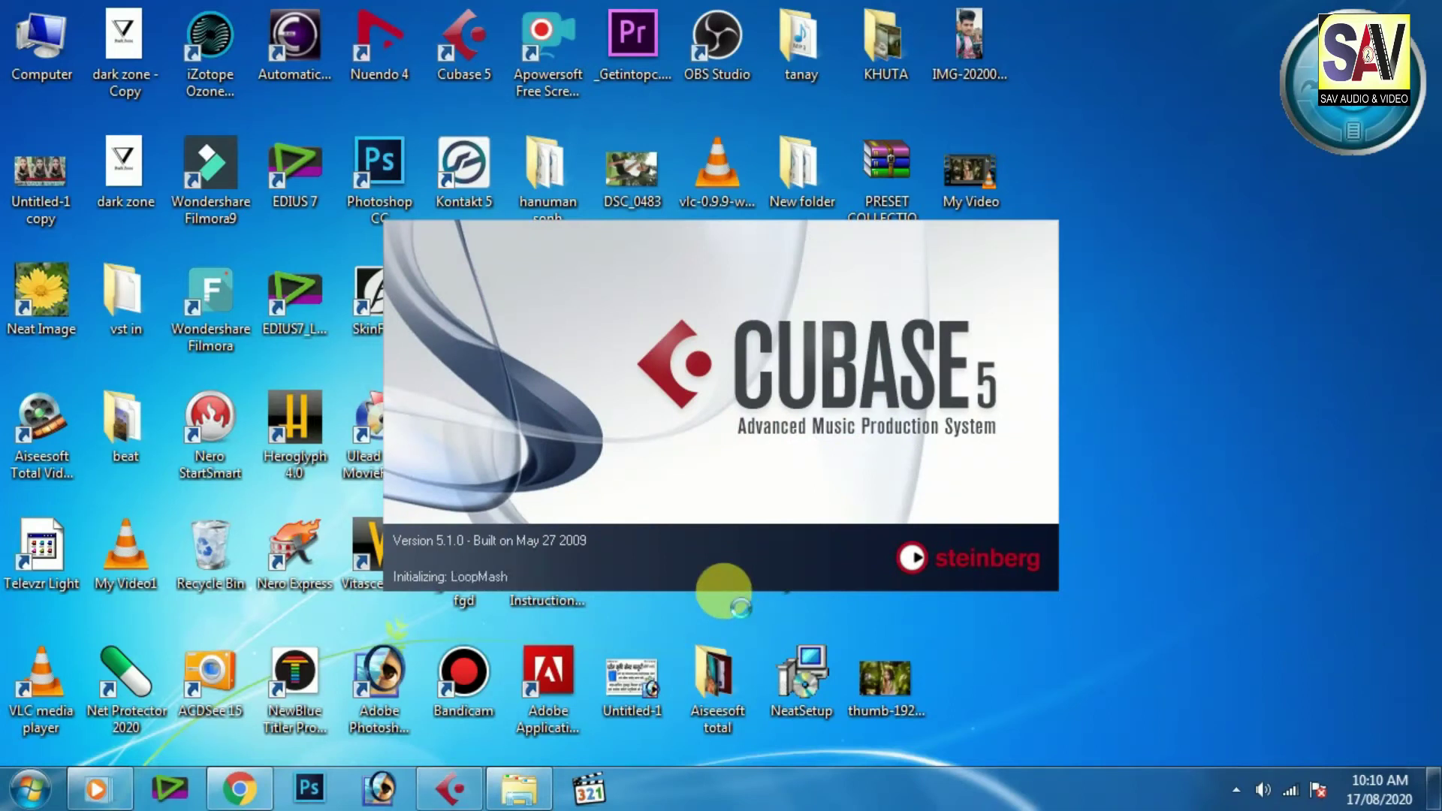
left_click(1236, 790)
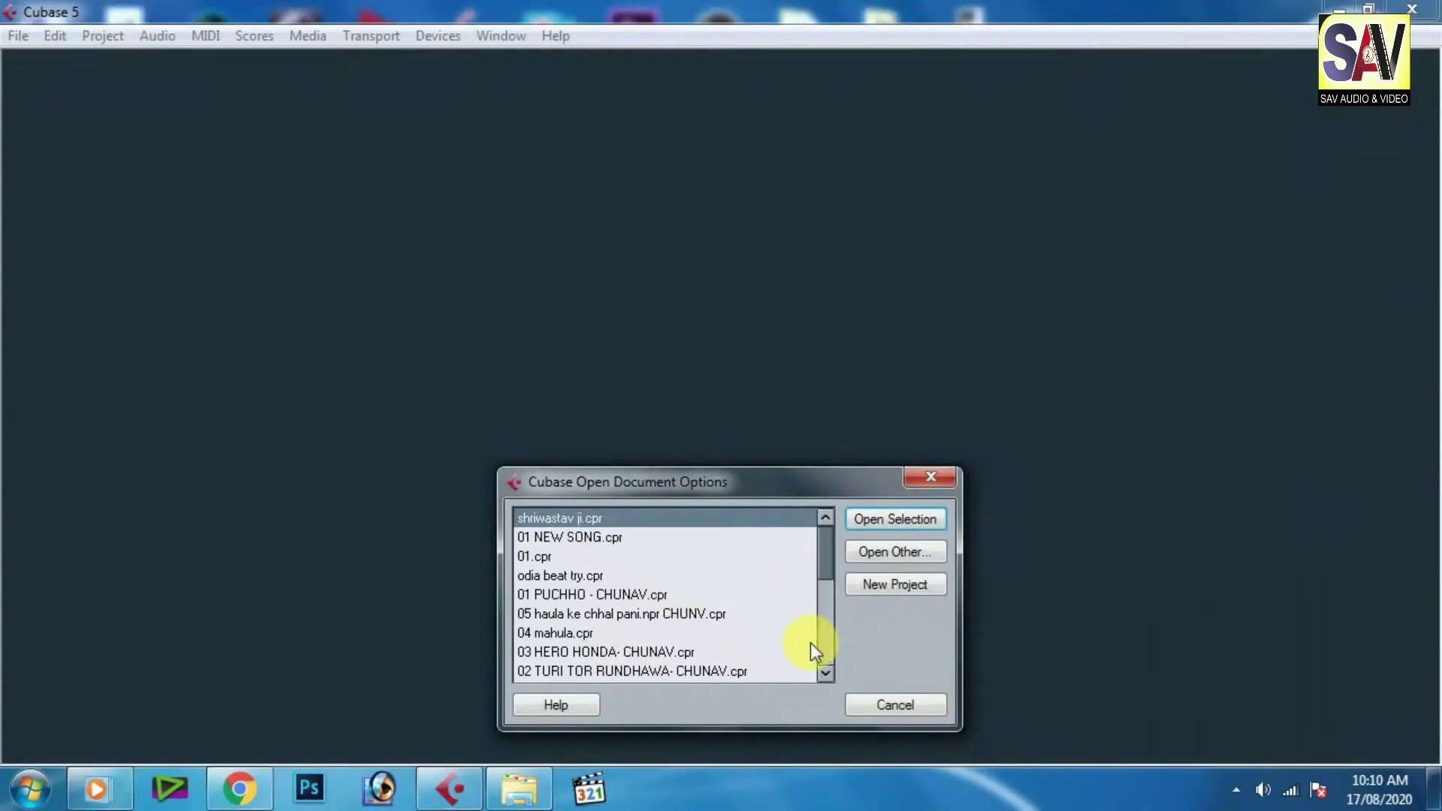
Step: Dismiss the startup list of projects and look through the file and editing commands with no project open
left_click(898, 707)
left_click(18, 35)
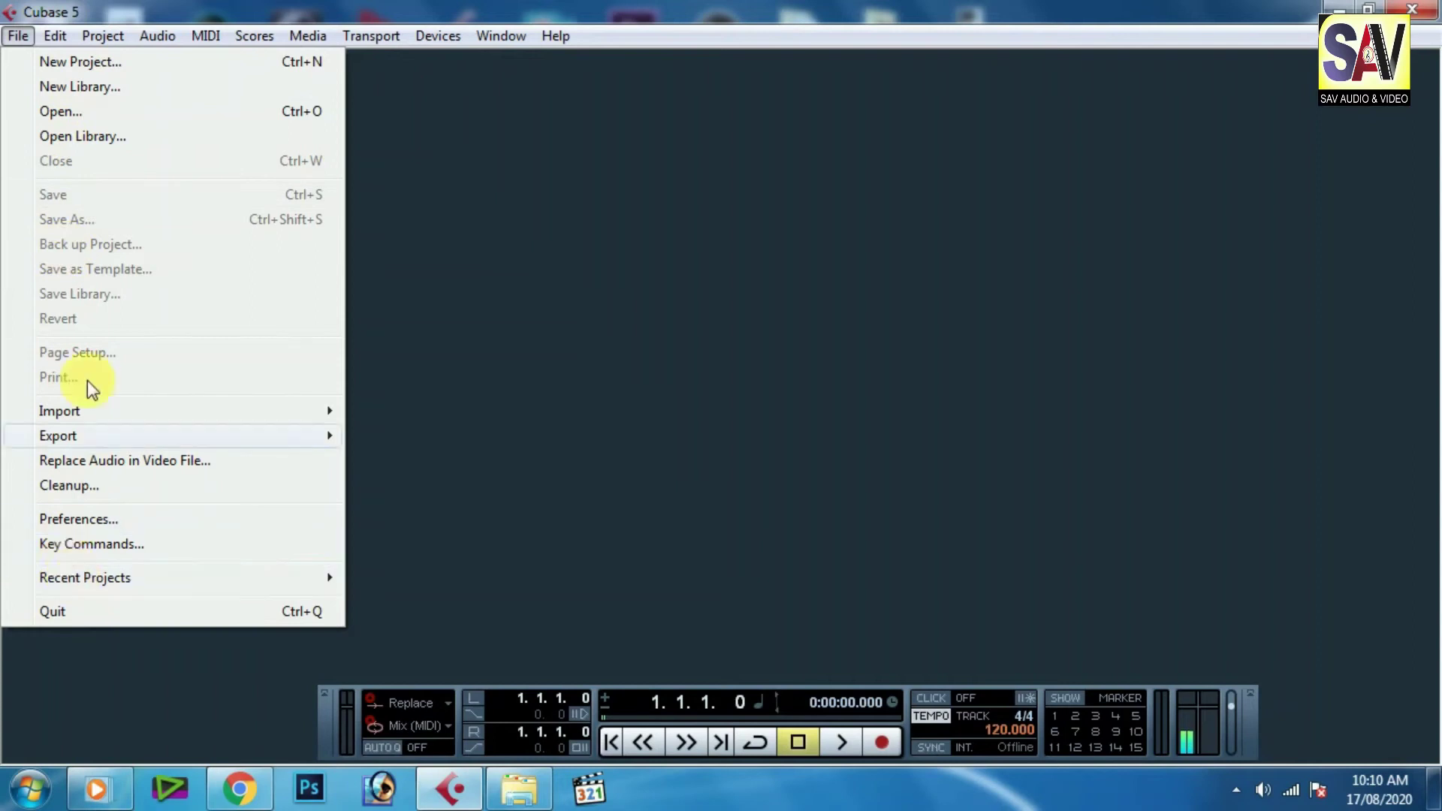
left_click(1035, 338)
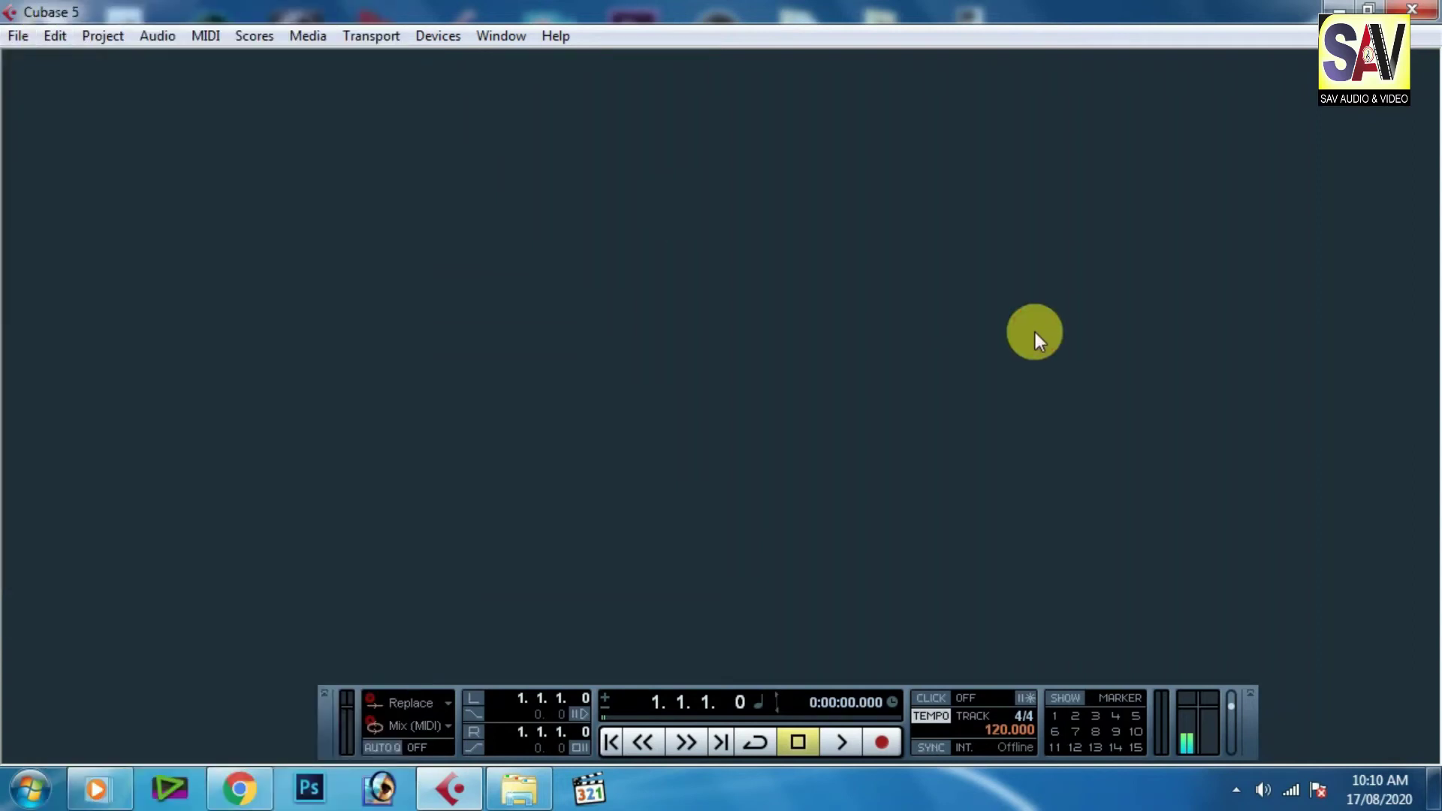
left_click(56, 36)
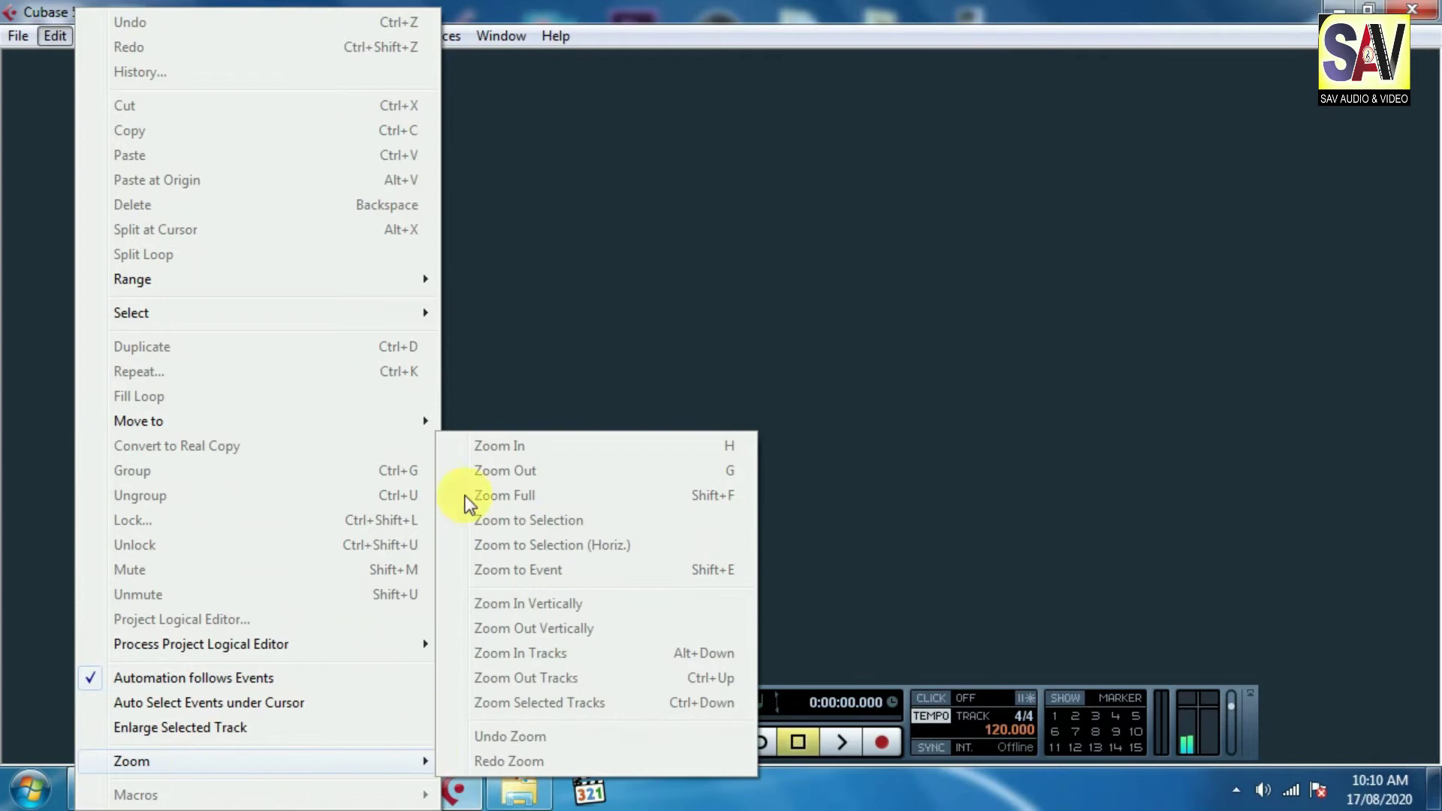
left_click(746, 282)
Step: Open the project 01 NEW SONG.cpr from the CUBASE SAMPLE folder
left_click(9, 31)
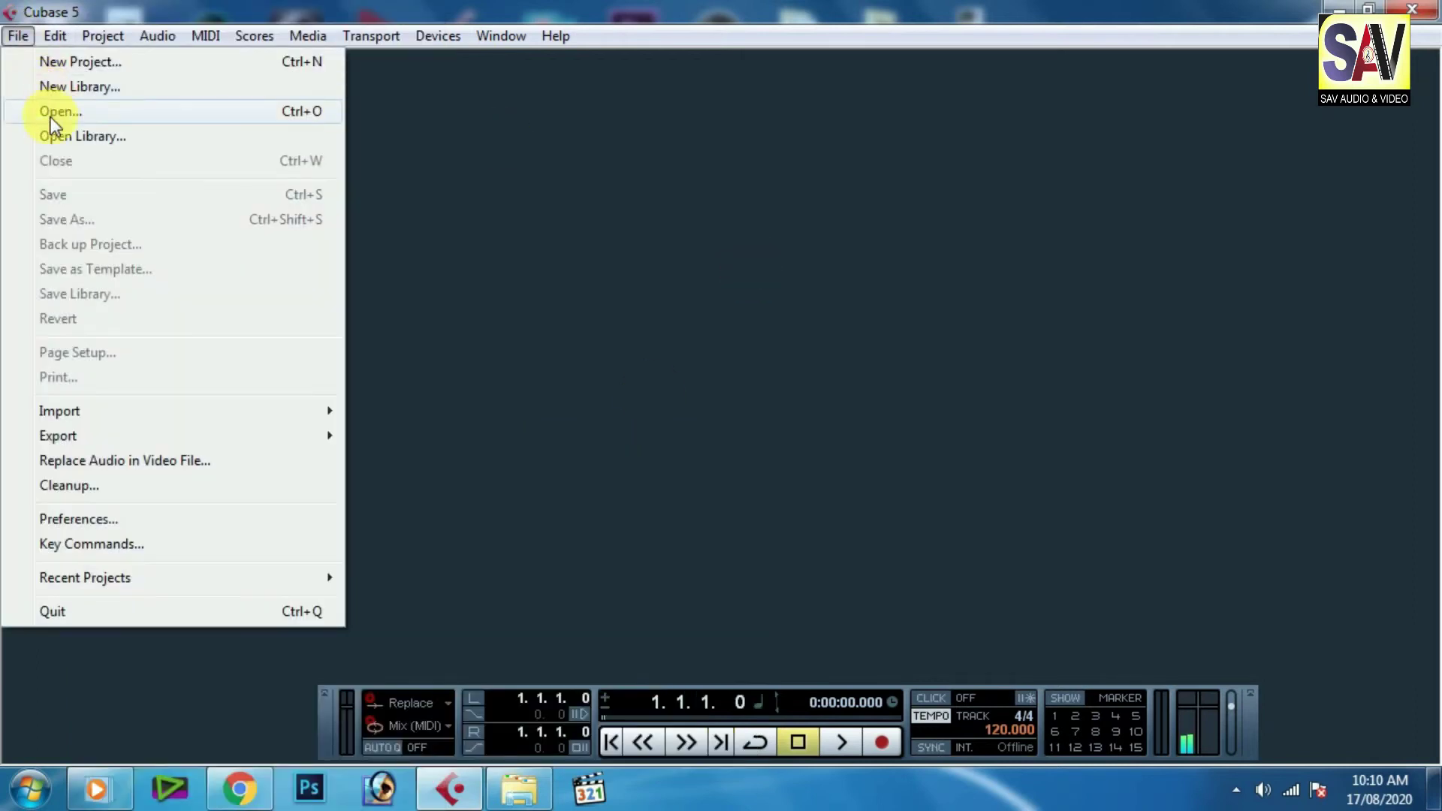
left_click(55, 111)
double_click(238, 155)
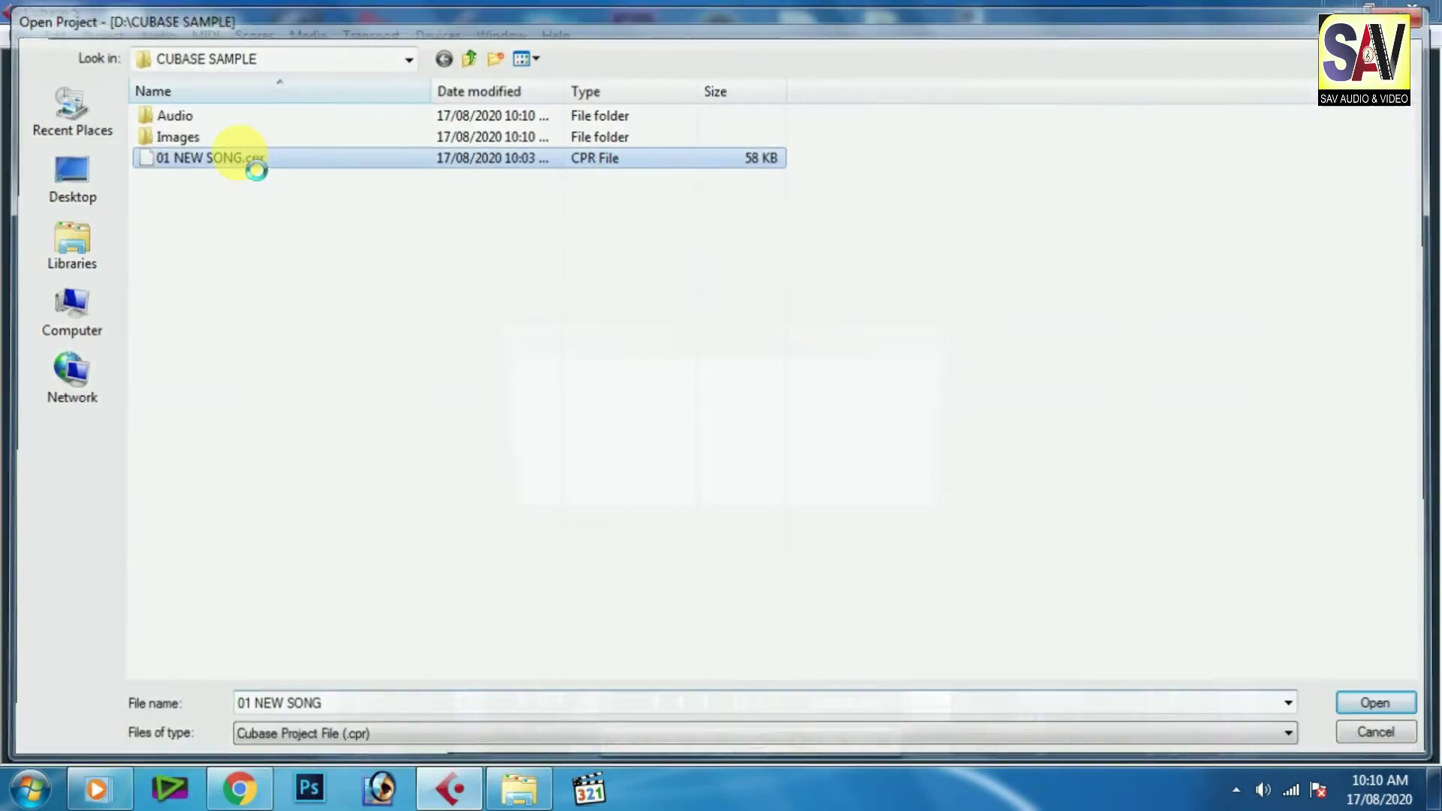
Step: Look through the file, editing and zoom commands available for the open project
left_click(43, 35)
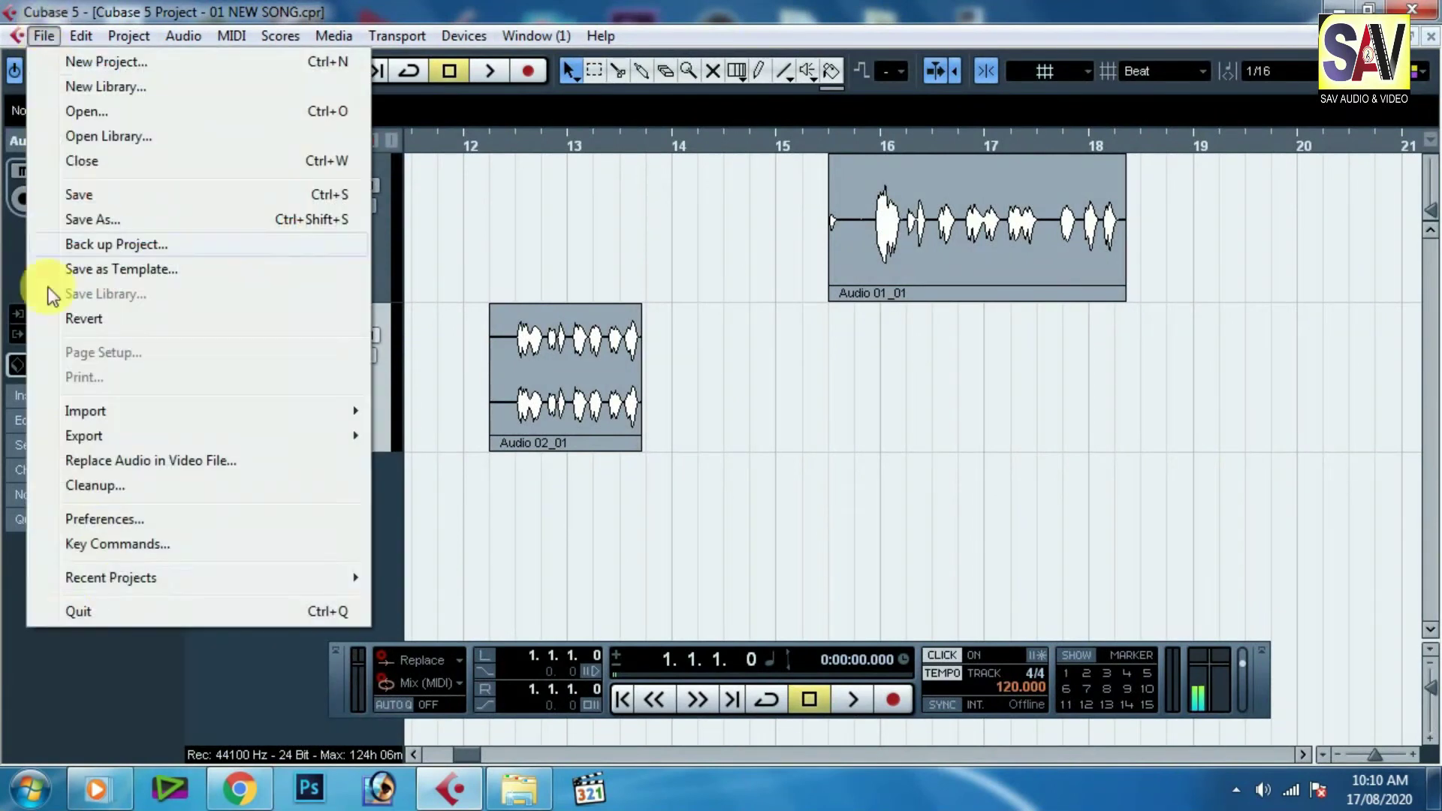
mouse_move(81, 40)
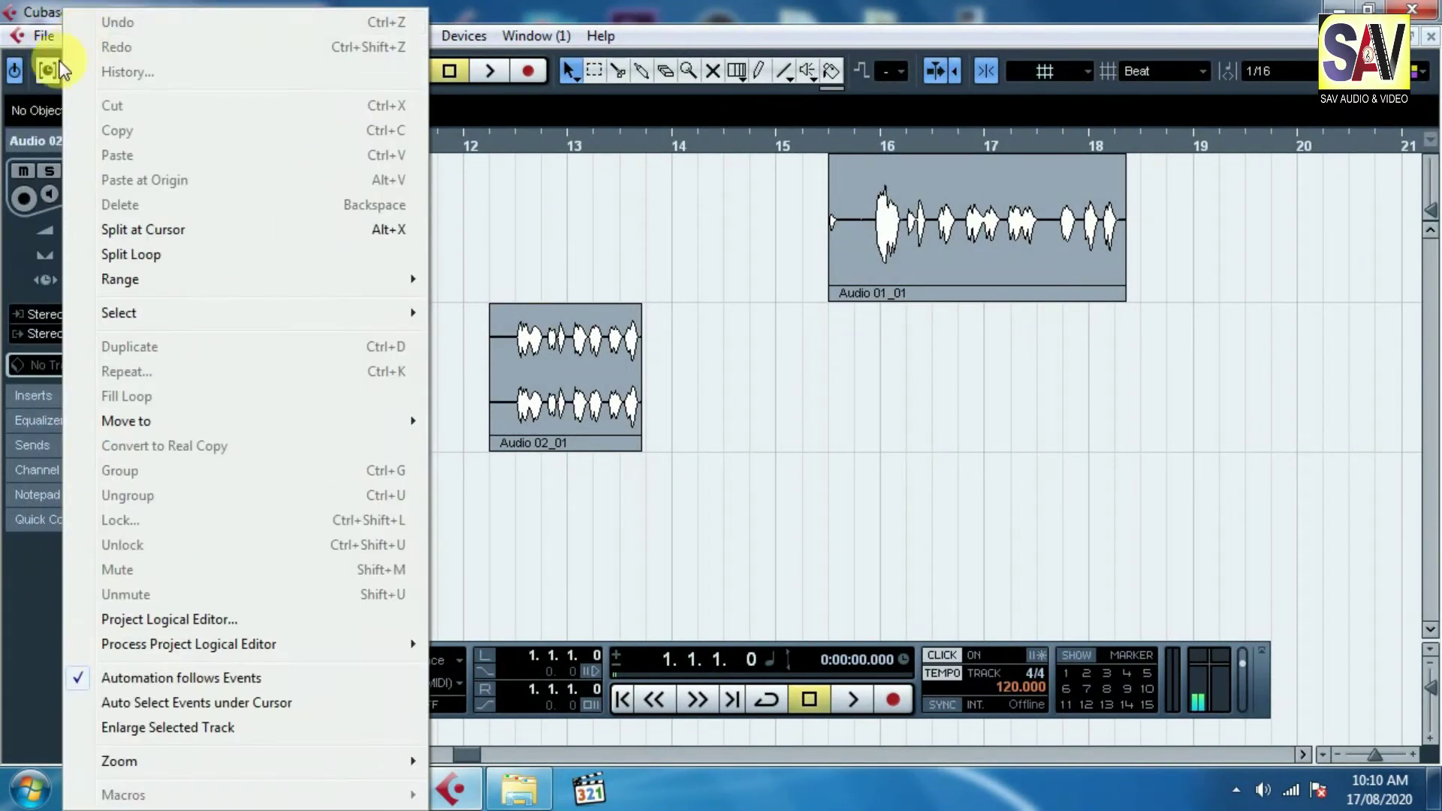
left_click(789, 252)
left_click(81, 35)
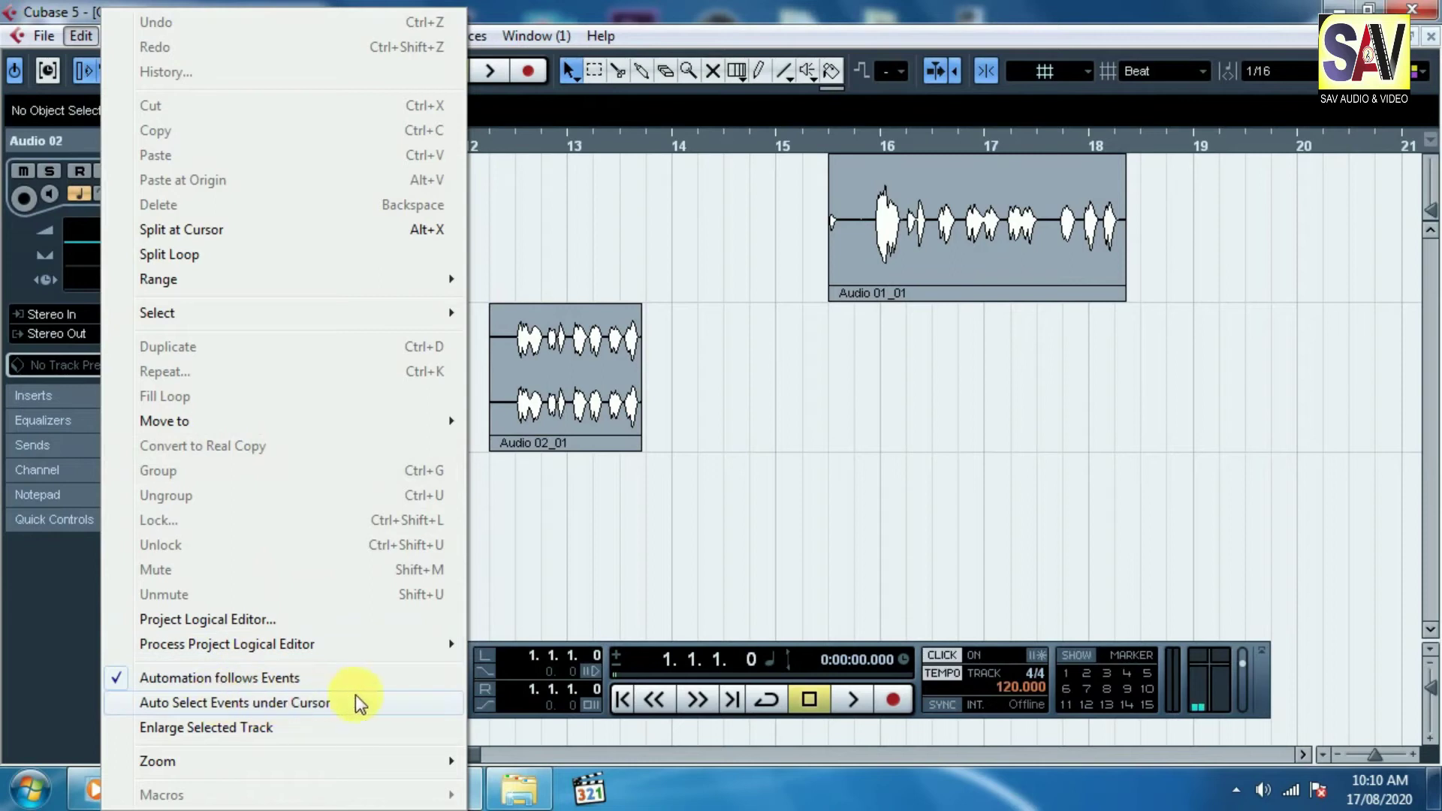
mouse_move(194, 770)
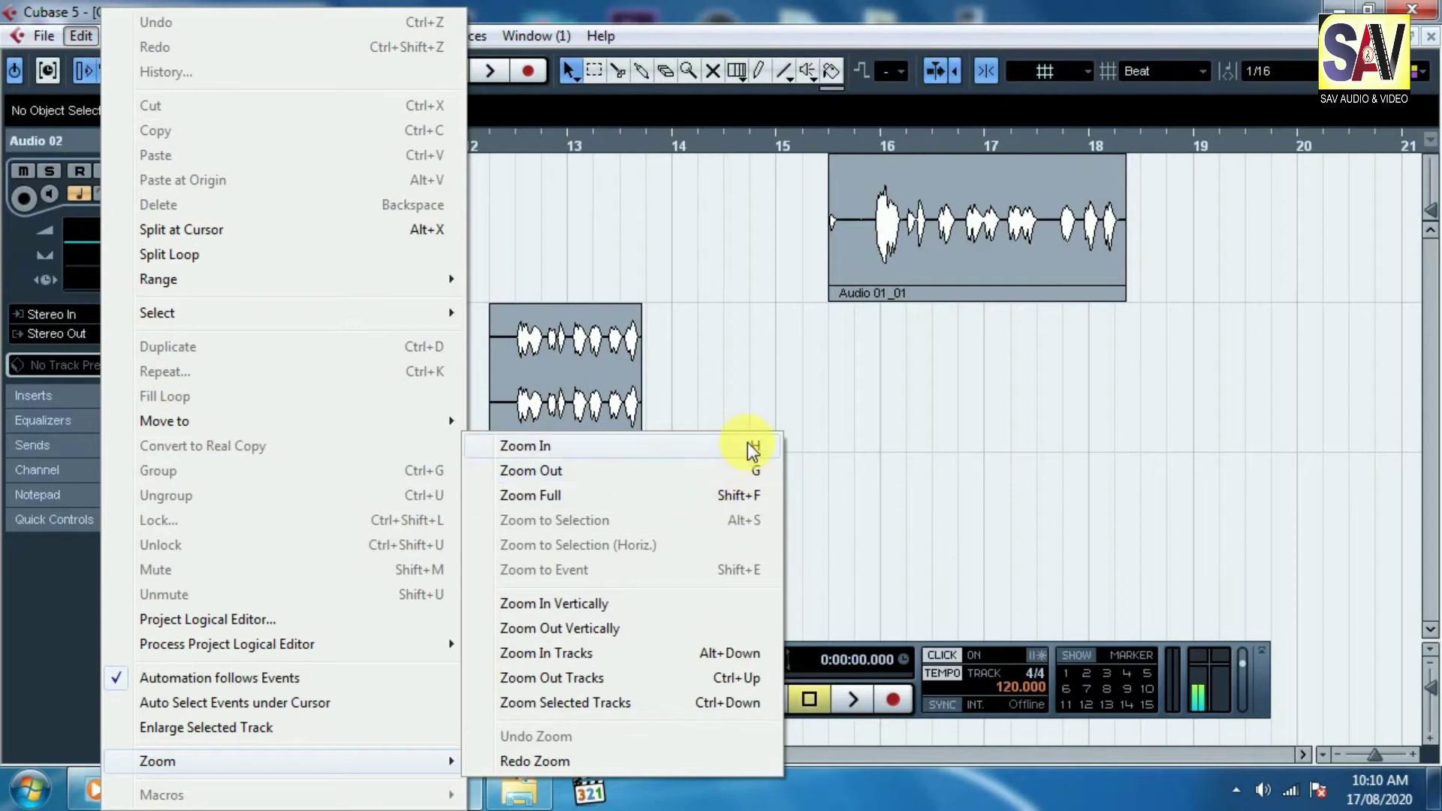
left_click(860, 403)
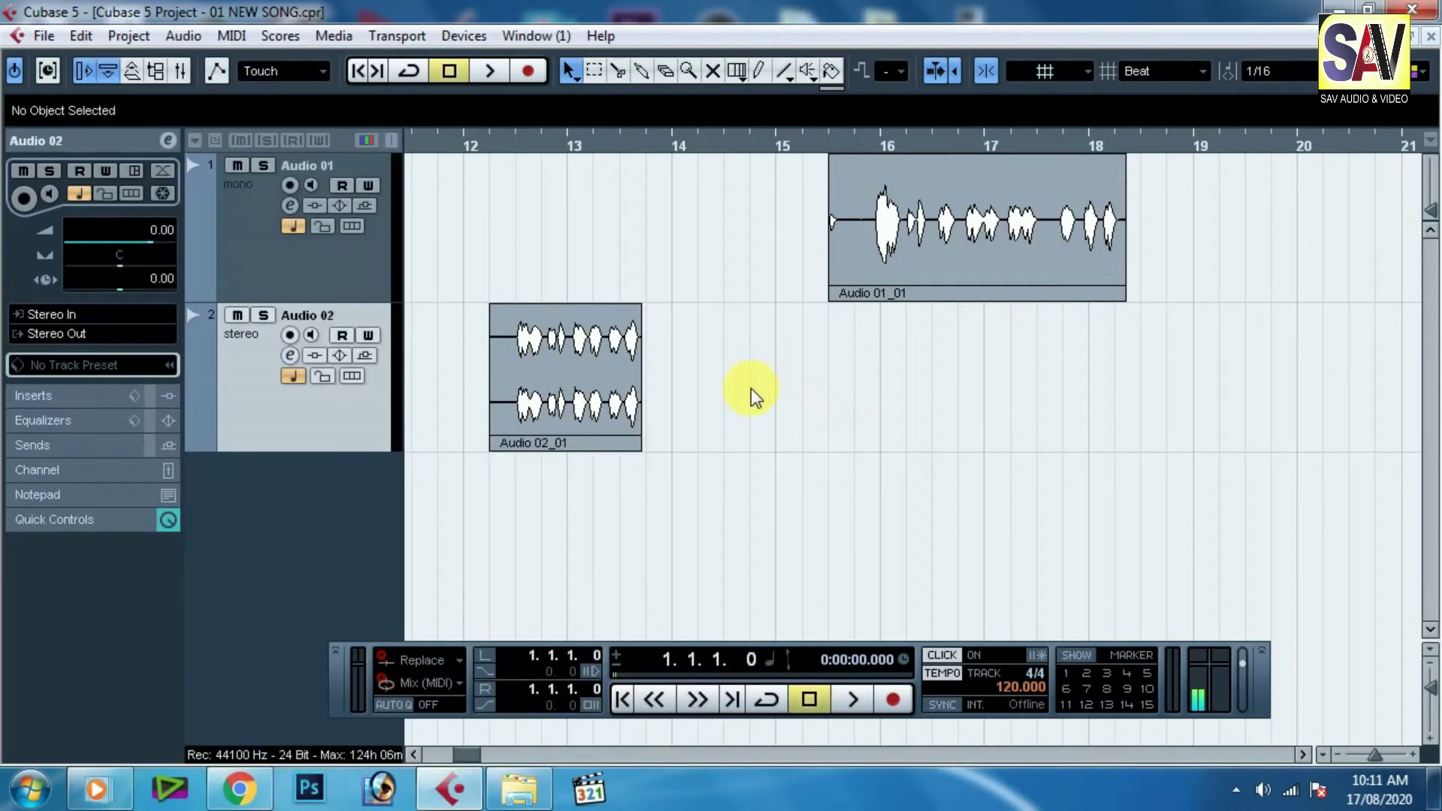
Step: Zoom the project timeline out and in several times, ending zoomed in on the first seven bars
key("g")
key("g")
key("g")
key("g")
key("g")
key("g")
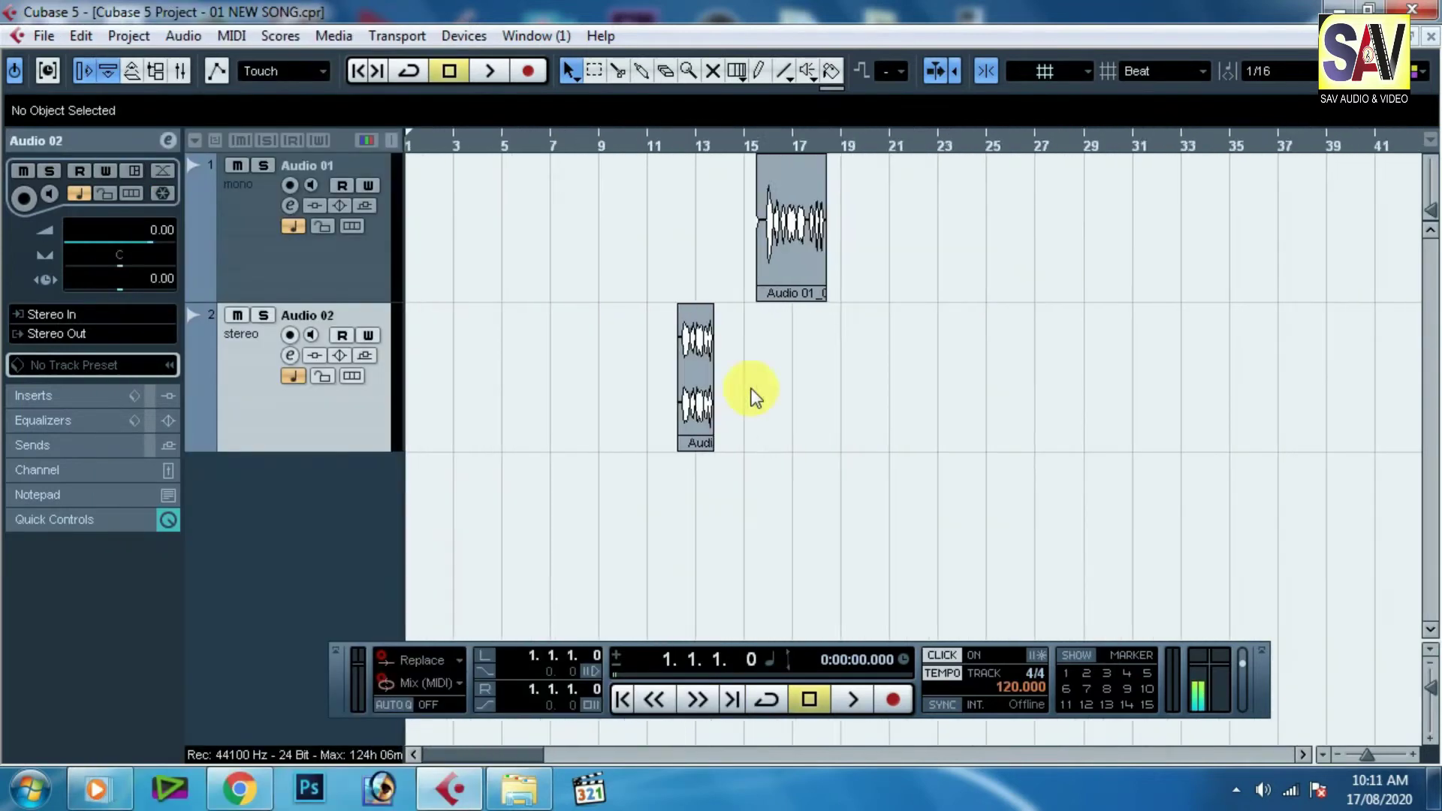
key("g")
key("g")
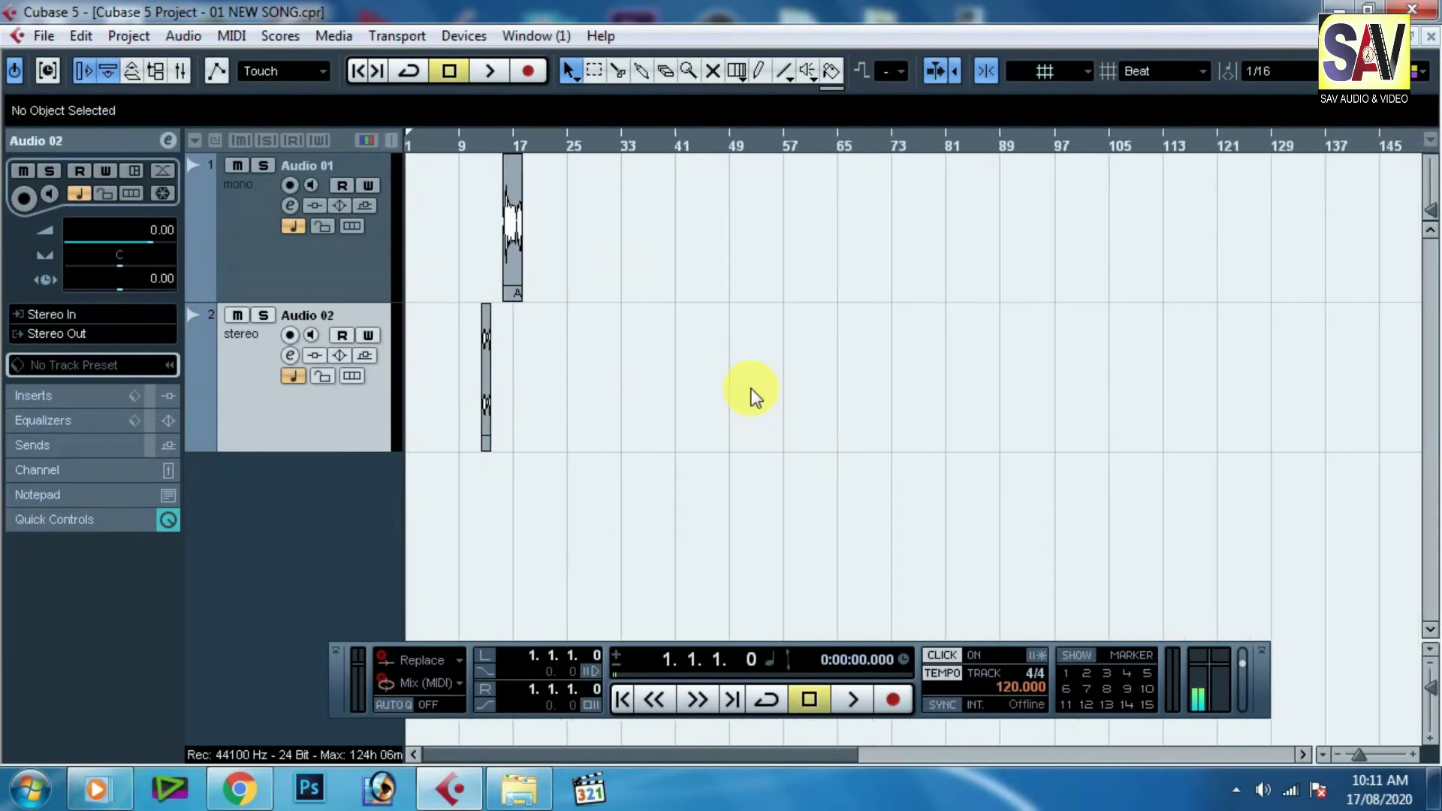
key("h")
key("h")
key("h")
key("h")
key("h")
key("h")
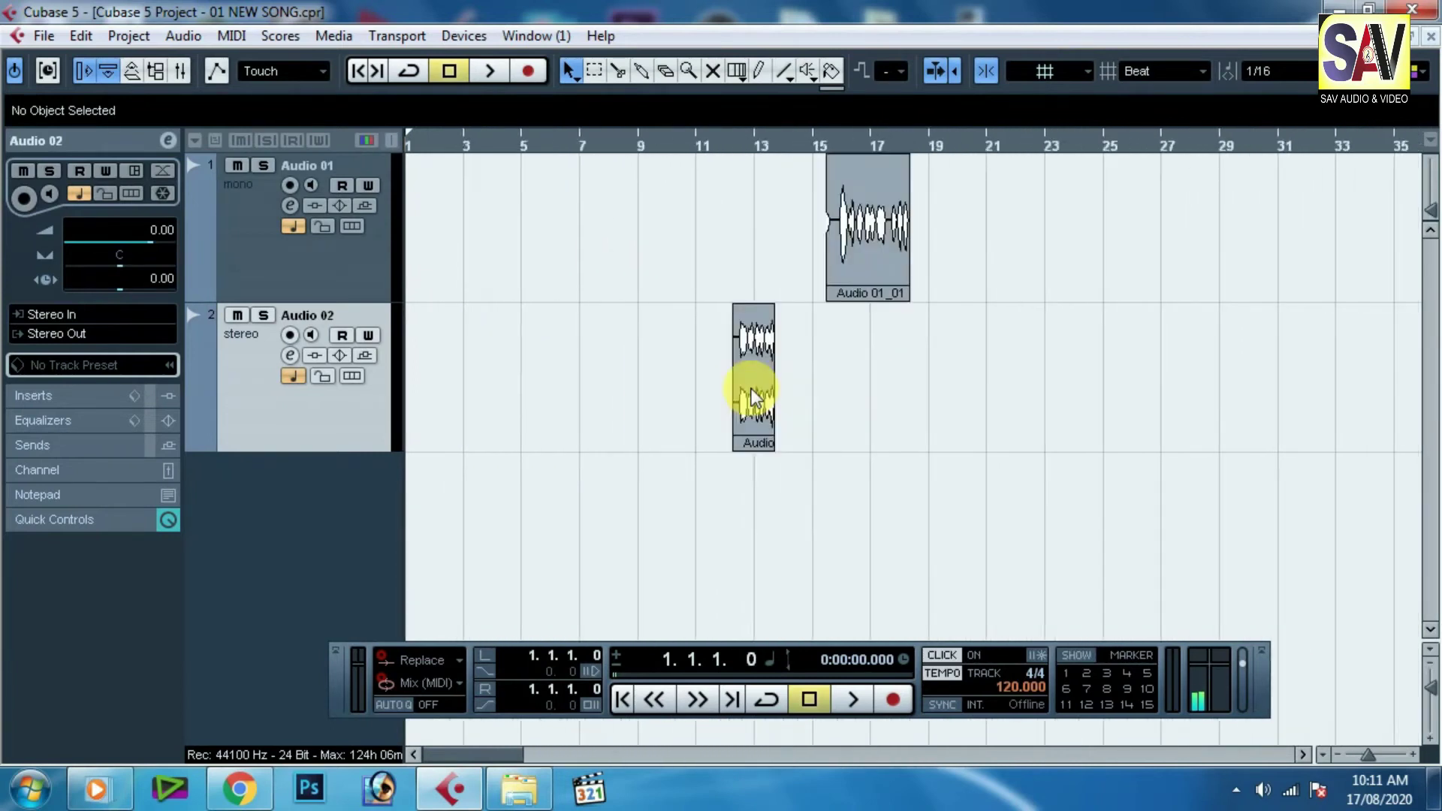
key("g")
key("g")
key("g")
key("g")
key("h")
key("h")
key("h")
key("h")
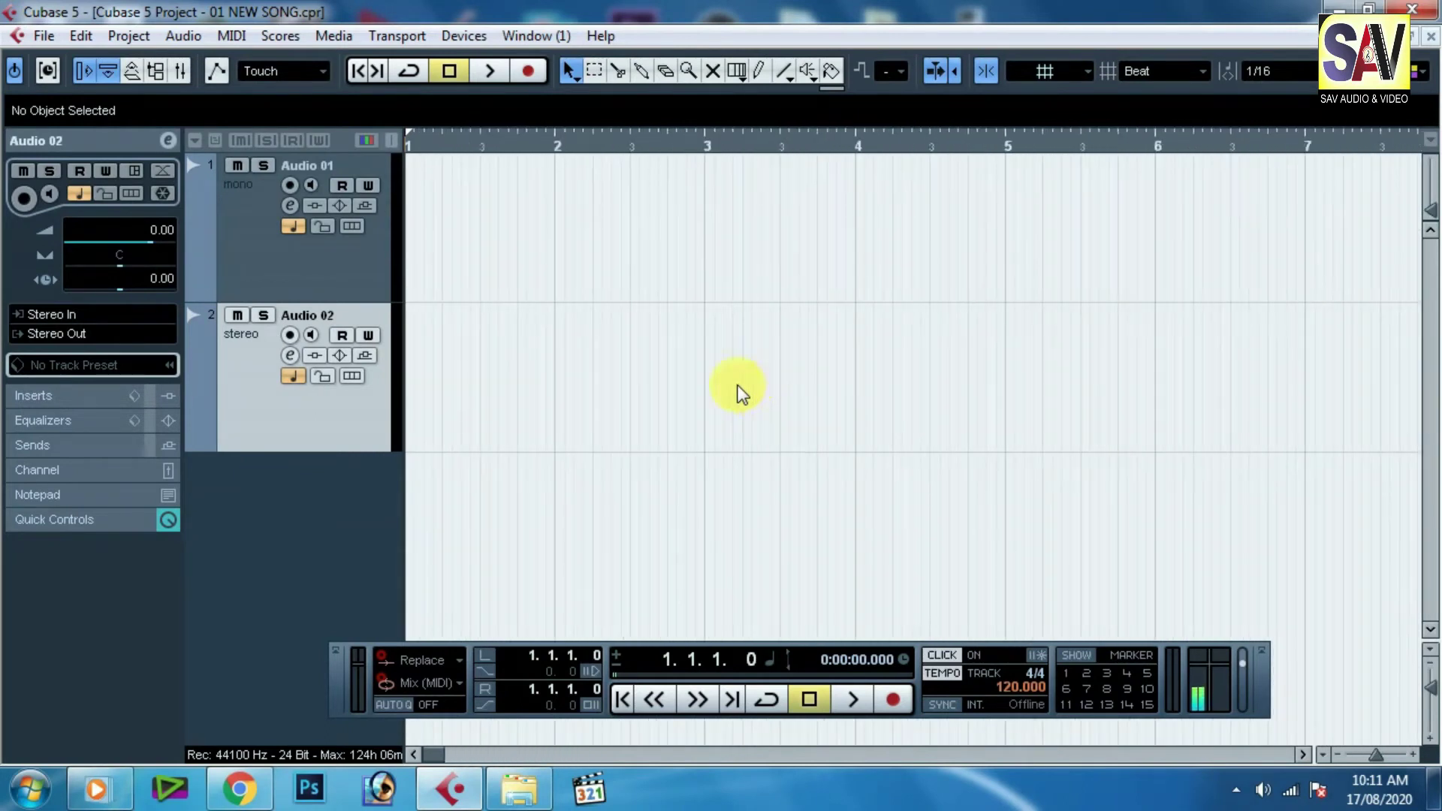
Step: Place the project cursor at 13.2.1 within the Audio 02_01 event and play back its remaining part
left_click_drag(439, 753, 476, 768)
left_click_drag(501, 145, 596, 219)
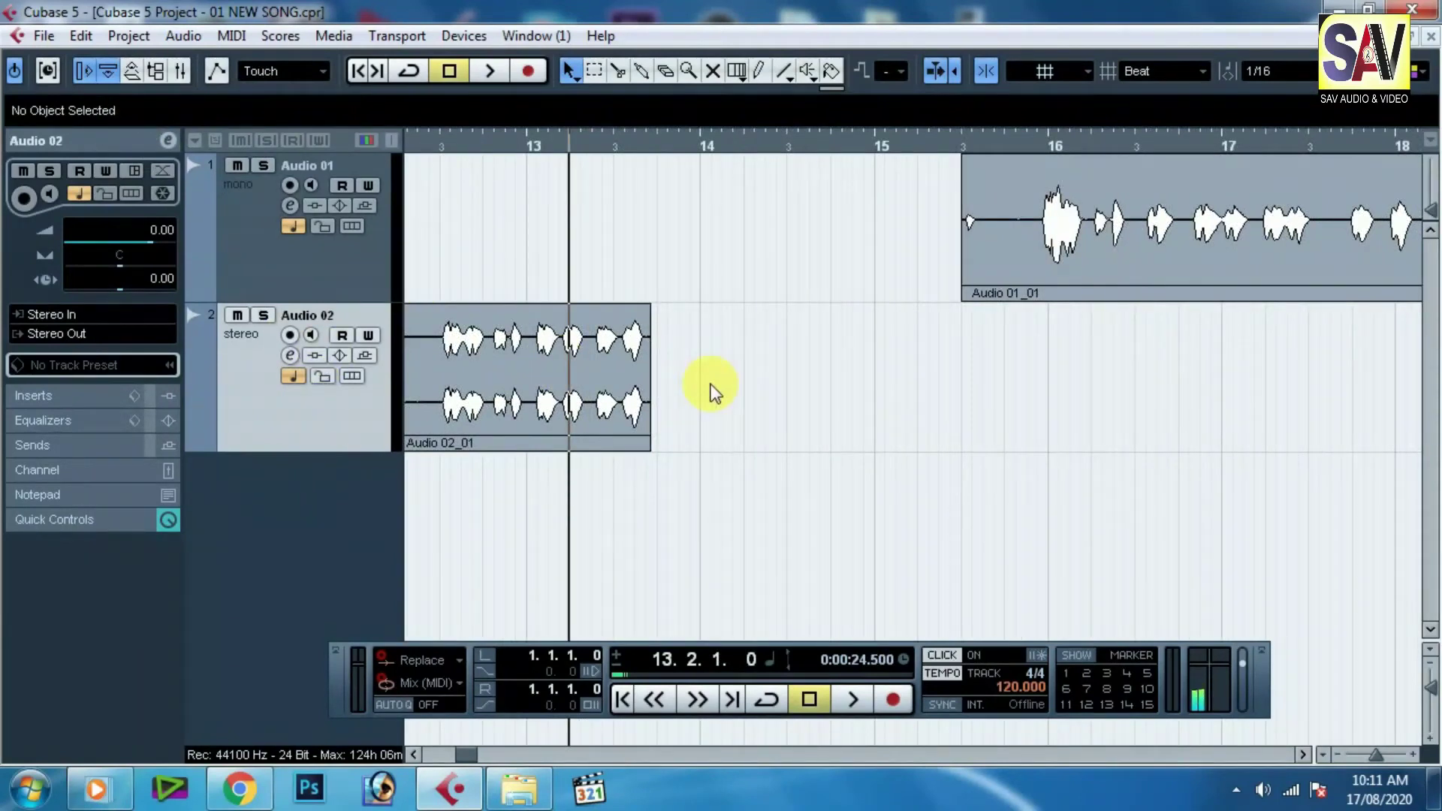
key("g")
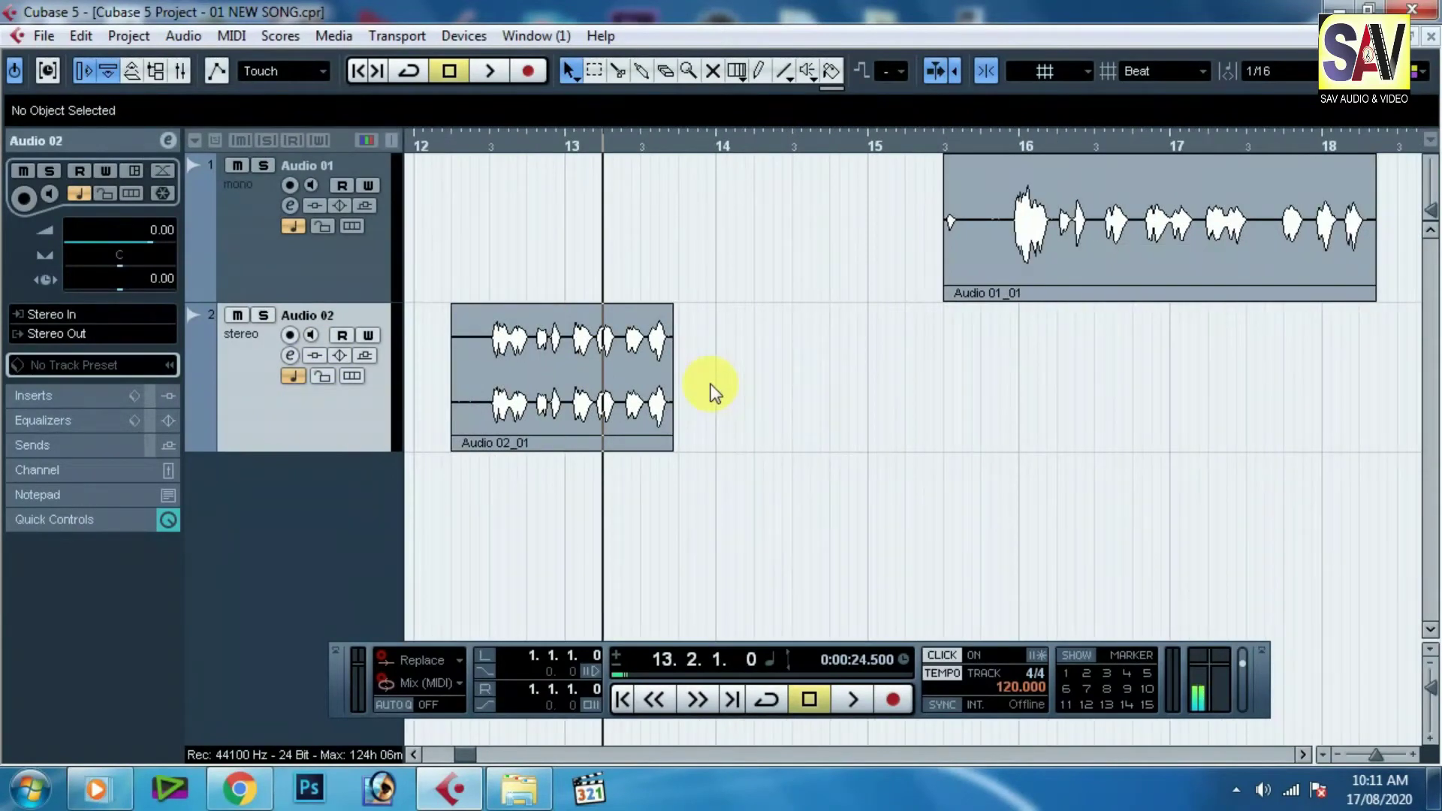
key("space")
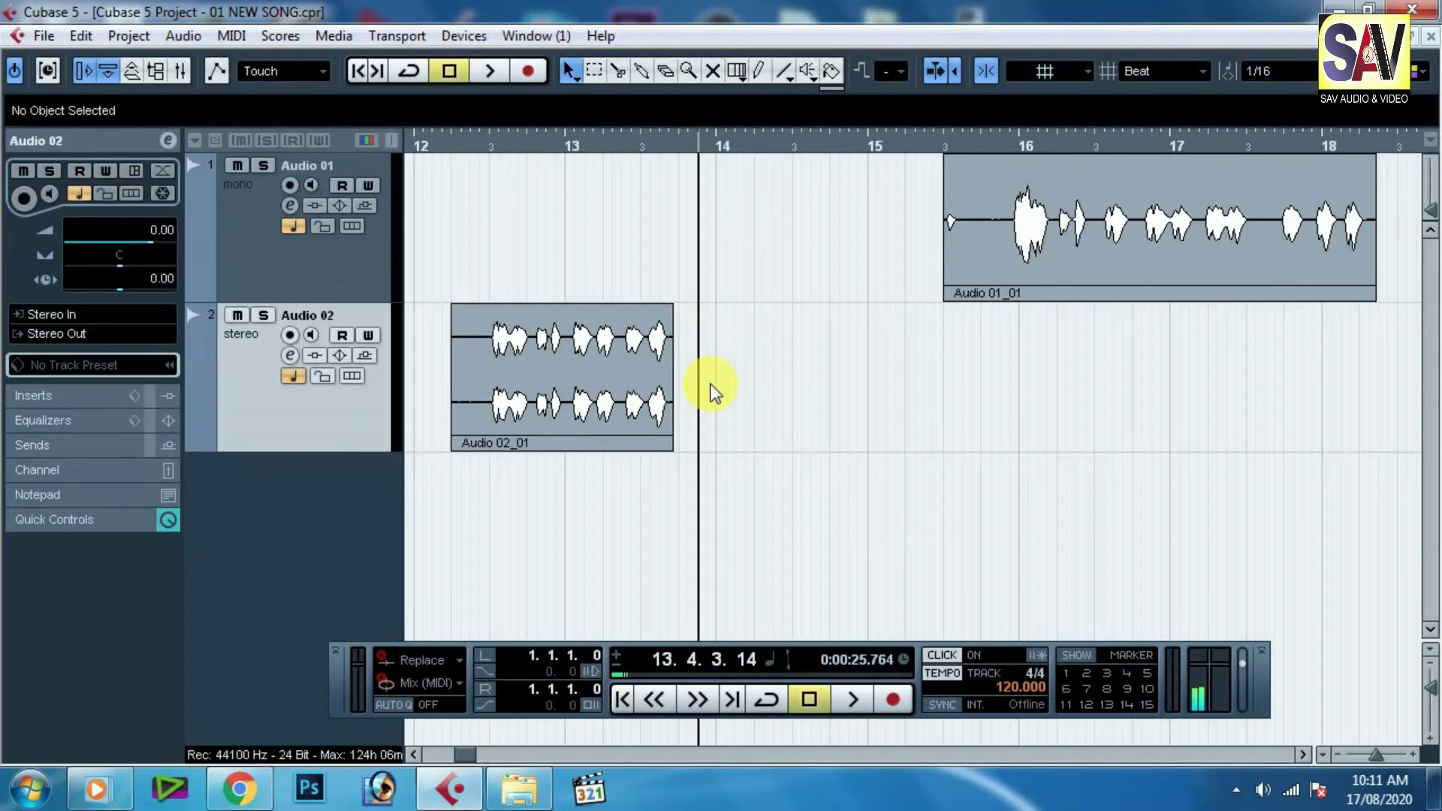
Step: Review the editing commands and the project commands available for the open song
left_click(80, 36)
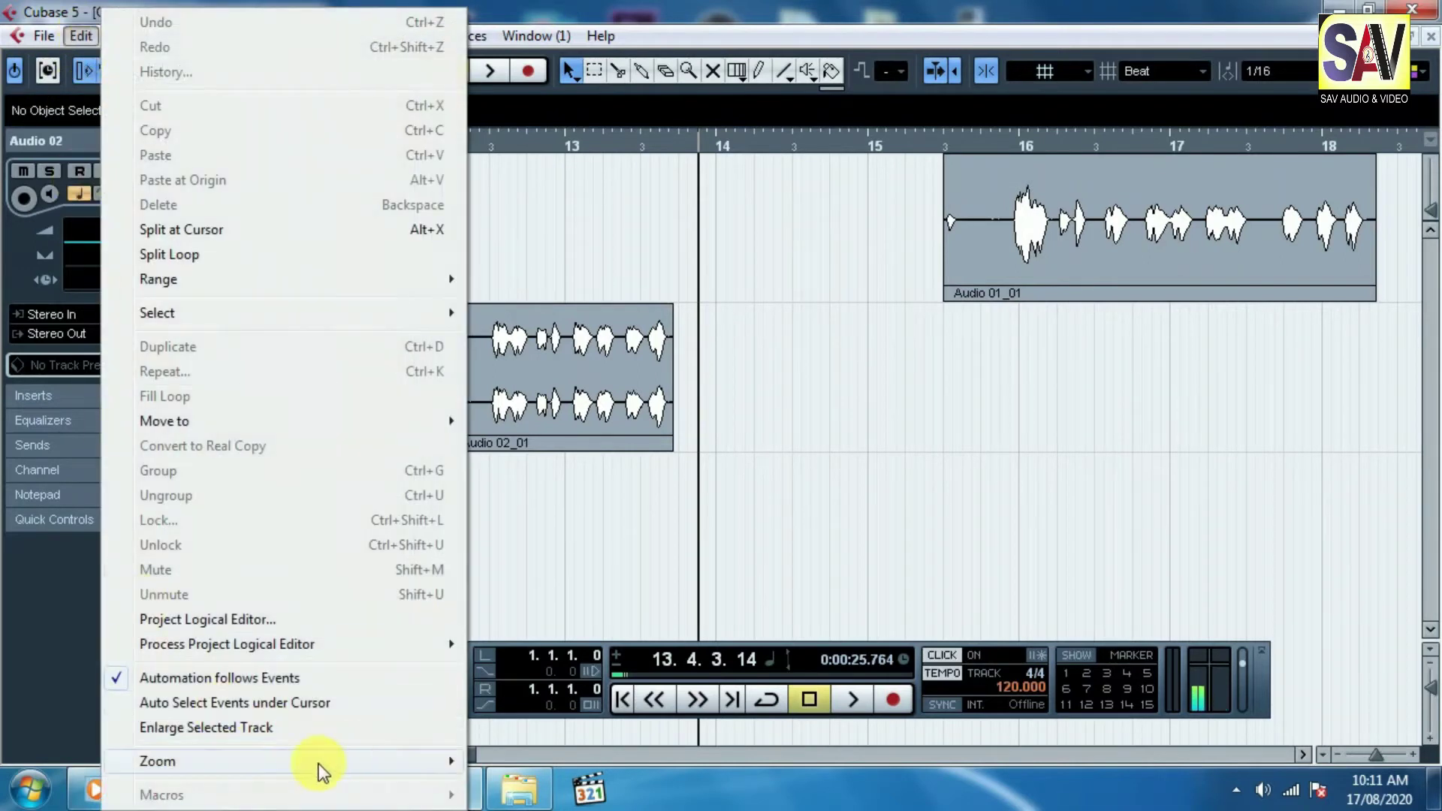
left_click(554, 9)
left_click(128, 36)
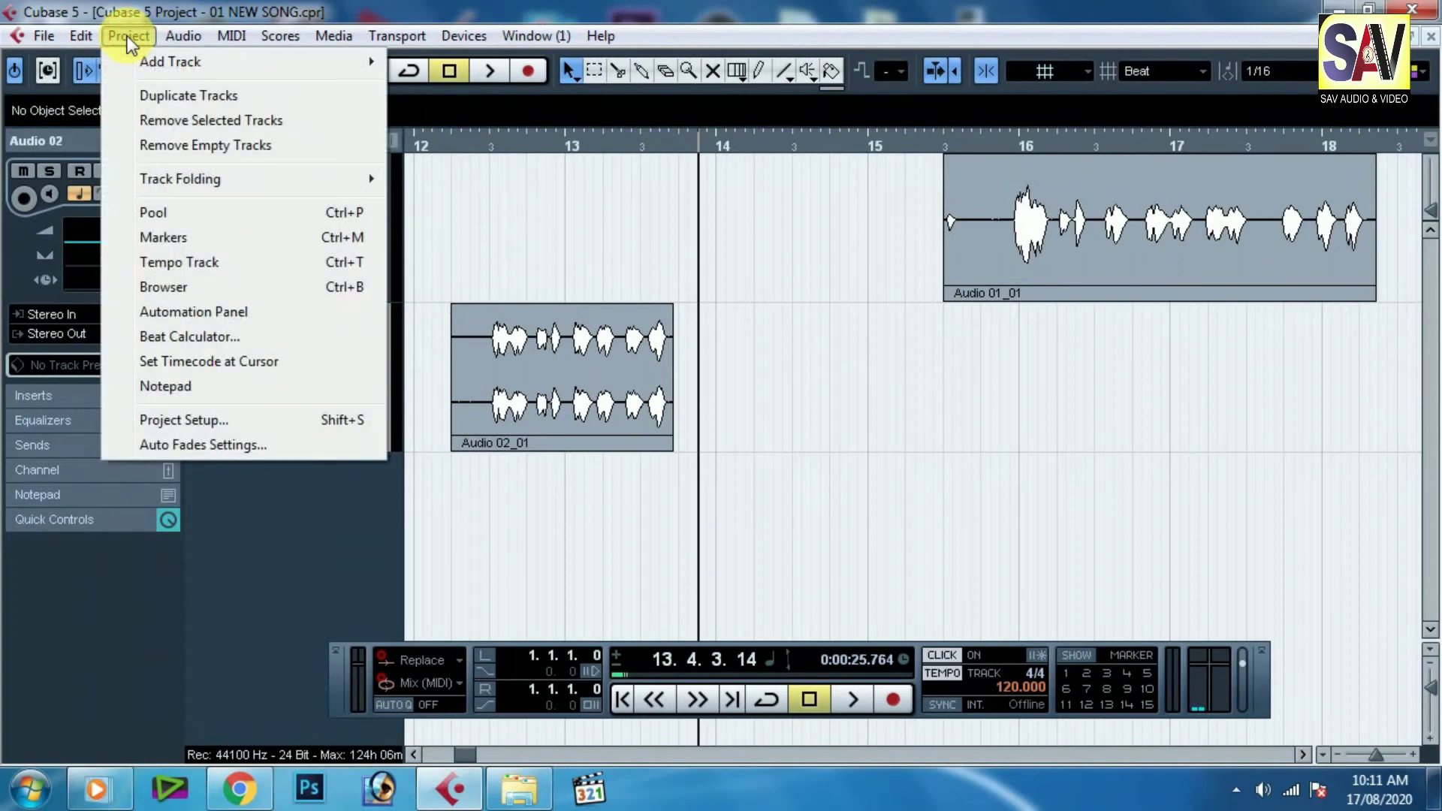
left_click(882, 333)
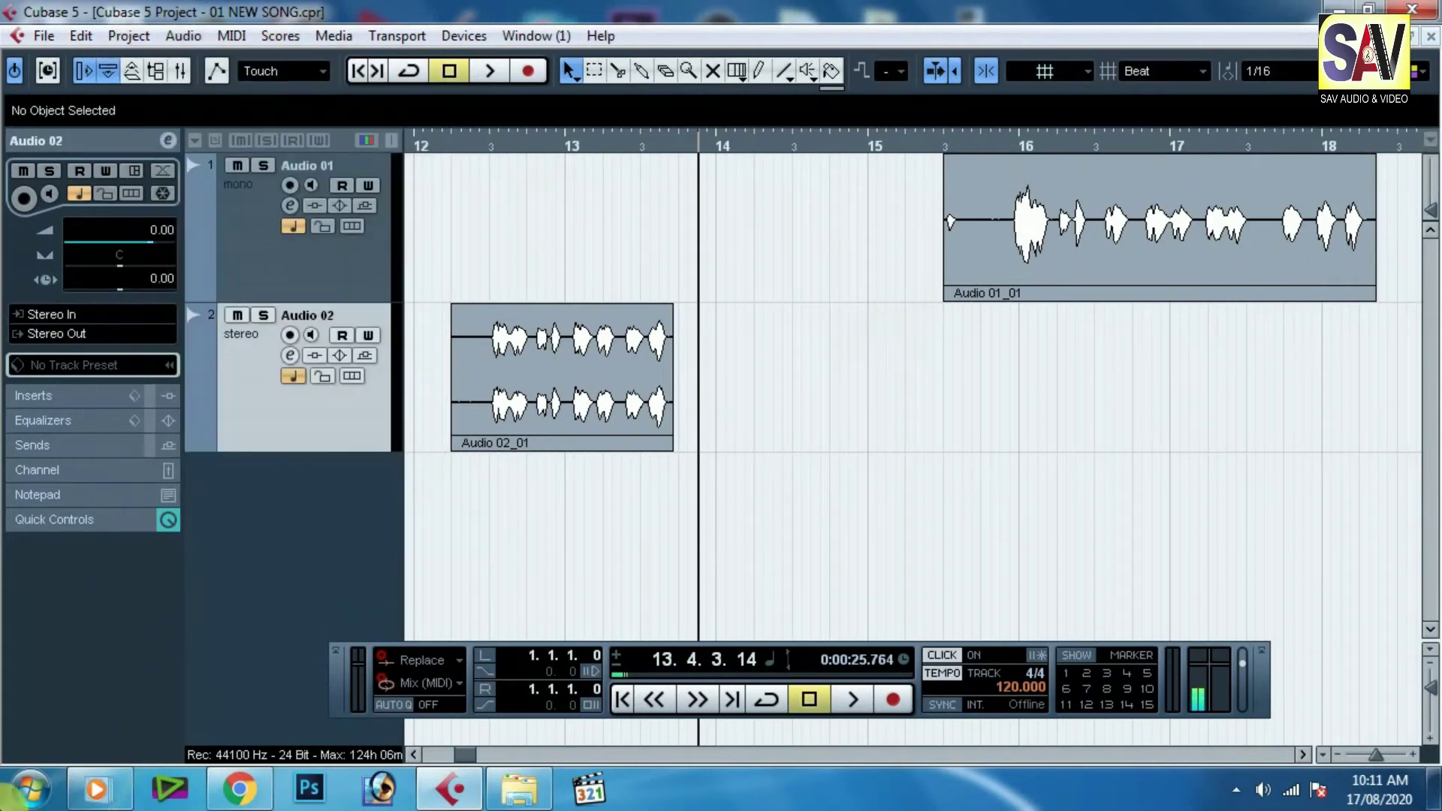
Step: Close the 01 NEW SONG project and examine the Add Track types with no project open
left_click(1431, 36)
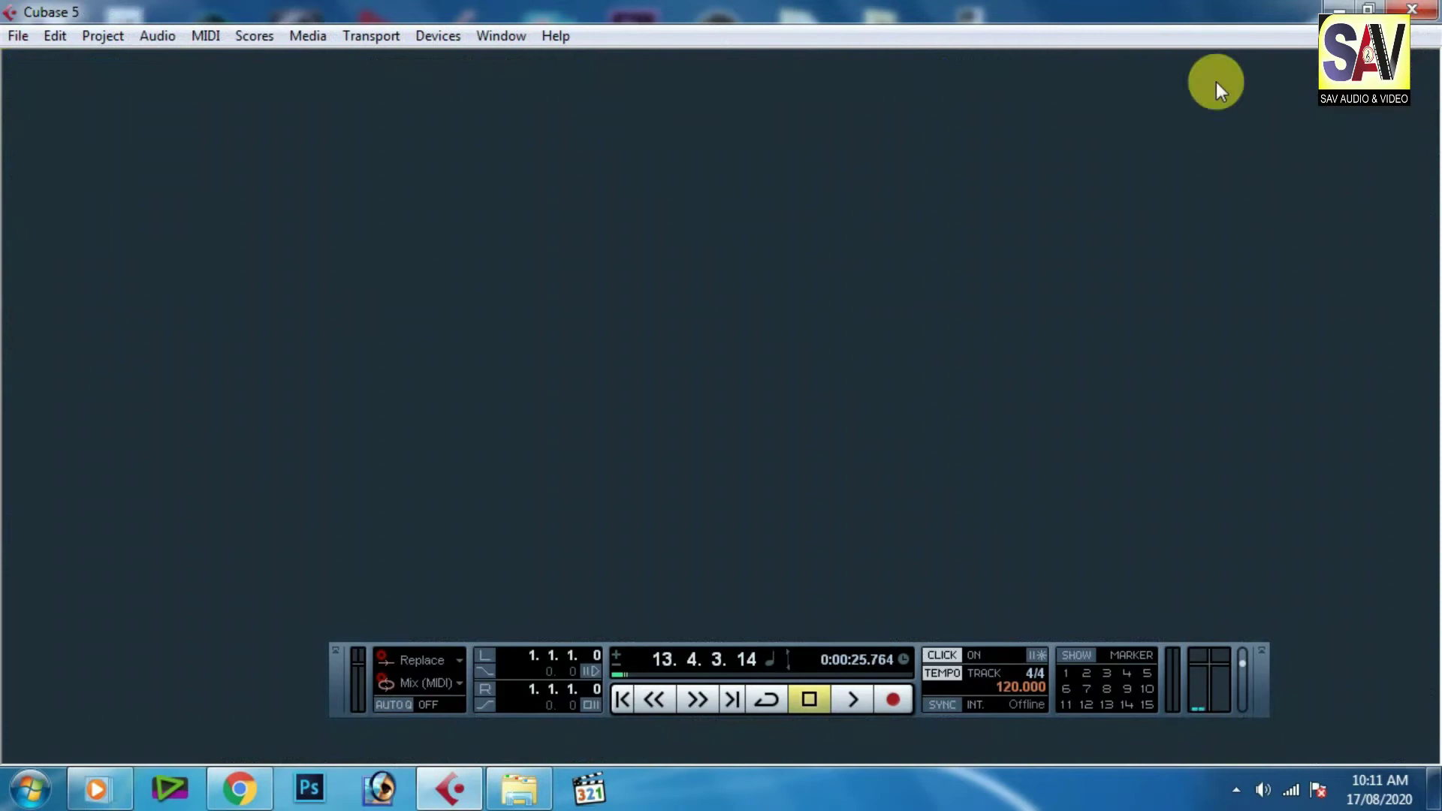
left_click(120, 43)
mouse_move(161, 58)
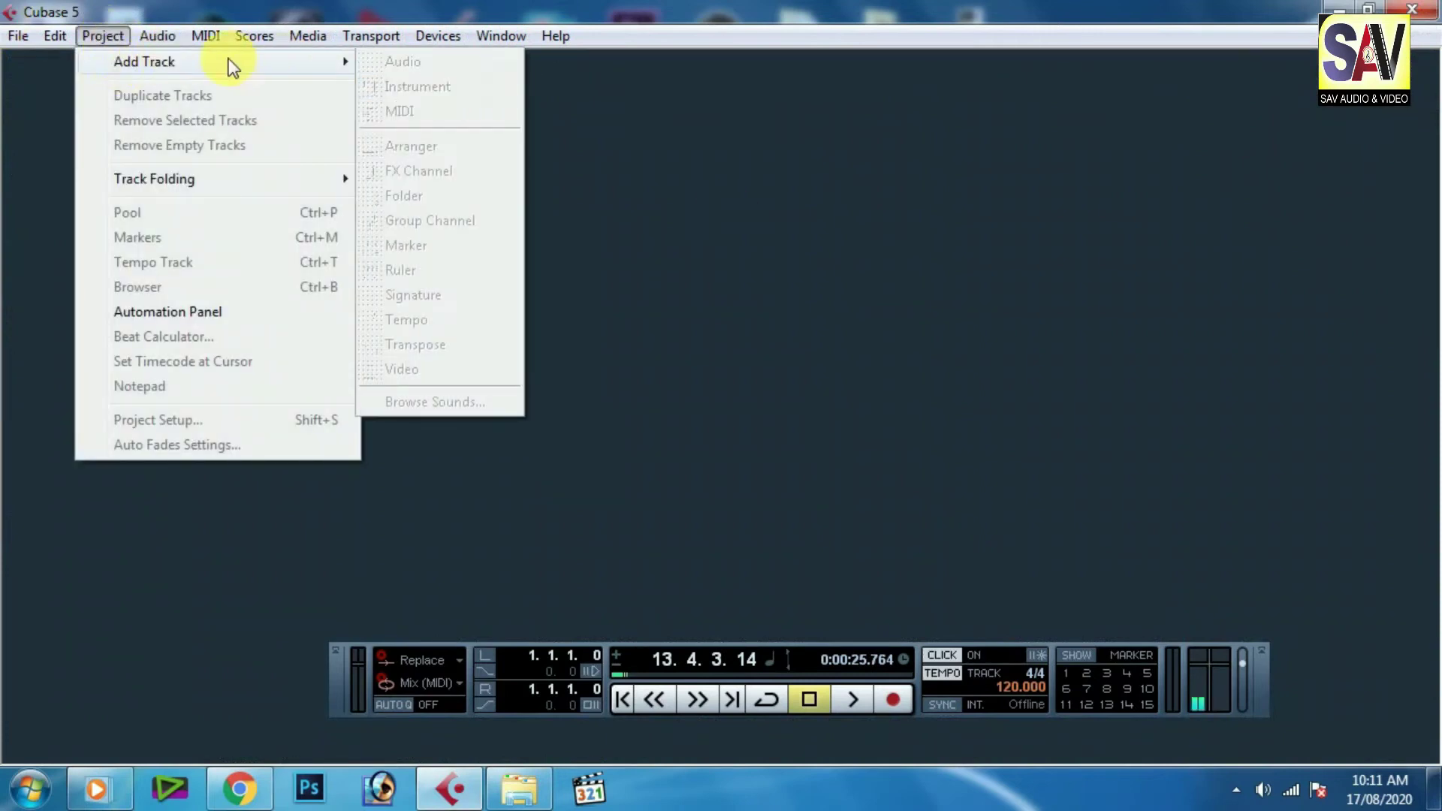
left_click(971, 257)
Step: Reopen the 01 NEW SONG project
left_click(15, 33)
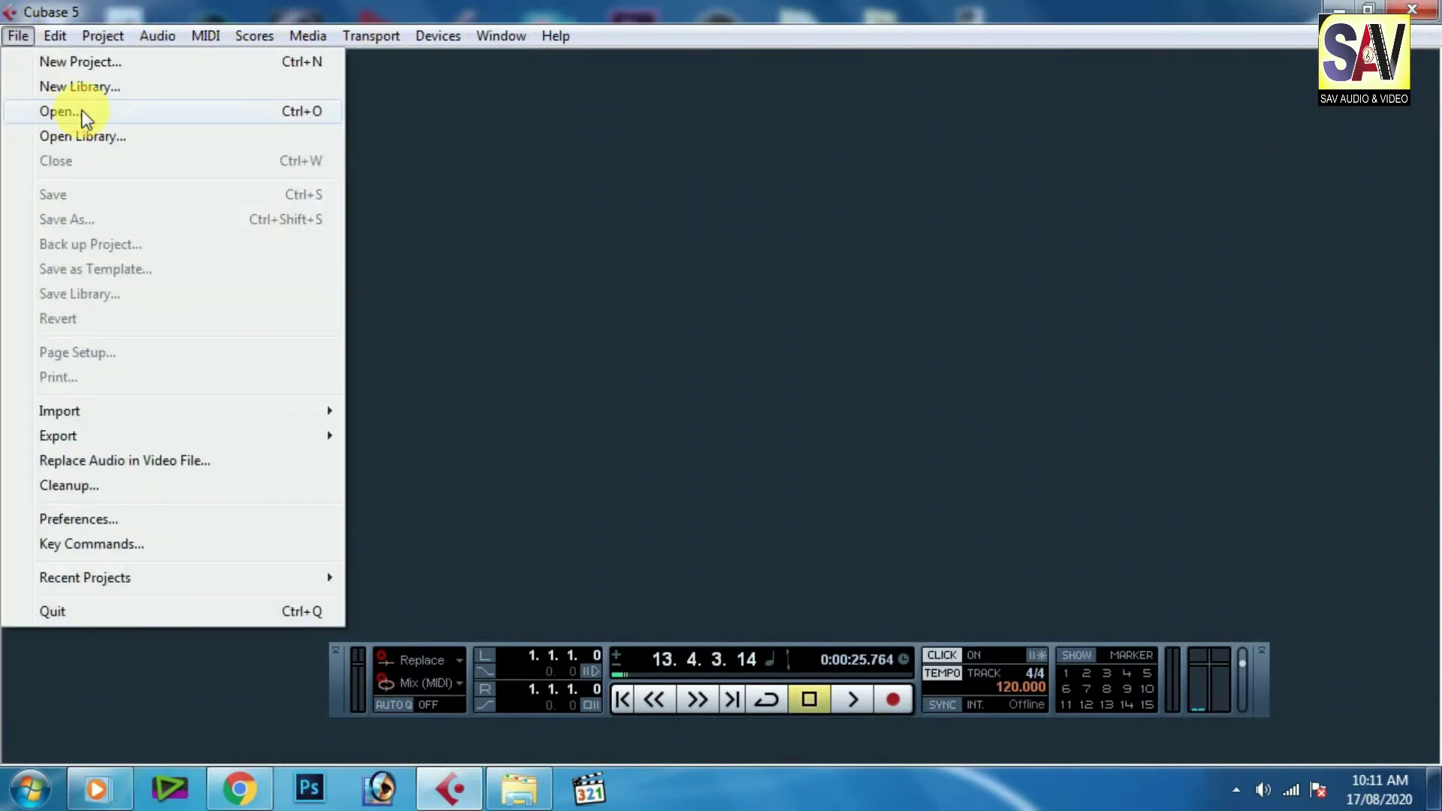
left_click(83, 114)
double_click(216, 153)
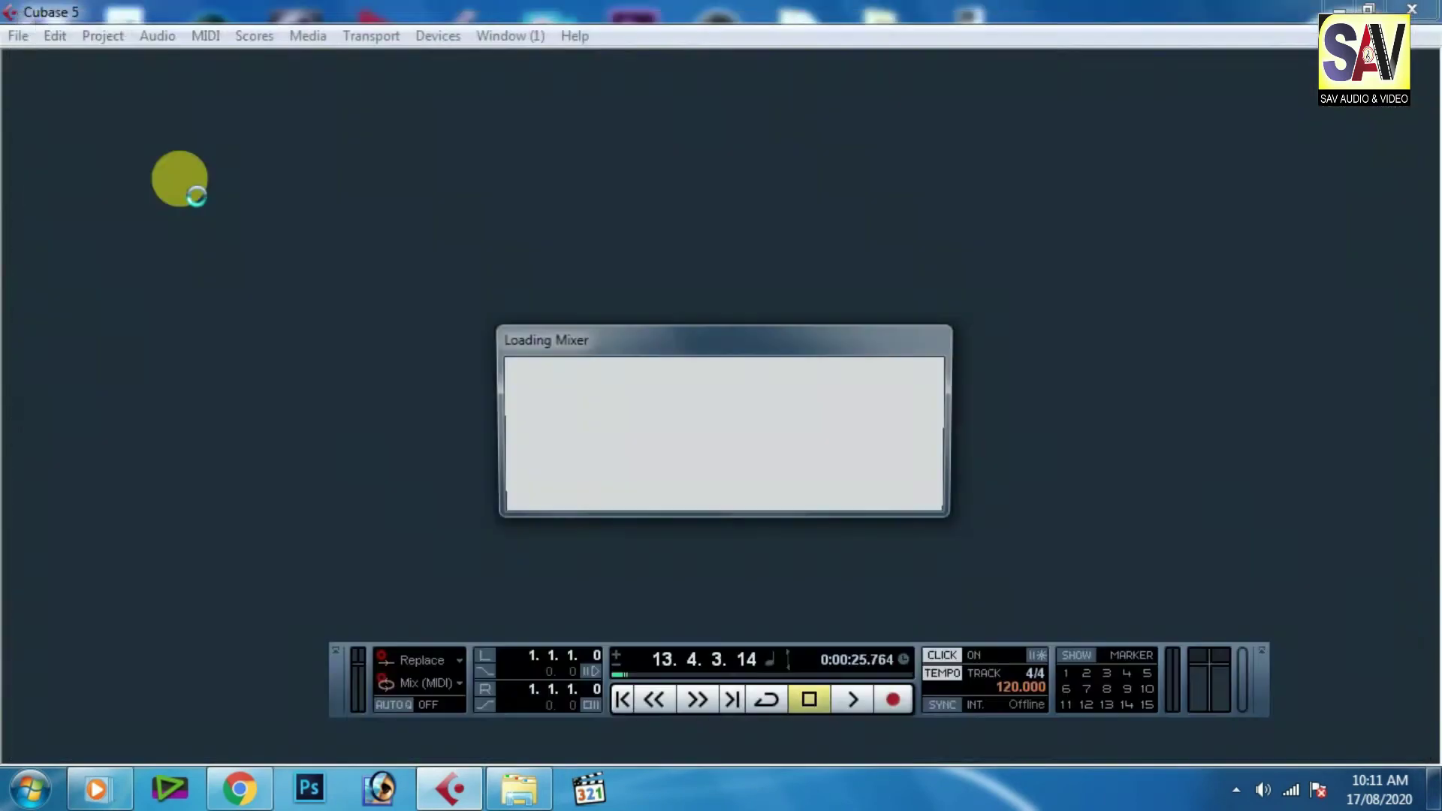
Step: Add six mono audio tracks to the project
left_click(135, 39)
mouse_move(285, 65)
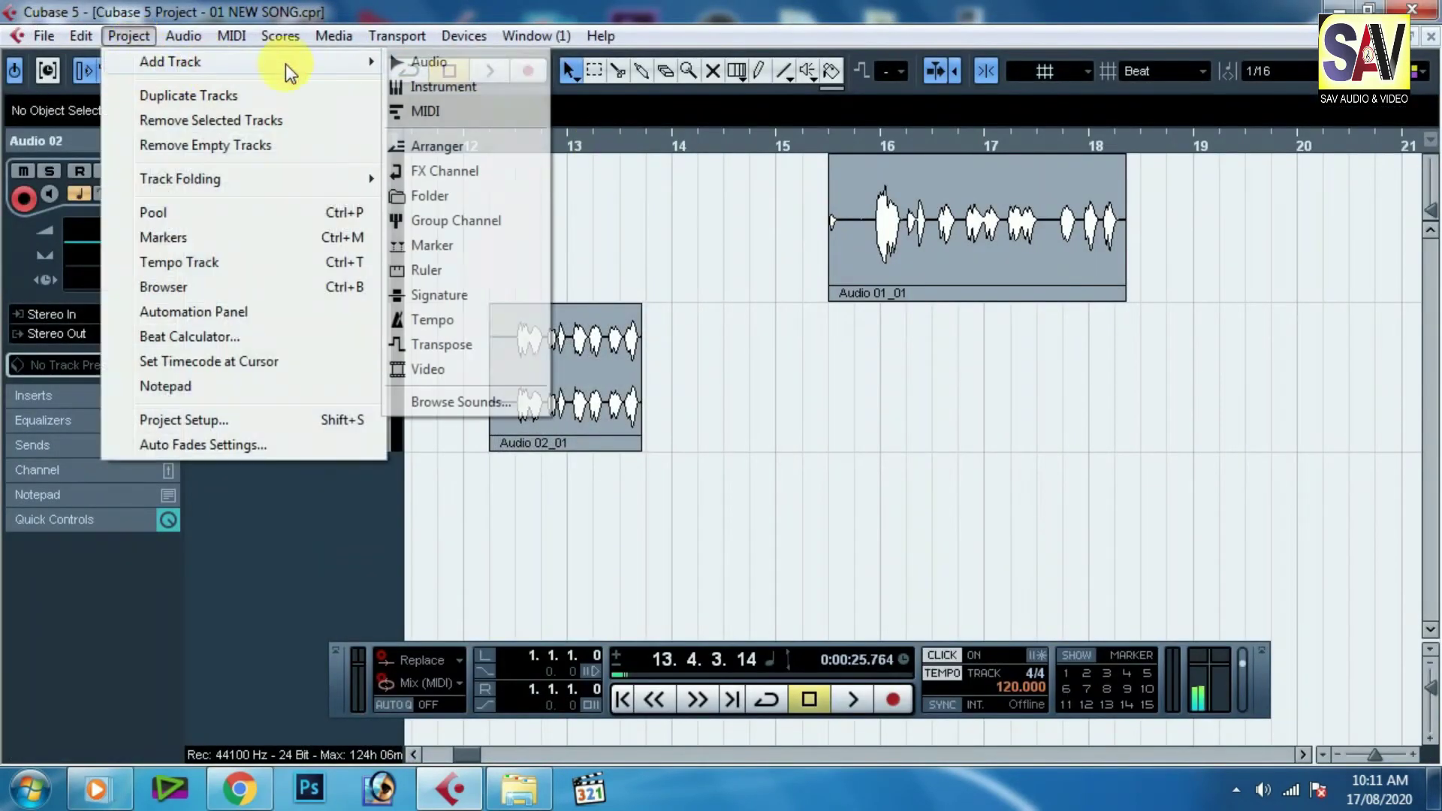
left_click(468, 64)
left_click(705, 327)
left_click(655, 343)
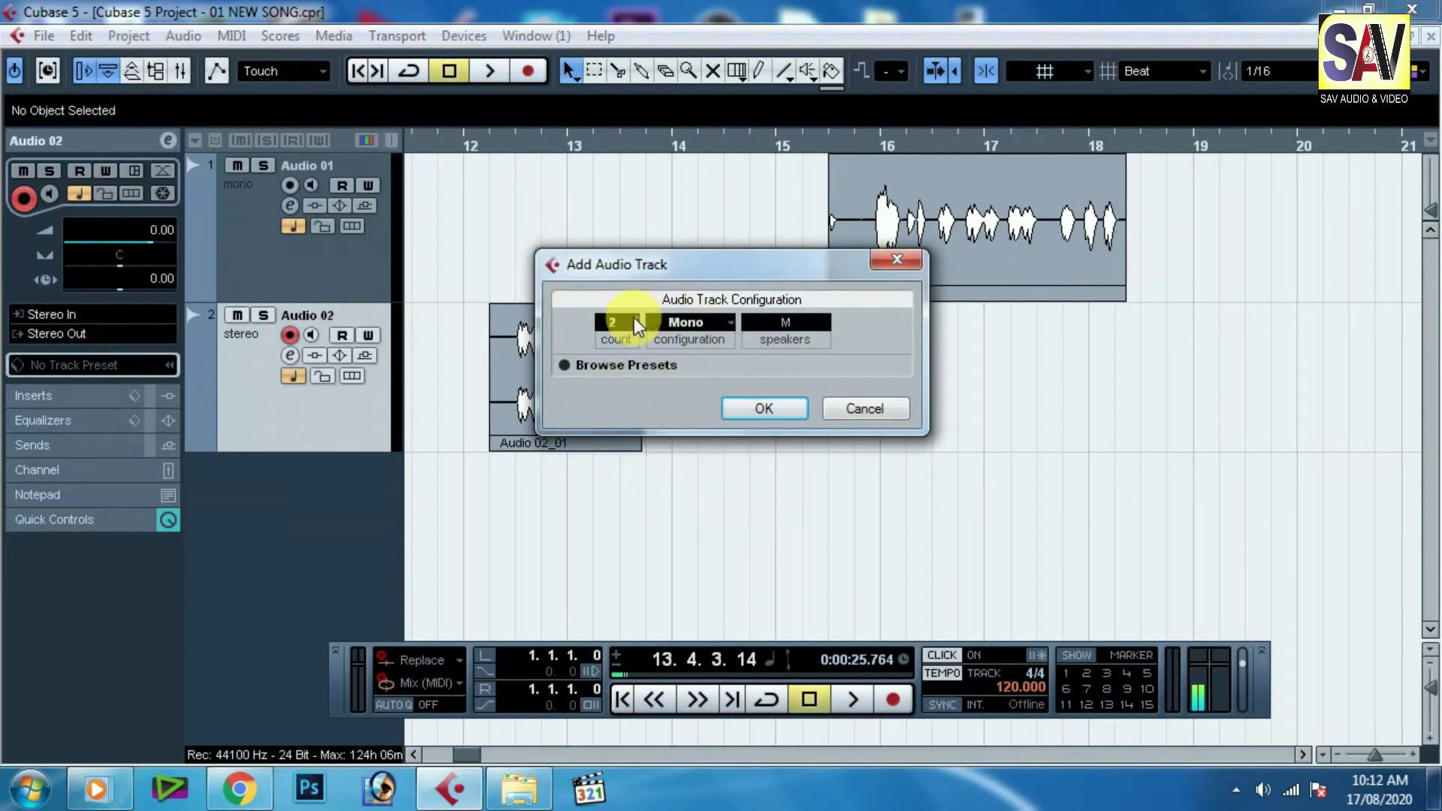
left_click(781, 408)
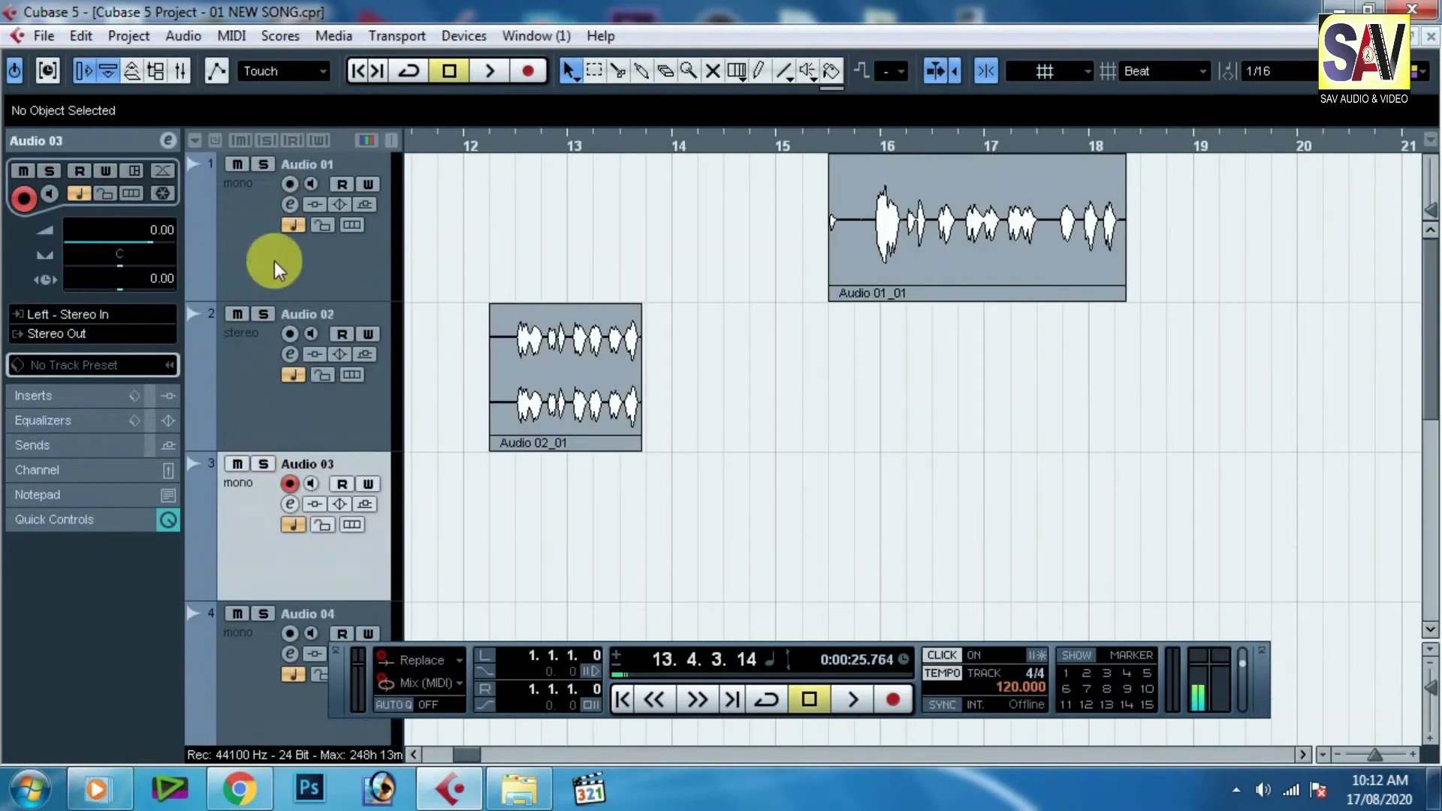
Step: Select the Audio 08 track at the end of the track list and return to the first tracks
scroll(300, 479, "down", 5)
left_click(208, 560)
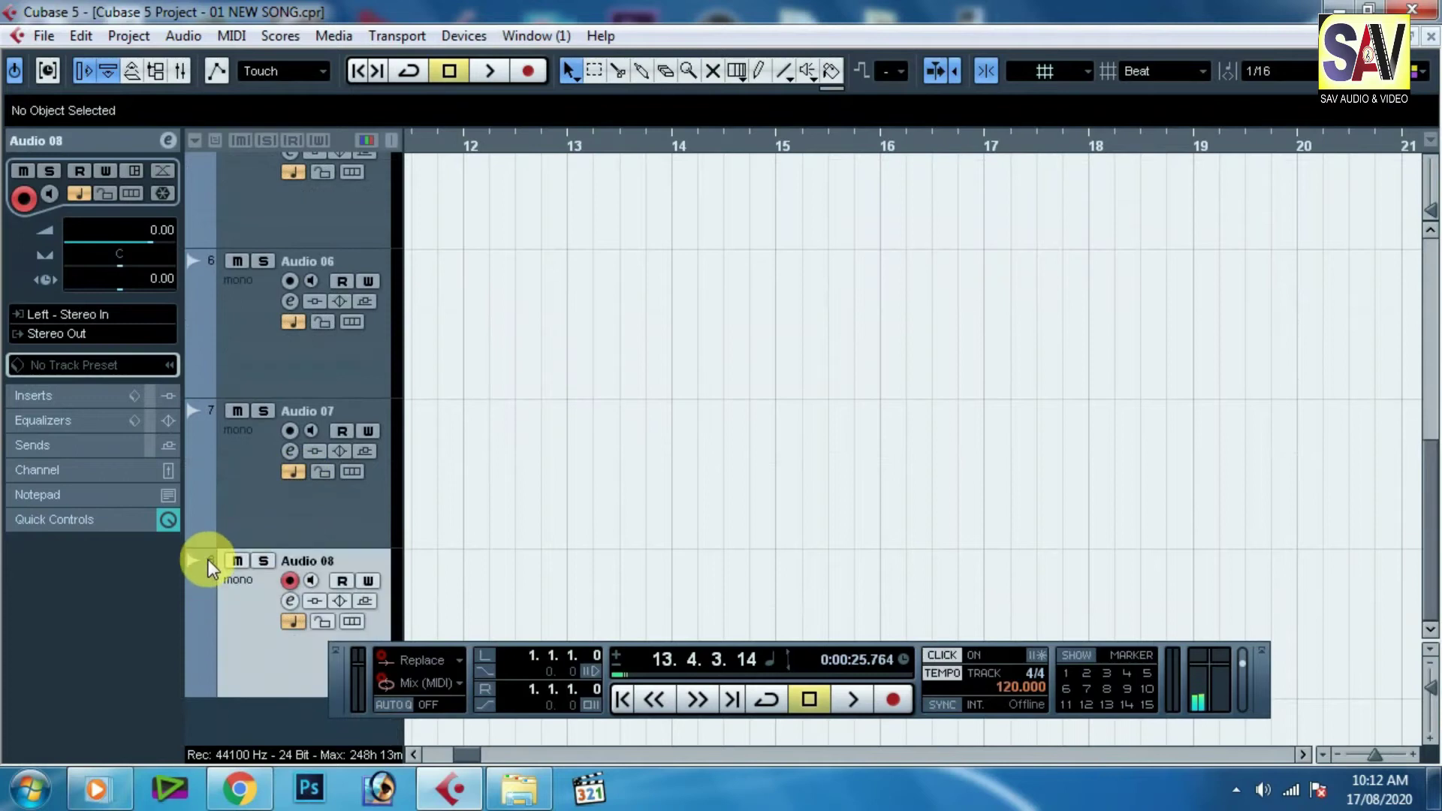
scroll(448, 405, "up", 5)
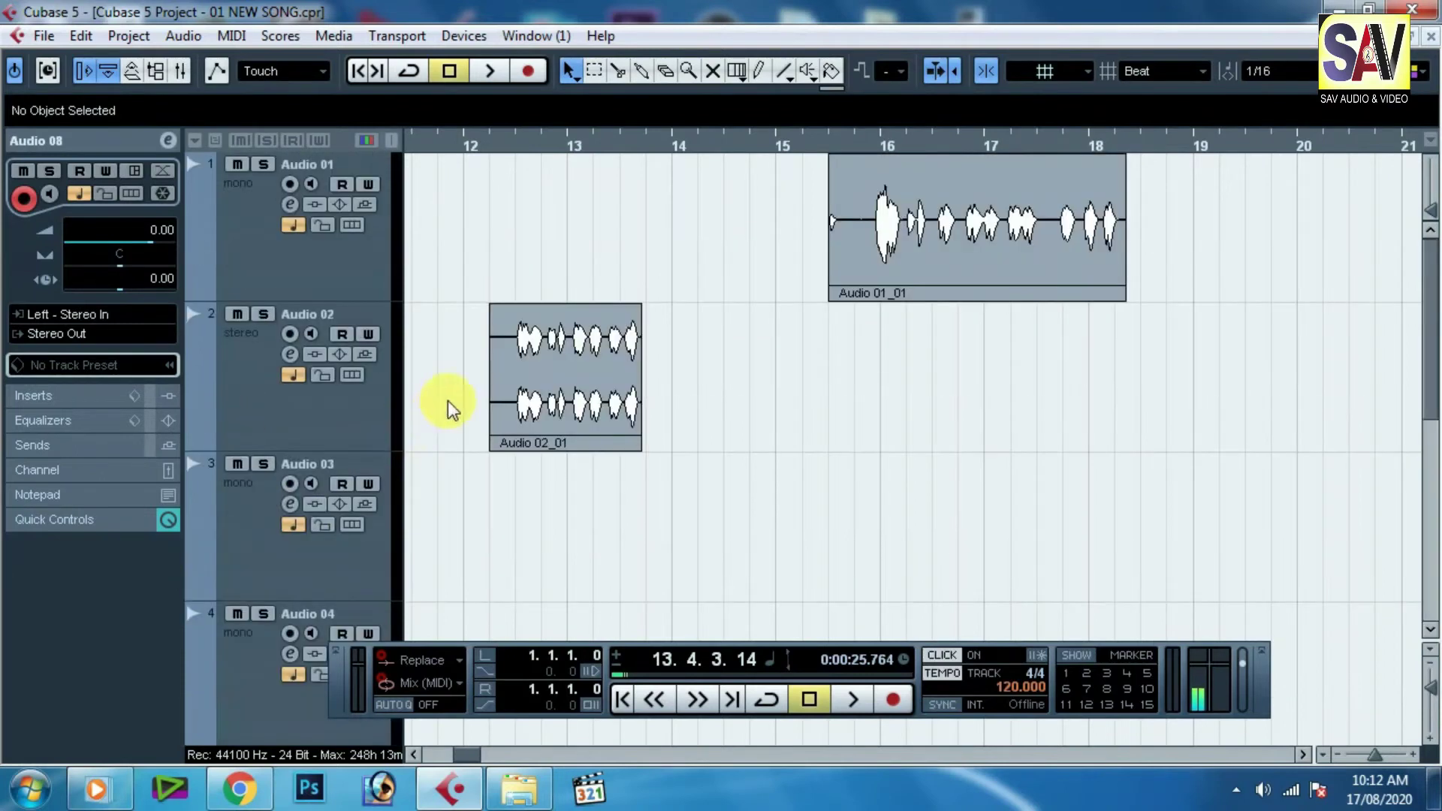
left_click(188, 37)
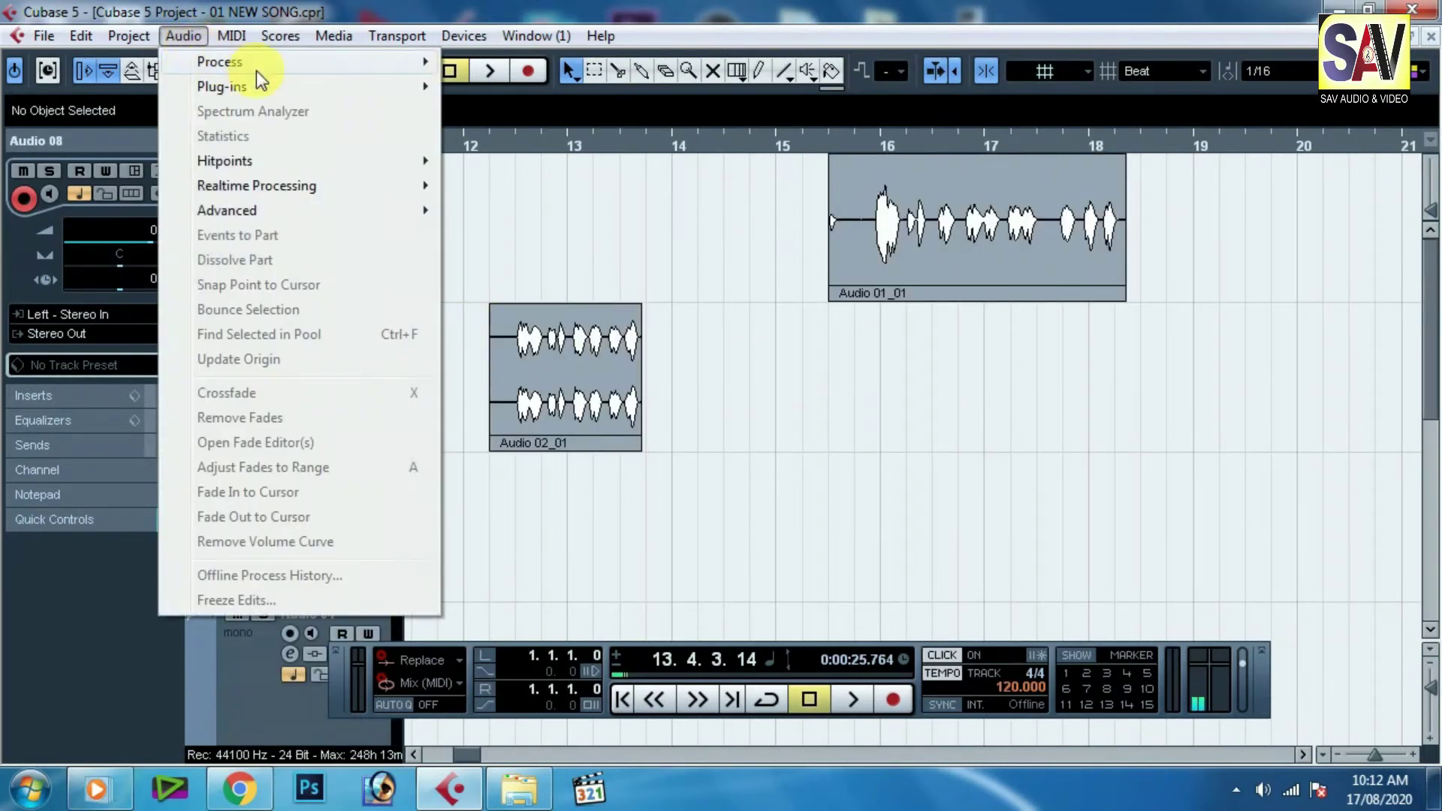
mouse_move(128, 35)
mouse_move(223, 61)
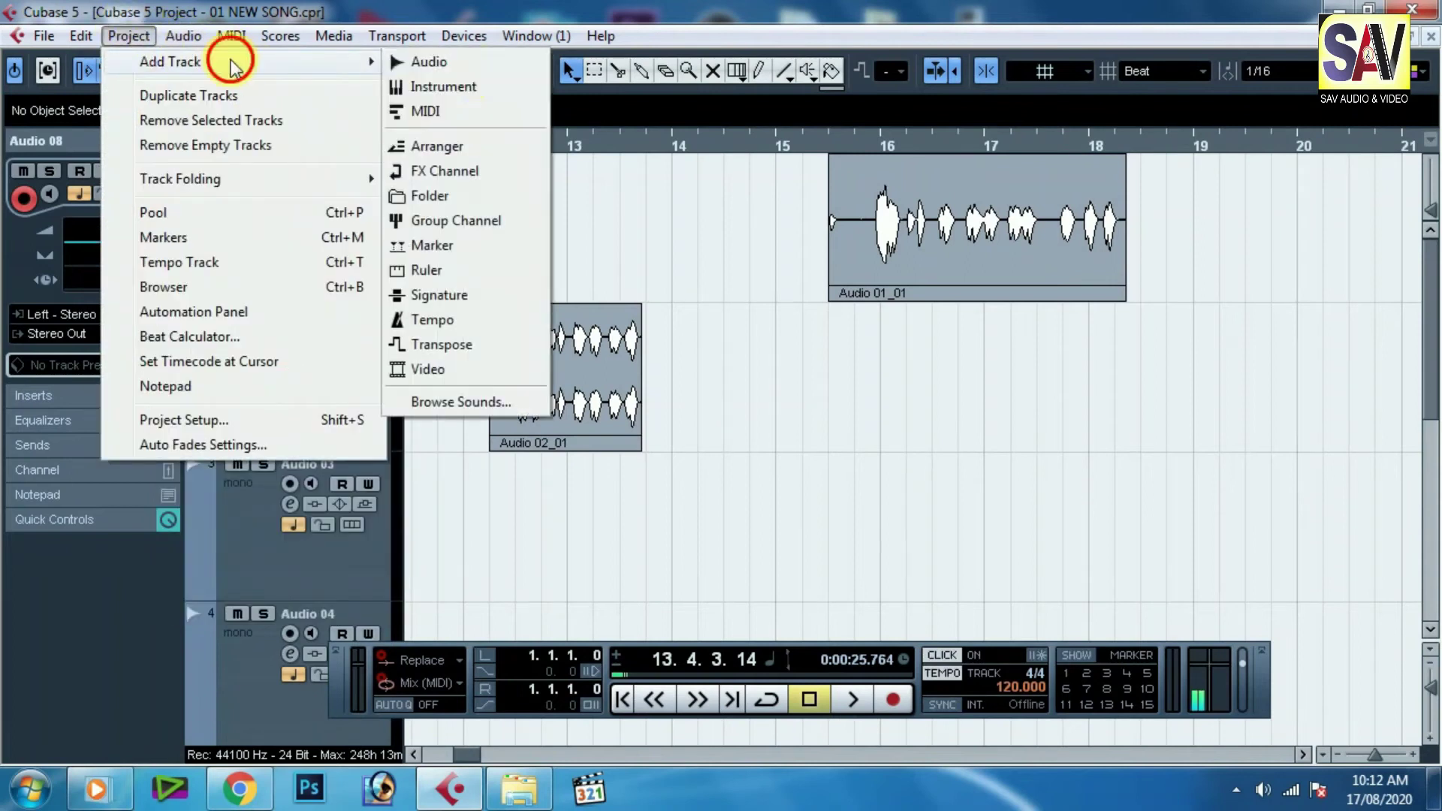
left_click(490, 90)
left_click_drag(789, 500, 755, 226)
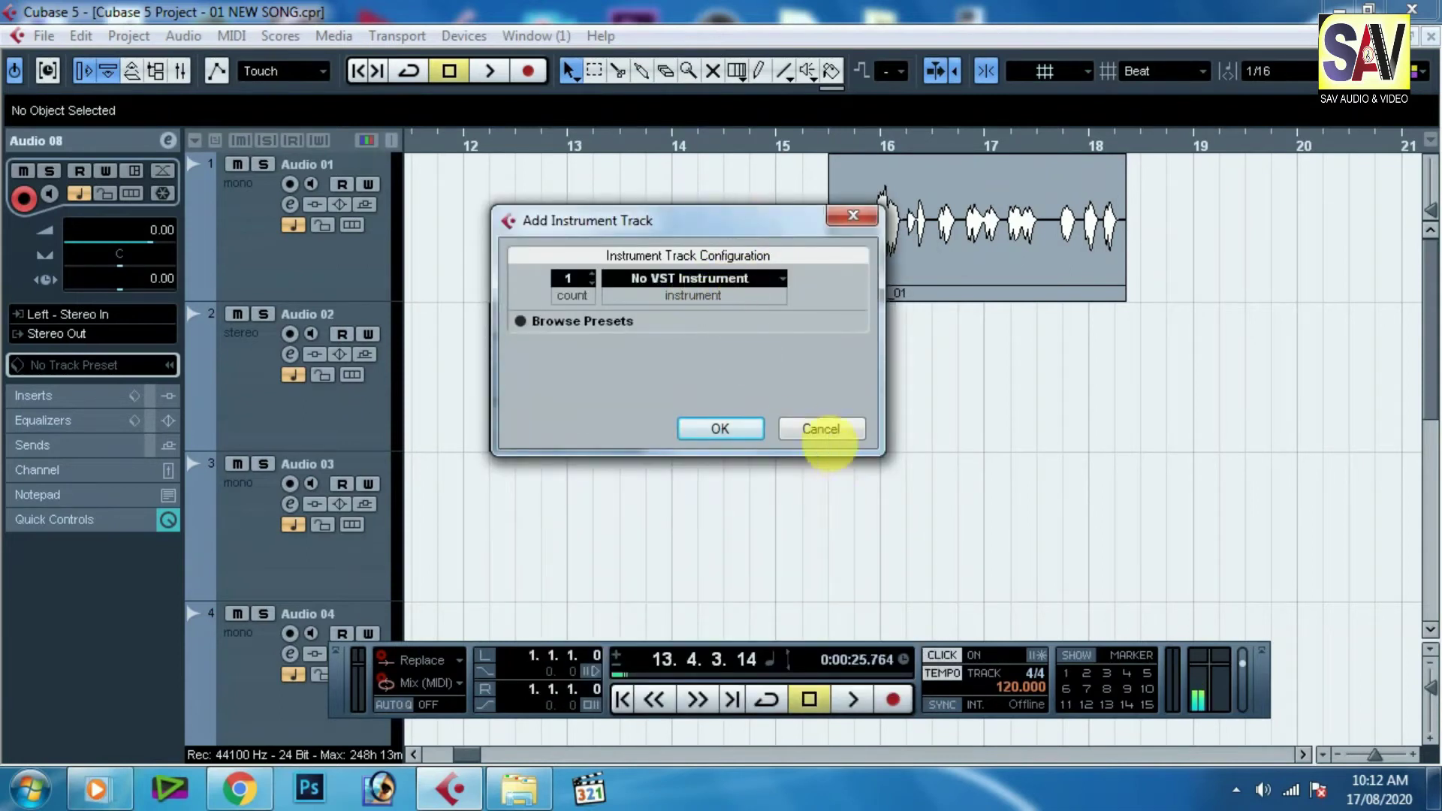
left_click(821, 430)
Step: Add one instrument track that uses the blooo VST instrument
scroll(526, 390, "down", 5)
left_click_drag(341, 706, 588, 766)
left_click(139, 37)
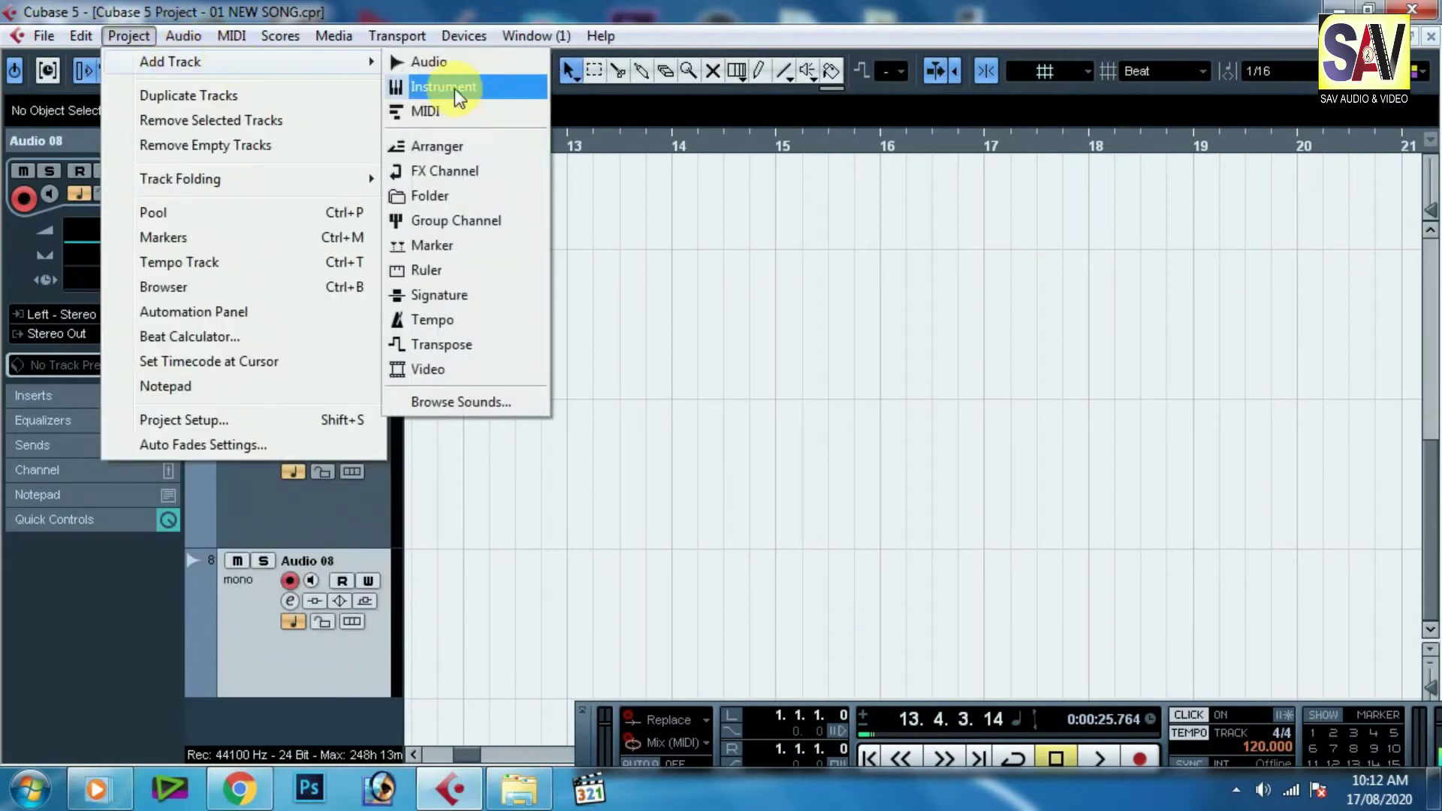
left_click(452, 89)
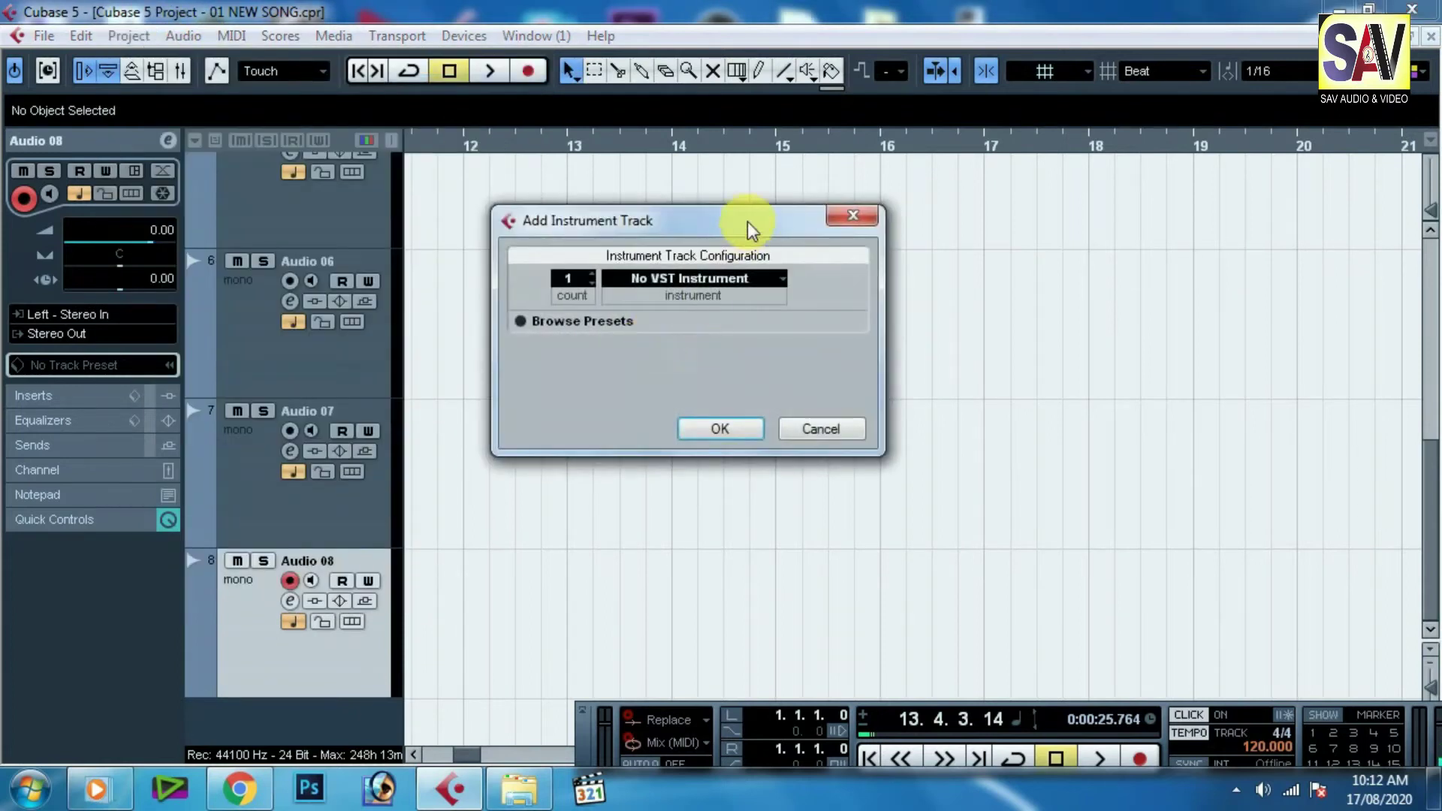
left_click(727, 245)
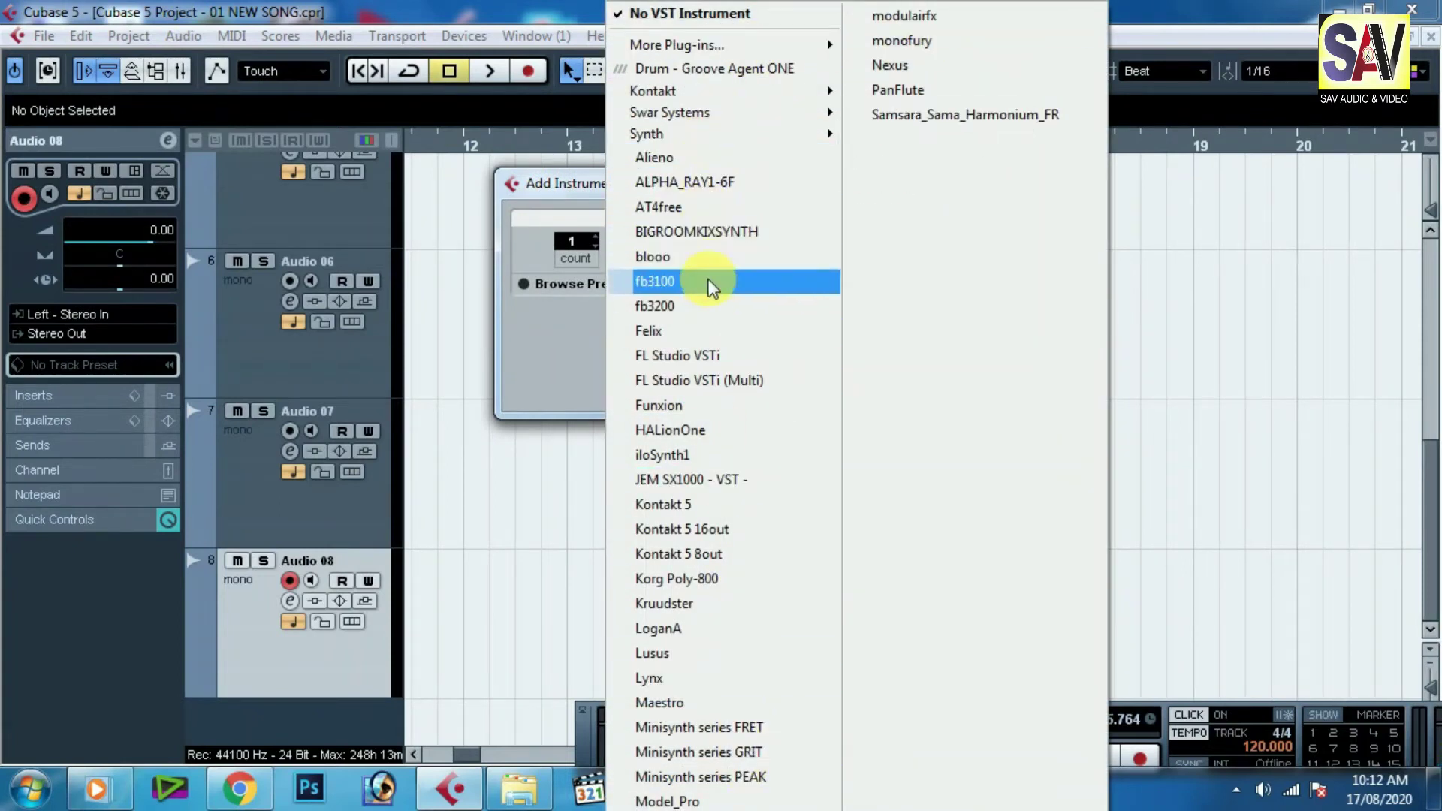
left_click(715, 258)
left_click(723, 392)
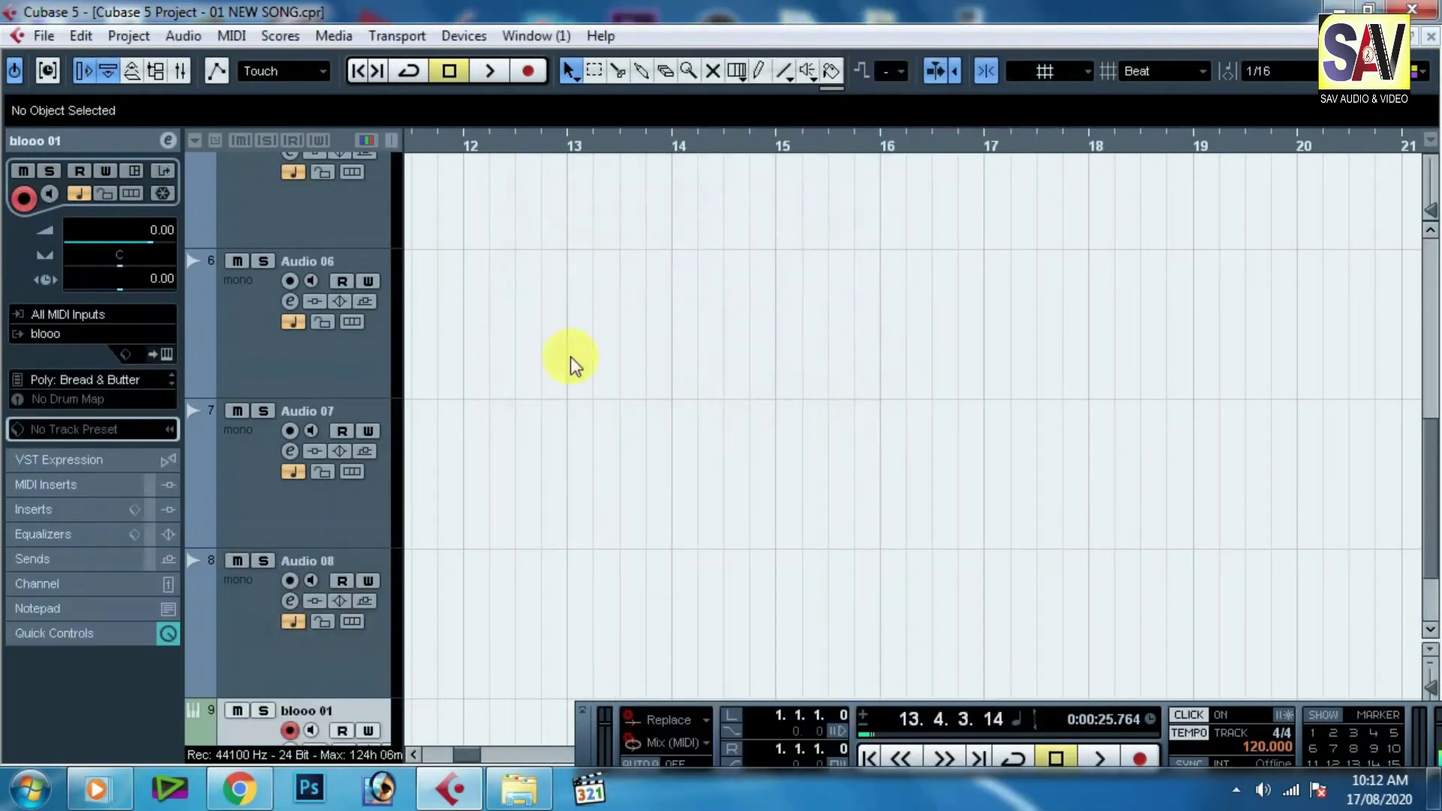
Step: Open the blooo instrument's editor, move it clear of the tracks, and reduce the height of the blooo 01 track
left_click(166, 354)
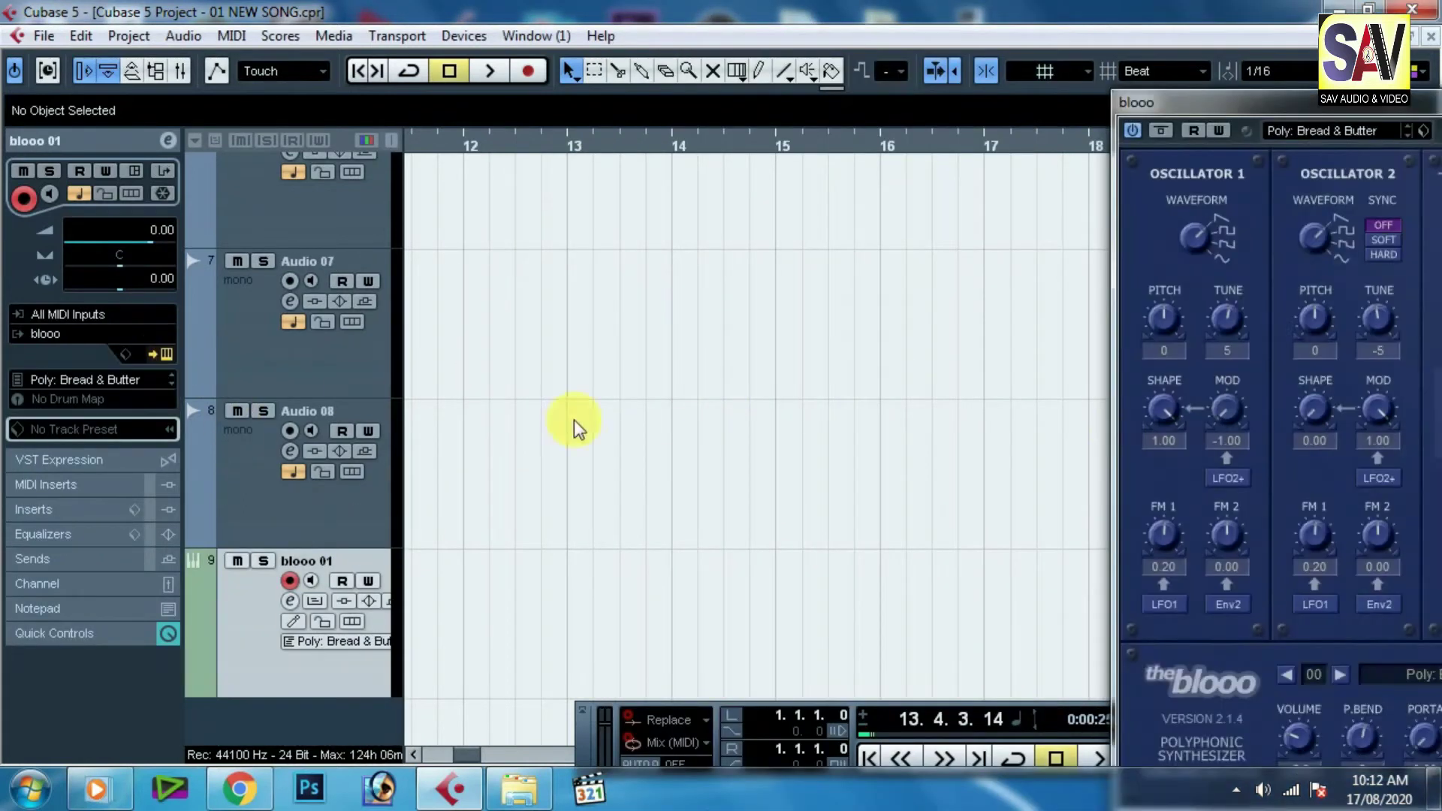
left_click_drag(1287, 105, 632, 117)
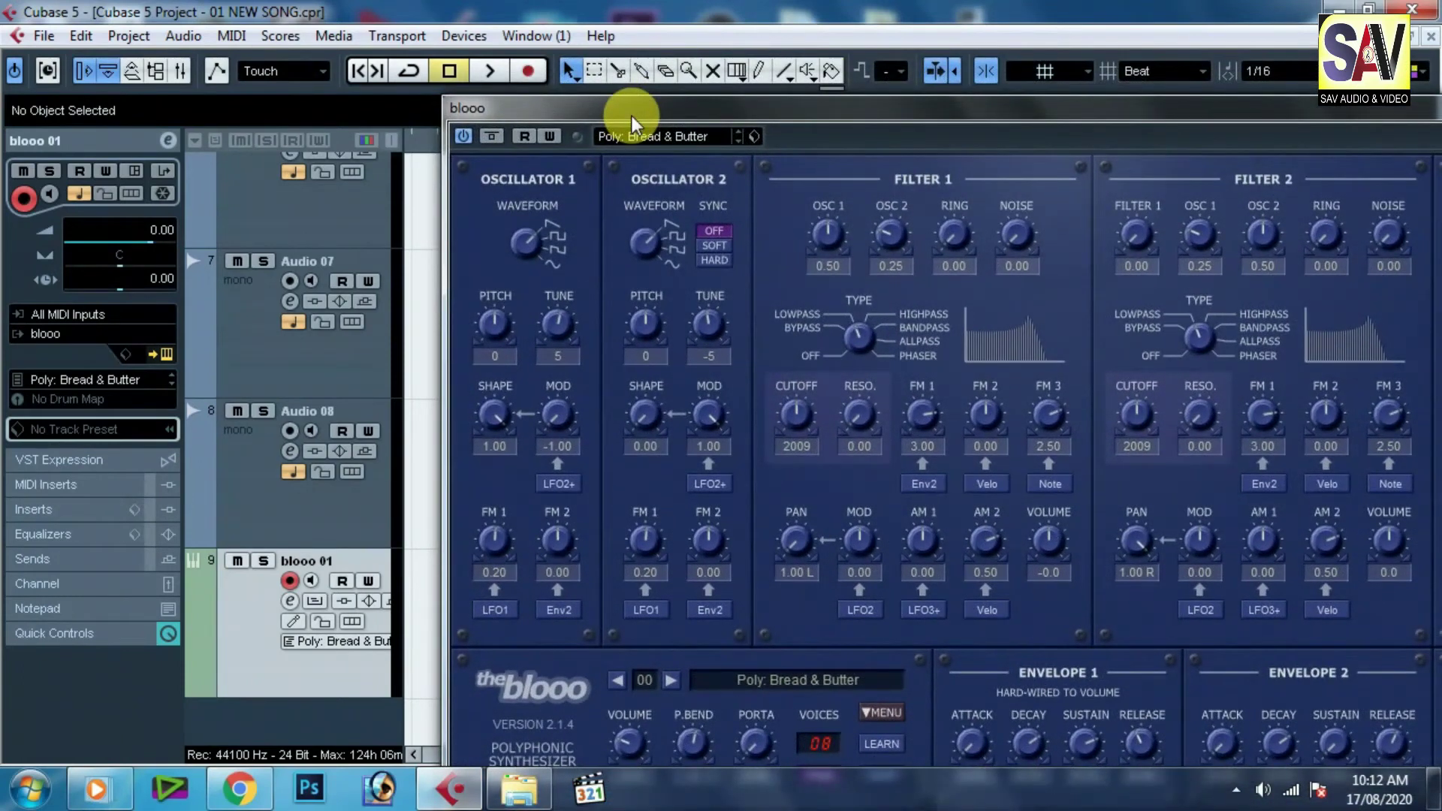
left_click_drag(708, 106, 866, 465)
left_click_drag(312, 695, 335, 654)
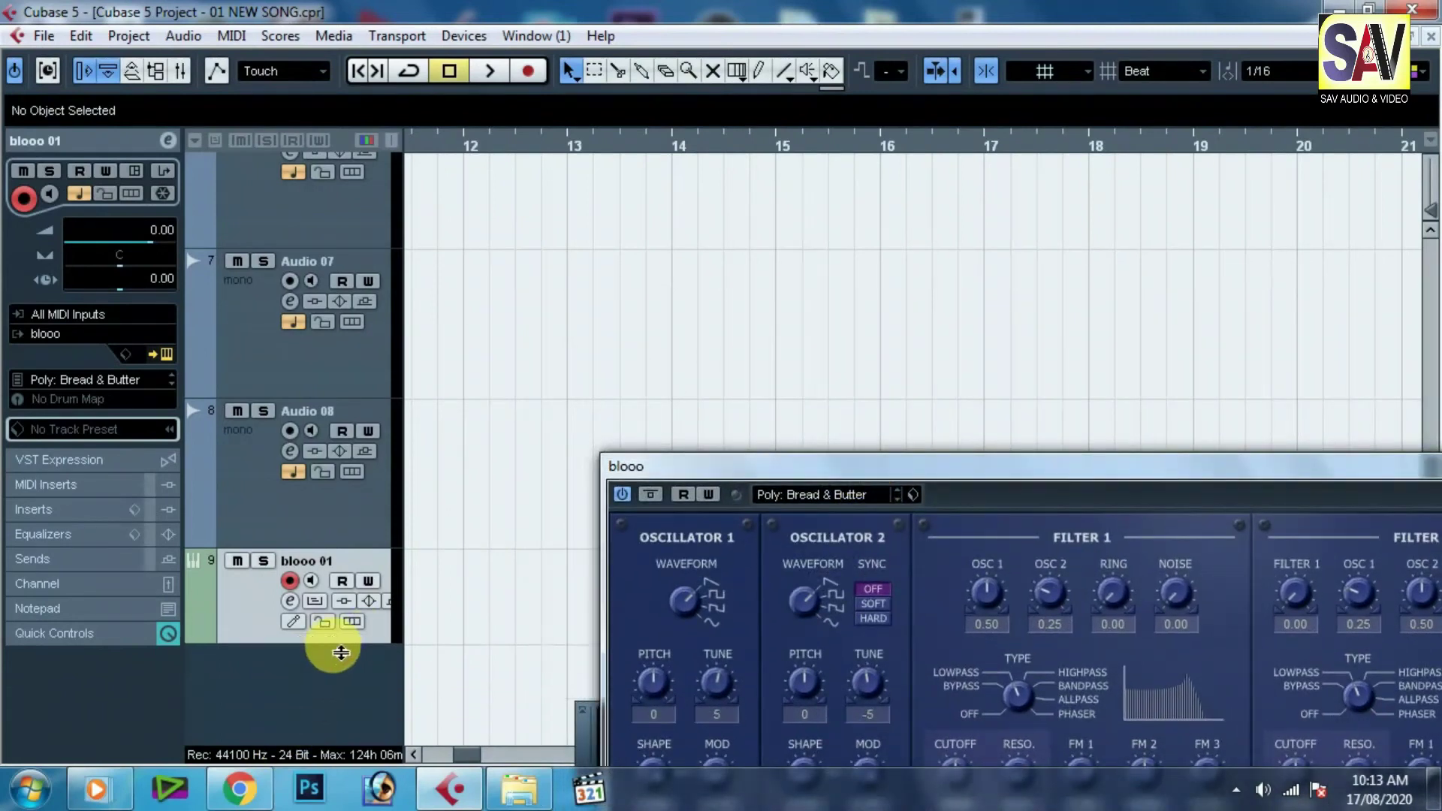
left_click_drag(809, 459, 940, 562)
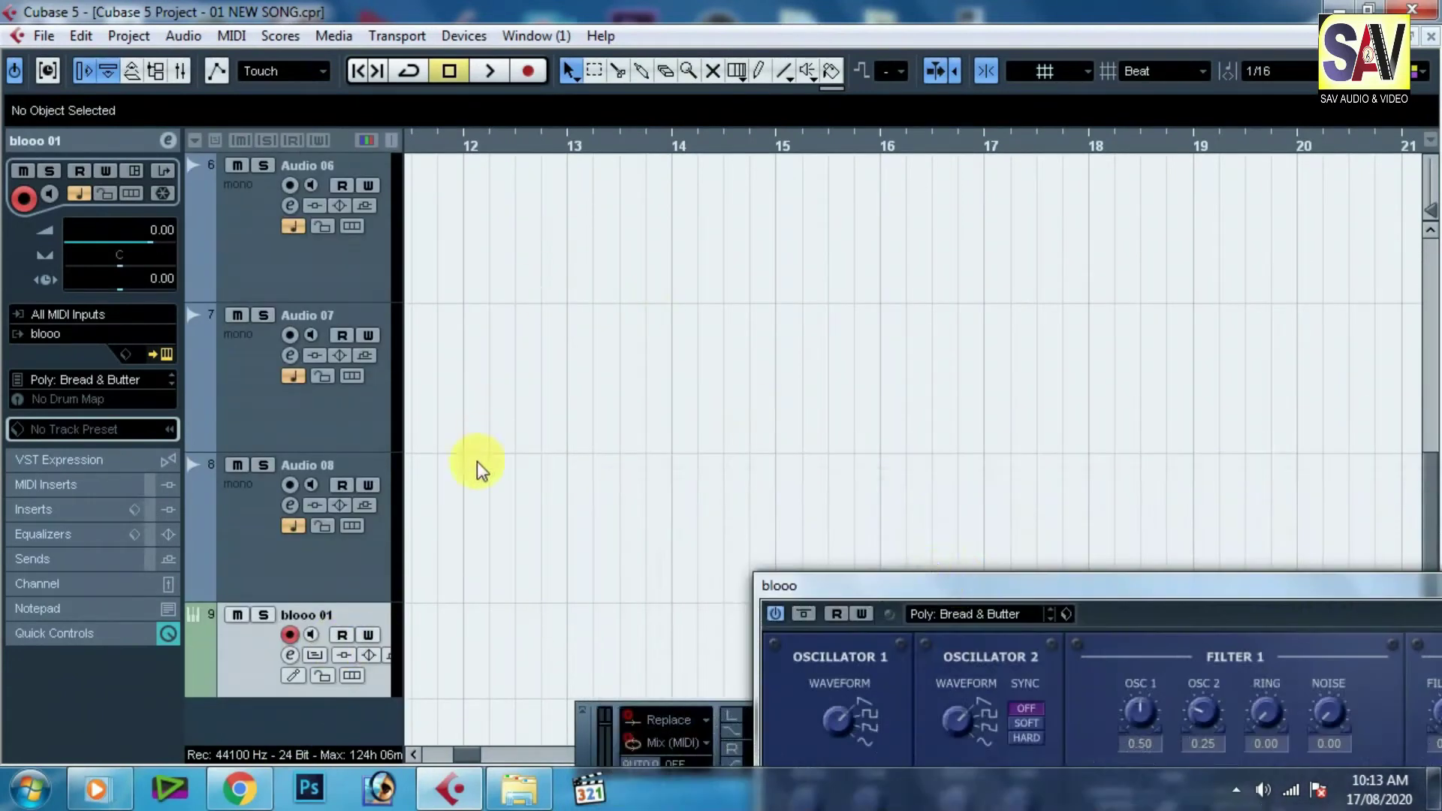
Step: Draw a MIDI part about 2.5 bars long on the blooo 01 track and move it to start at 9.4.1
left_click(761, 70)
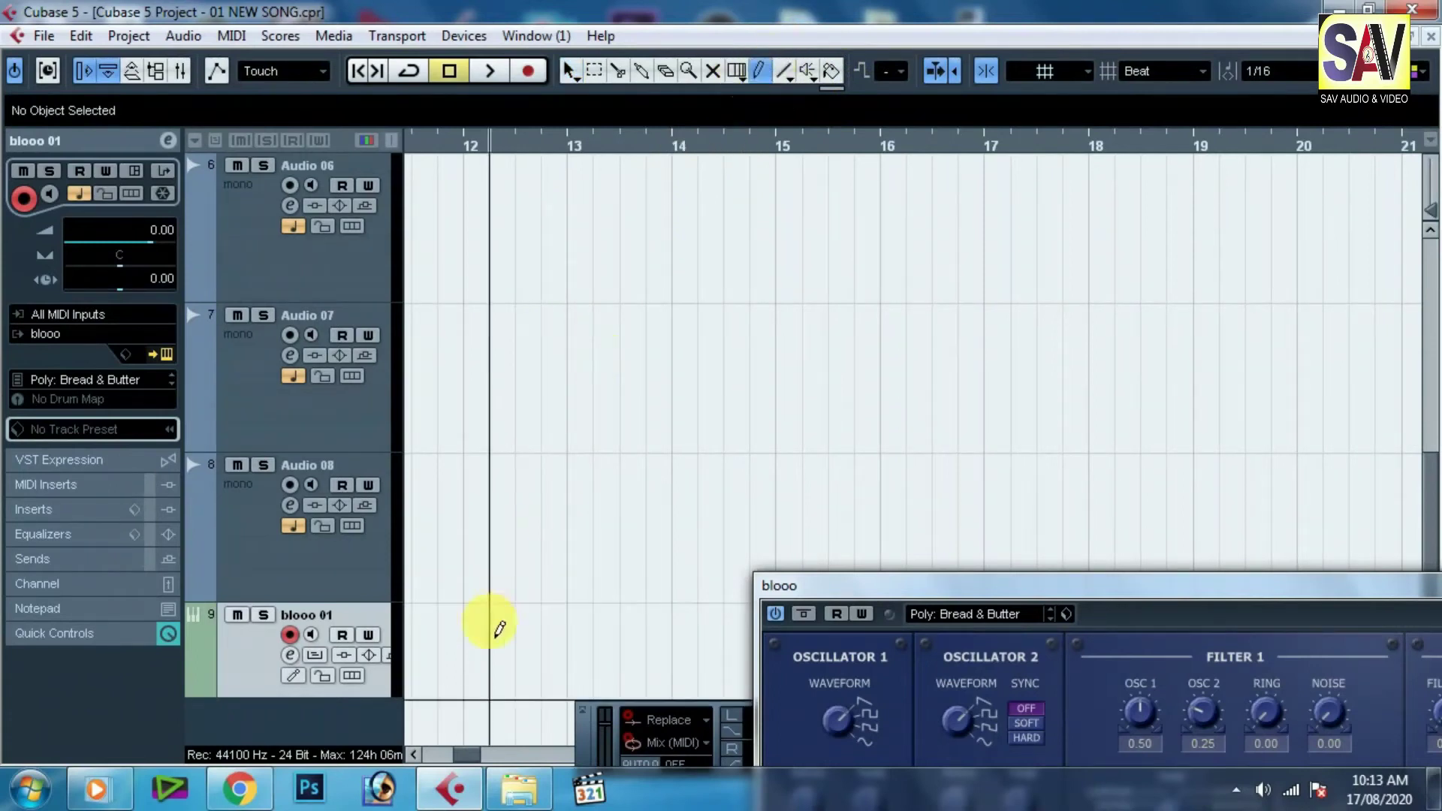
mouse_move(412, 644)
left_mouse_down()
mouse_move(741, 645)
mouse_move(728, 647)
left_mouse_up()
left_click_drag(894, 588, 1154, 653)
left_click(575, 73)
left_click_drag(593, 635, 499, 664)
Step: Fill the beginning of the blooo 01 part with a freehand pattern of mostly 1/16 notes in the Key Editor, and close the editor
double_click(513, 646)
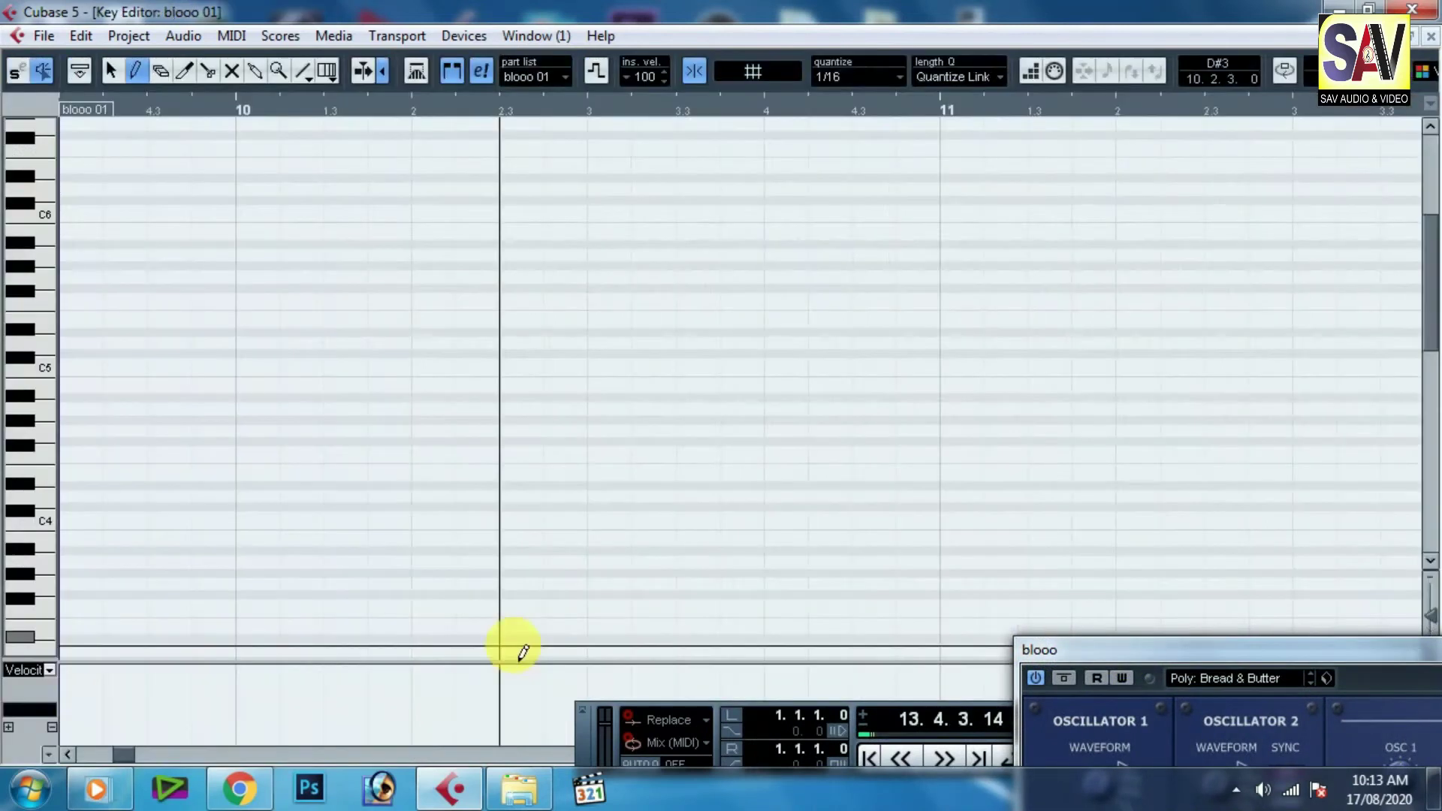
left_click(85, 515)
left_click(124, 519)
left_click(167, 486)
left_click(169, 453)
left_click(255, 420)
left_click(300, 399)
left_click(391, 365)
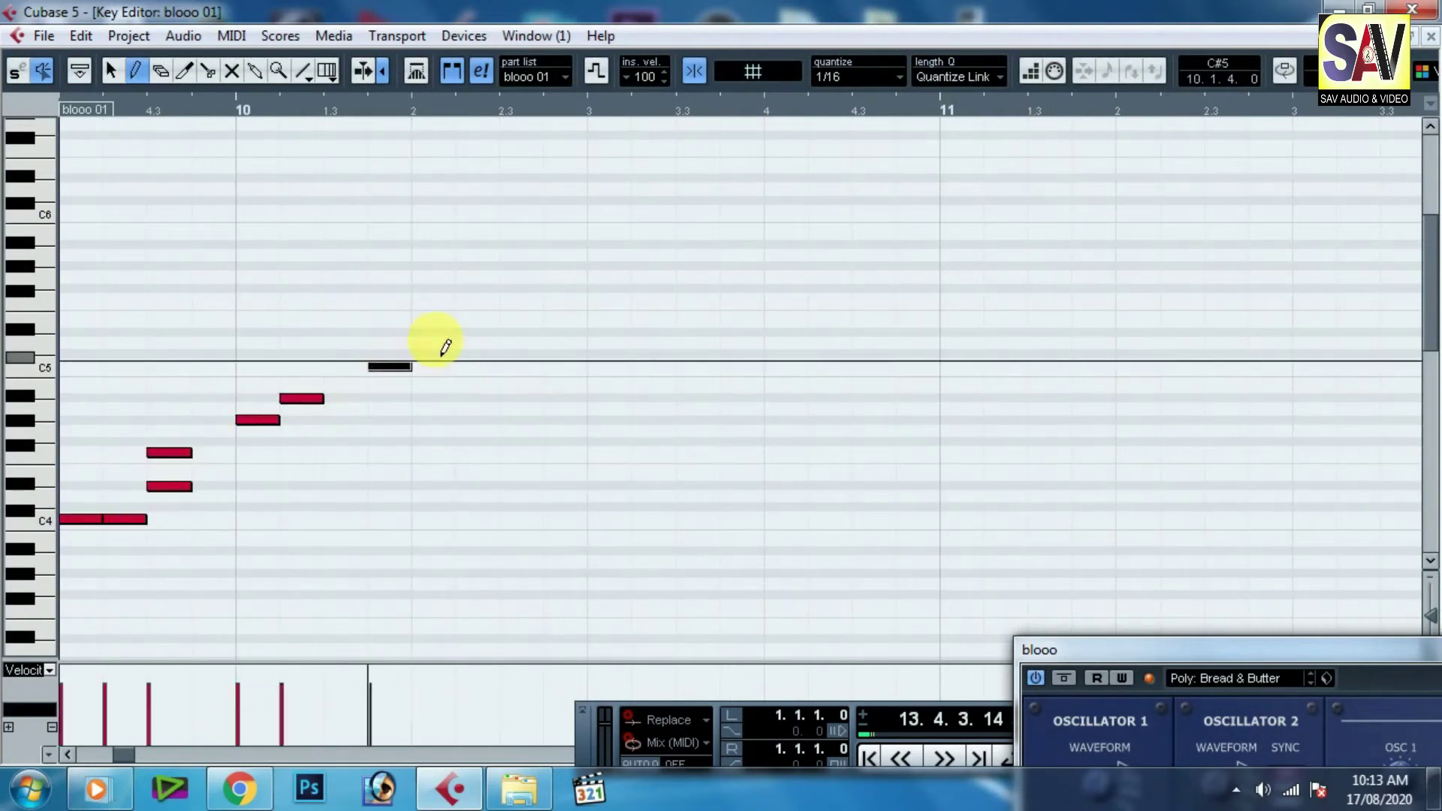
left_click(433, 332)
left_click_drag(522, 299, 568, 299)
left_click(614, 278)
left_click(652, 279)
left_click(526, 355)
left_click(612, 344)
left_click(742, 322)
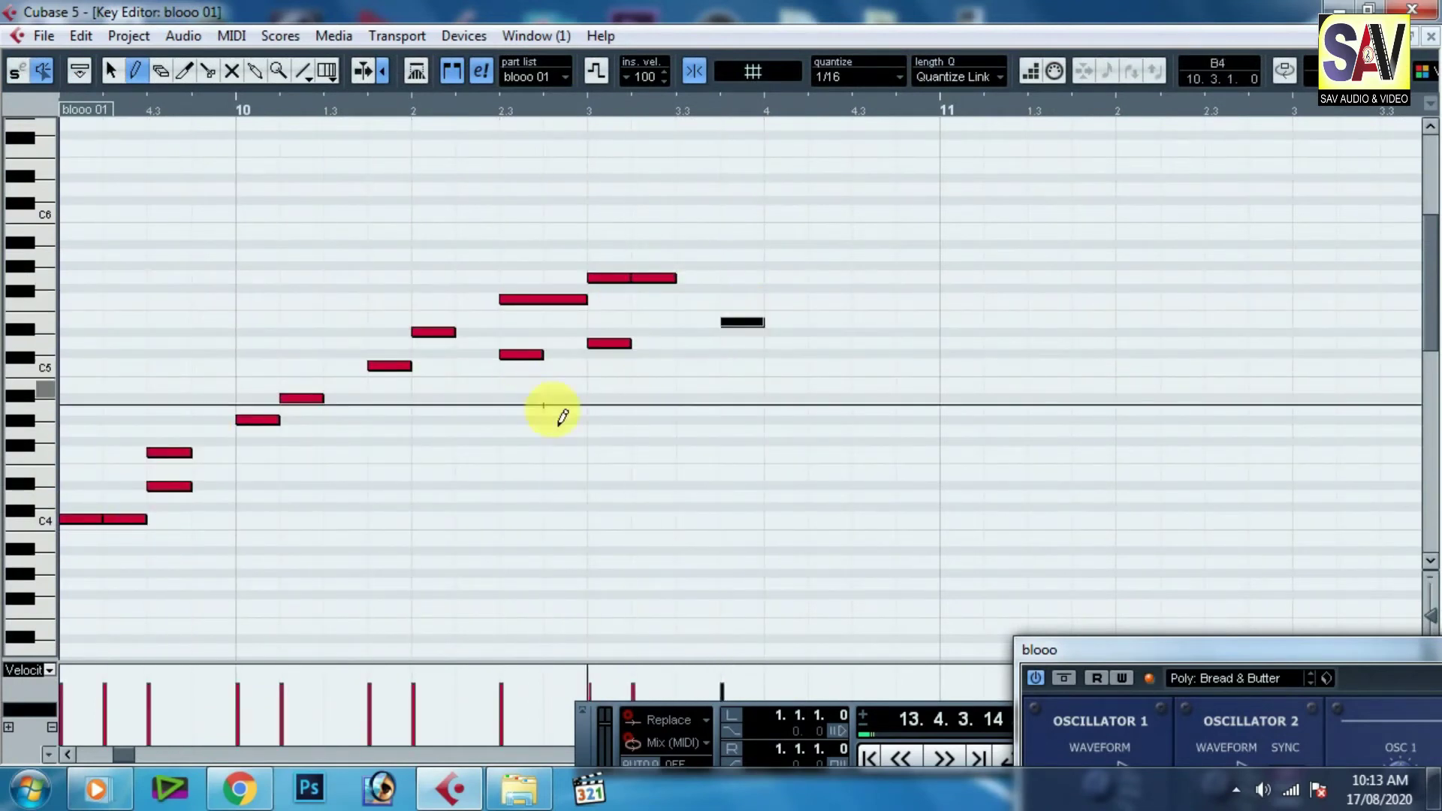
left_click(476, 431)
left_click(346, 452)
left_click(214, 507)
mouse_move(196, 552)
left_mouse_down()
mouse_move(362, 552)
mouse_move(492, 518)
left_mouse_up()
left_click(699, 431)
left_click(699, 343)
left_click(610, 398)
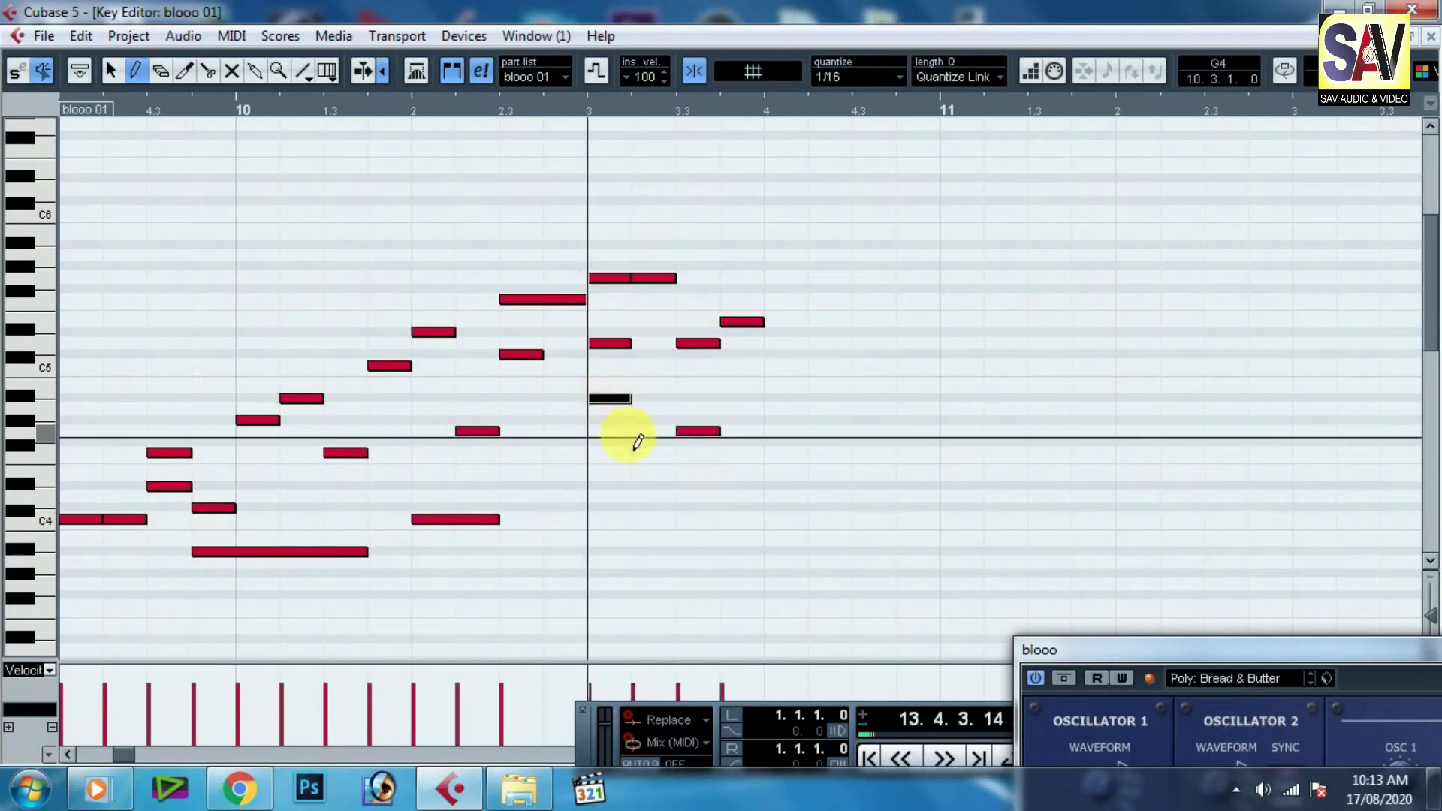
left_click(609, 431)
left_click(654, 540)
left_click(830, 398)
left_click(1430, 37)
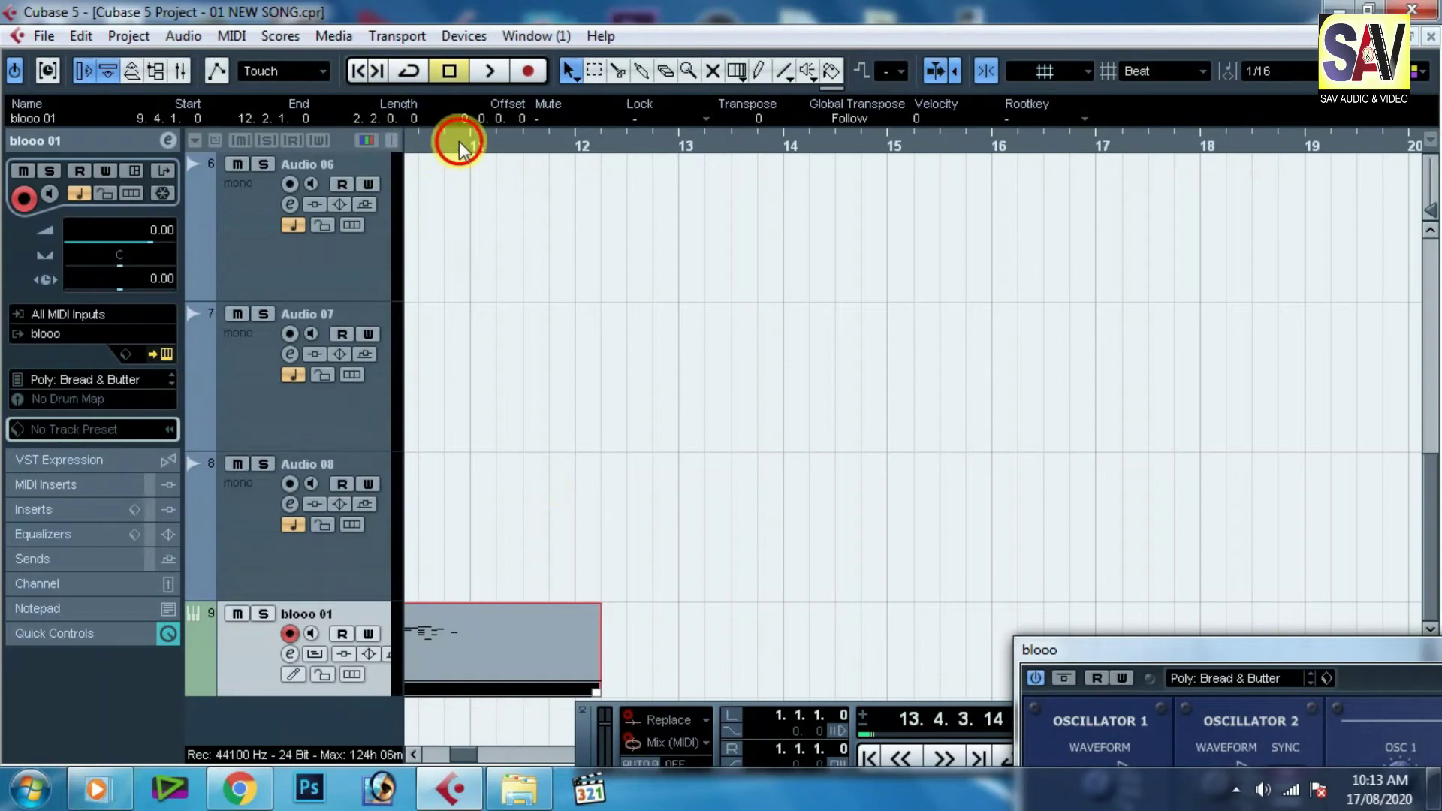
Step: Play the blooo 01 part from its start at 9.4.1 and stop playback past the last note
left_click_drag(459, 142, 360, 171)
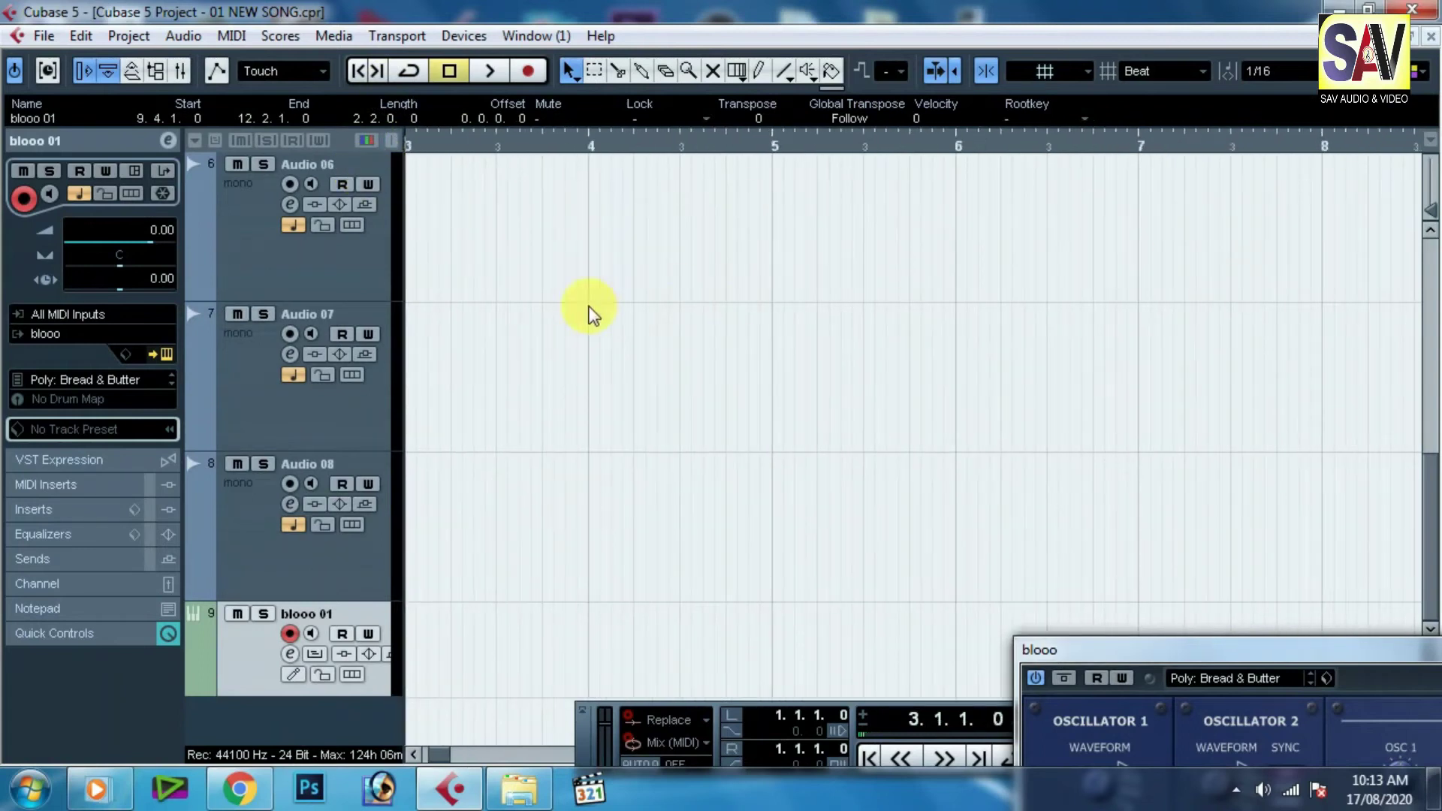
key("g")
key("g")
key("g")
key("g")
key("g")
key("g")
key("g")
key("g")
key("g")
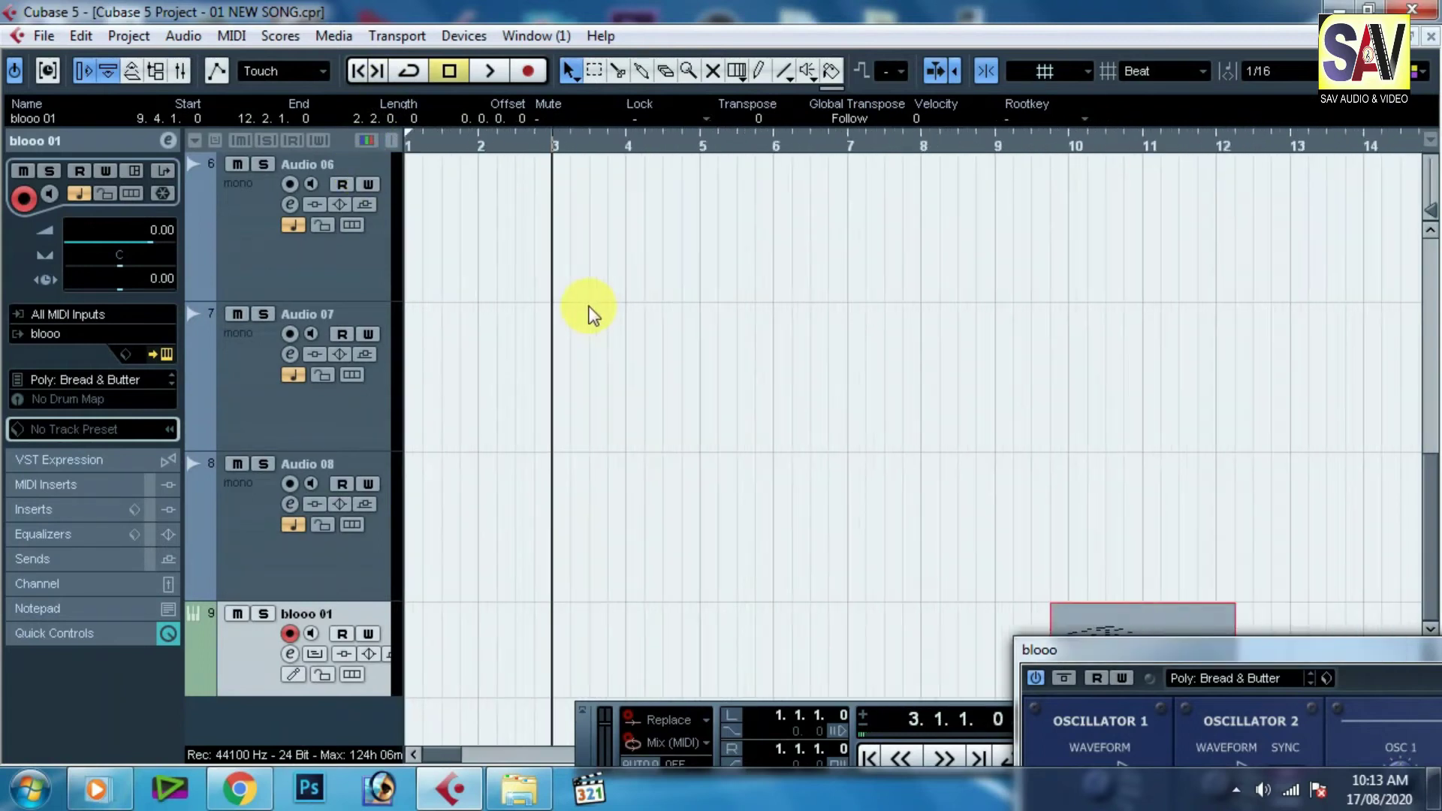
left_click_drag(697, 143, 720, 218)
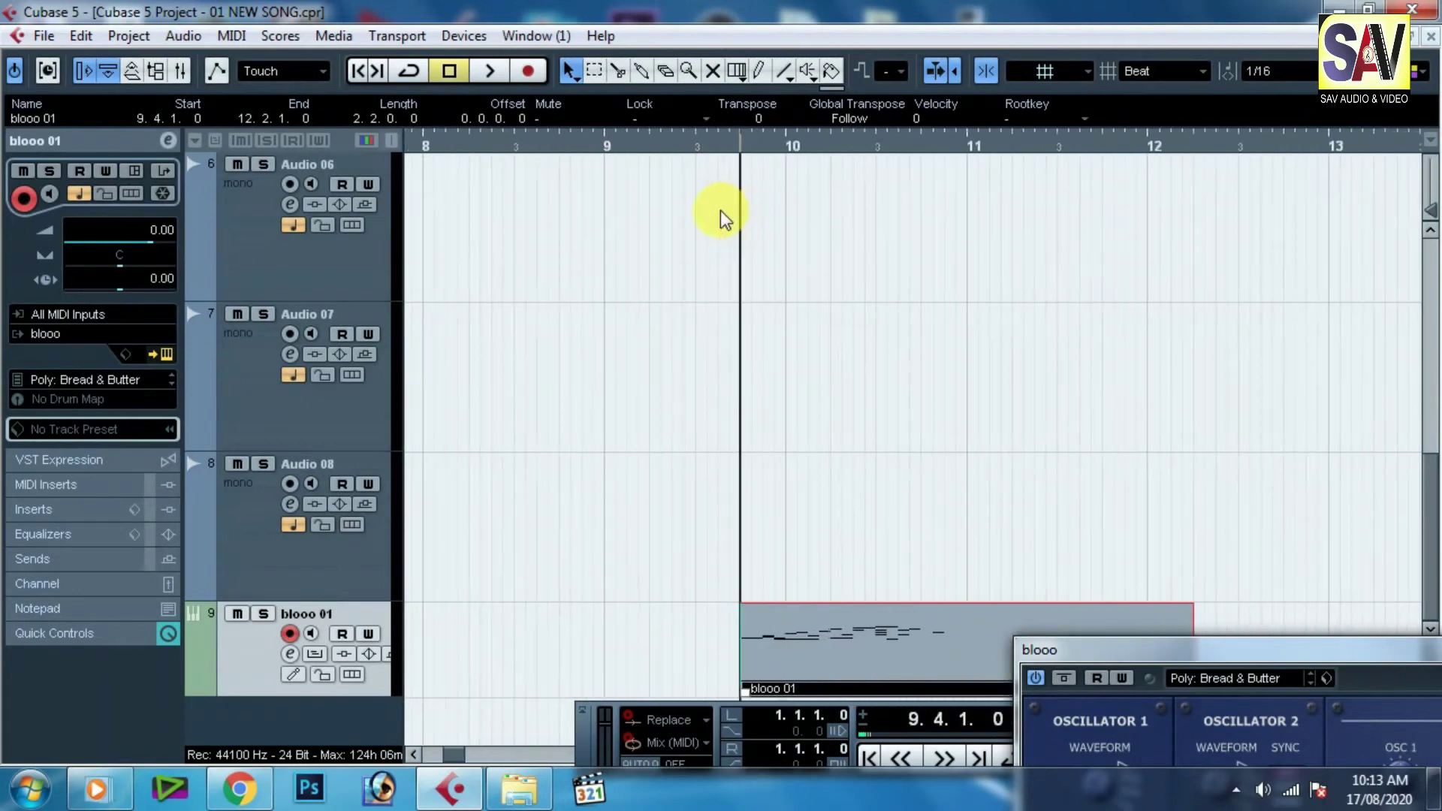
key("space")
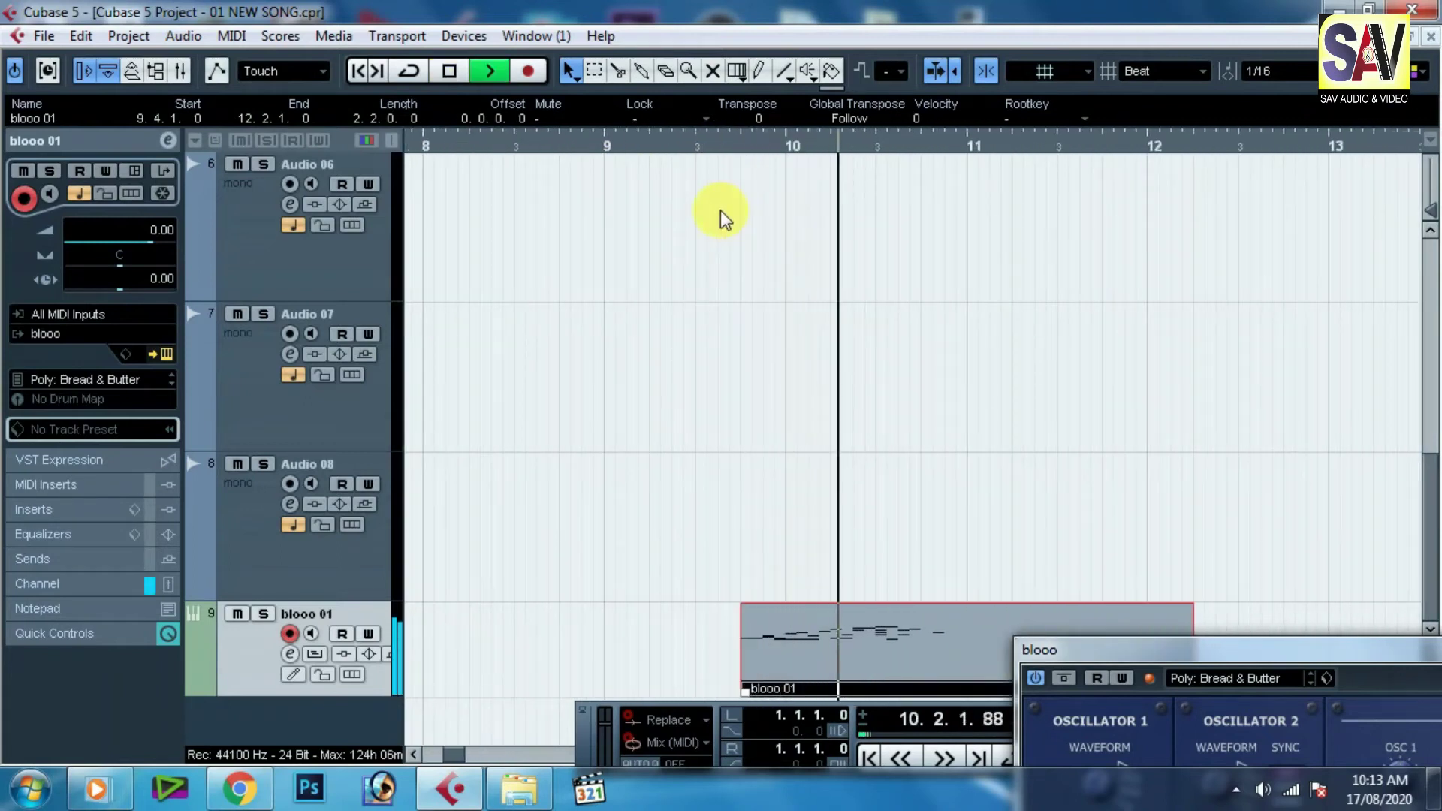
key("space")
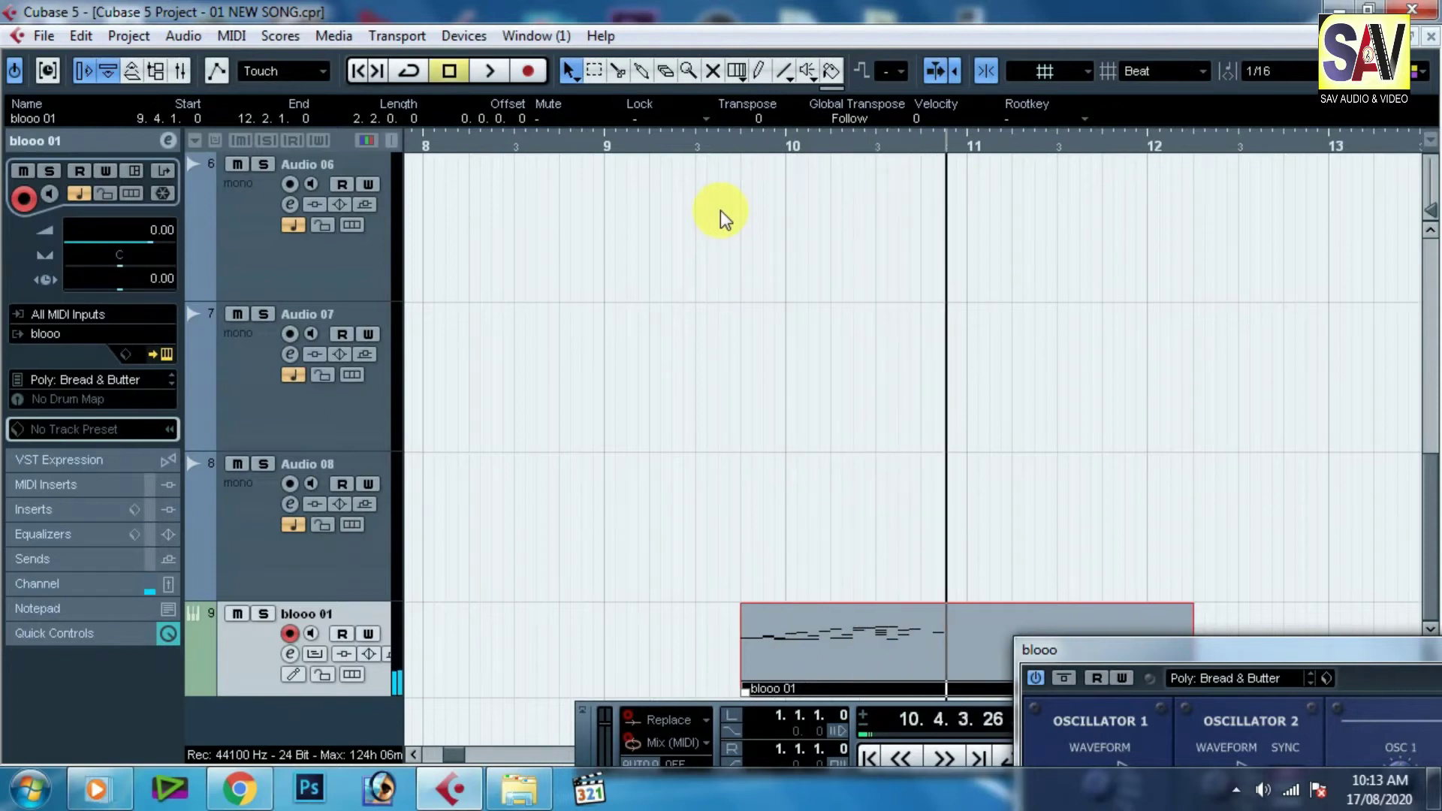
Step: Add a MIDI track below the blooo 01 track
left_click(184, 36)
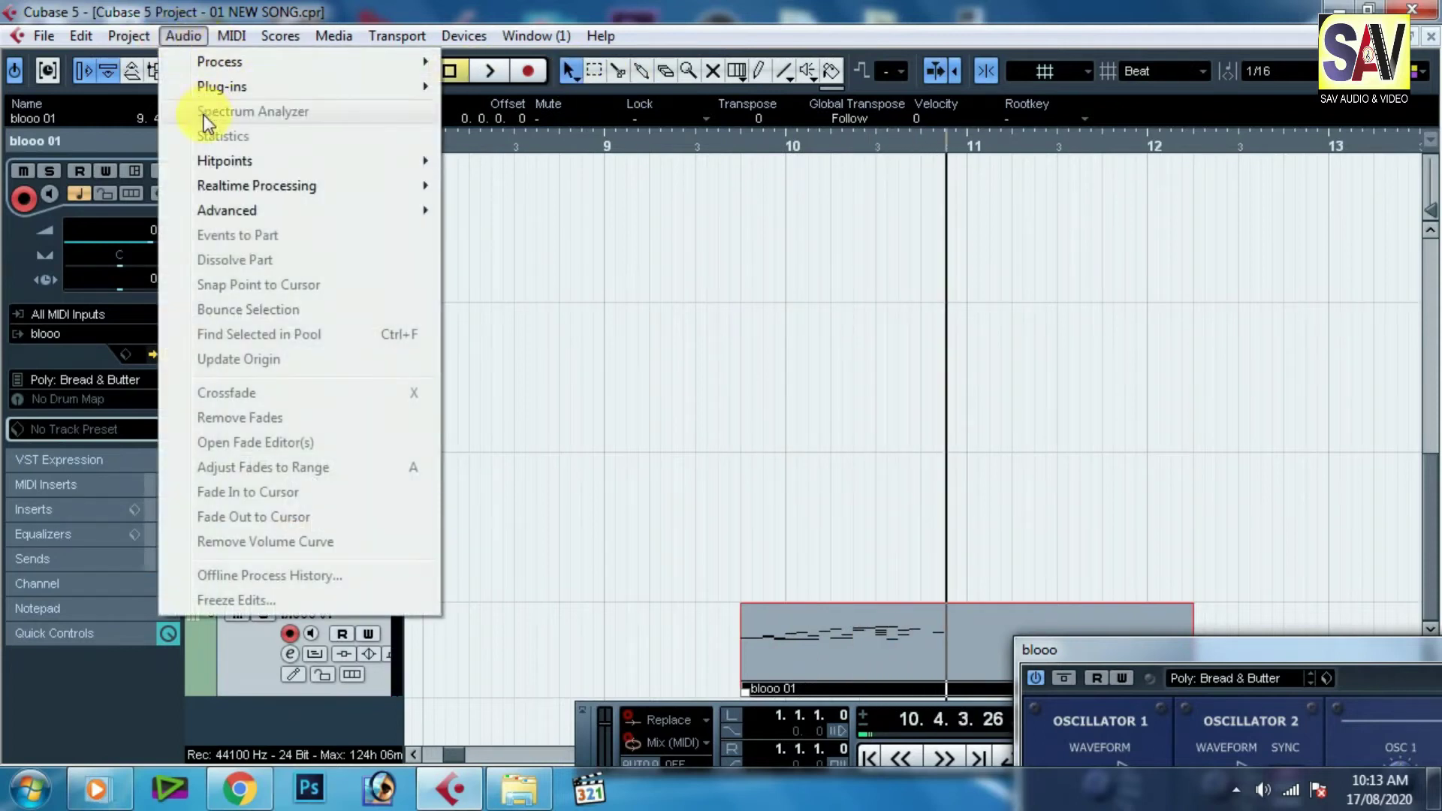
mouse_move(226, 63)
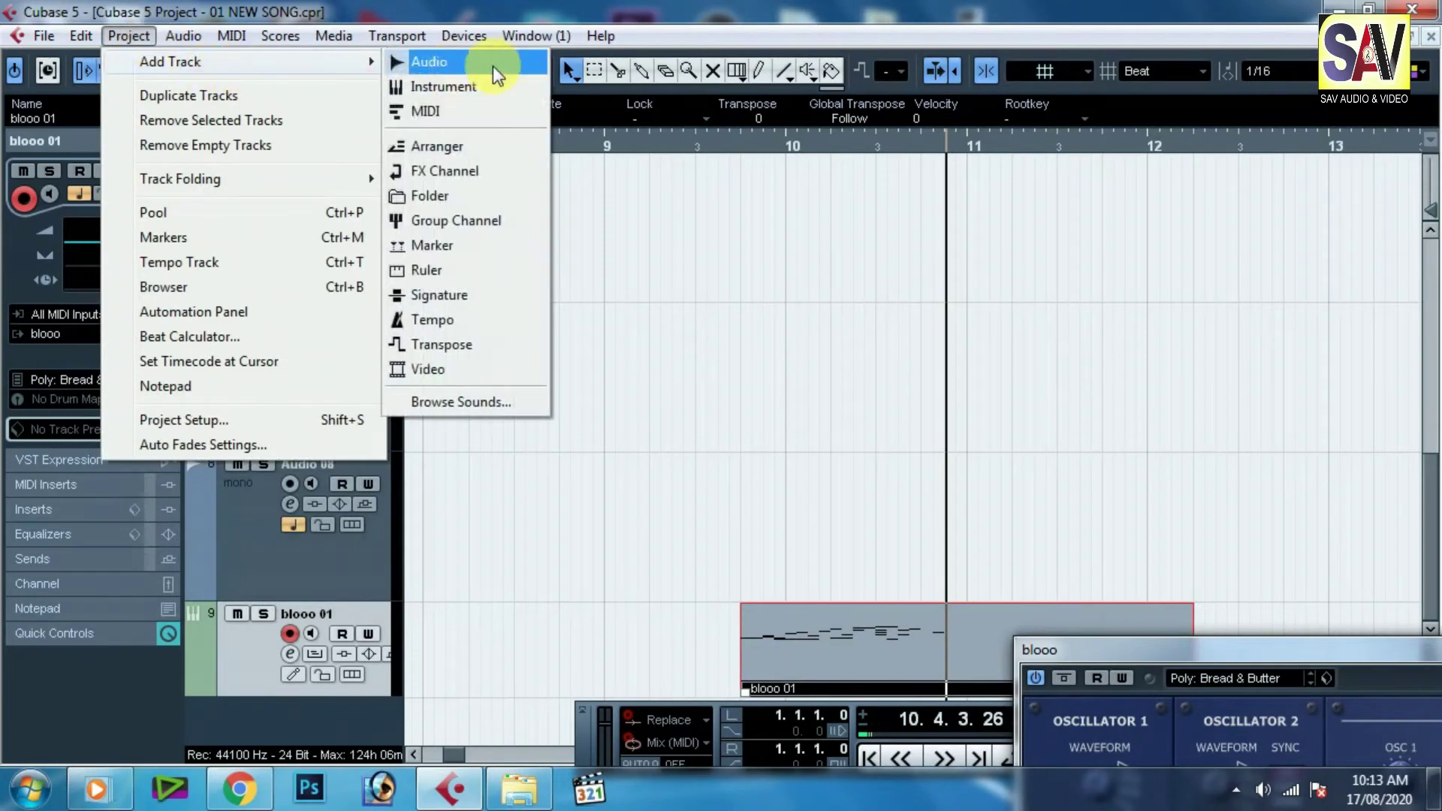
left_click(472, 122)
left_click(754, 492)
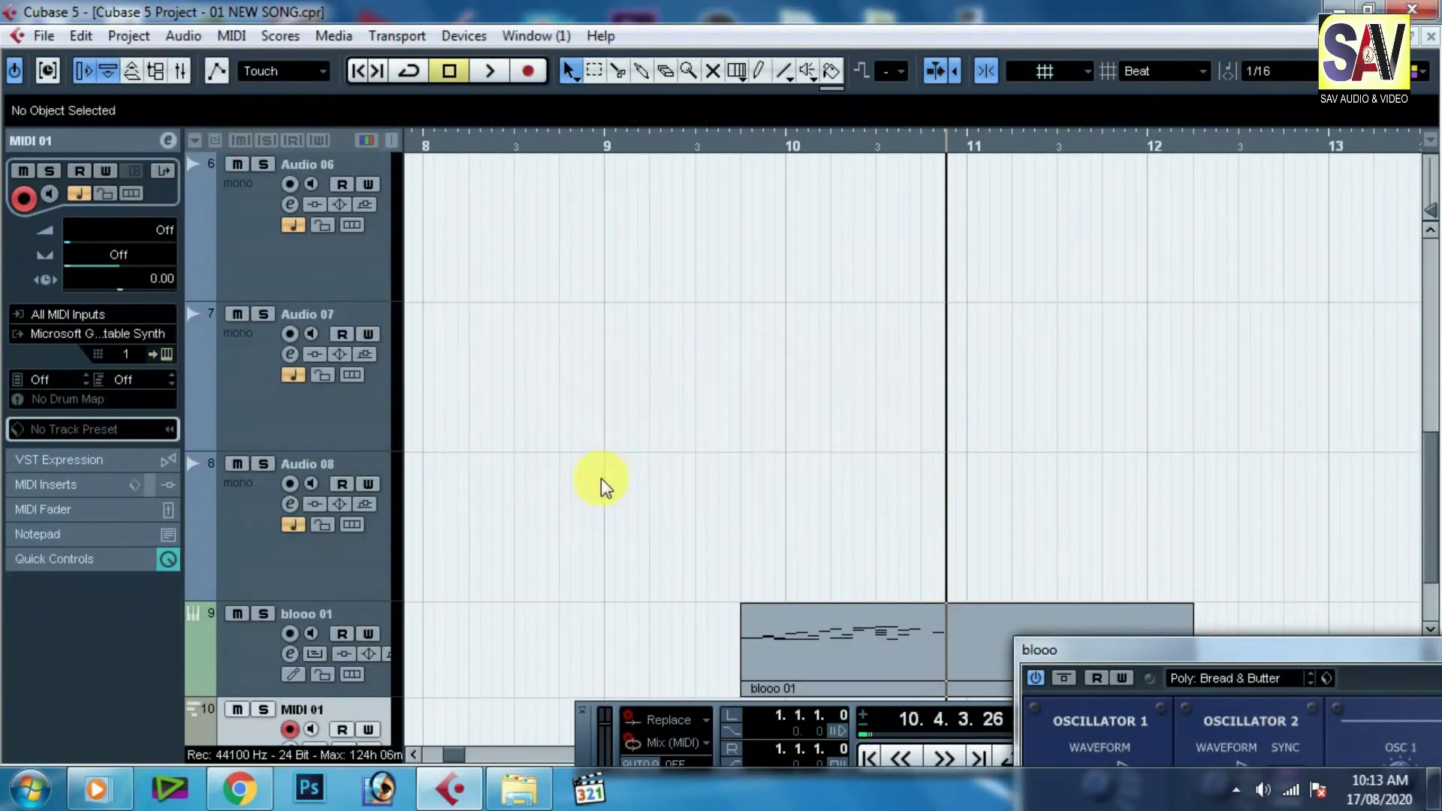
scroll(565, 456, "down", 2)
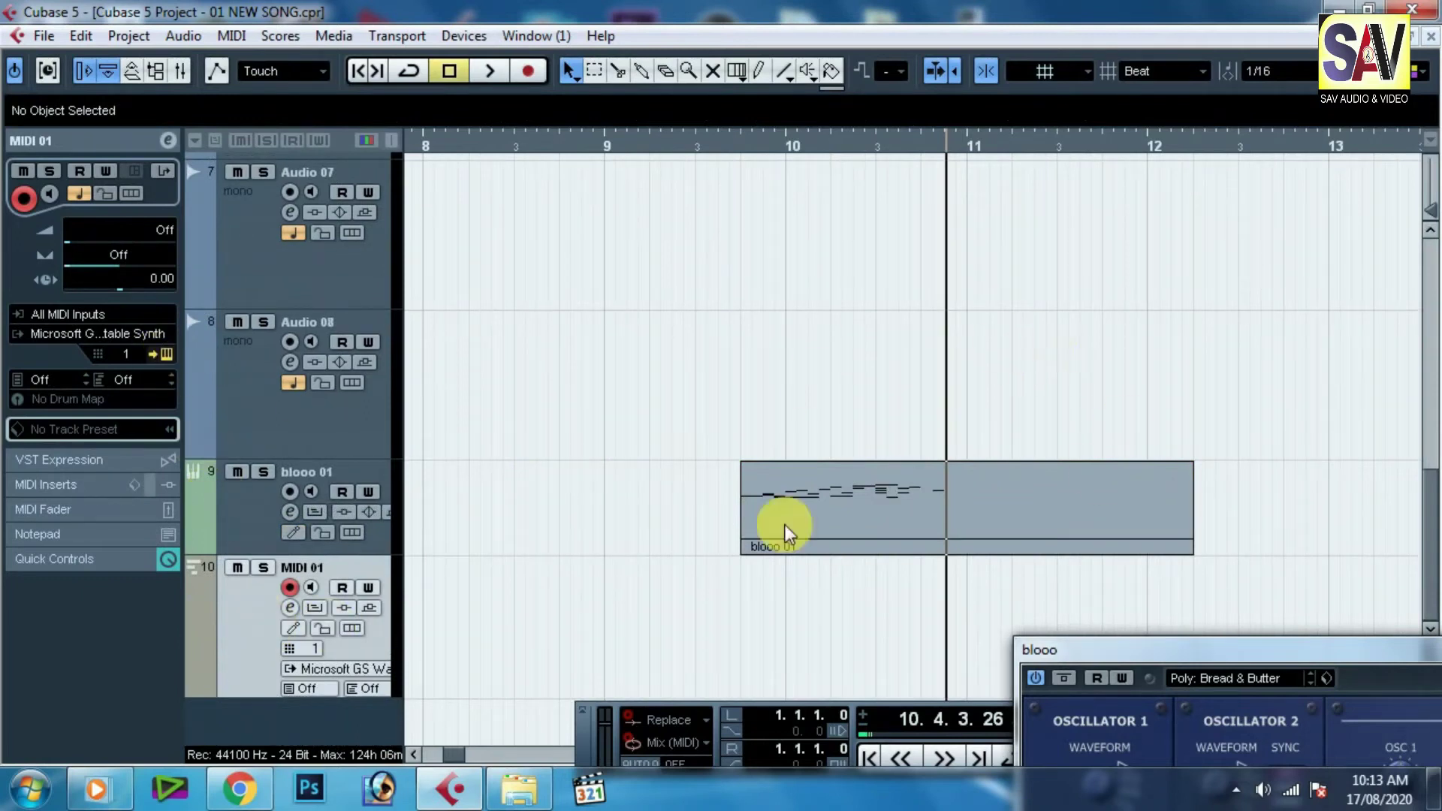
left_click_drag(1182, 651, 1138, 423)
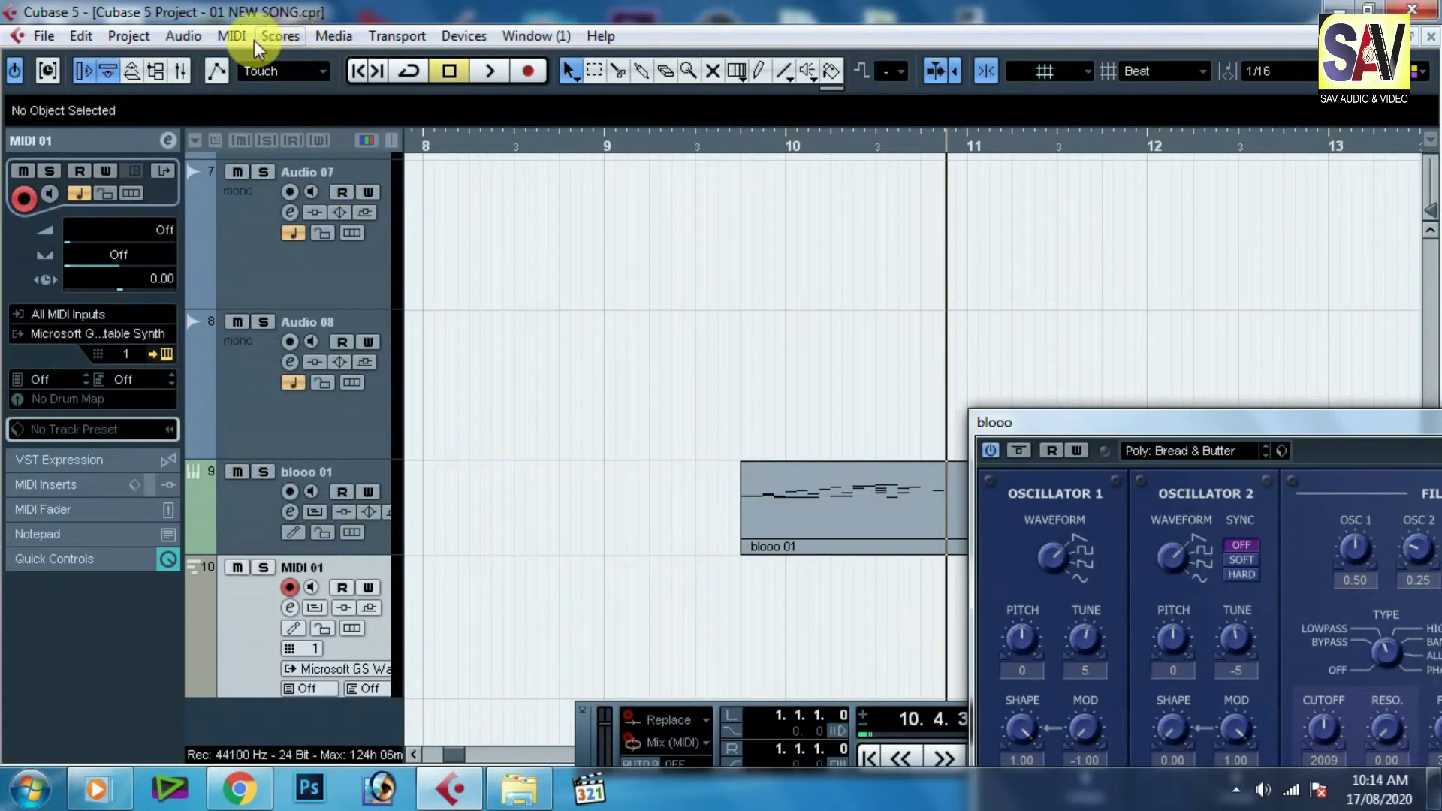
left_click(131, 38)
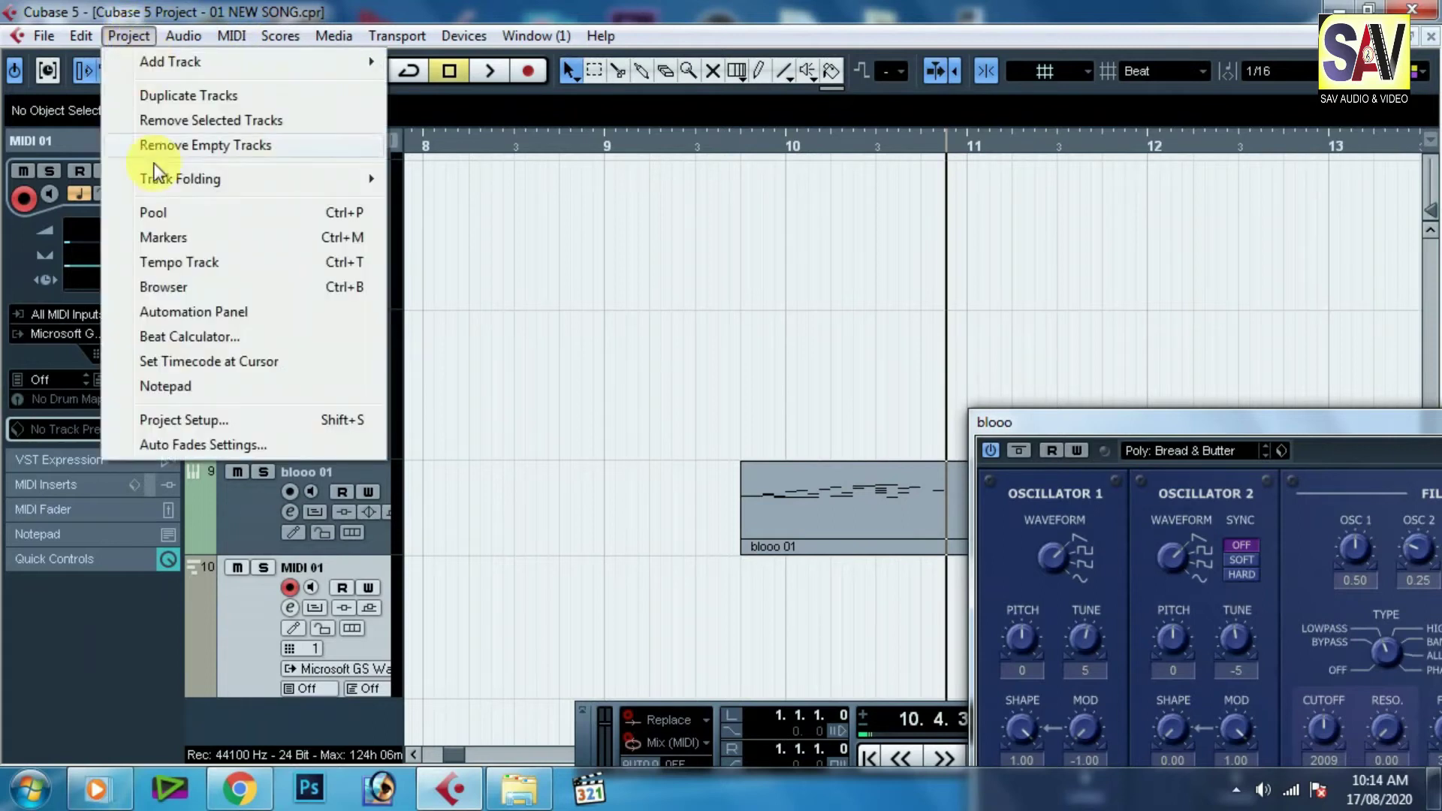
mouse_move(345, 63)
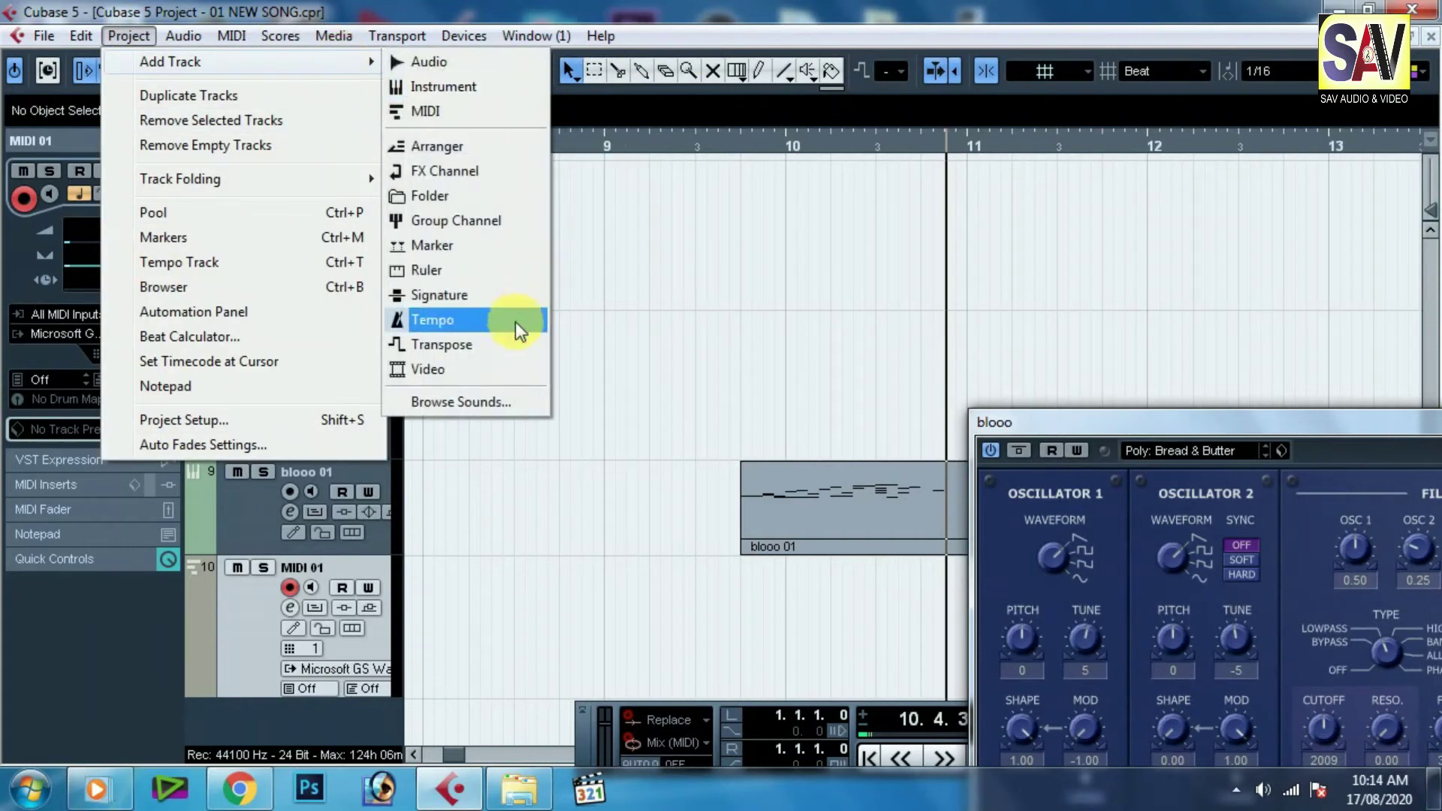
left_click(484, 177)
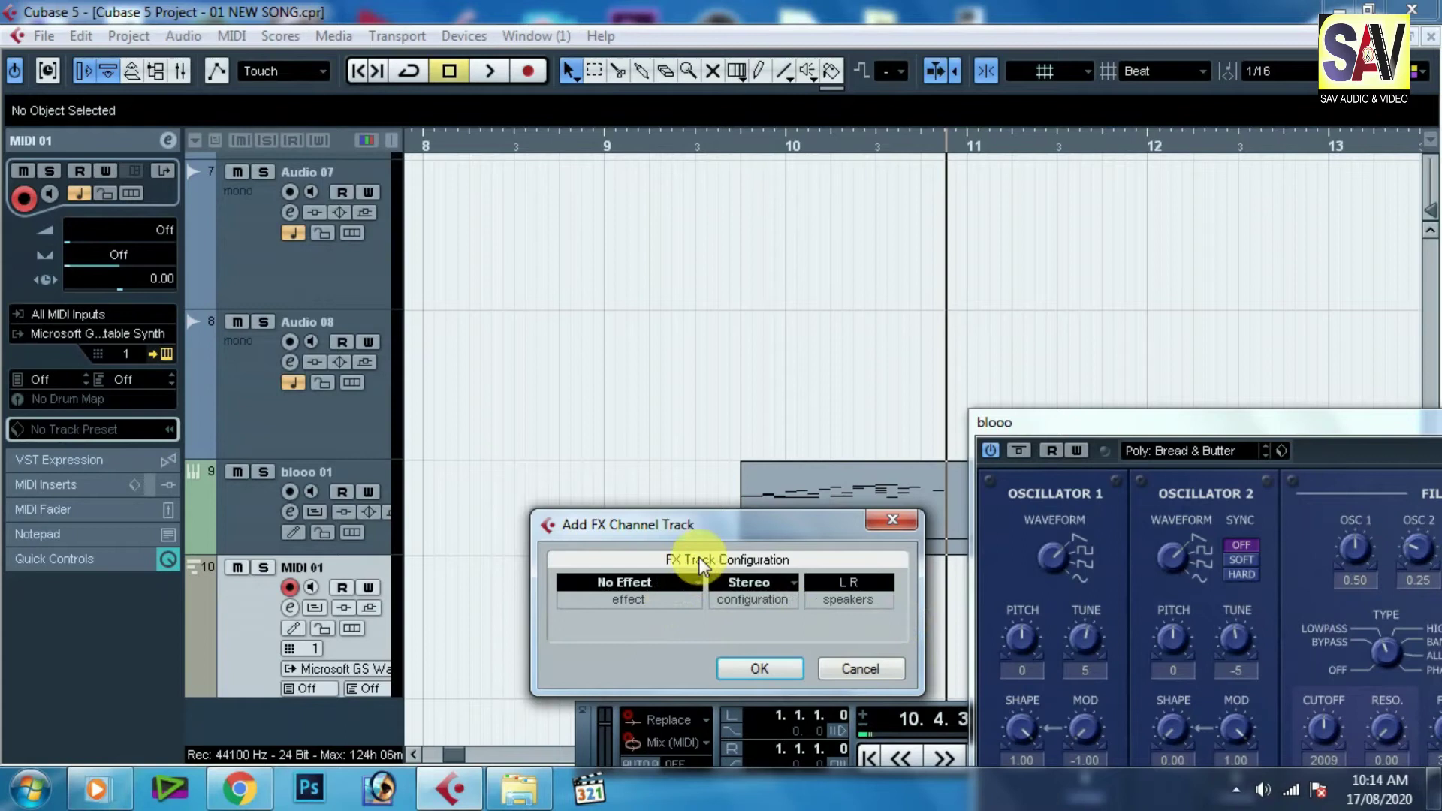
left_click(743, 475)
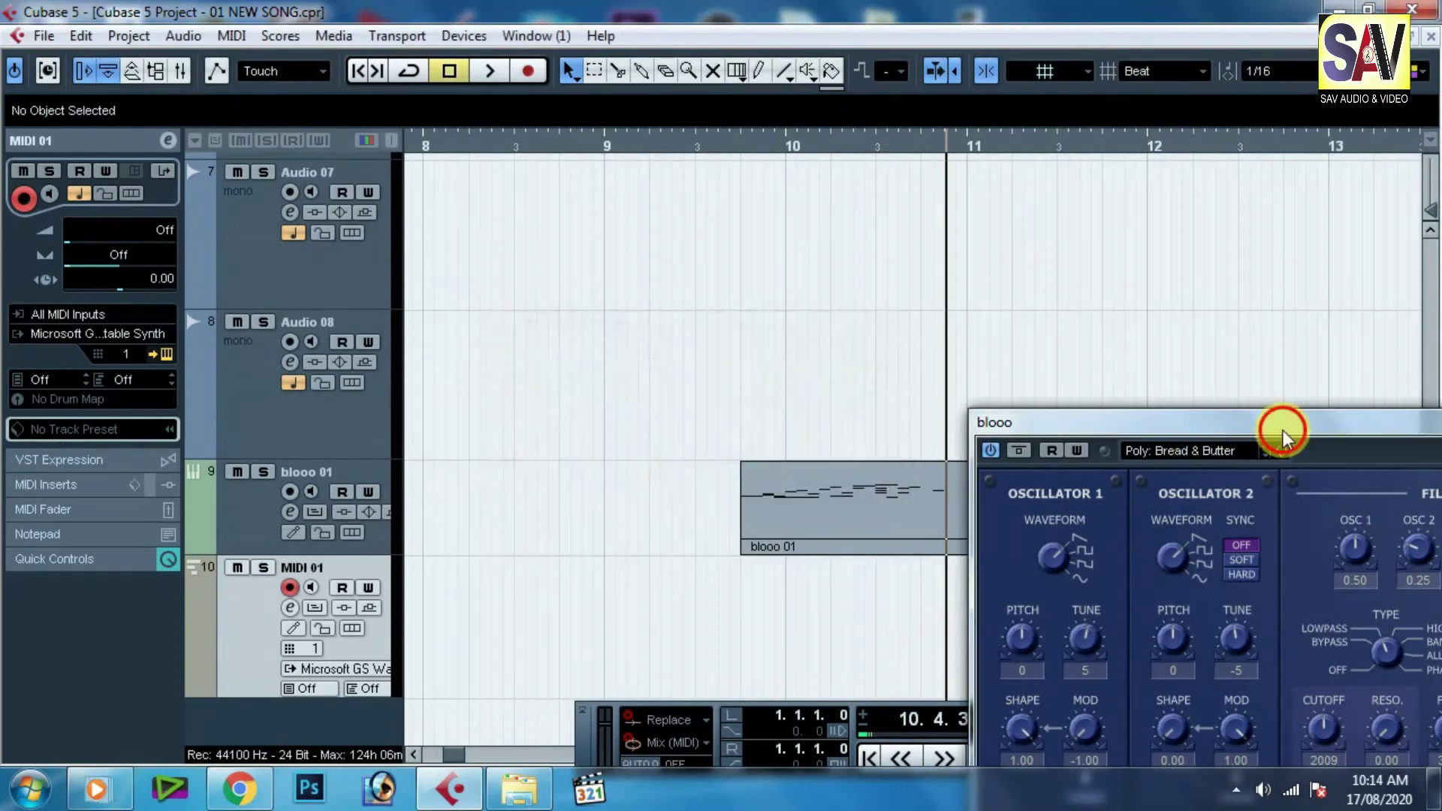
Step: Close the blooo instrument's editor window
left_click_drag(1283, 431, 738, 359)
left_click_drag(1367, 333, 931, 360)
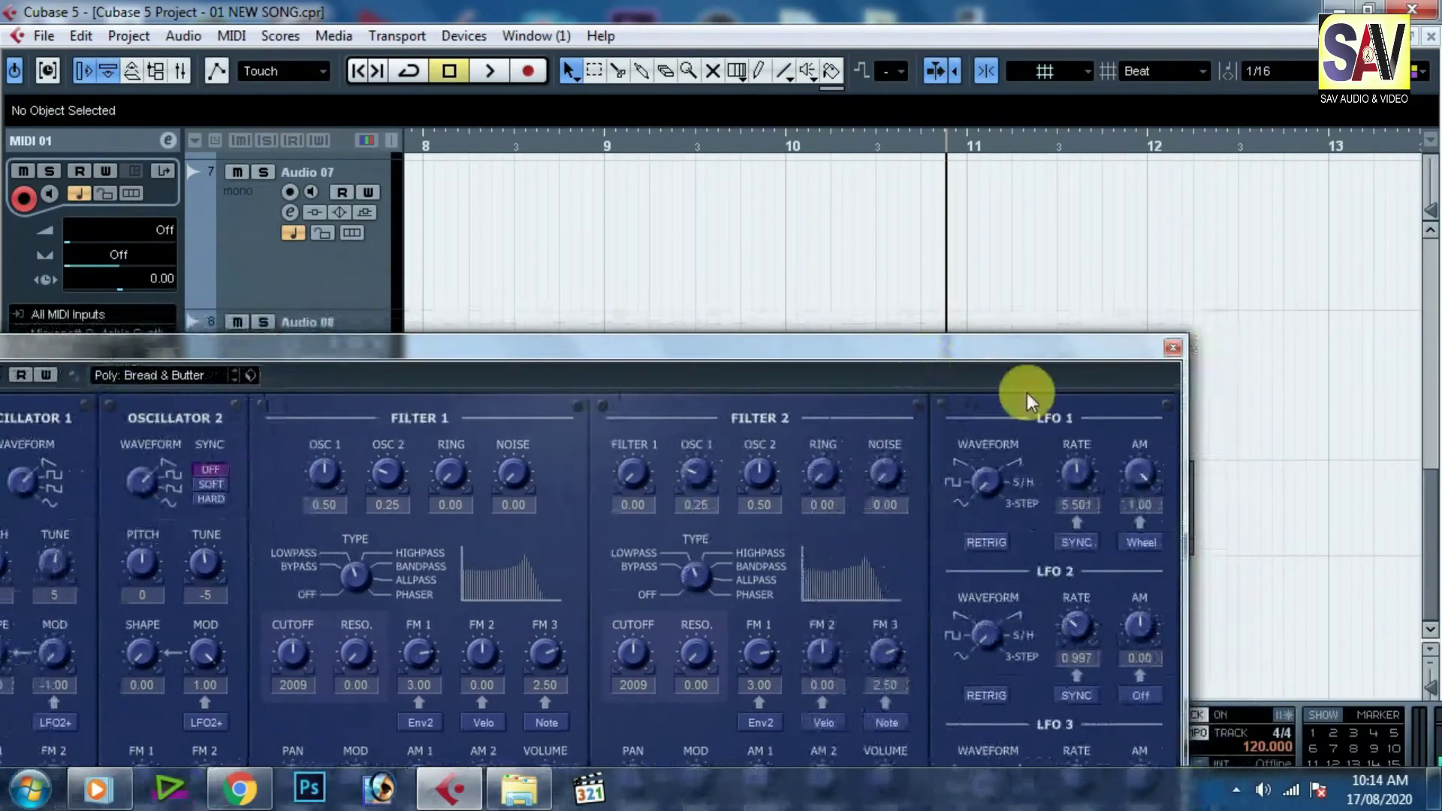
left_click(1172, 347)
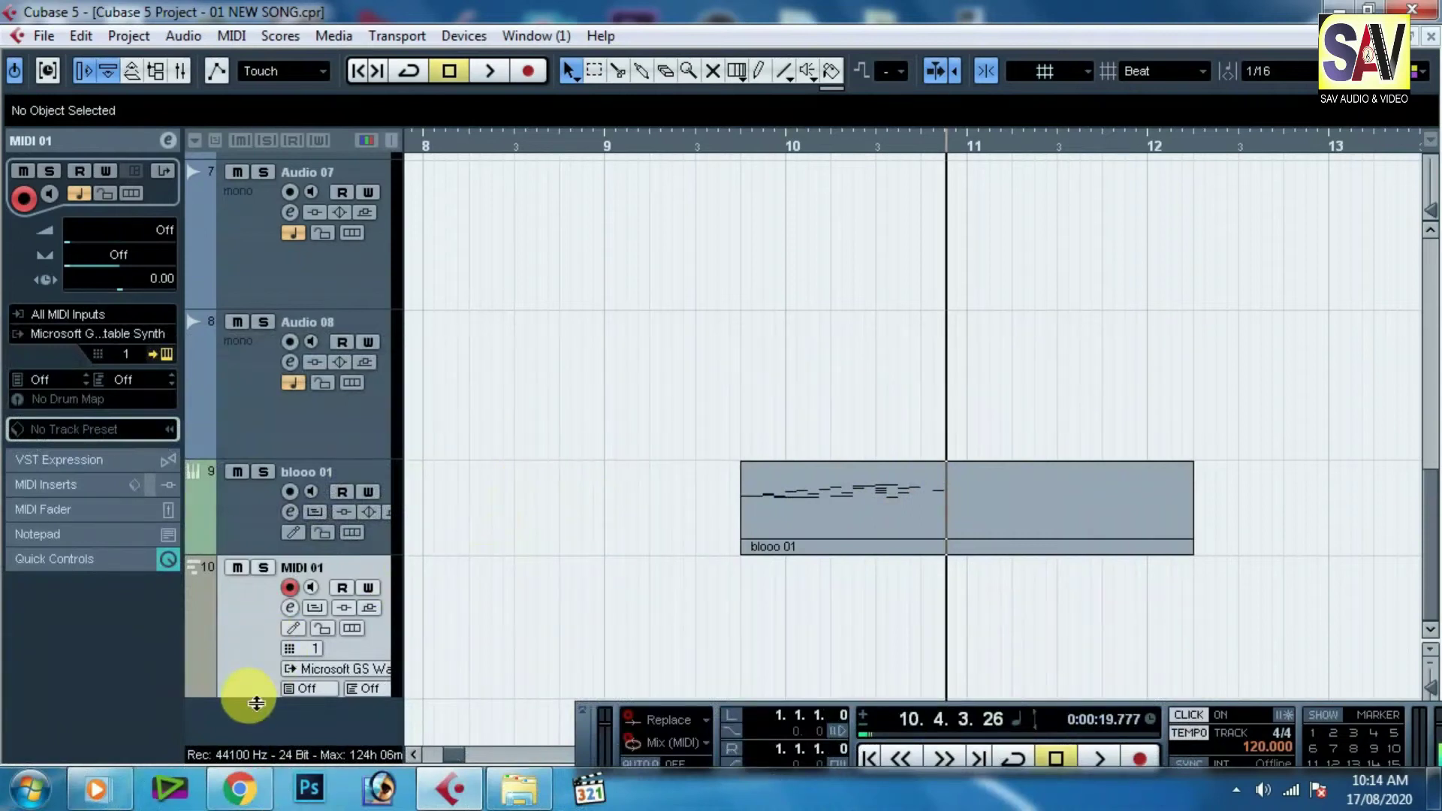
Step: Add a stereo FX channel track with the StereoDelay effect below the MIDI 01 track
scroll(269, 658, "up", 1)
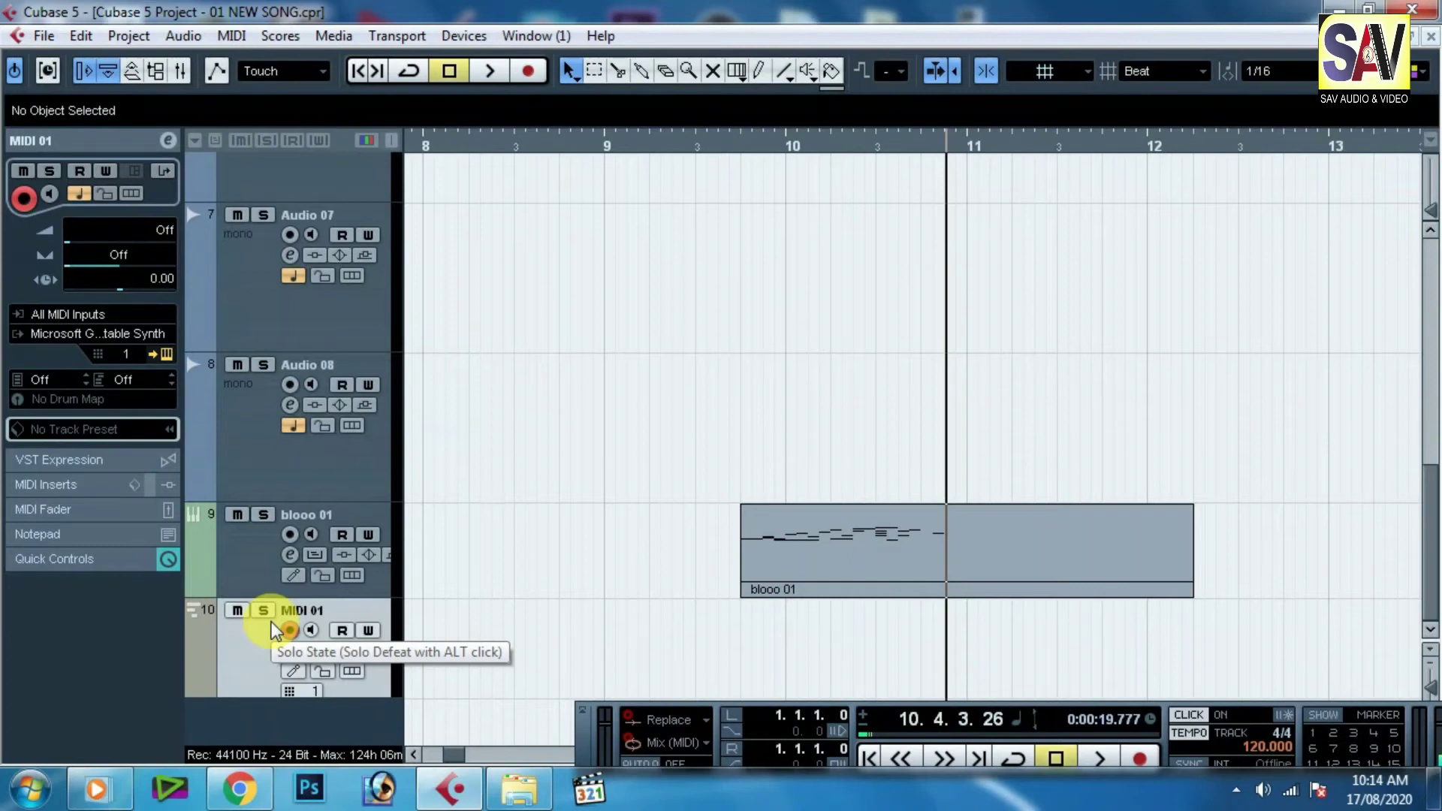
right_click(345, 723)
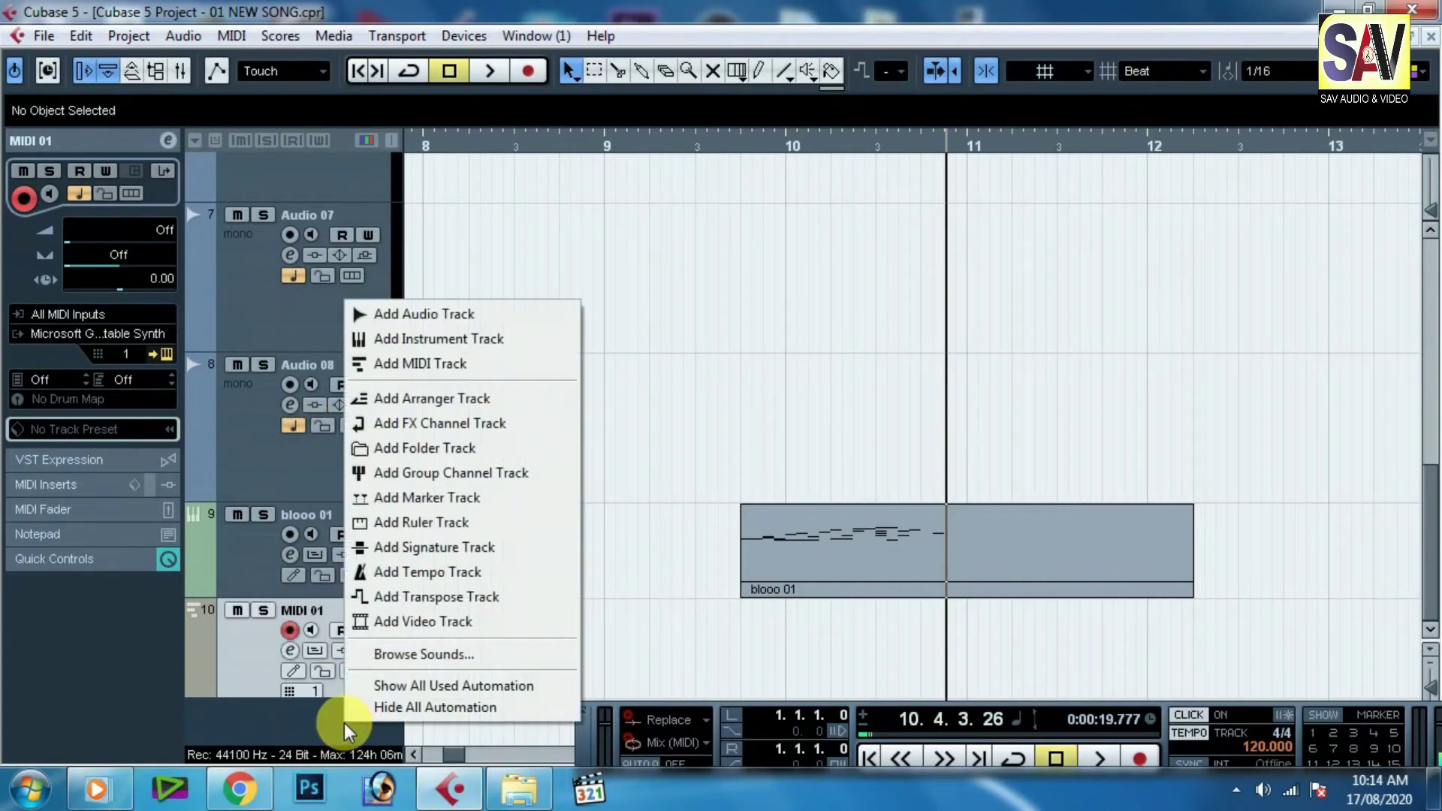
left_click(474, 424)
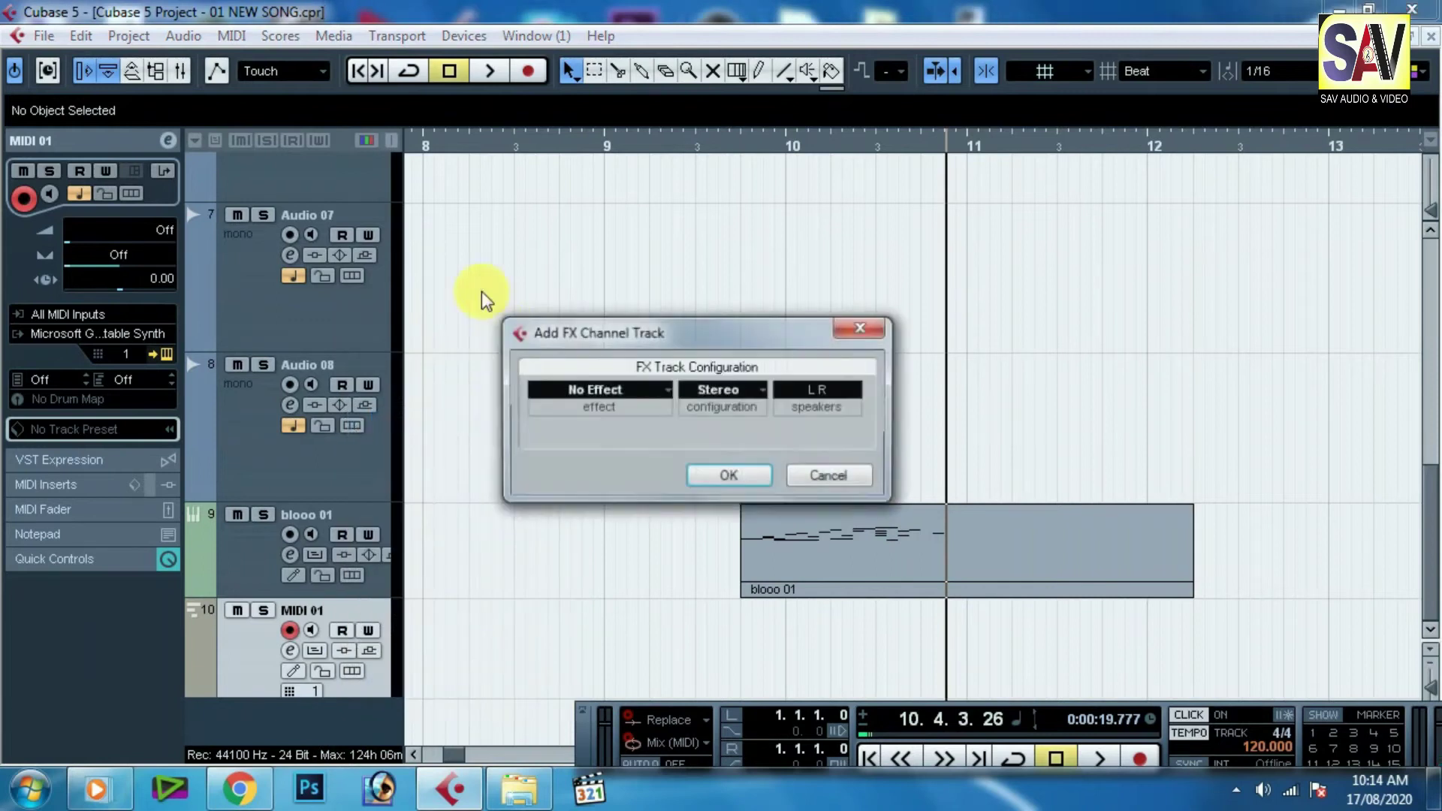
left_click(635, 389)
mouse_move(644, 380)
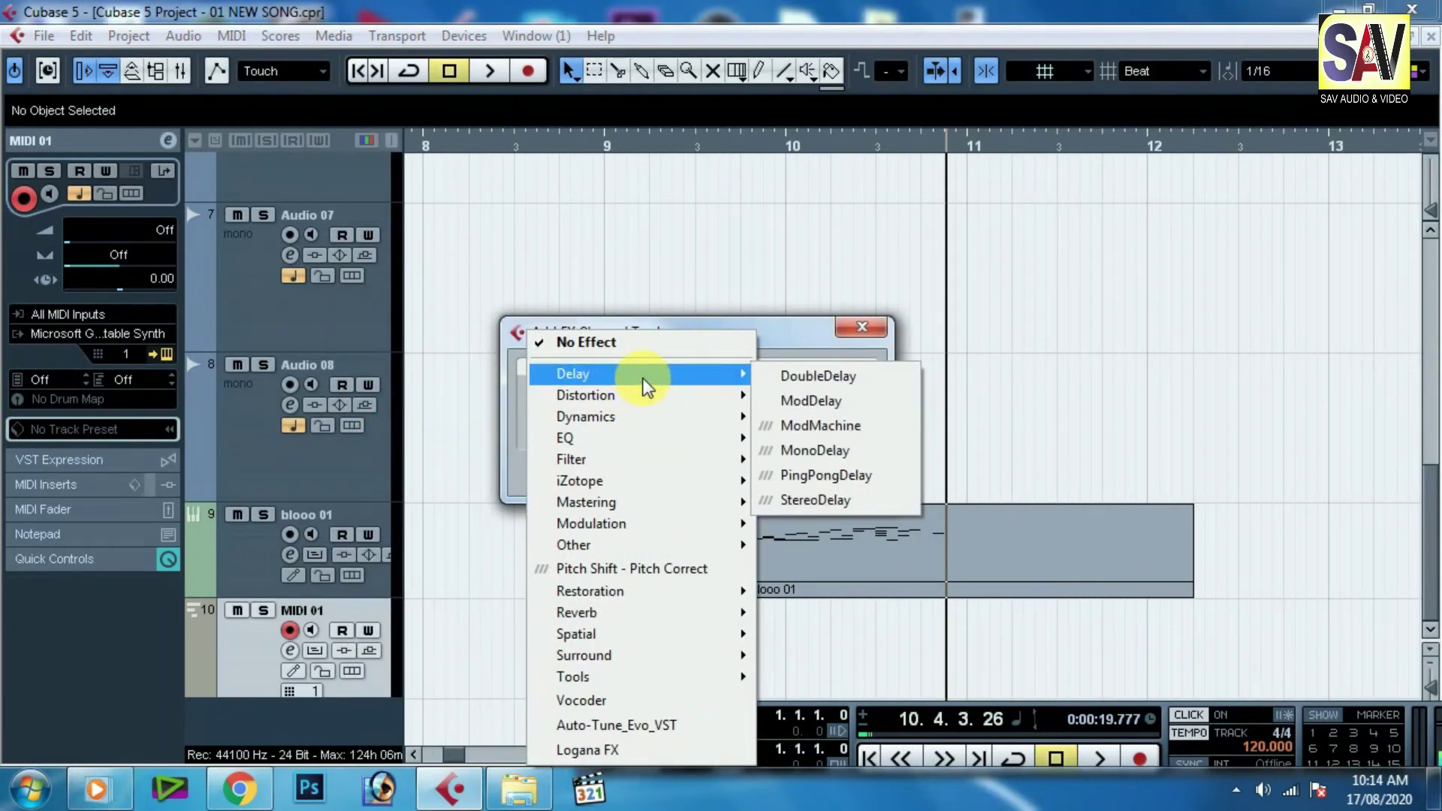
left_click(863, 501)
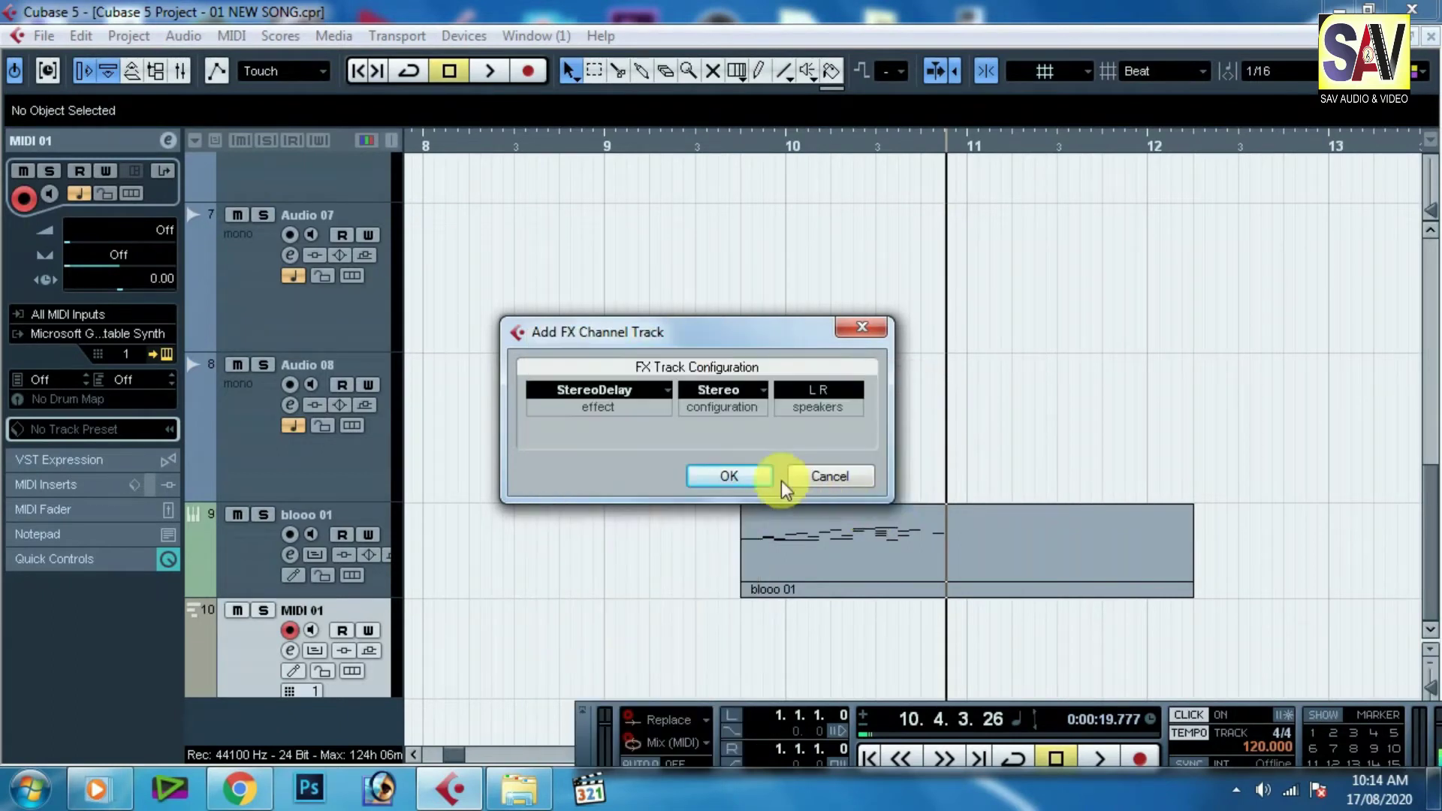
left_click(732, 481)
Step: Load the Answer Delay preset in StereoDelay, set the second channel's delay to 219.1, and close the effect window
left_click_drag(660, 374, 718, 322)
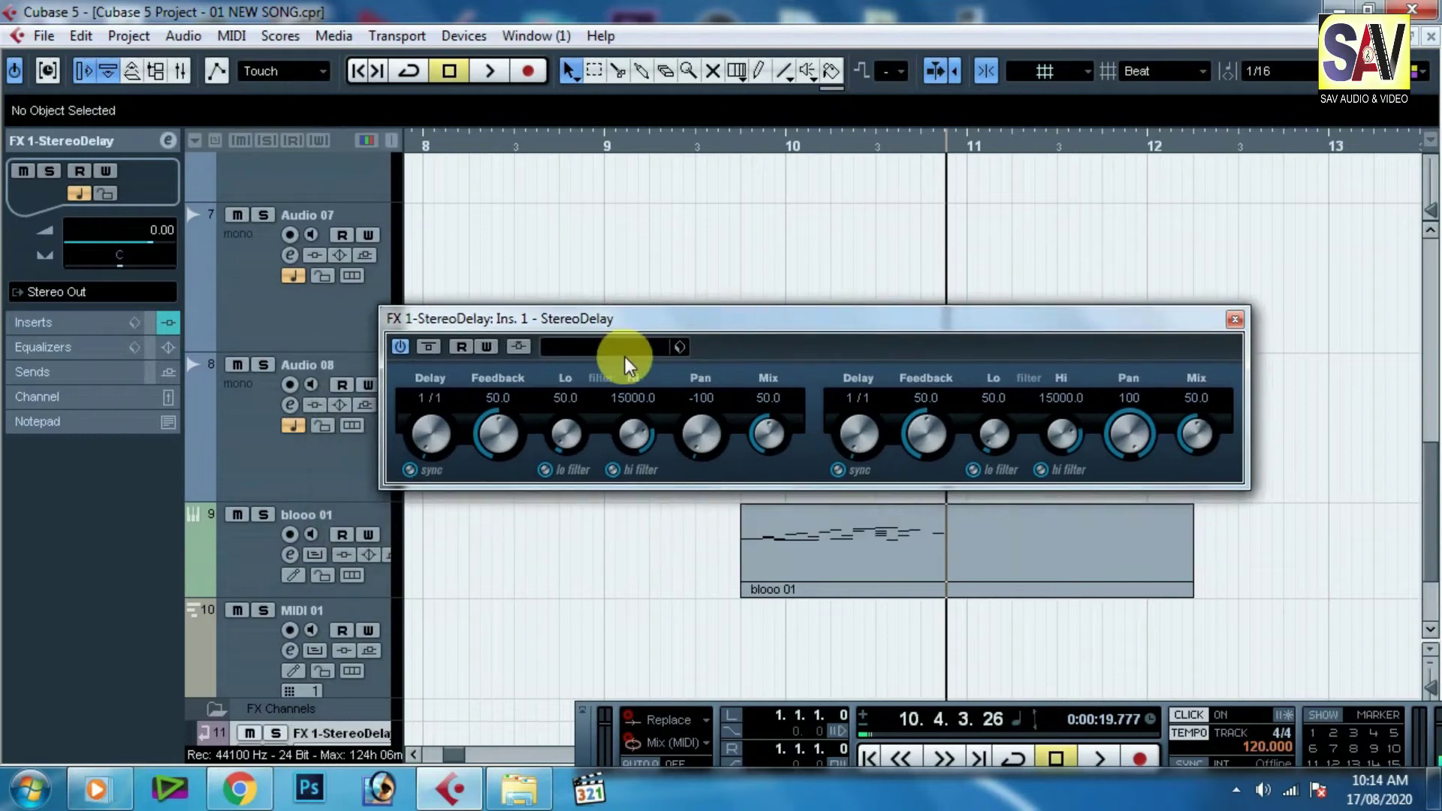
left_click(635, 348)
left_click(684, 505)
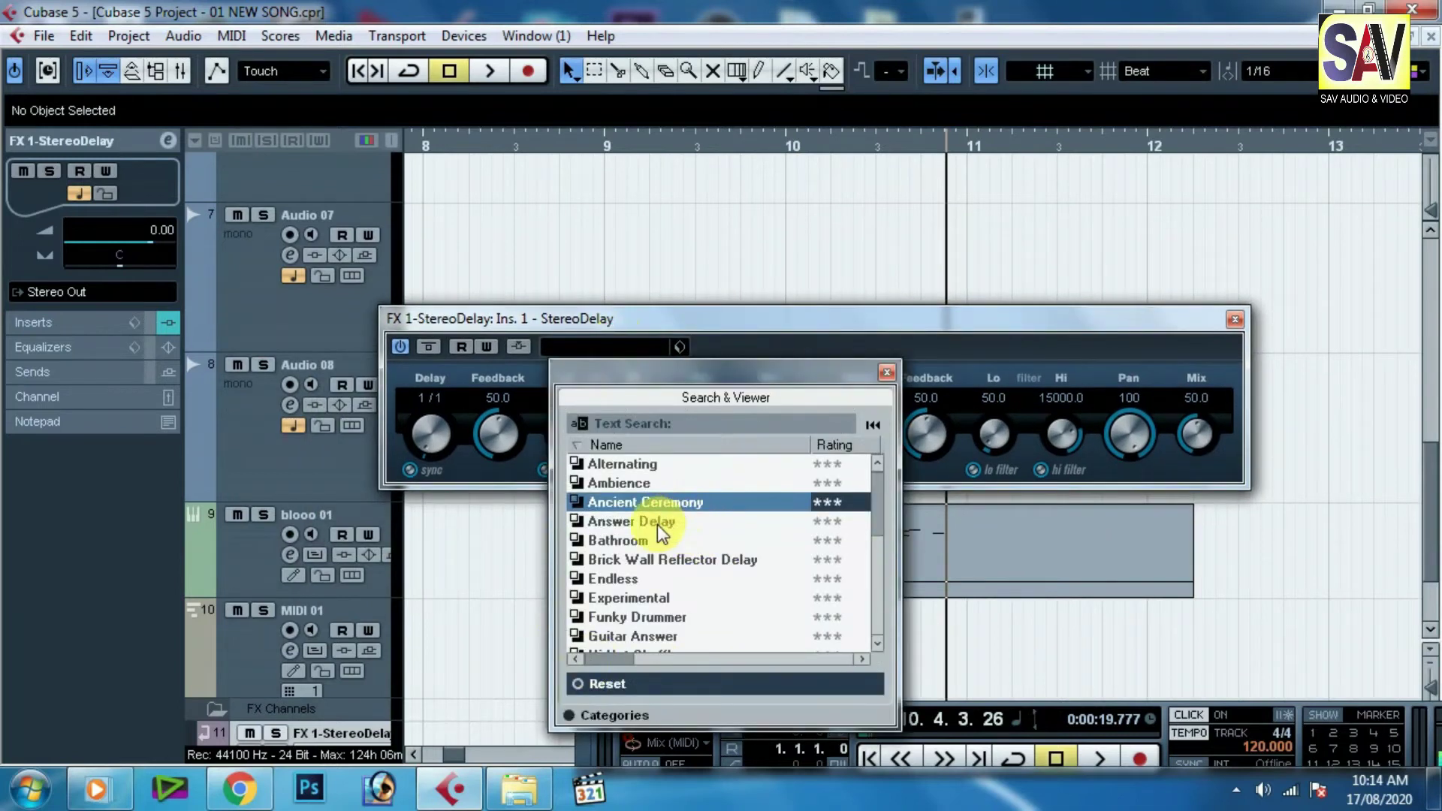
double_click(660, 533)
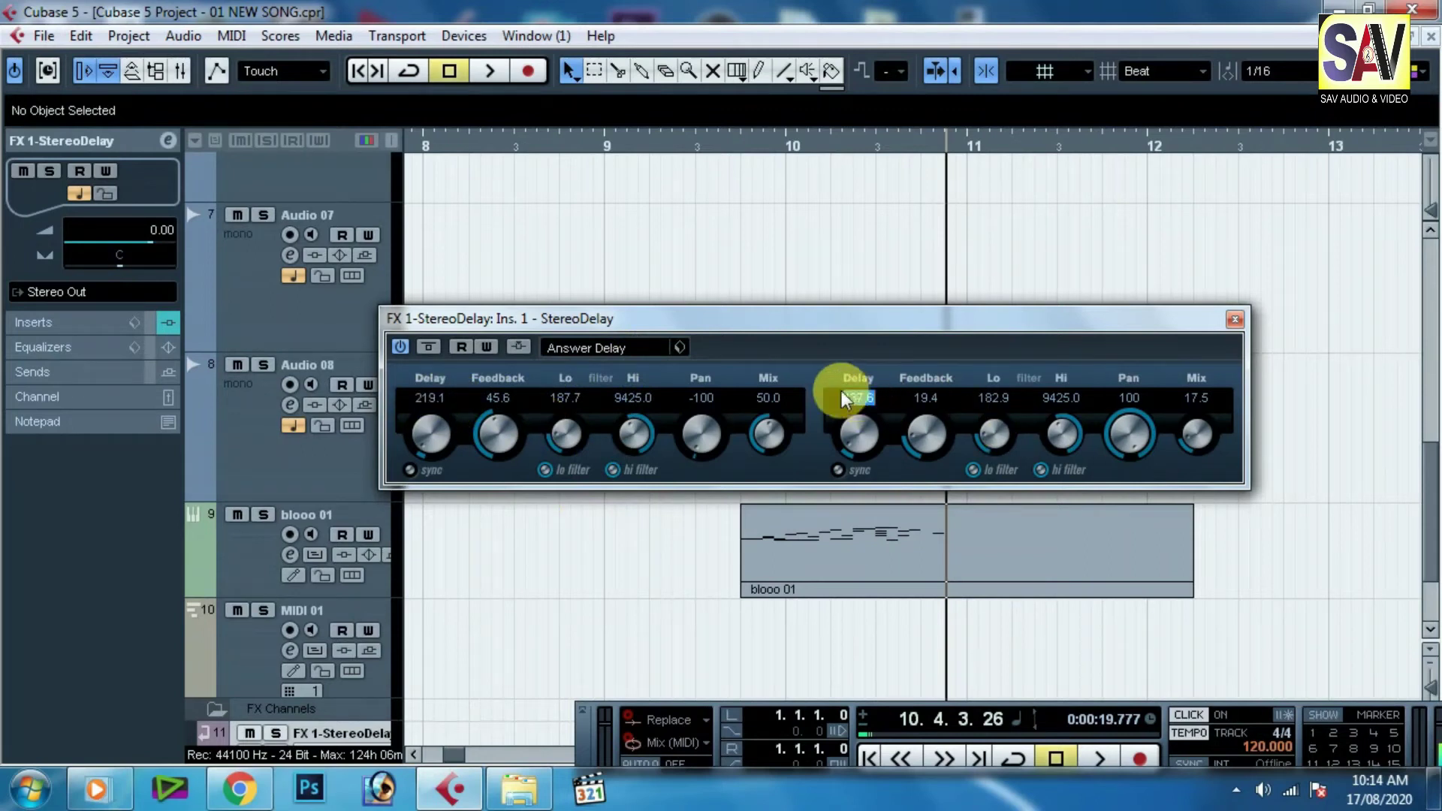
type("219.1")
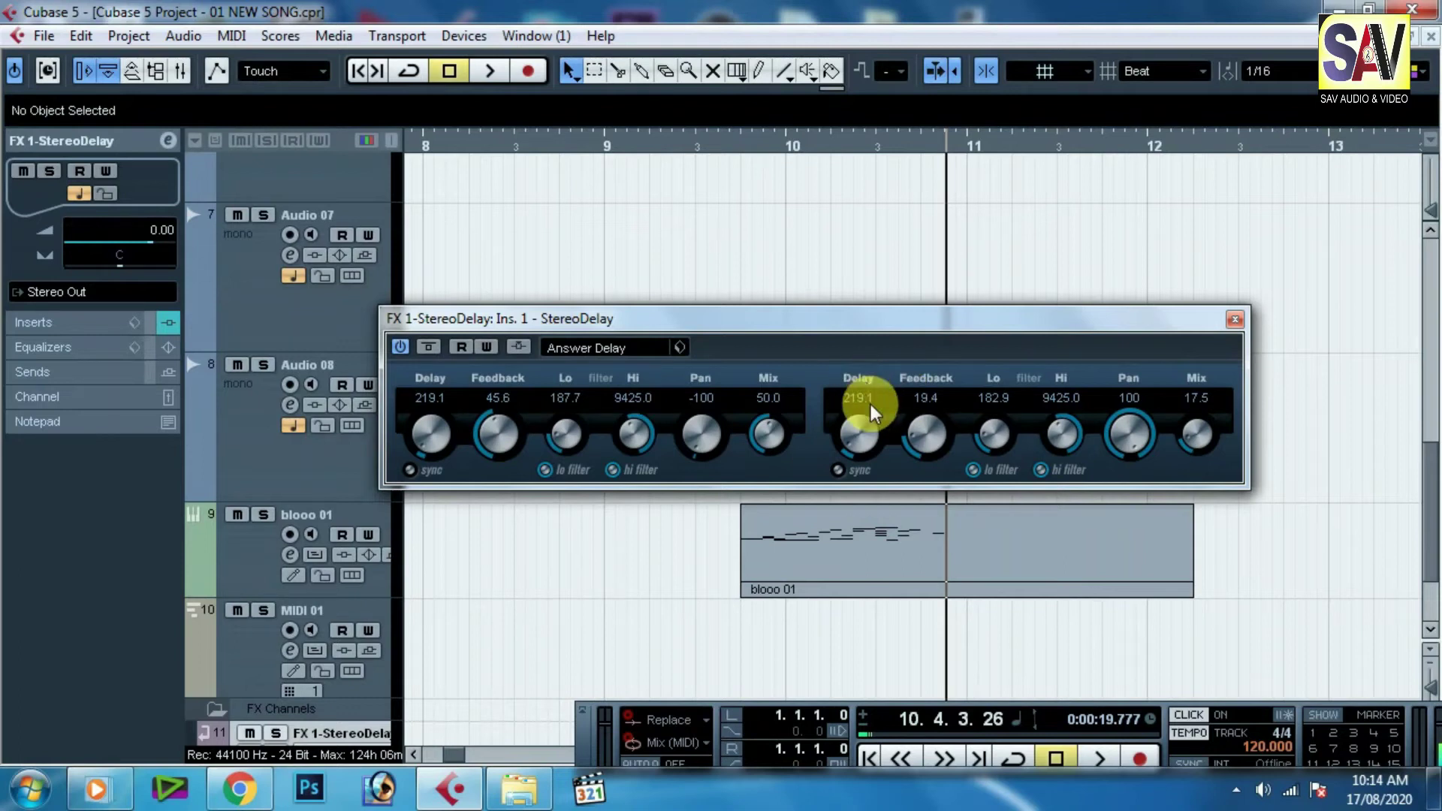
left_click(1235, 319)
Step: Play the Audio 02_01 event from about 12.3.1 and stop playback past its end
scroll(531, 586, "down", 2)
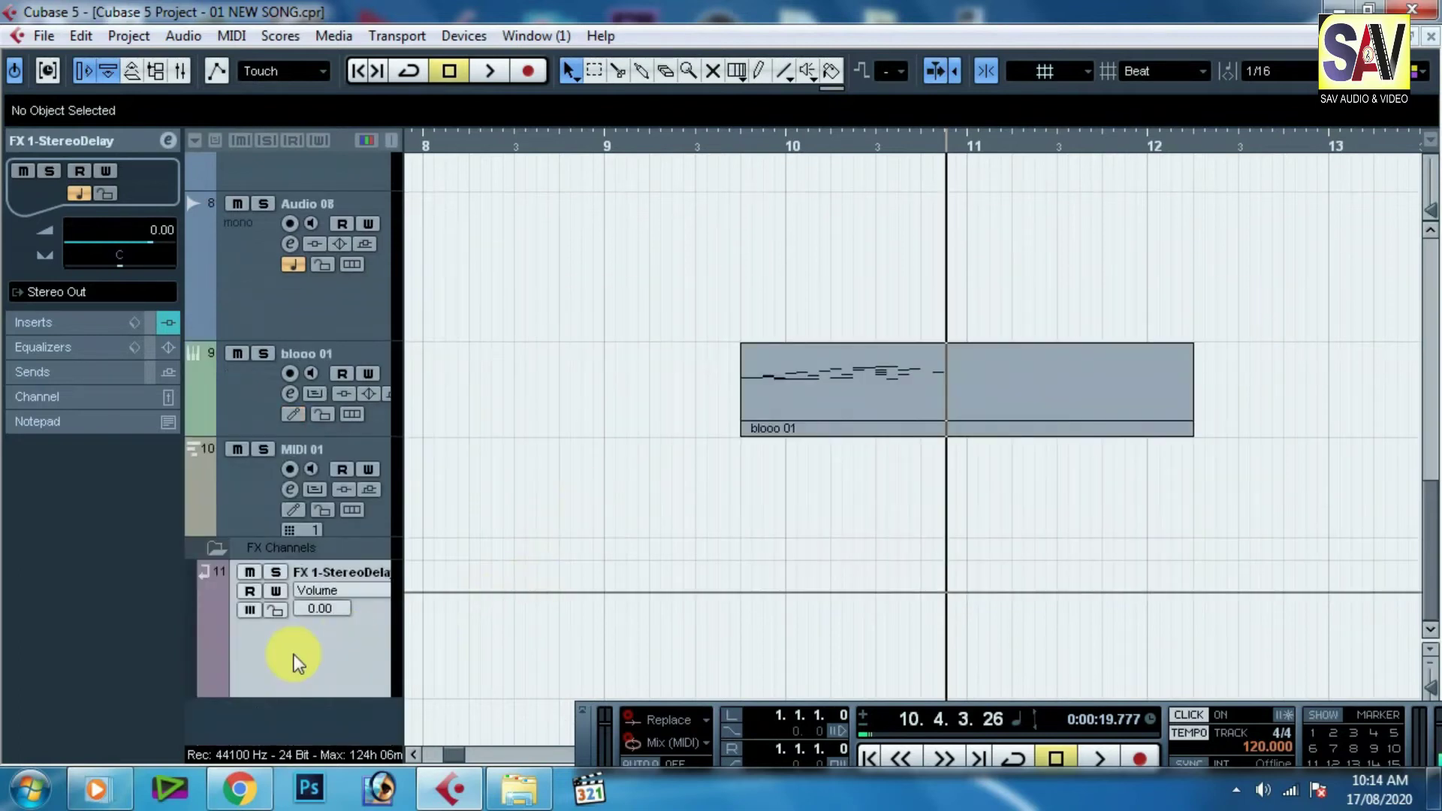
scroll(593, 434, "up", 10)
scroll(593, 434, "up", 2)
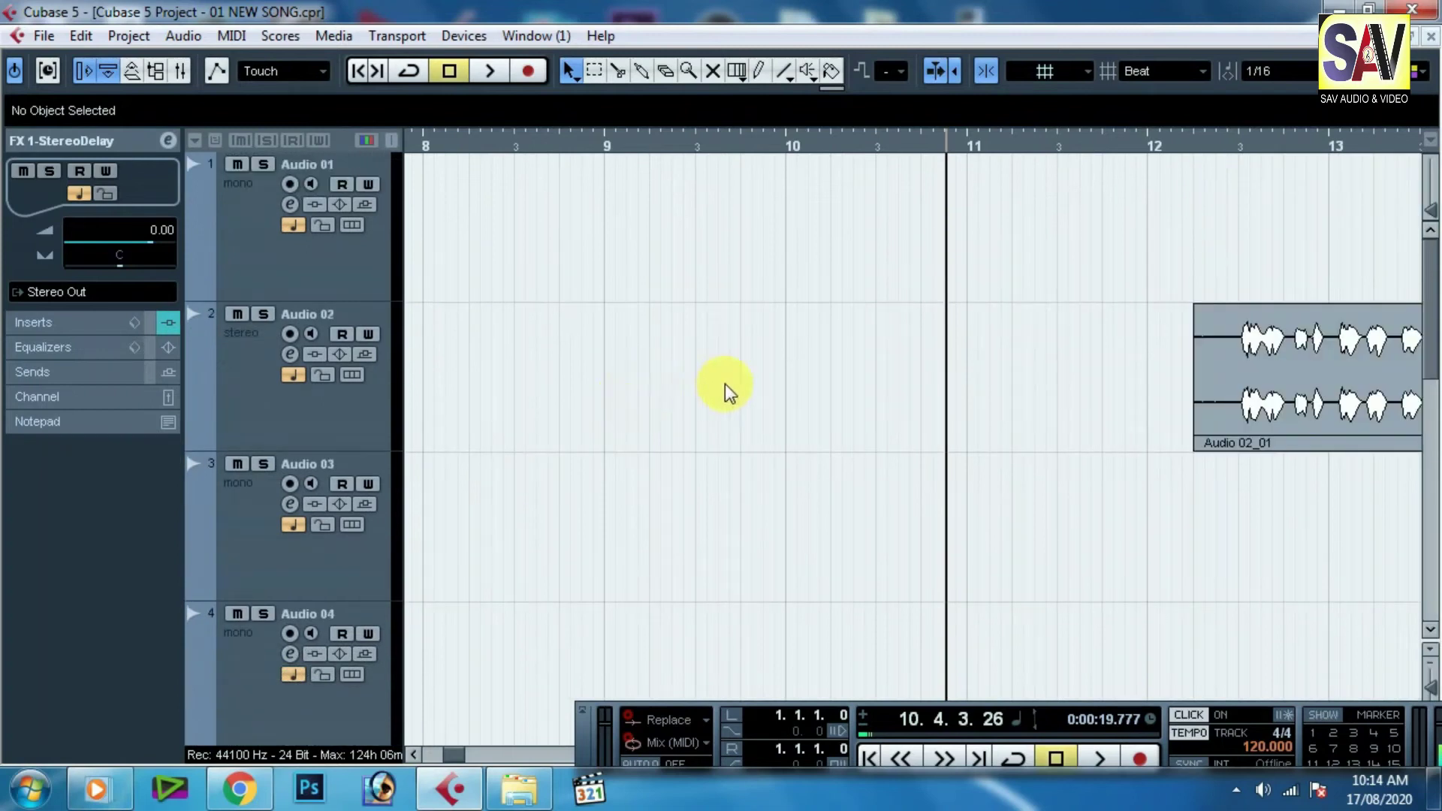
key("g")
key("g")
key("g")
key("g")
key("g")
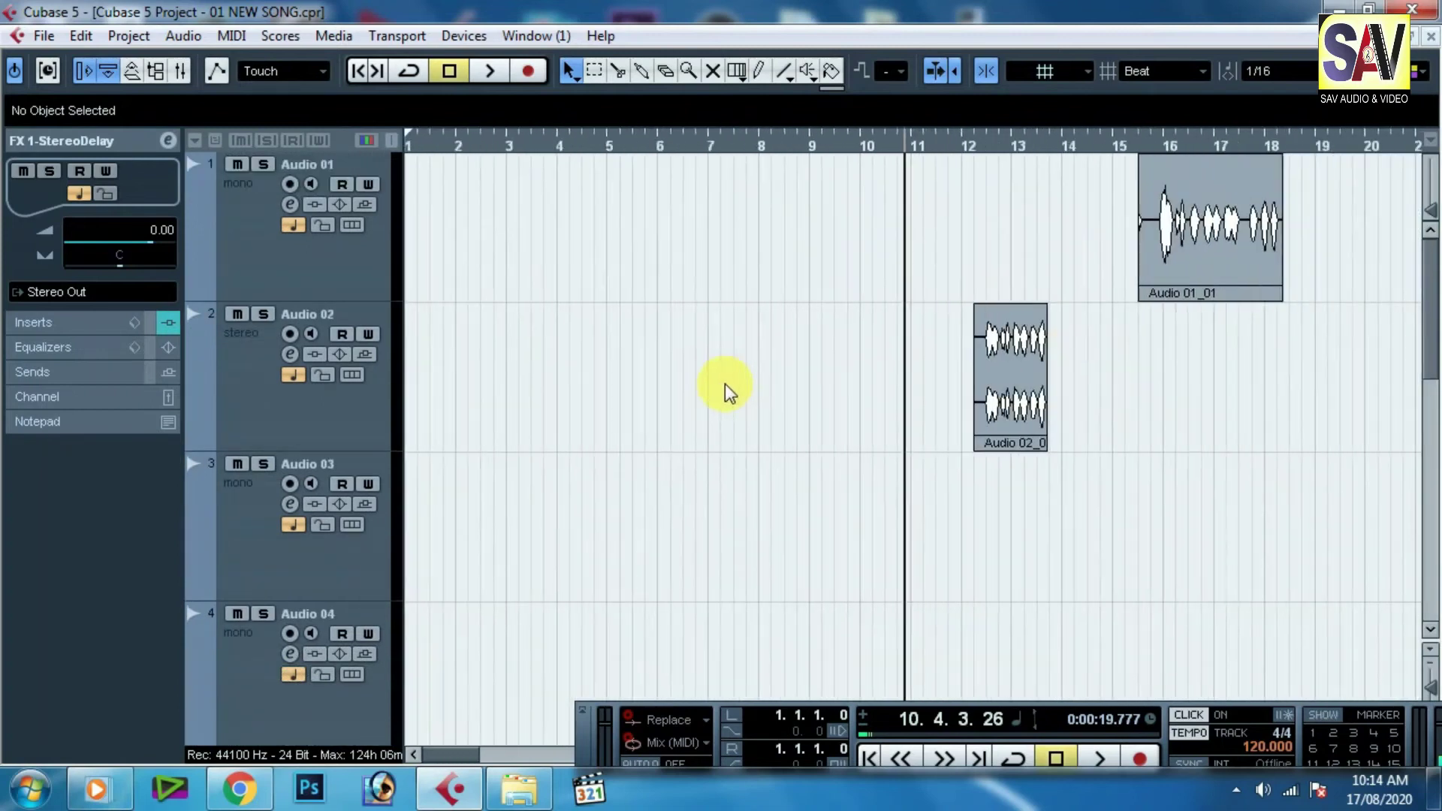
left_click_drag(969, 147, 959, 200)
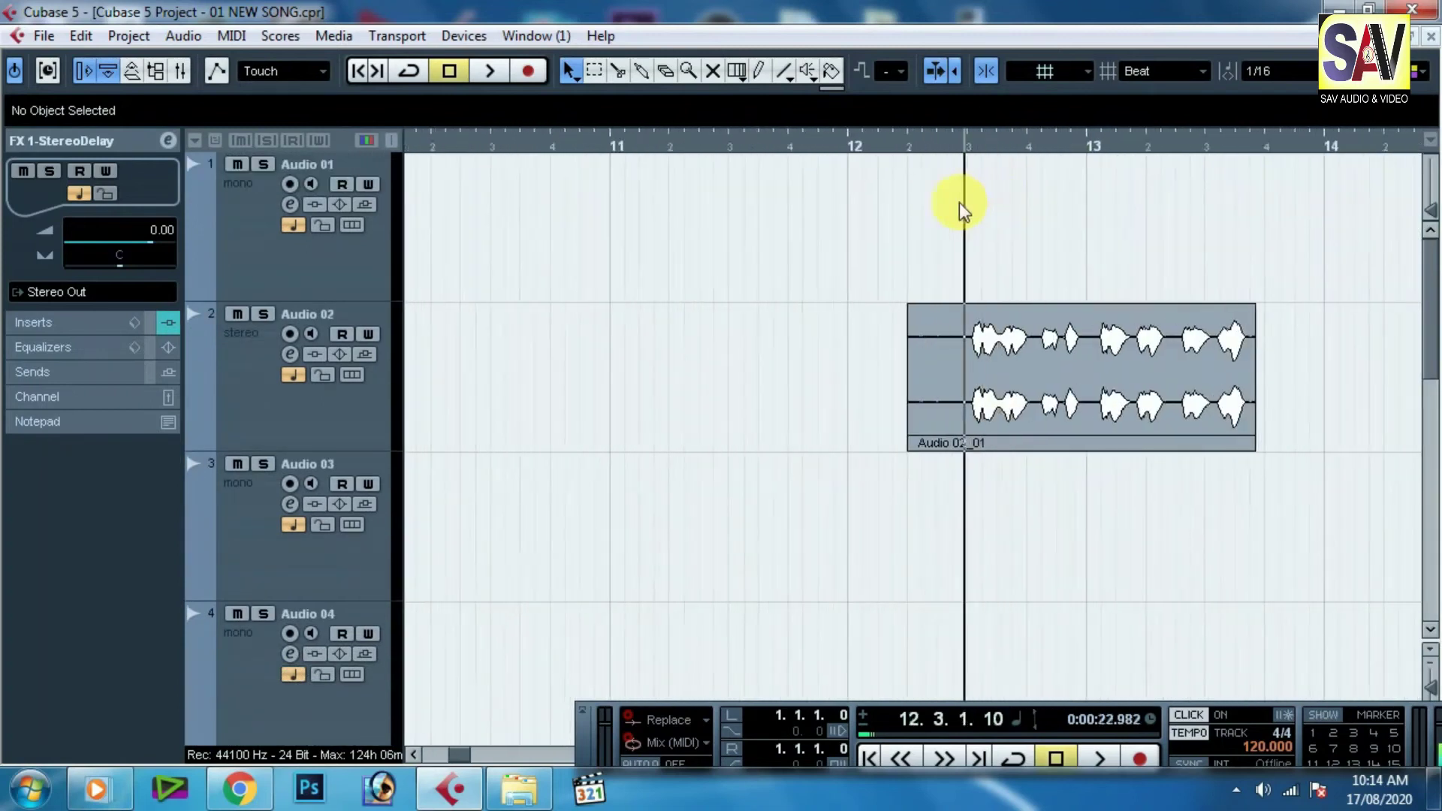
key("space")
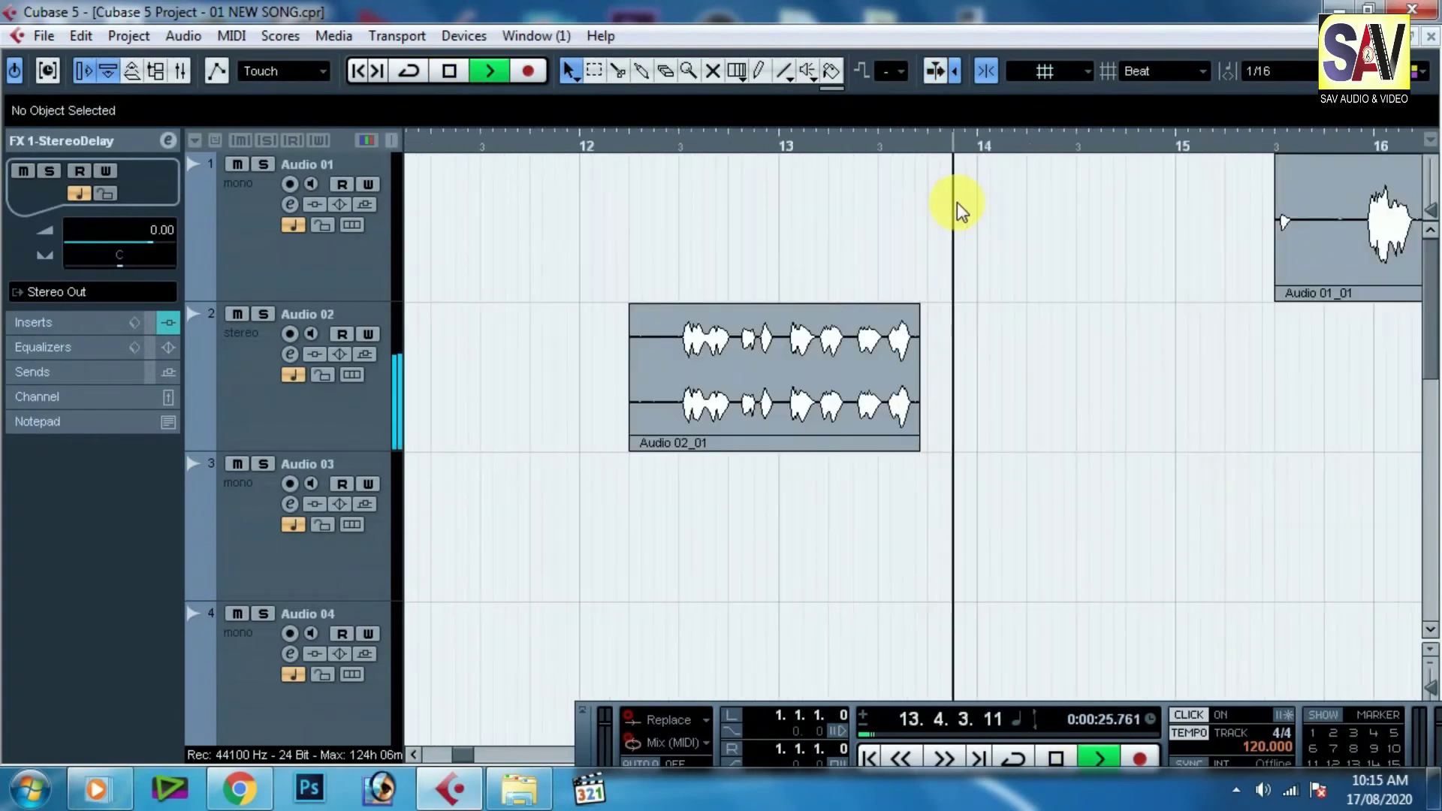
key("space")
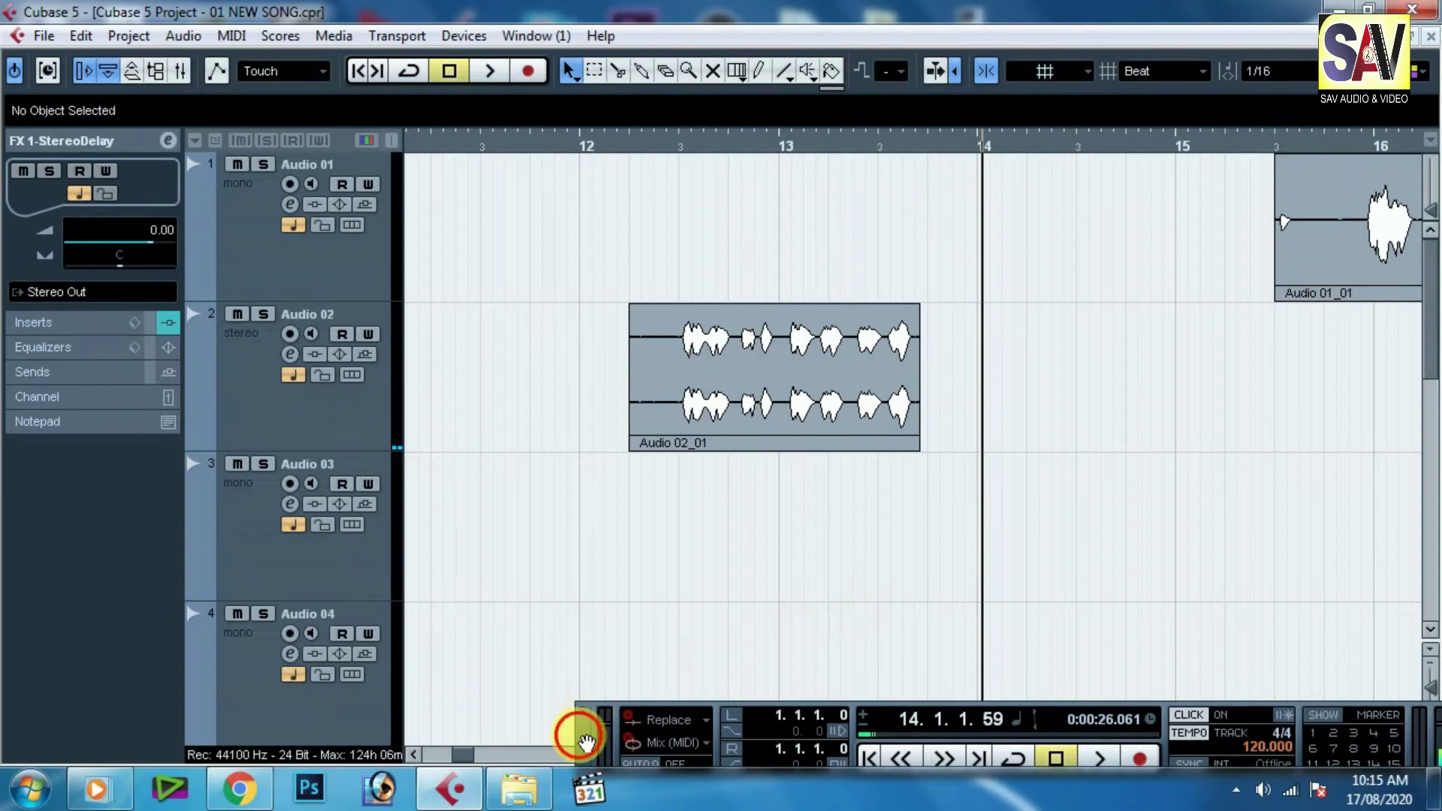
Step: Move the transport panel up until its whole area is visible, and replay part of Audio 02_01 from 12.3
left_click_drag(586, 742, 492, 600)
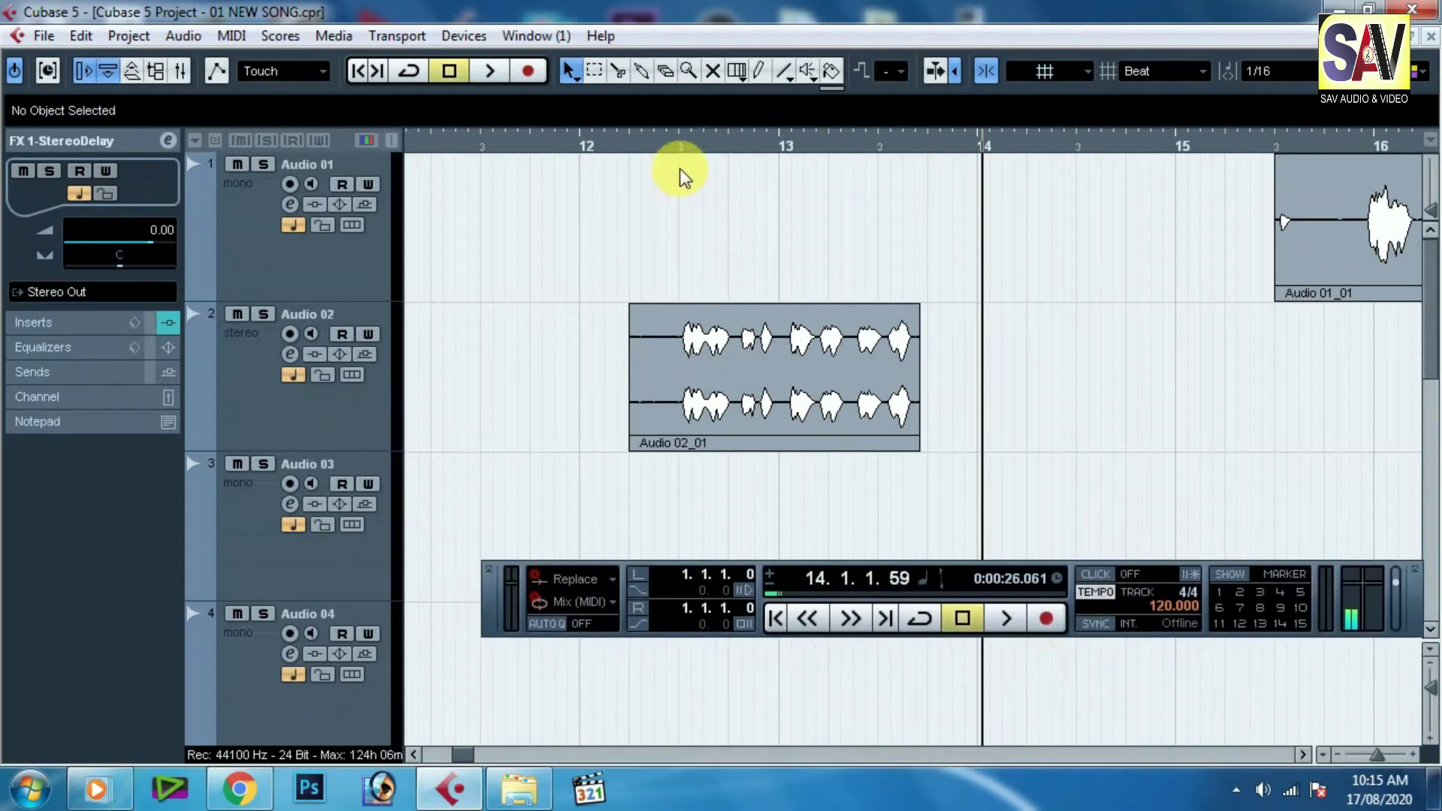
left_click(680, 146)
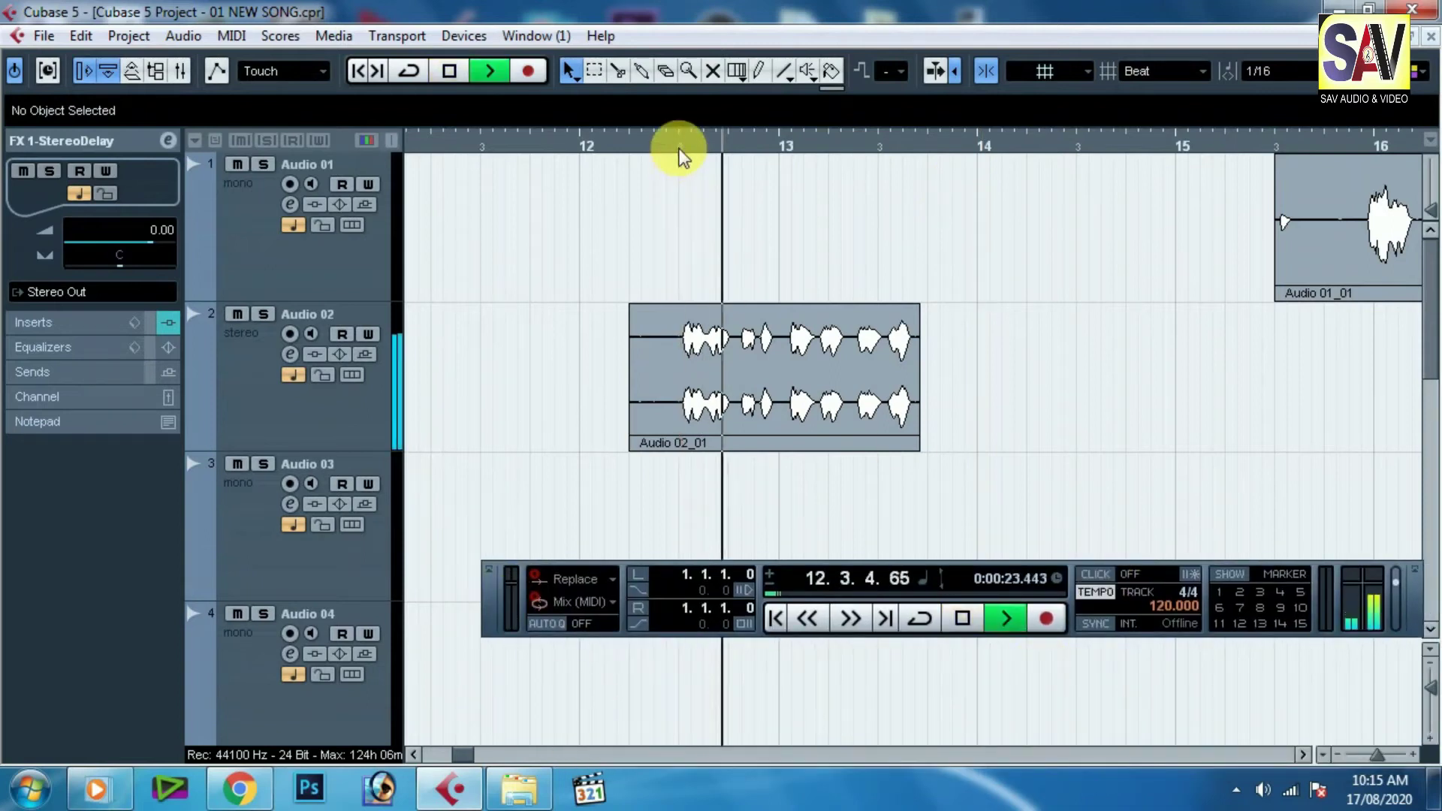
key("space")
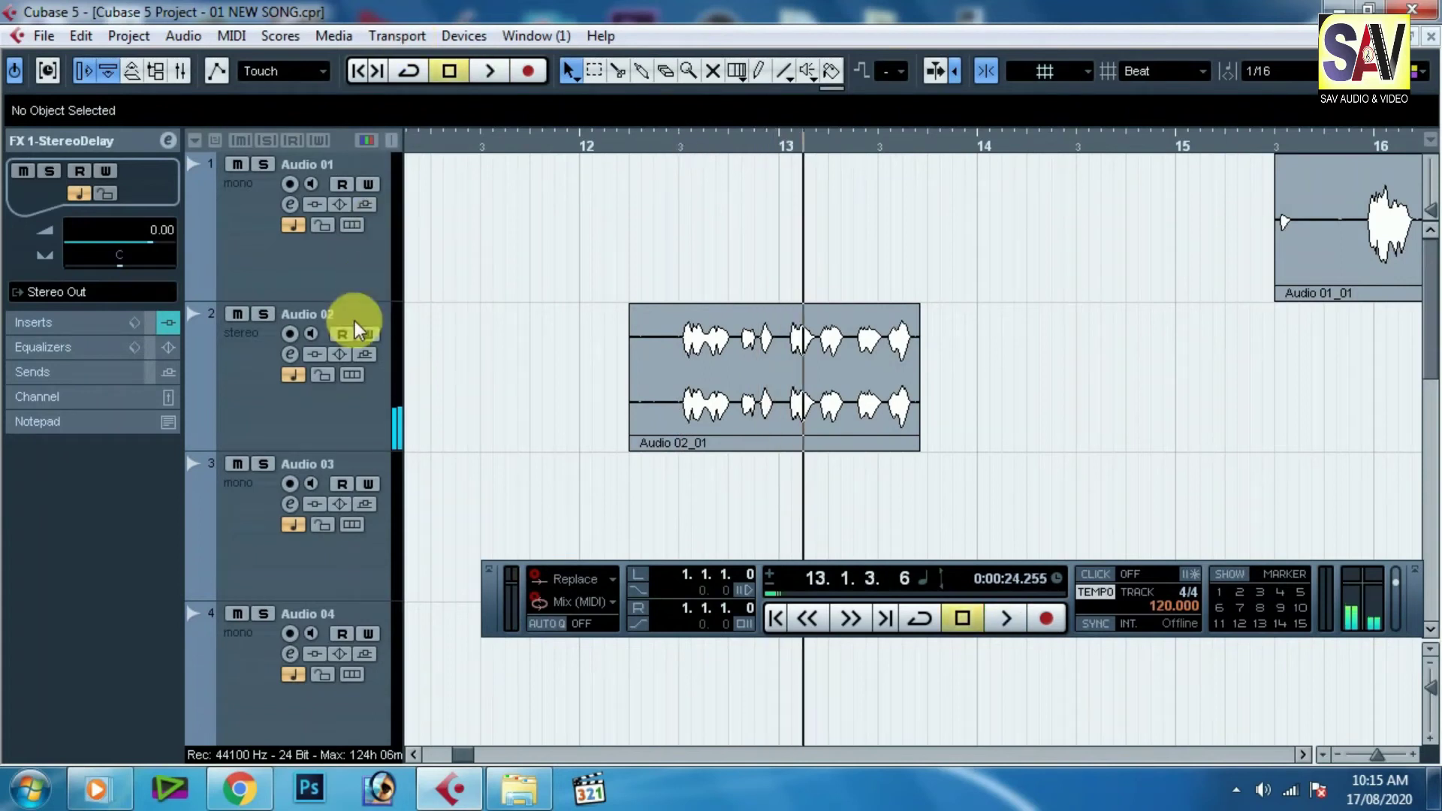
left_click(289, 354)
left_click(1052, 155)
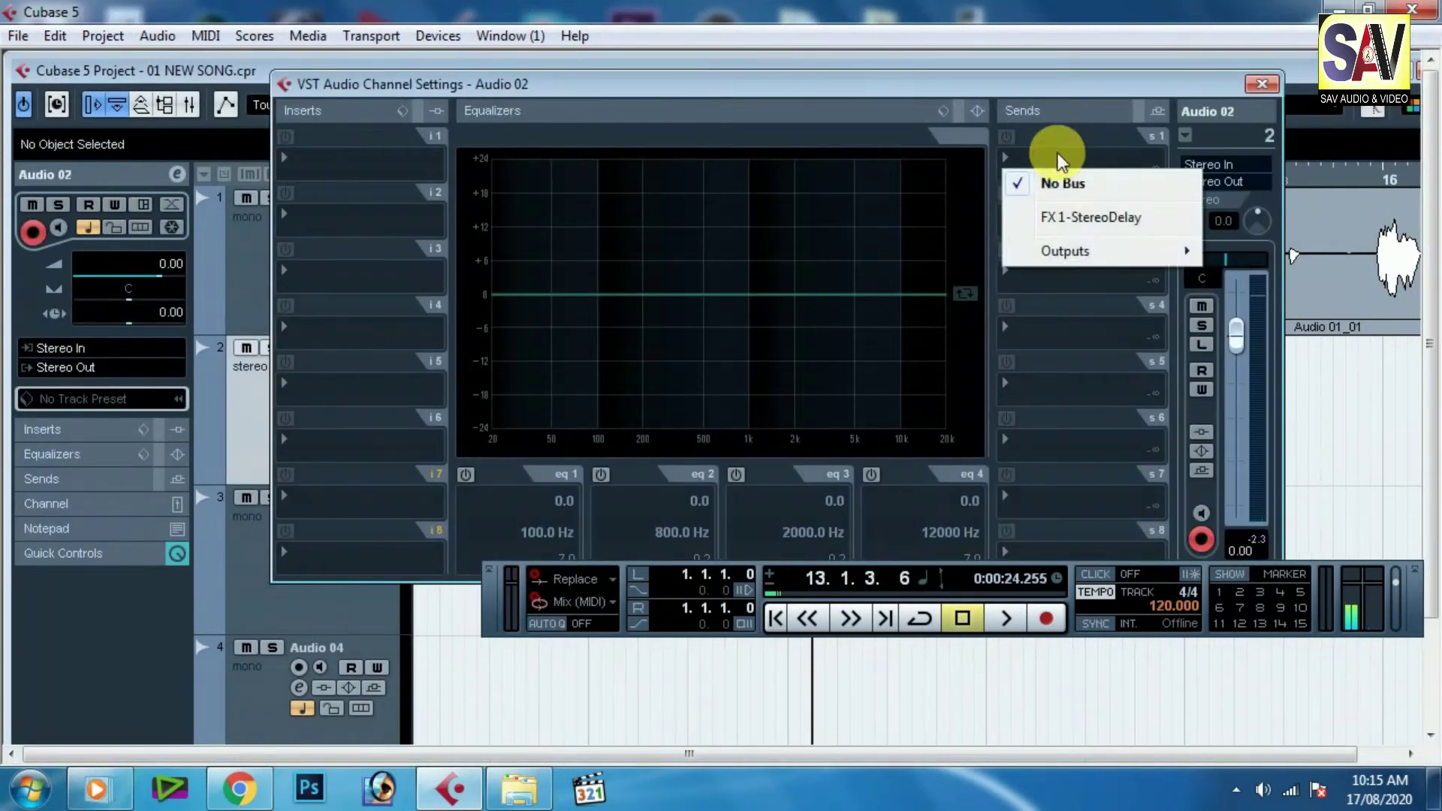
left_click(1274, 86)
left_click(1275, 87)
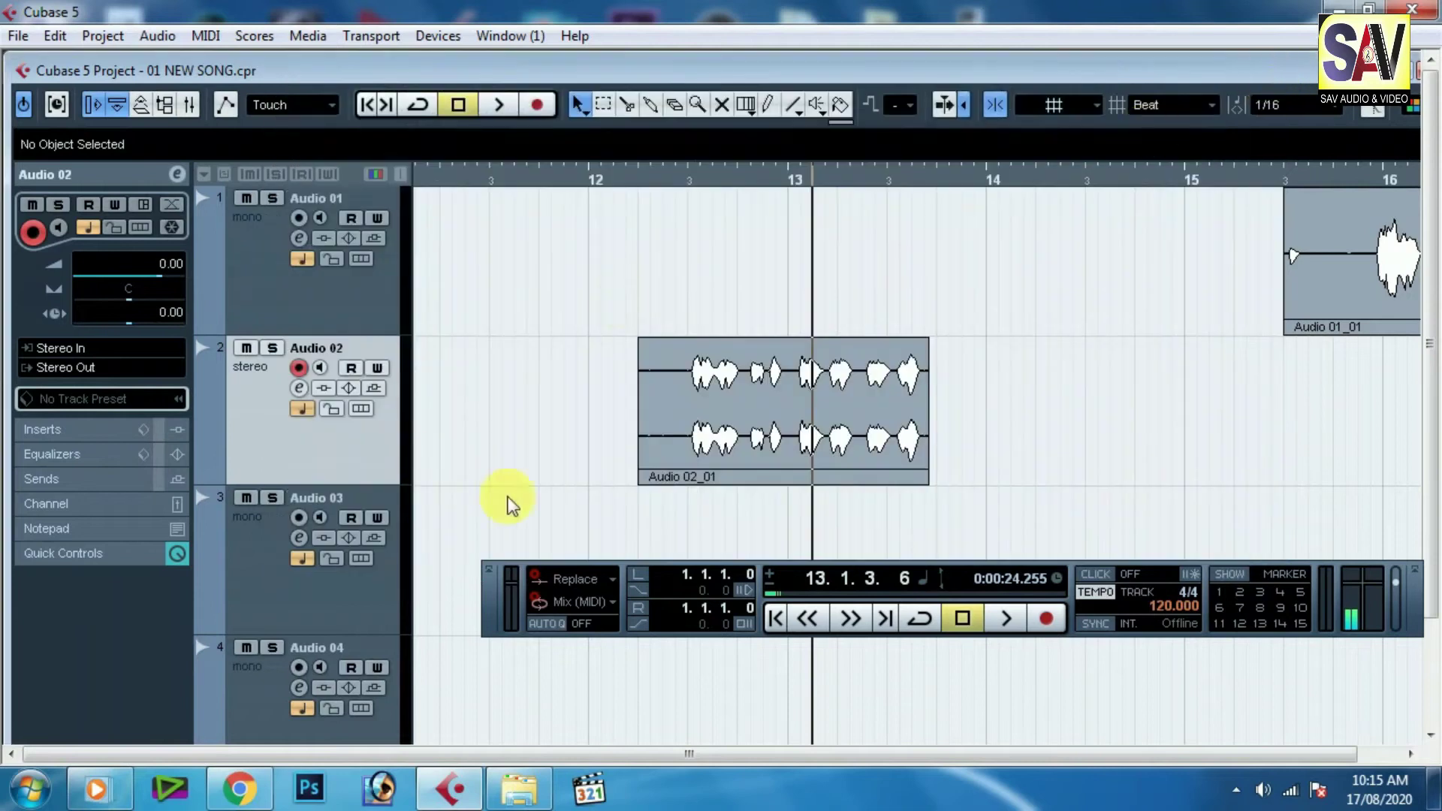
Step: Route the Audio 02 track's first send to FX 1-StereoDelay, activate it at a level of about -5.74, and close the channel settings
left_click(299, 387)
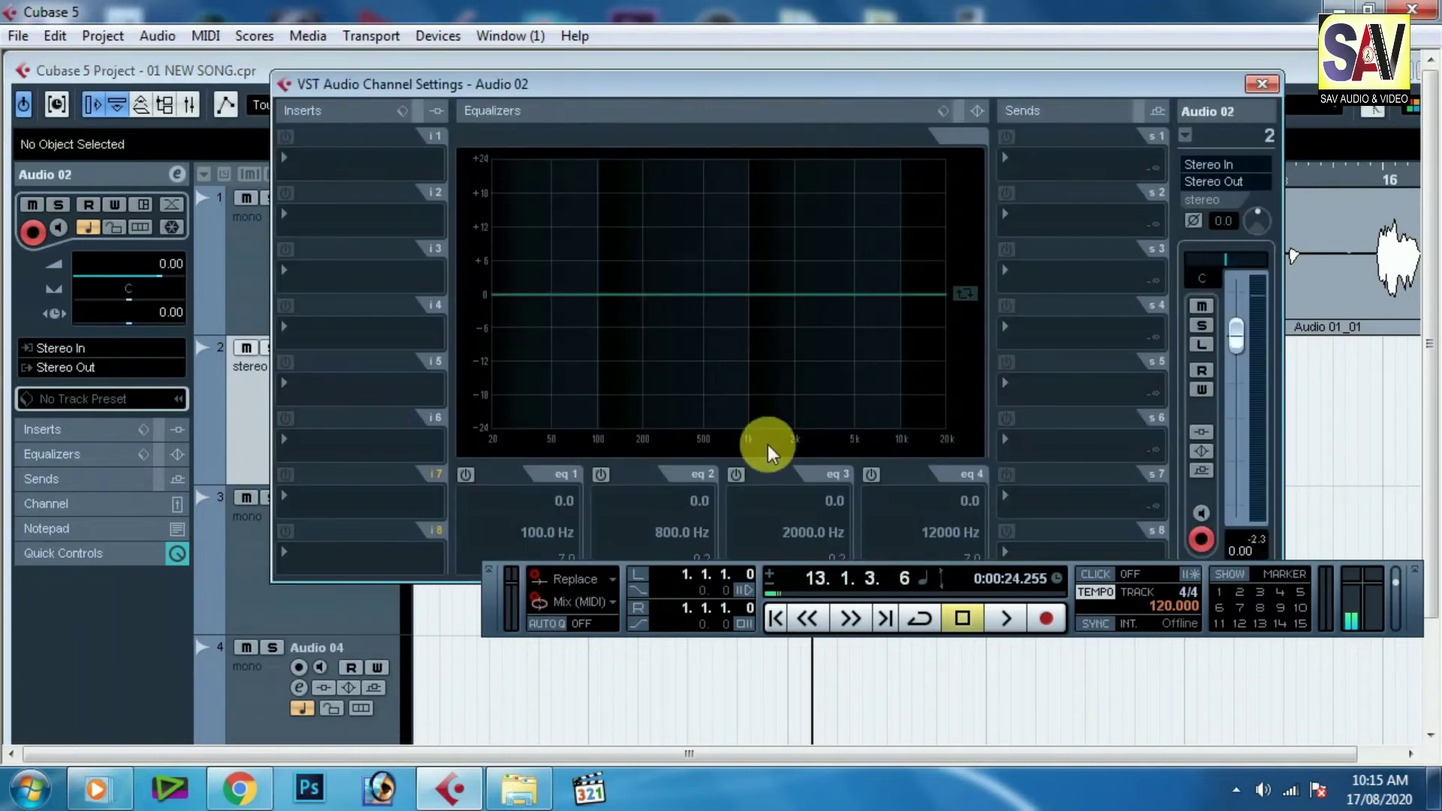
left_click(1059, 156)
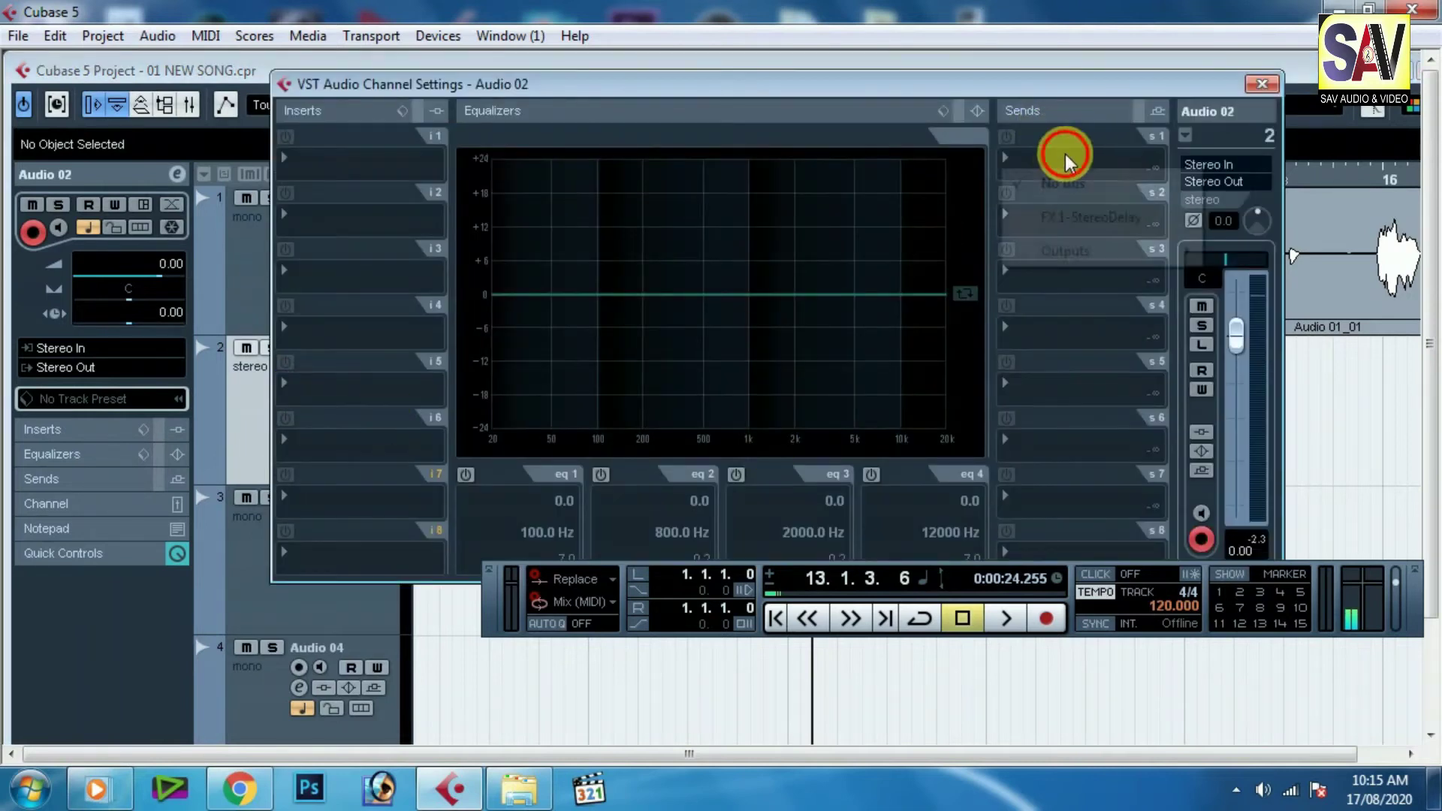
left_click(1110, 223)
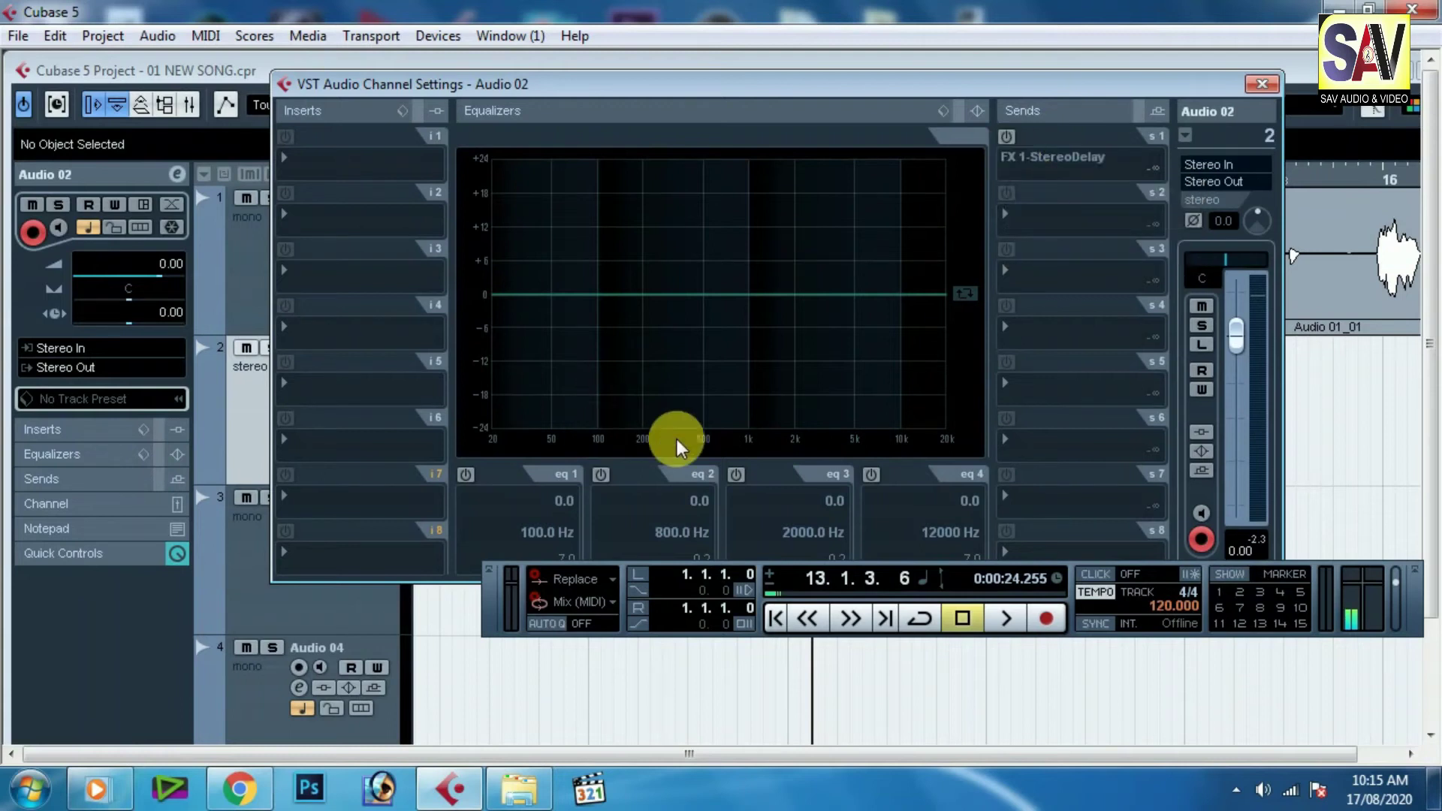
key("space")
left_click(1009, 136)
left_click_drag(1011, 176, 1094, 179)
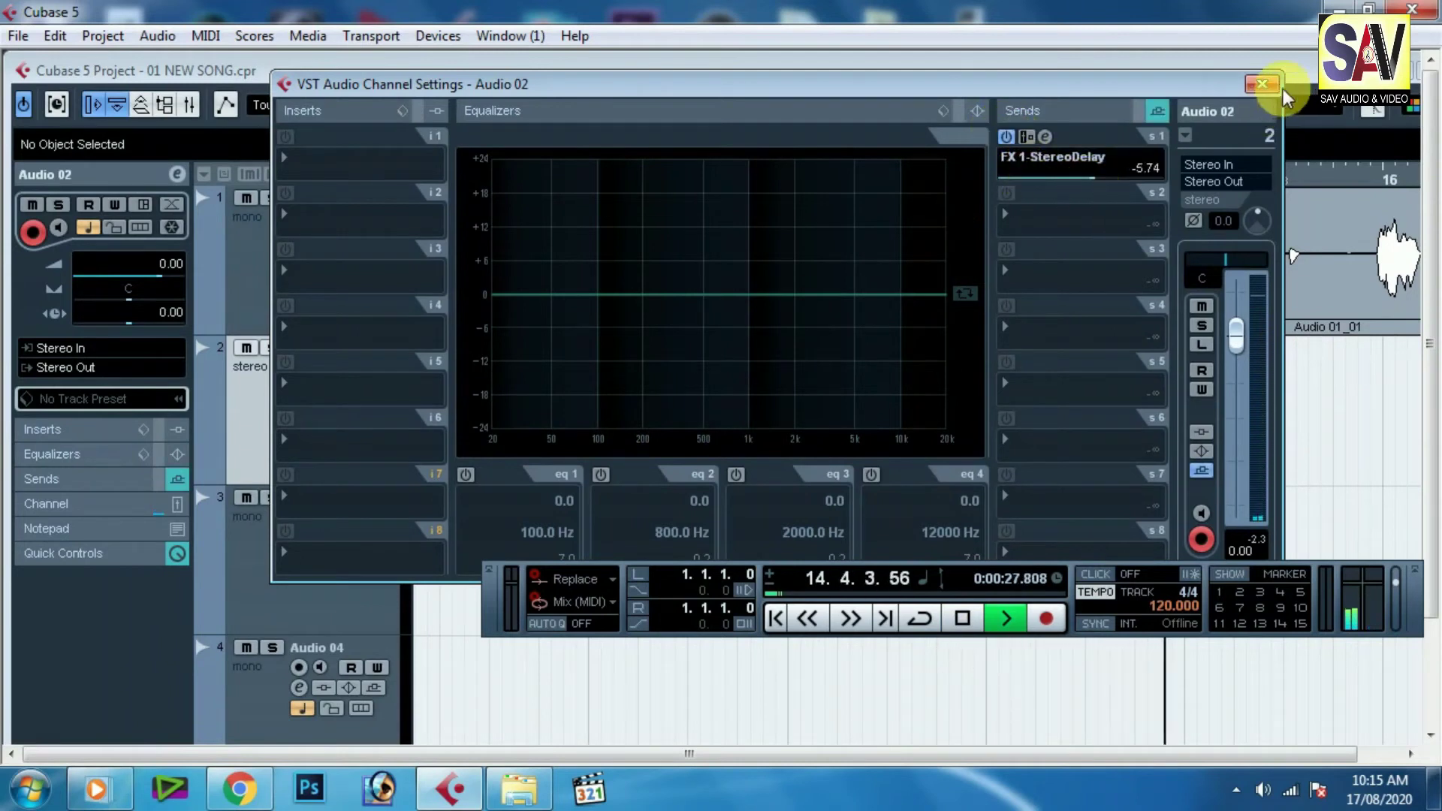
left_click(1263, 84)
Step: Play Audio 02_01 twice from 12.3.1 to hear the delay, checking the Audio 02 send settings in between
left_click(685, 180)
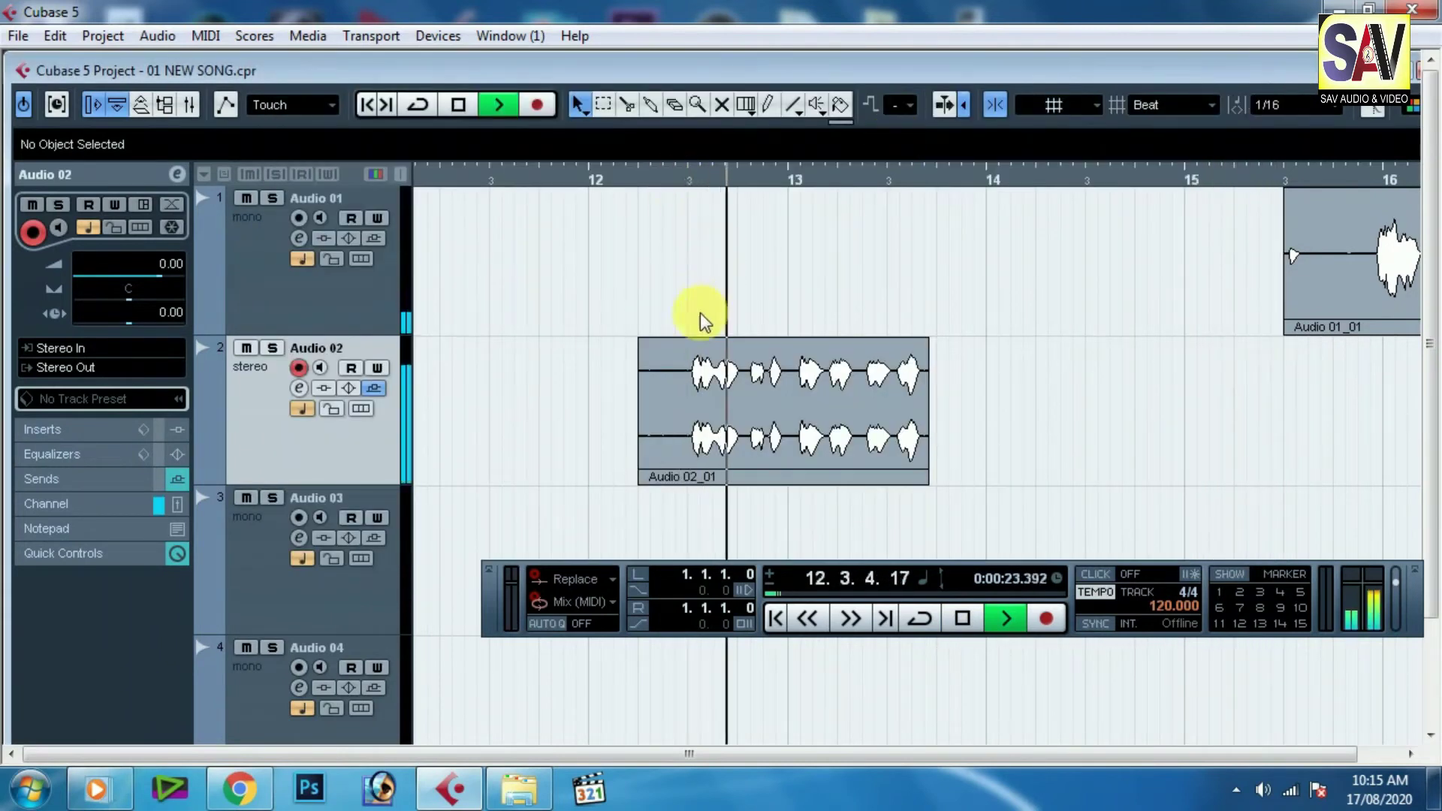
key("space")
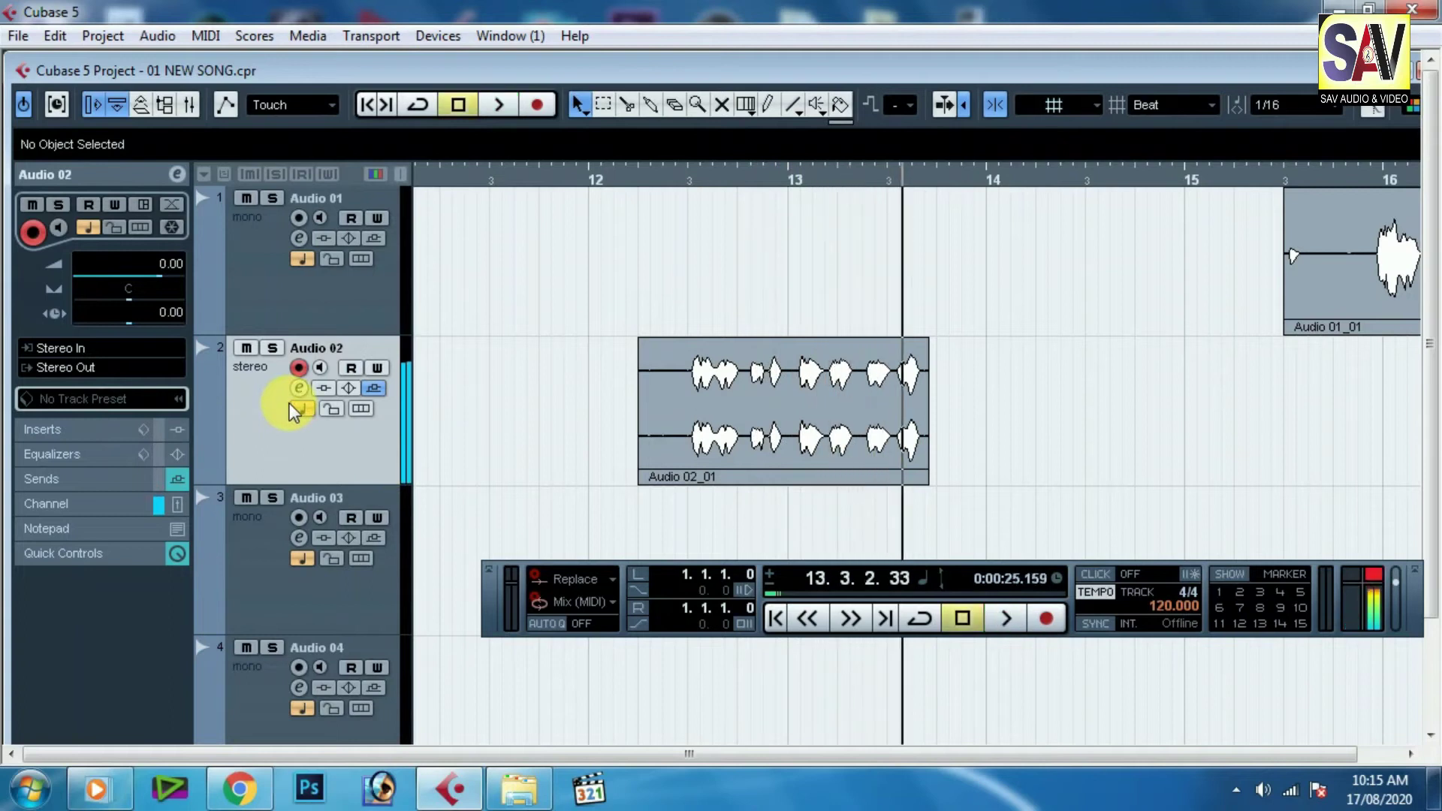
left_click(685, 180)
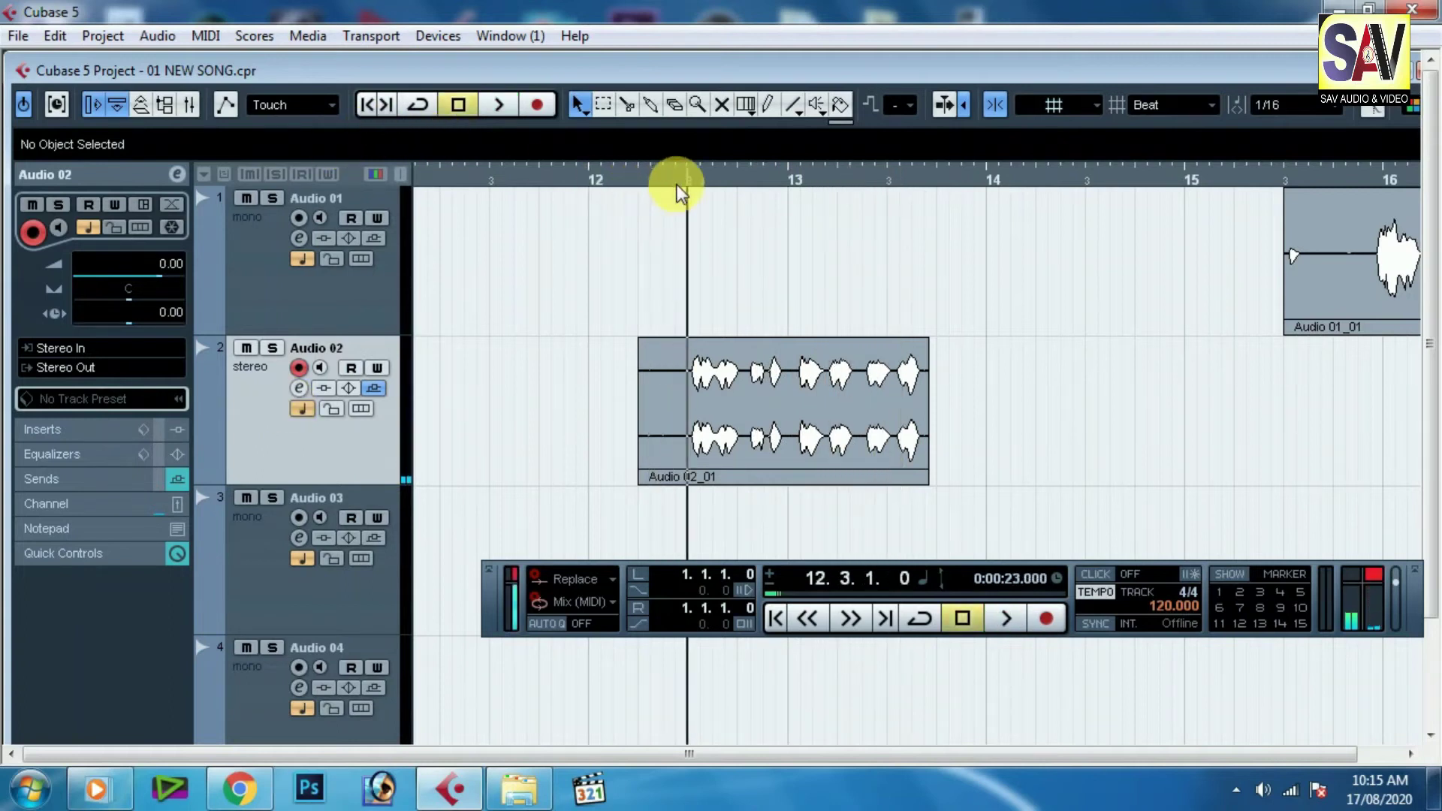
left_click(297, 387)
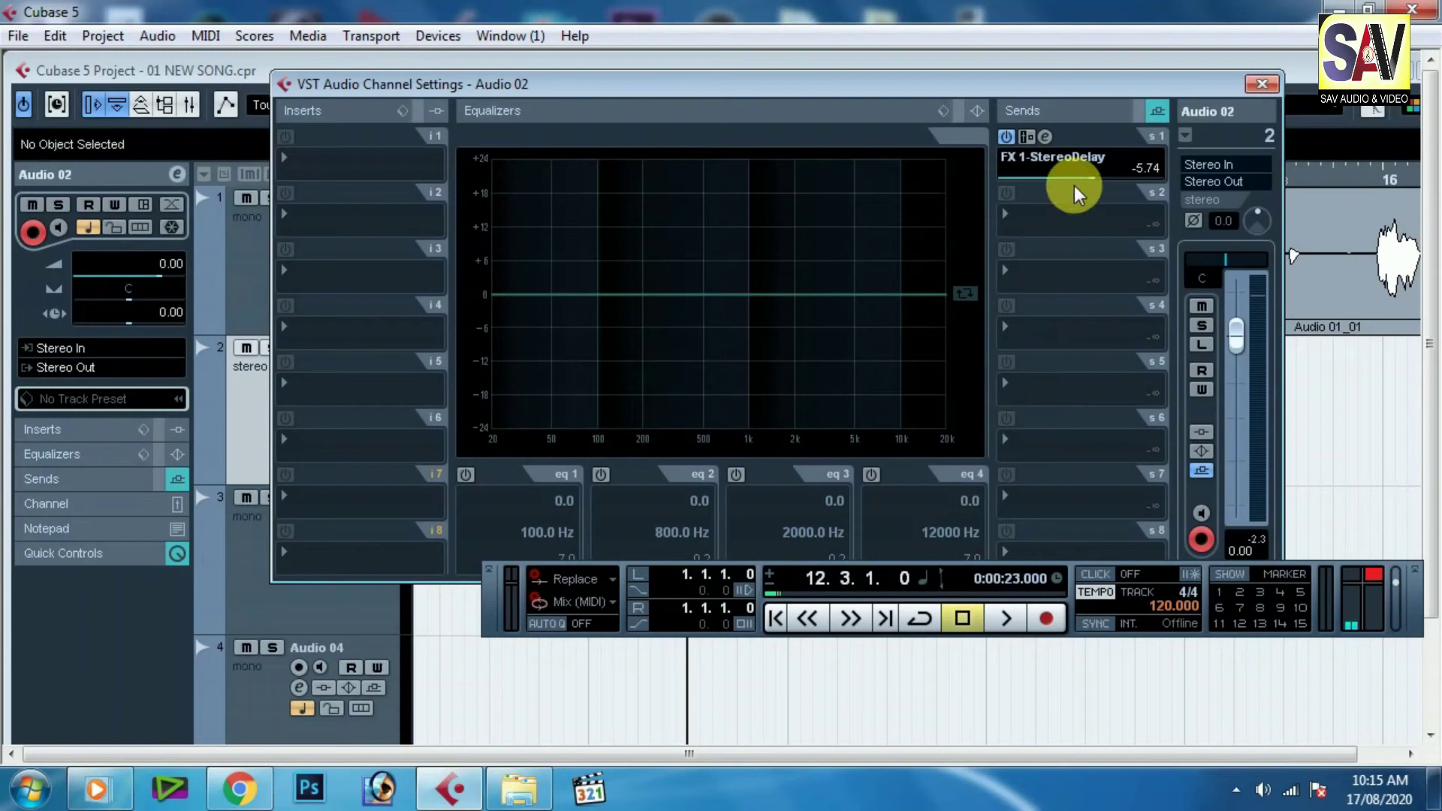
left_click(1261, 83)
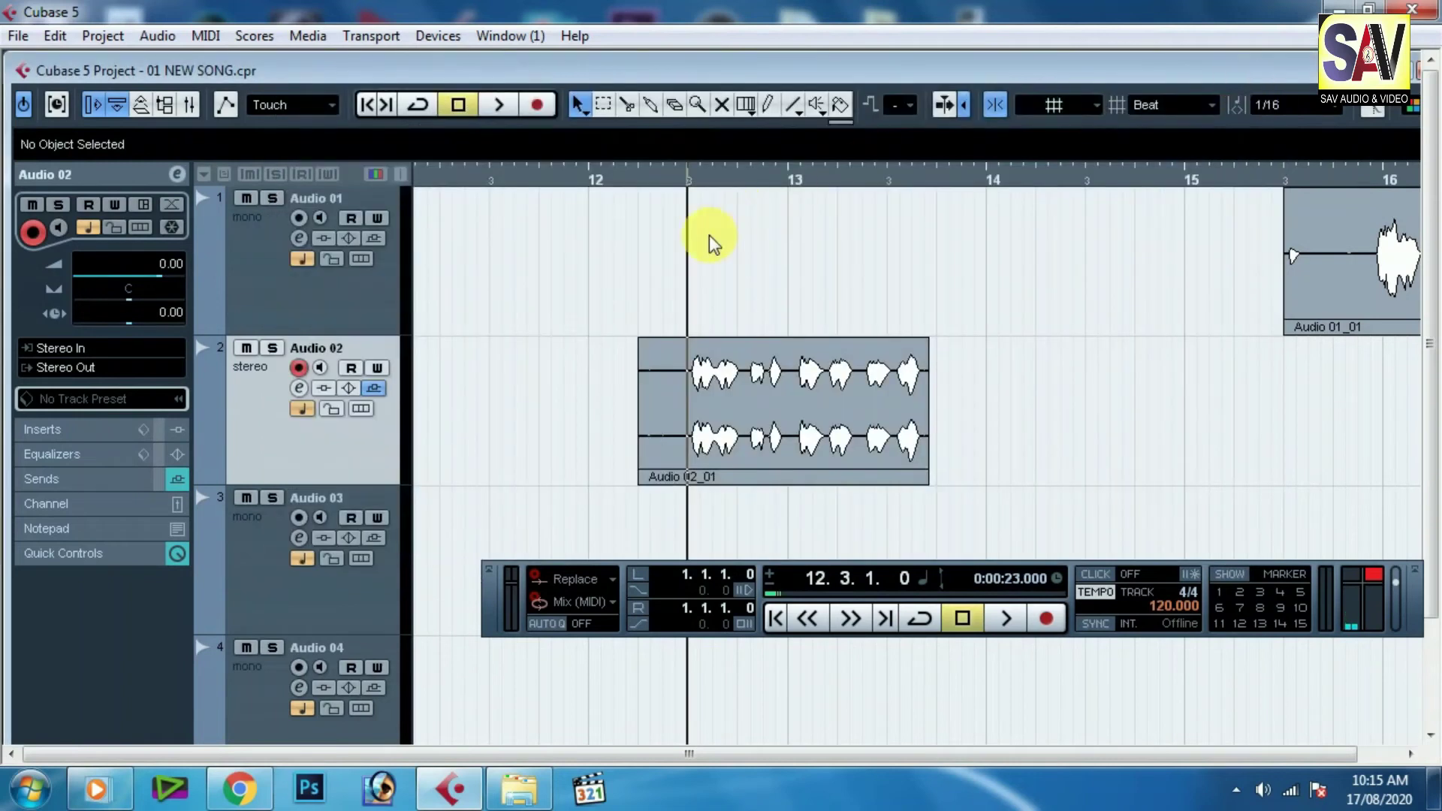
key("space")
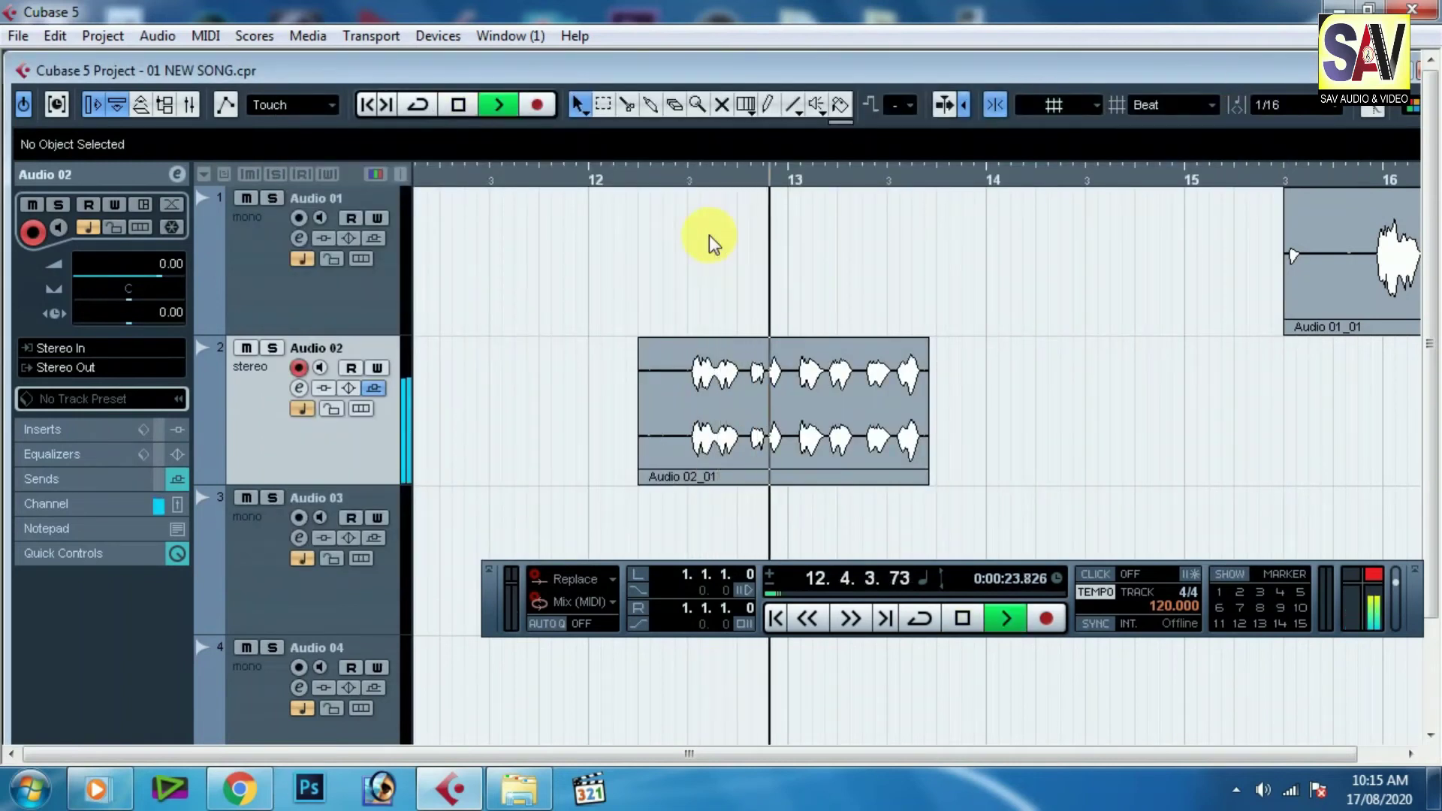
key("space")
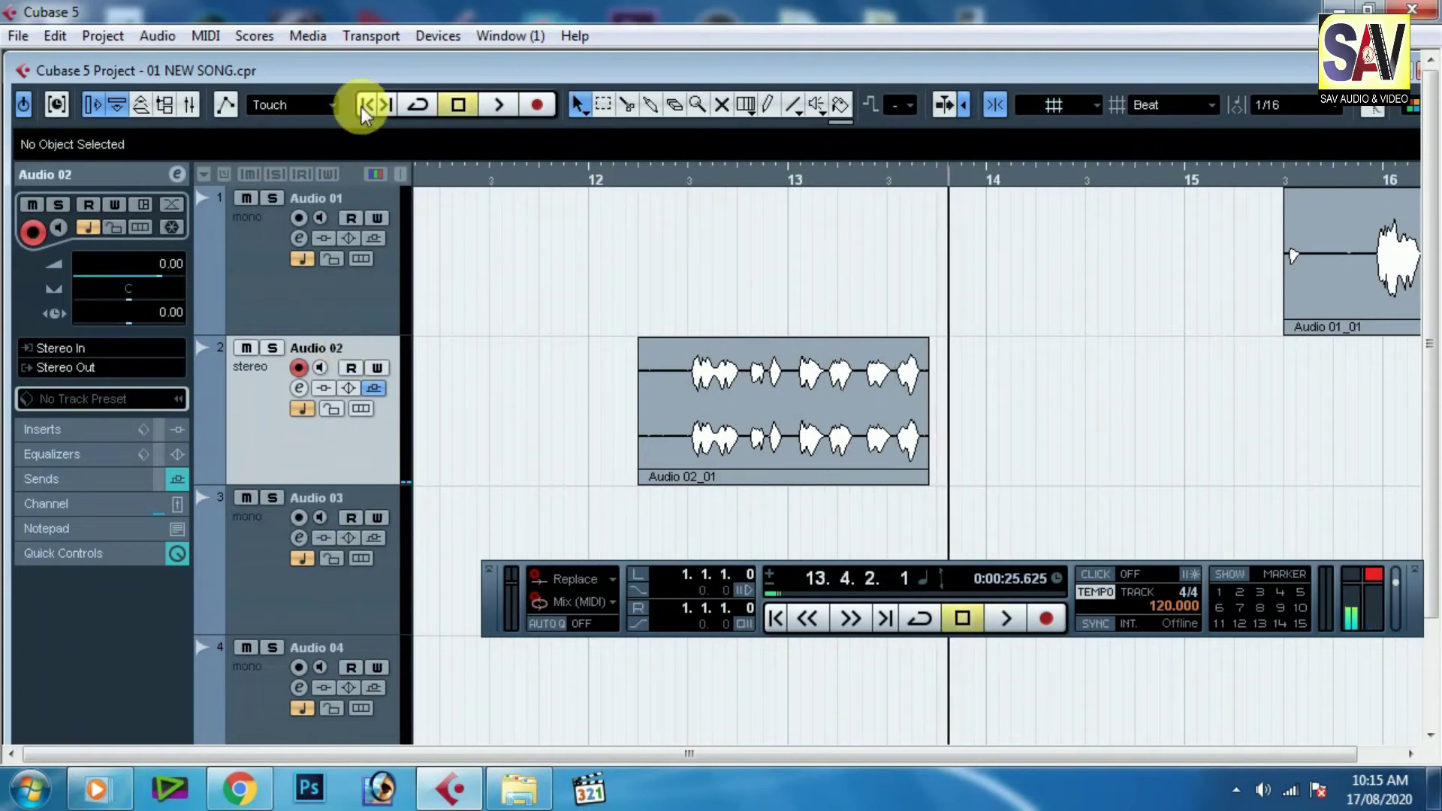
Step: Add a video track below Audio 02 and select the Audio 02_01 event
left_click(114, 43)
mouse_move(150, 42)
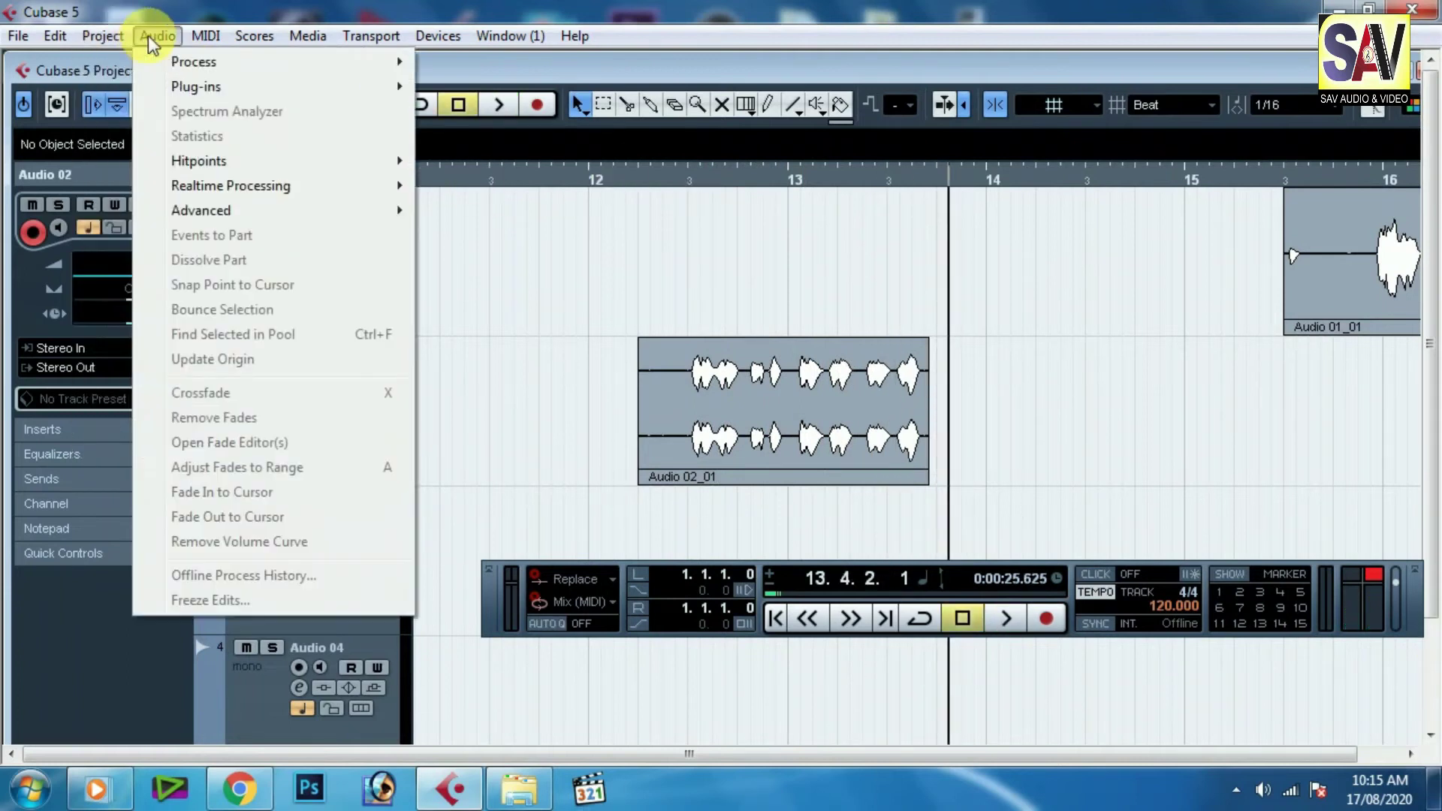
mouse_move(103, 36)
mouse_move(257, 63)
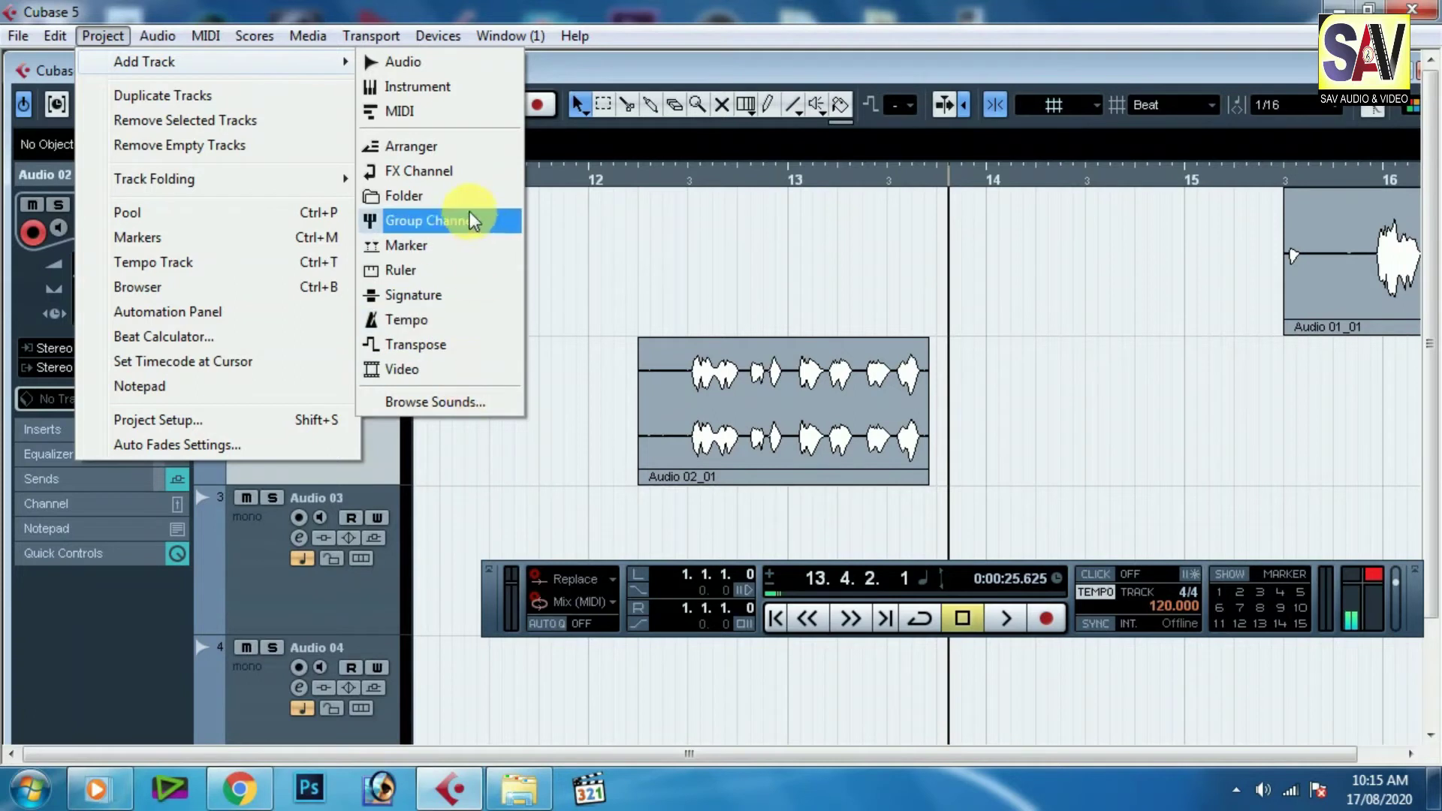
left_click(448, 379)
scroll(412, 393, "down", 1)
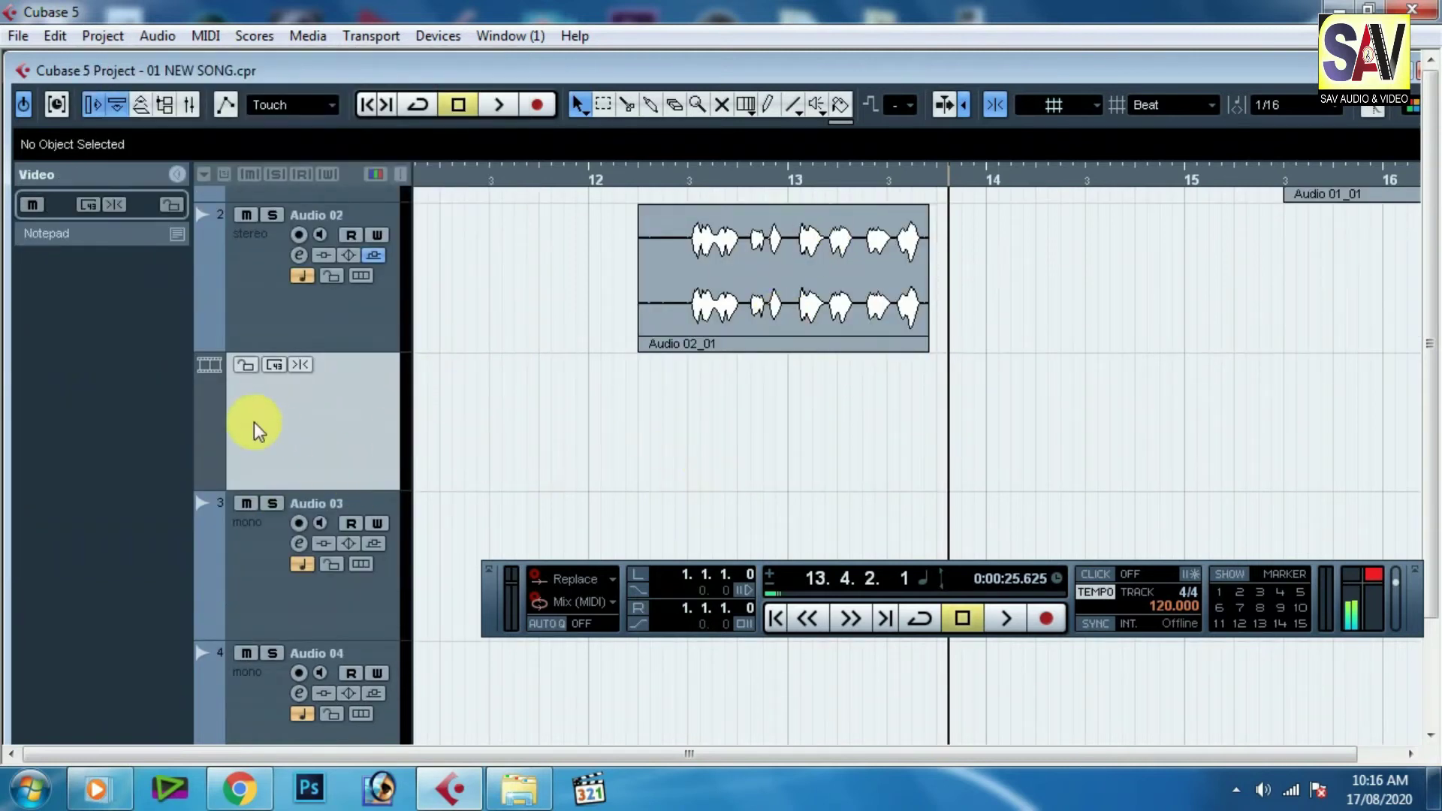
left_click(804, 262)
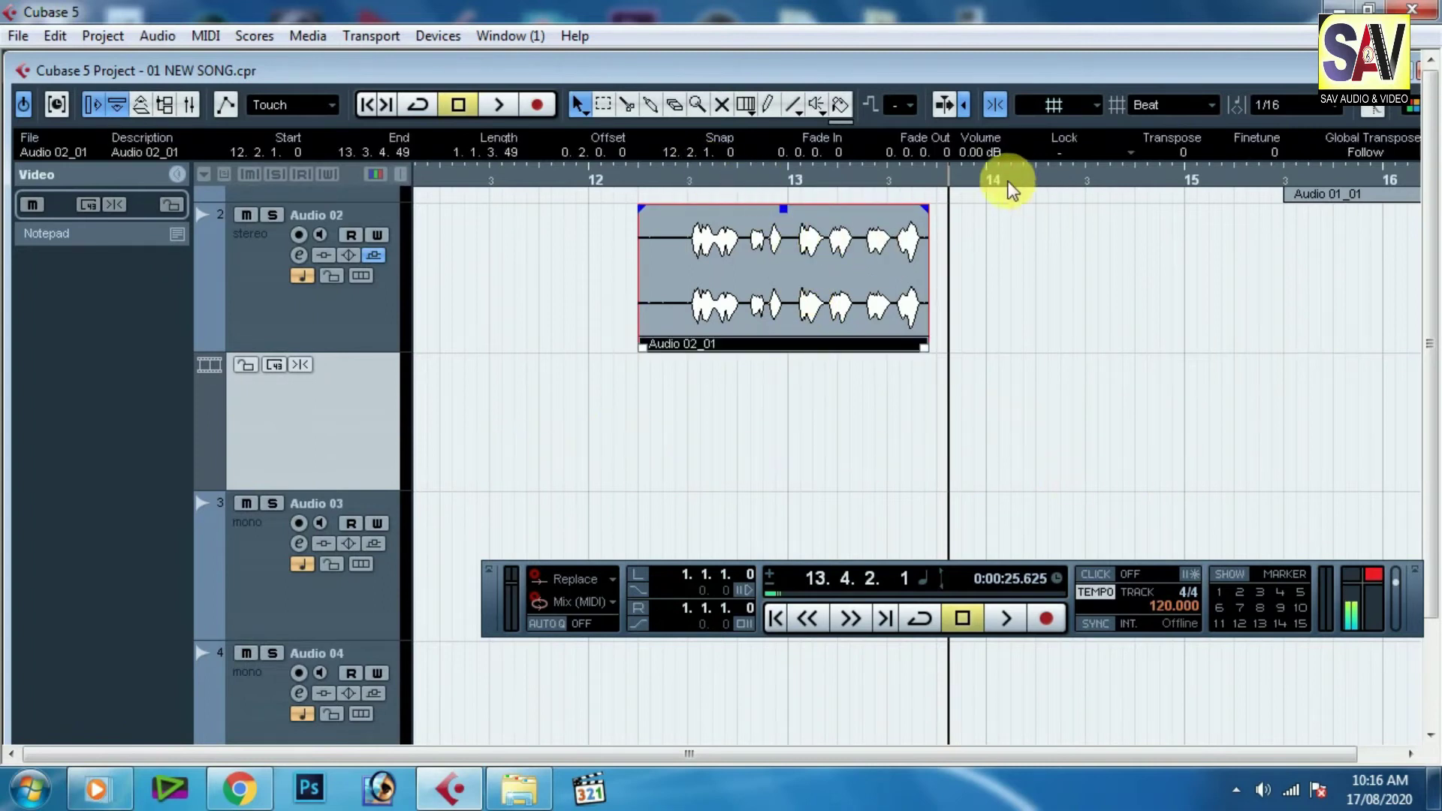
Step: Record a short take on the Audio 02 track from bar 14, return the cursor to bar 14, and select the video track
left_click_drag(995, 182, 973, 201)
left_click(252, 291)
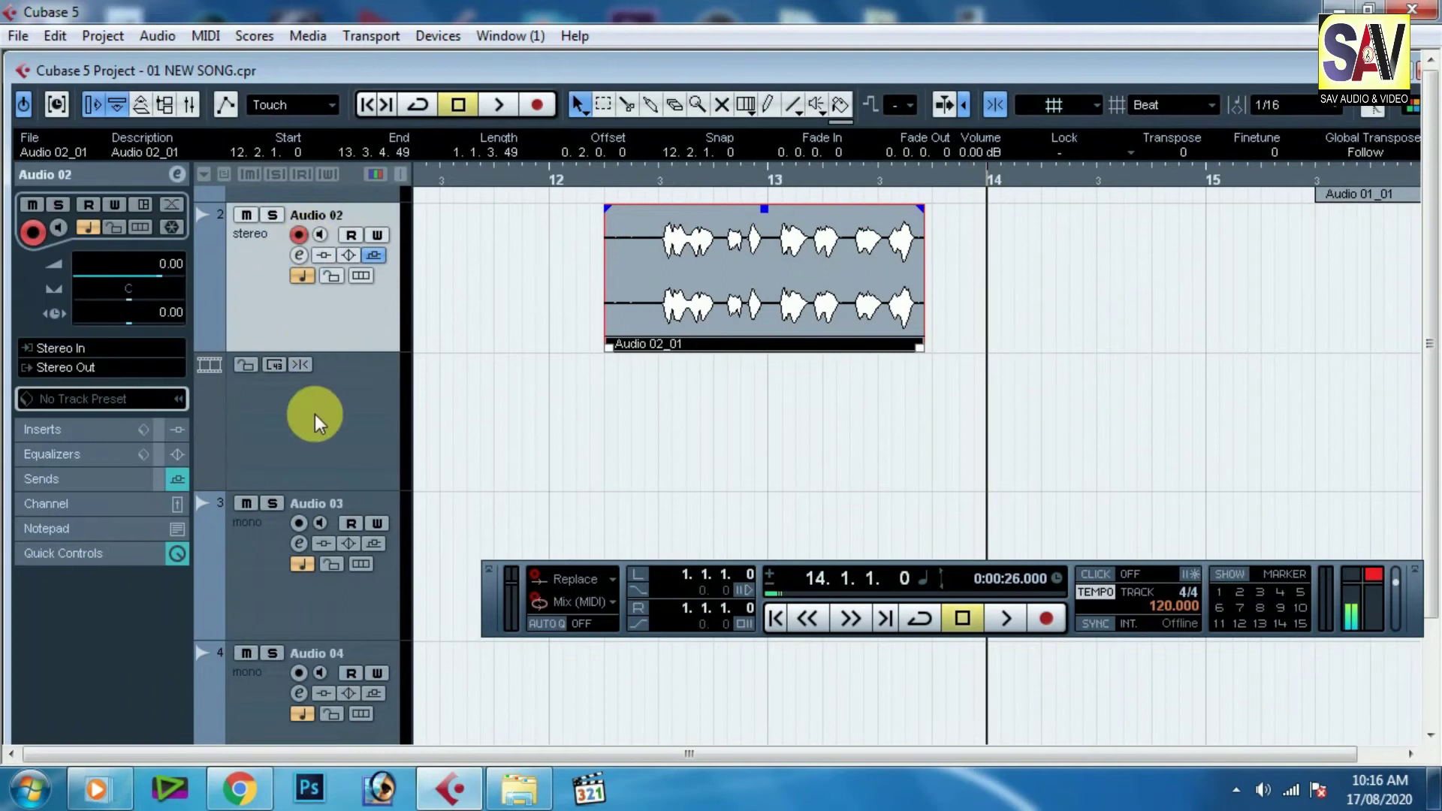
left_click(537, 104)
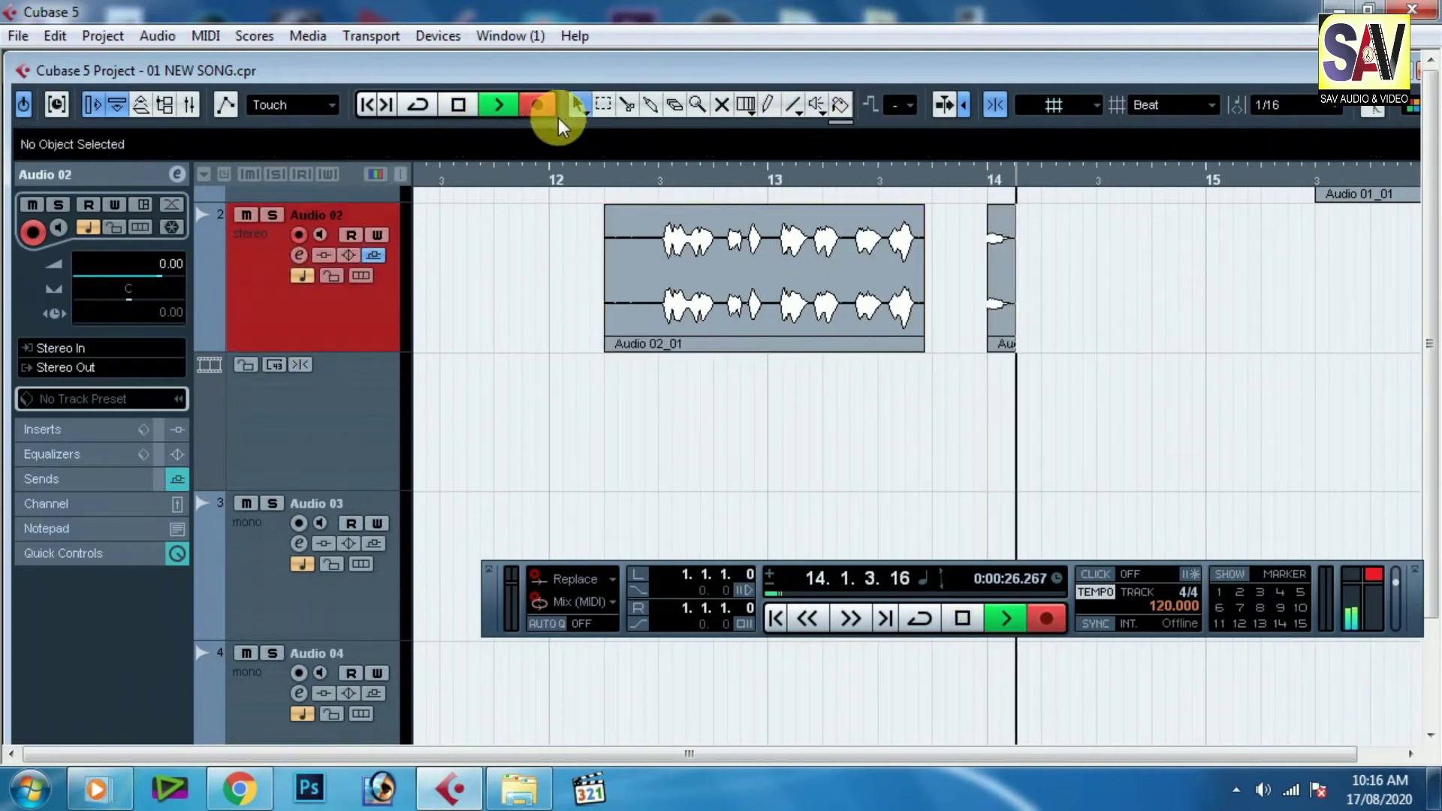
key("space")
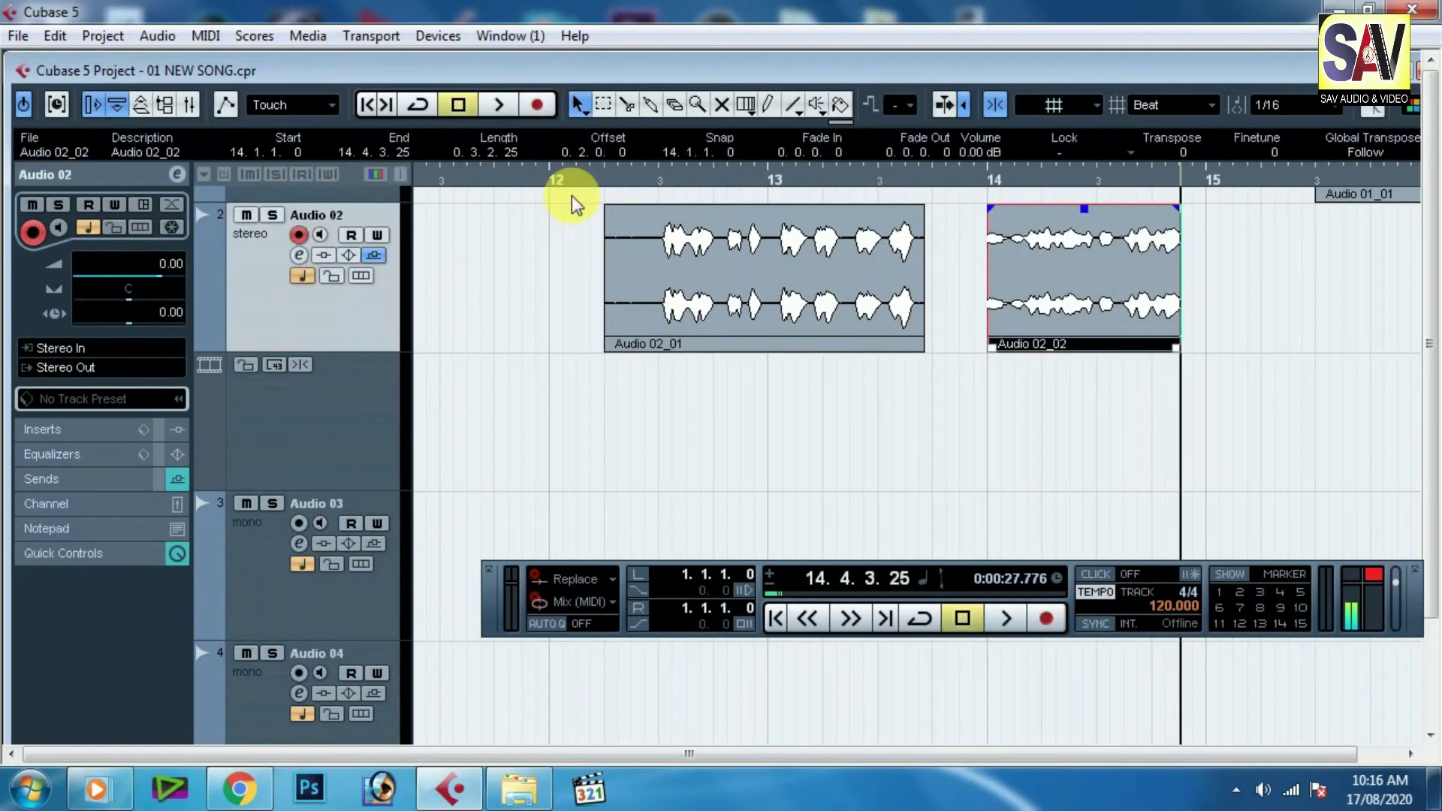
left_click(1007, 179)
left_click(256, 428)
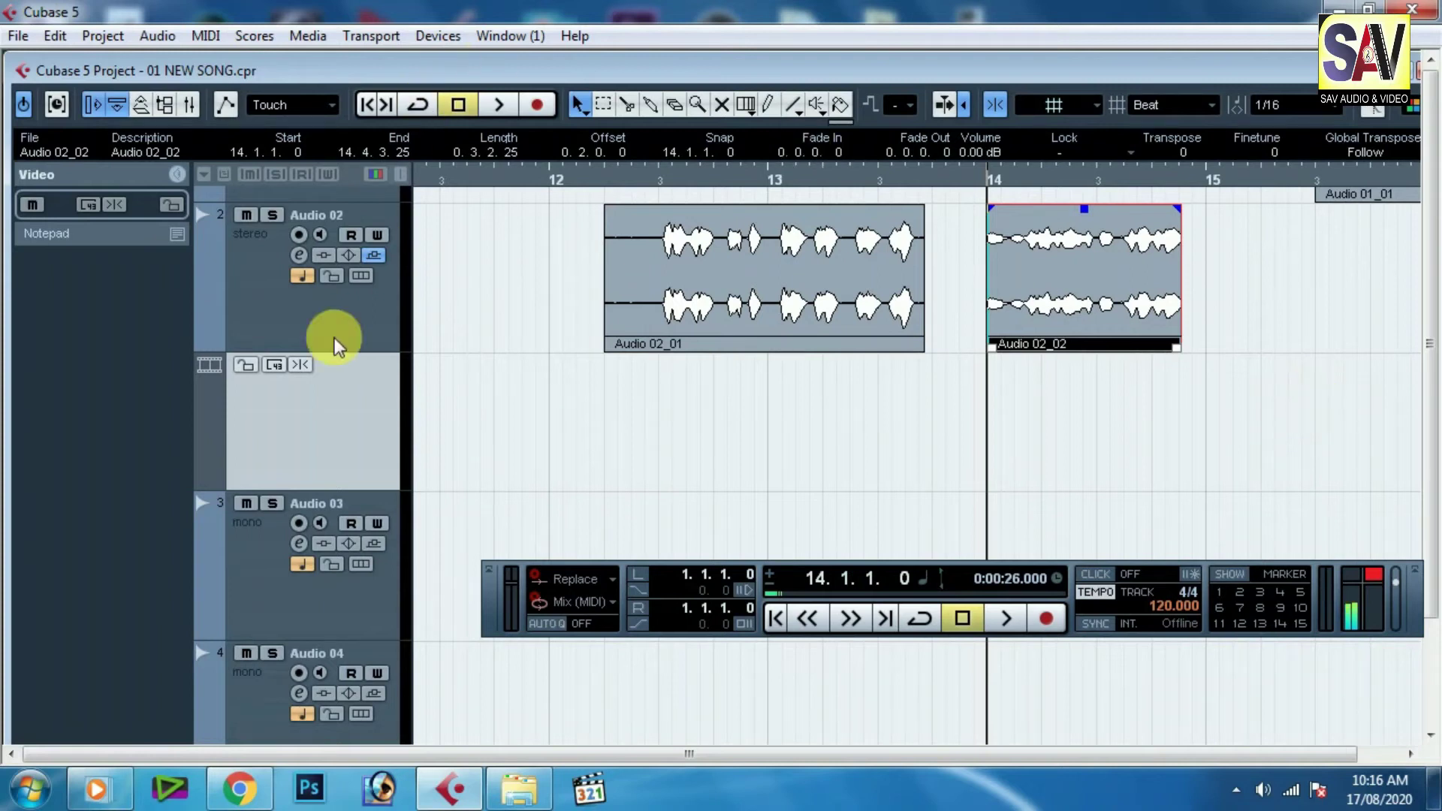
Step: Open the Beat Calculator, move it over the upper tracks, and tap in a tempo of 132 BPM
left_click(159, 38)
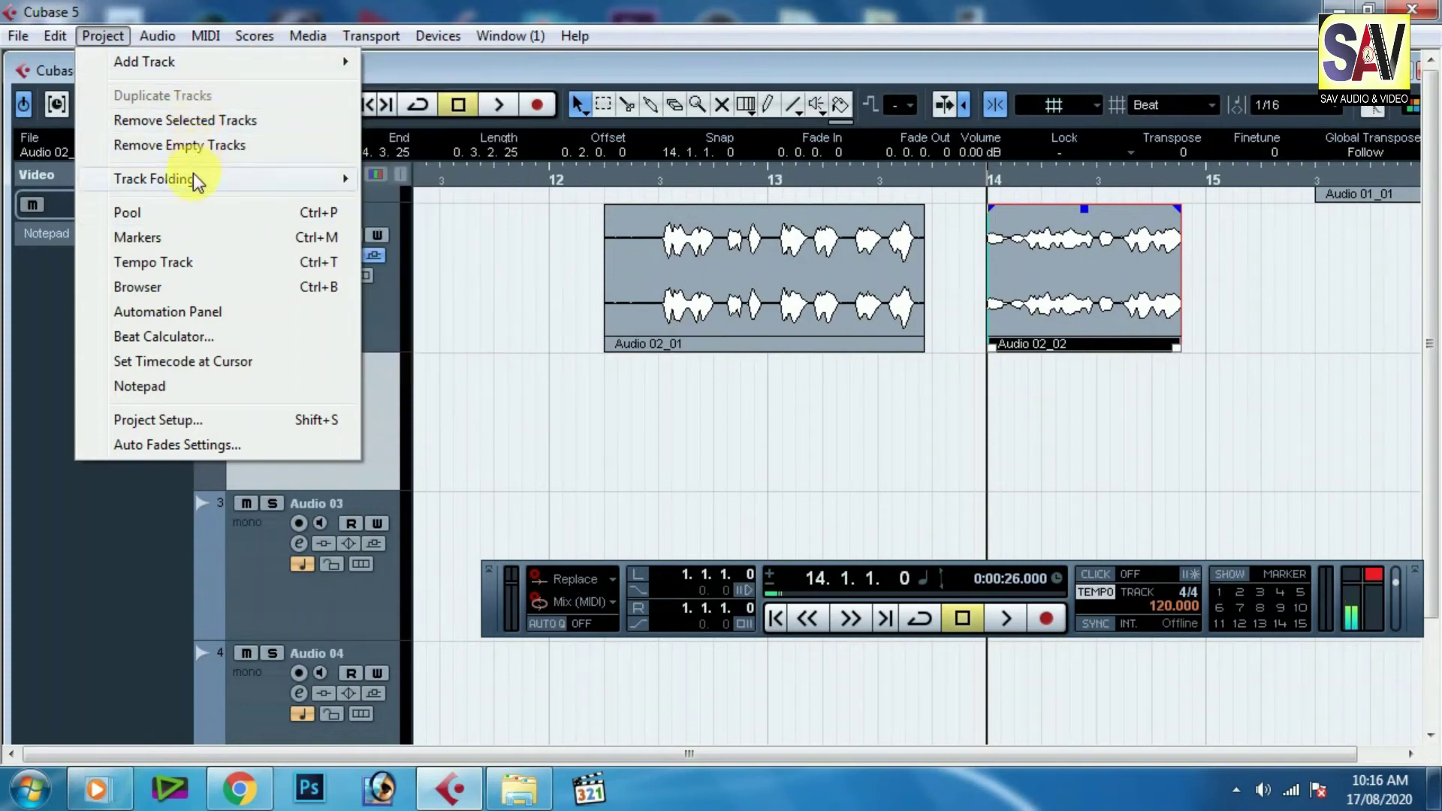
mouse_move(193, 186)
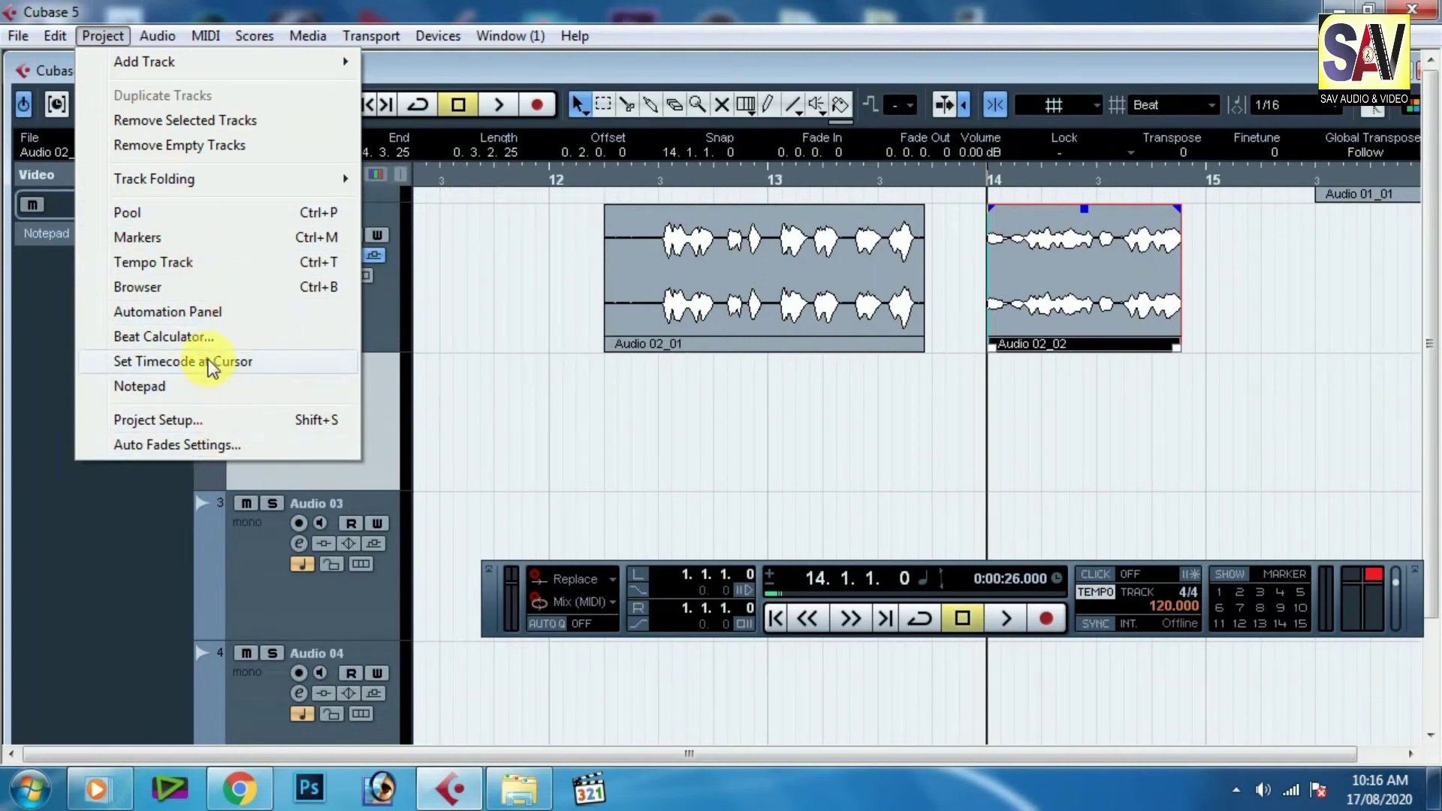
left_click(207, 339)
left_click_drag(723, 499, 629, 335)
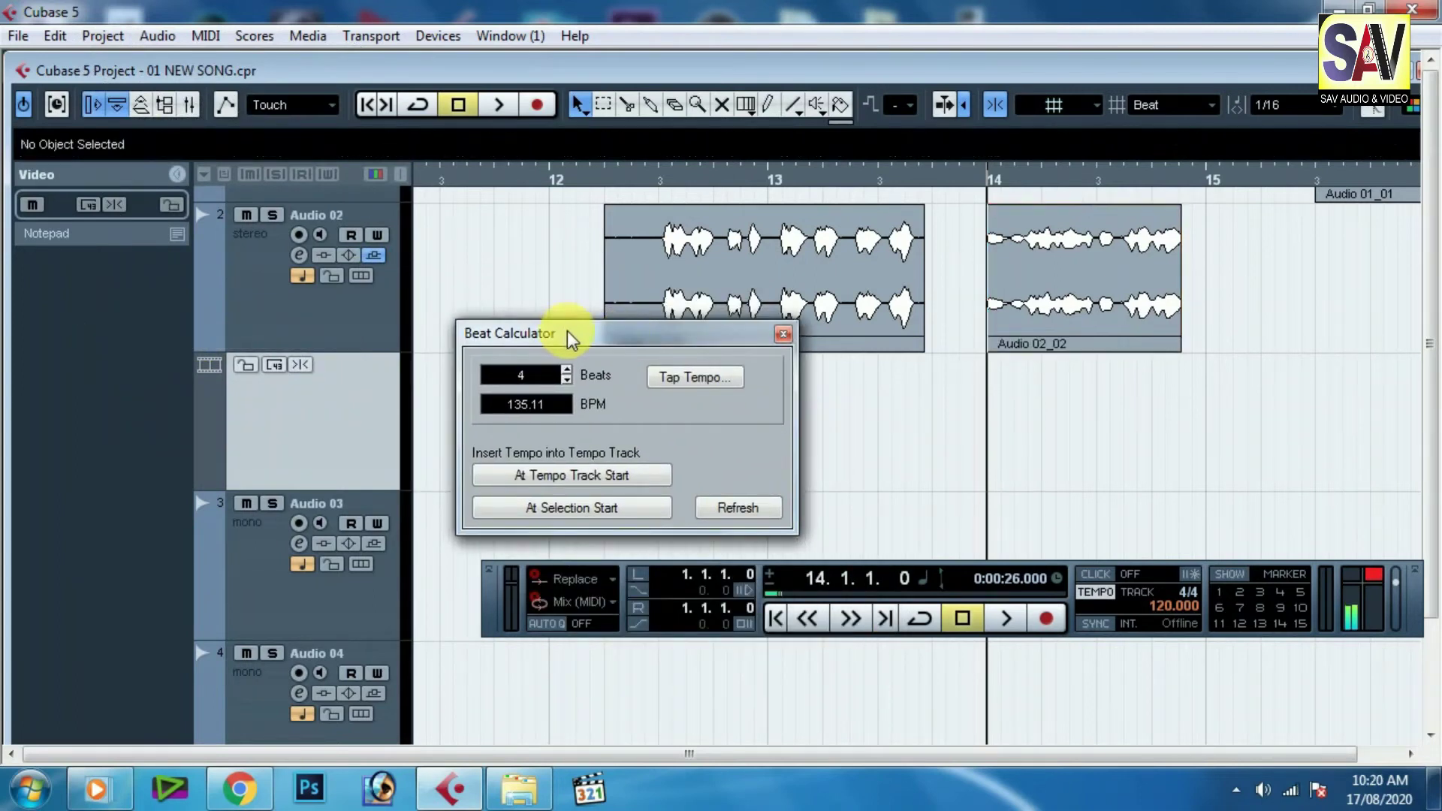
left_click_drag(566, 331, 561, 329)
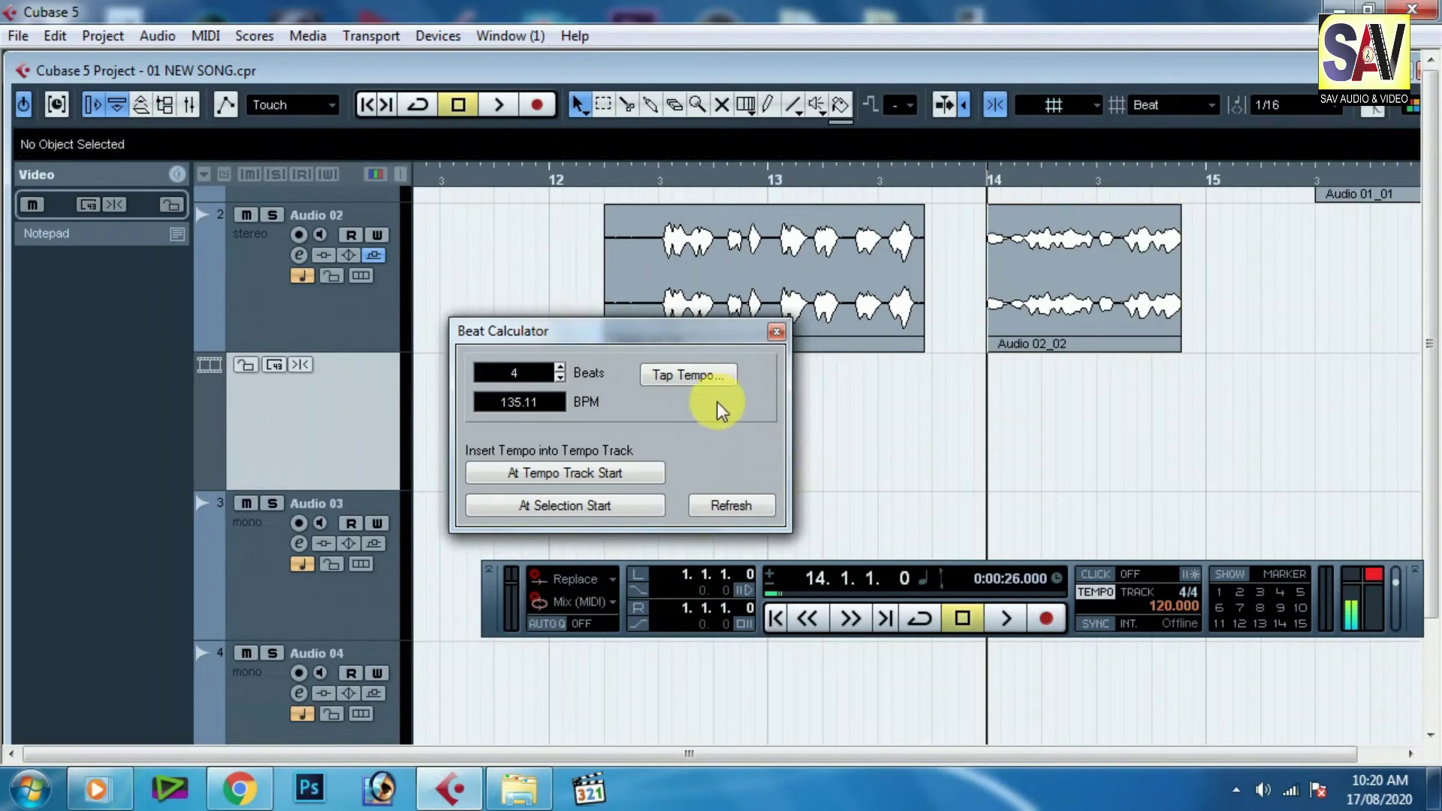
left_click(687, 375)
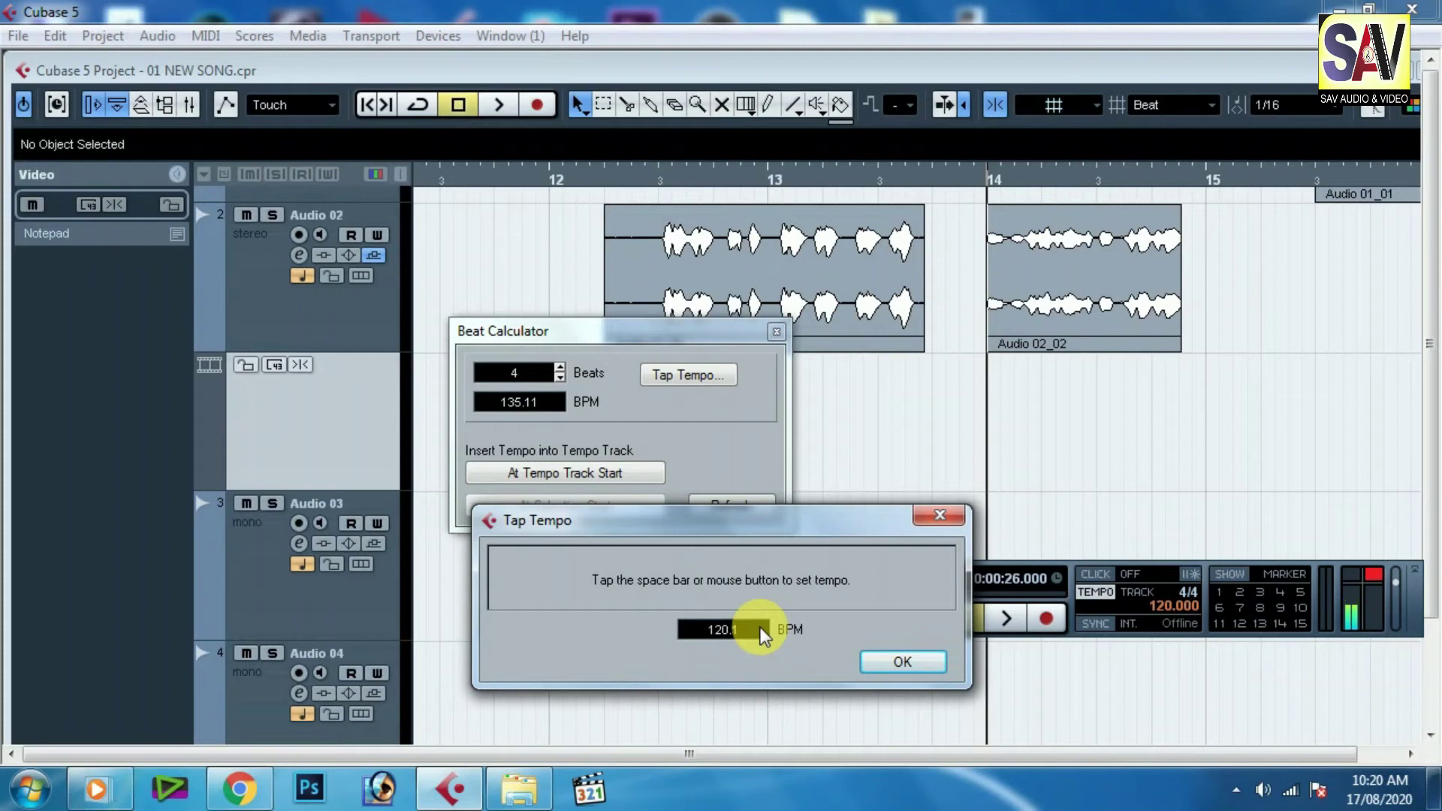
left_click(871, 665)
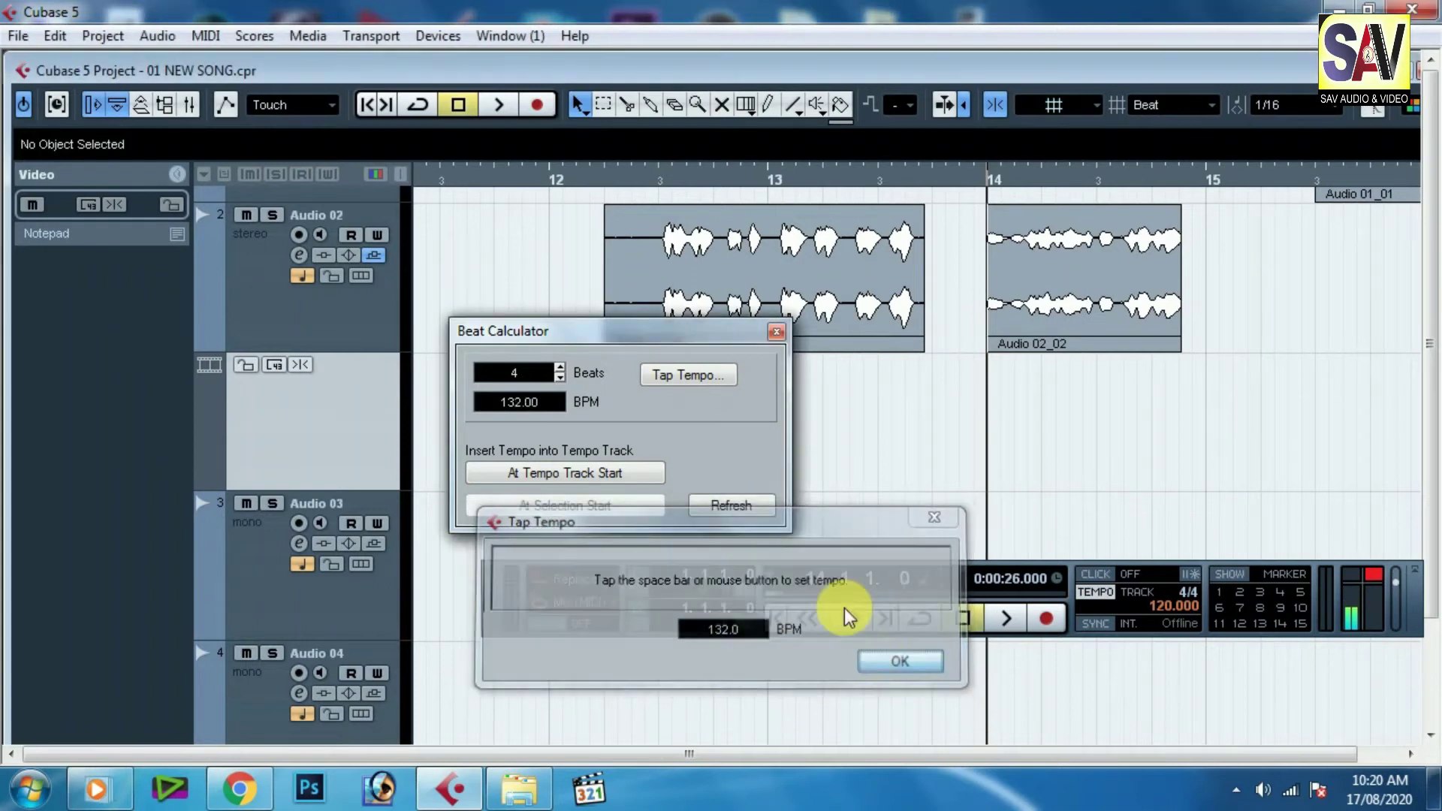
Step: Insert the 132 BPM tempo at the tempo track start, revisit Tap Tempo, and close the Beat Calculator
left_click(553, 474)
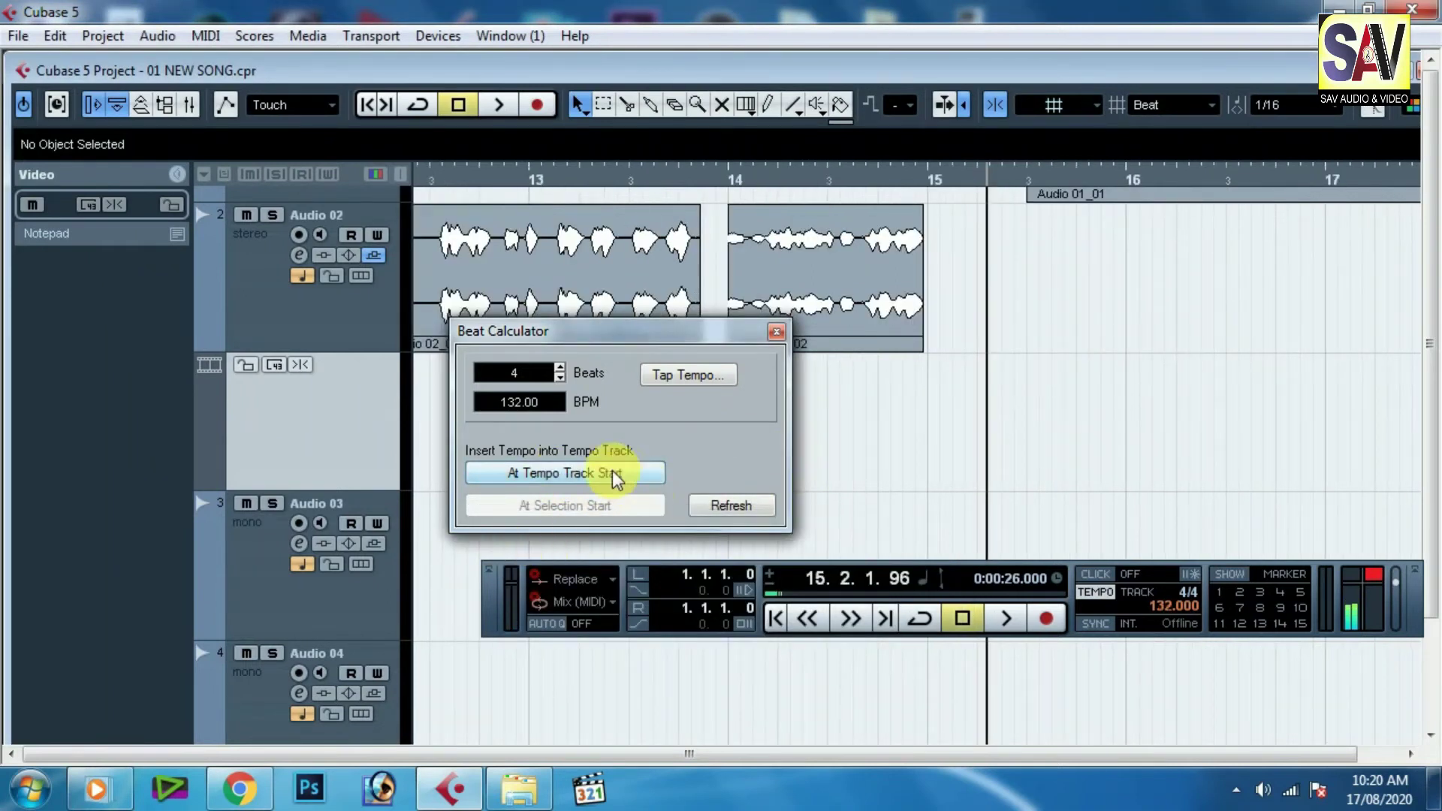
left_click(724, 377)
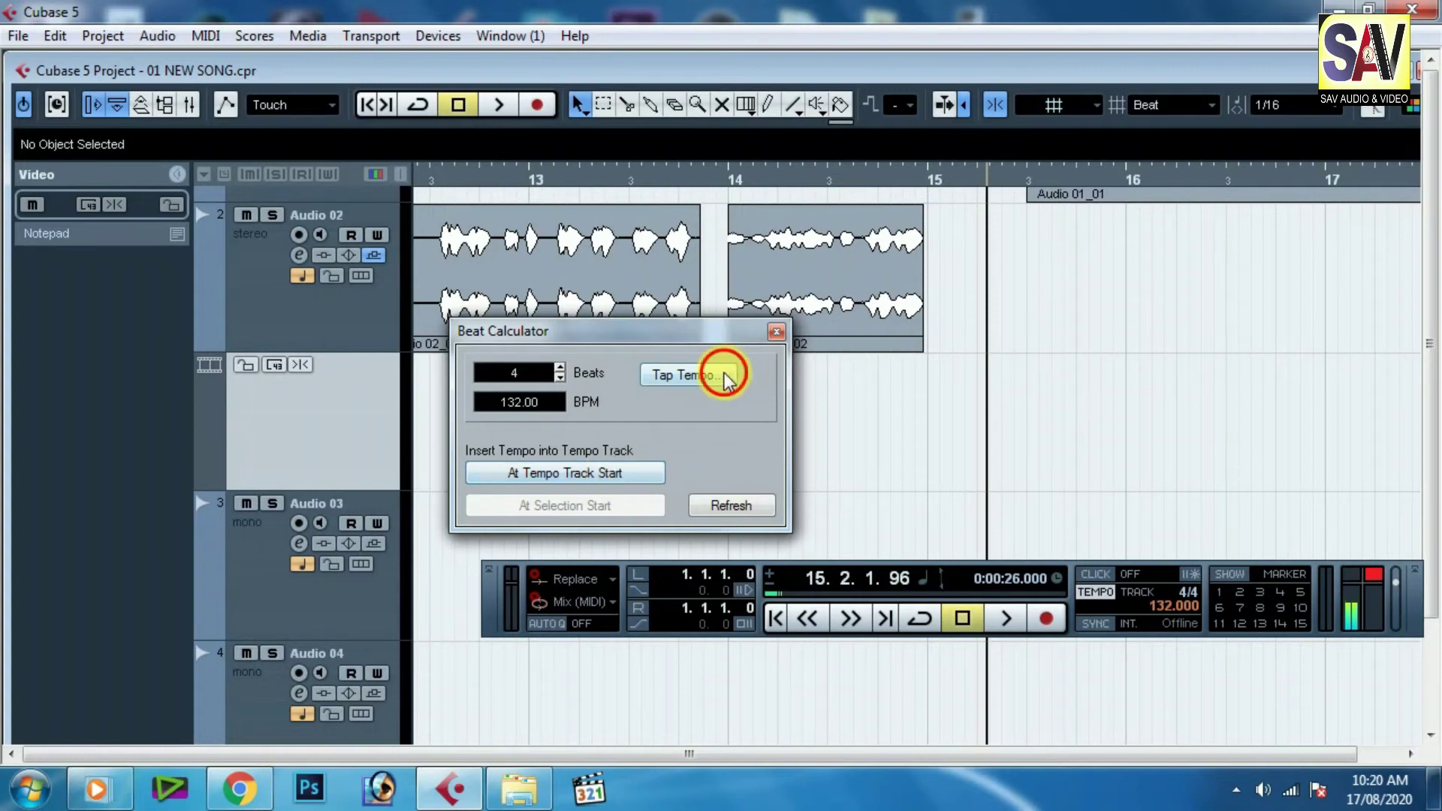
left_click(905, 665)
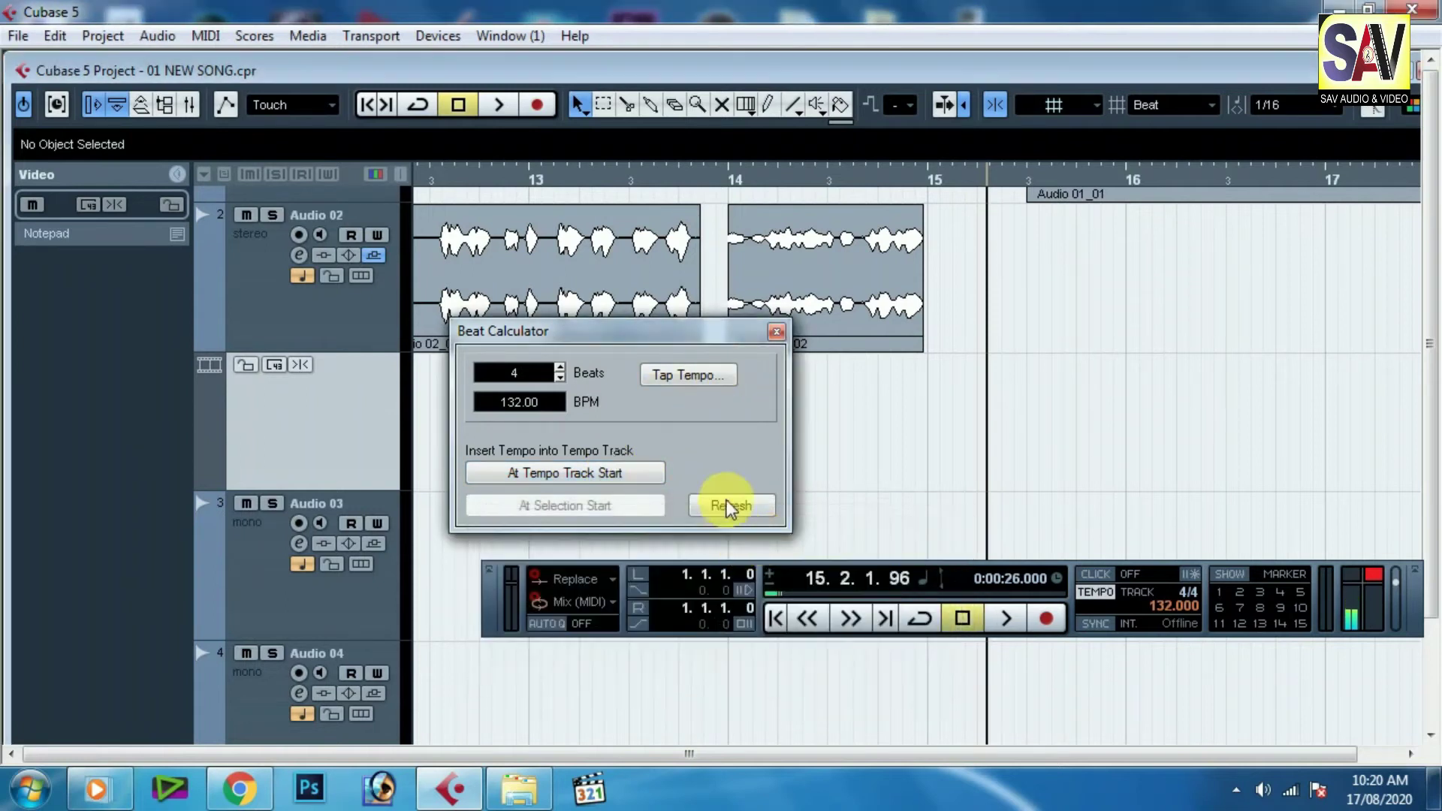
left_click(776, 332)
Step: Examine the remaining project commands and the audio processing, plug-in and advanced functions offered without a selected event
left_click(98, 37)
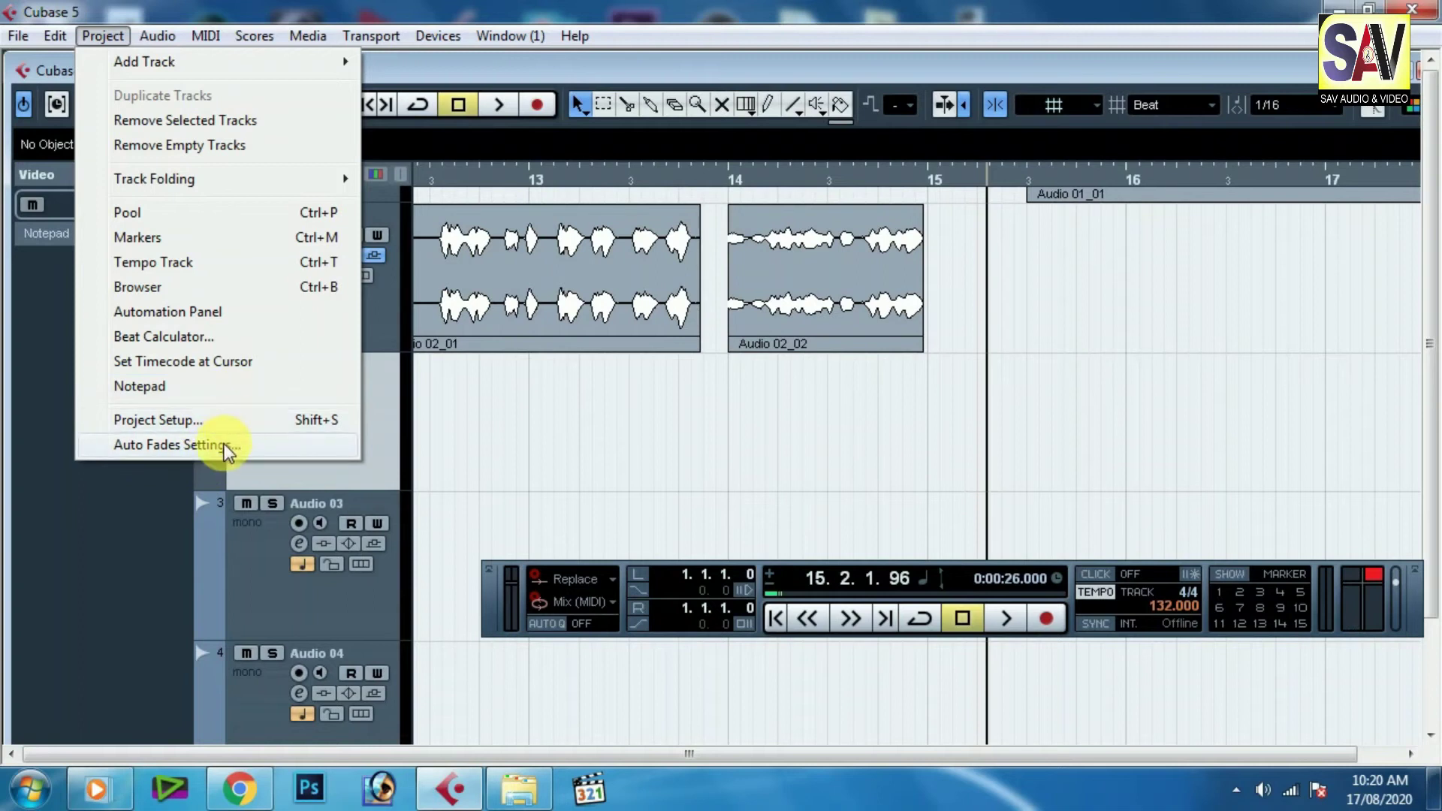
mouse_move(164, 45)
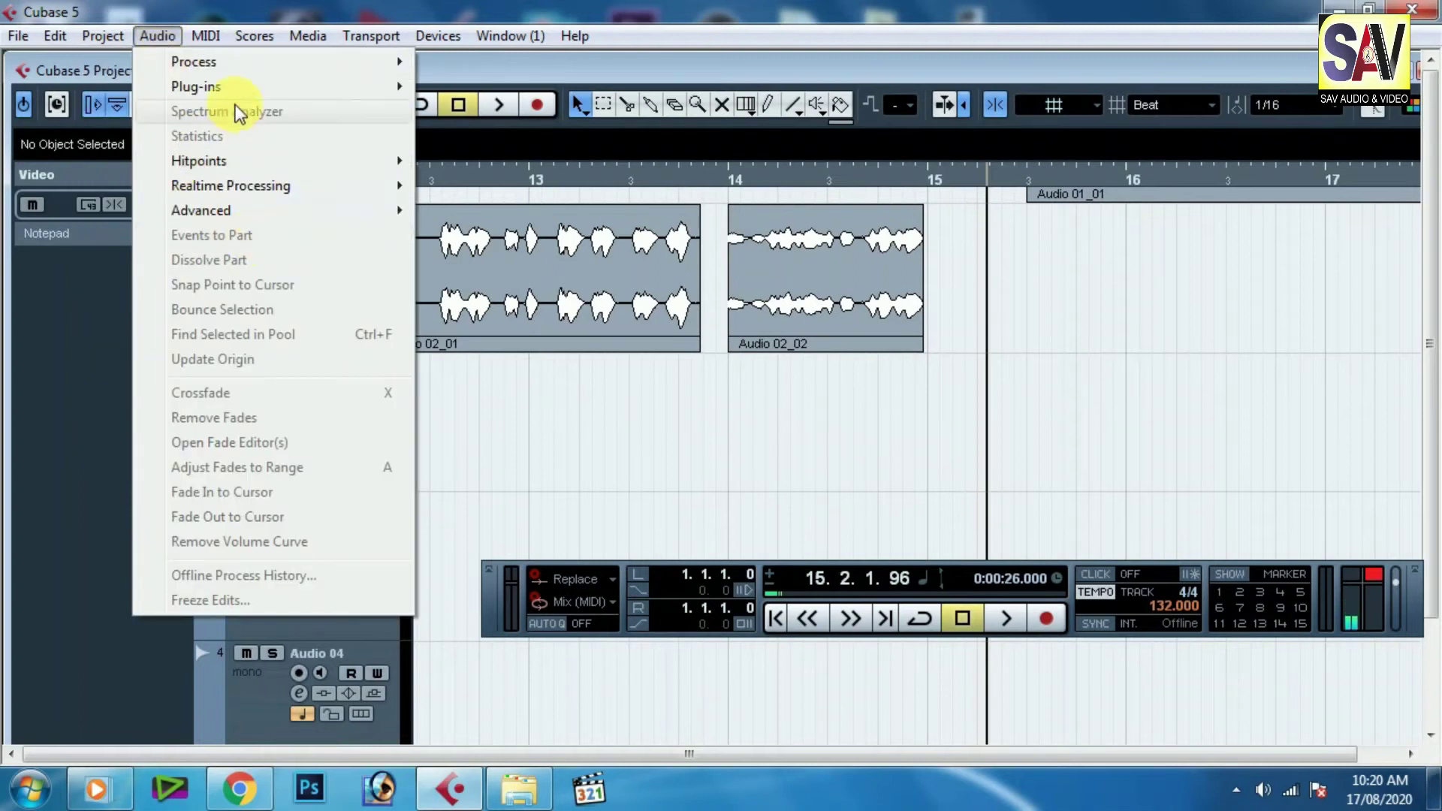
mouse_move(244, 67)
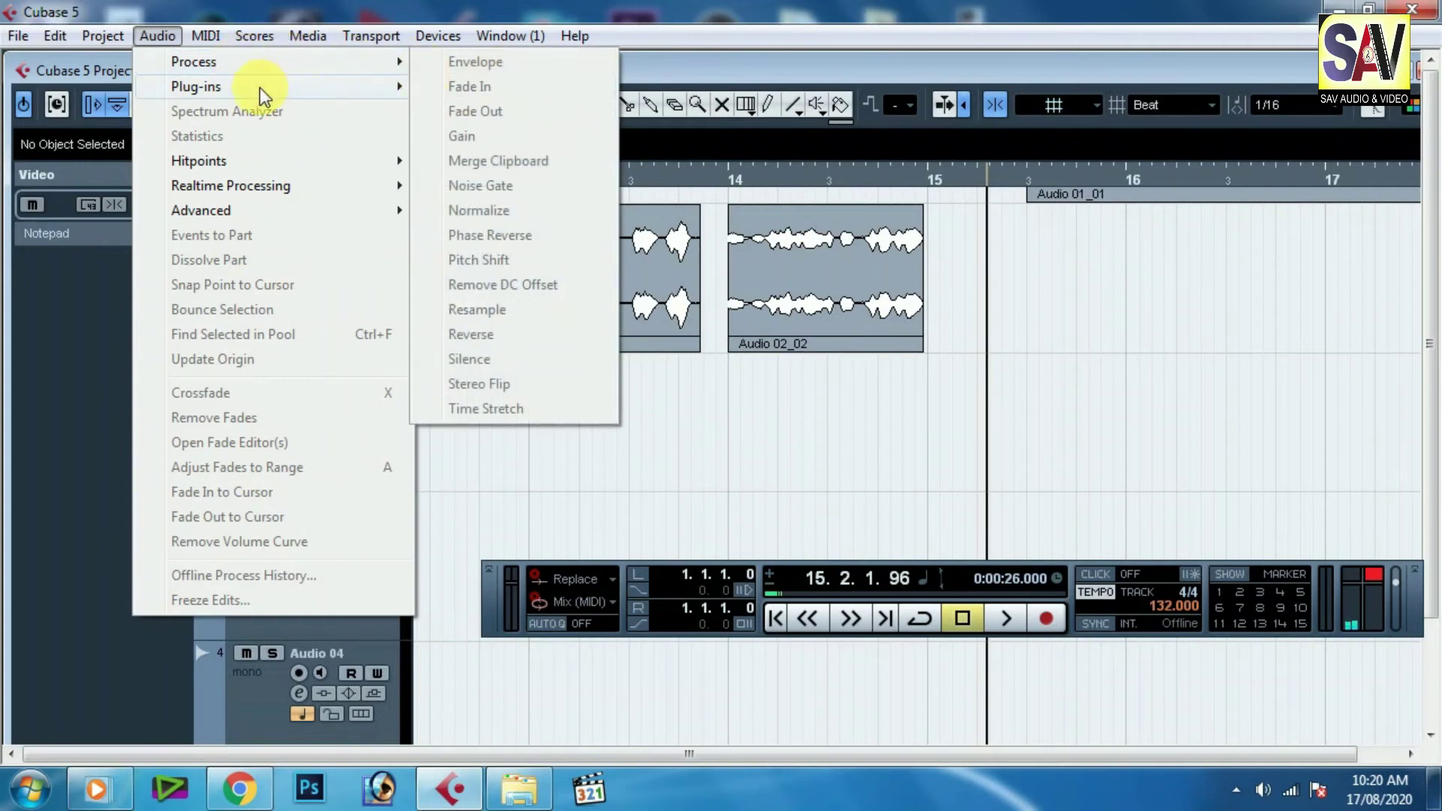
mouse_move(263, 96)
mouse_move(483, 92)
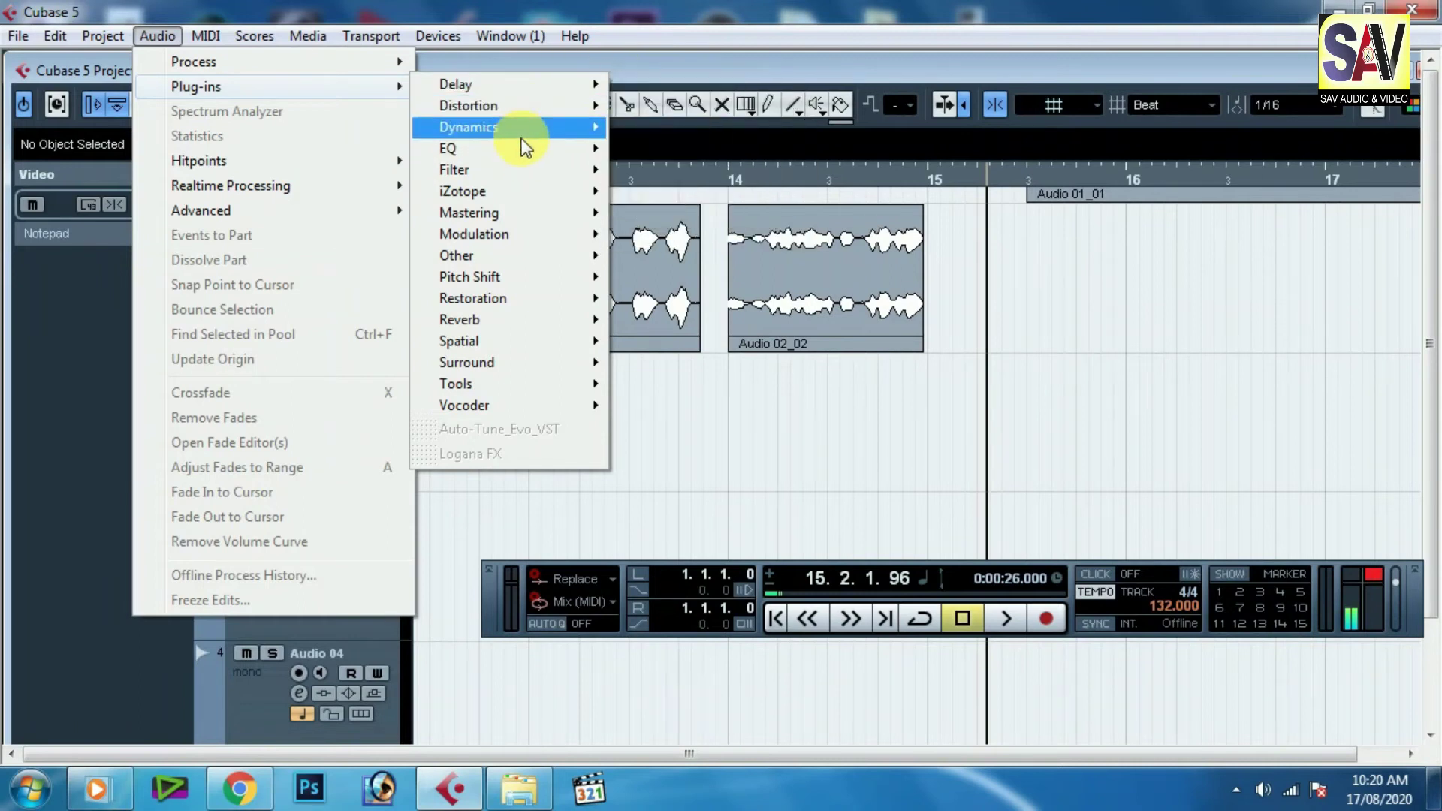
mouse_move(524, 139)
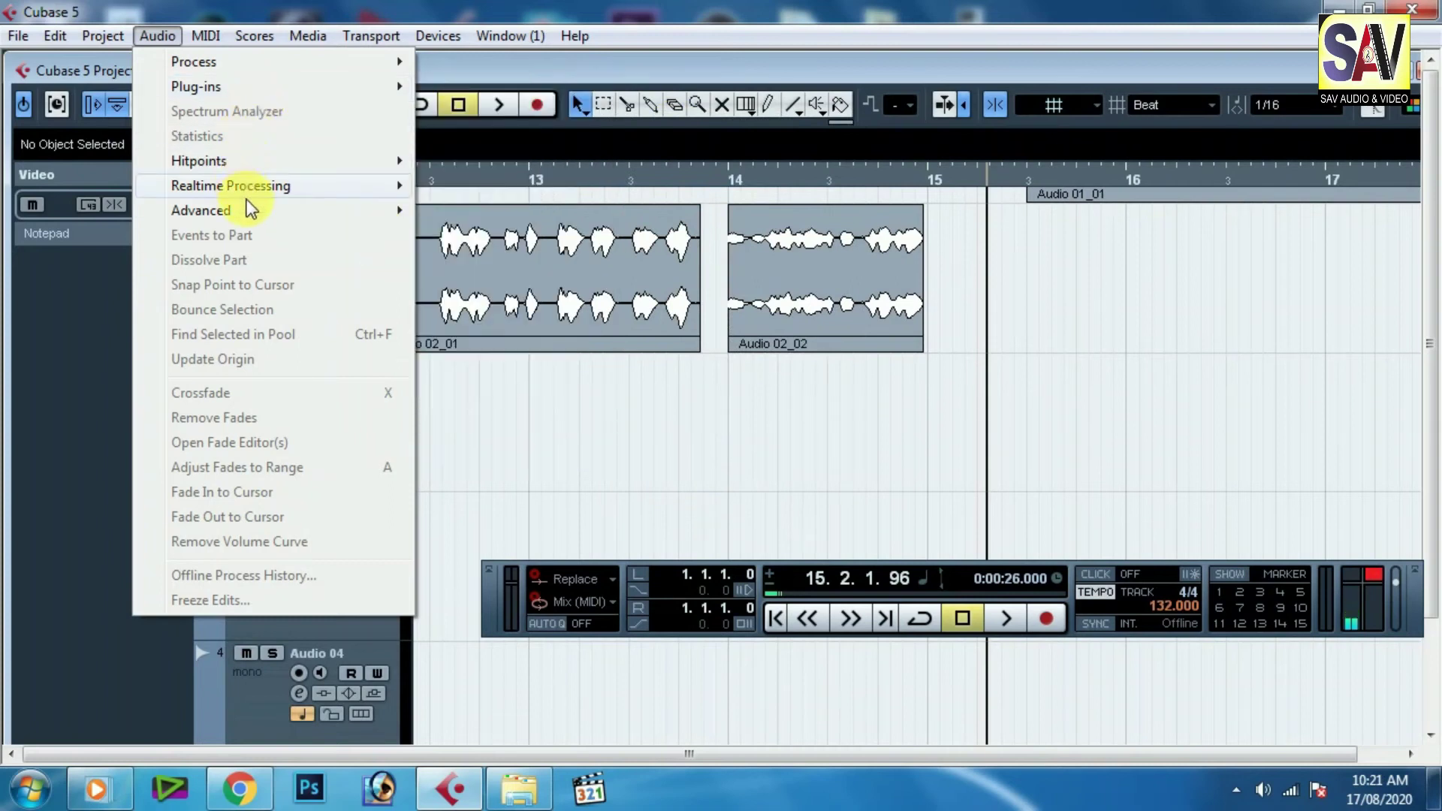
mouse_move(347, 220)
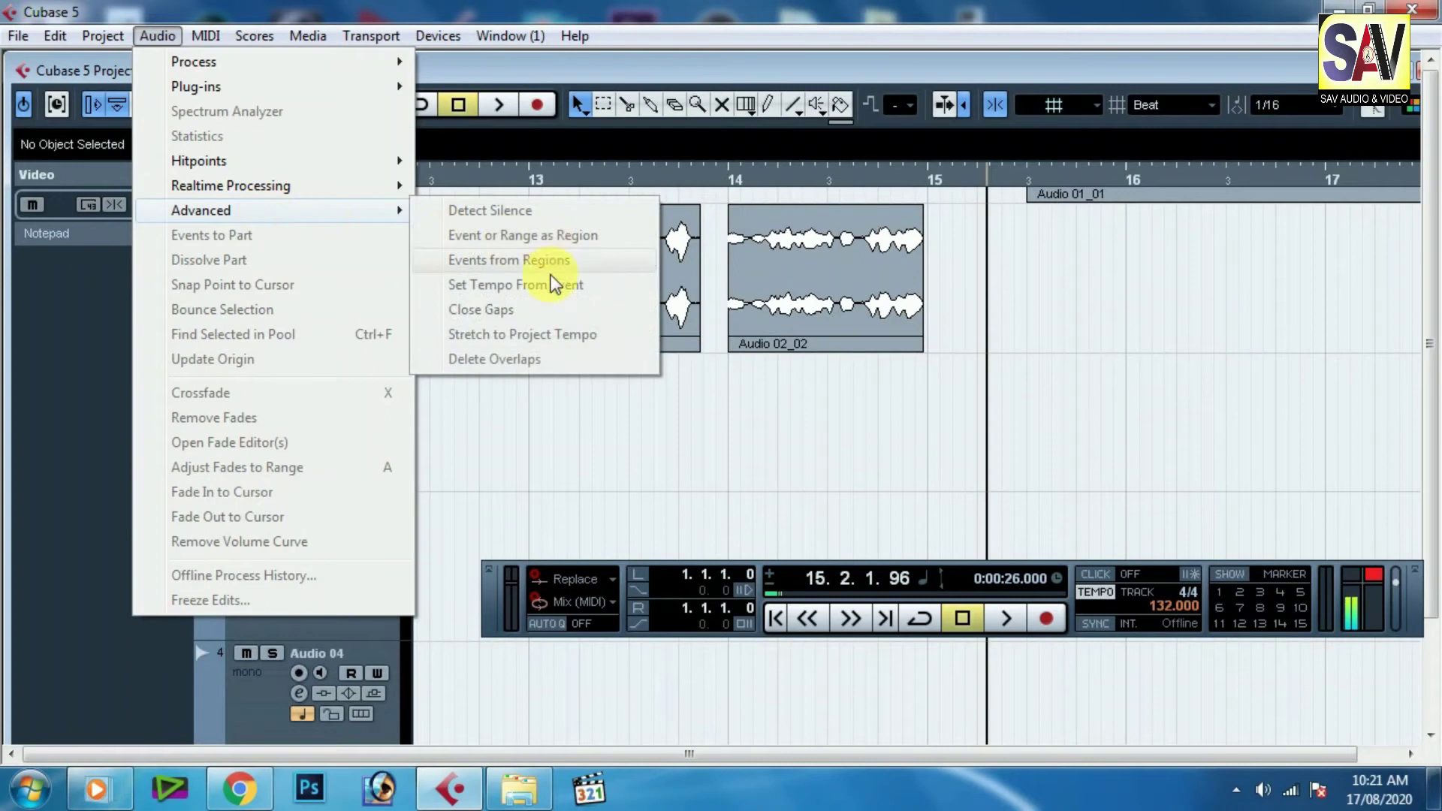
left_click(665, 455)
Step: Place the cursor at 12.4.1 and move the Audio 02_02 event earlier to 13.2.1, over the end of Audio 02_01
left_click_drag(1044, 402, 447, 225)
left_click(901, 500)
left_click_drag(498, 182, 474, 194)
key("g")
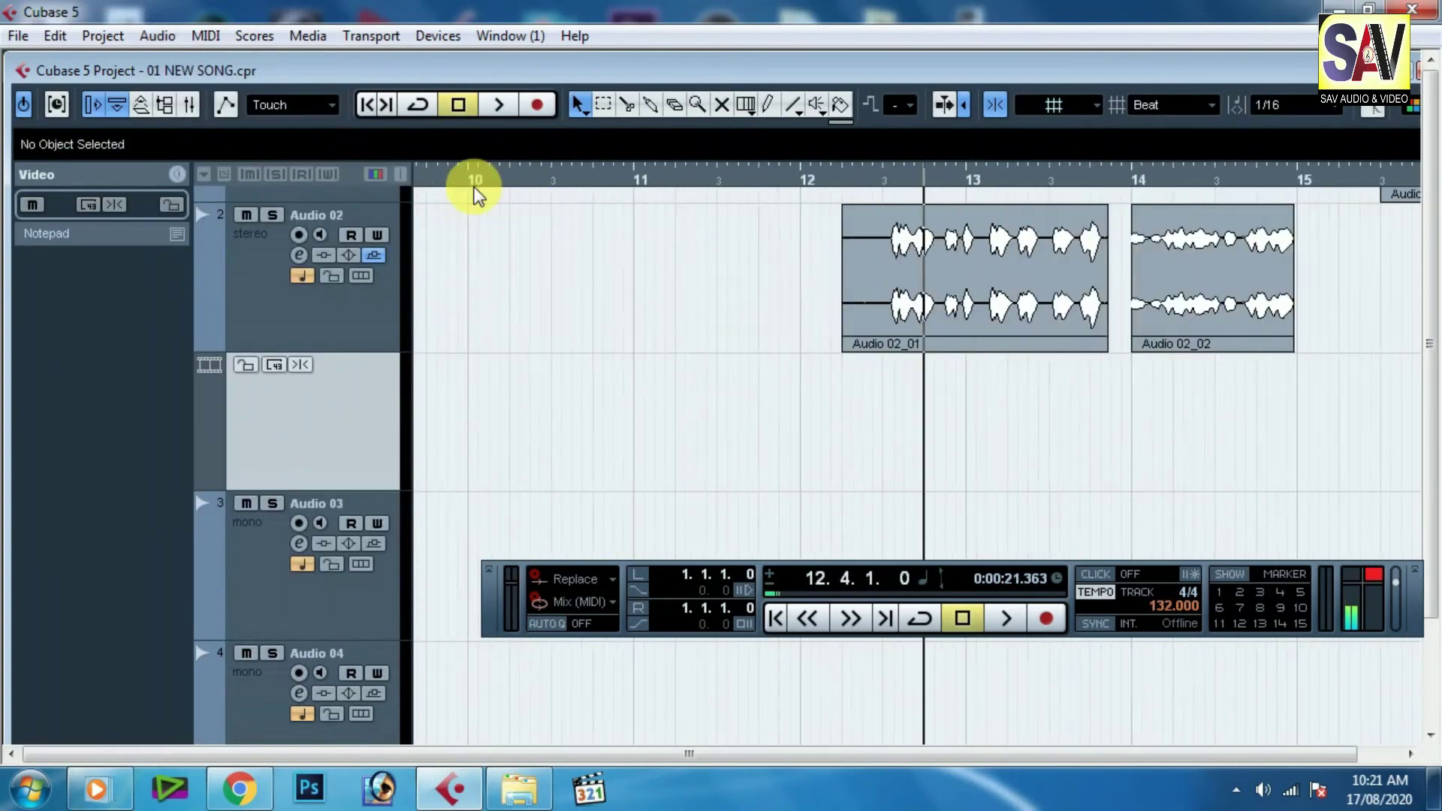
left_click_drag(1180, 287, 1096, 345)
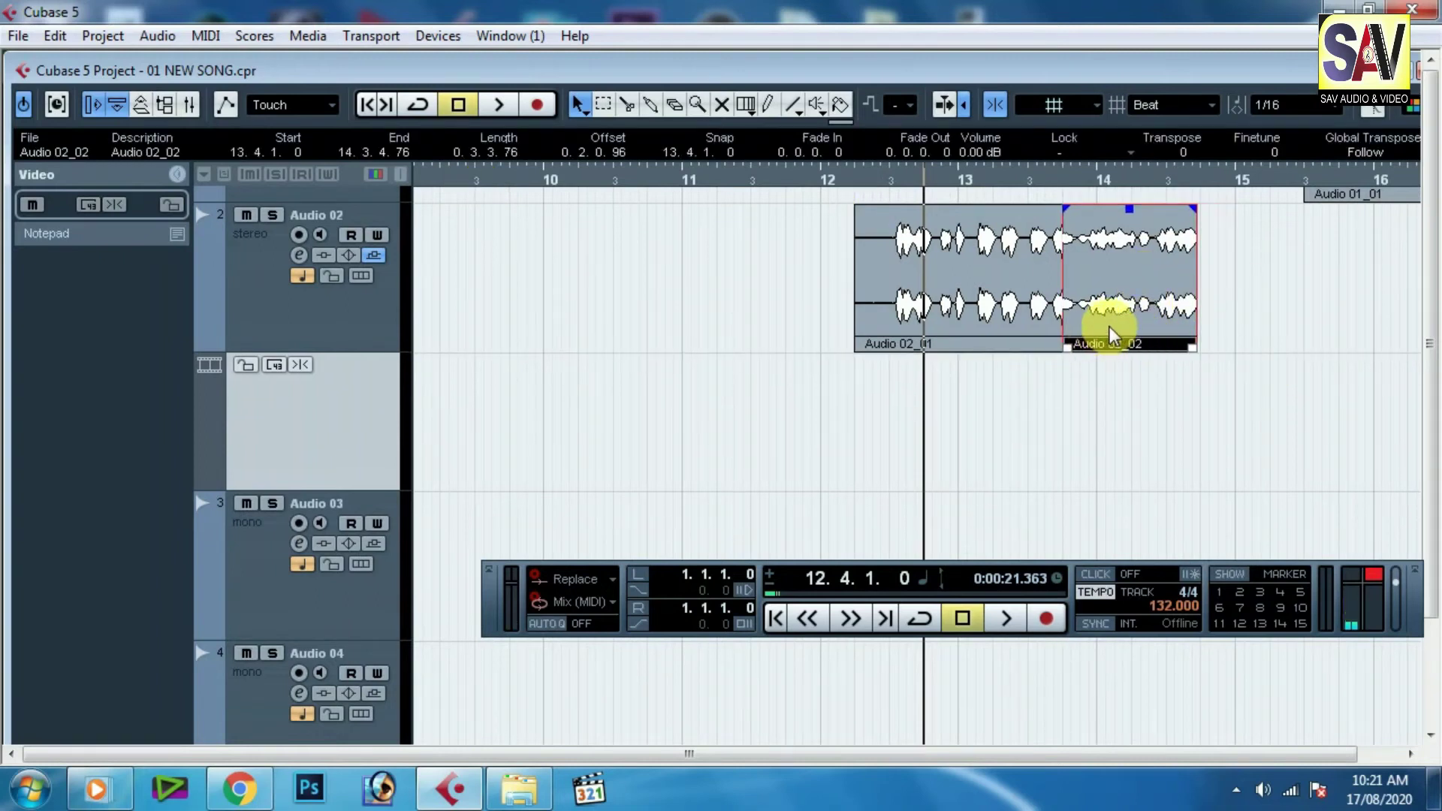
mouse_move(1133, 272)
left_mouse_down()
mouse_move(1007, 281)
mouse_move(1108, 282)
left_mouse_up()
left_click_drag(1131, 257, 1061, 258)
Step: Select both Audio 02_01 and Audio 02_02 and apply Delete Overlaps to them
left_click(889, 219, "shift")
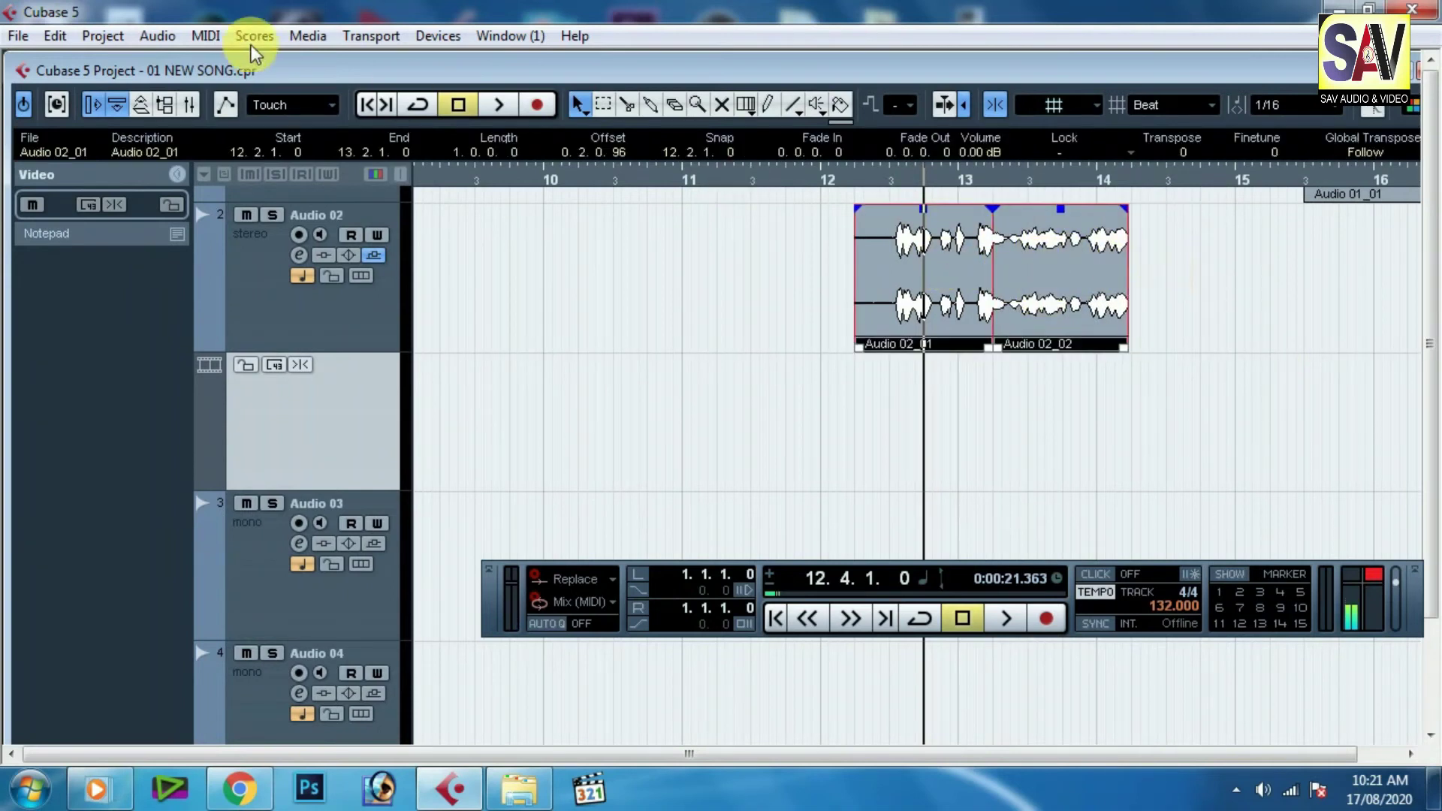
left_click_drag(1150, 380, 920, 264)
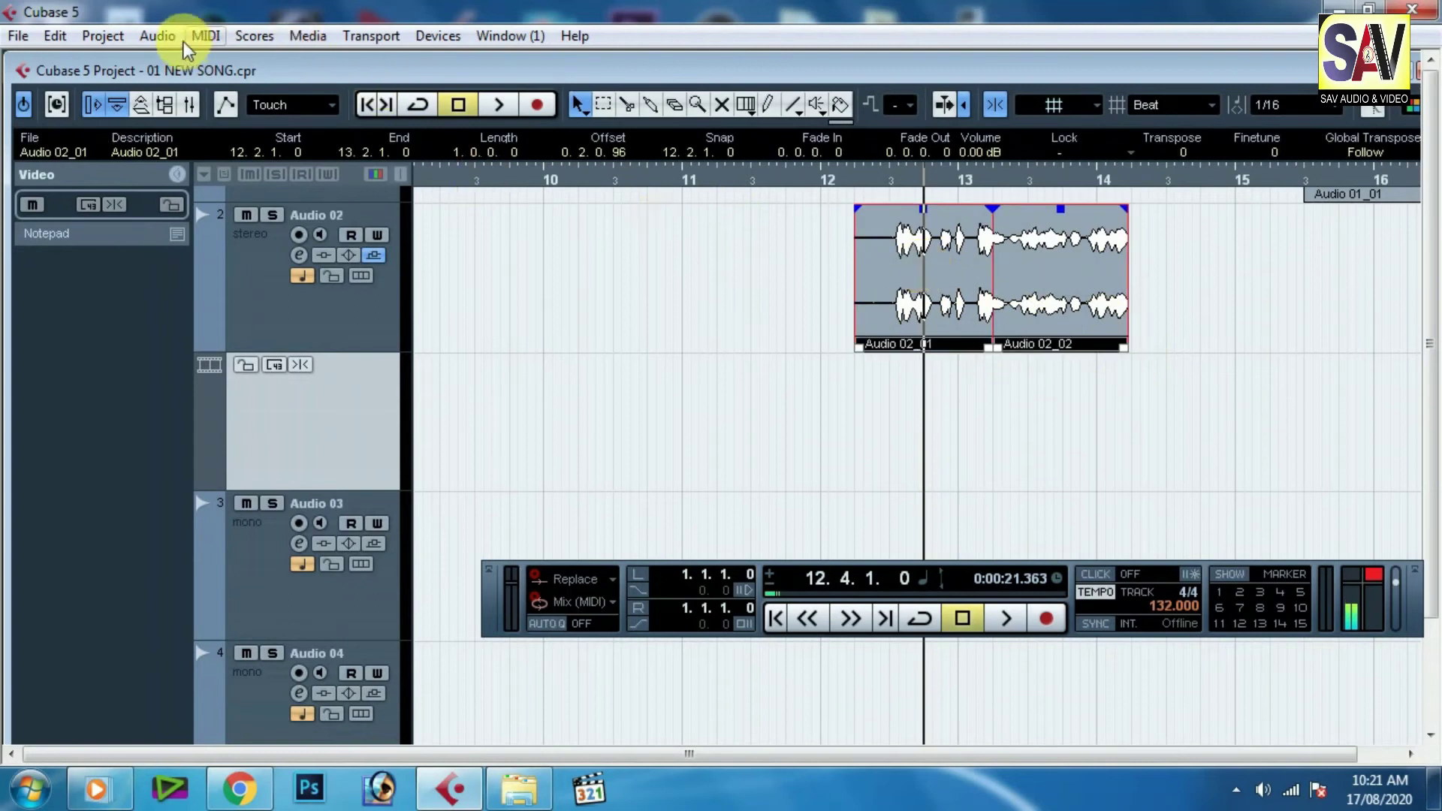
left_click(157, 36)
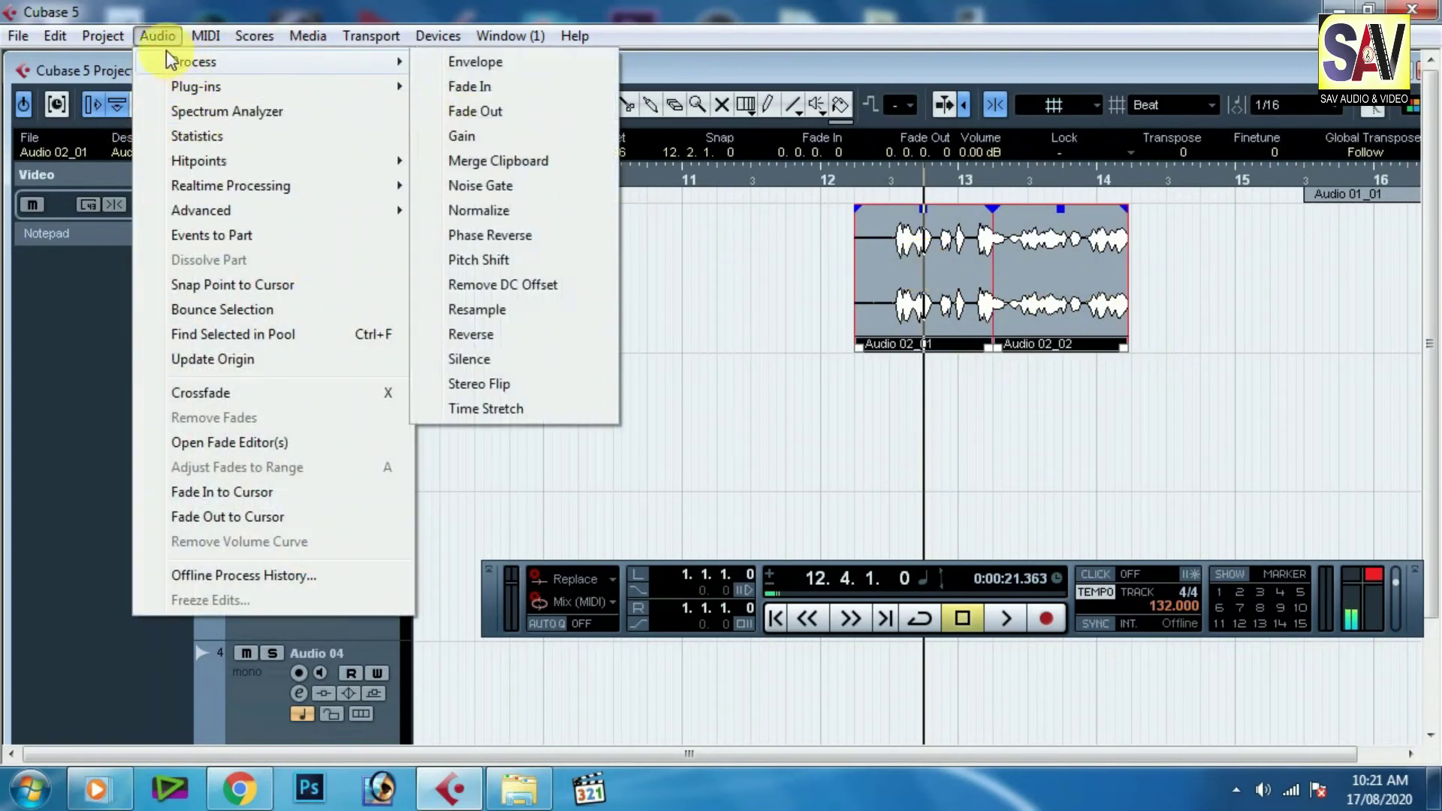
mouse_move(289, 212)
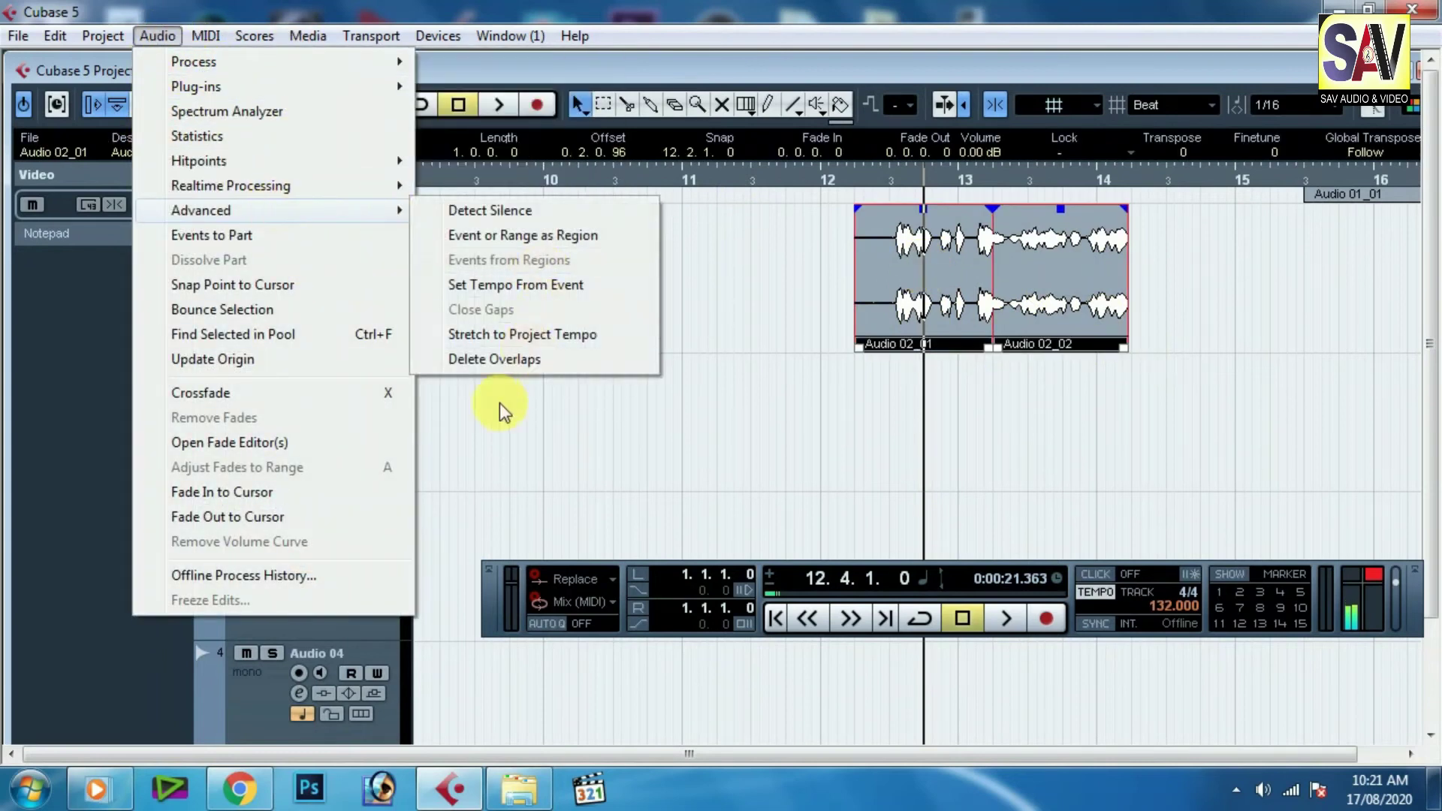
left_click(544, 366)
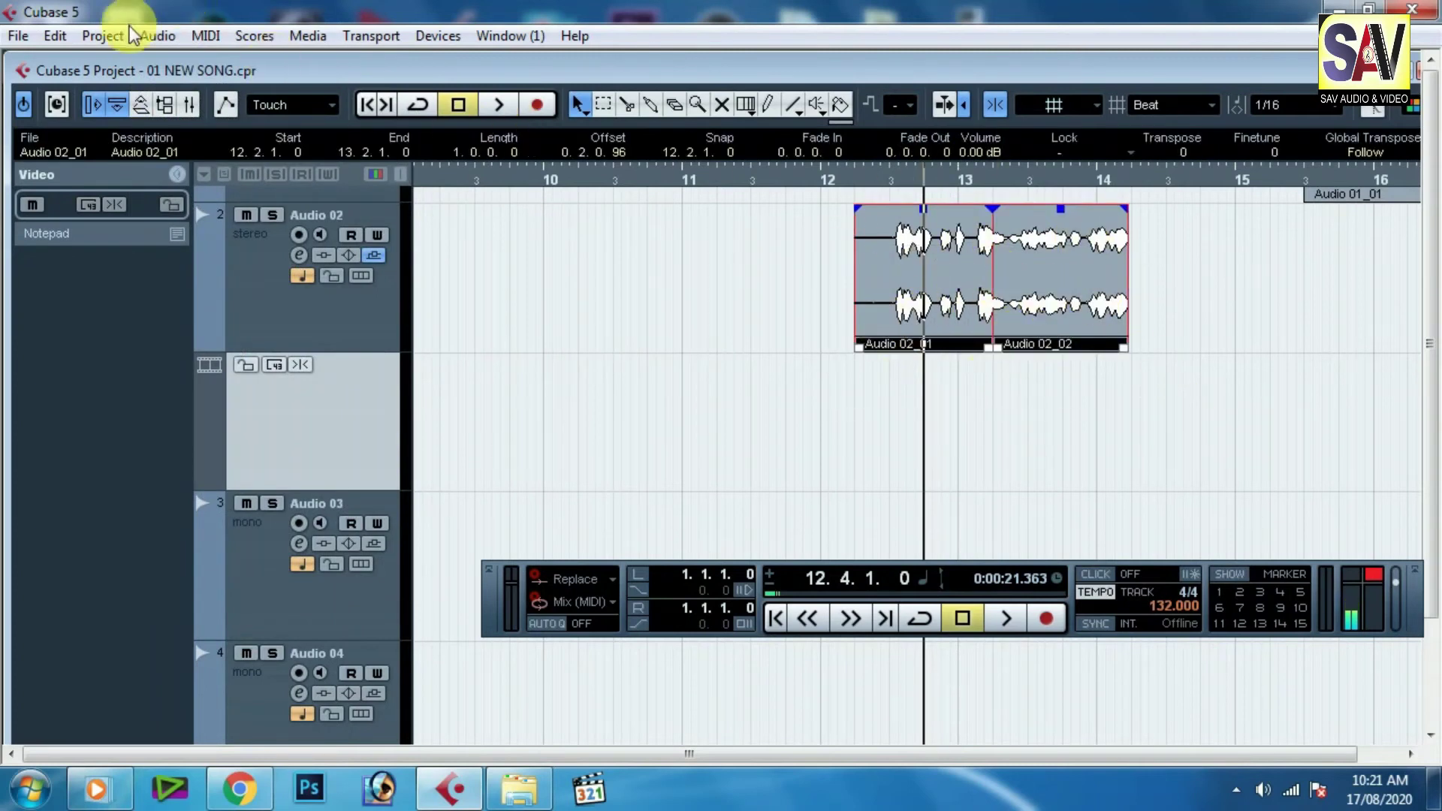
Step: Review the audio commands available for the selected events, and the MIDI and media commands
left_click(167, 37)
mouse_move(258, 215)
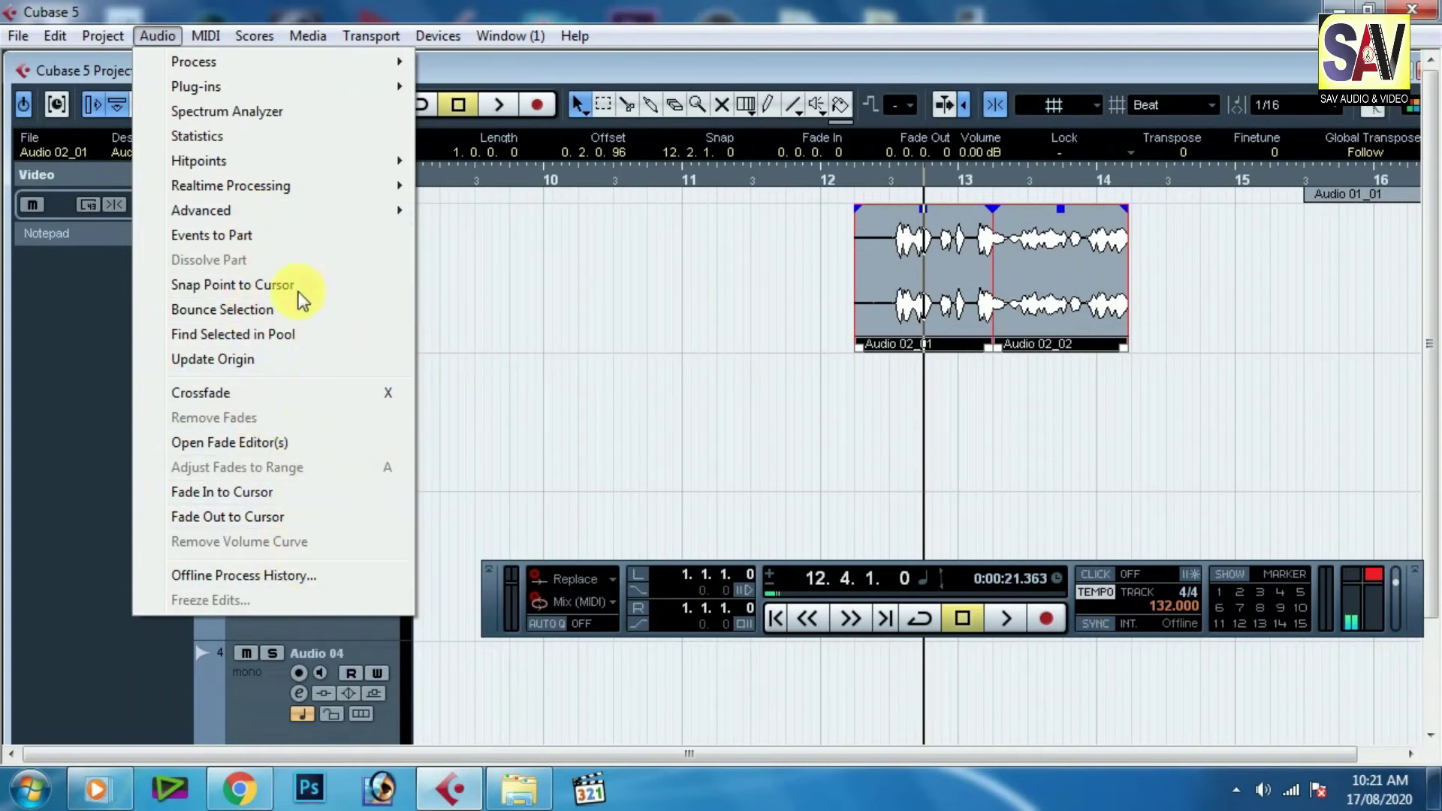
left_click(208, 37)
left_click(209, 37)
left_click(209, 37)
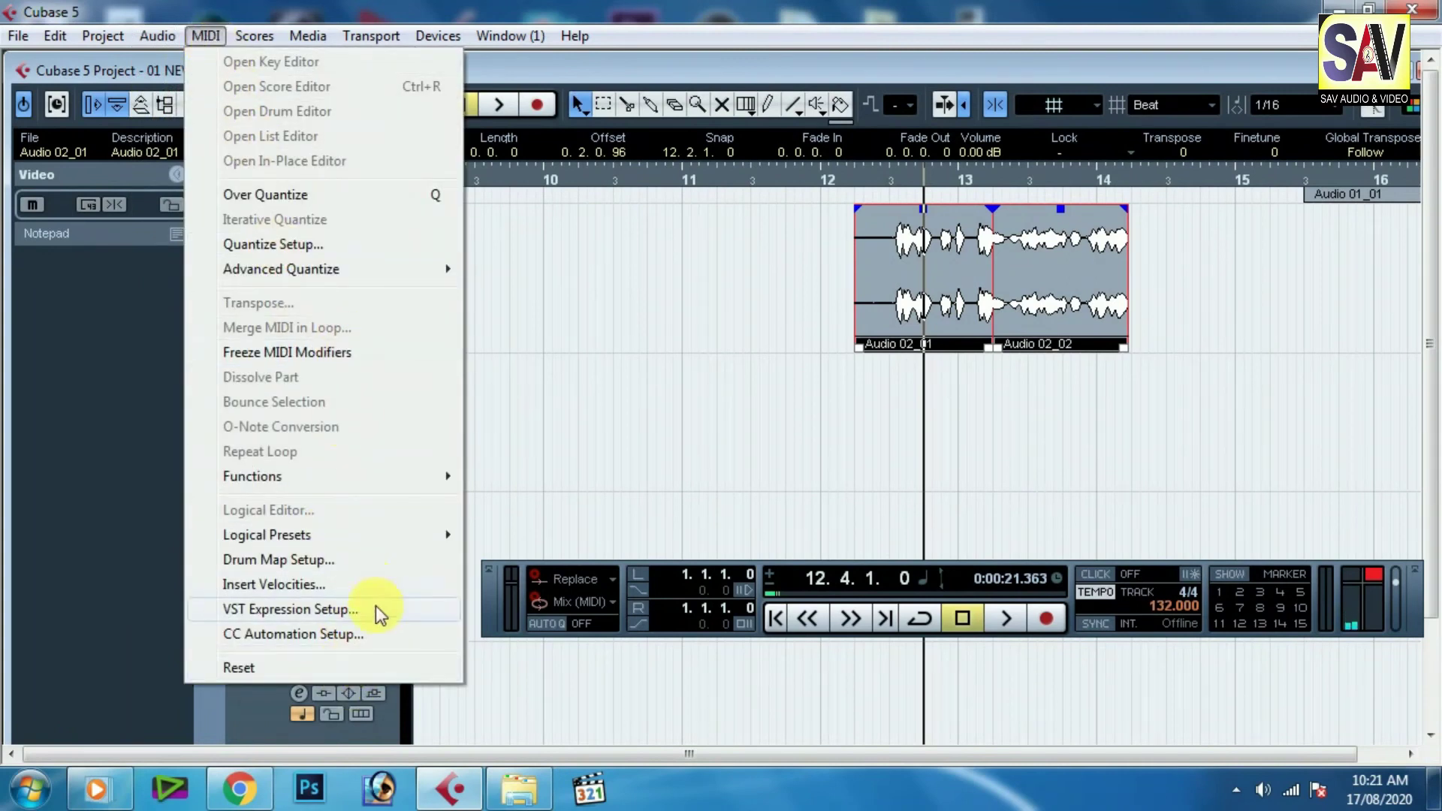
mouse_move(247, 32)
mouse_move(314, 17)
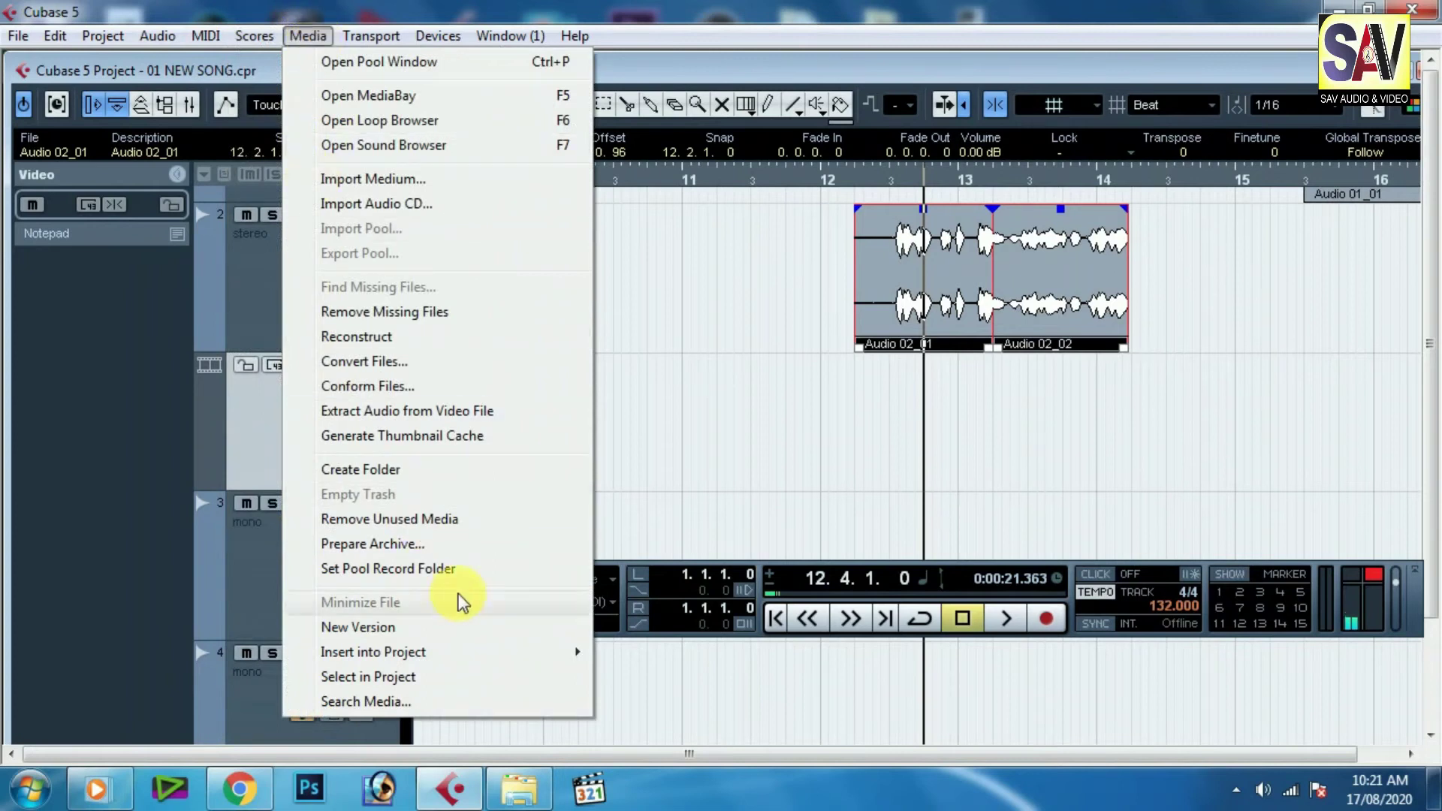
Step: Hide the transport panel, deselect the events, and maximize the project window
mouse_move(353, 45)
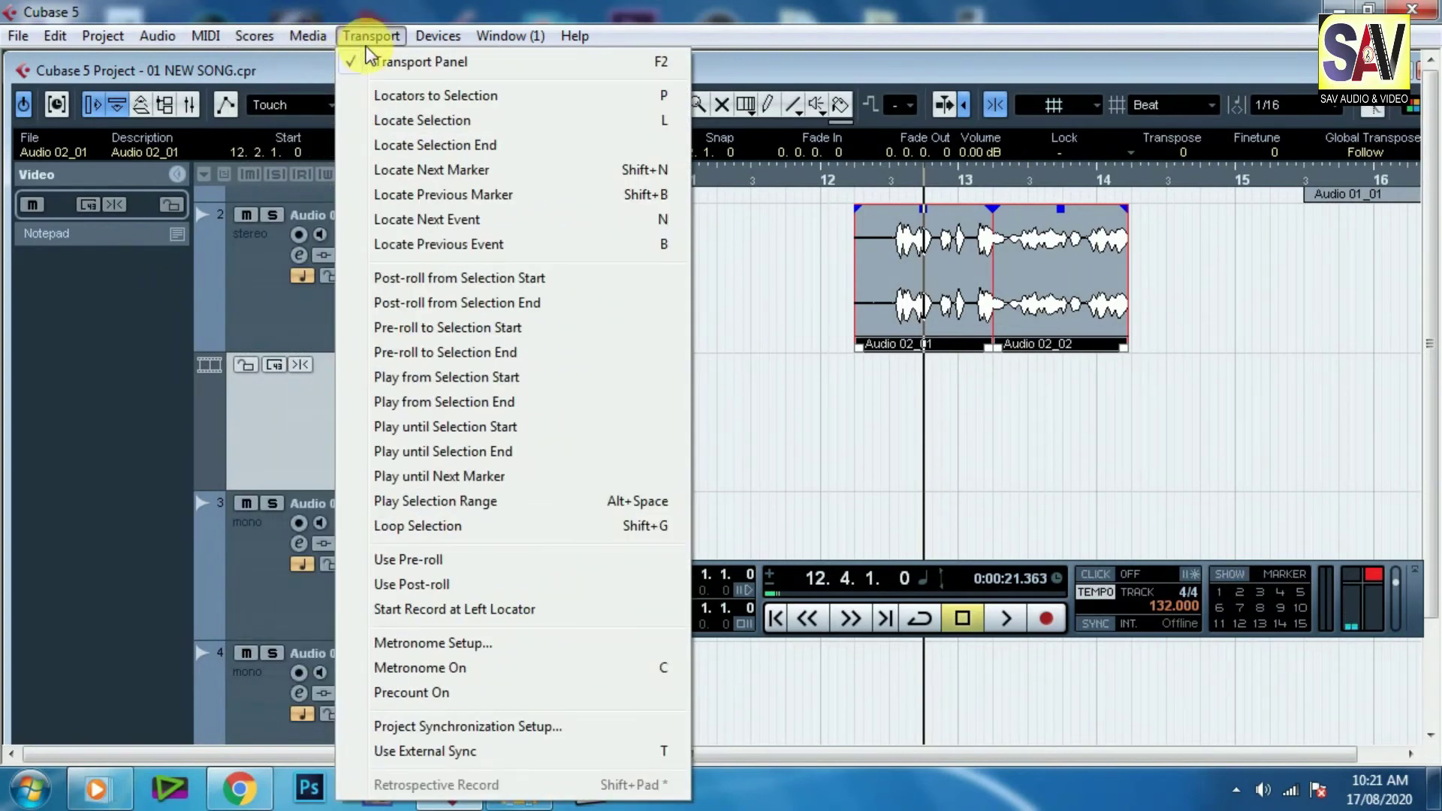
left_click(530, 66)
left_click(702, 483)
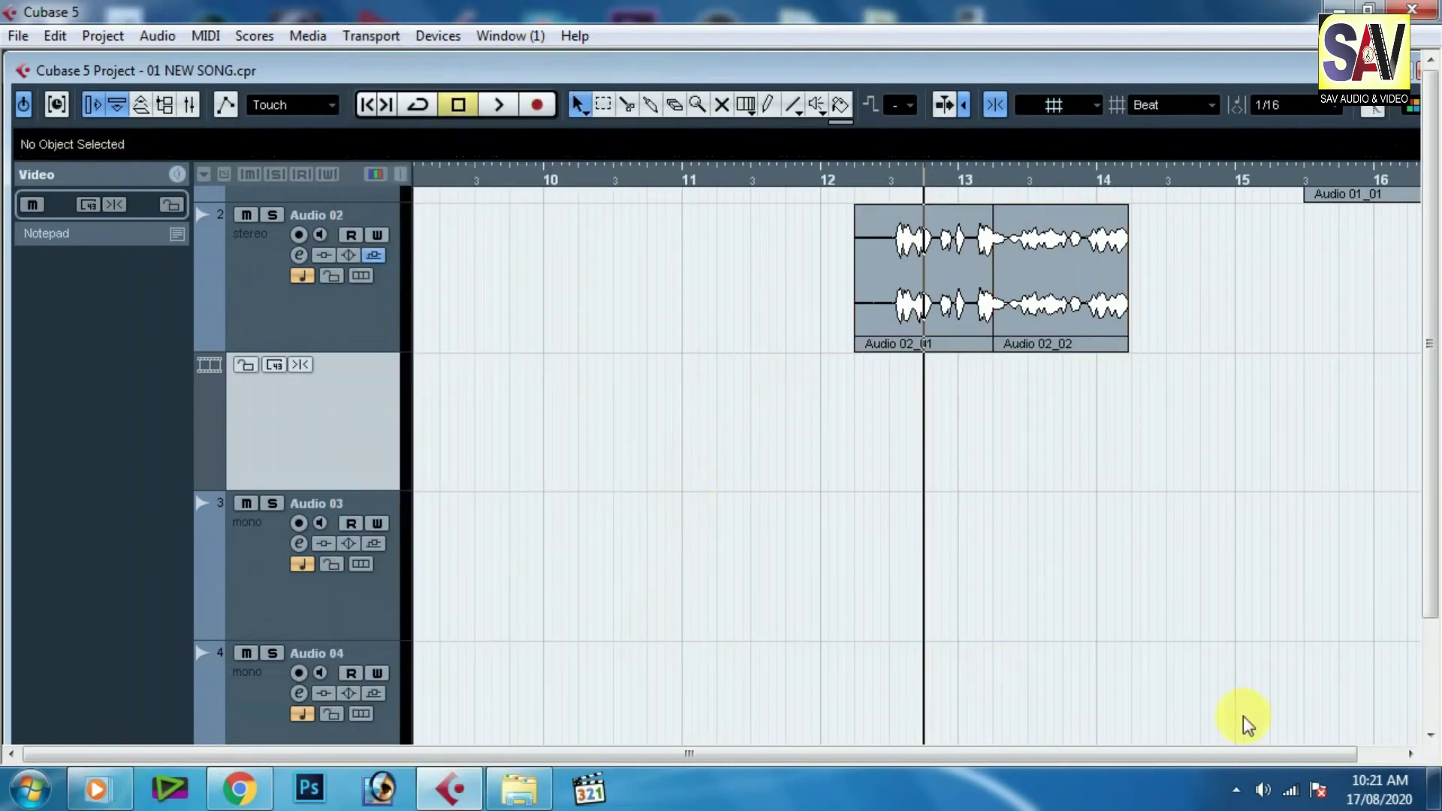
double_click(1094, 66)
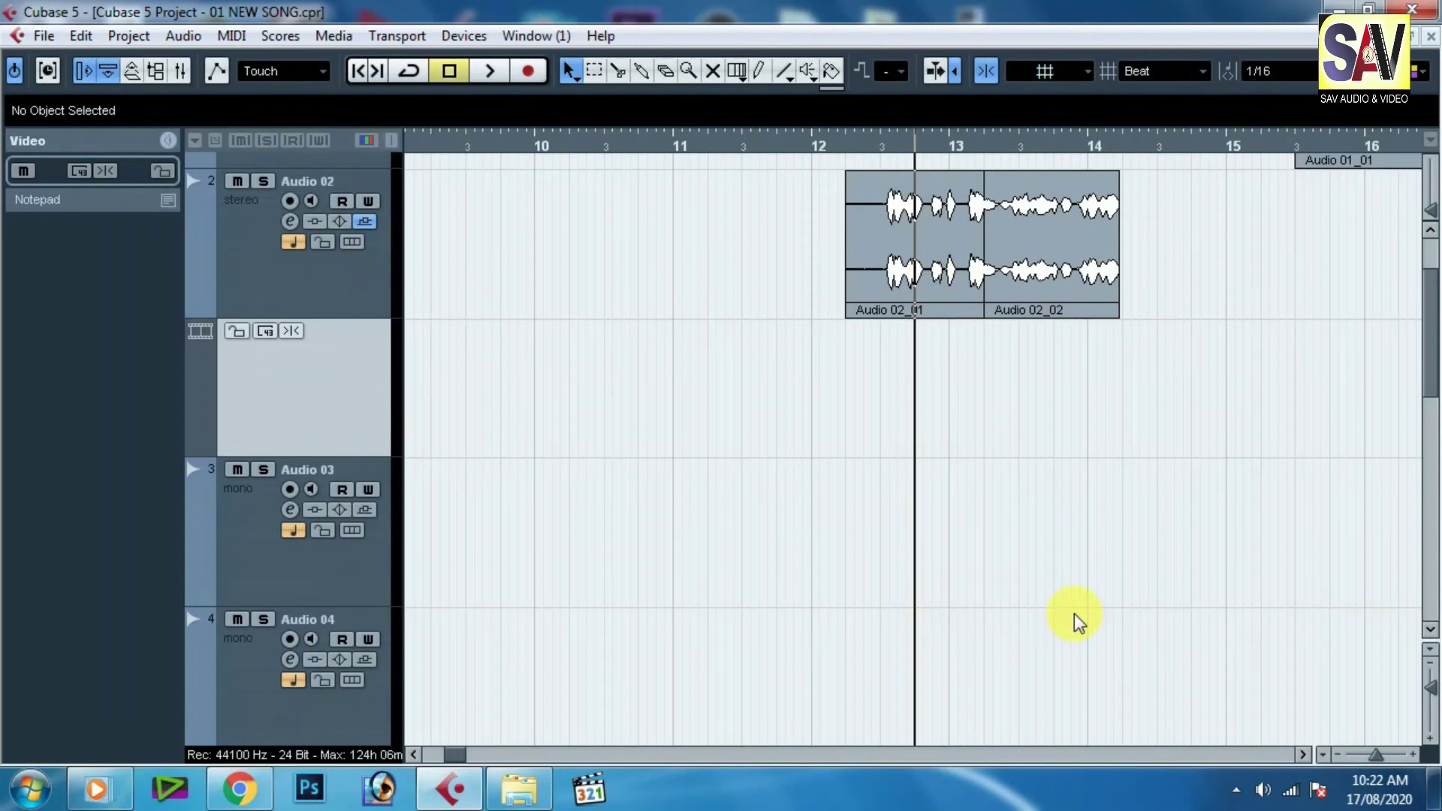
Step: Toggle the transport panel several times, leave it shown, and move it down over the Audio 04 track
key("F2")
key("F2")
key("F2")
key("F2")
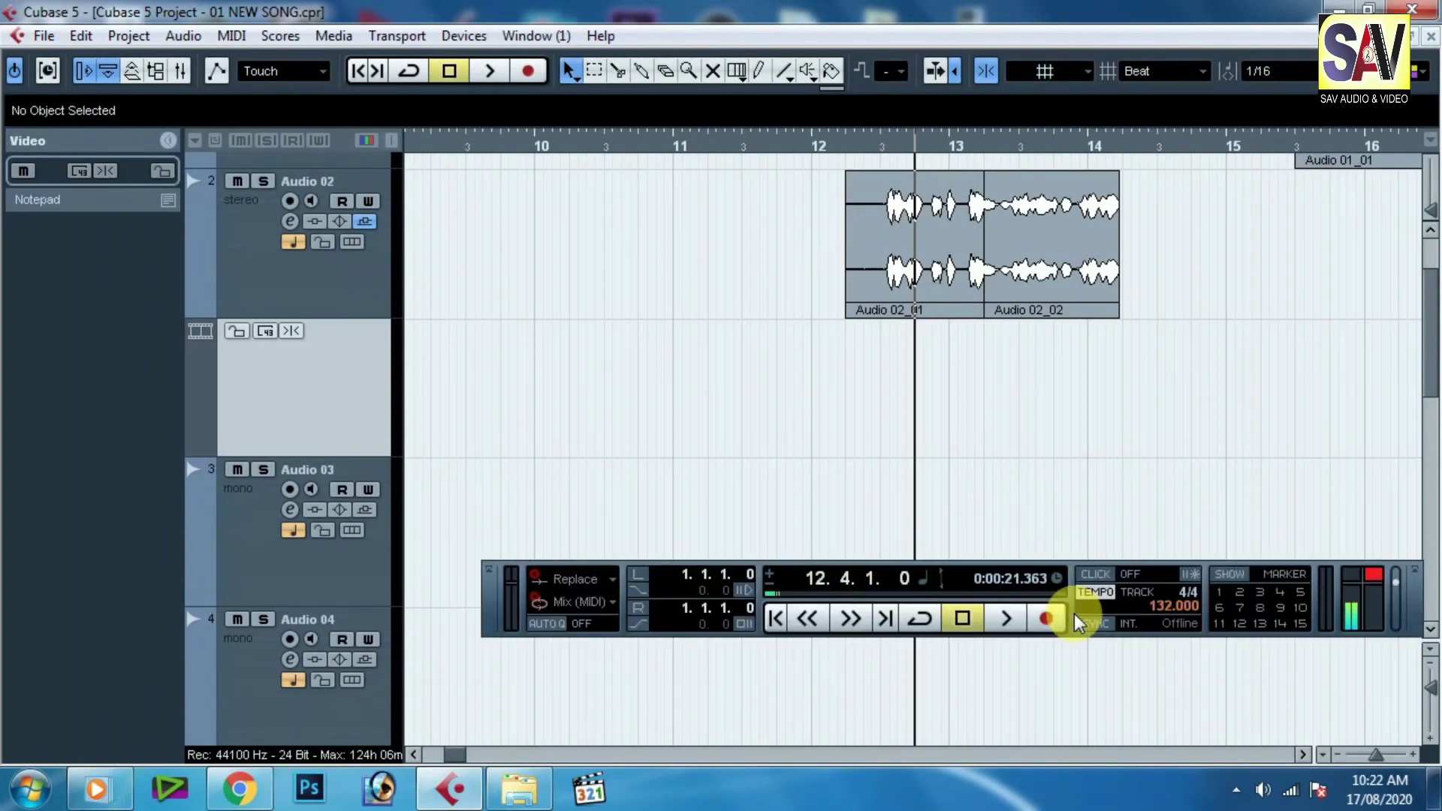
key("F2")
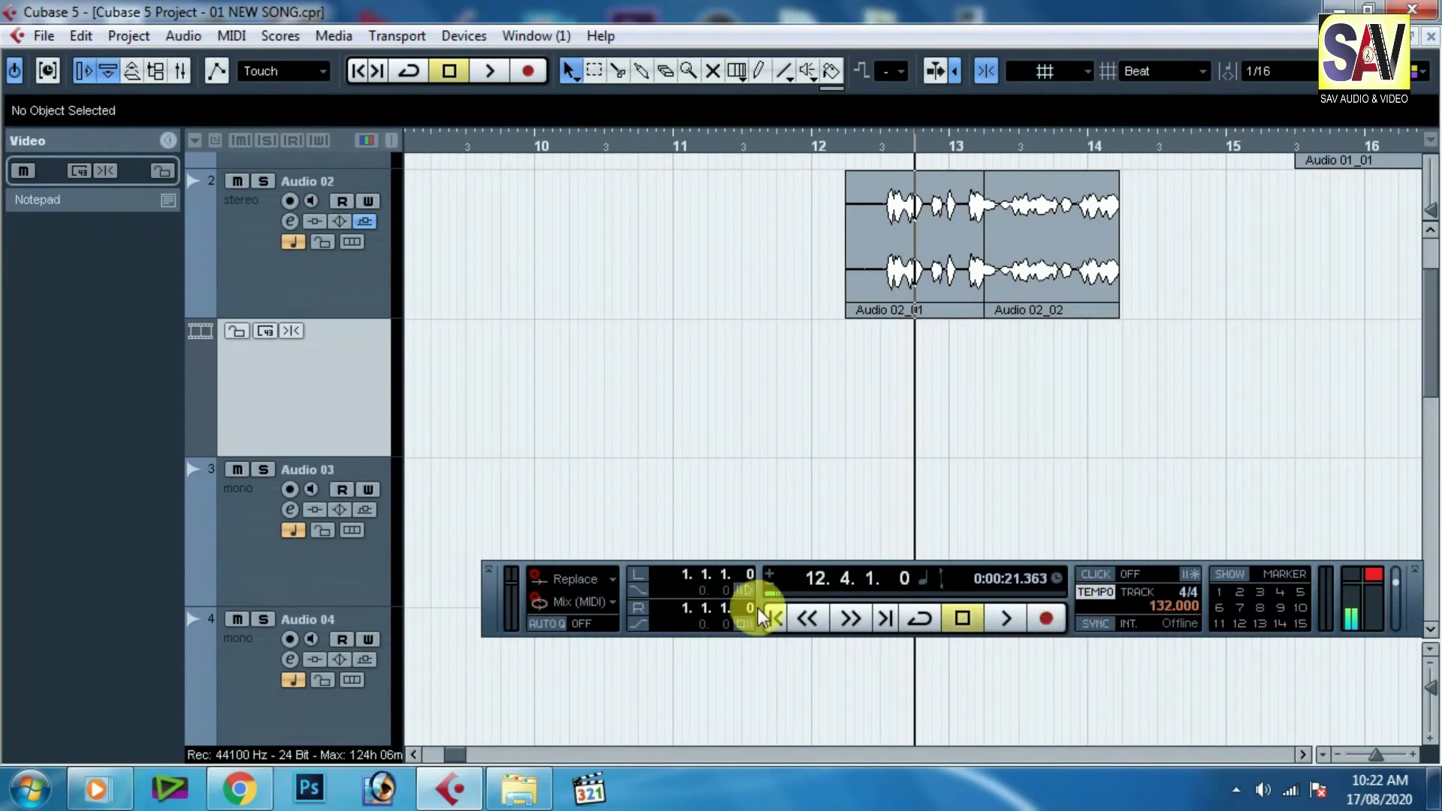
left_click_drag(503, 616, 342, 667)
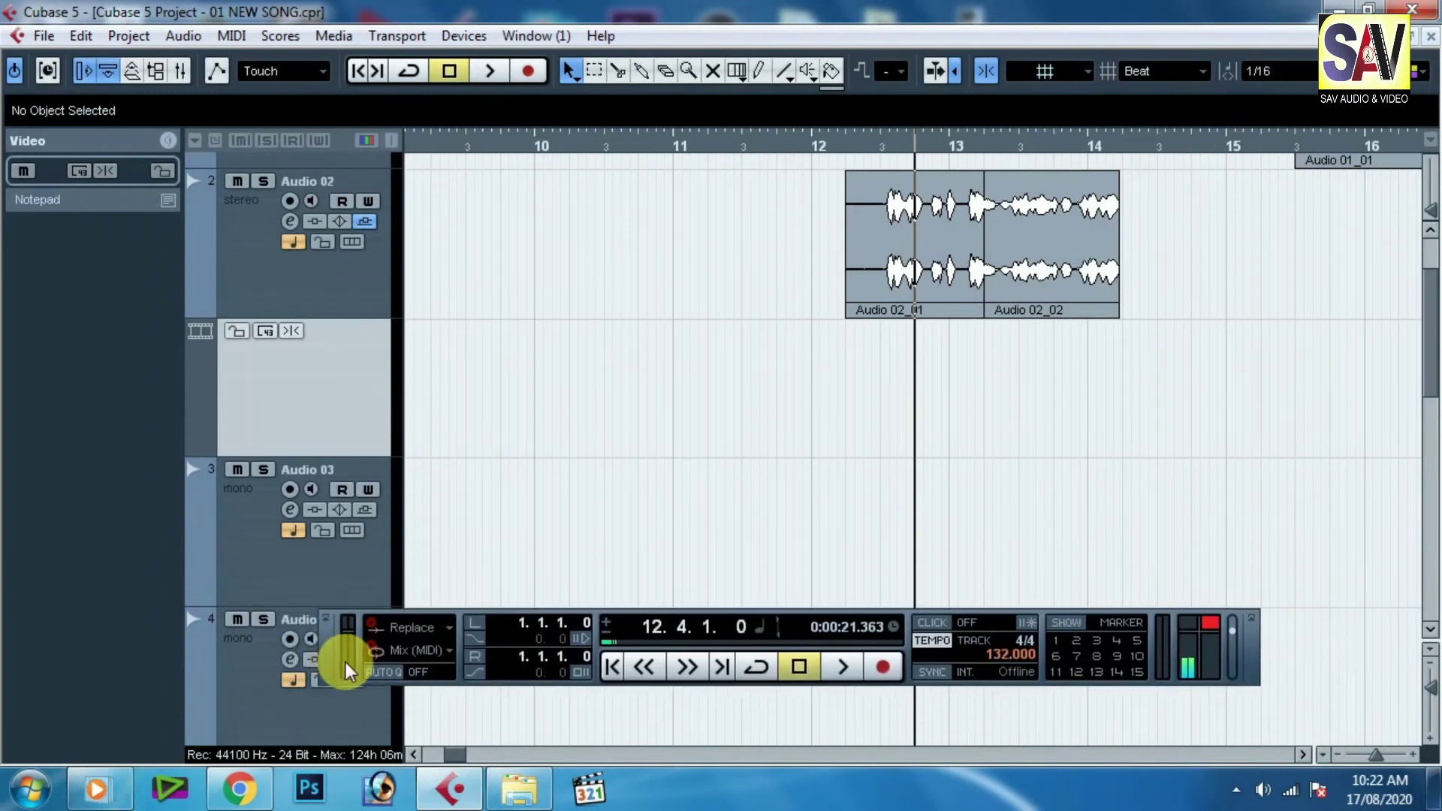
Step: Hide and show the transport panel again, and turn the metronome on
key("F2")
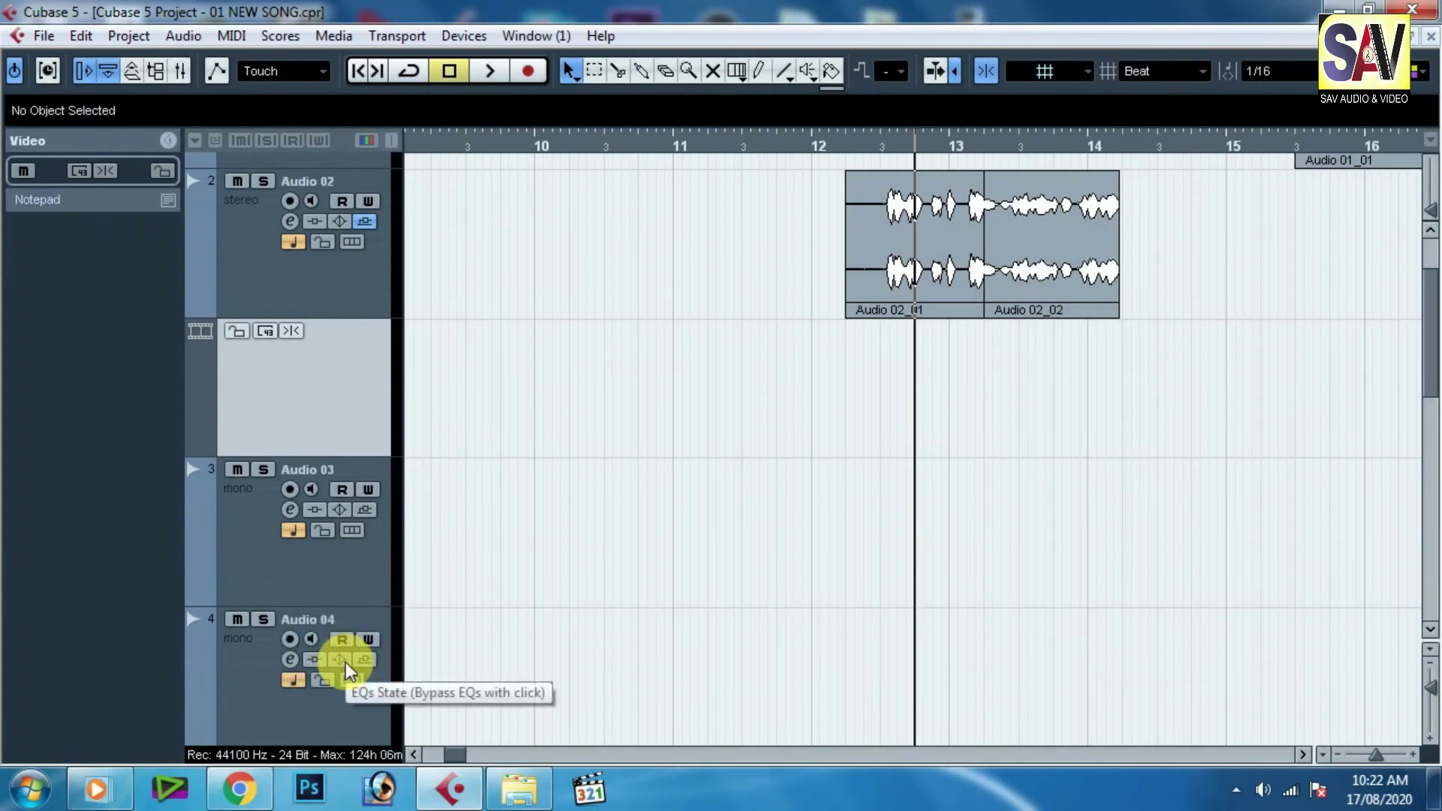
key("F2")
left_click(333, 35)
left_click(334, 35)
left_click(396, 35)
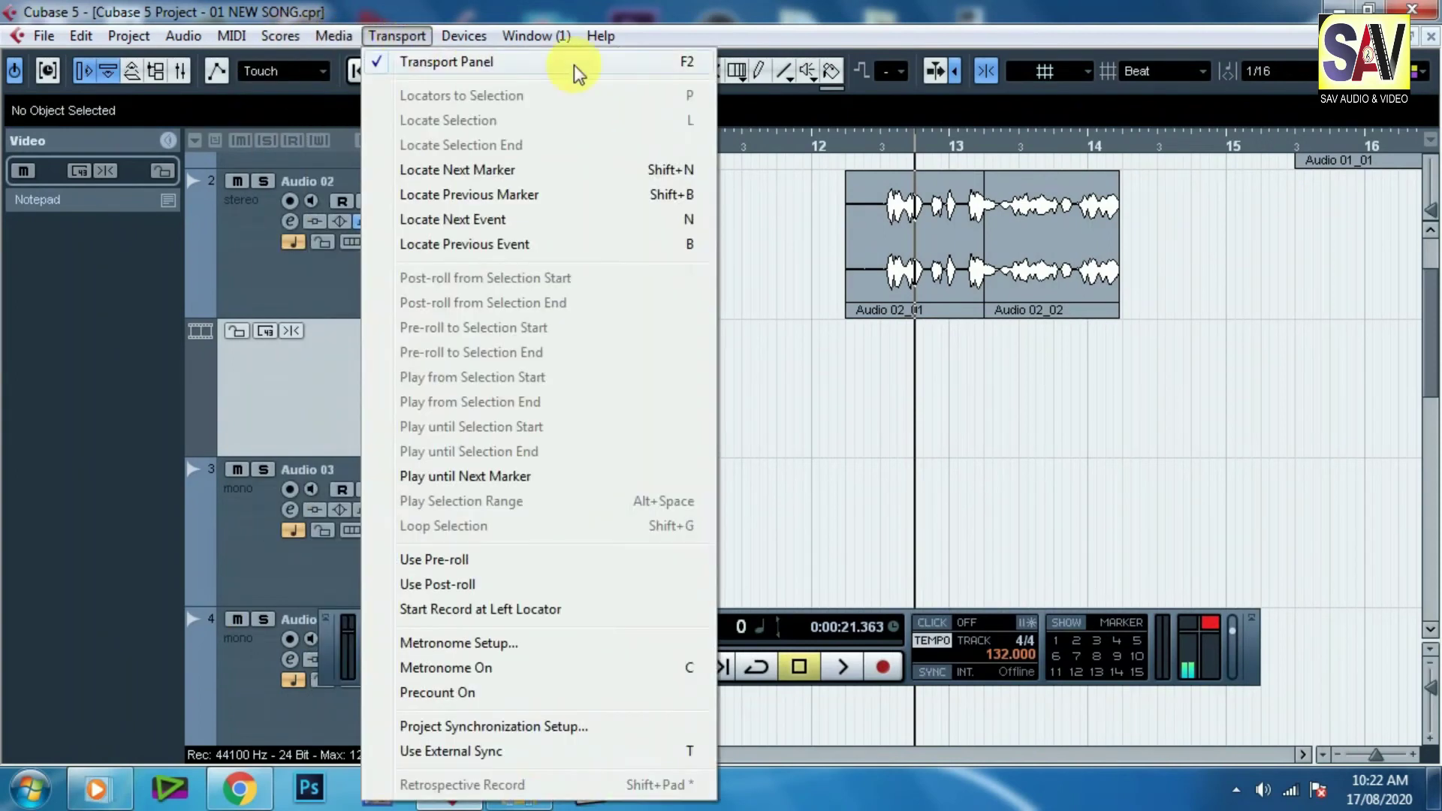
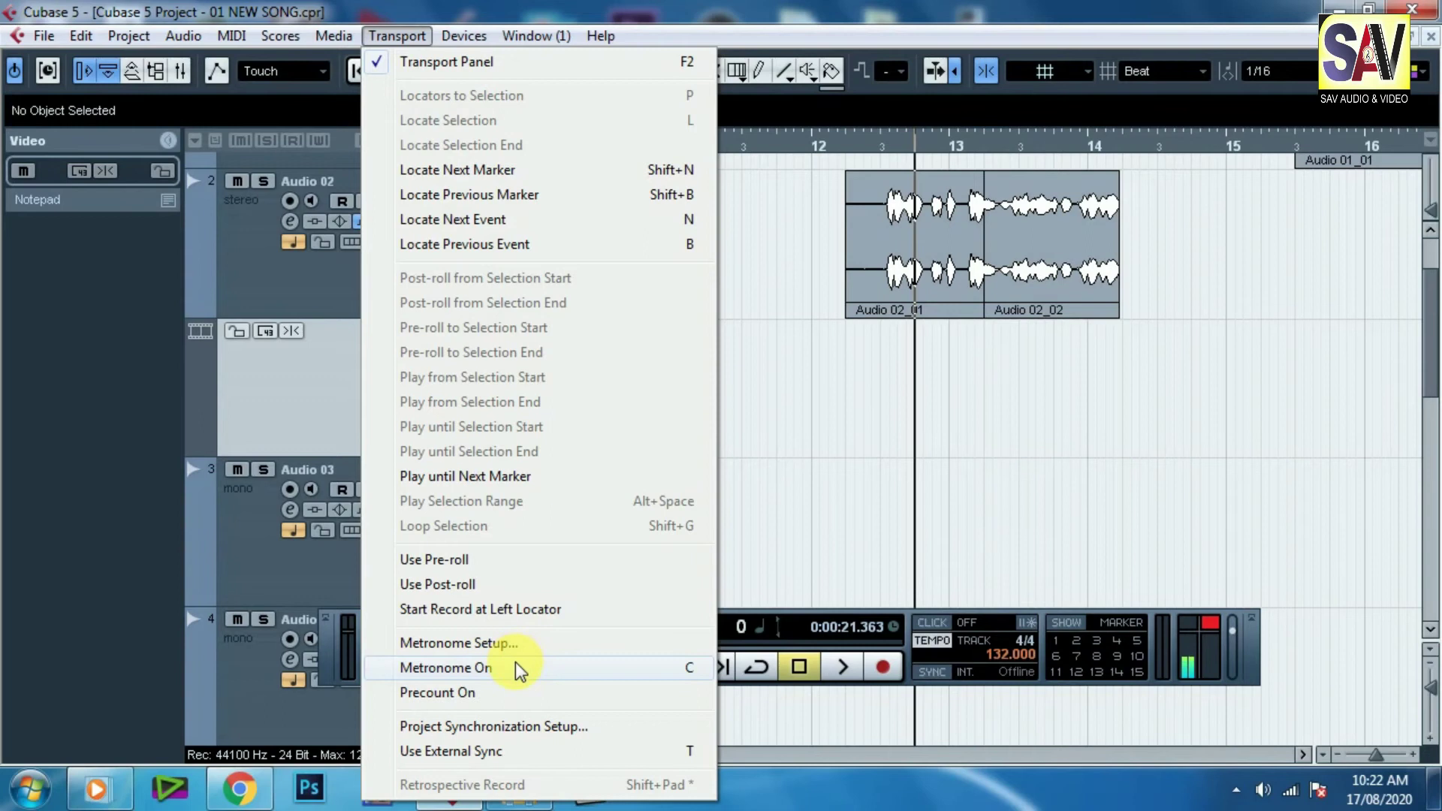
left_click(518, 668)
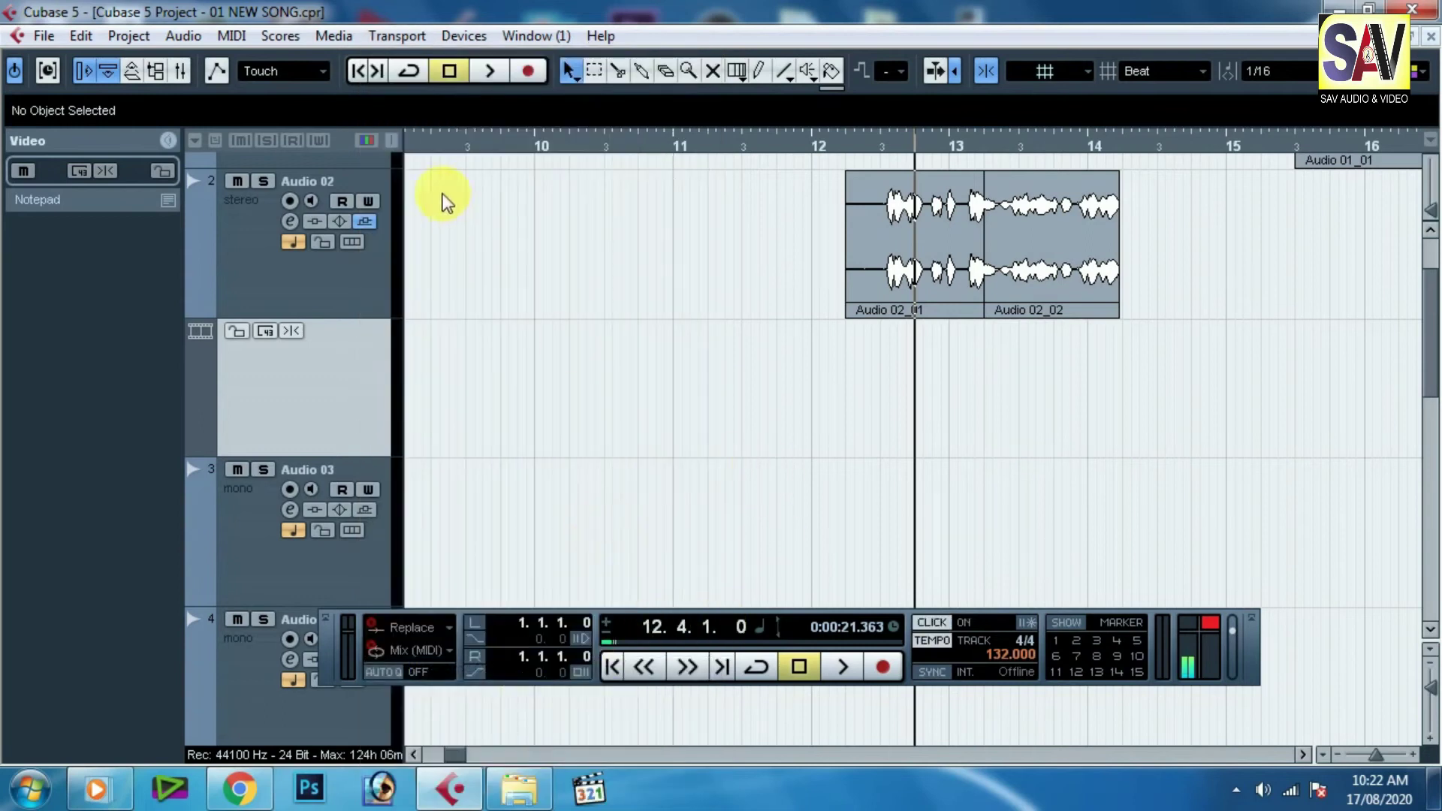
Step: Play the Audio 02 events with the metronome click off, switch the click on during playback, and stop
left_click(932, 624)
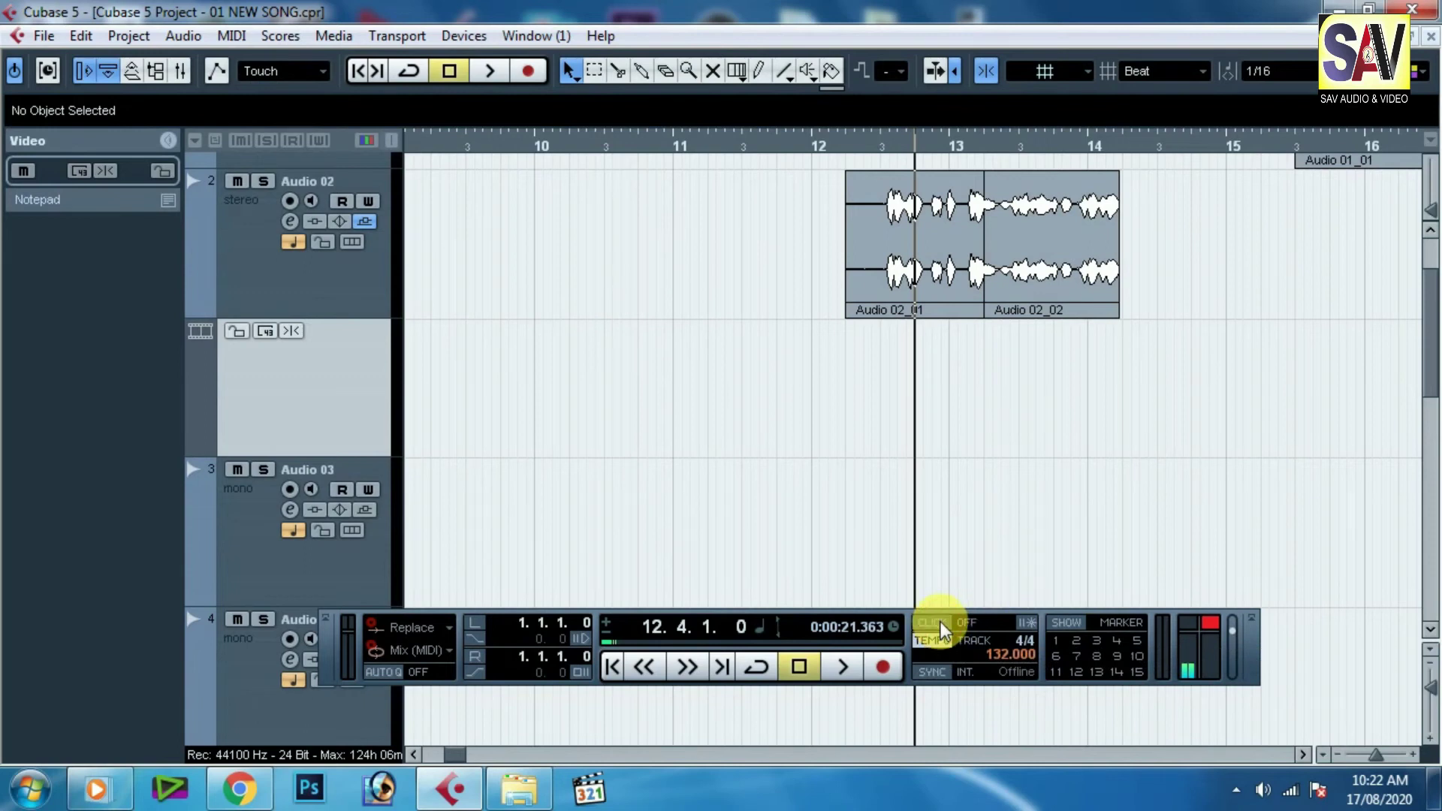
left_click(932, 624)
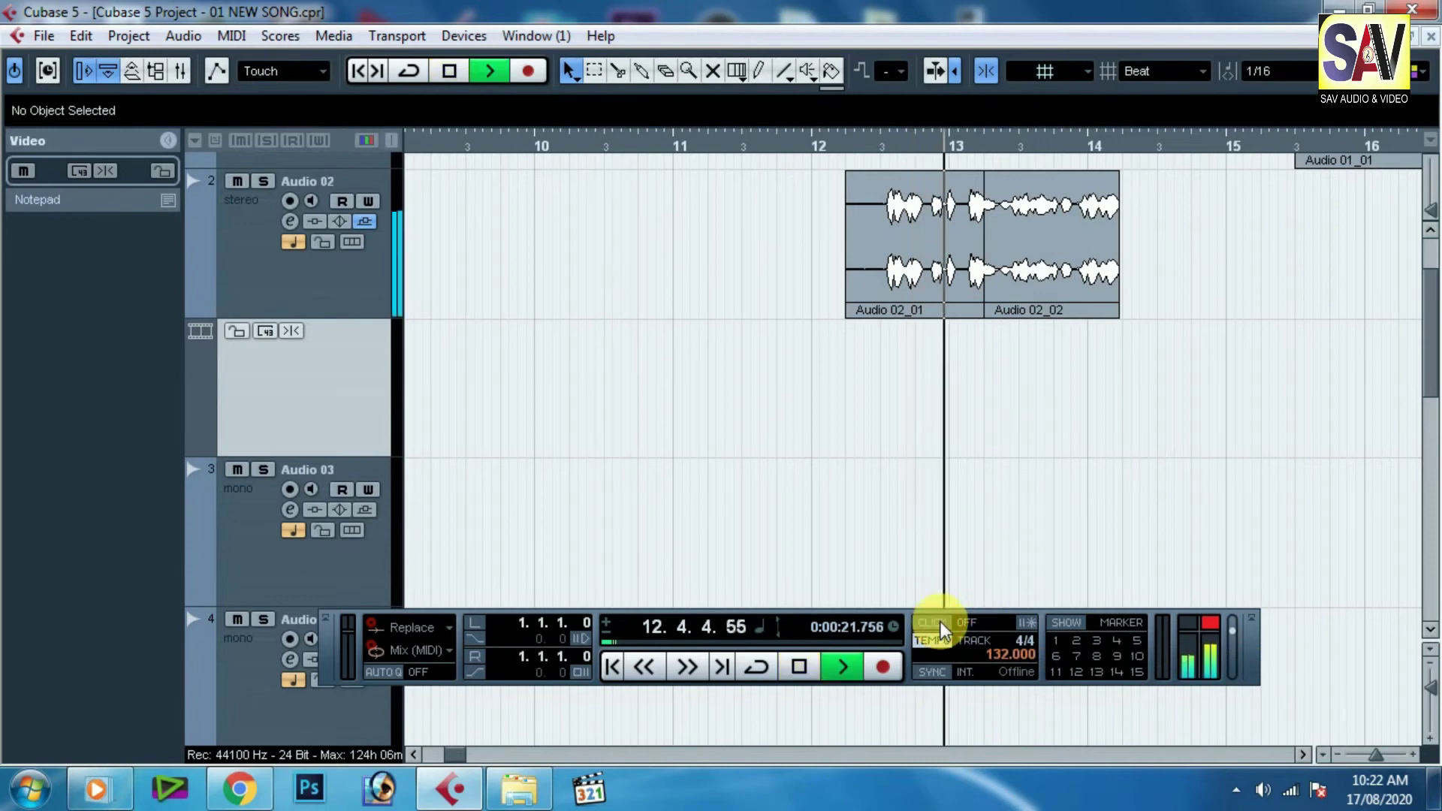
key("space")
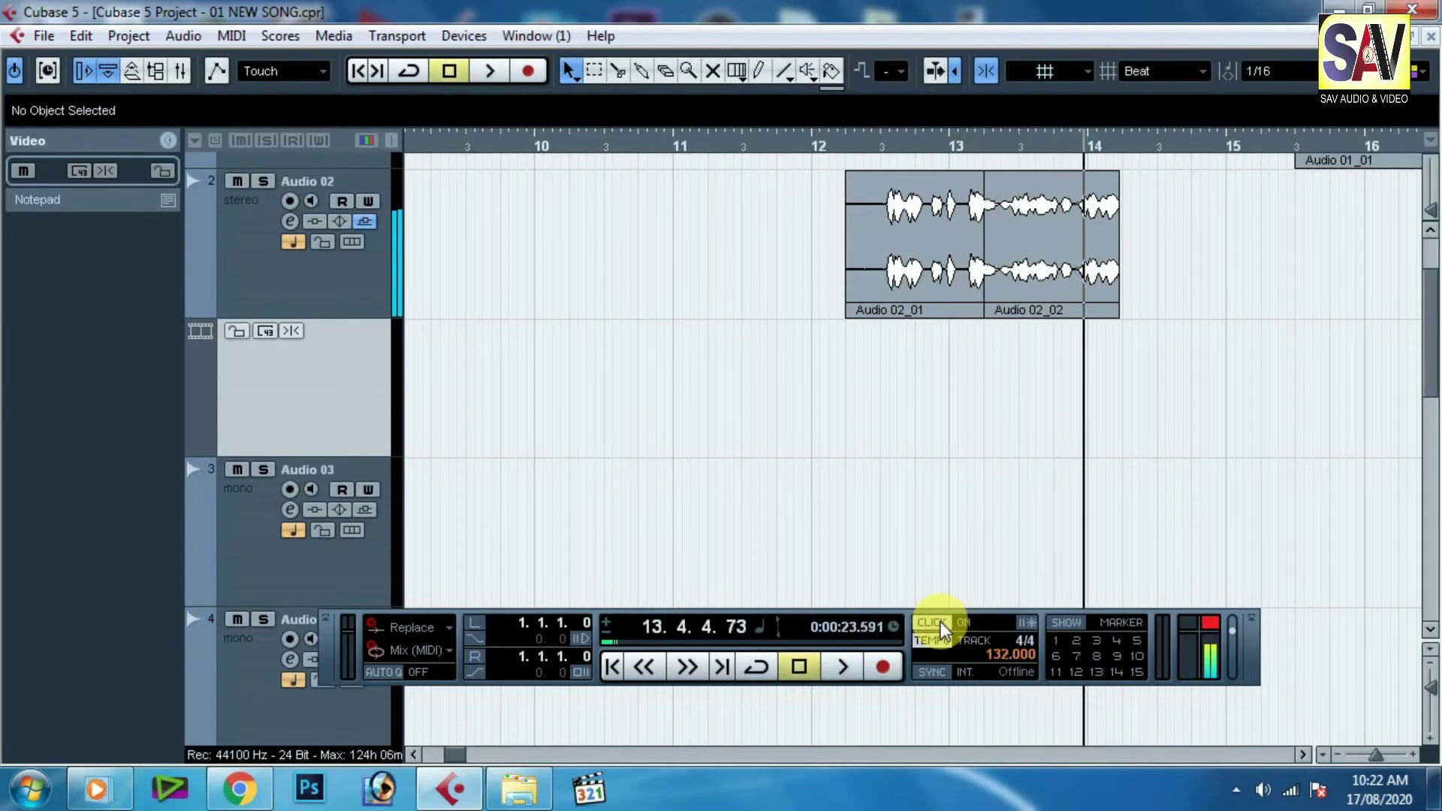
Step: Place the playhead at 12.3.1 and move the Audio 02_02 event to the start of bar 9 on its track
mouse_move(878, 145)
left_mouse_down()
mouse_move(892, 177)
mouse_move(879, 136)
mouse_move(886, 152)
left_mouse_up()
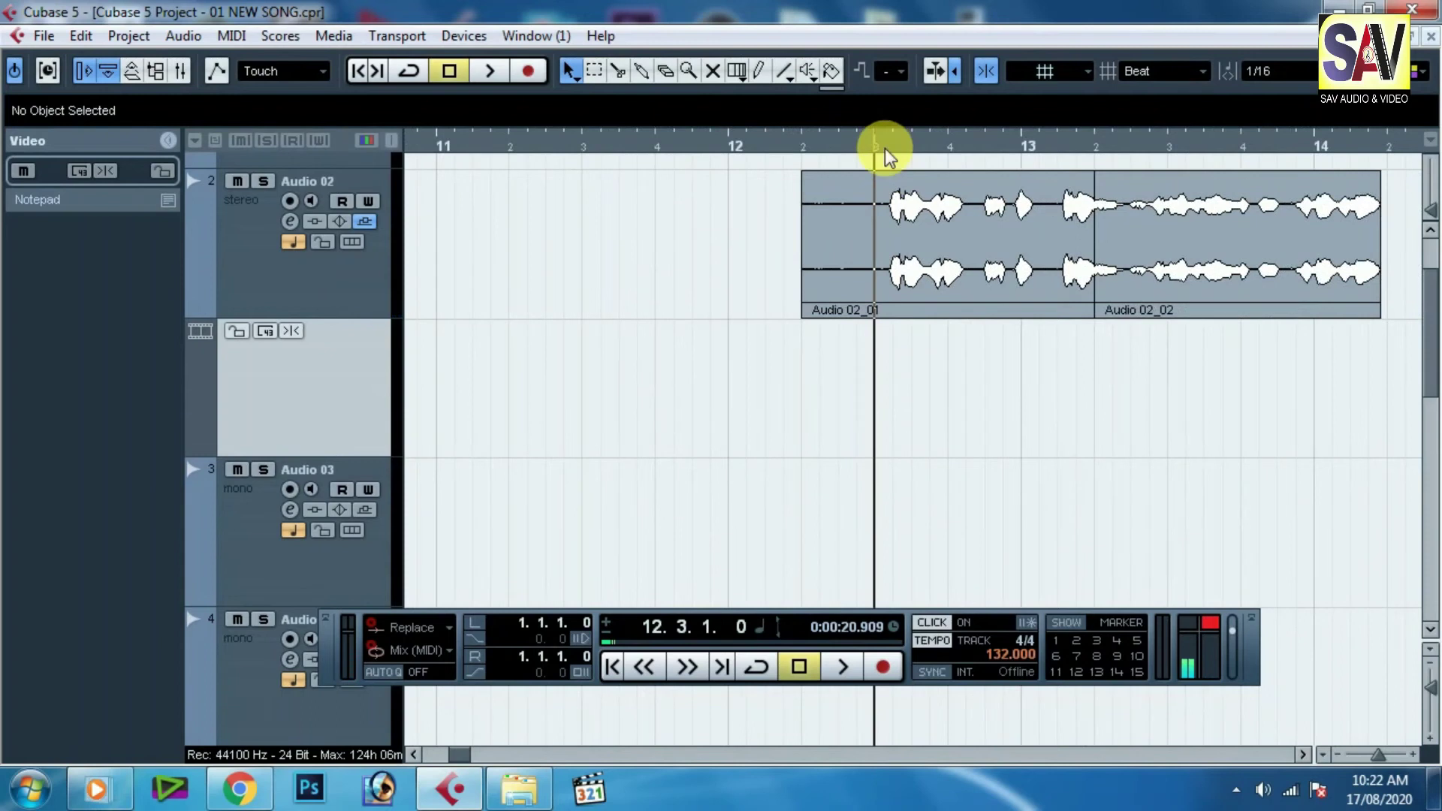
key("g")
key("g")
key("g")
key("g")
key("g")
key("h")
key("h")
key("h")
key("h")
key("g")
key("g")
key("g")
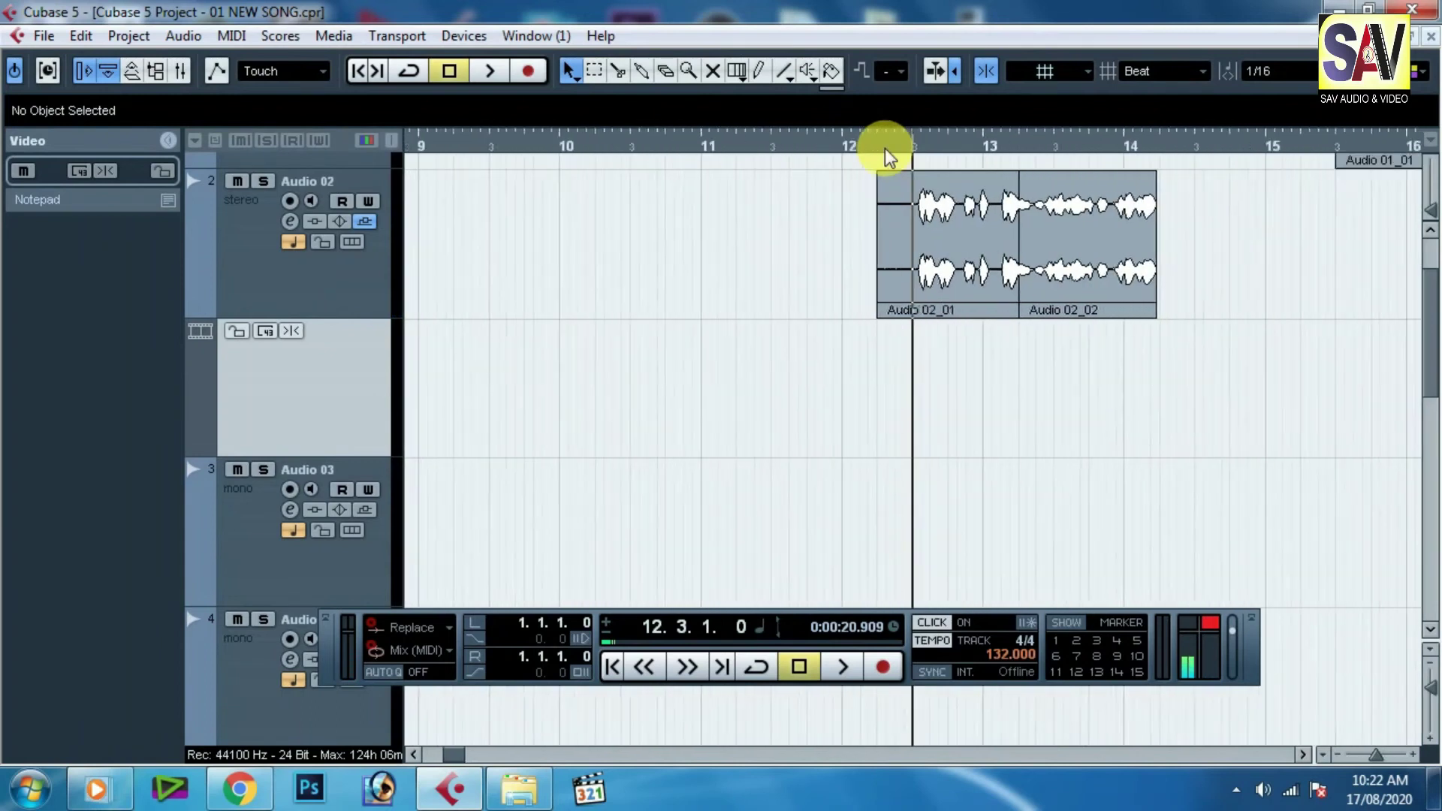
key("g")
key("g")
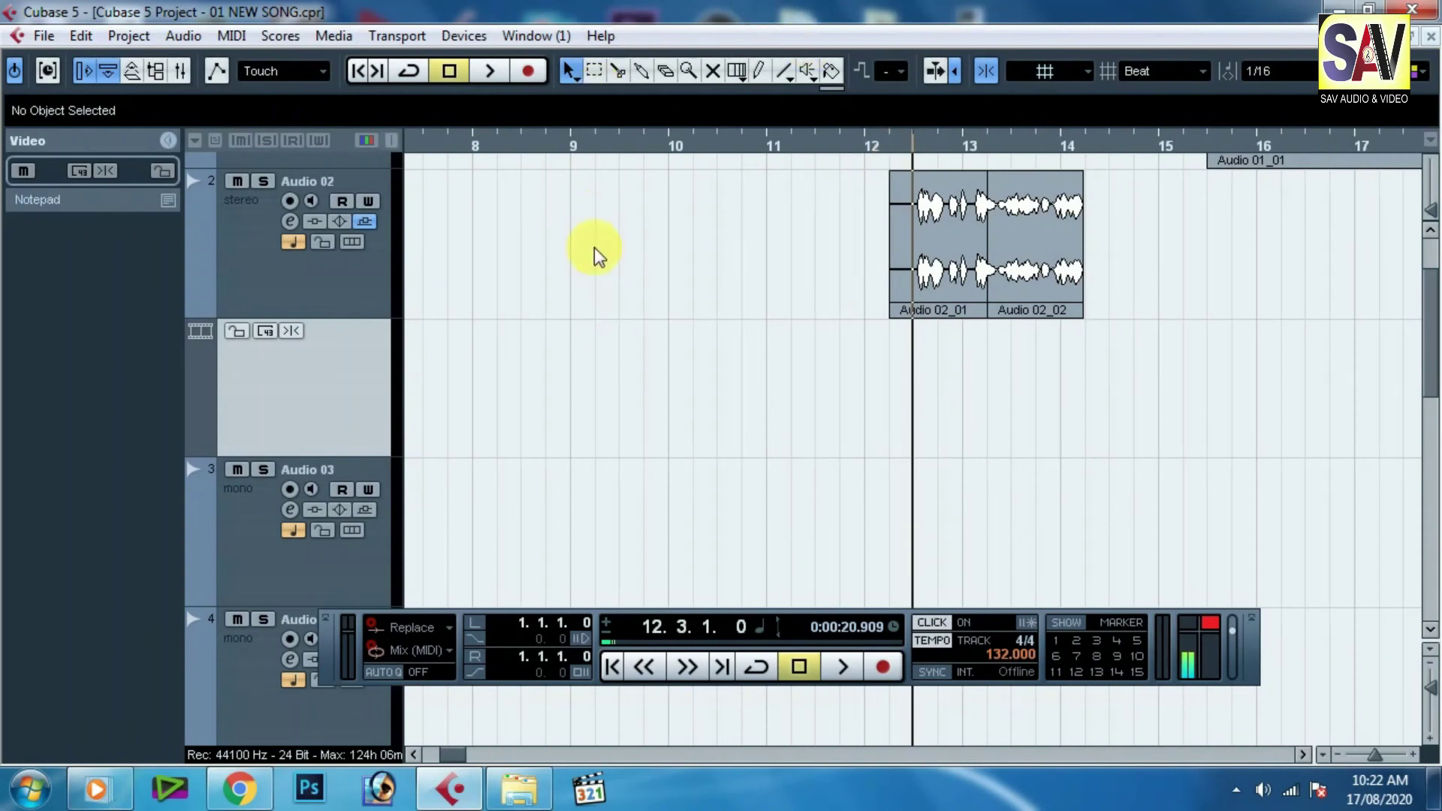
left_click_drag(1024, 272, 614, 268)
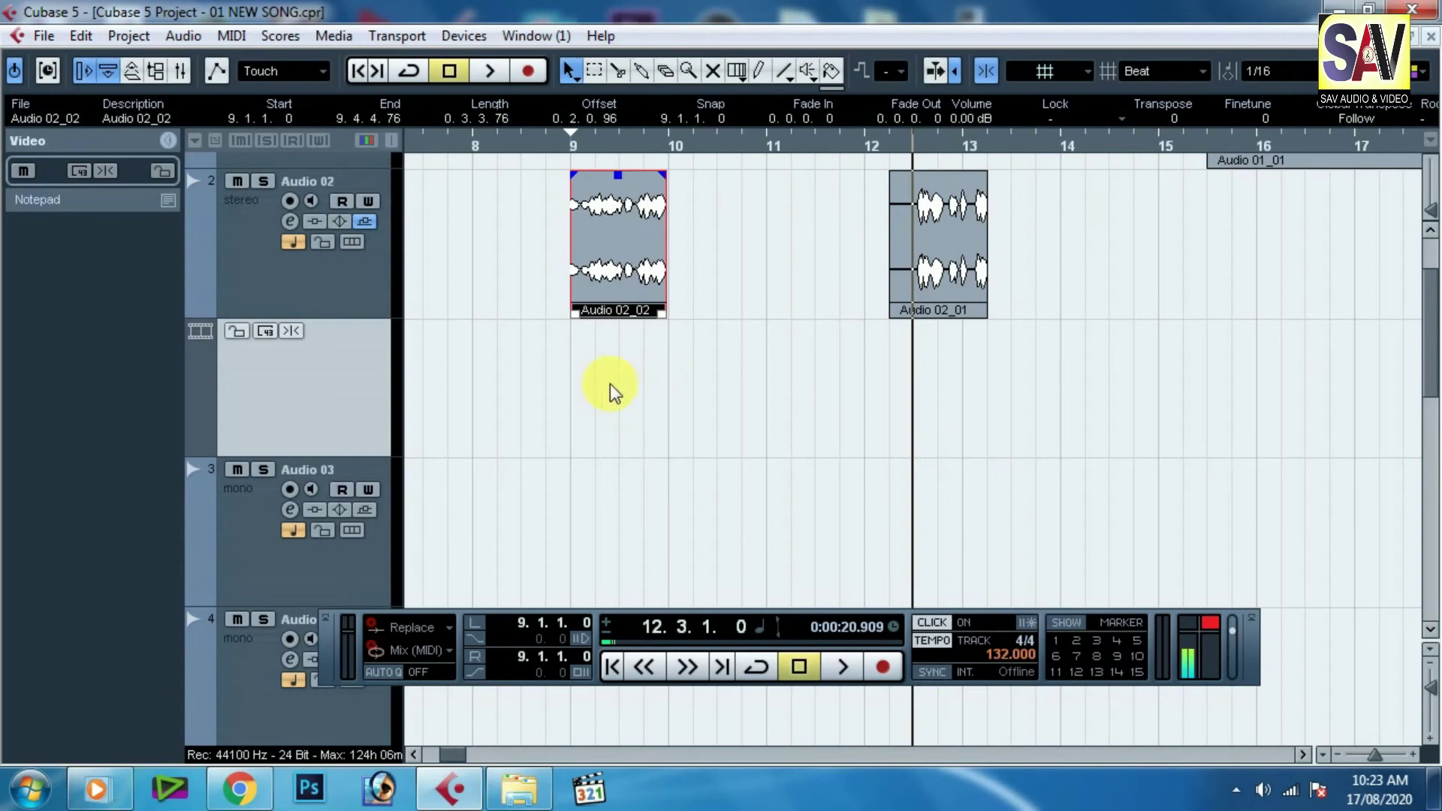
Step: Play from bar 9 through the Audio 02_02 event into the empty stretch to hear the click, and stop
left_click_drag(570, 137, 569, 169)
key("space")
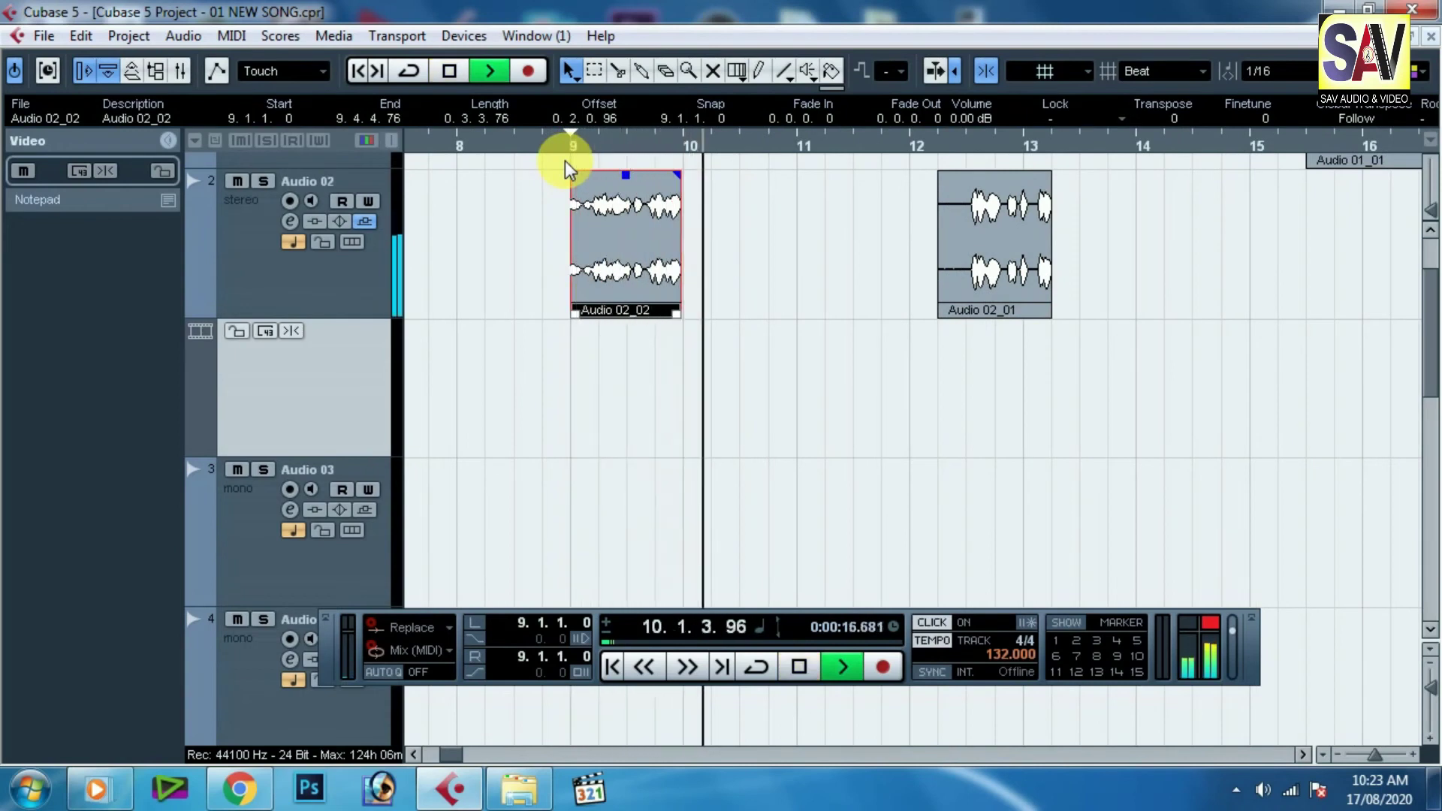
key("space")
key("space")
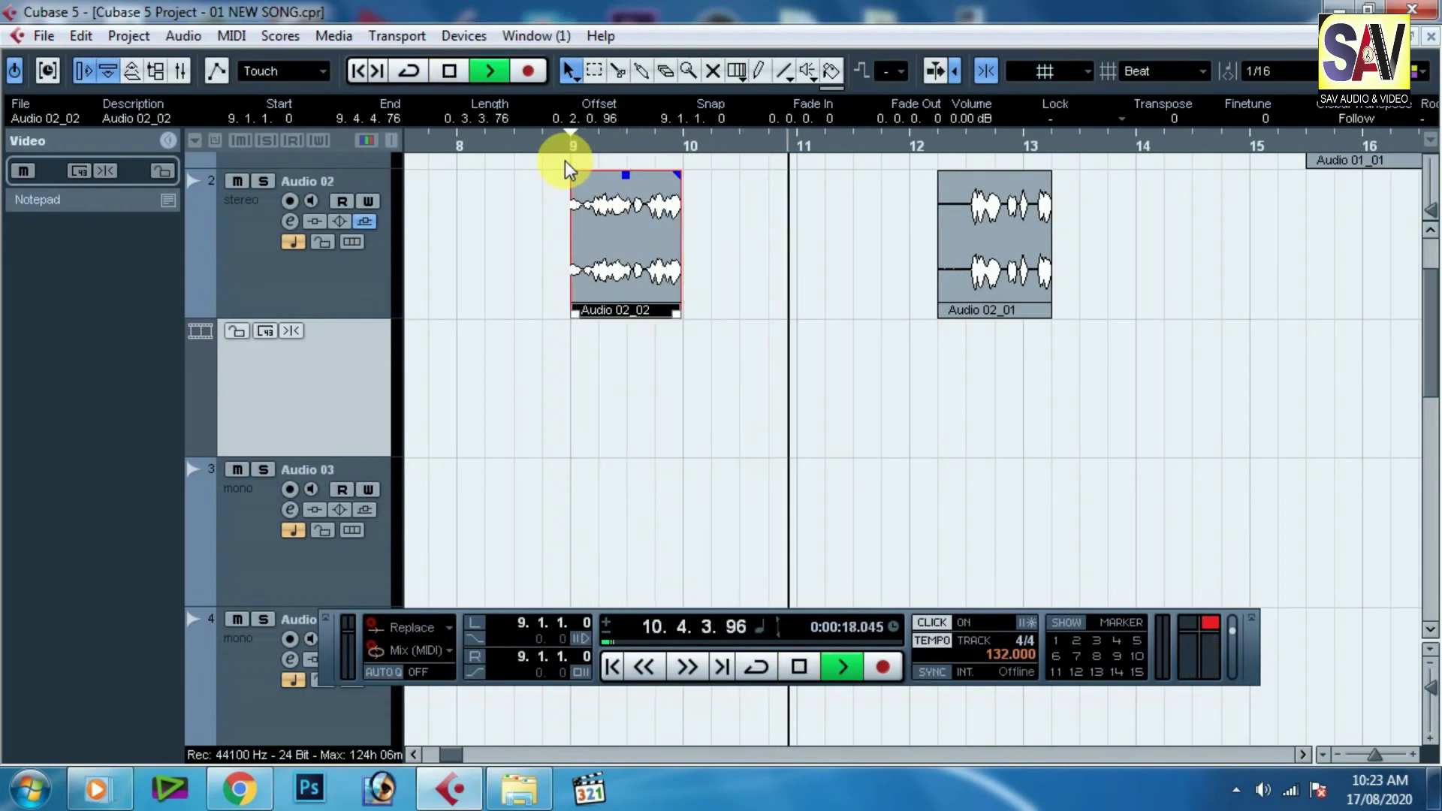
key("space")
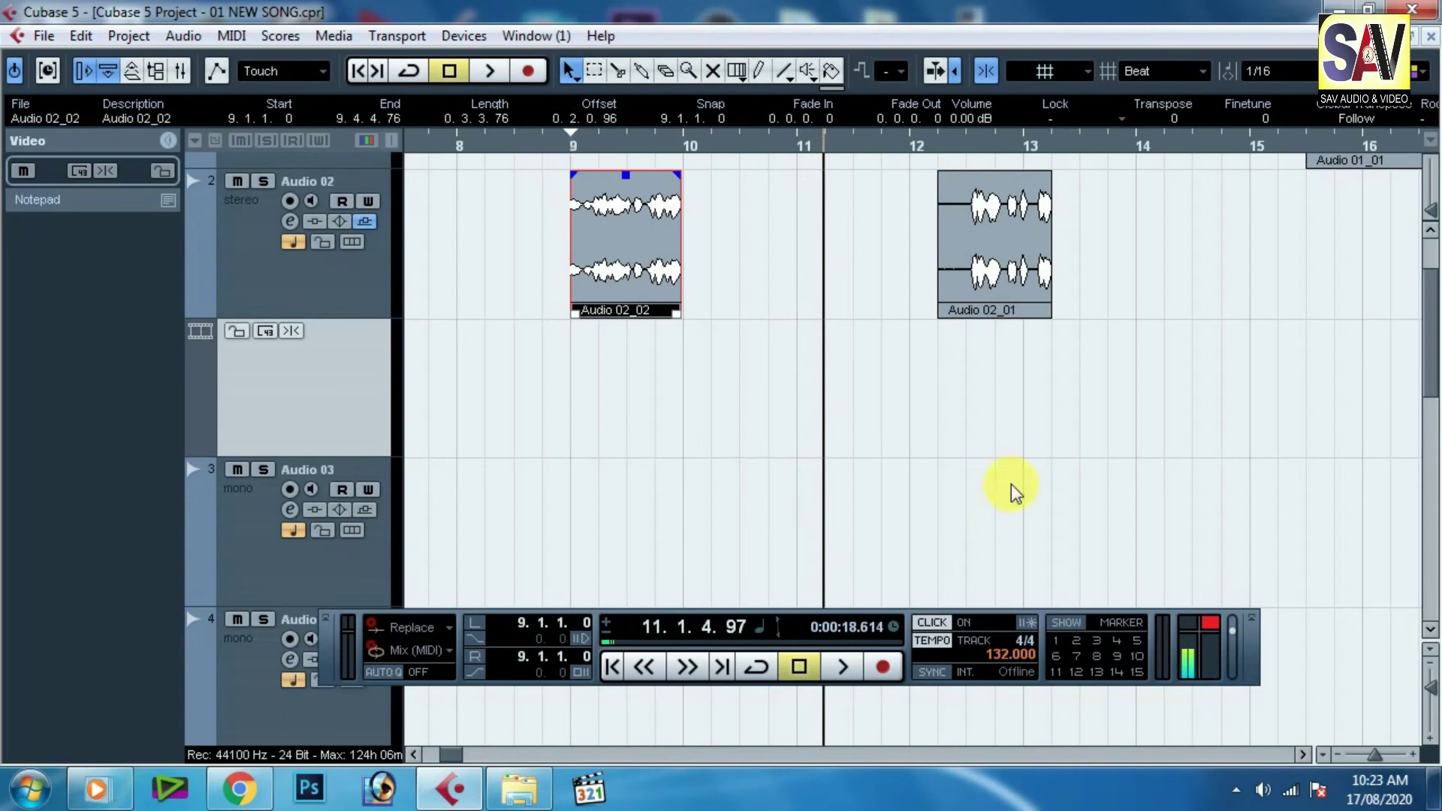
Step: Review the metronome, precount, MIDI click and audio click options in Metronome Setup, and close it without changes
left_click(352, 40)
mouse_move(376, 43)
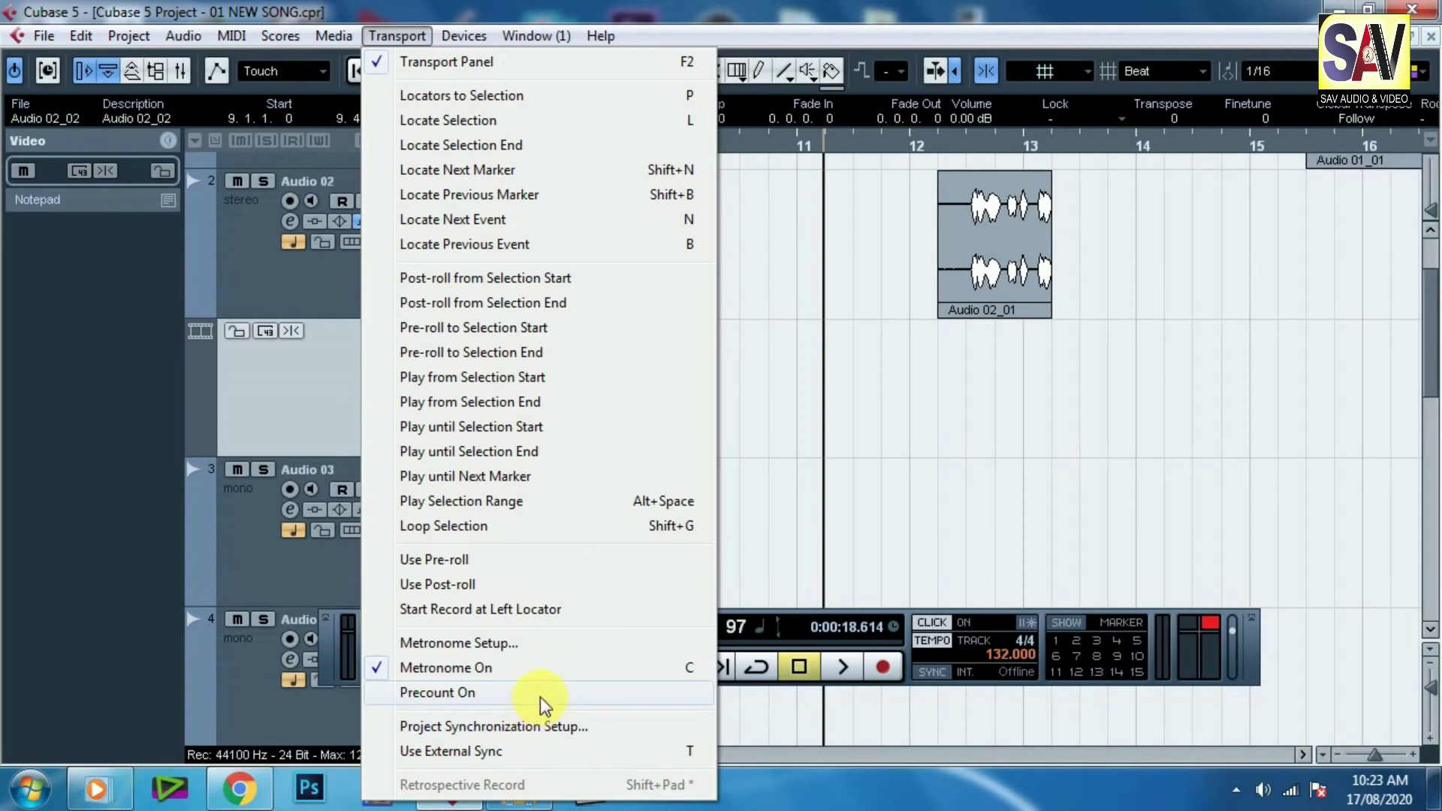
left_click(546, 644)
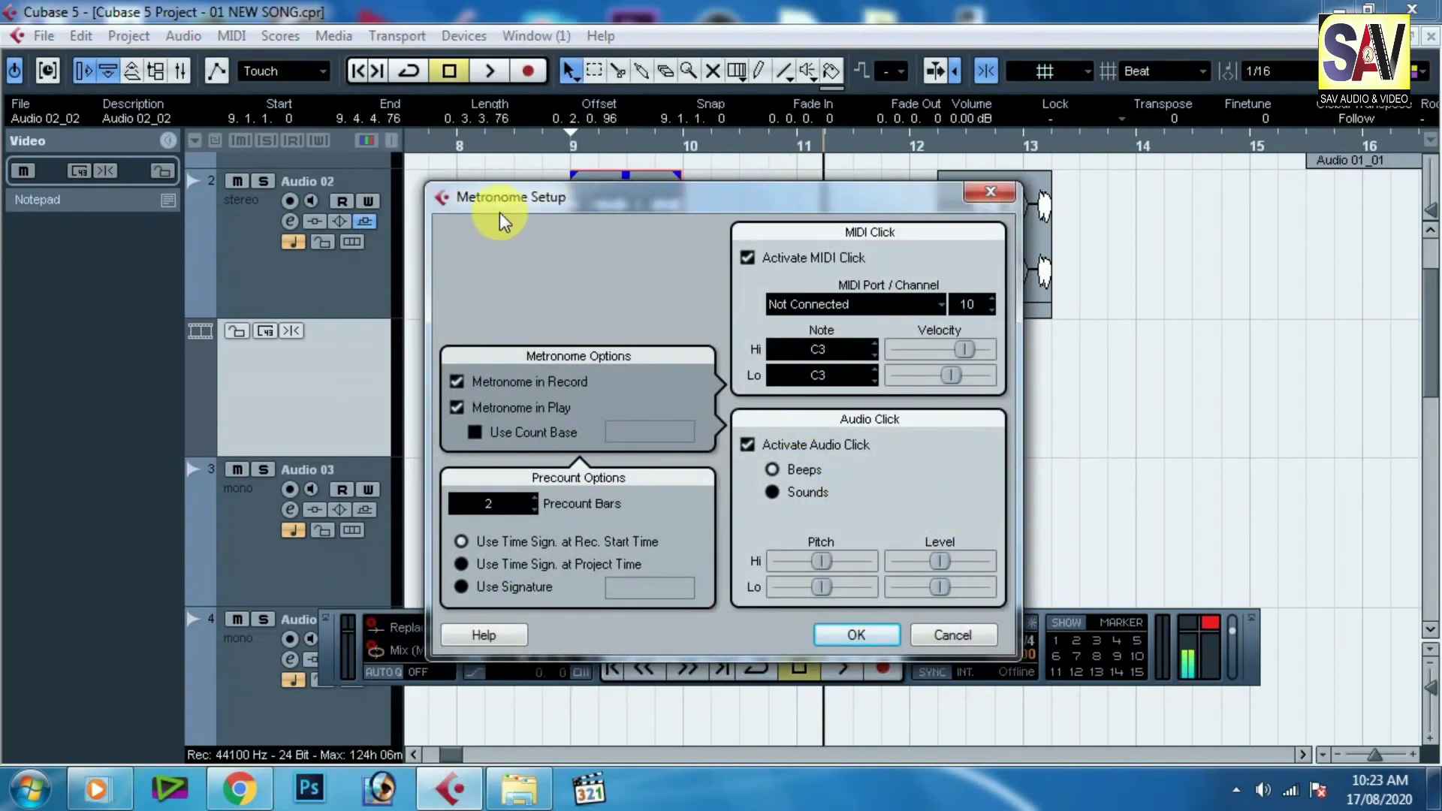
left_click(620, 201)
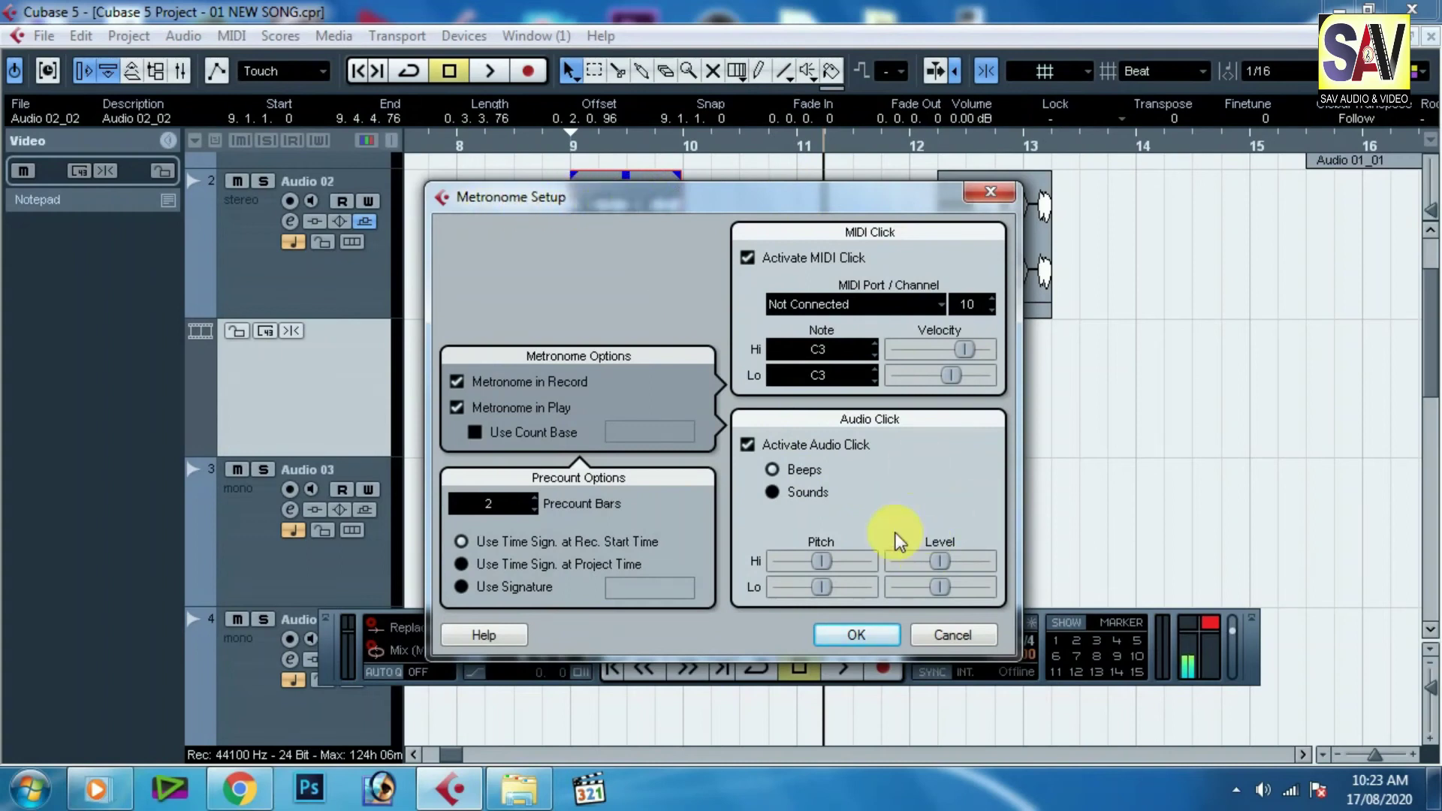
left_click_drag(832, 201, 699, 168)
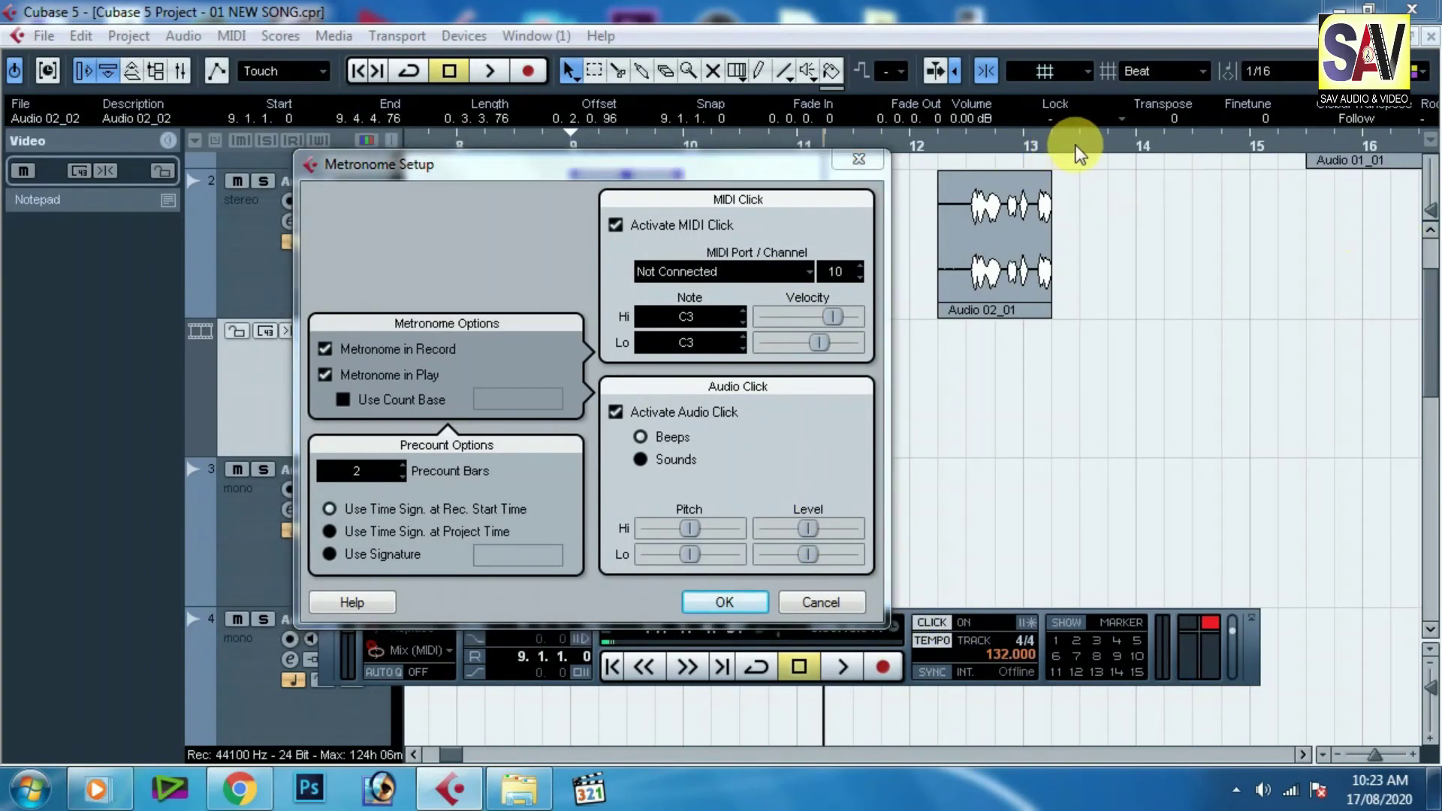
left_click(831, 604)
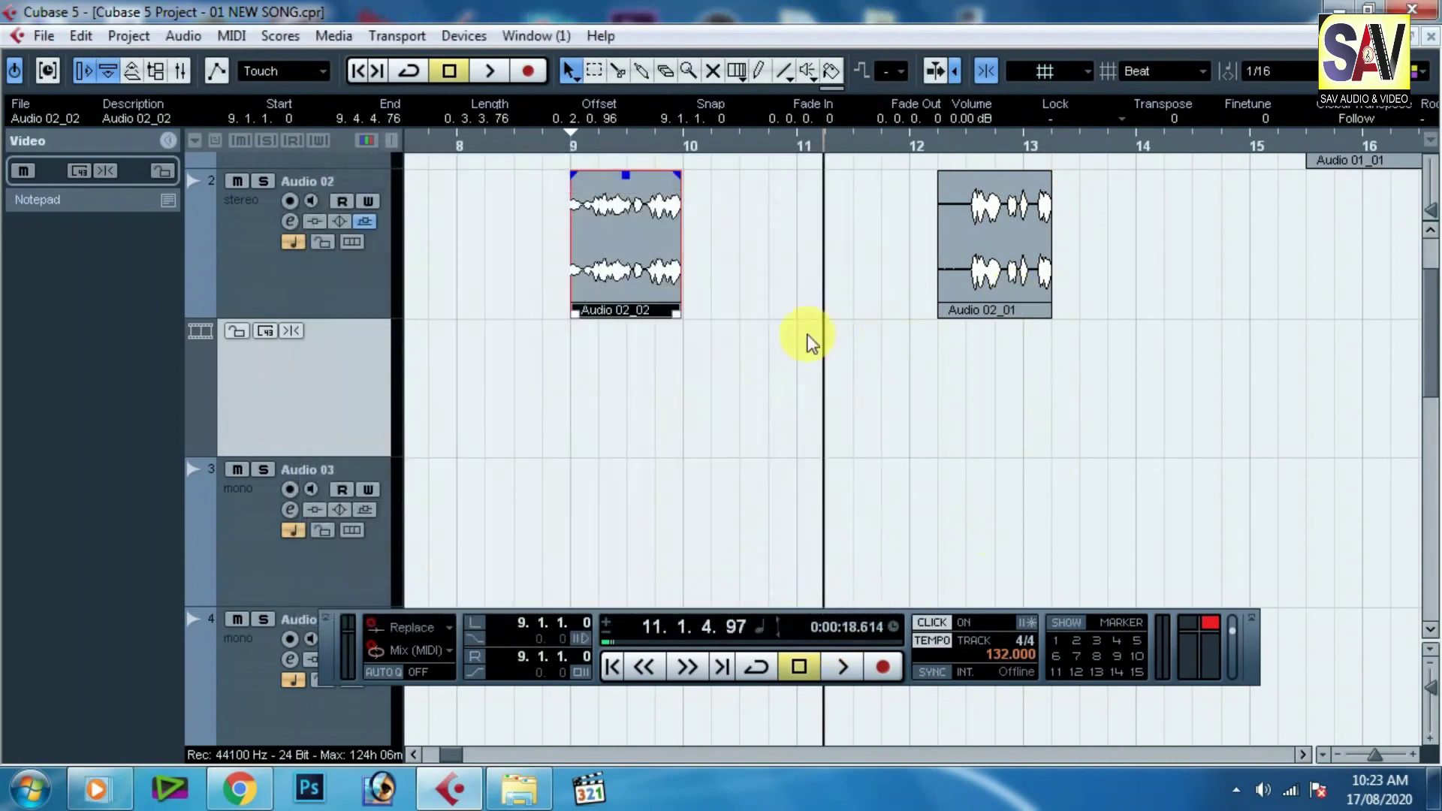
Step: Play a short stretch from 10.2.1 with the metronome click on, and stop
left_click(700, 151)
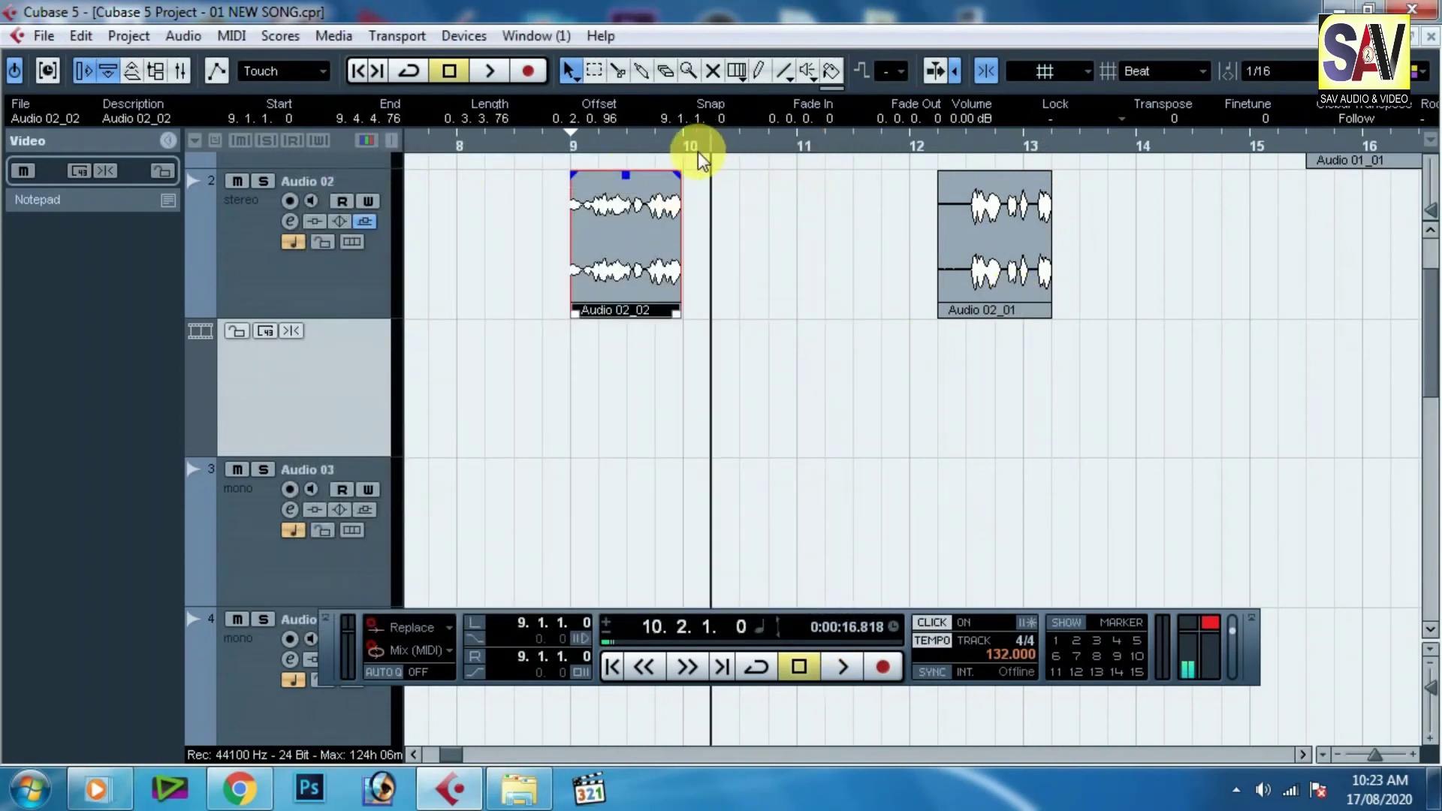
key("space")
key("space")
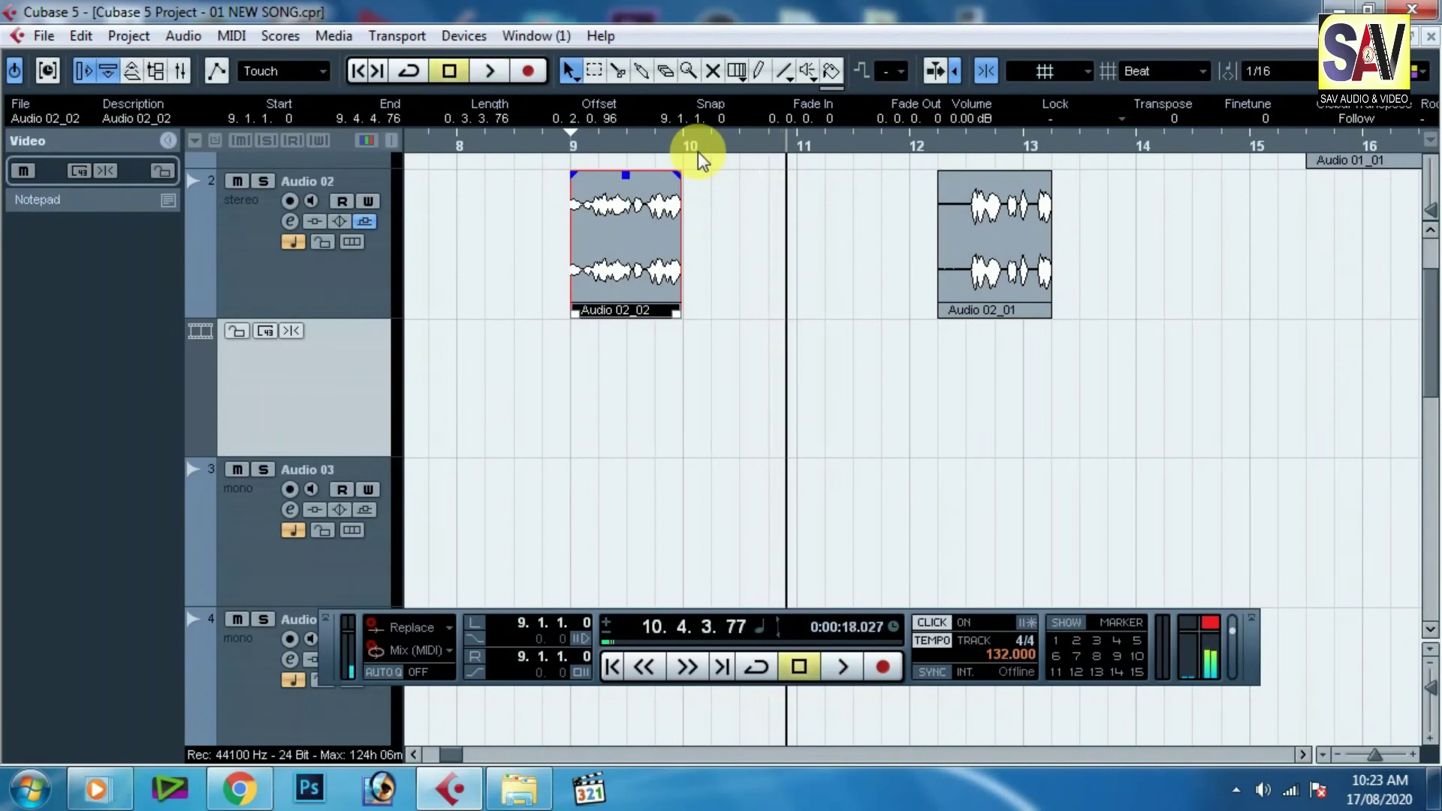
Step: Place the playhead at 32.2.1 in the empty part of the timeline and start playback
key("g")
key("g")
key("g")
key("g")
key("g")
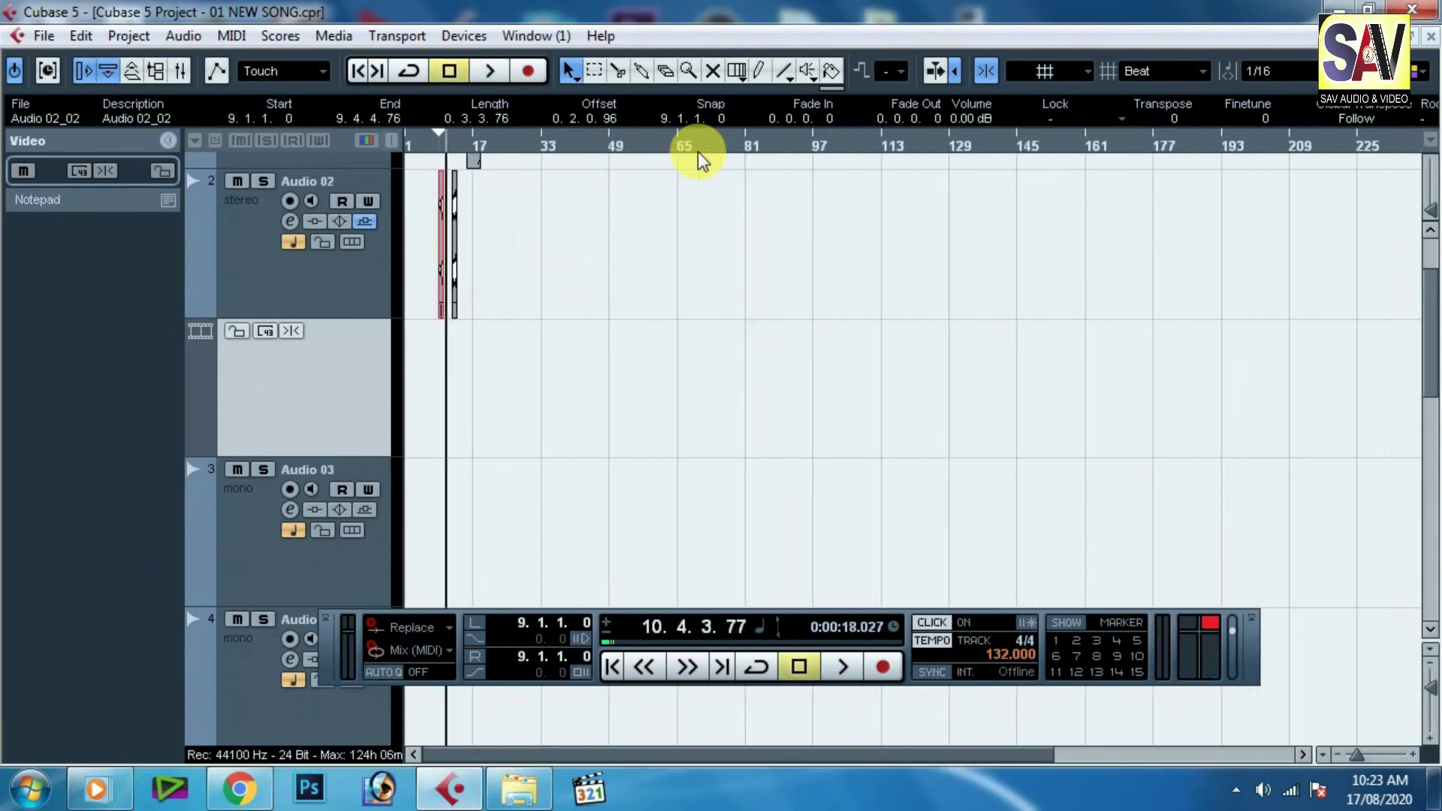
left_click_drag(545, 144, 552, 216)
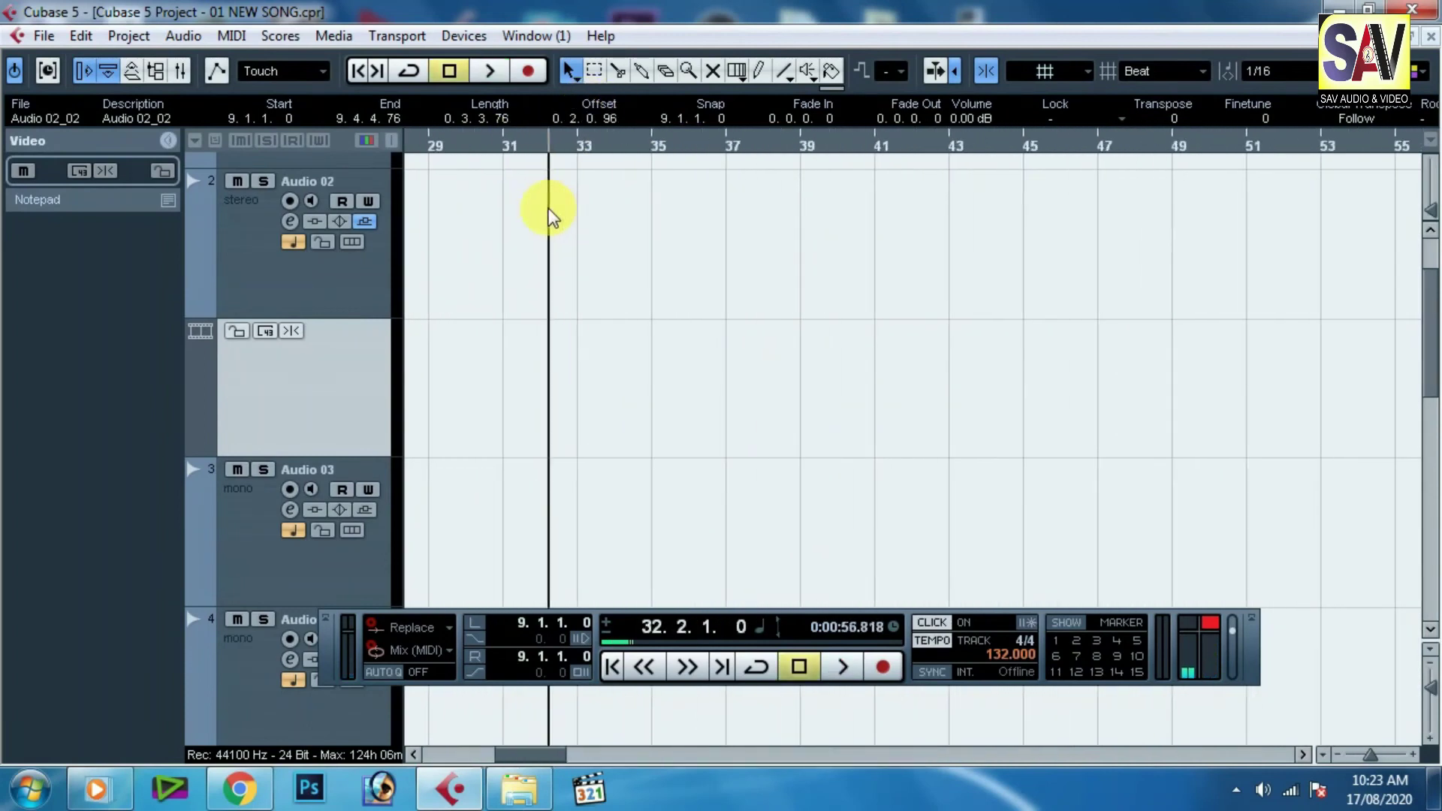
key("space")
Step: In Metronome Setup, lower the Hi and Lo audio click levels to minimum, raise both to maximum, and apply
left_click(399, 39)
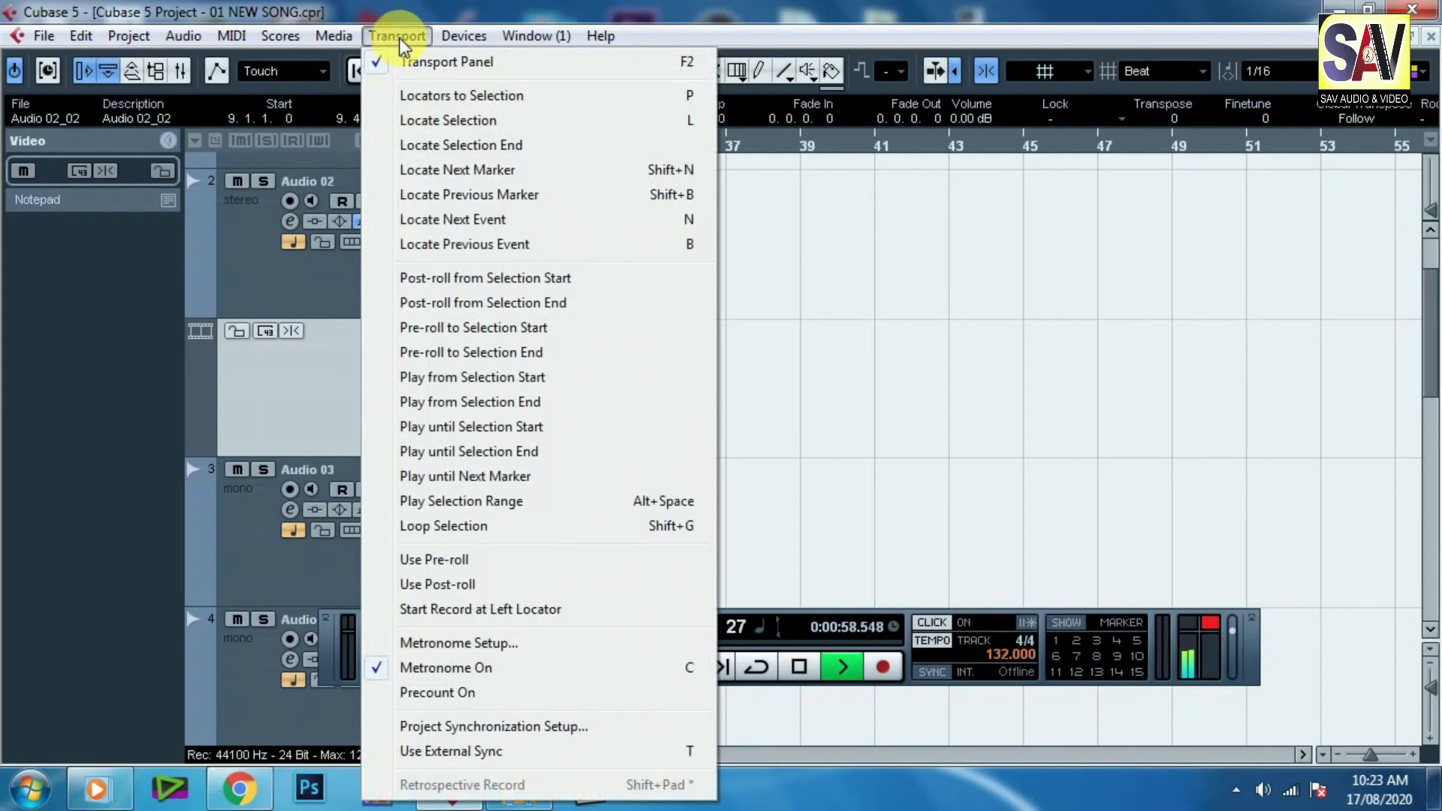
left_click(562, 644)
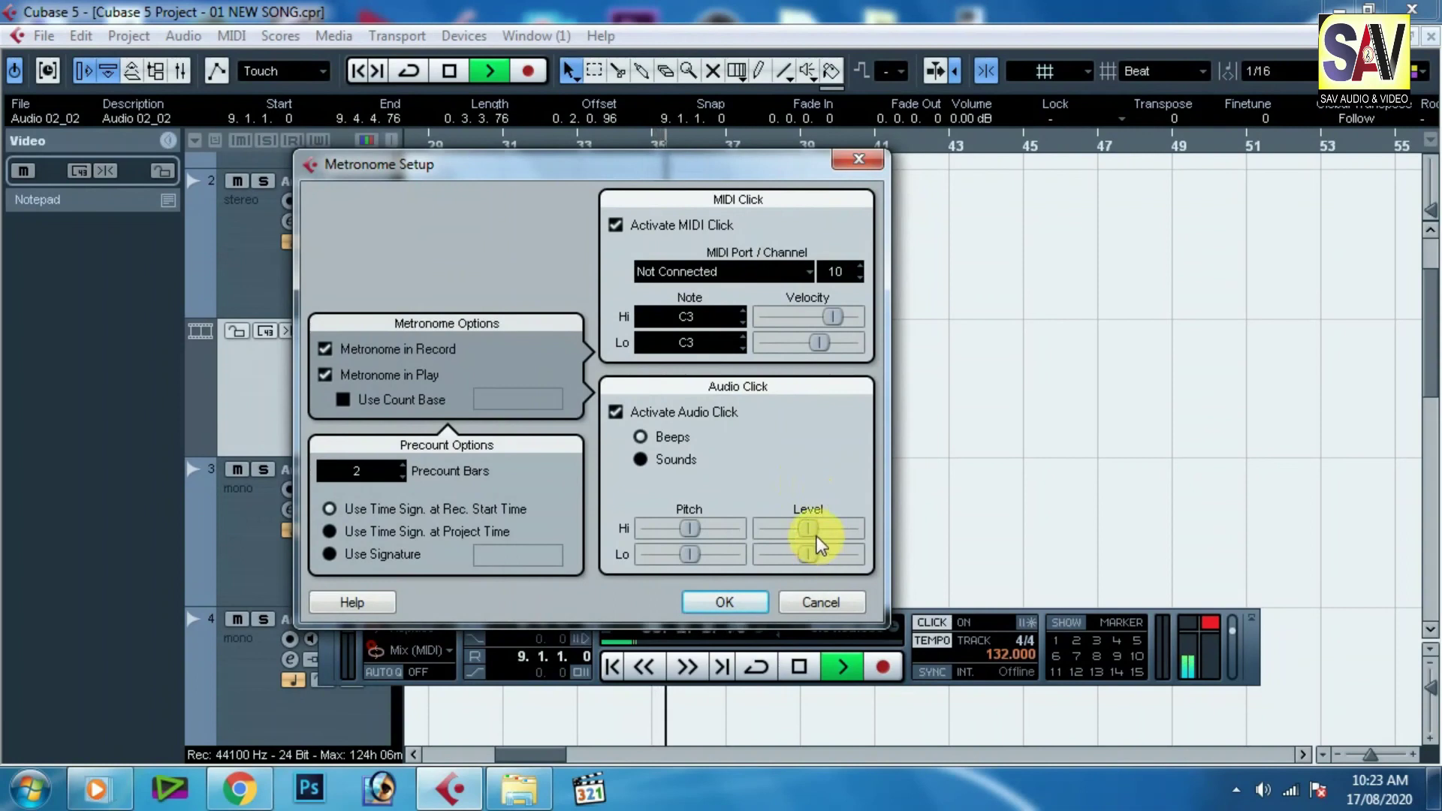
left_click_drag(807, 554, 737, 534)
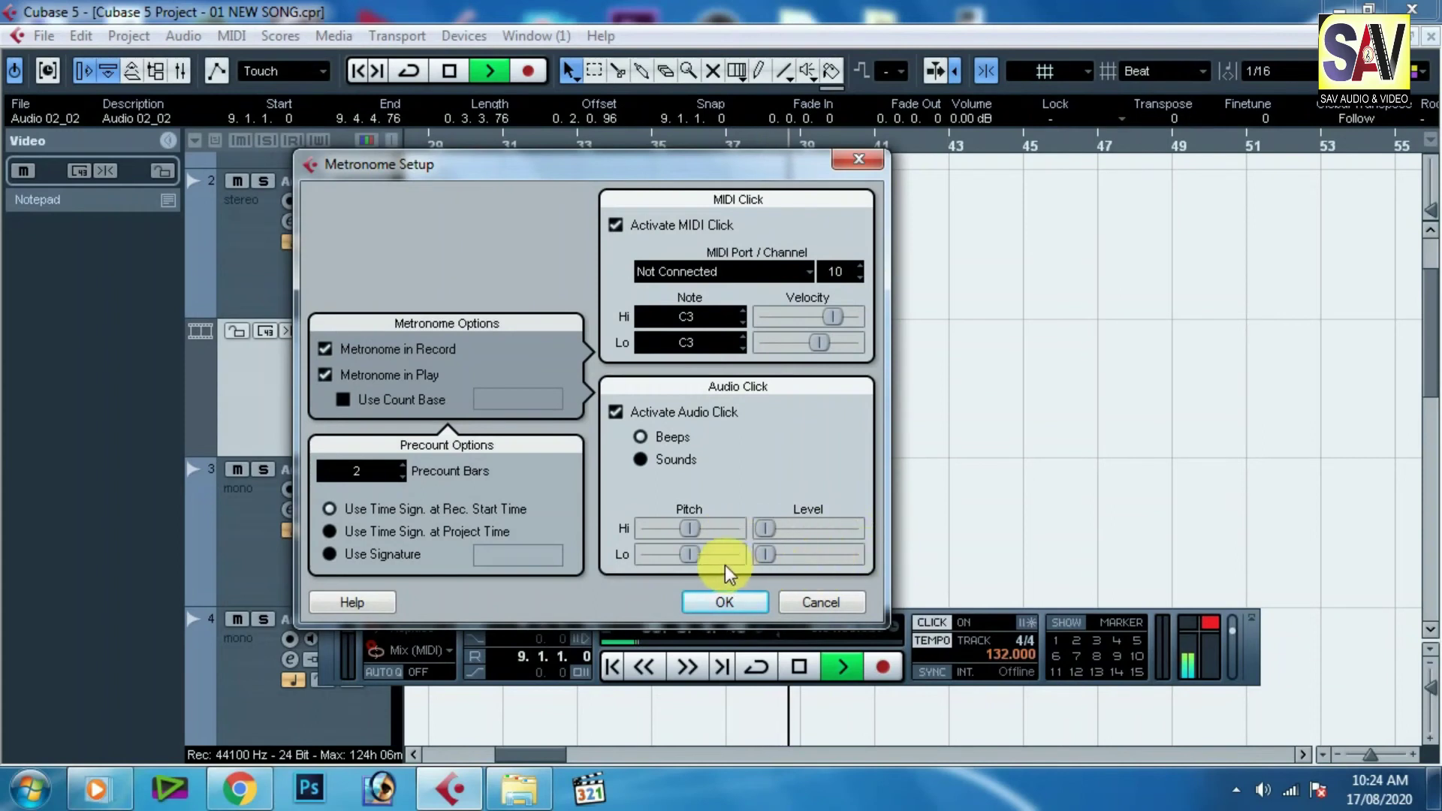
left_click_drag(774, 529, 883, 535)
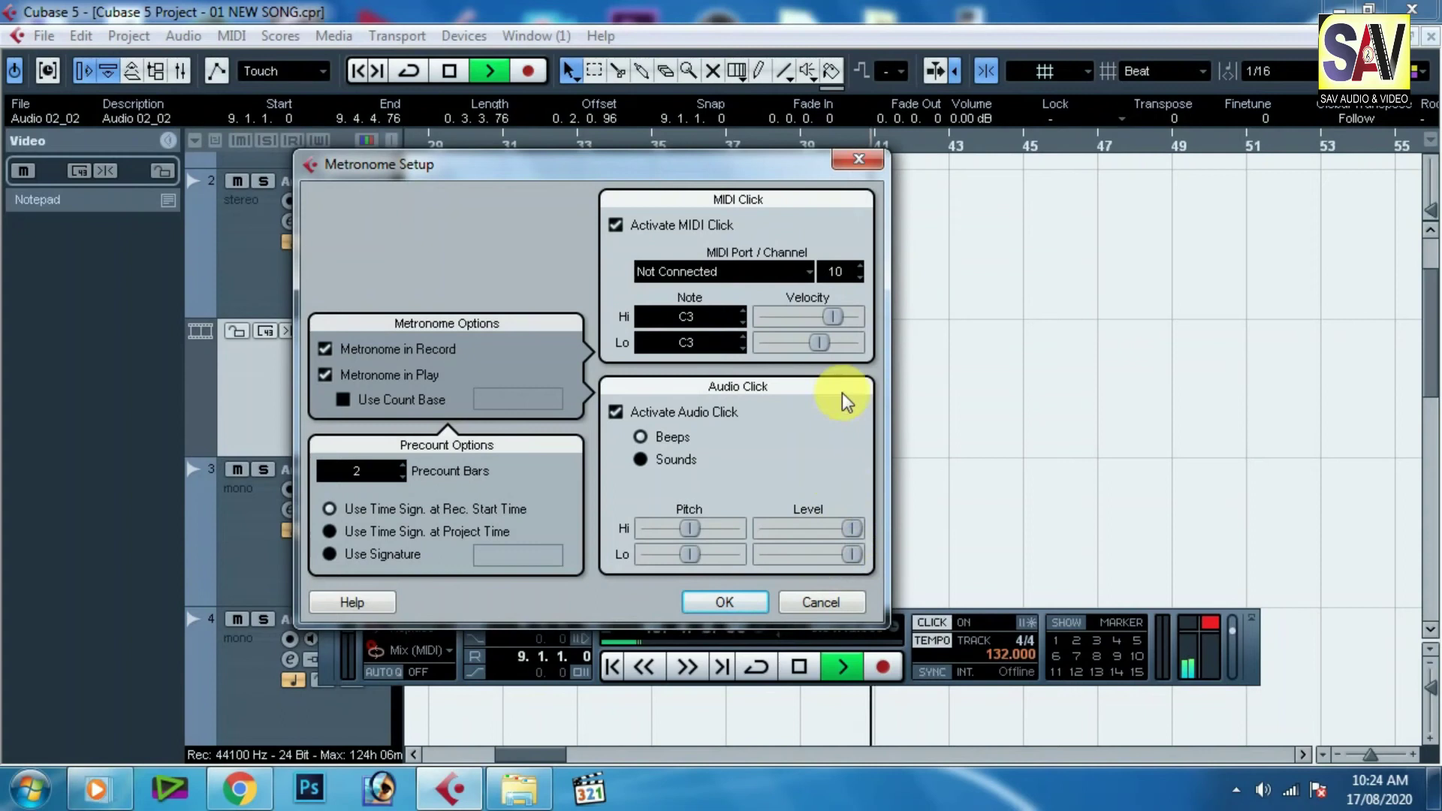
left_click(749, 601)
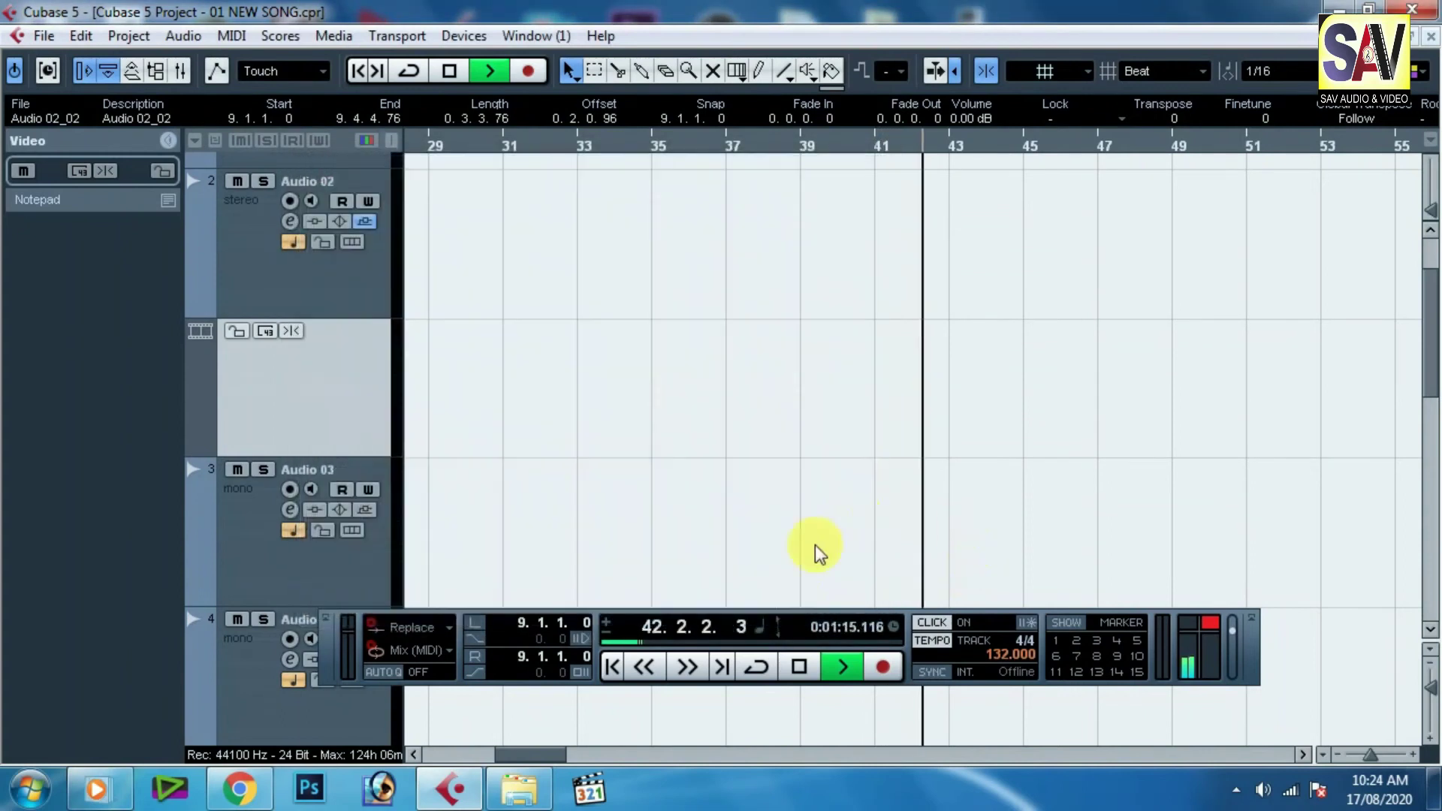
Step: Stop playback, turn the metronome click off, and review the metronome and precount commands
key("space")
left_click(935, 629)
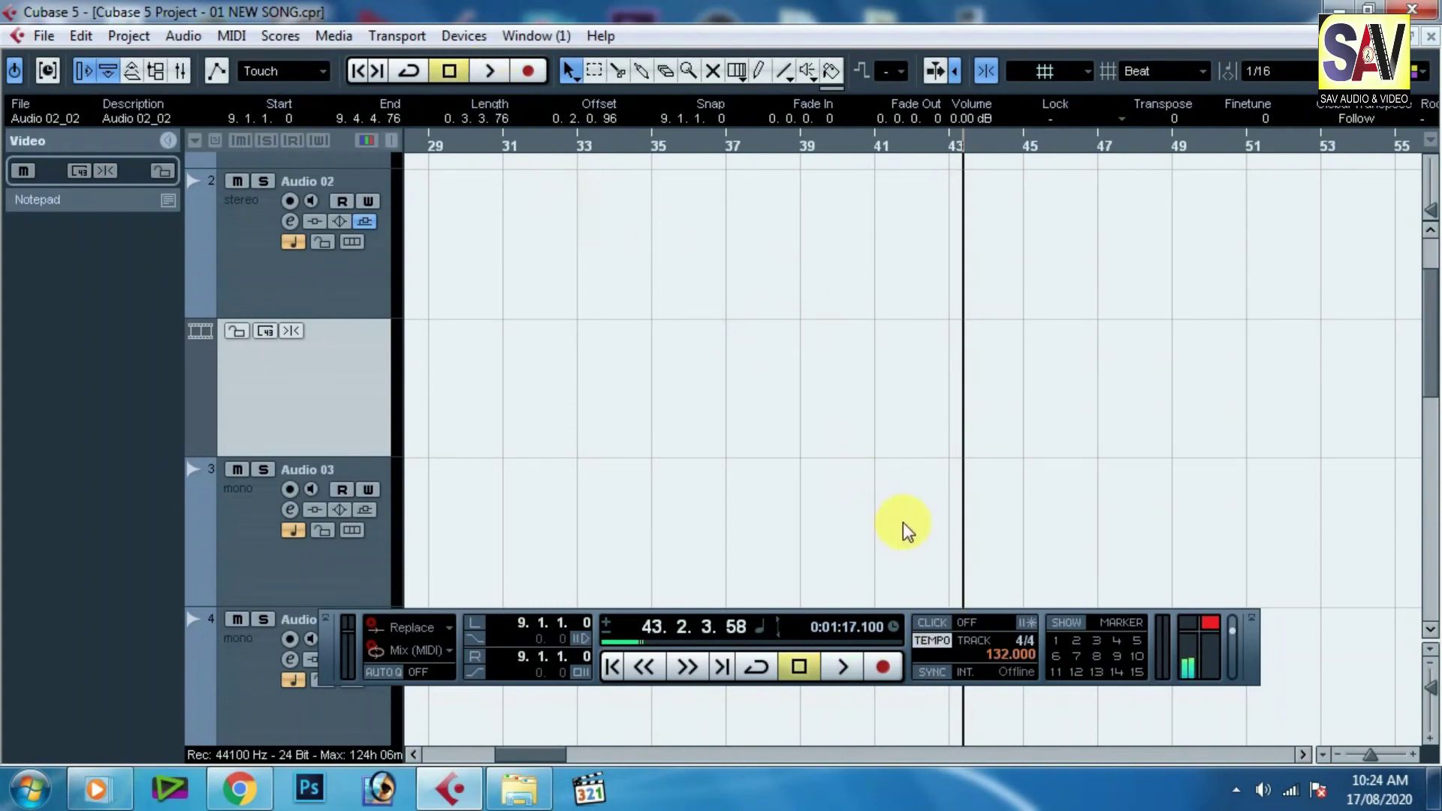
left_click(396, 35)
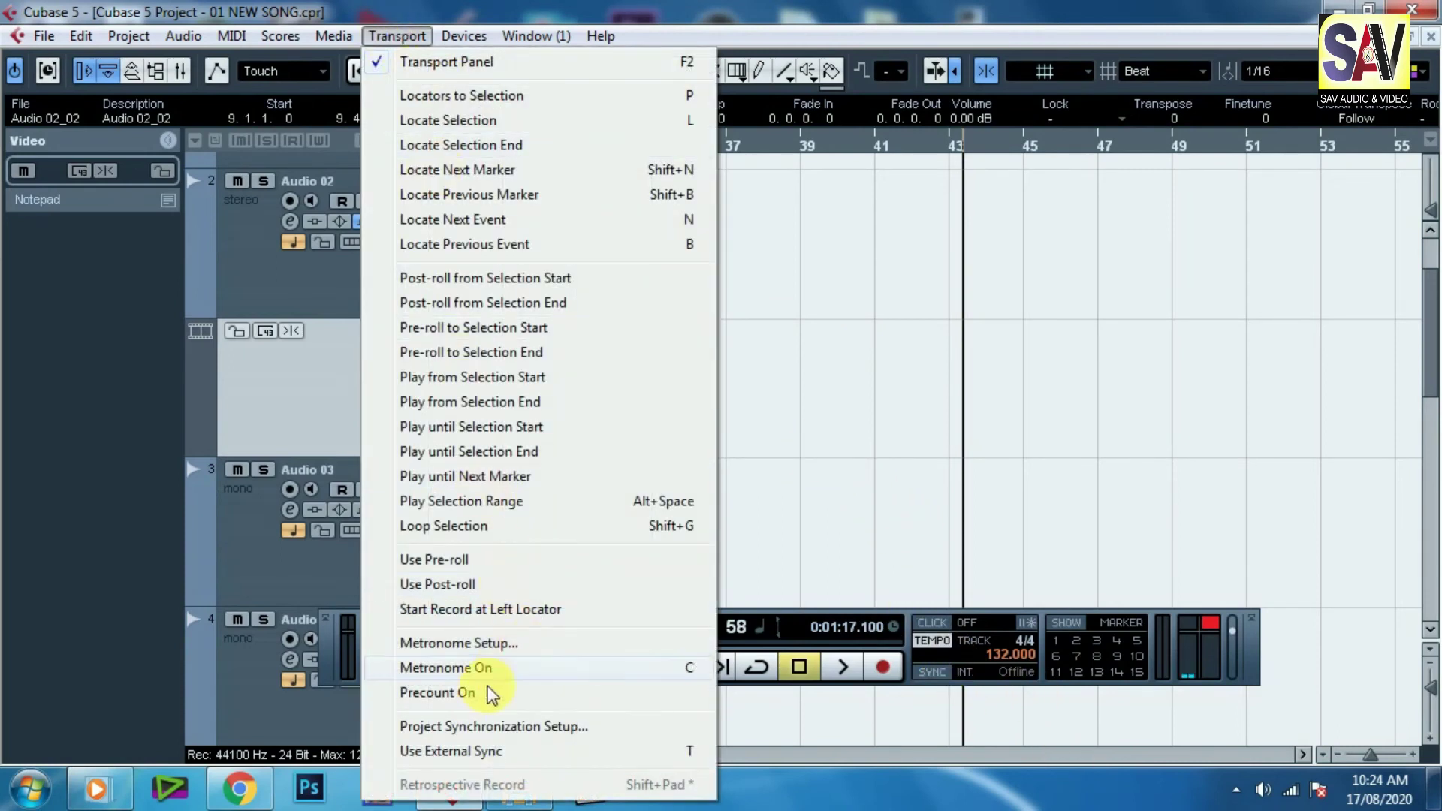
Step: Review the available ASIO drivers for the VST Audio System in Device Setup, choose FL Studio ASIO, and keep the current driver
left_click(478, 36)
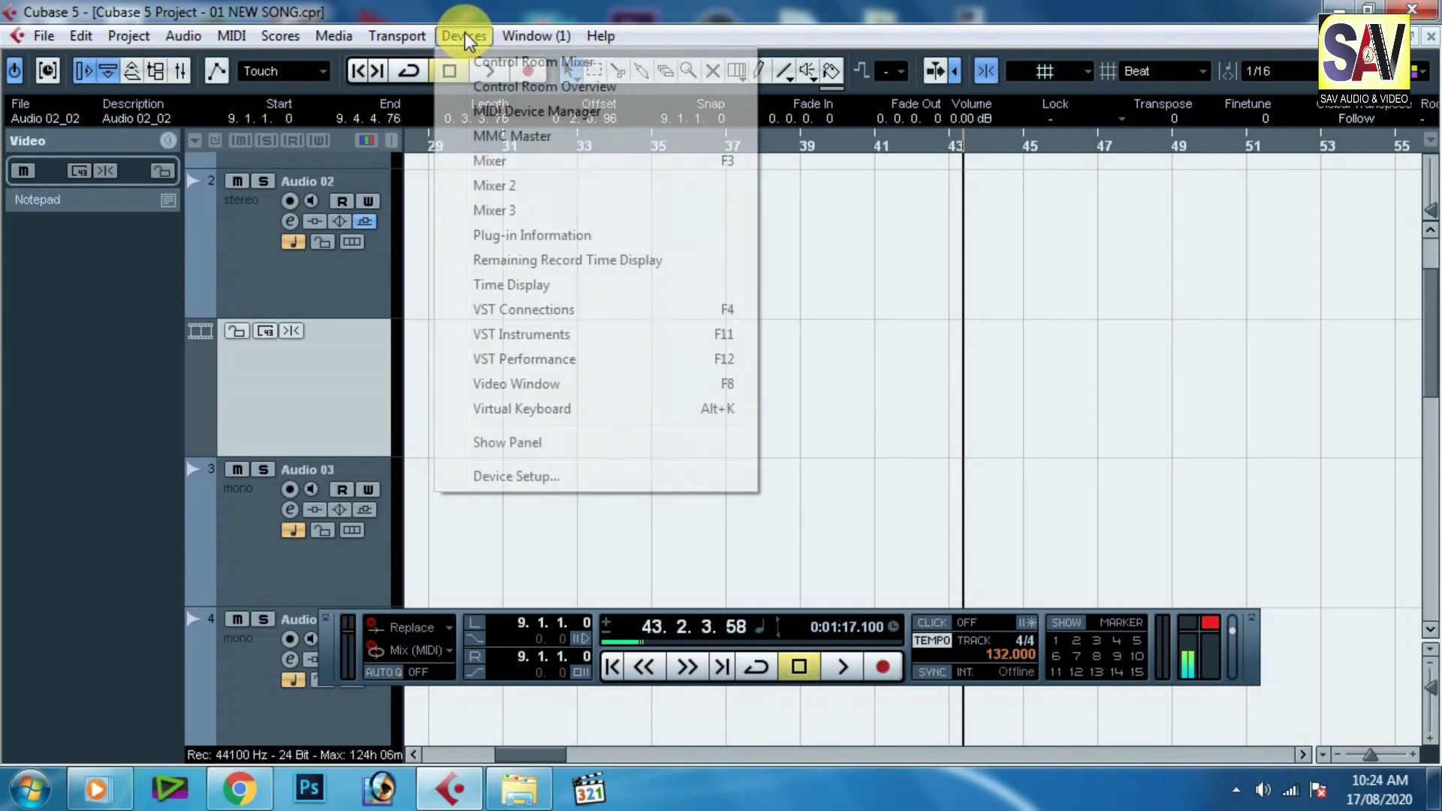
left_click(541, 478)
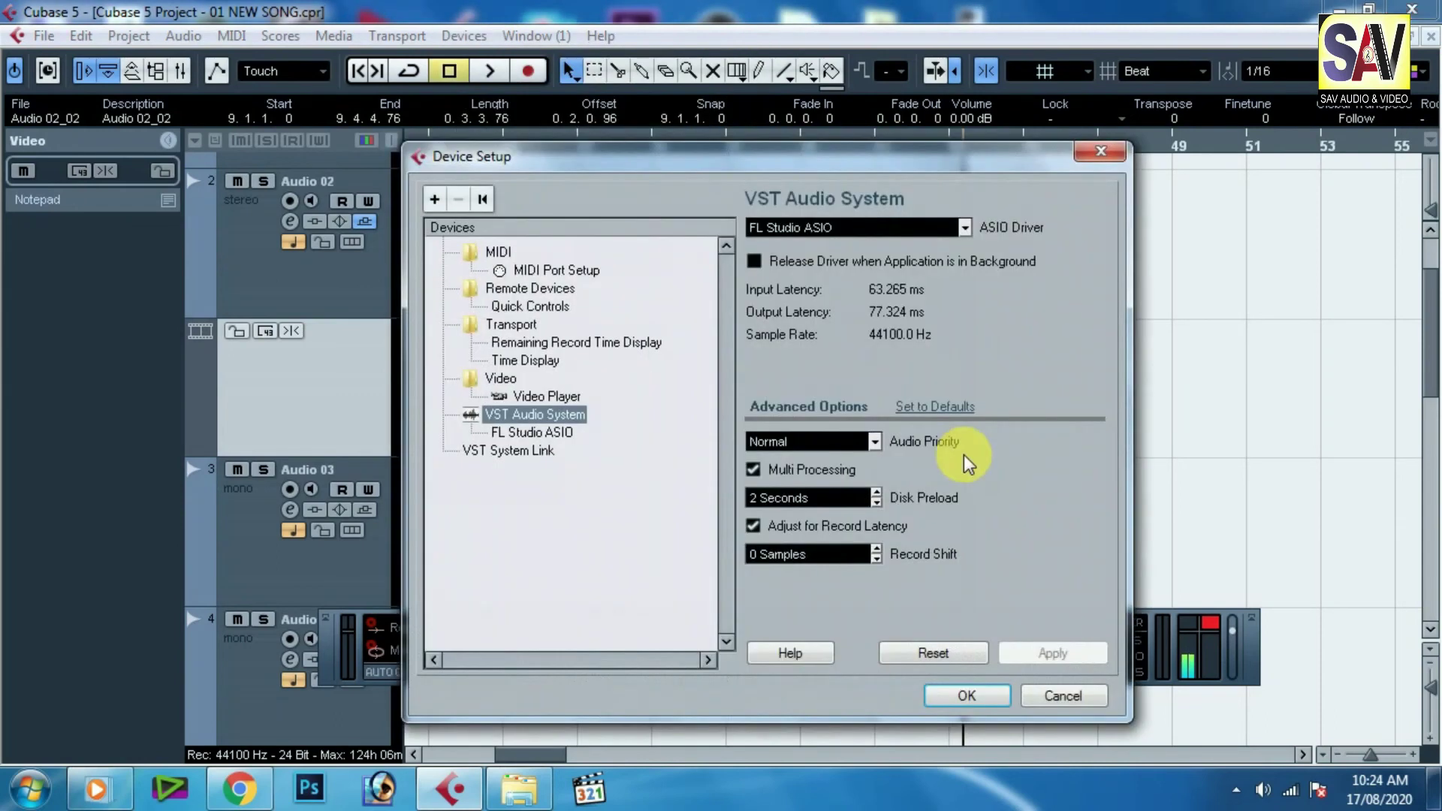
left_click(963, 228)
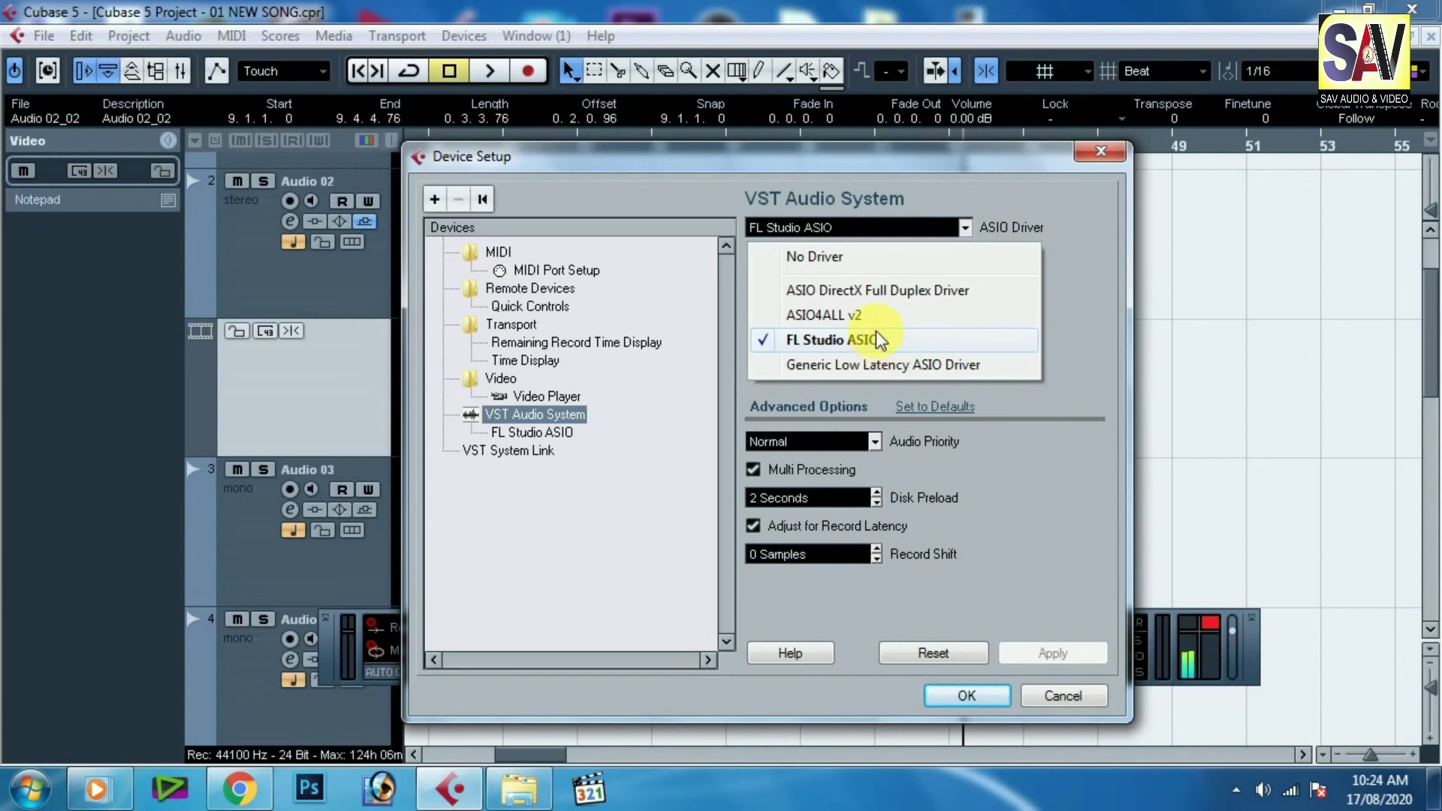
left_click(889, 154)
left_click(861, 224)
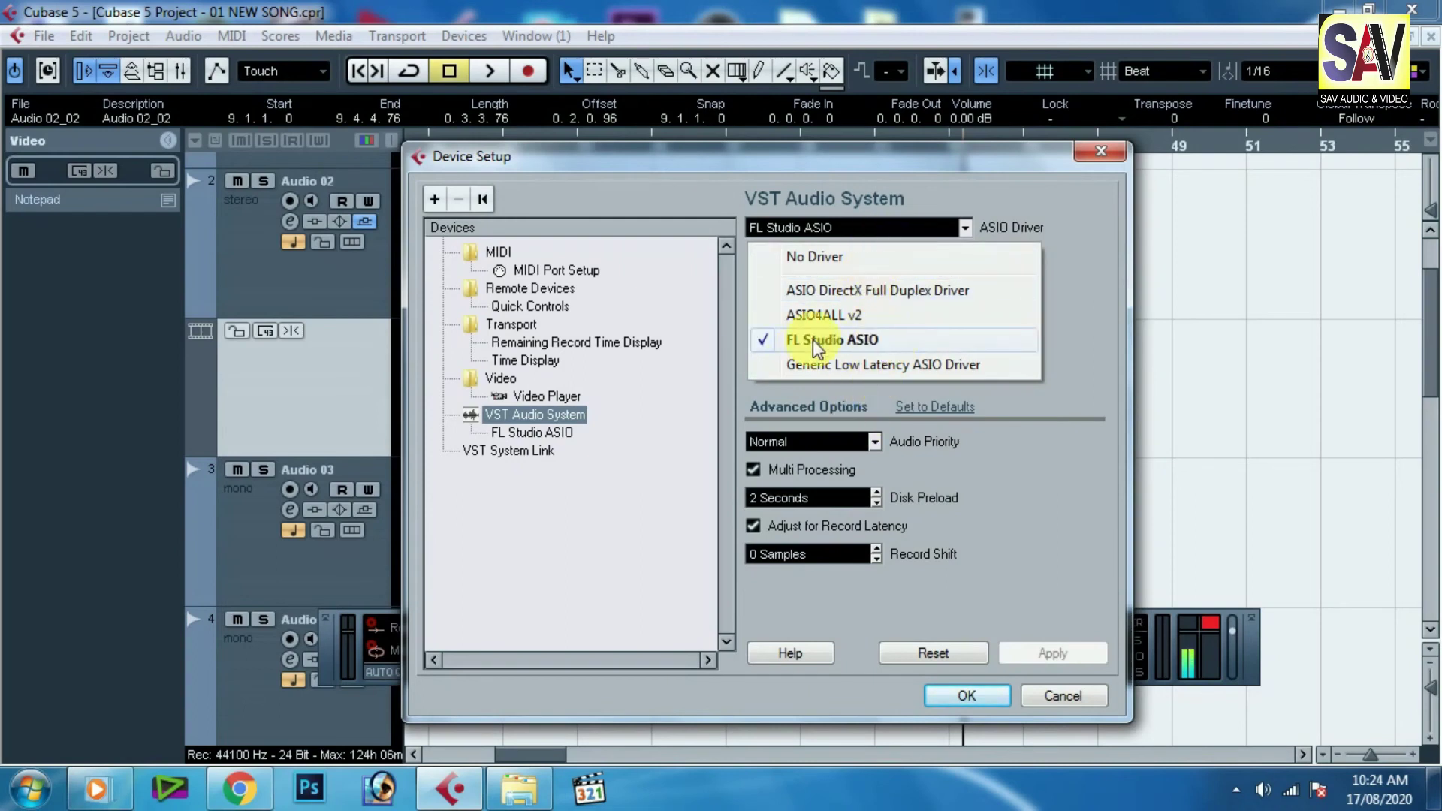
left_click(860, 344)
left_click(771, 468)
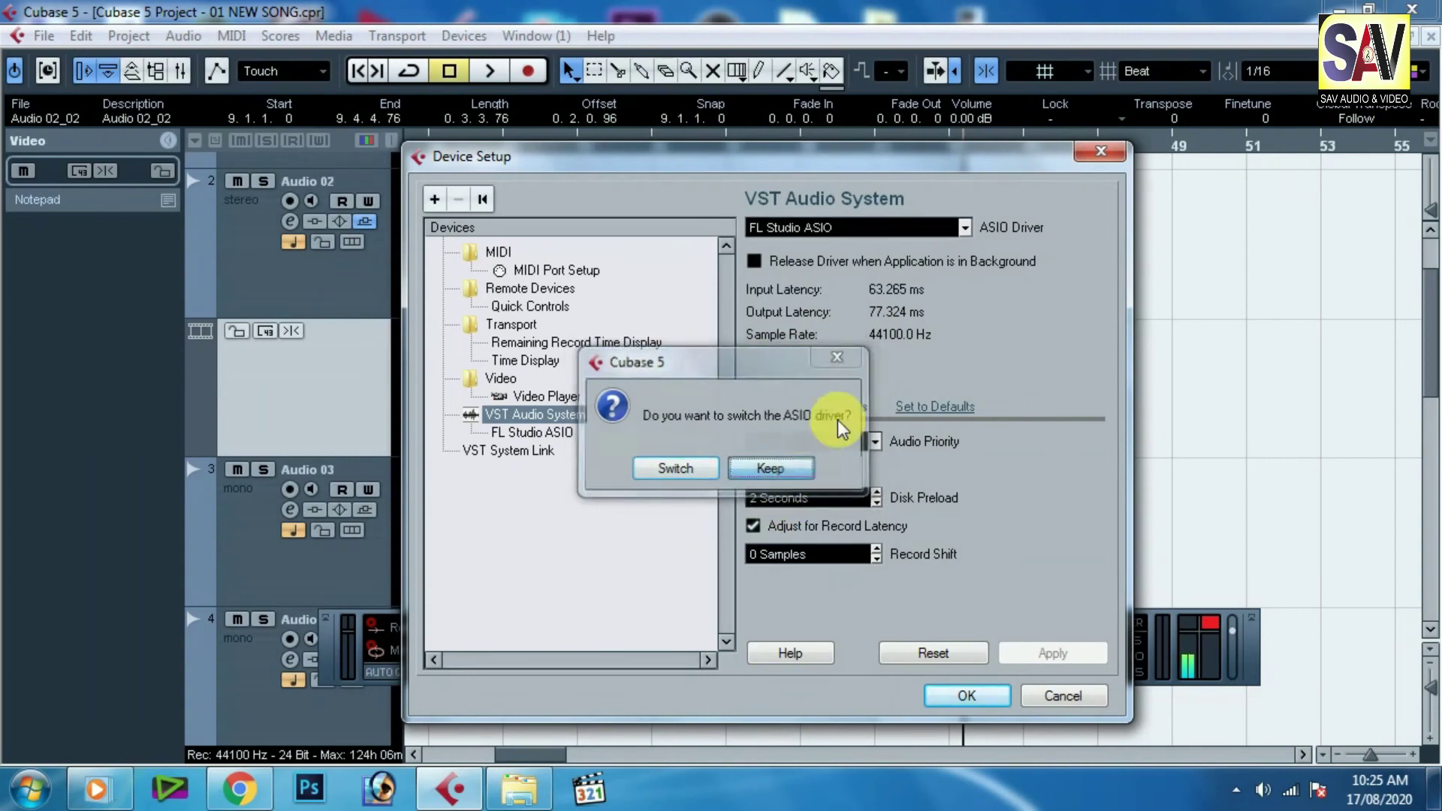
Step: Review the ASIO driver list for the VST Audio System in Device Setup and close the dialog without changes
left_click(901, 227)
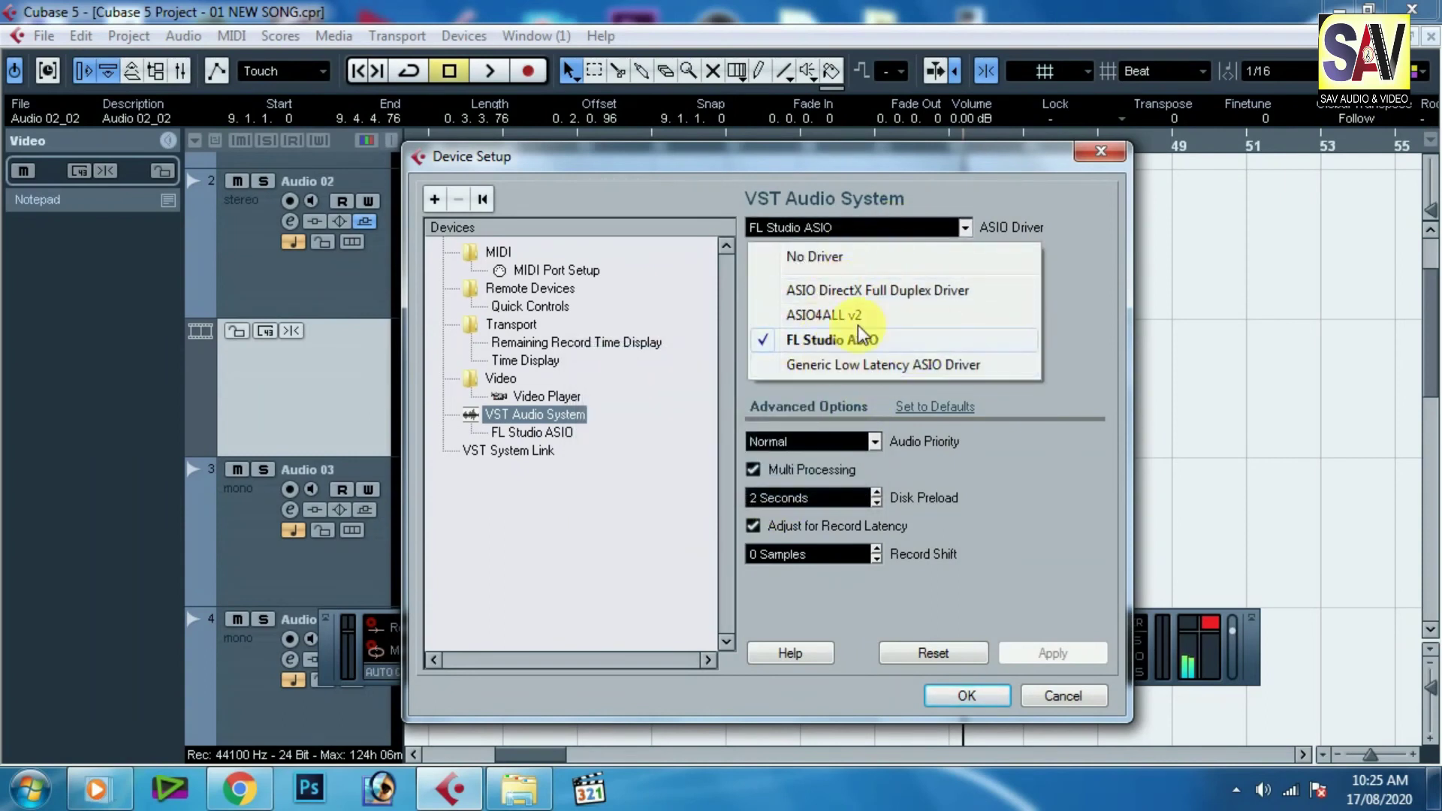
left_click(1072, 698)
left_click(1067, 696)
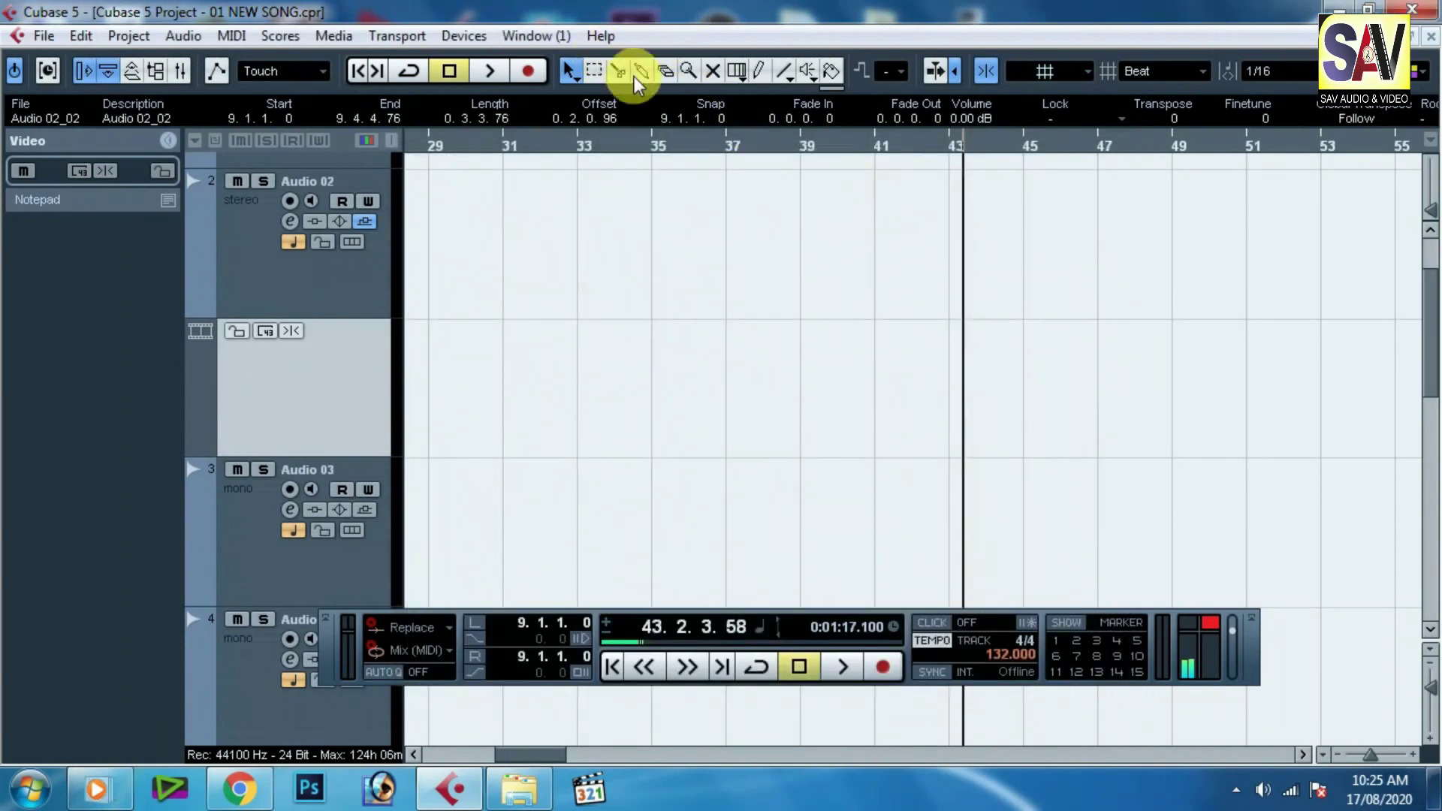
left_click(466, 39)
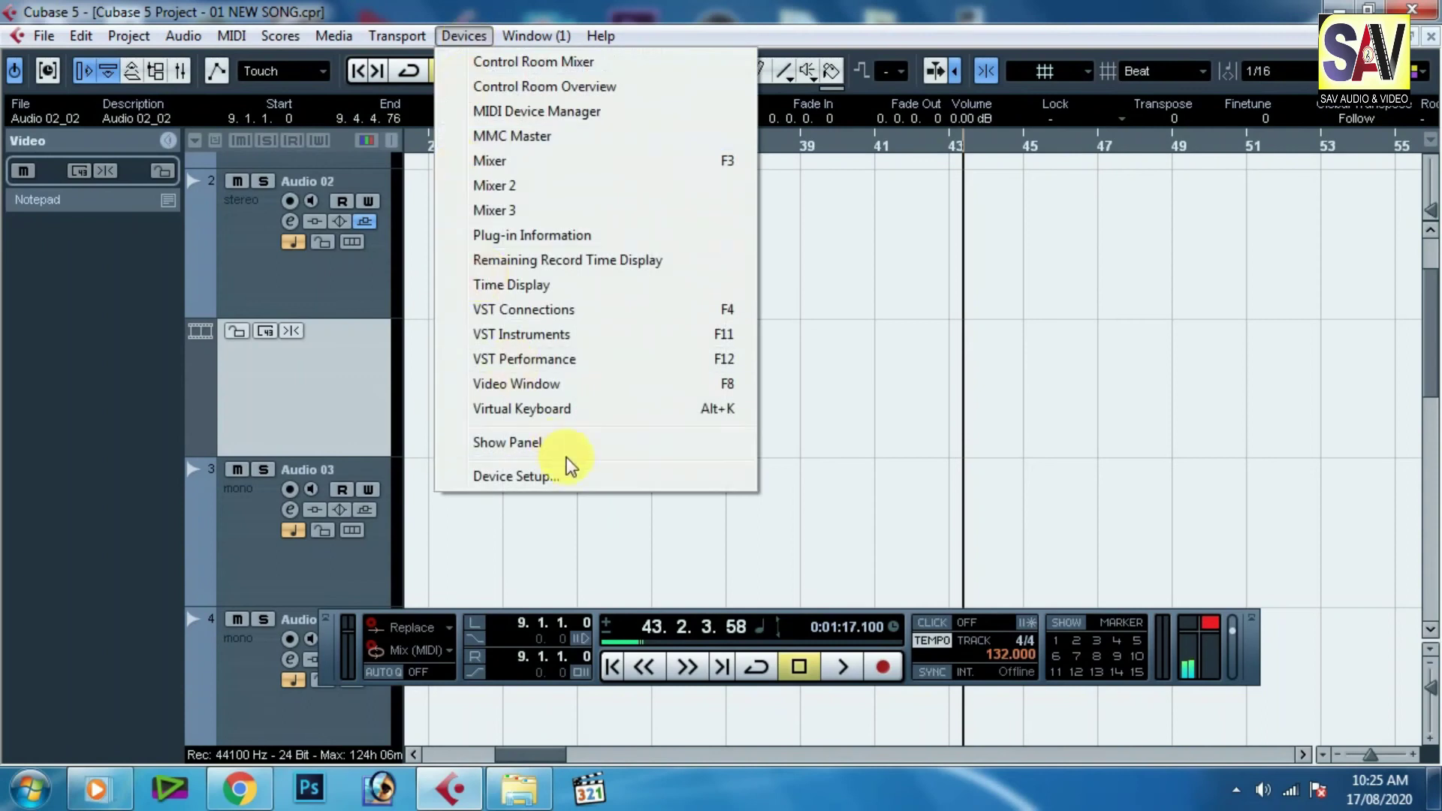
left_click(602, 476)
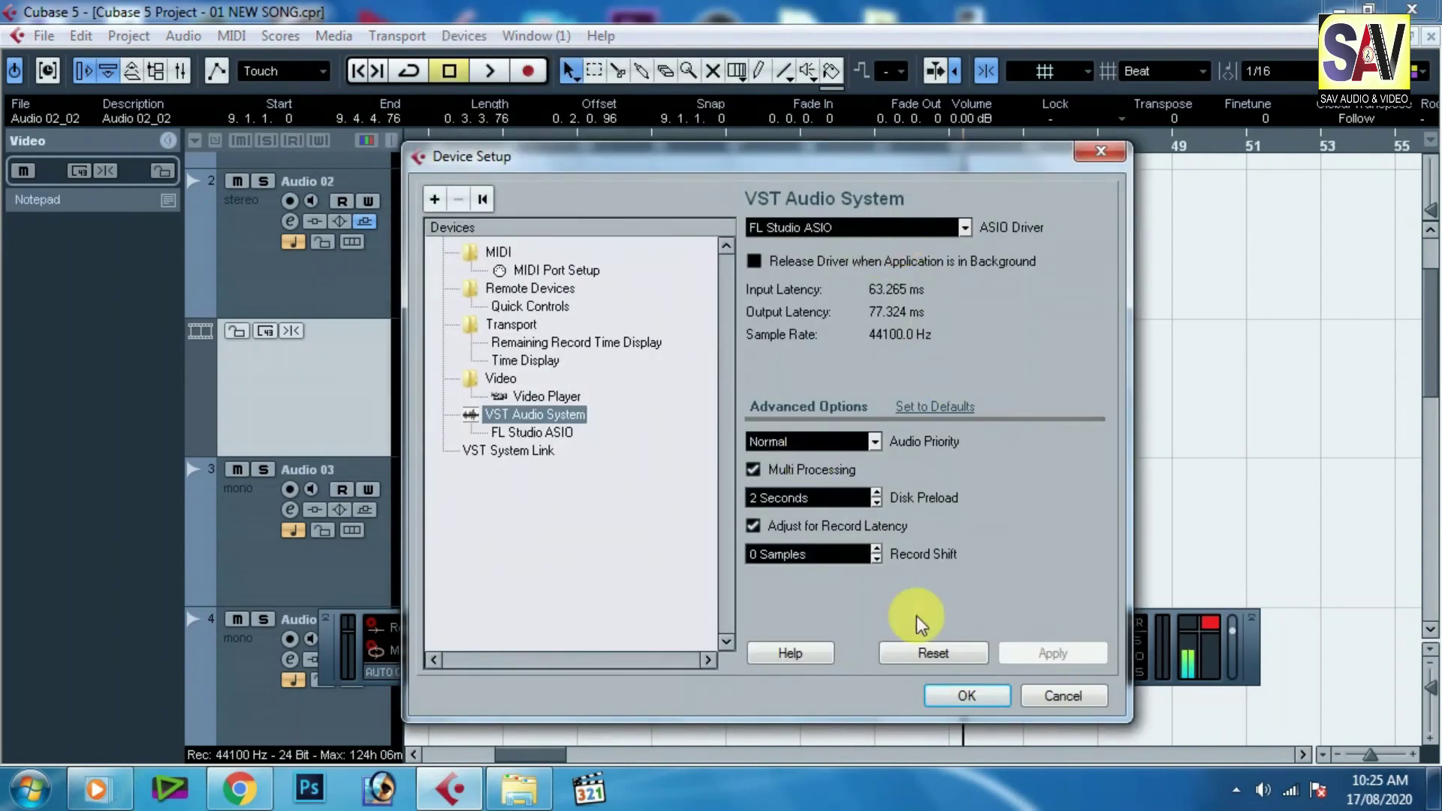
left_click(1064, 696)
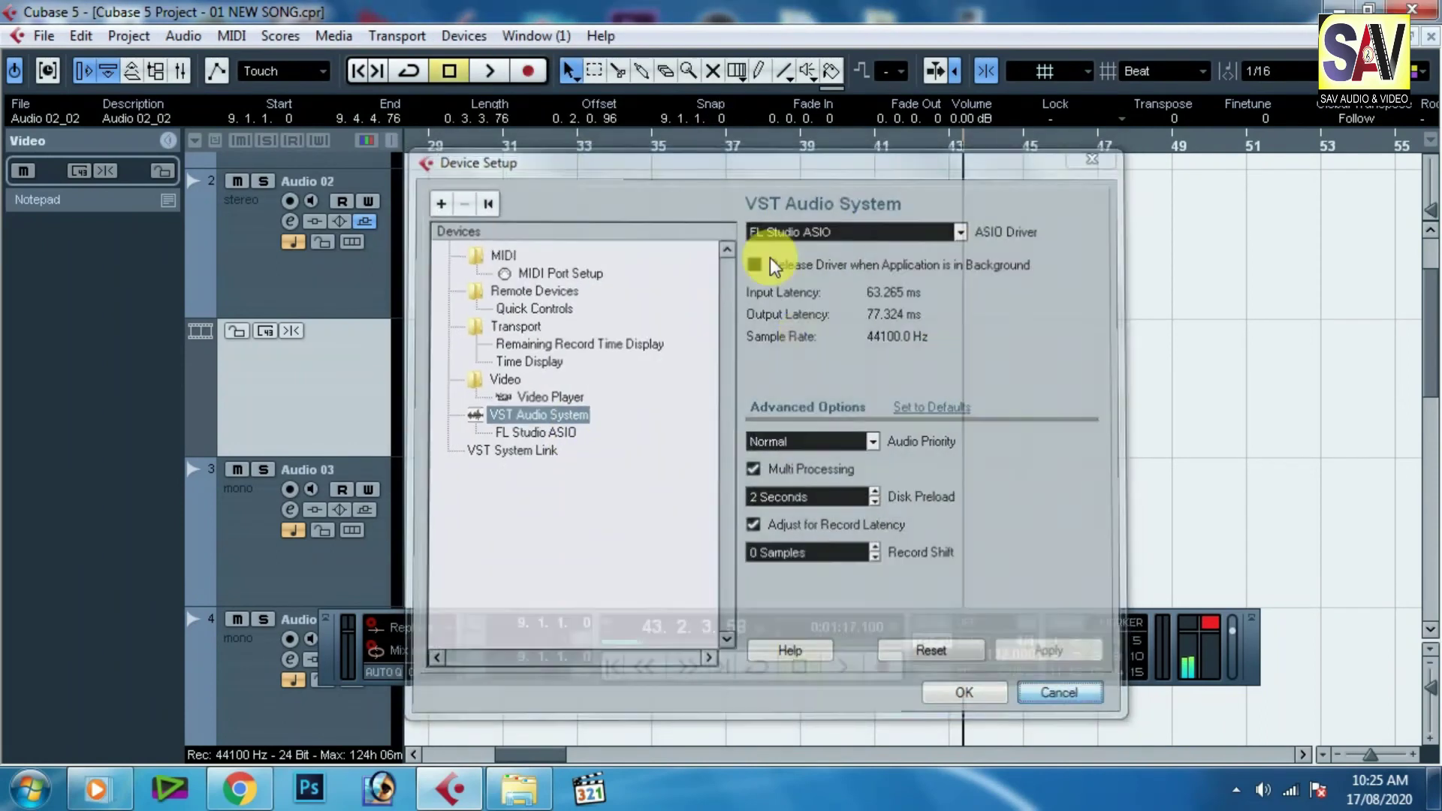
Step: Open VST Connections and delete the Stereo In input bus even though the project uses it
left_click(484, 38)
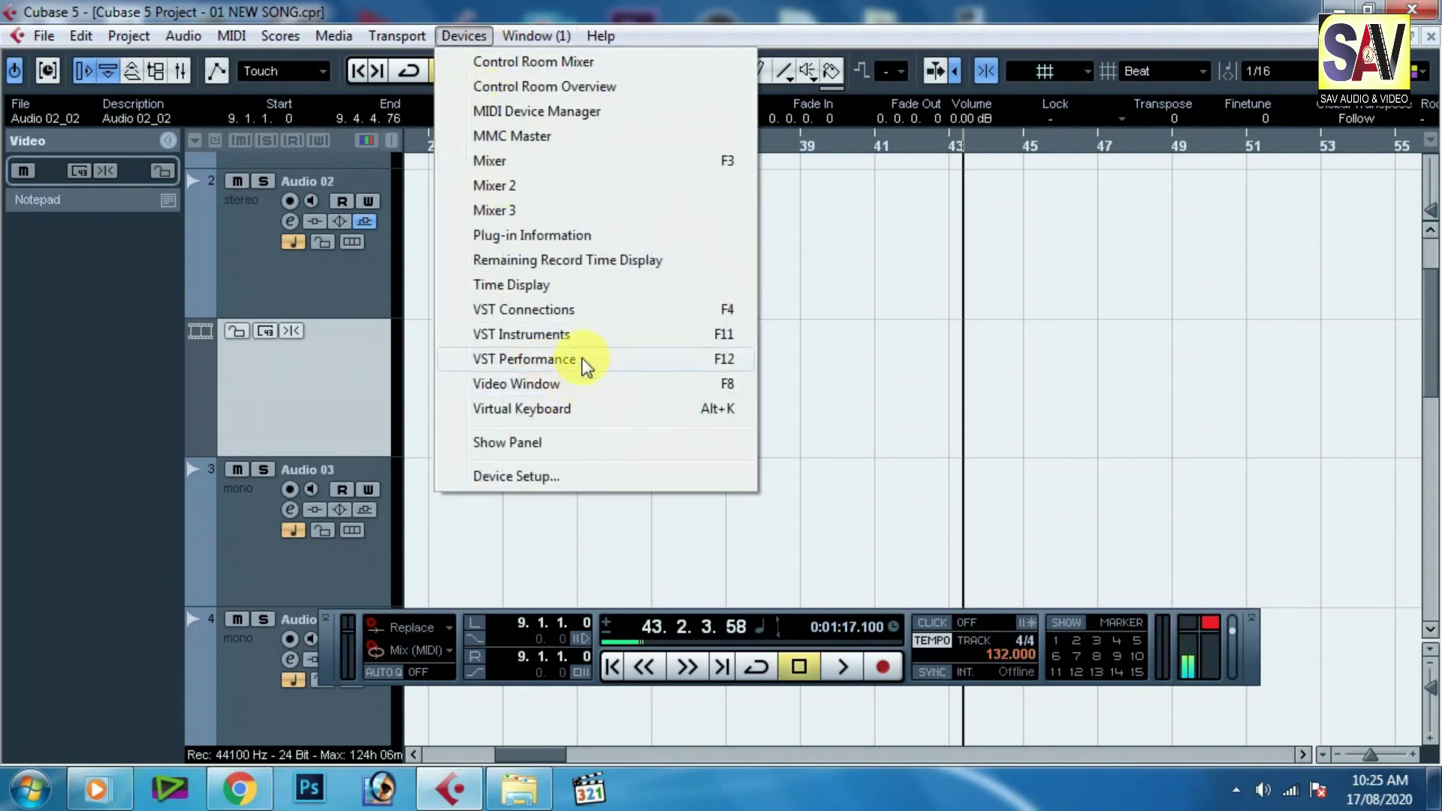
left_click(597, 316)
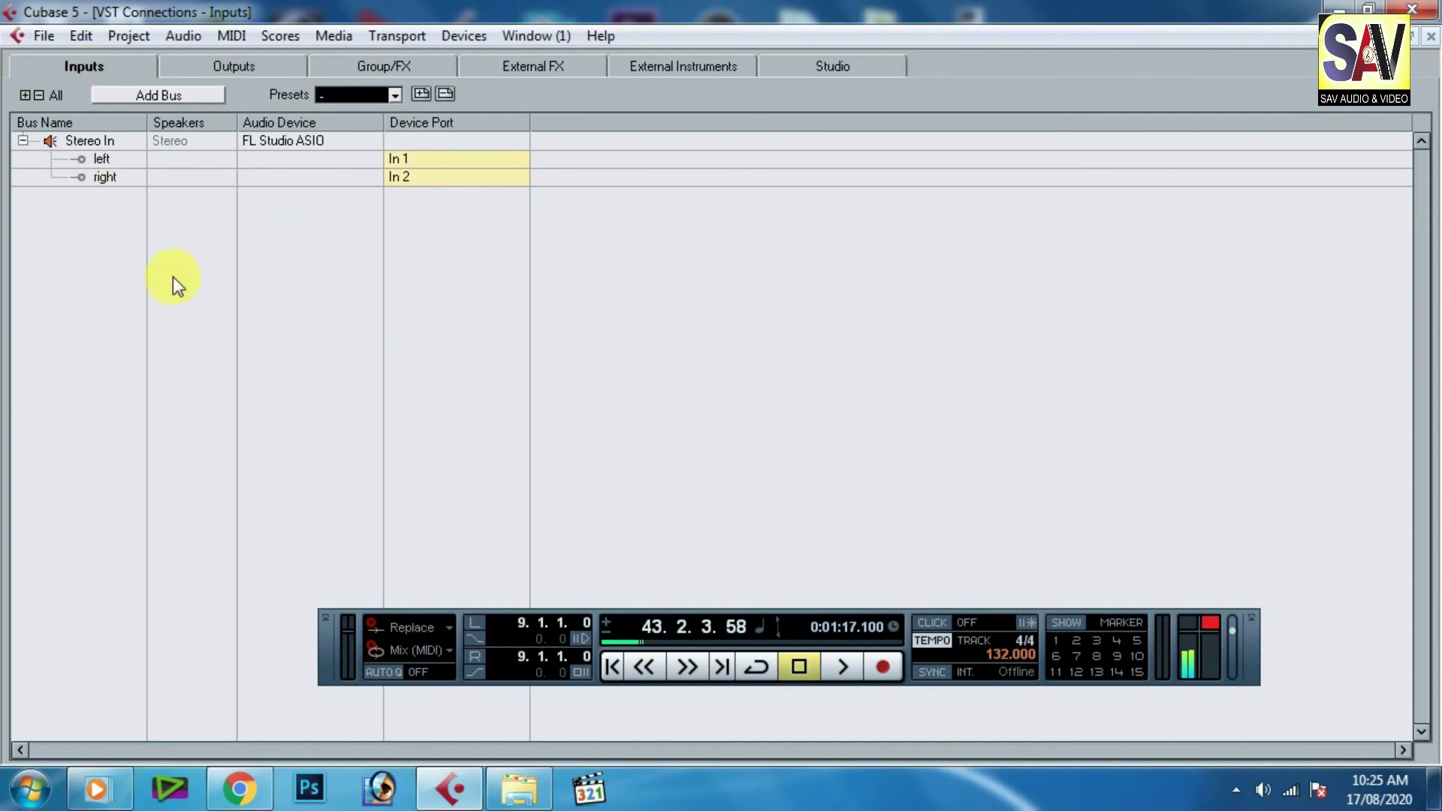
right_click(91, 141)
left_click(195, 255)
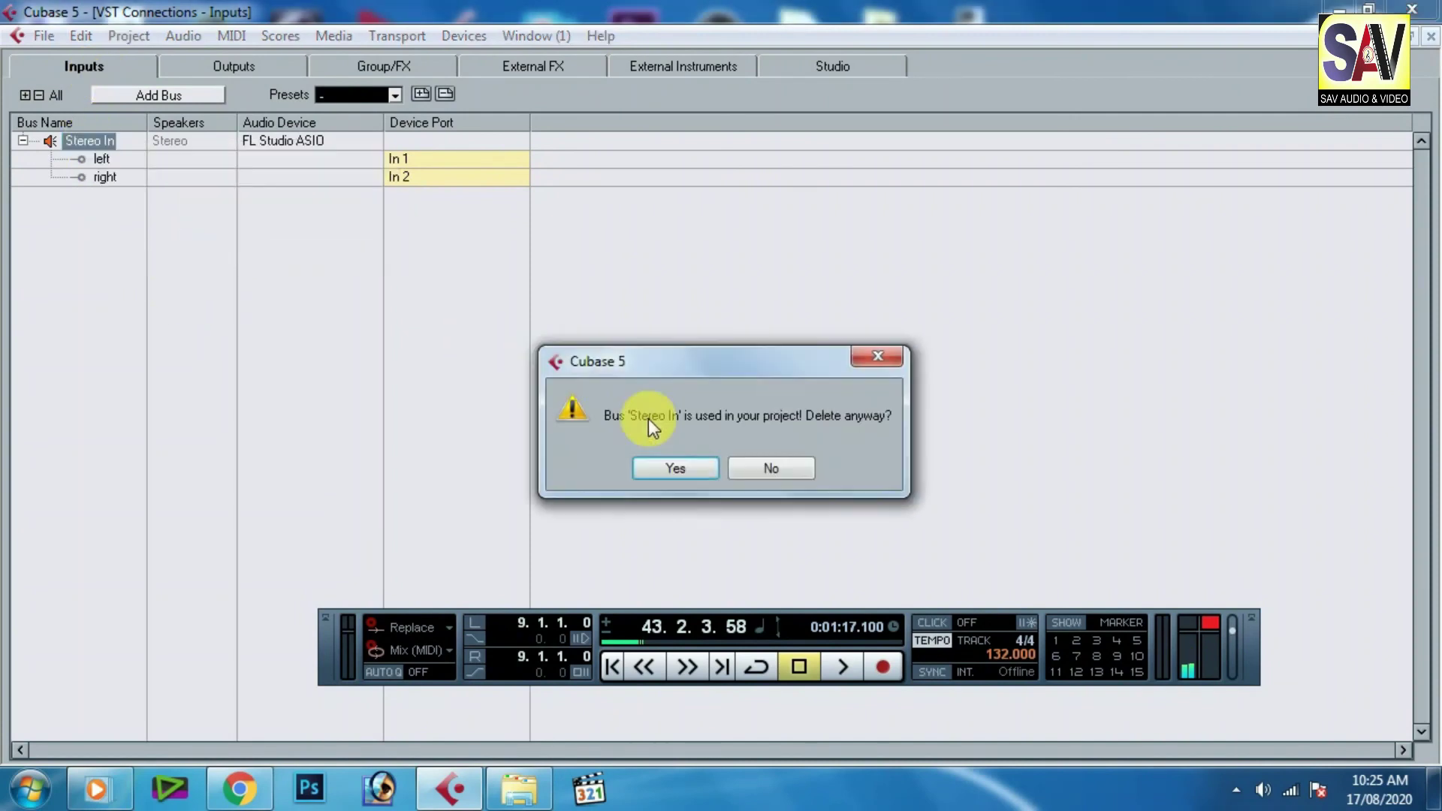
left_click(670, 475)
Step: Add 1 mono input bus in VST Connections, check the output busses, and return to the project
left_click(182, 99)
left_click(691, 399)
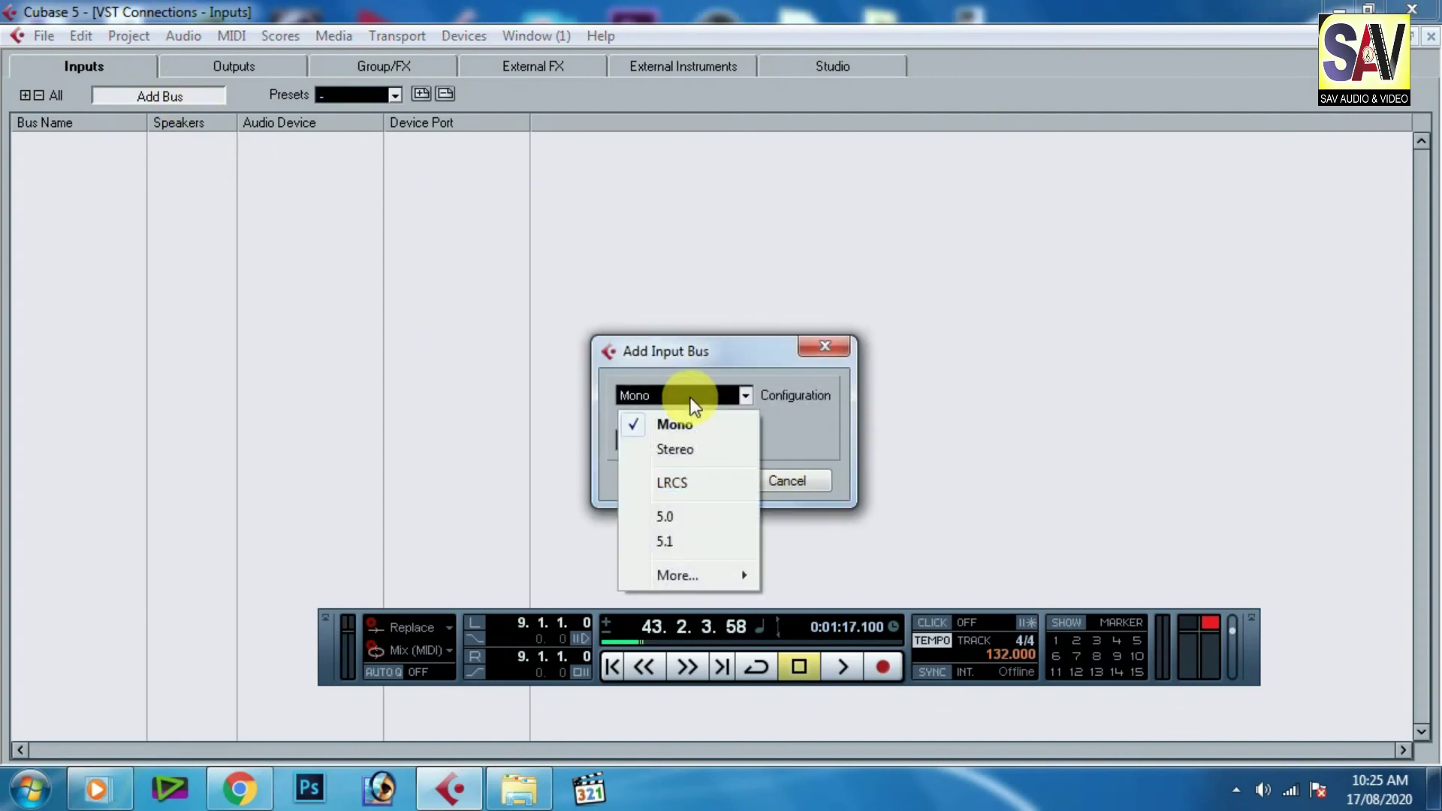
left_click(703, 370)
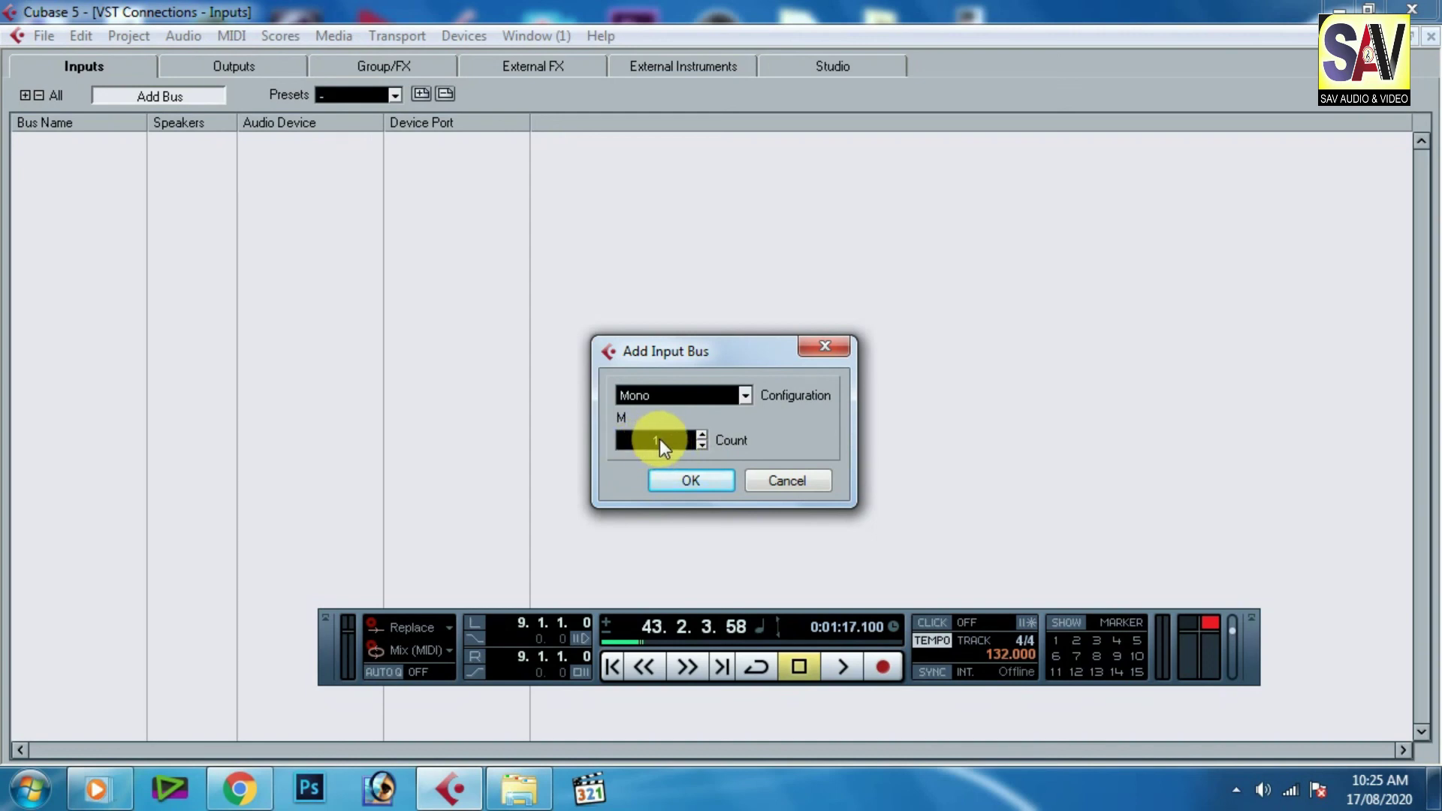
type("8")
type("1")
left_click(709, 484)
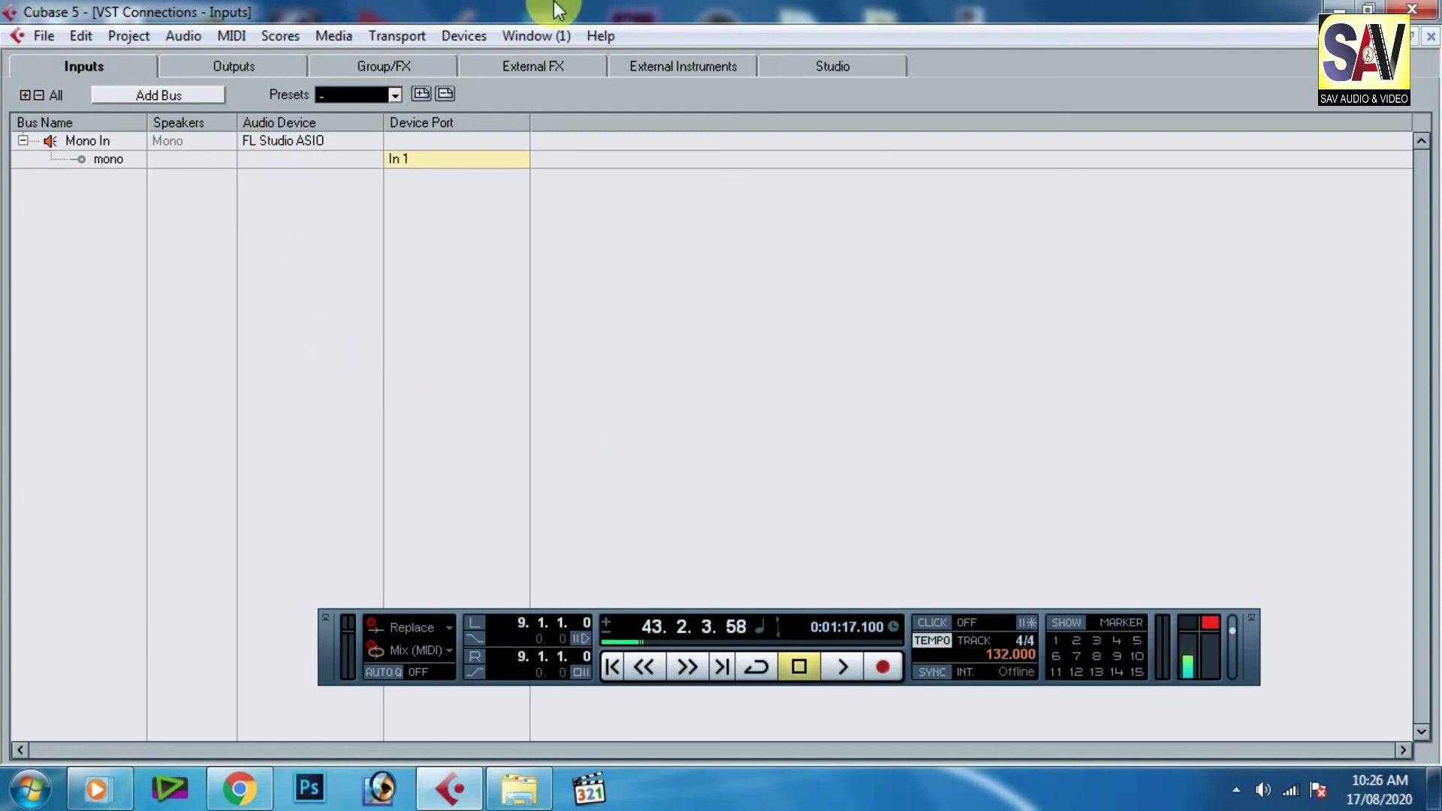
left_click(219, 66)
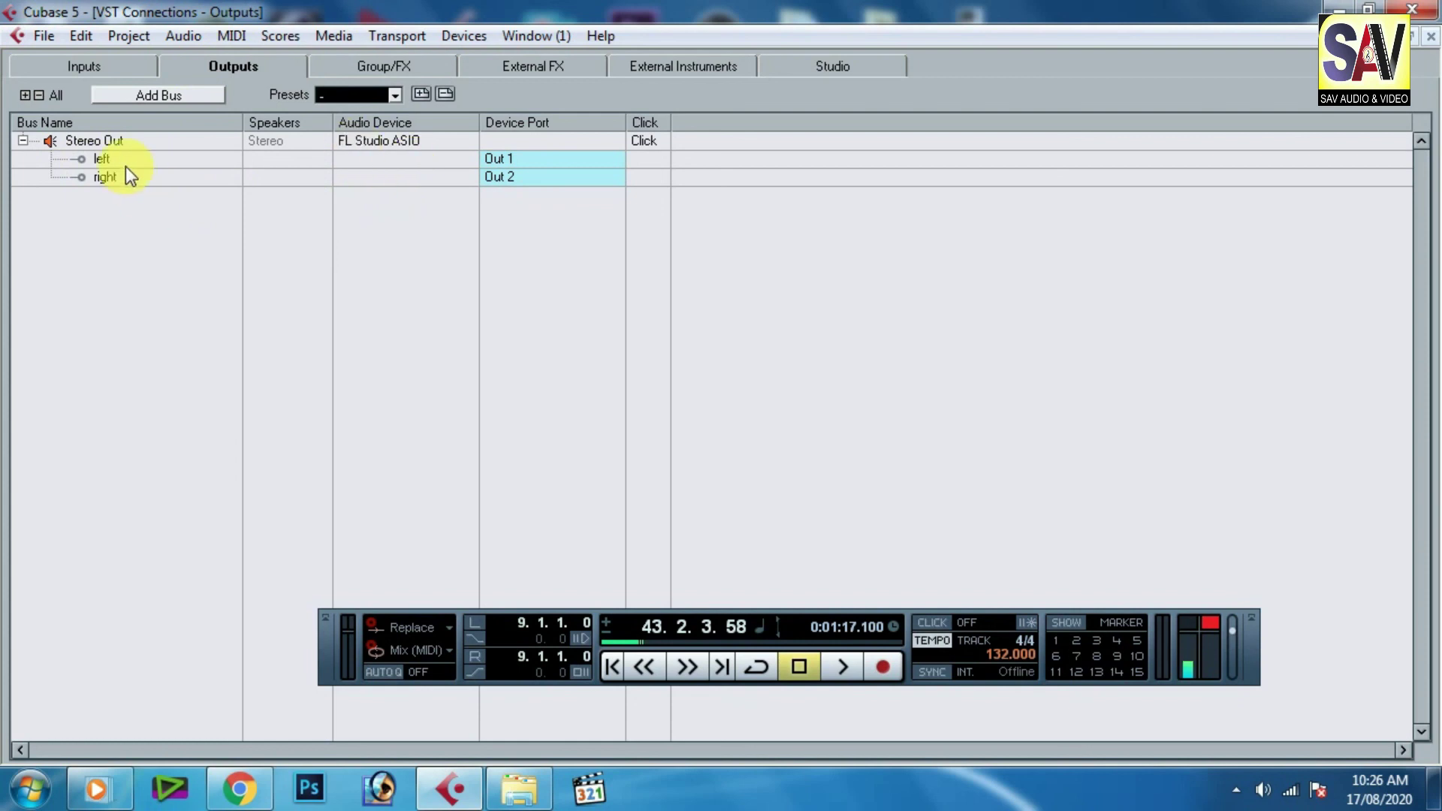
left_click(1431, 36)
Step: Add one mono audio track and move the floating transport panel clear of the track list
scroll(418, 451, "down", 5)
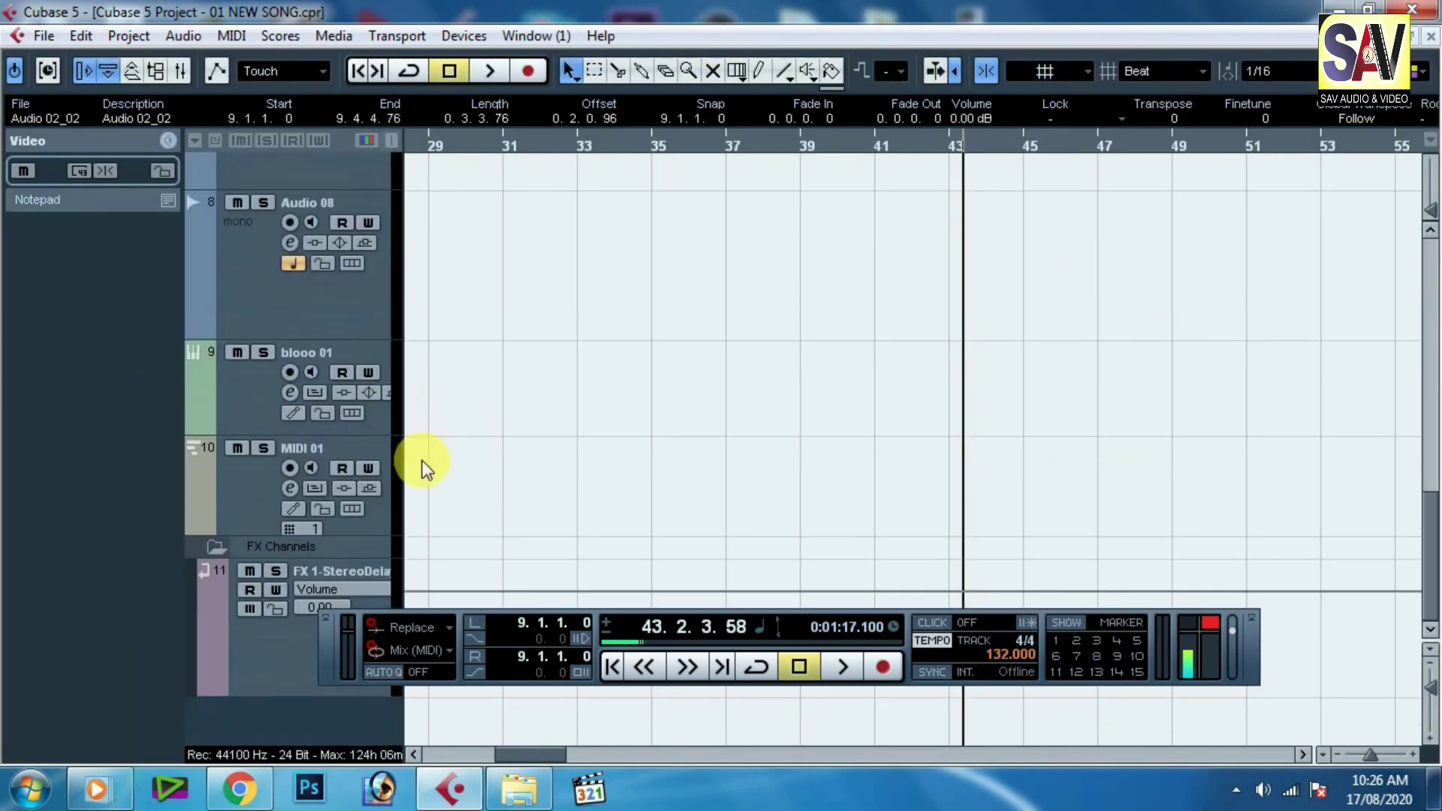
right_click(304, 729)
left_click(412, 316)
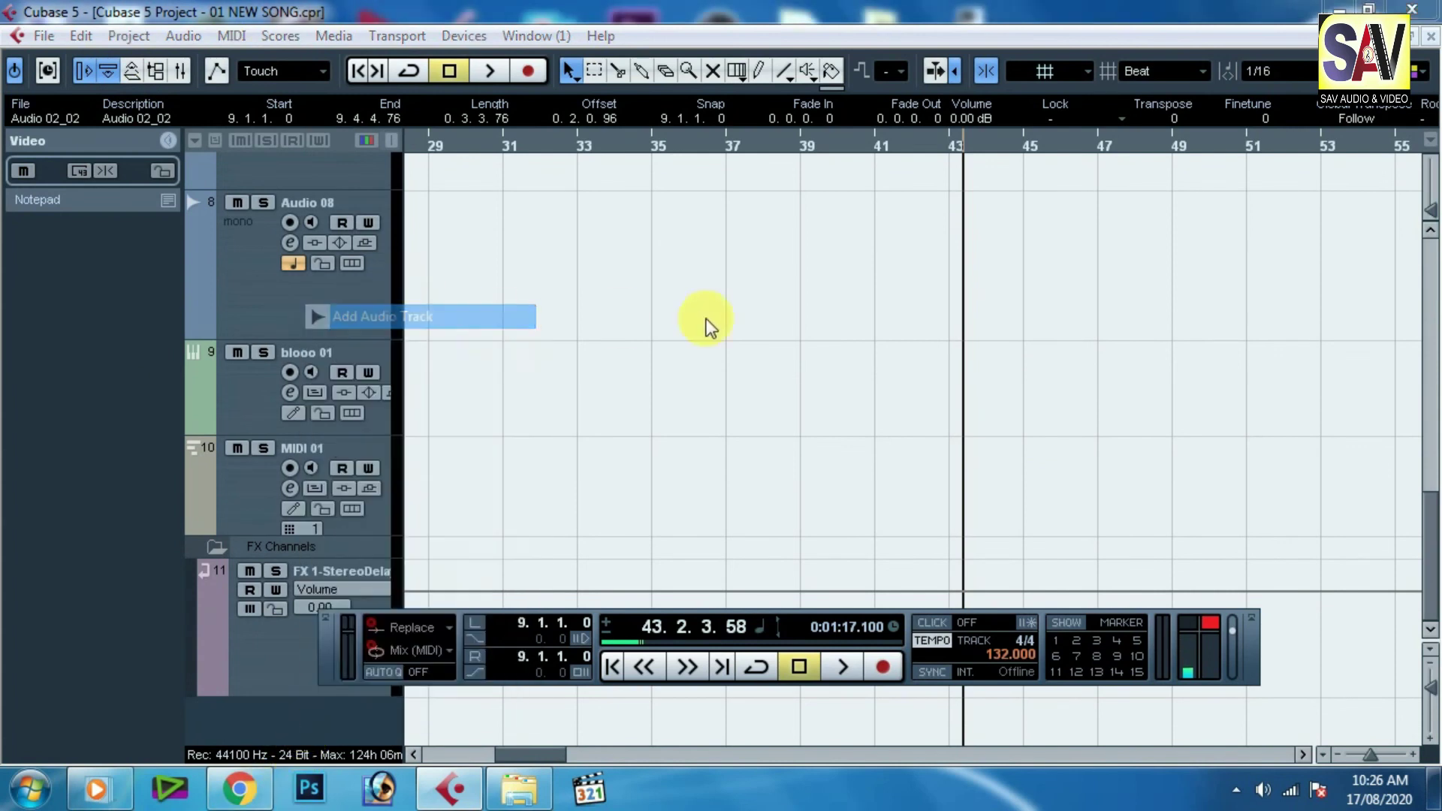
left_click(705, 322)
left_click(704, 345)
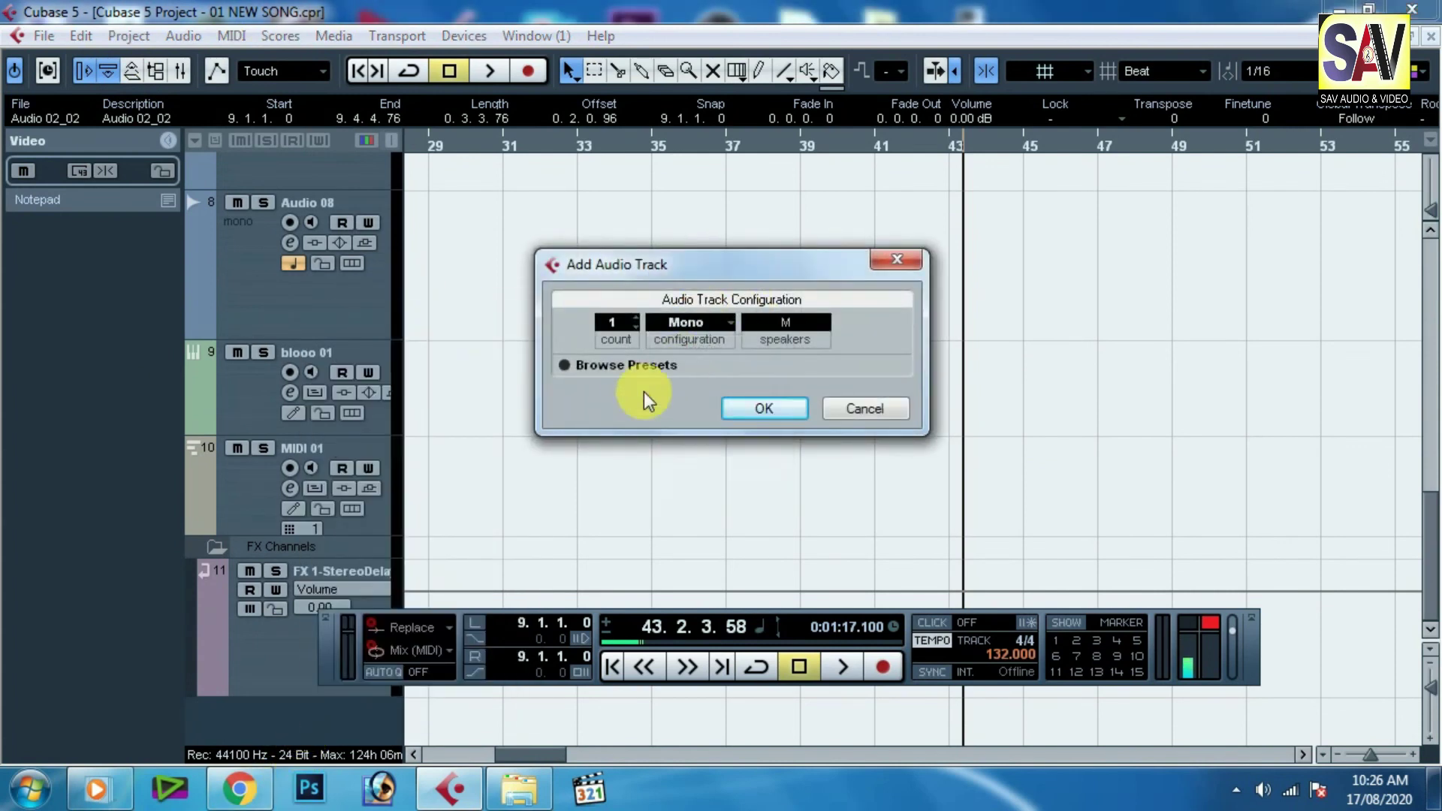
left_click(760, 410)
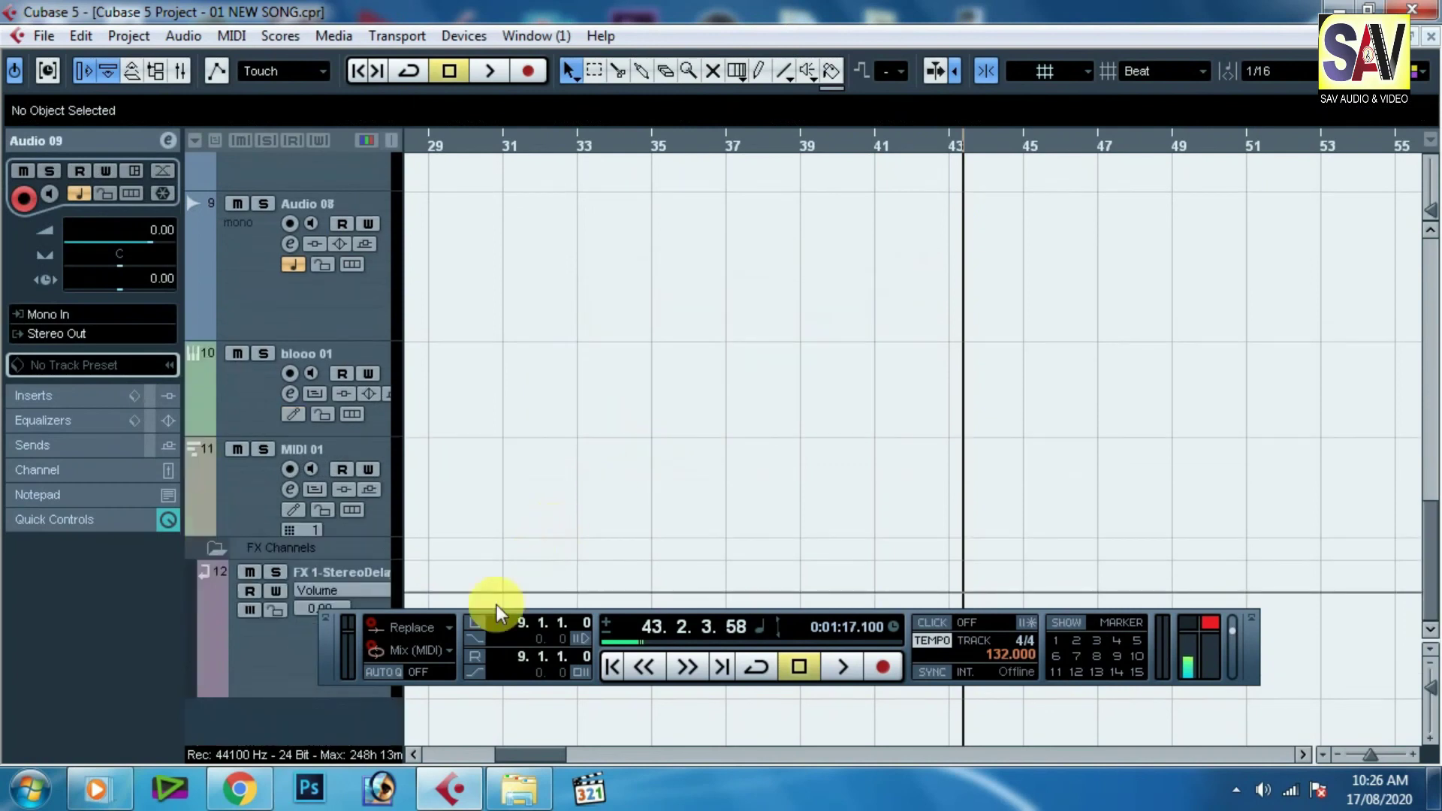
left_click_drag(335, 654, 478, 677)
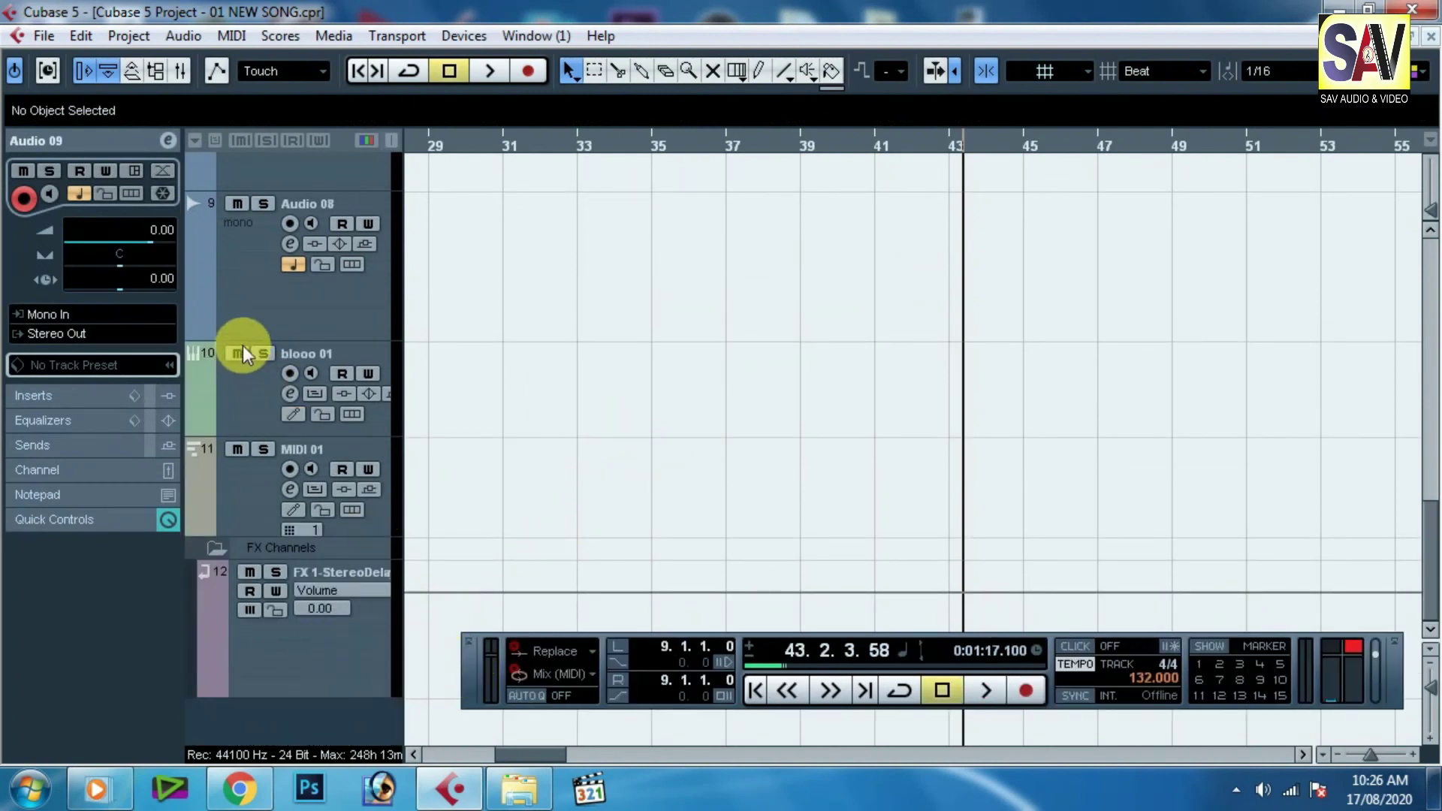
Step: Select the Audio 01 track, check its input bus choices, and try recording from about bar 29 with No Bus assigned
scroll(361, 547, "up", 10)
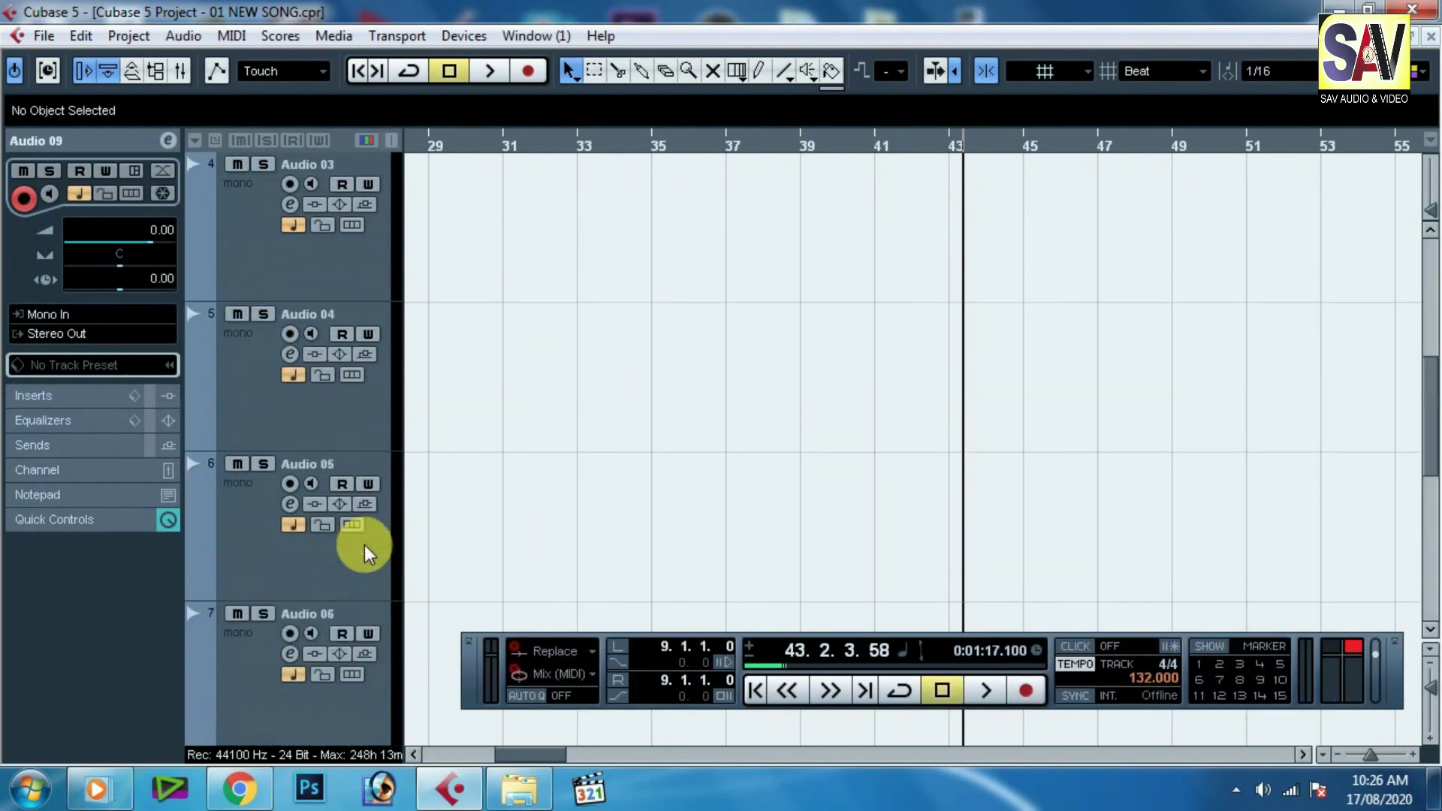
left_click(248, 247)
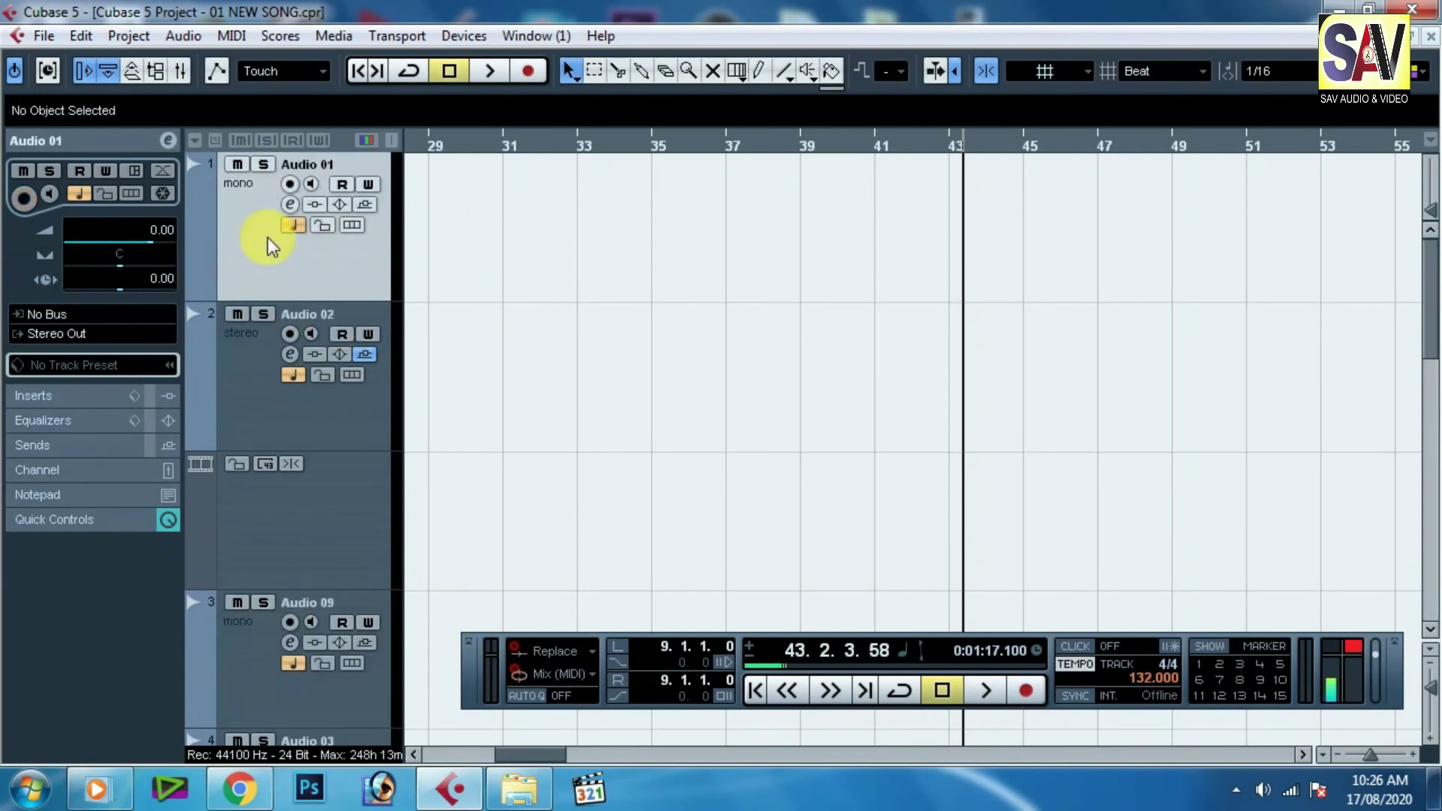
left_click(96, 314)
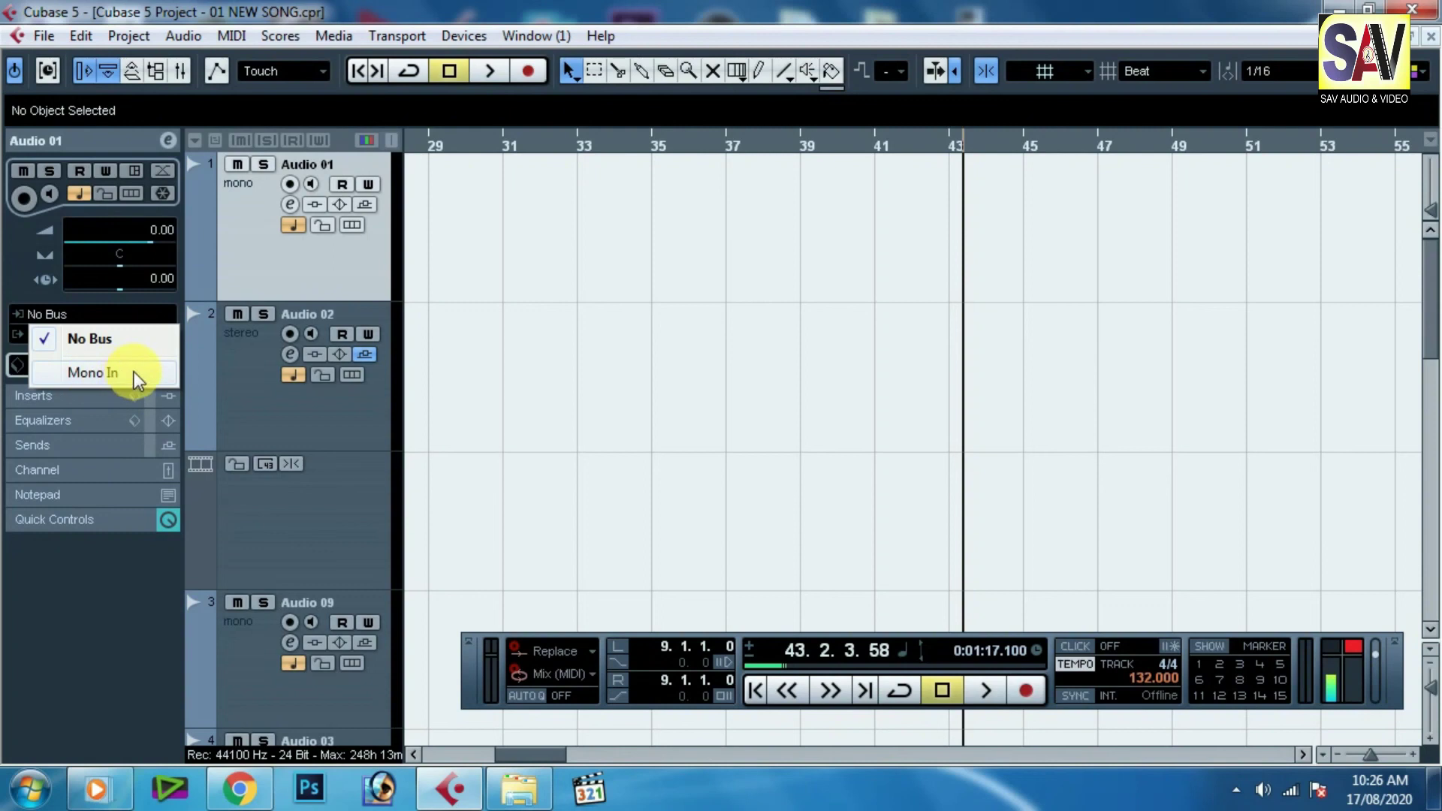
left_click(217, 229)
left_click(444, 143)
left_click(529, 70)
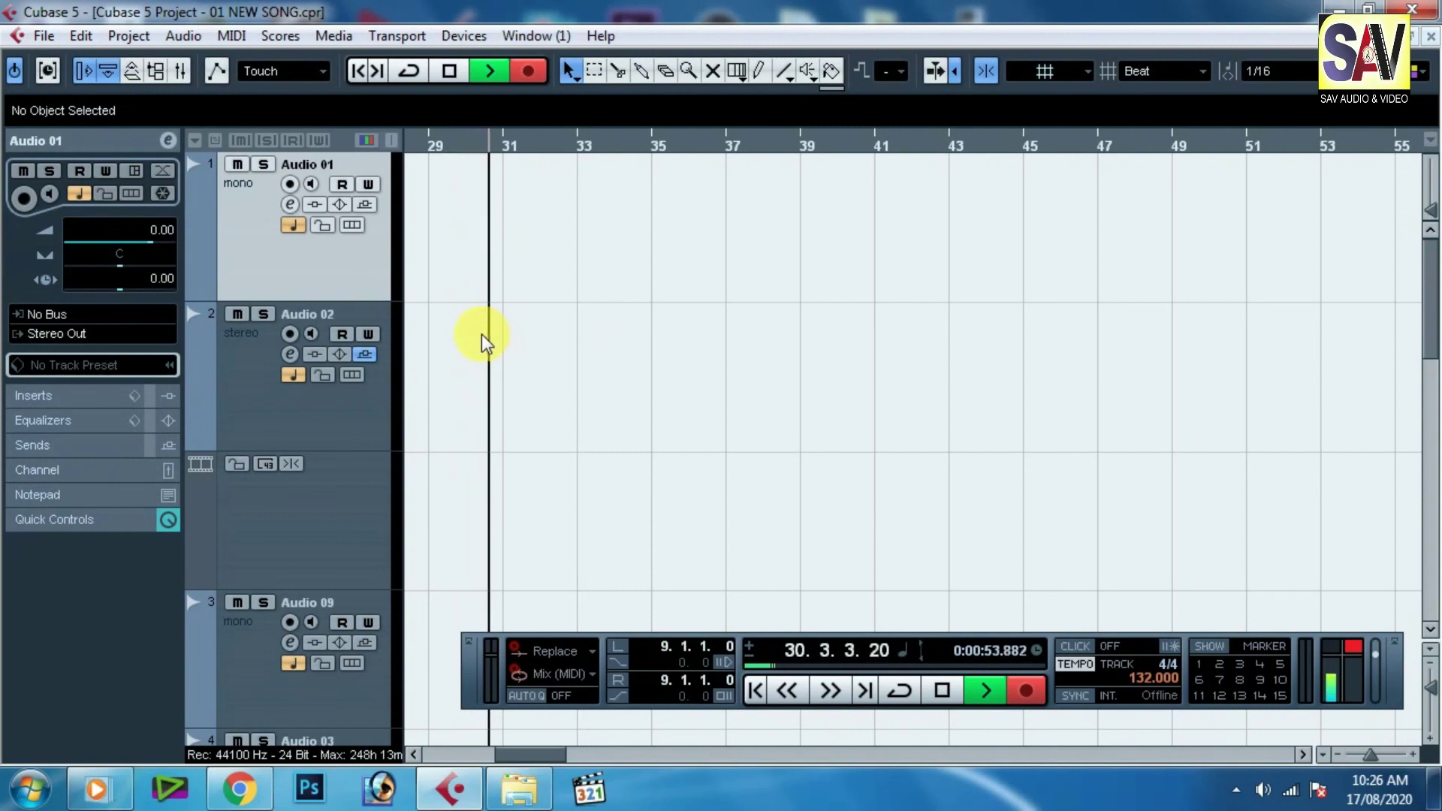
key("space")
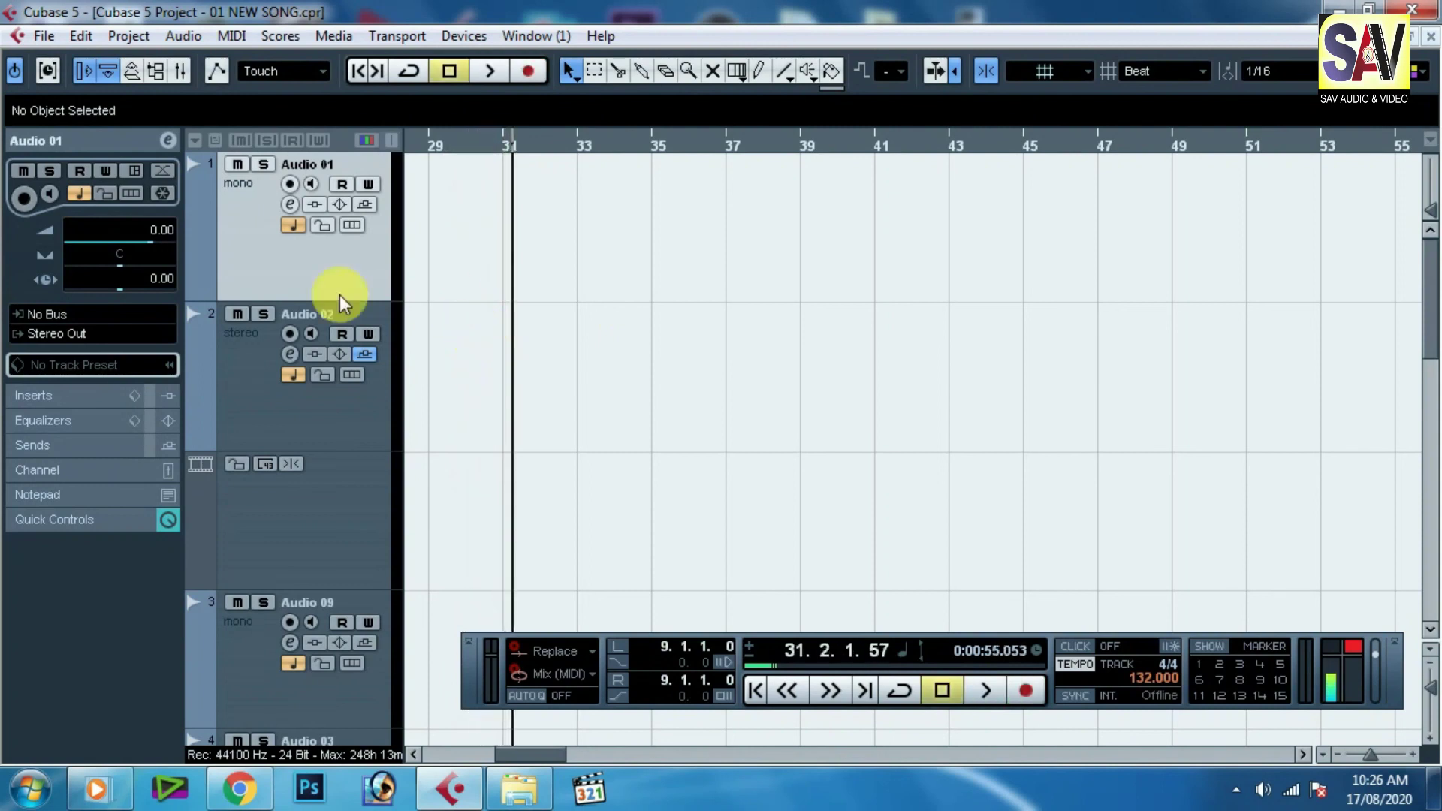
Step: Route the Audio 01 track's input to the Mono In bus and recheck the input choices
left_click(127, 314)
left_click(117, 373)
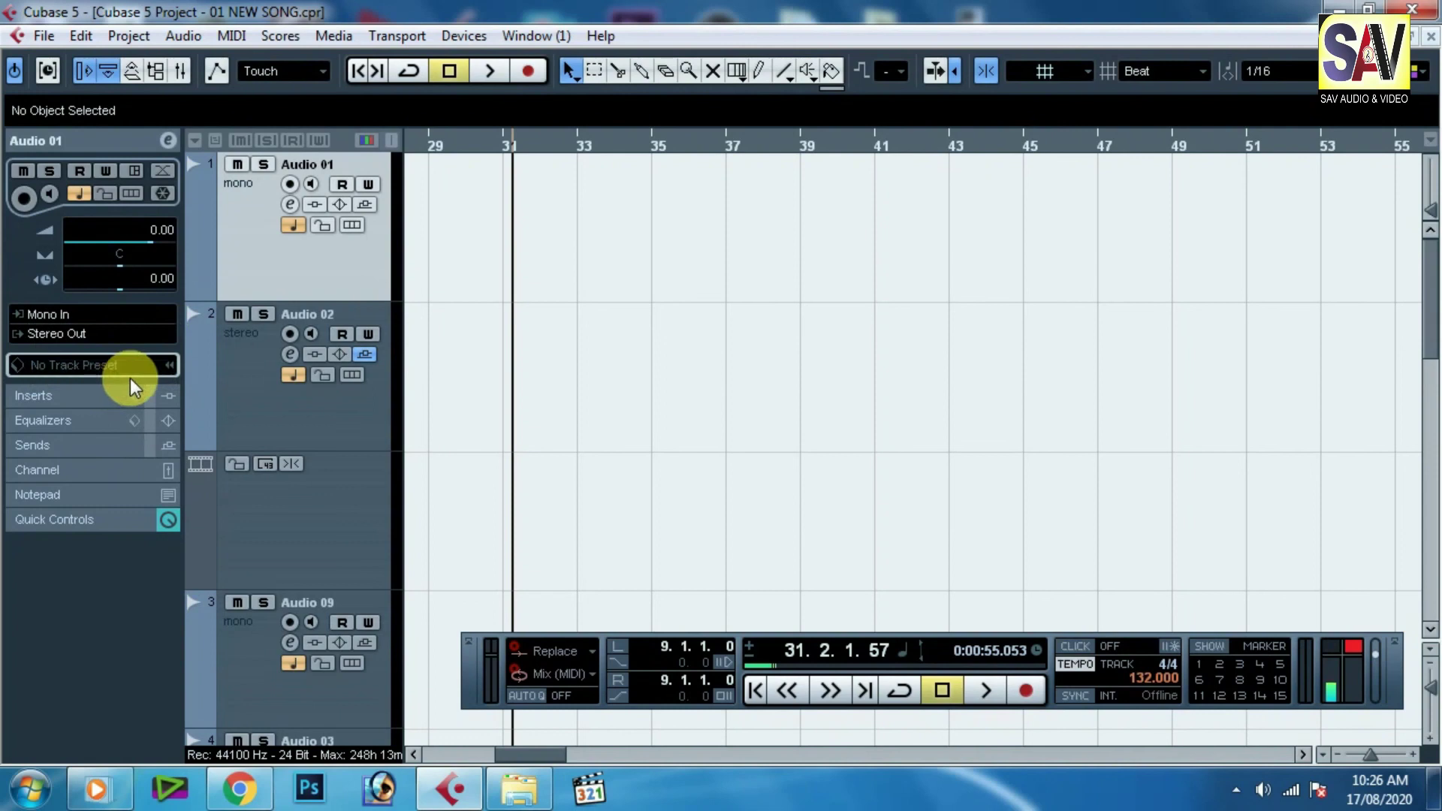
left_click(108, 316)
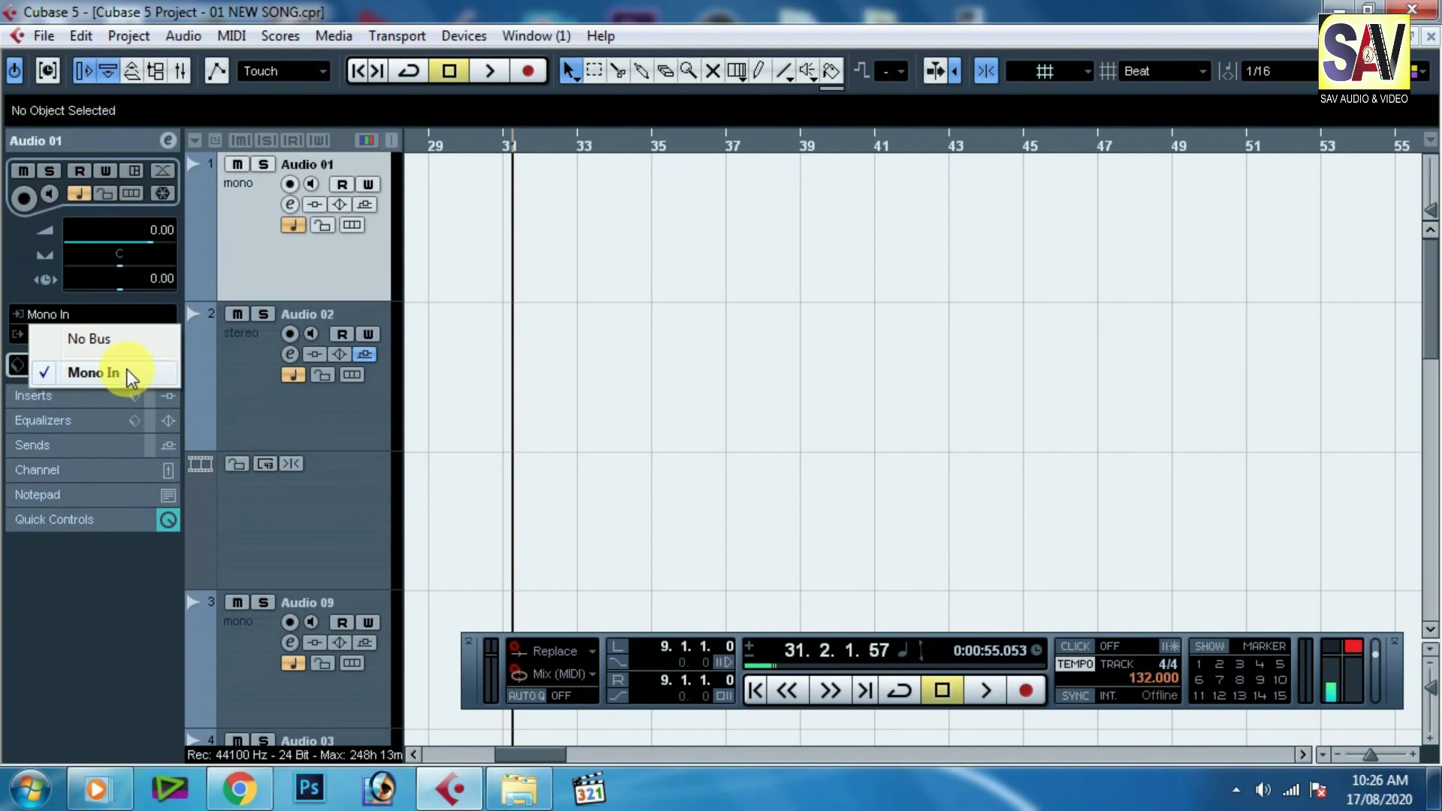
left_click(116, 321)
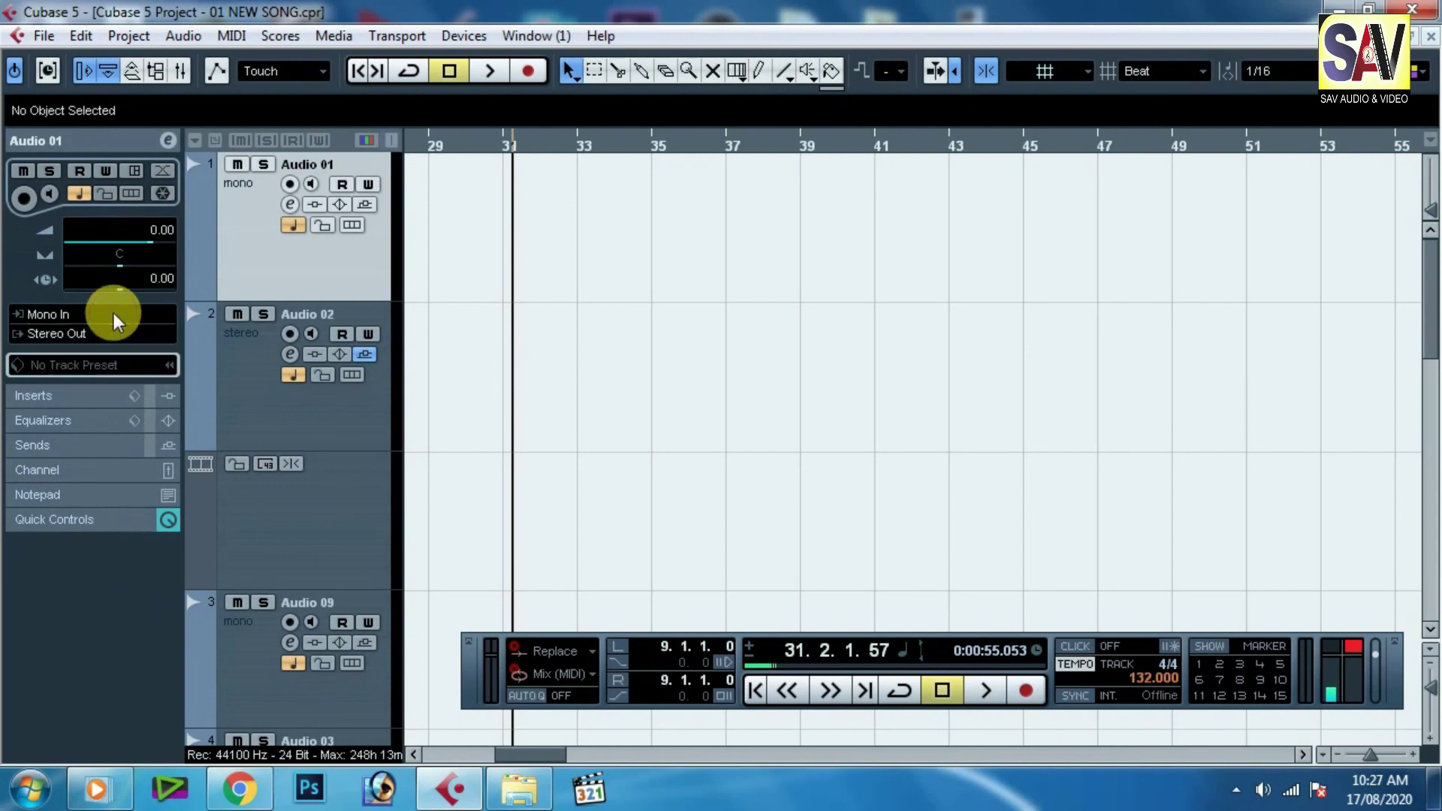
Step: Record-enable Audio 01 and record a clip about two bars long from the current playhead position
left_click(290, 185)
left_click(528, 69)
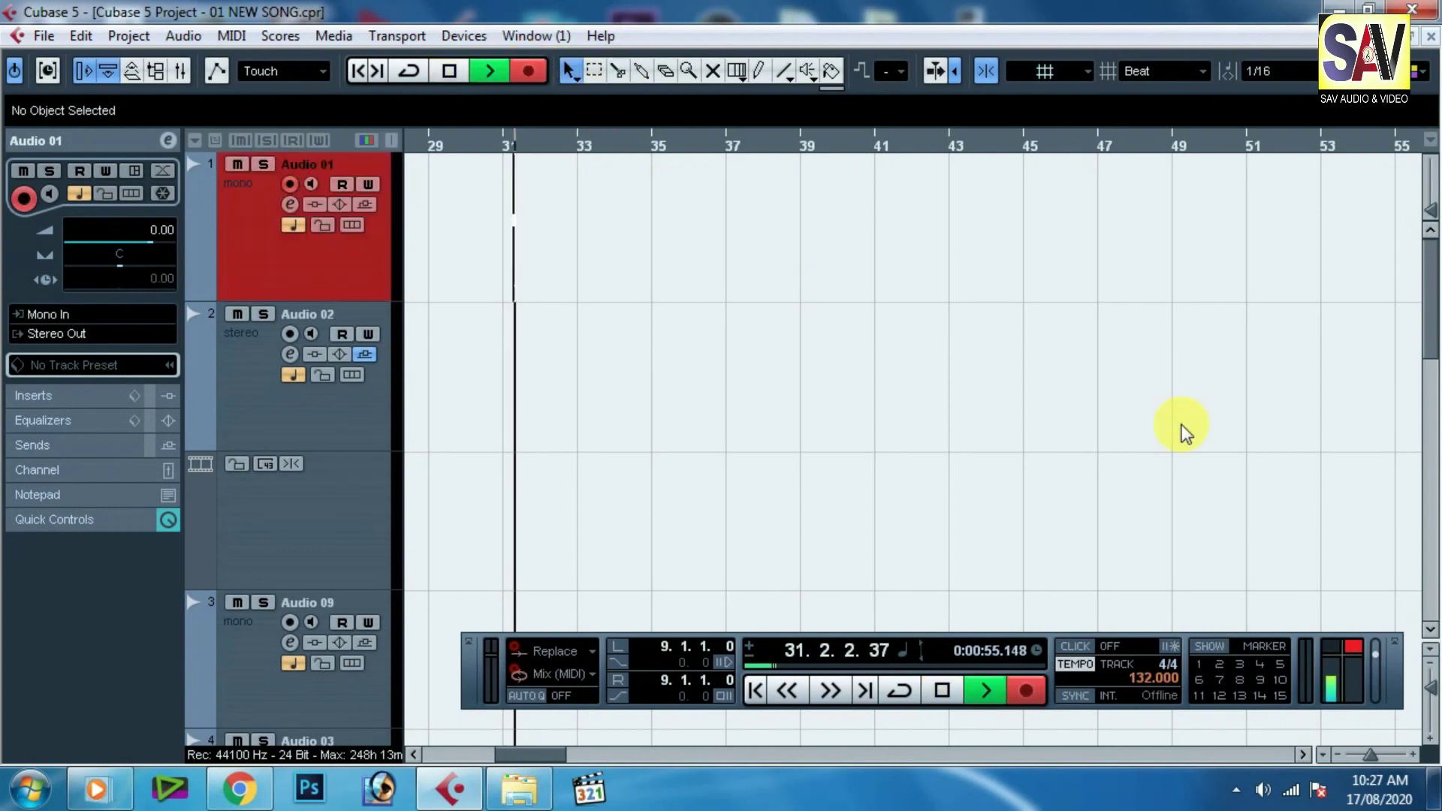
key("h")
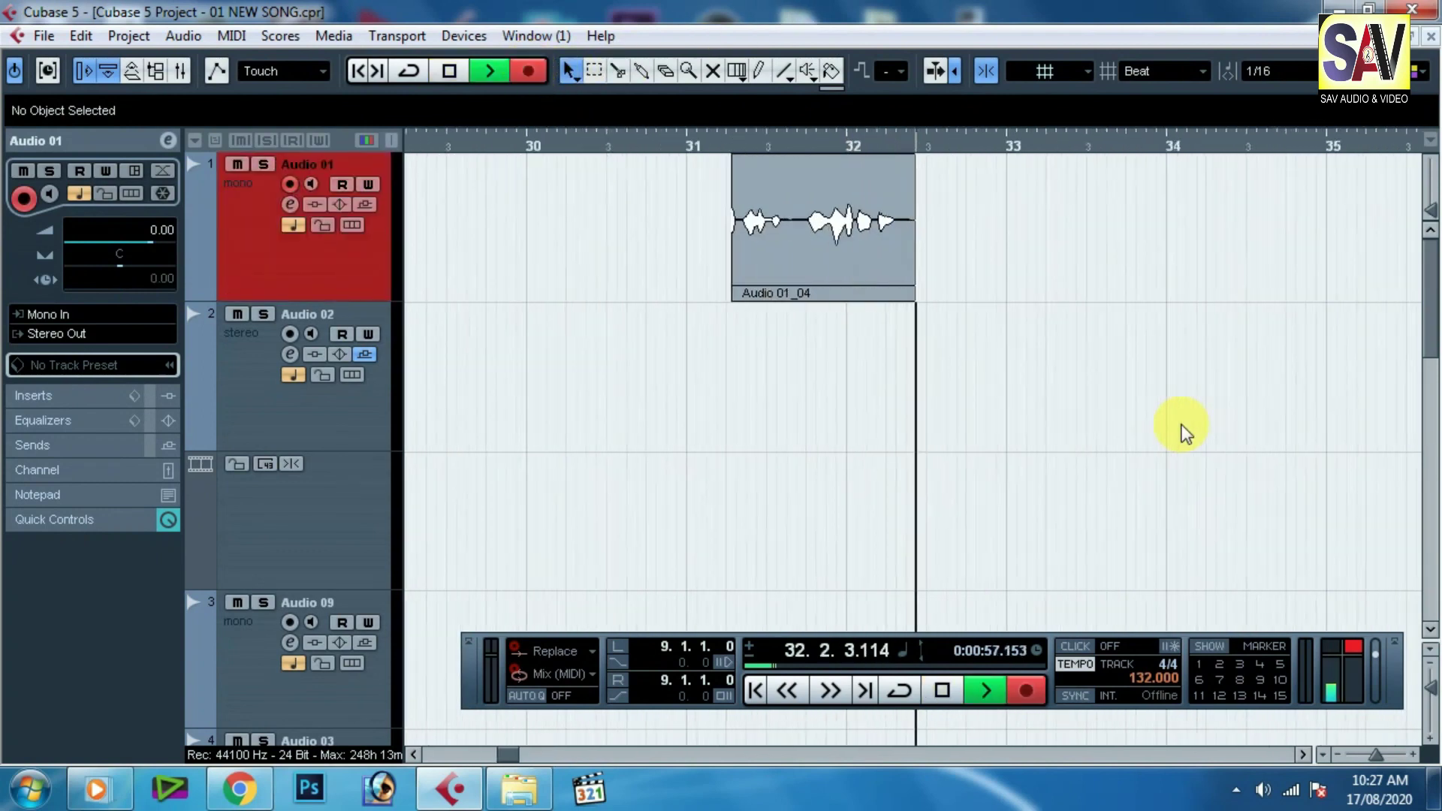
key("space")
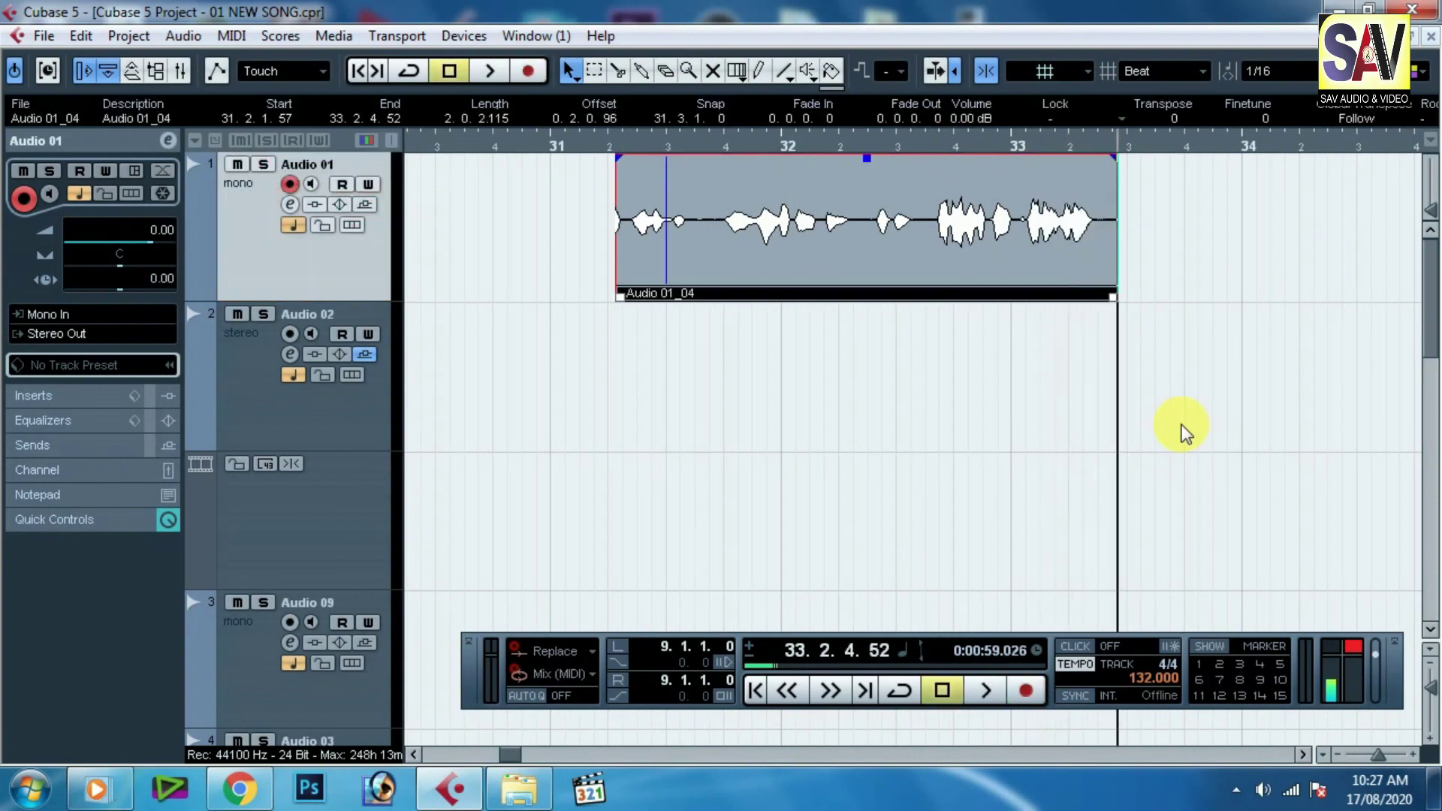
Step: Play back the new Audio 01 recording from 31.2.1 and stop near the end of the clip
left_click(623, 146)
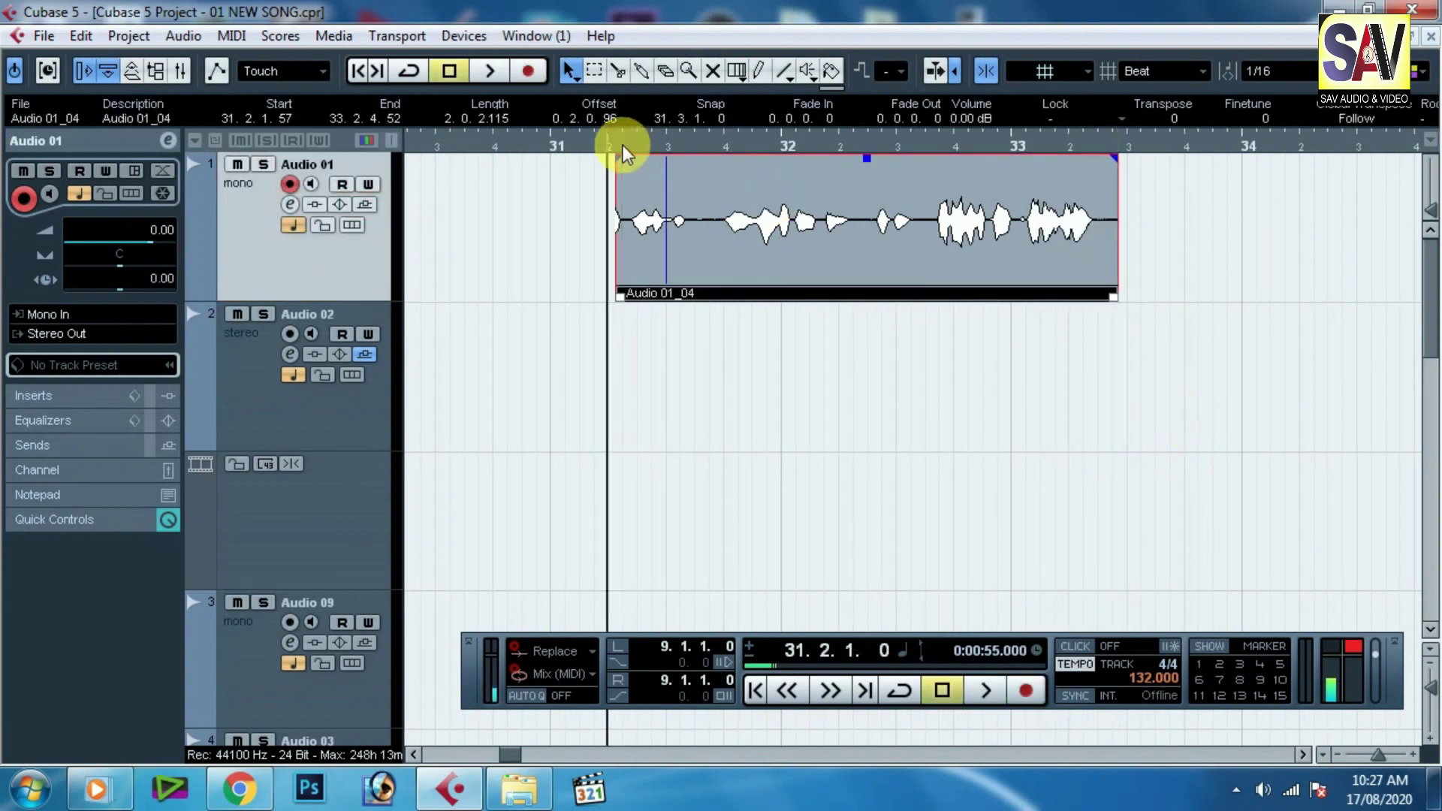
key("space")
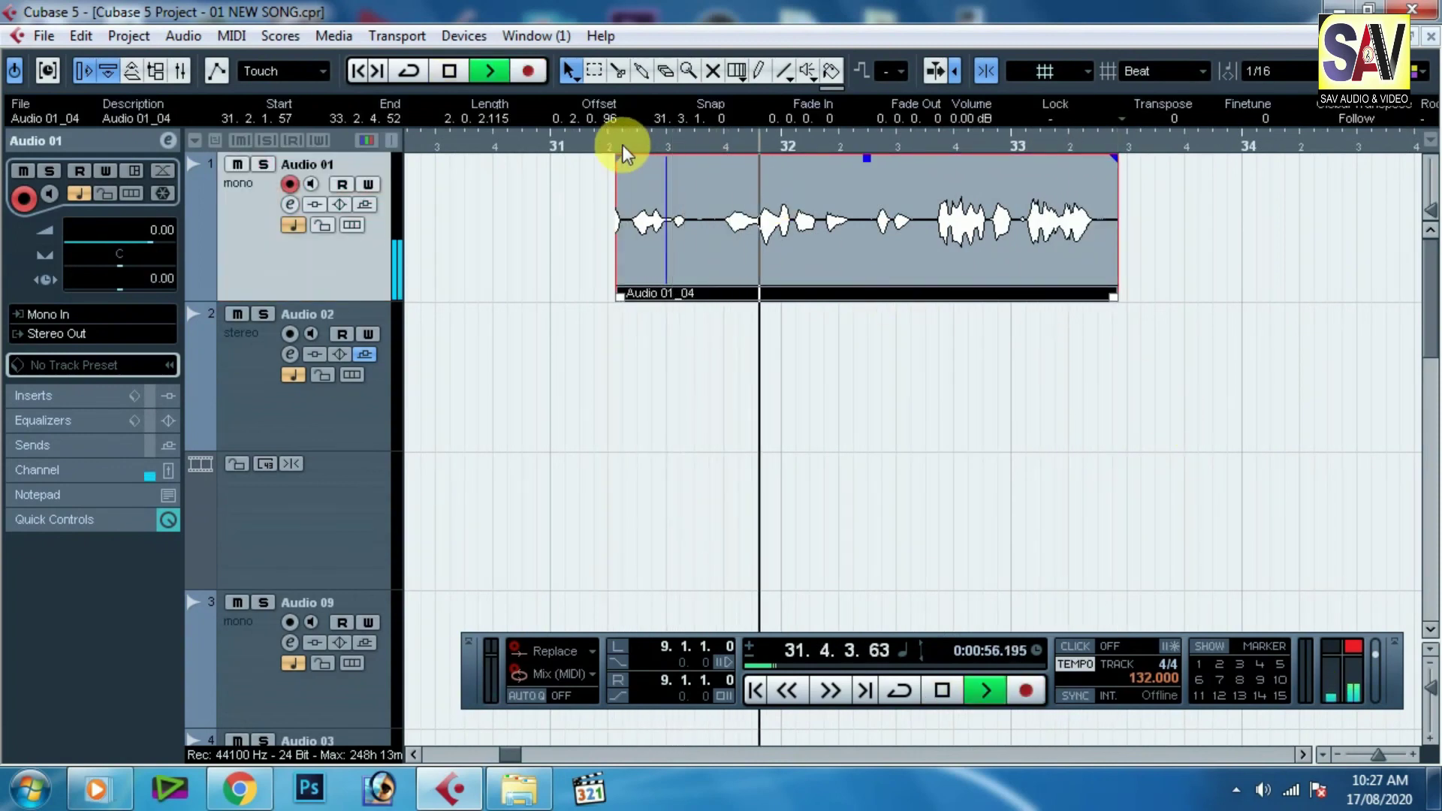
scroll(624, 145, "down", 1)
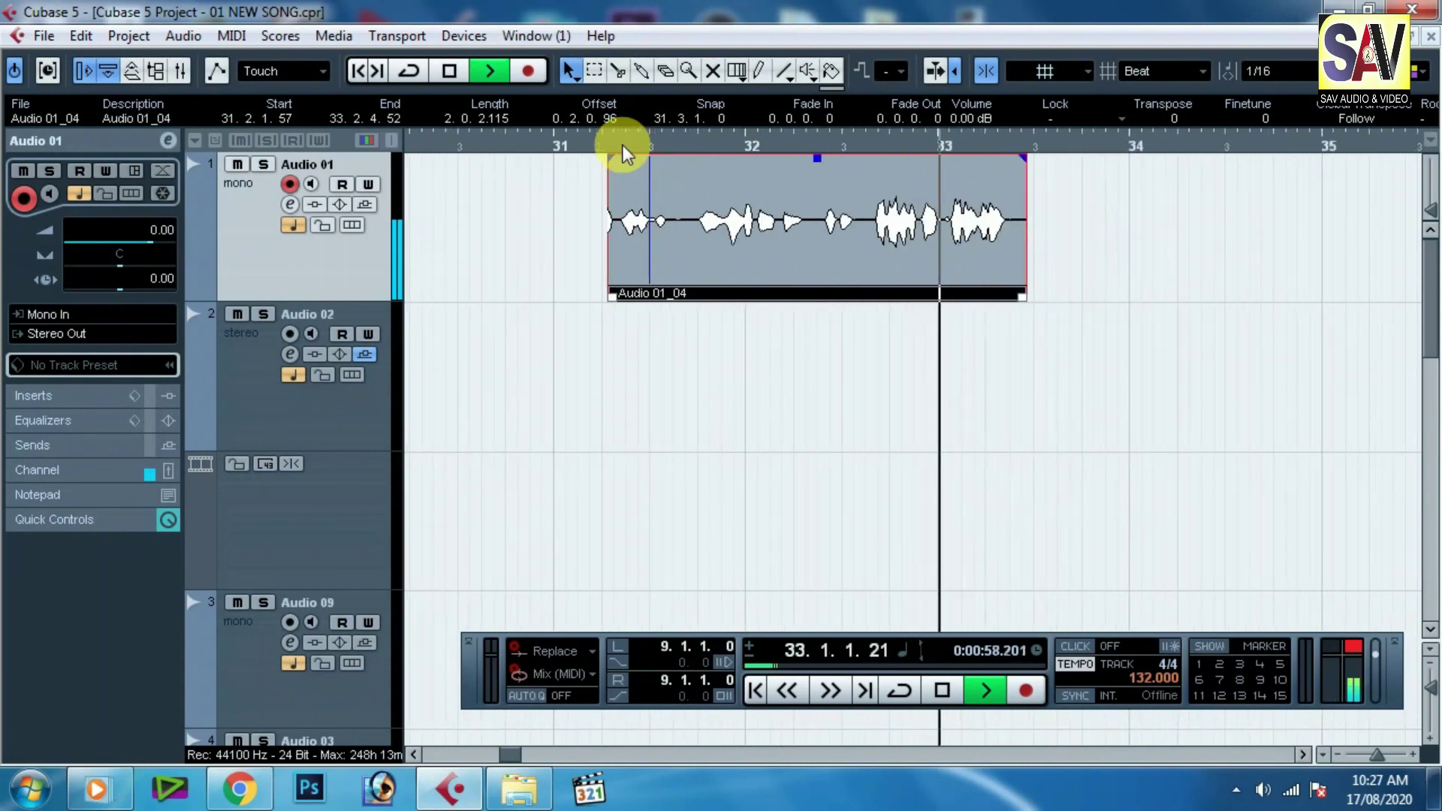
key("space")
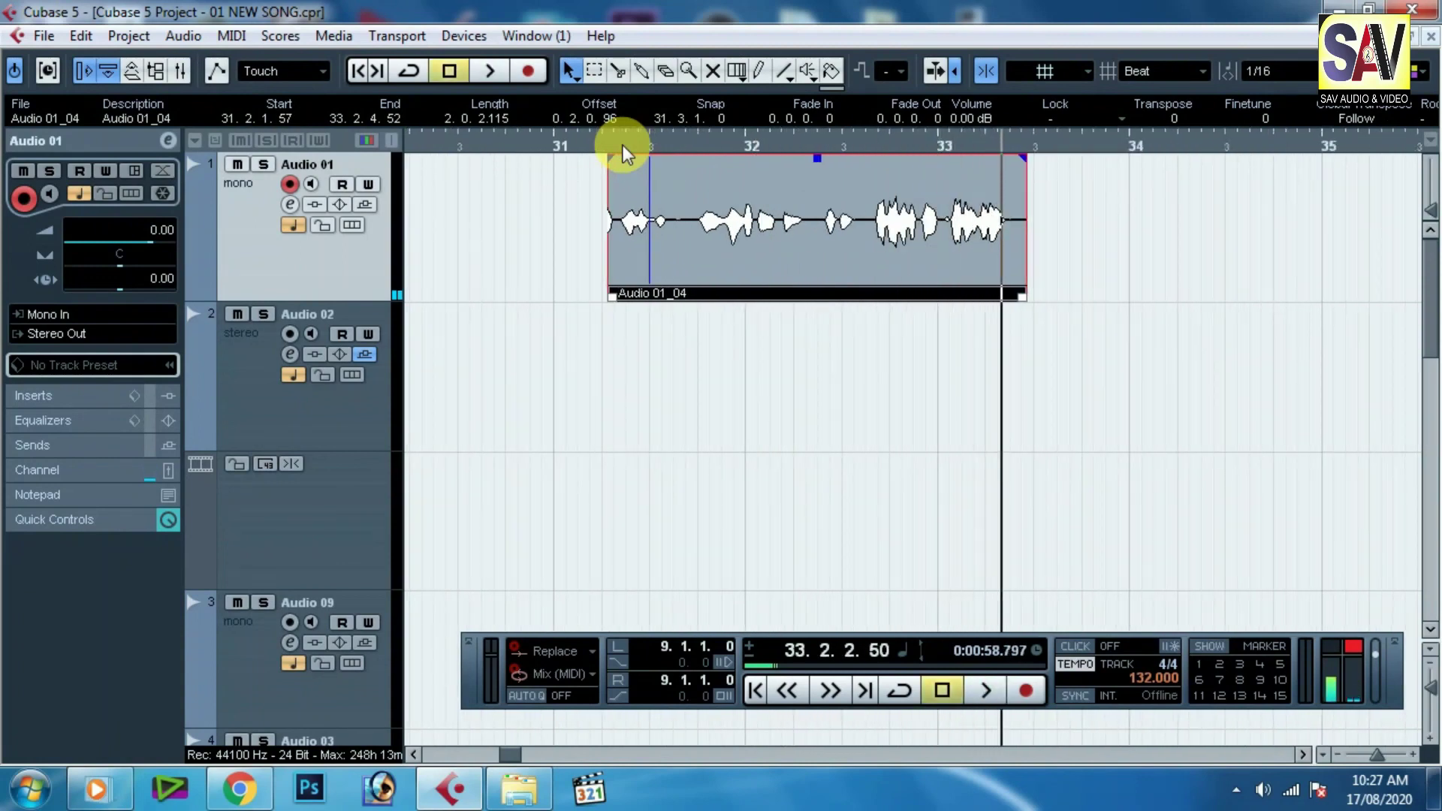
scroll(624, 146, "down", 1)
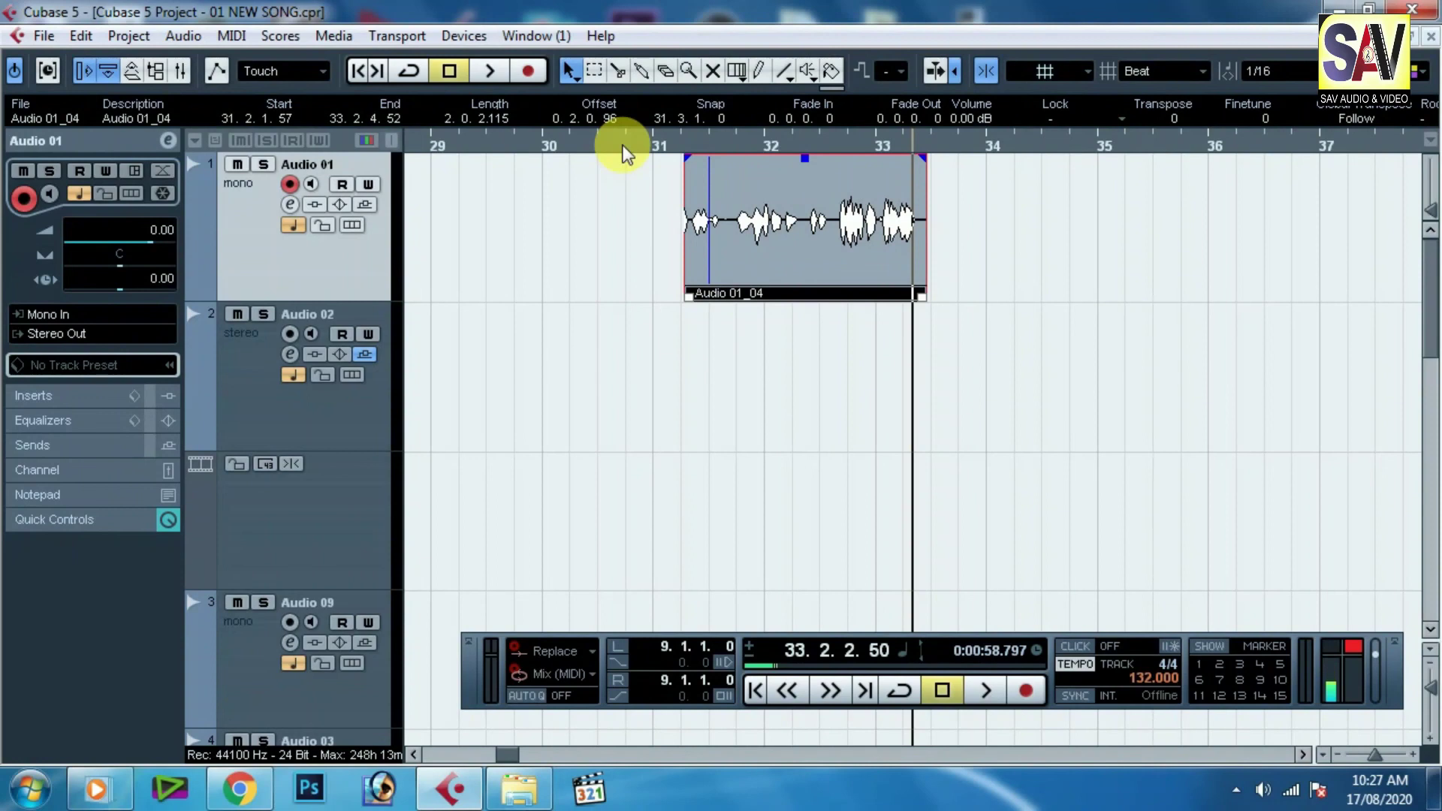
Step: Open the Plug-in Information window, move it clear of the transport panel and update the VST plug-in information
left_click(463, 35)
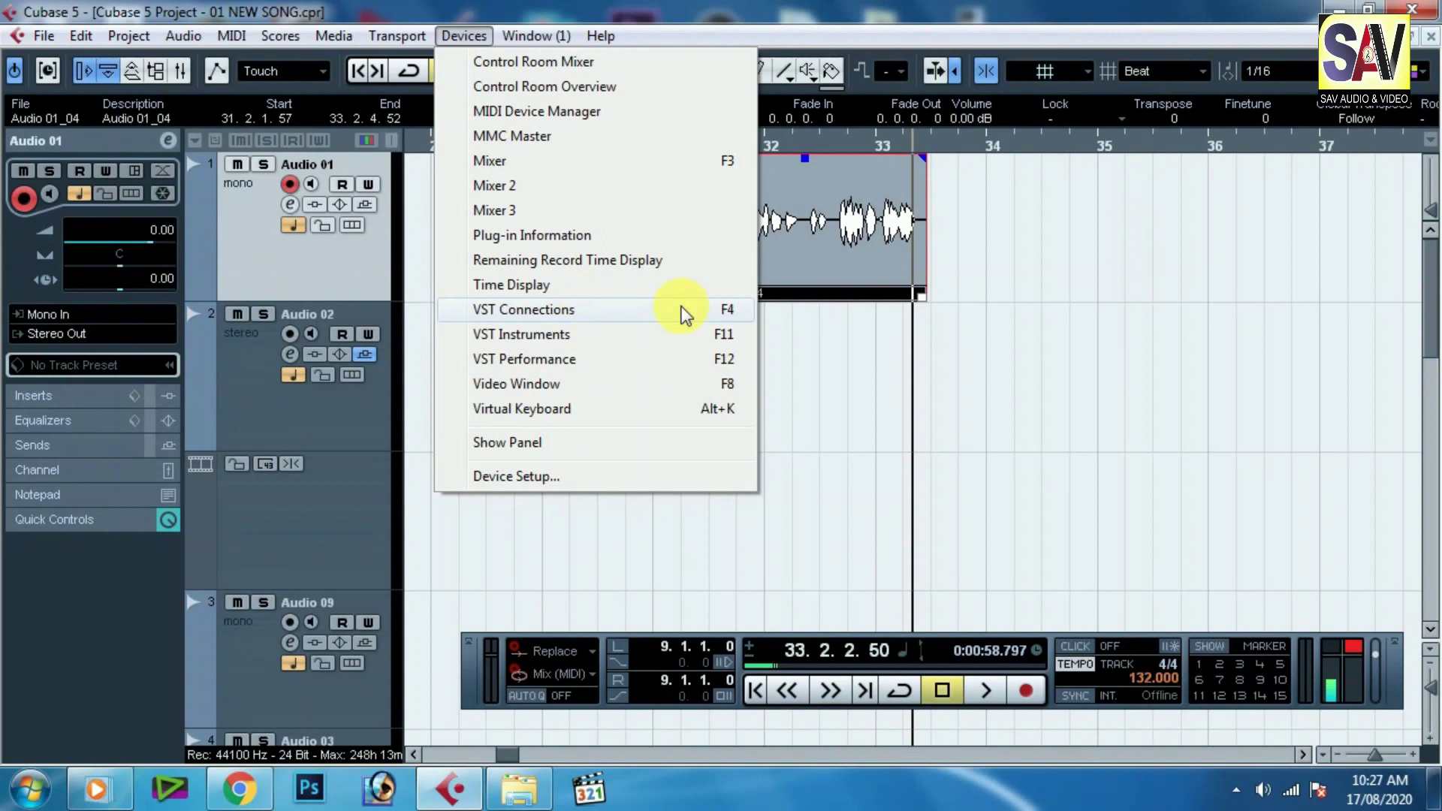
left_click(570, 241)
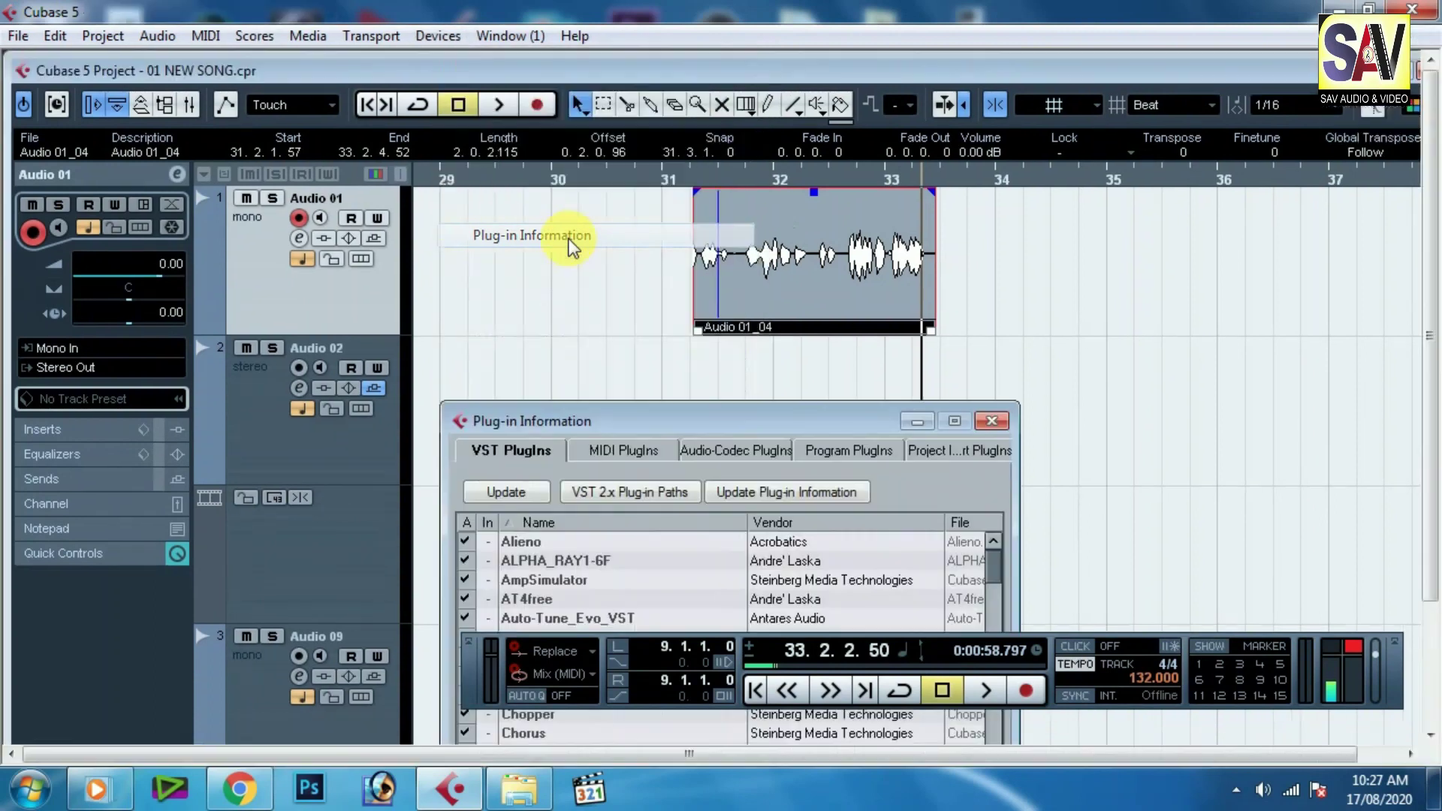
left_click_drag(831, 419, 845, 252)
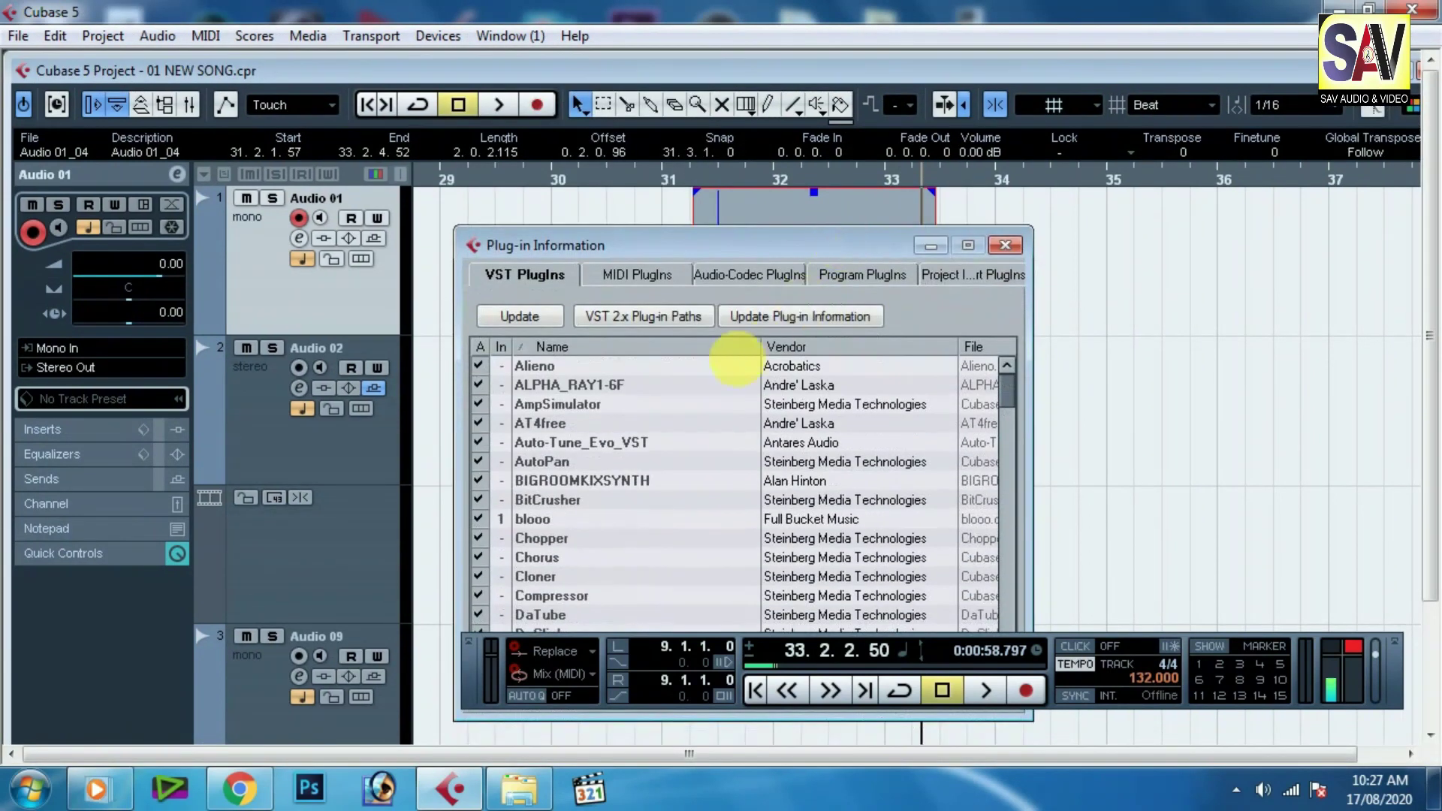
left_click(772, 316)
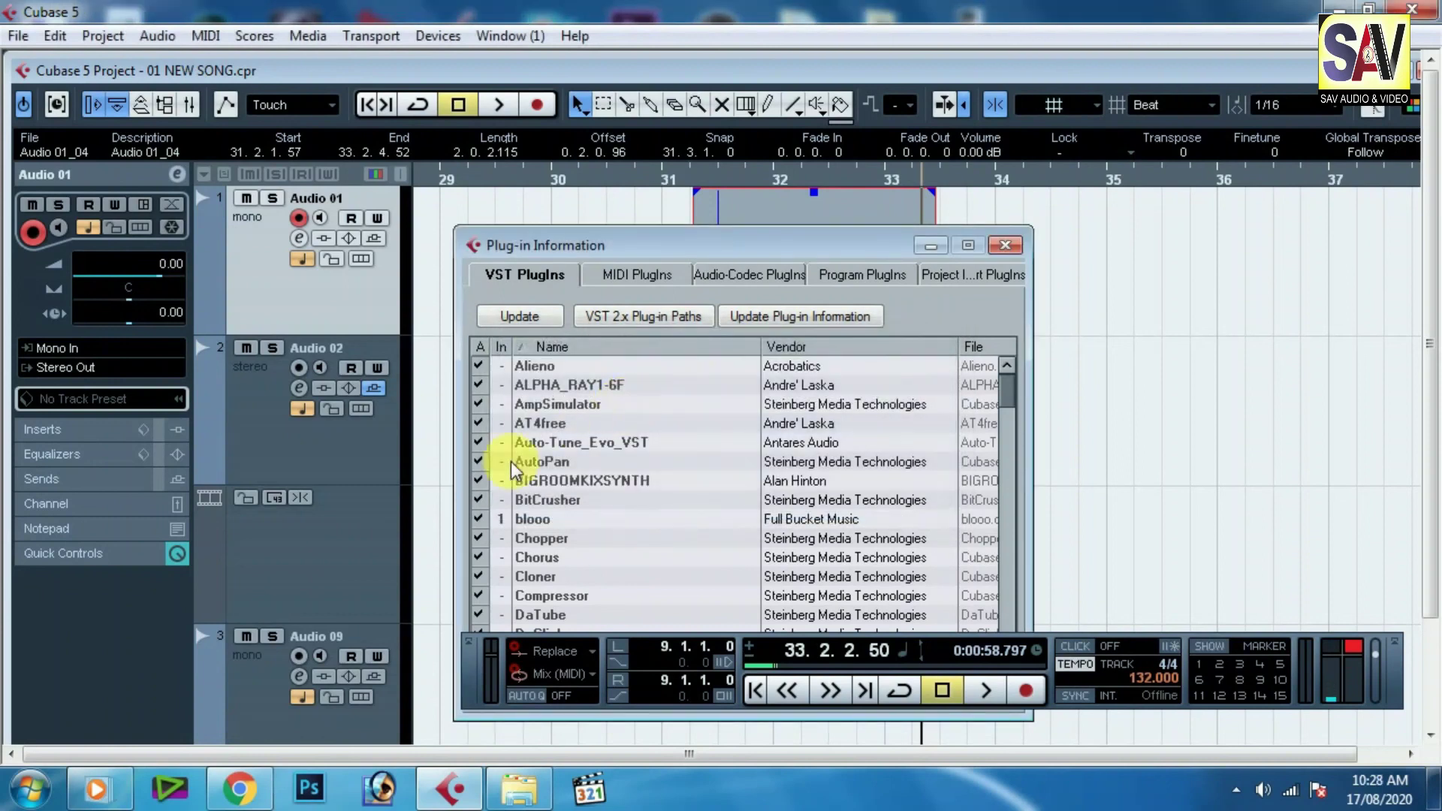
left_click_drag(698, 247, 725, 205)
Step: Examine the installed VST plug-ins and their vendors from Alieno through the end of the list, and close the plug-in information
scroll(619, 471, "down", 6)
scroll(615, 470, "up", 5)
scroll(611, 470, "up", 3)
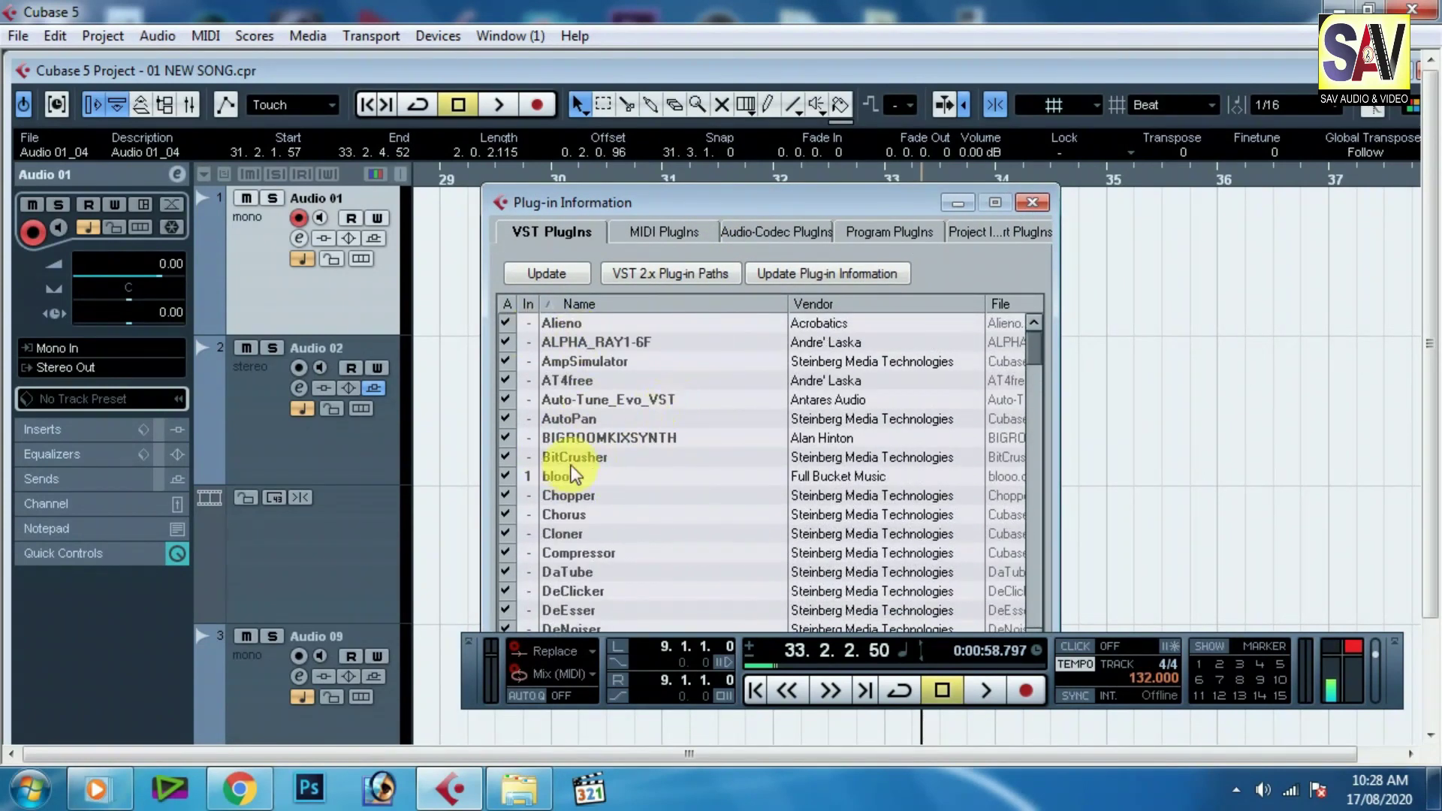
scroll(566, 535, "down", 4)
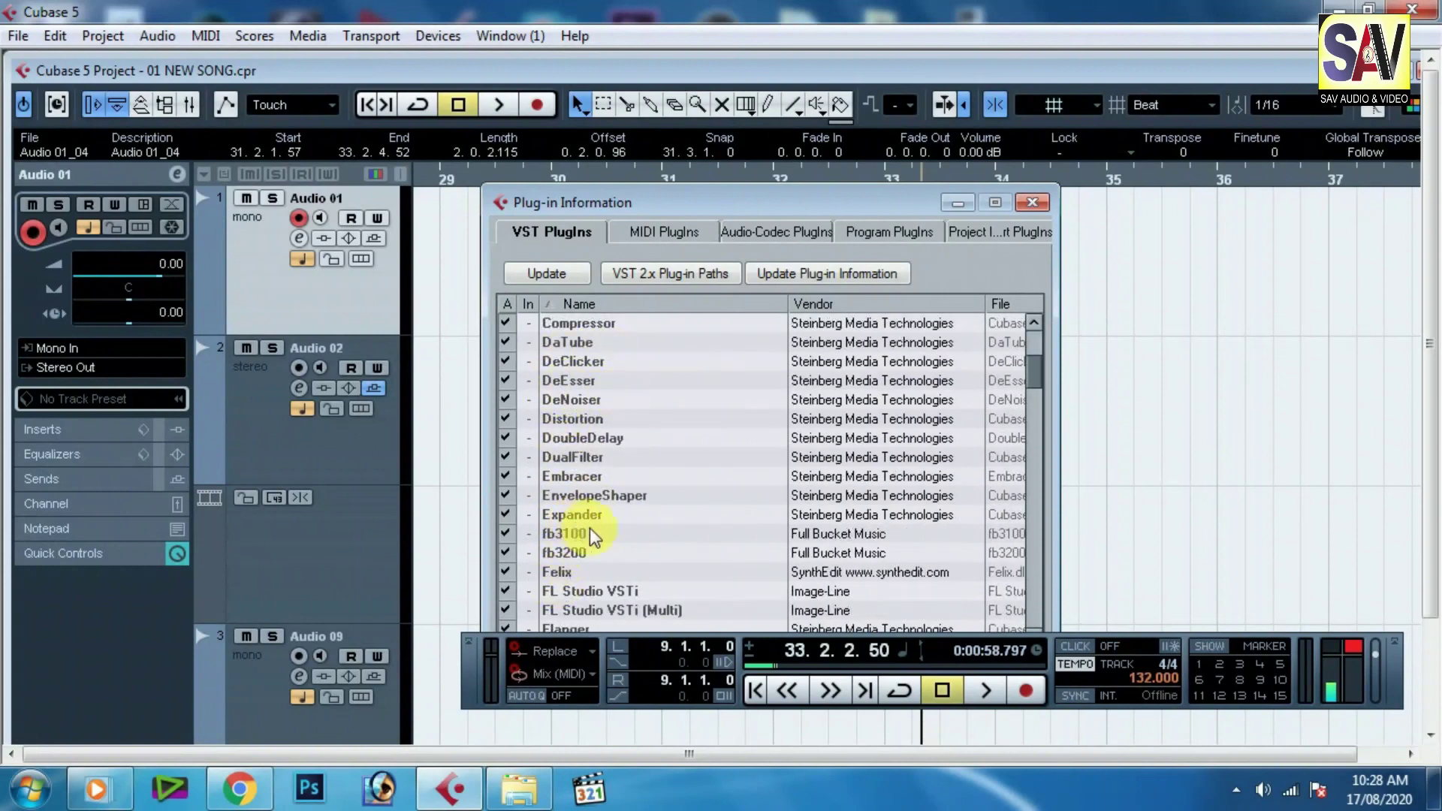
scroll(589, 529, "down", 3)
scroll(582, 526, "down", 5)
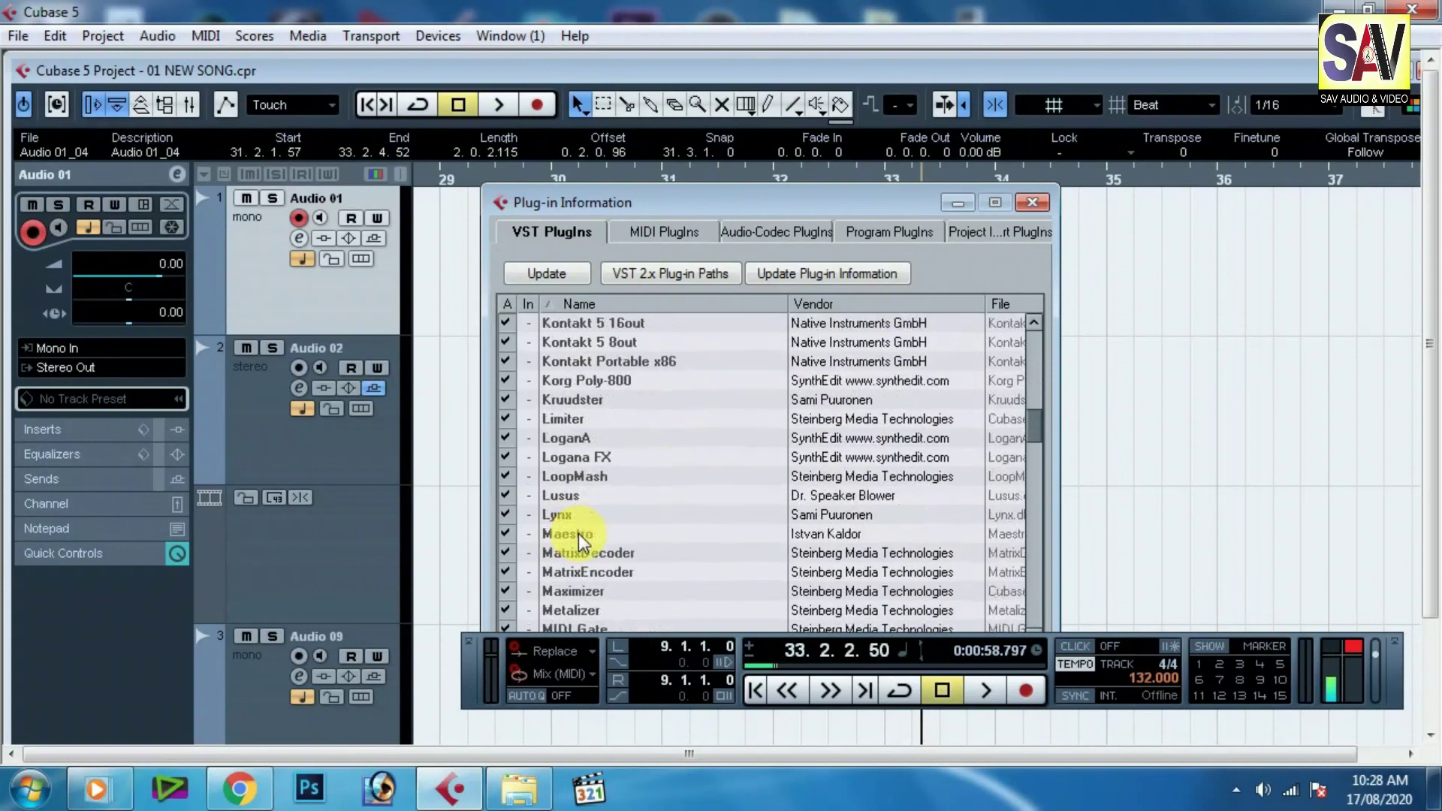
scroll(579, 431, "down", 5)
scroll(588, 443, "up", 5)
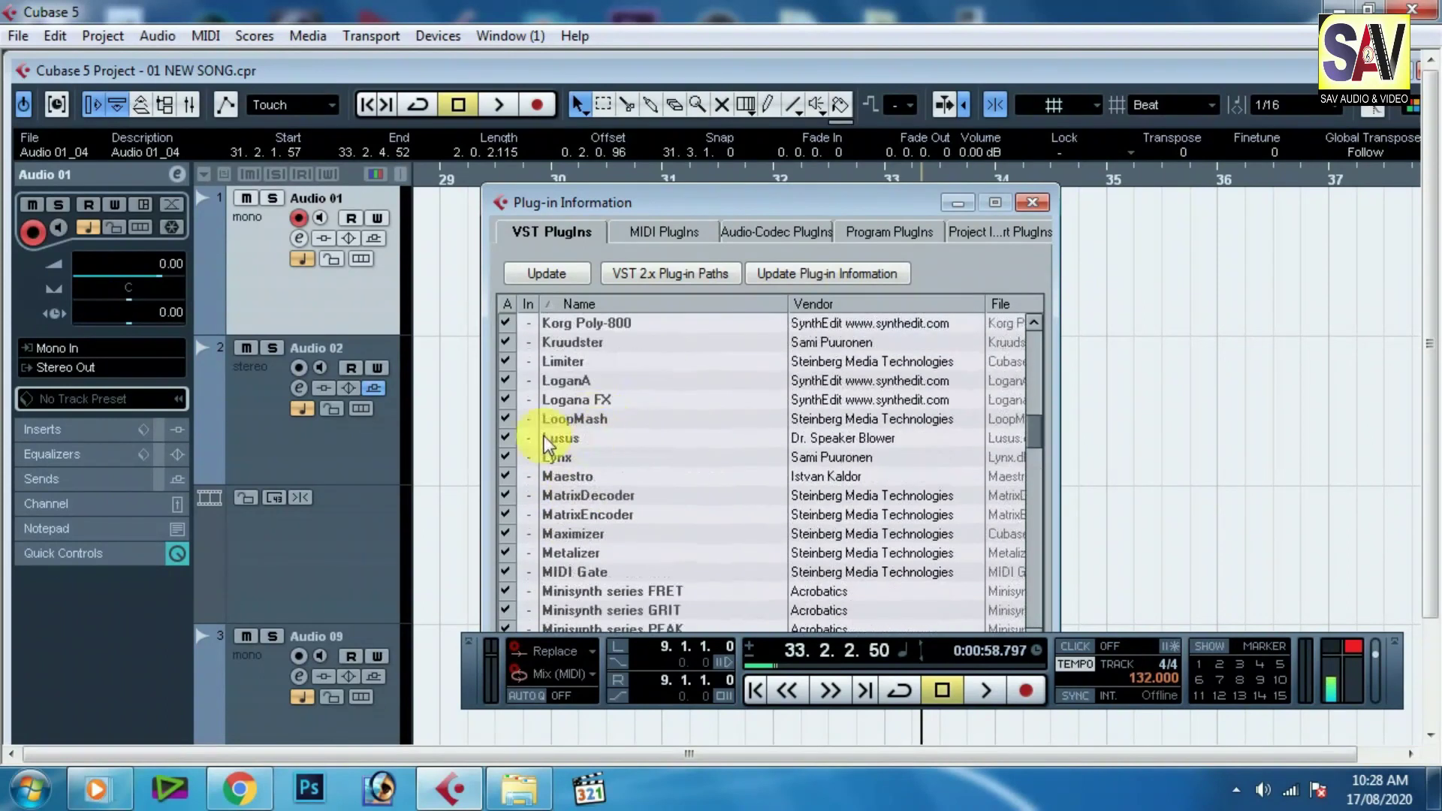
scroll(593, 526, "down", 15)
scroll(605, 458, "up", 5)
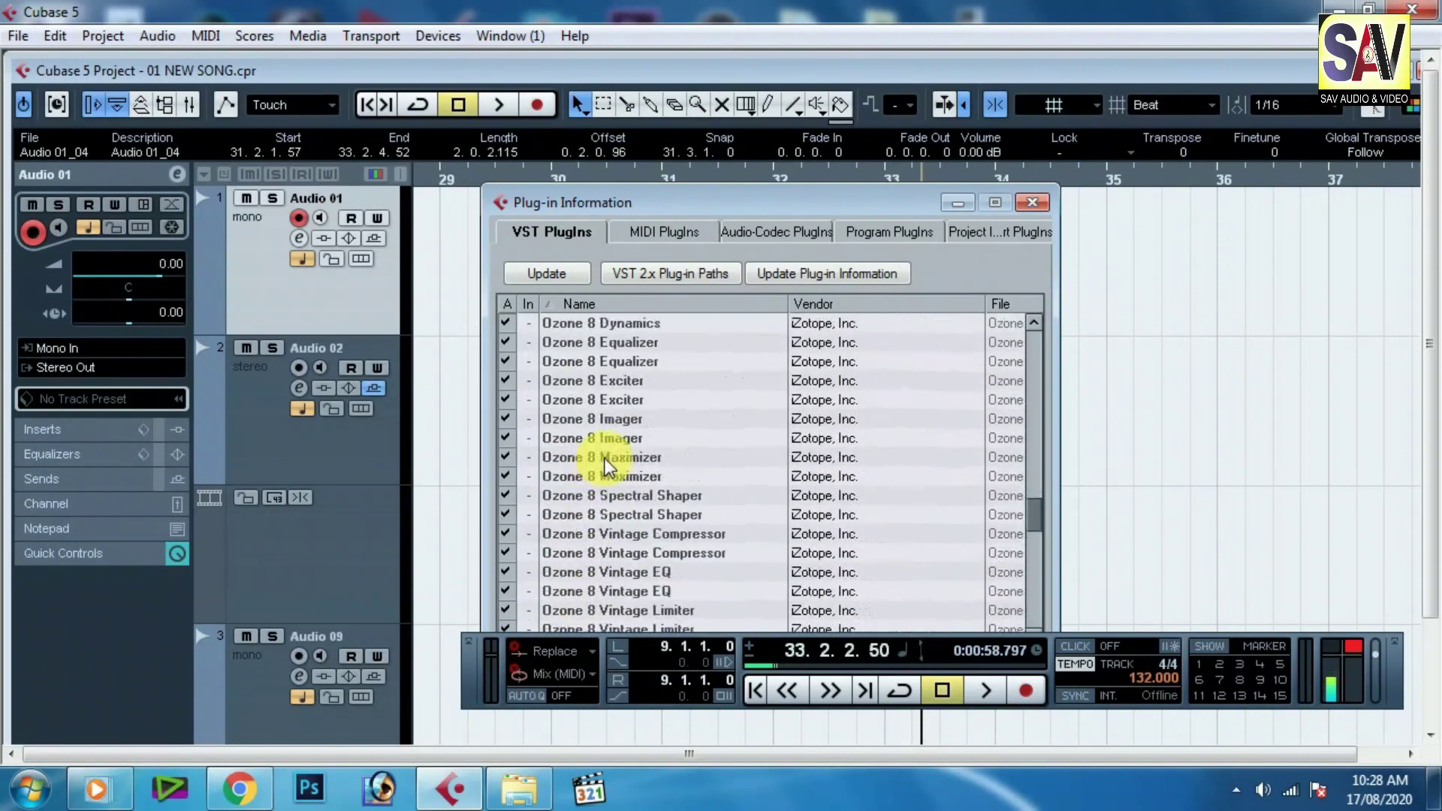
scroll(624, 466, "down", 12)
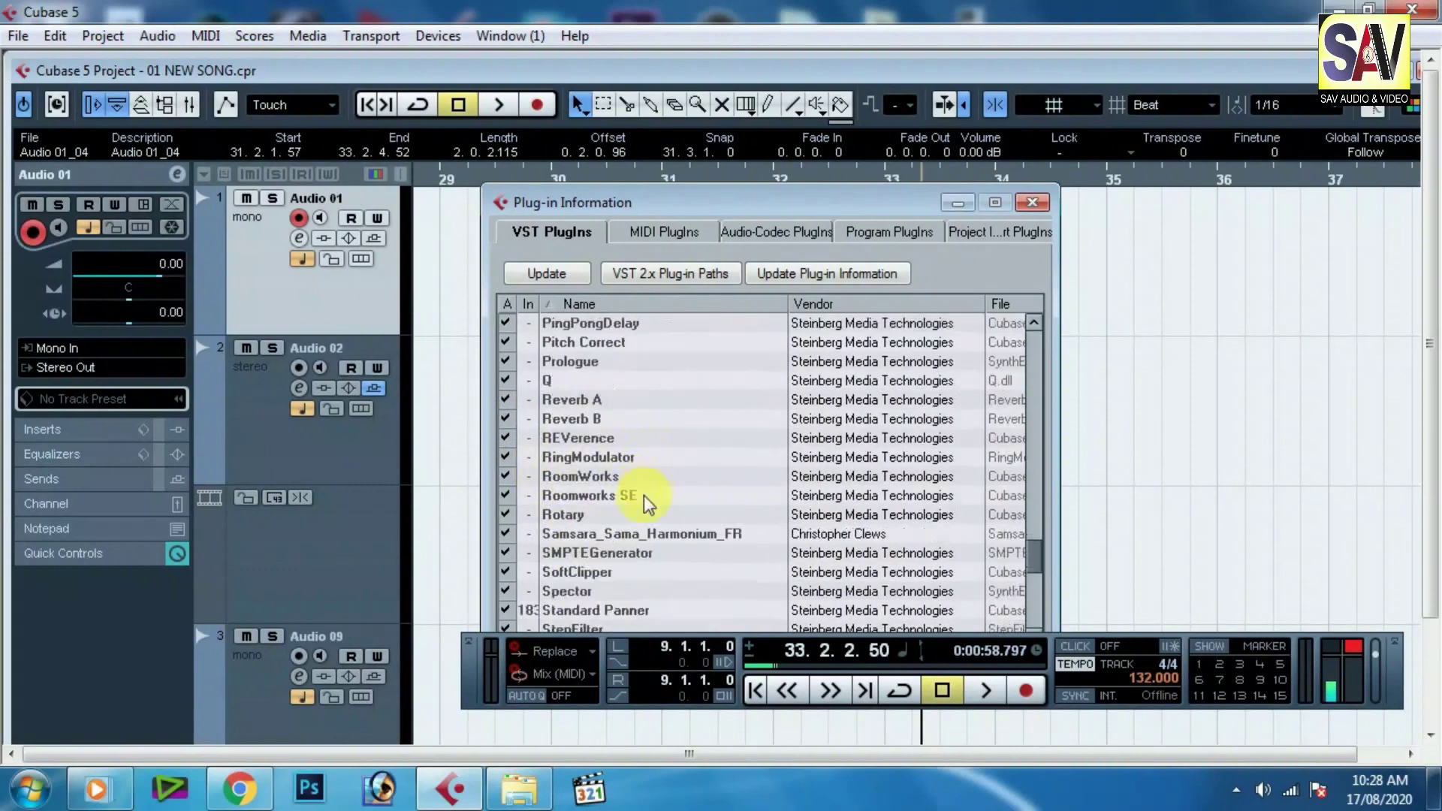
scroll(589, 530, "down", 3)
scroll(634, 470, "up", 20)
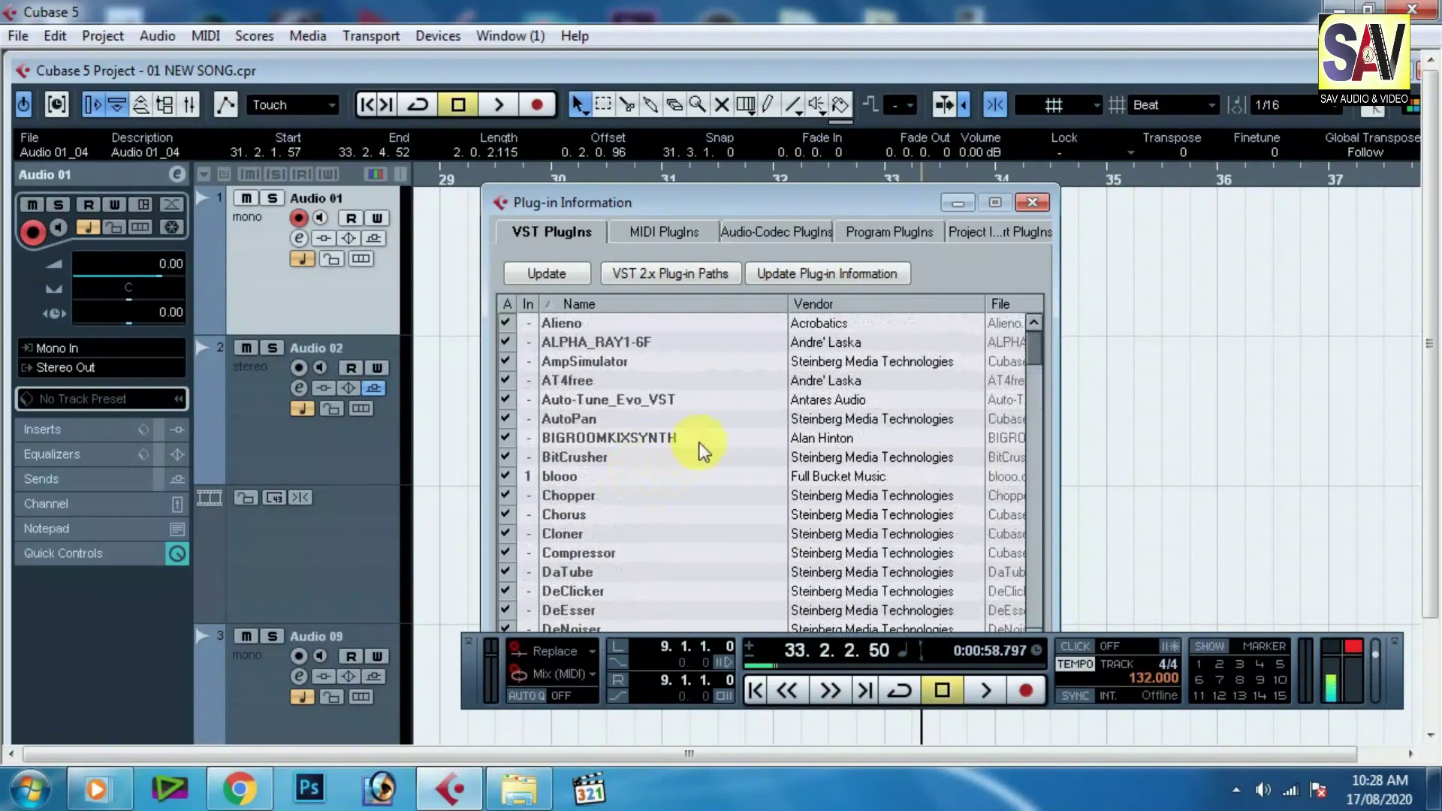
left_click(1036, 202)
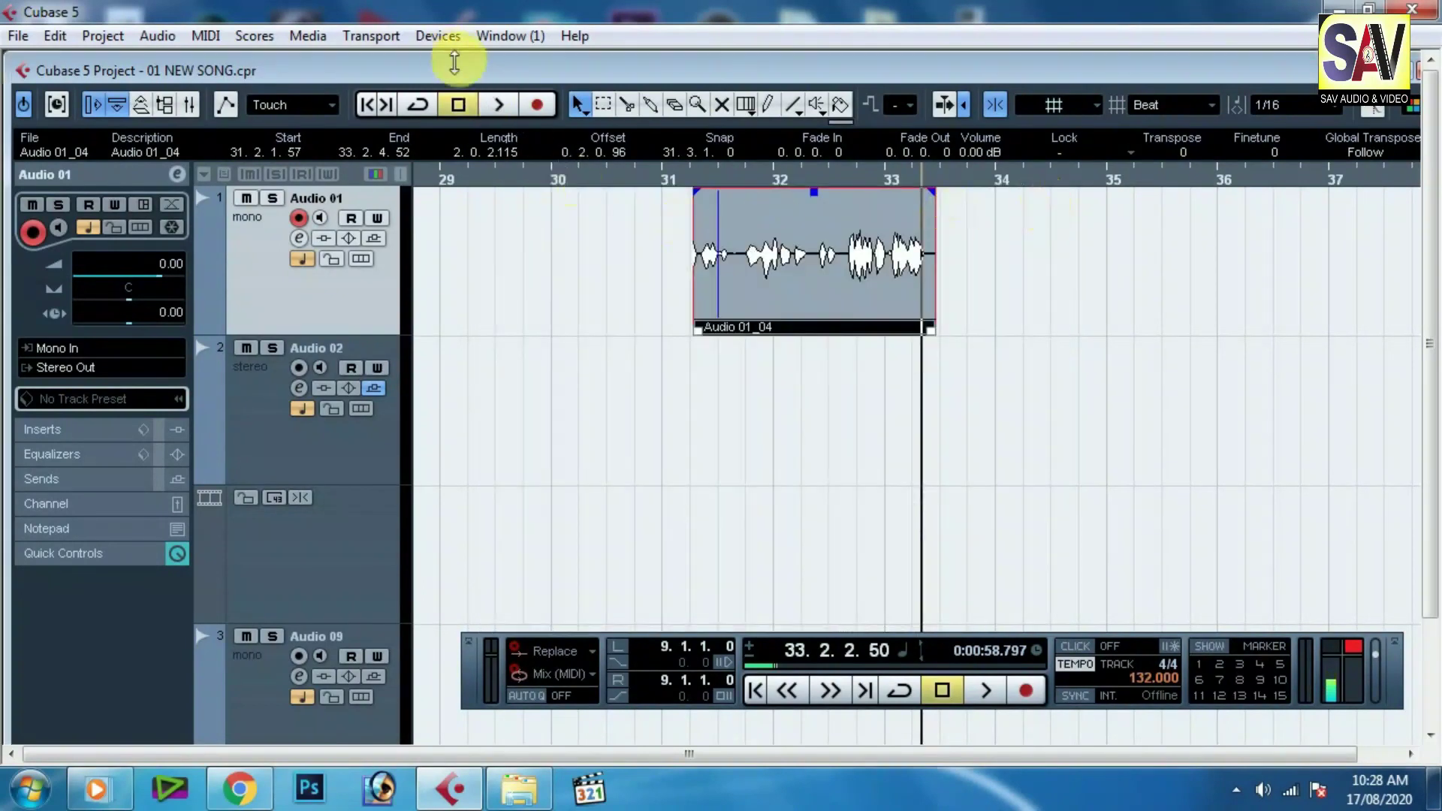
Step: Review the available device, window and help commands, and clear the selection of the Audio 01 clip
left_click(438, 35)
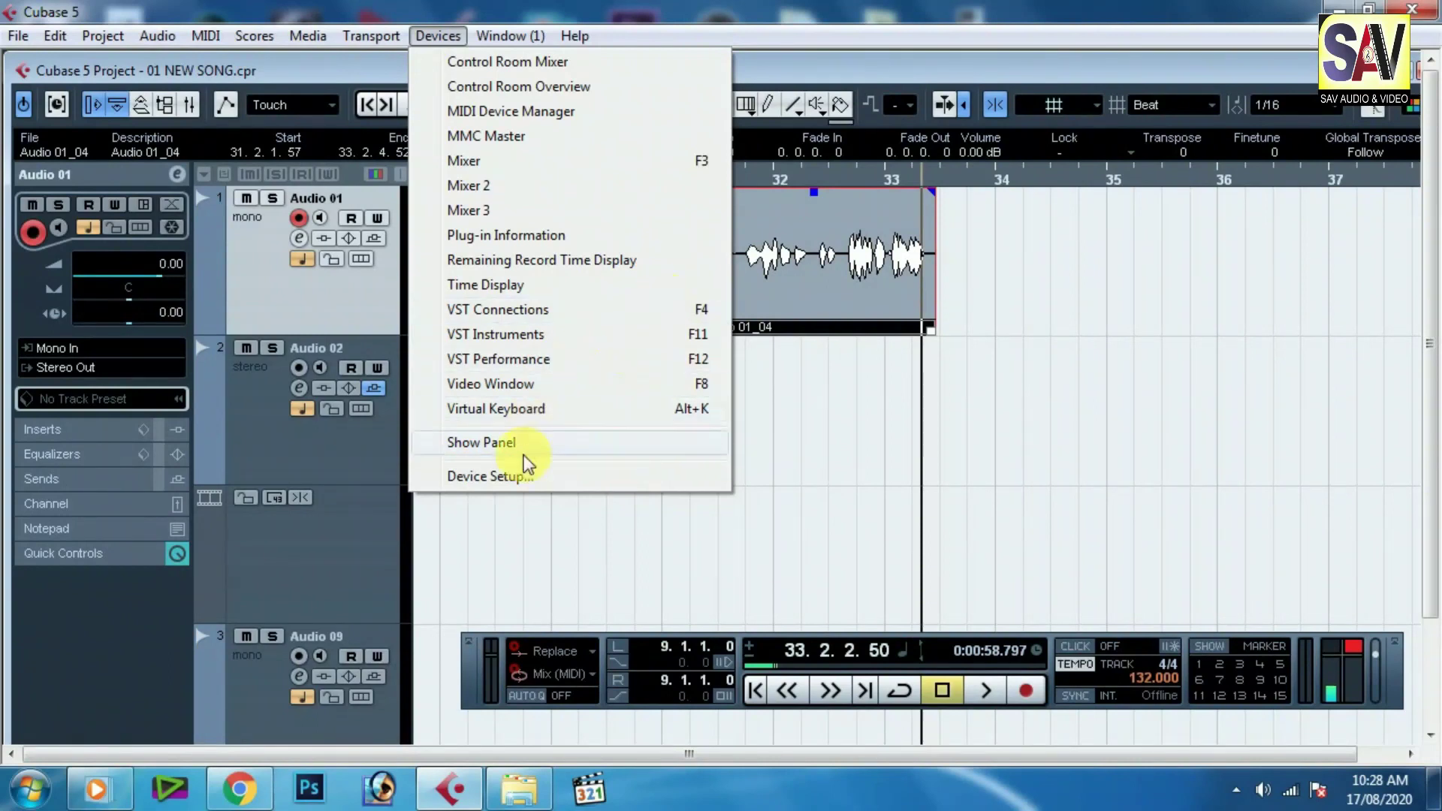
left_click(500, 35)
left_click(514, 38)
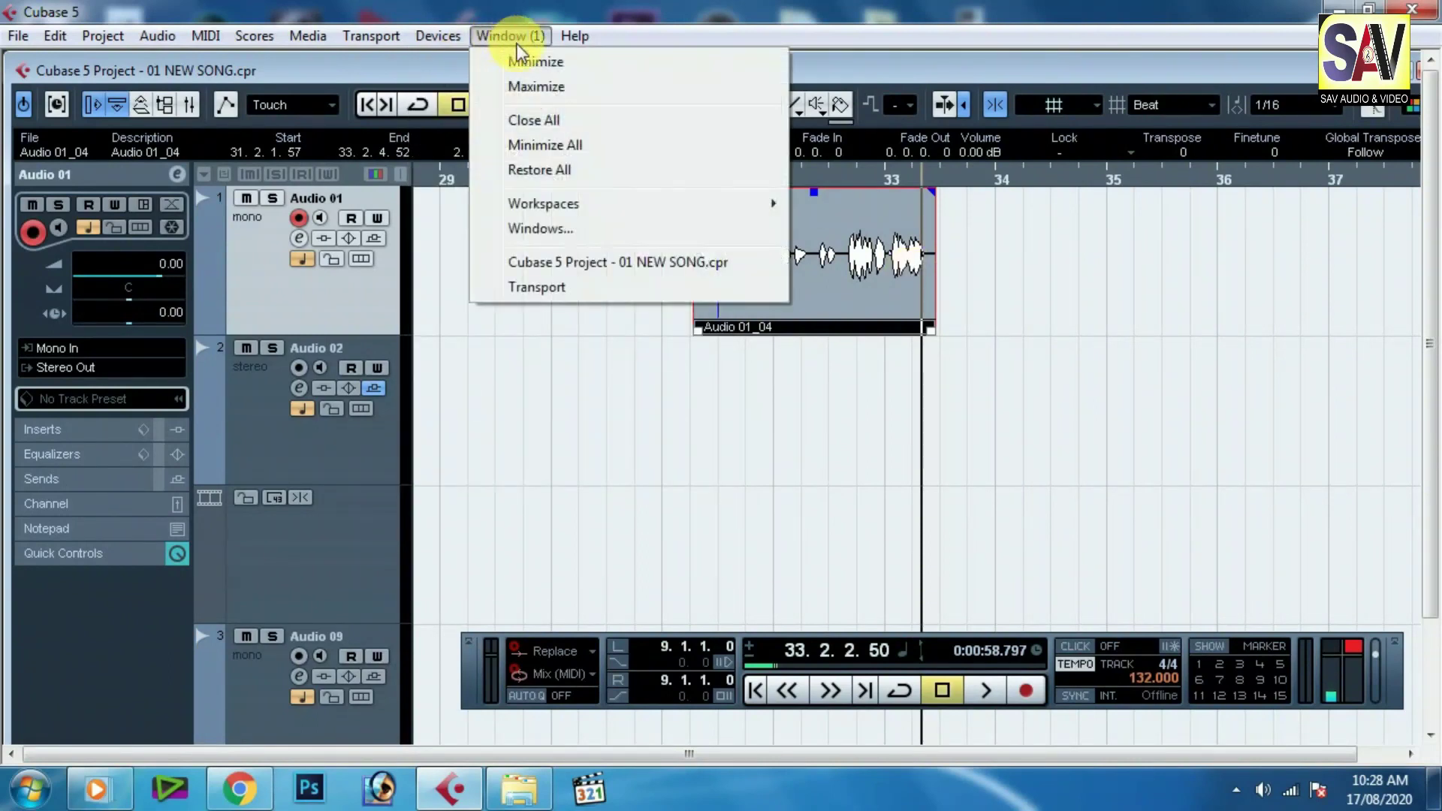
mouse_move(564, 33)
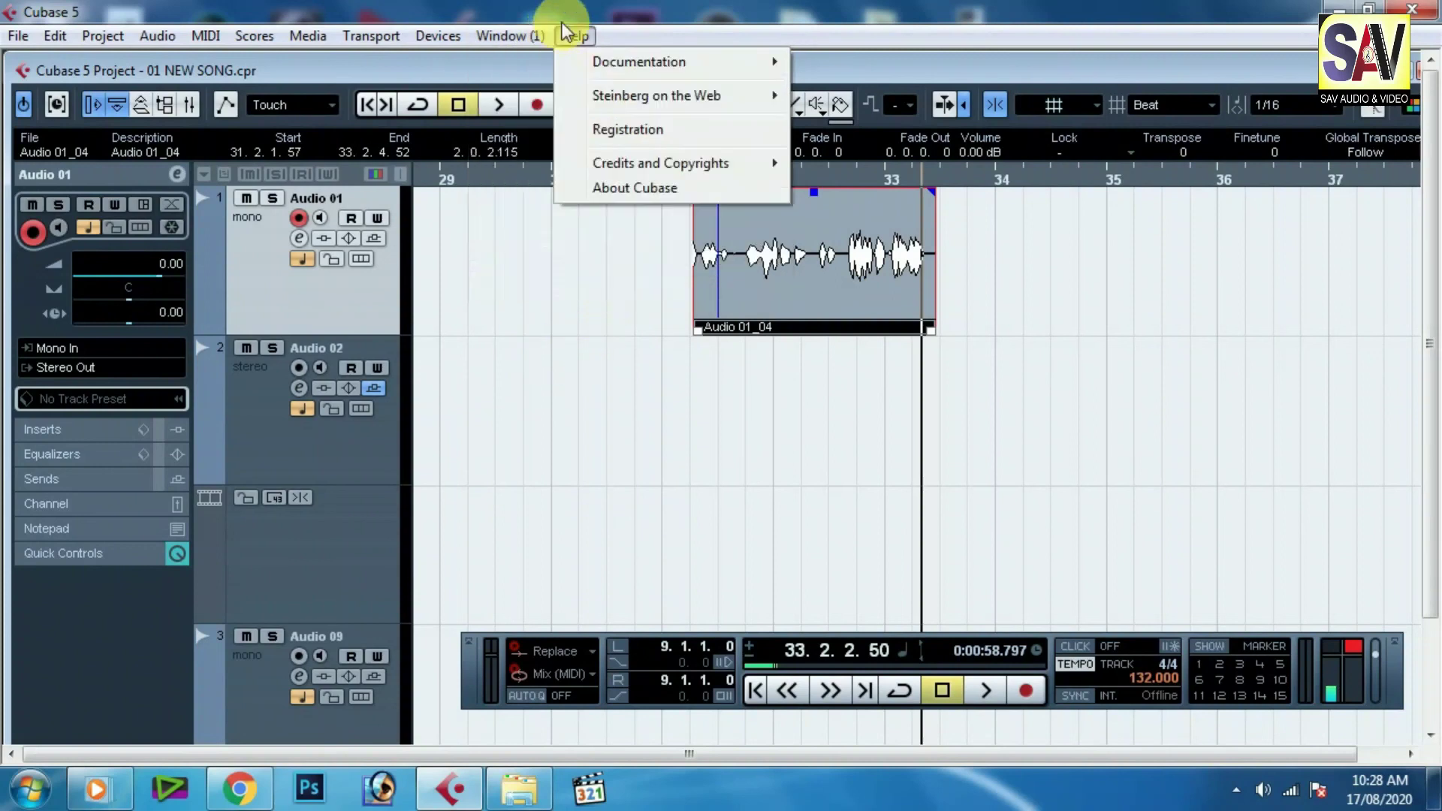
left_click(808, 421)
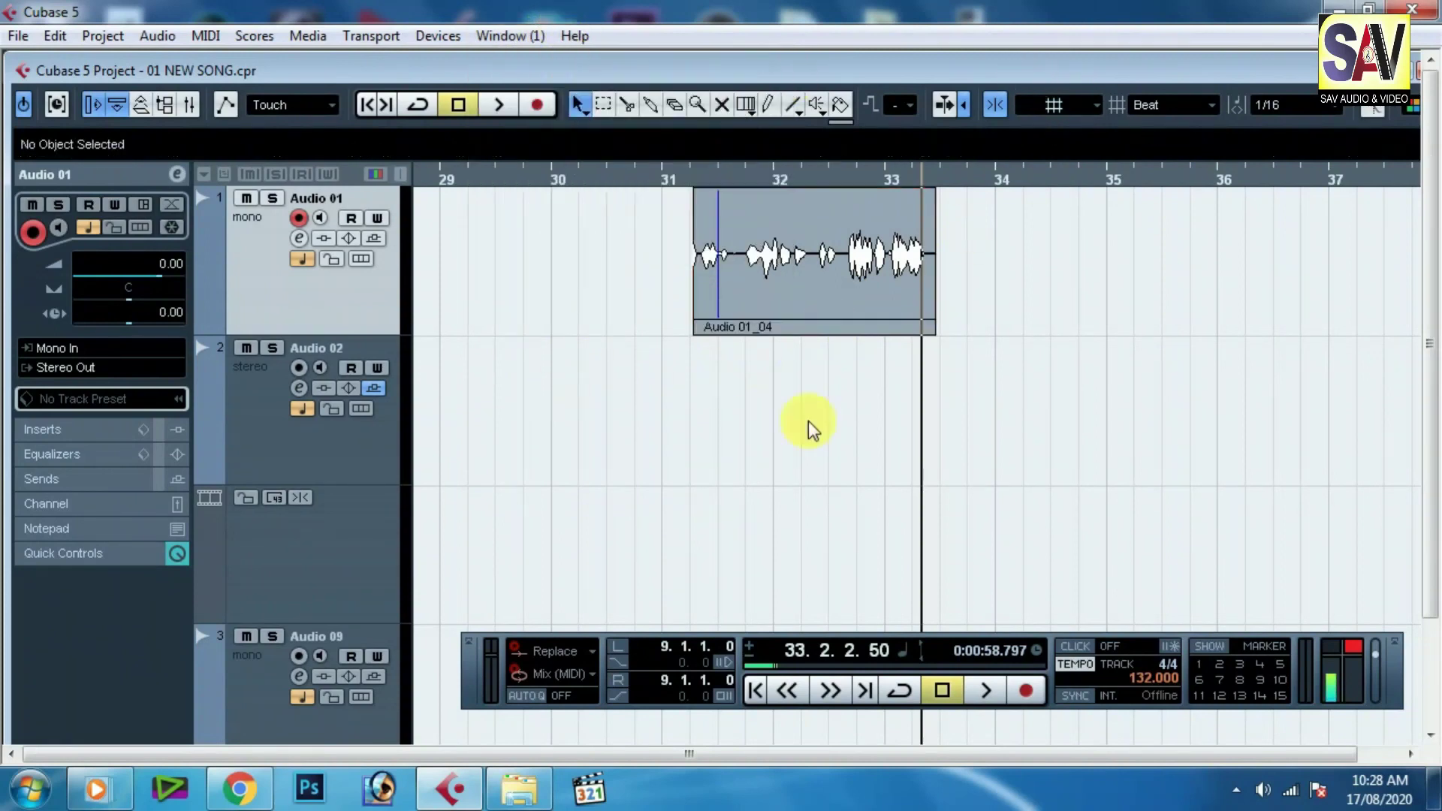